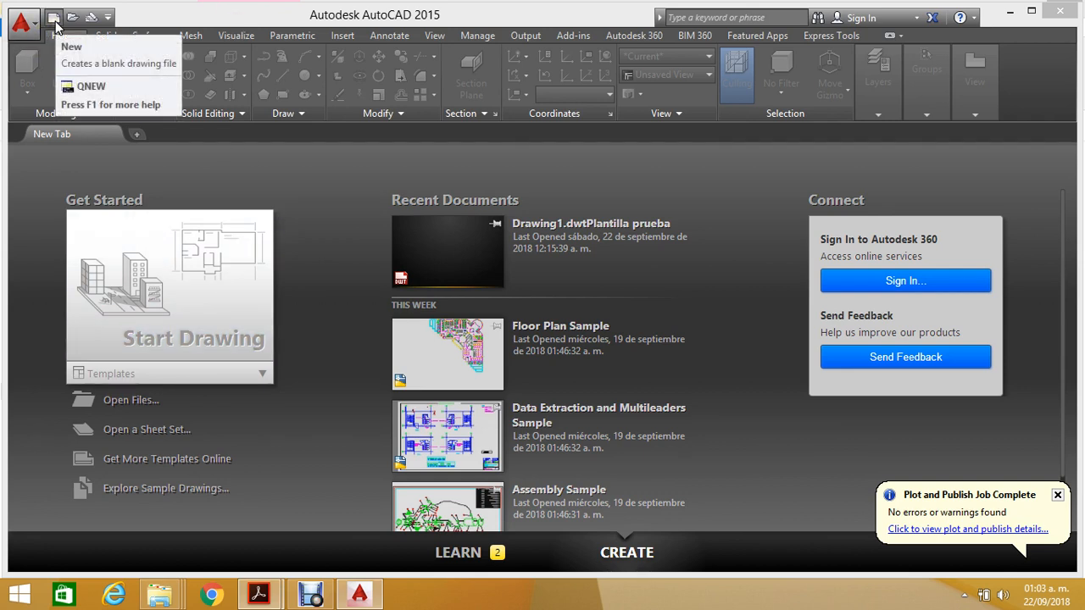
Step: Create a new drawing from the acadiso template
click(54, 20)
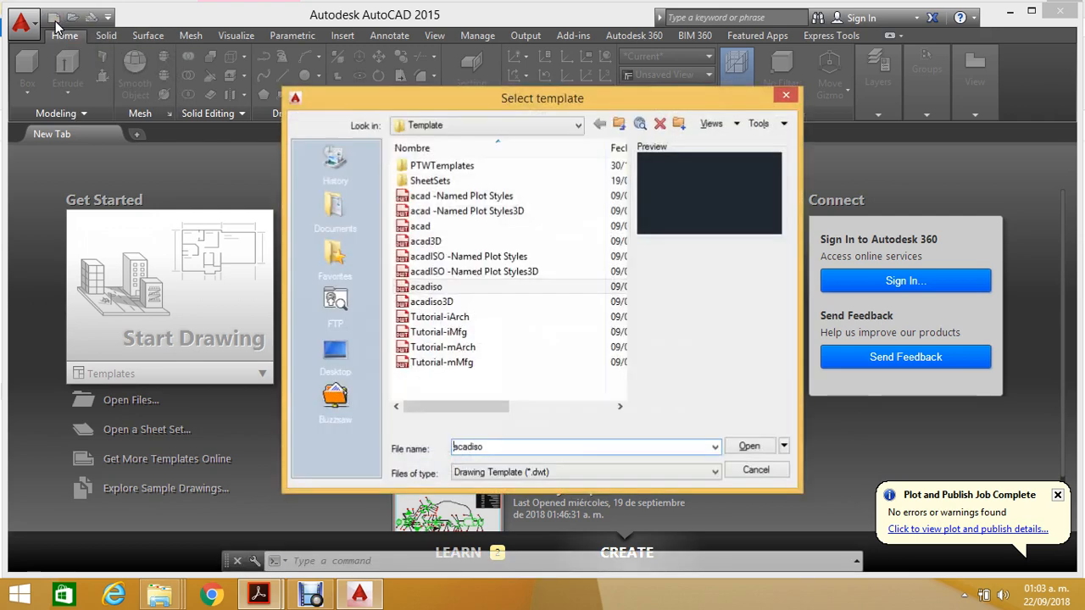
drag(488, 105, 438, 77)
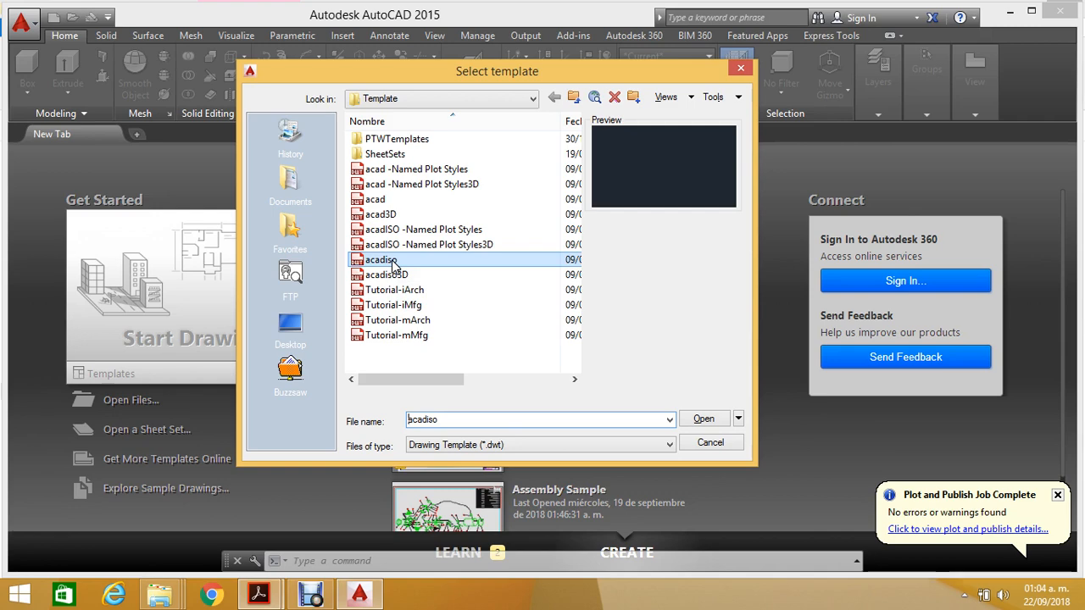
double_click(392, 262)
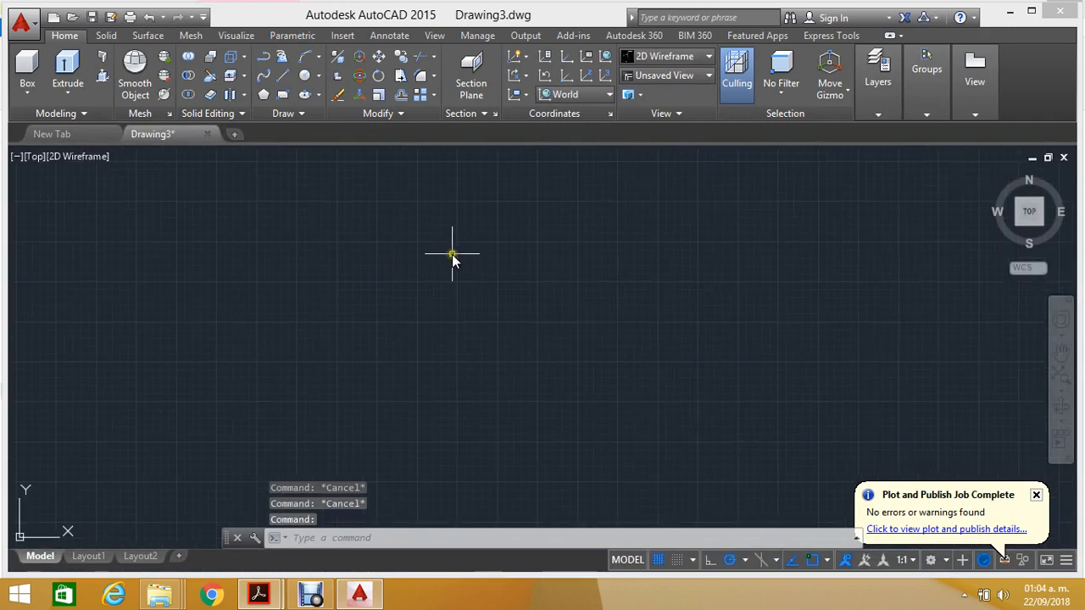
Step: Dismiss the Plot and Publish Job Complete notification
scroll(452, 254, down, 3)
middle_drag(452, 256, 389, 319)
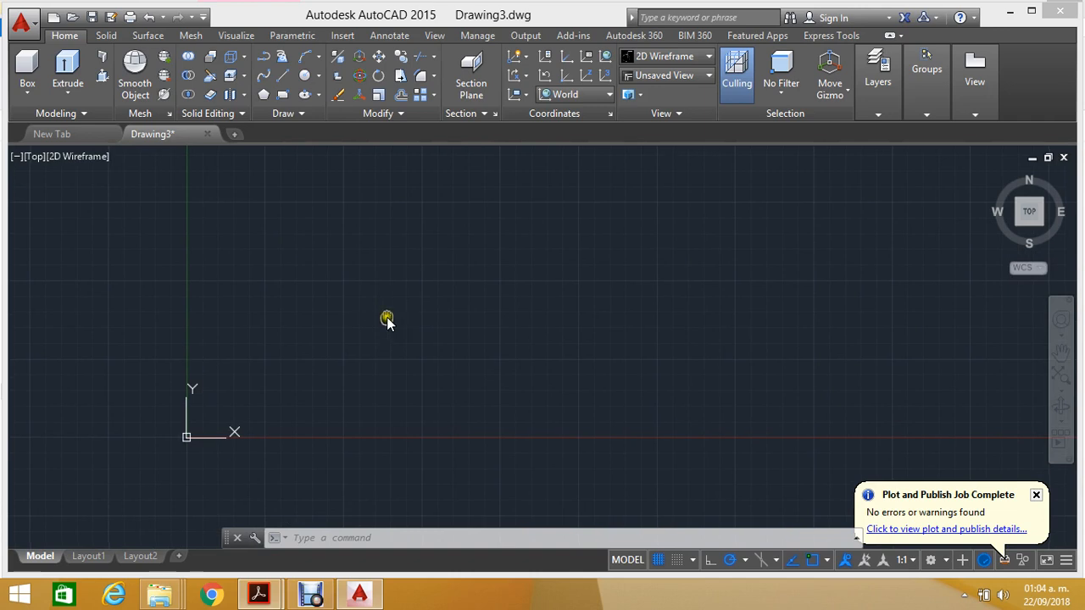
middle_drag(387, 317, 379, 328)
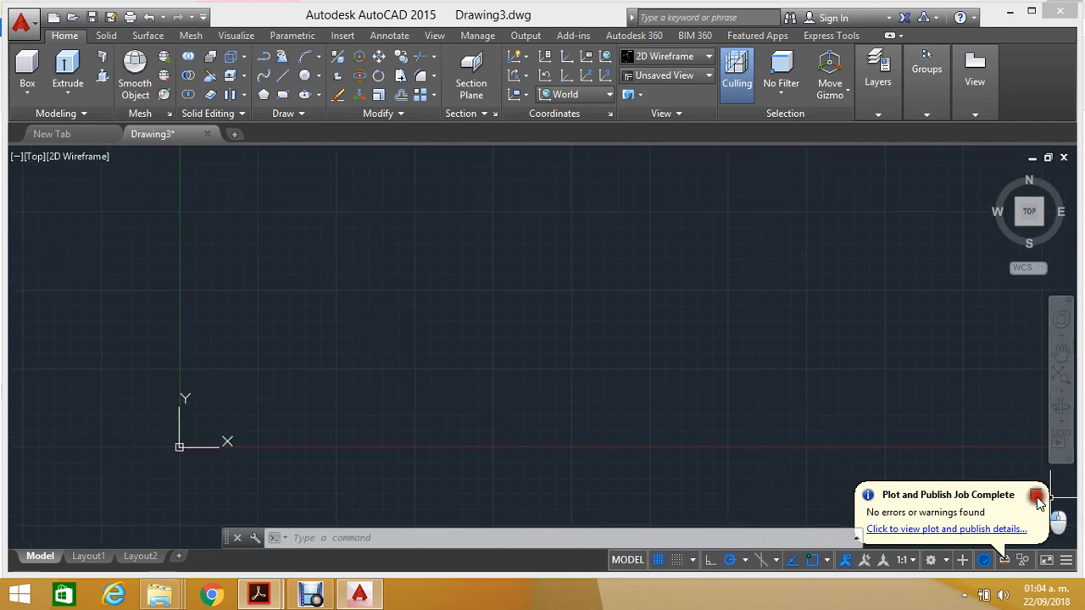
click(1034, 491)
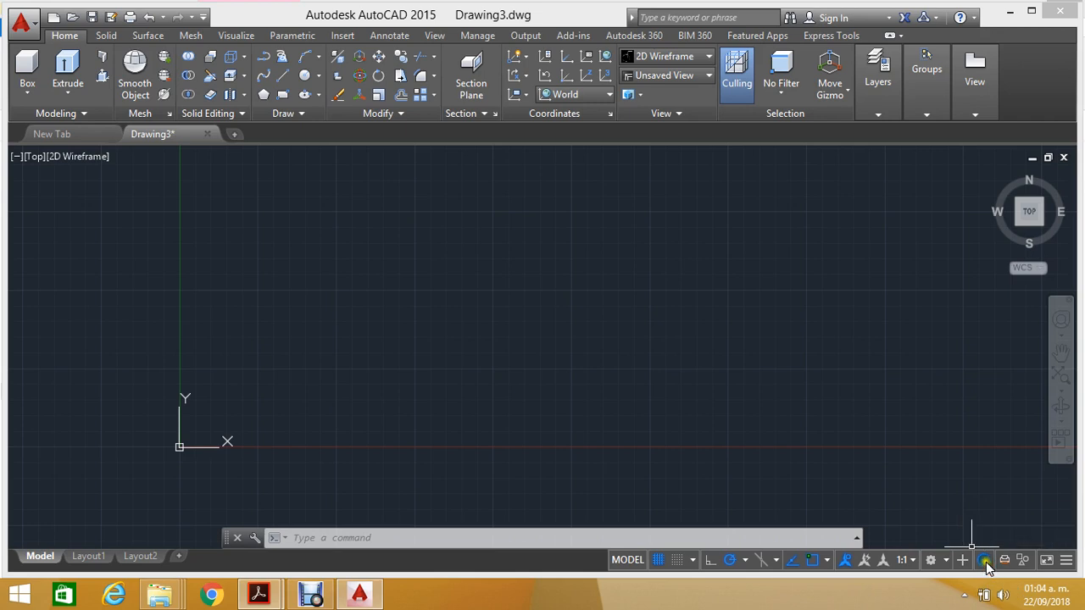
middle_drag(903, 449, 858, 448)
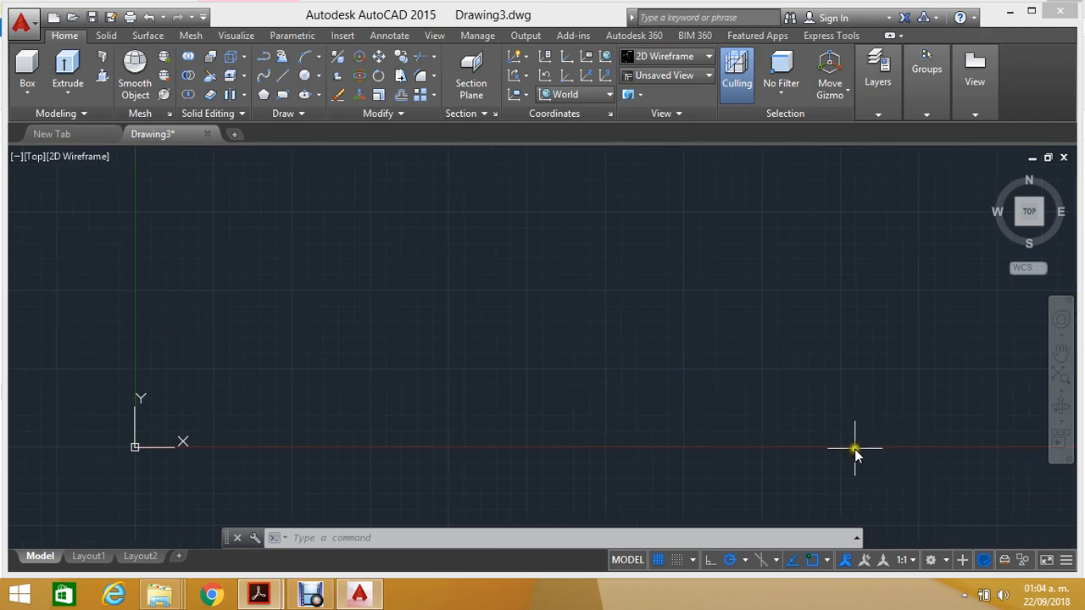
key(Escape)
scroll(876, 454, down, 2)
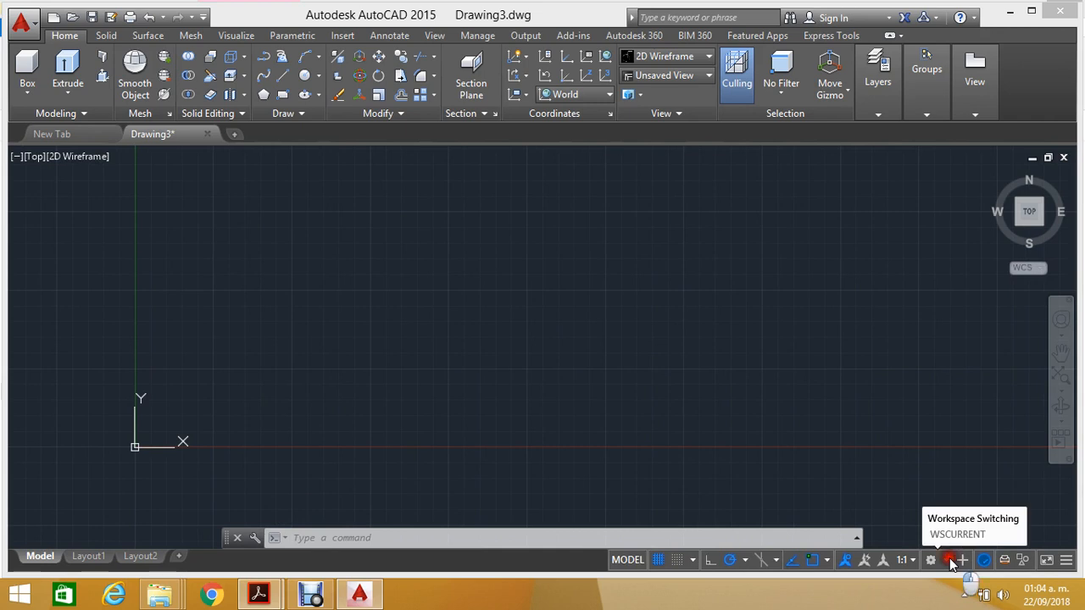
Step: Switch the workspace to Drafting & Annotation
click(946, 560)
click(898, 508)
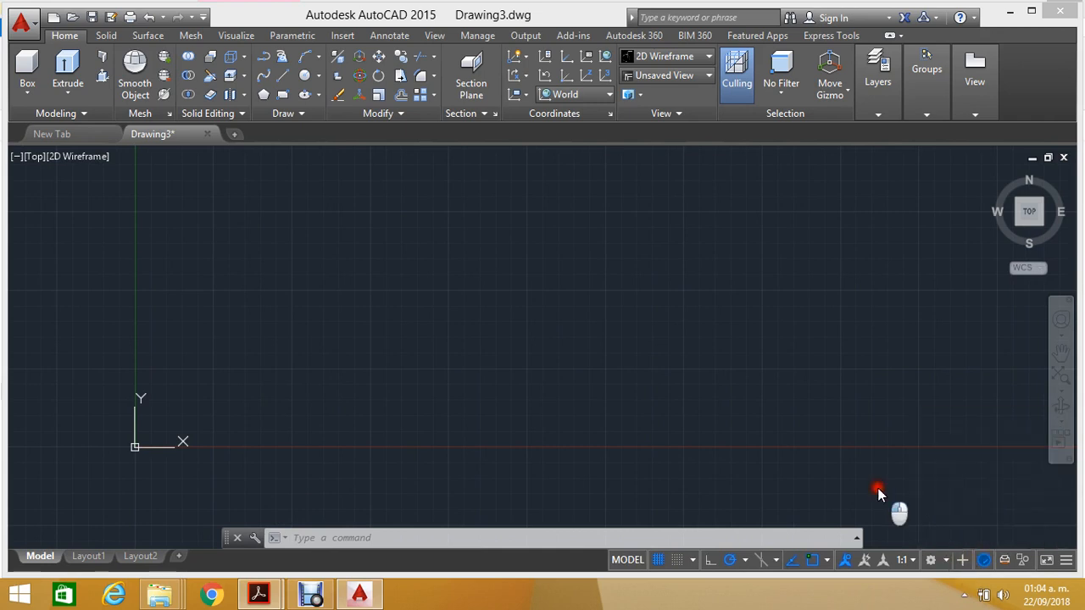
click(947, 561)
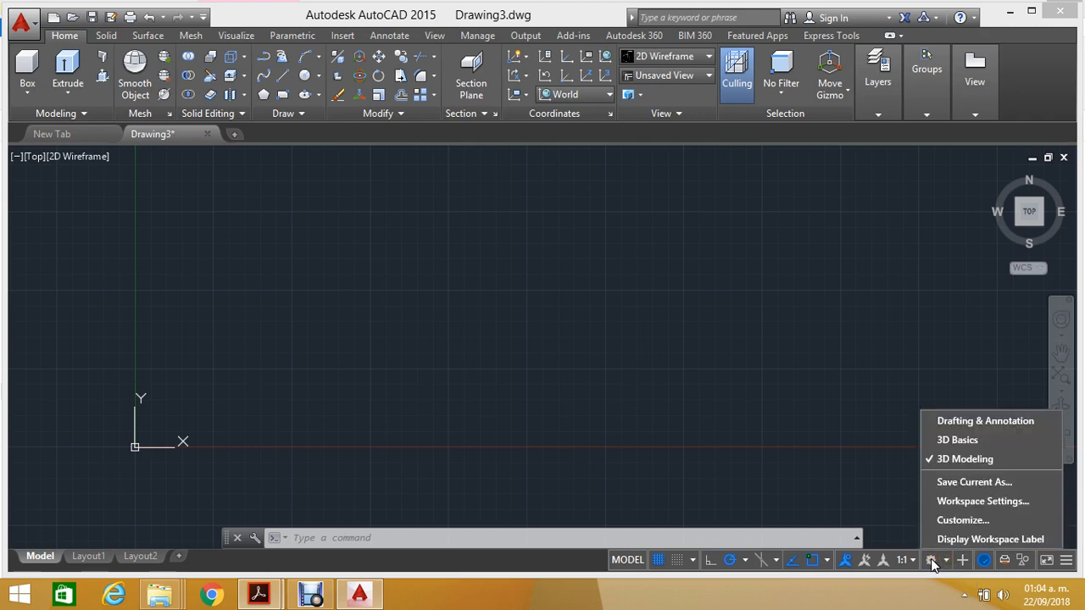
click(973, 421)
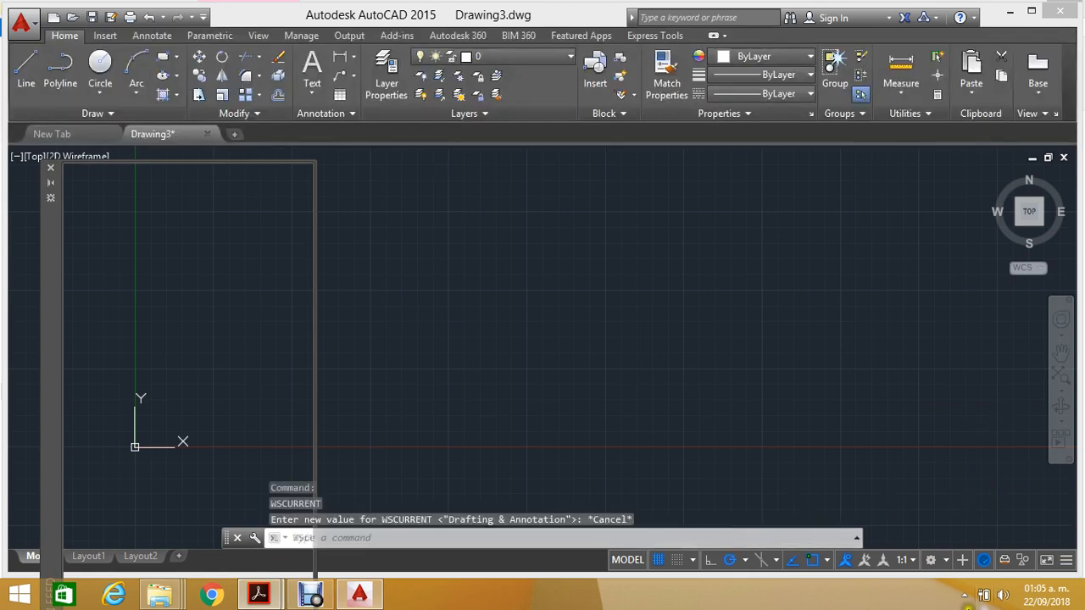
Step: Switch to the 3D Basics workspace and return to 3D Modeling
click(946, 561)
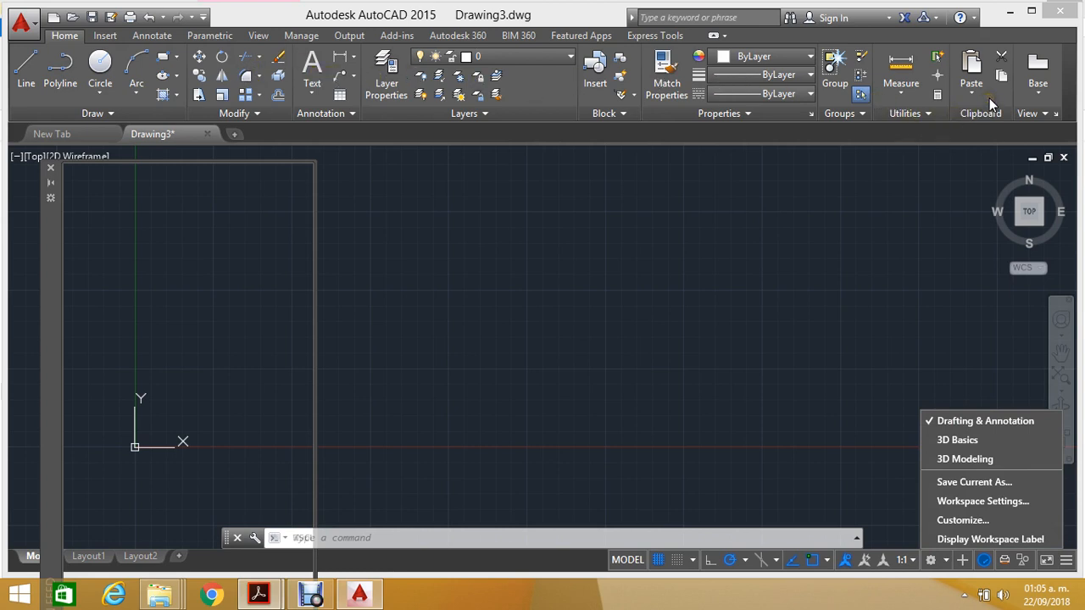
click(966, 441)
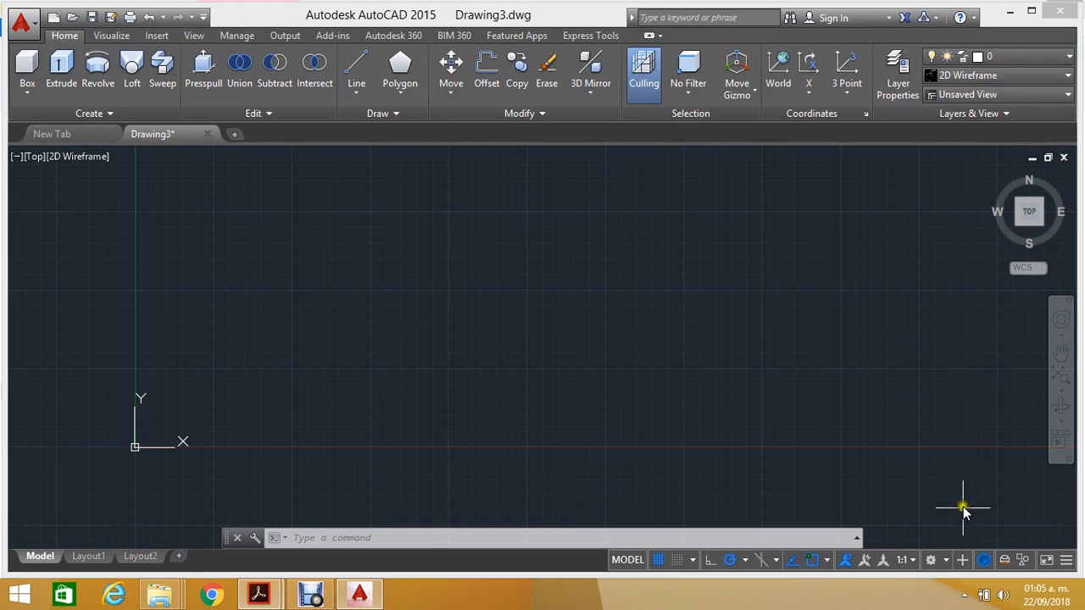
click(947, 561)
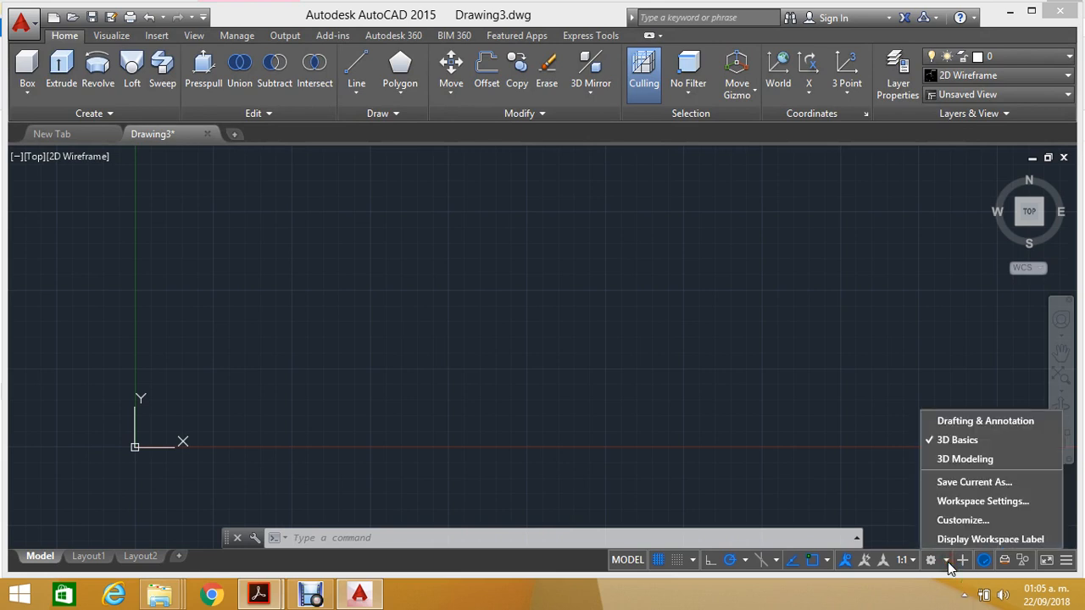
click(960, 459)
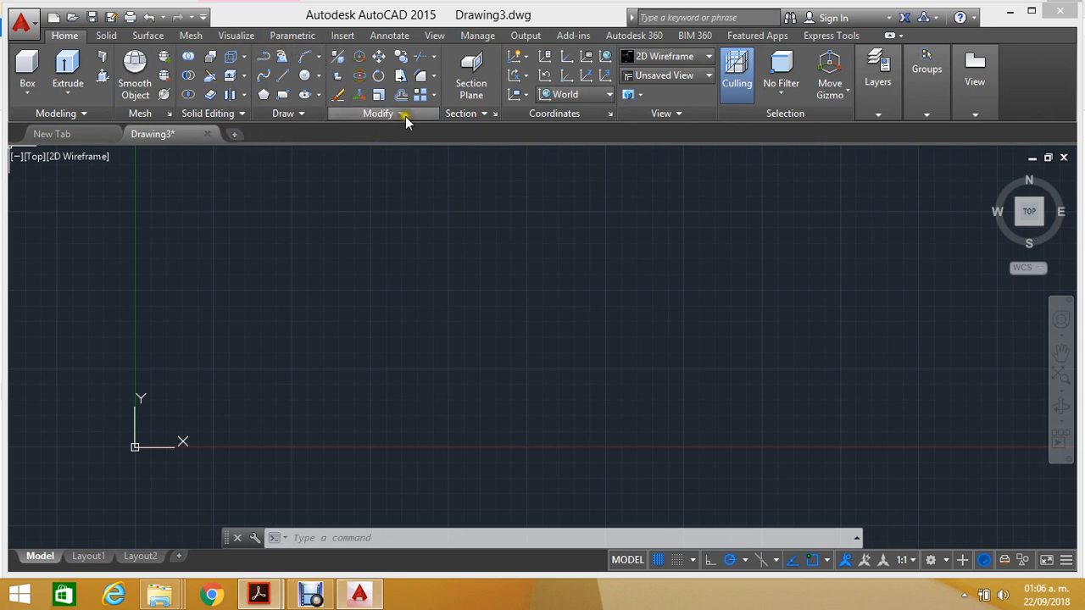
click(107, 36)
click(147, 37)
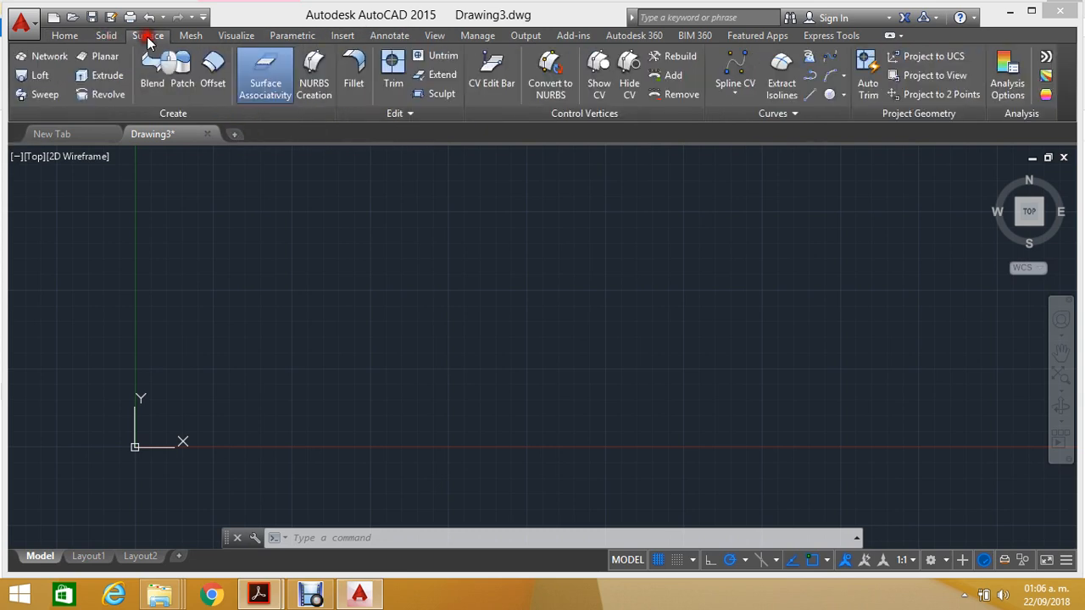
click(191, 37)
click(245, 38)
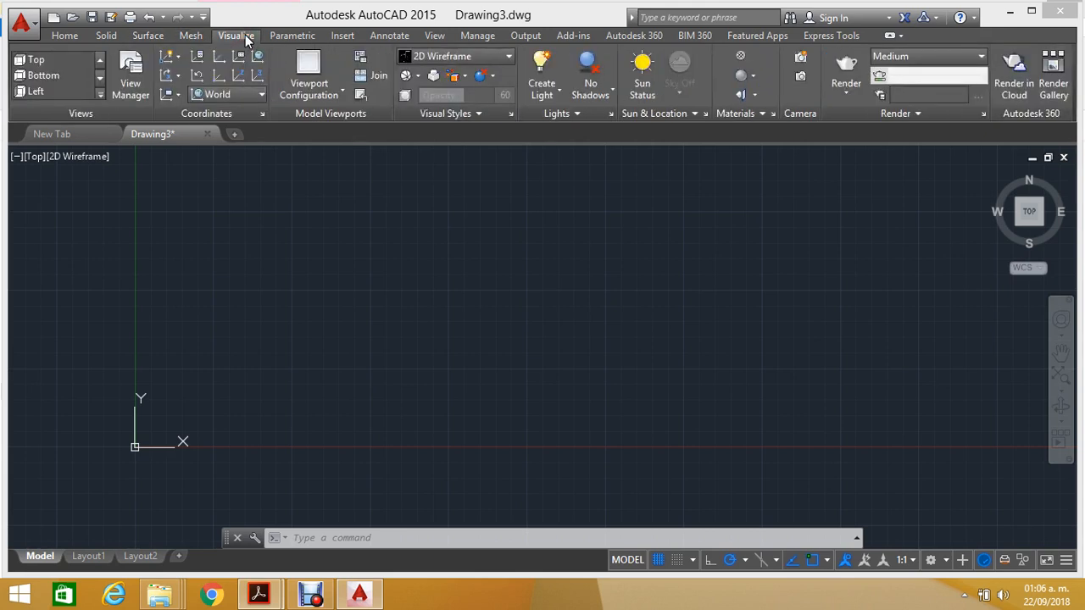
click(389, 35)
click(433, 35)
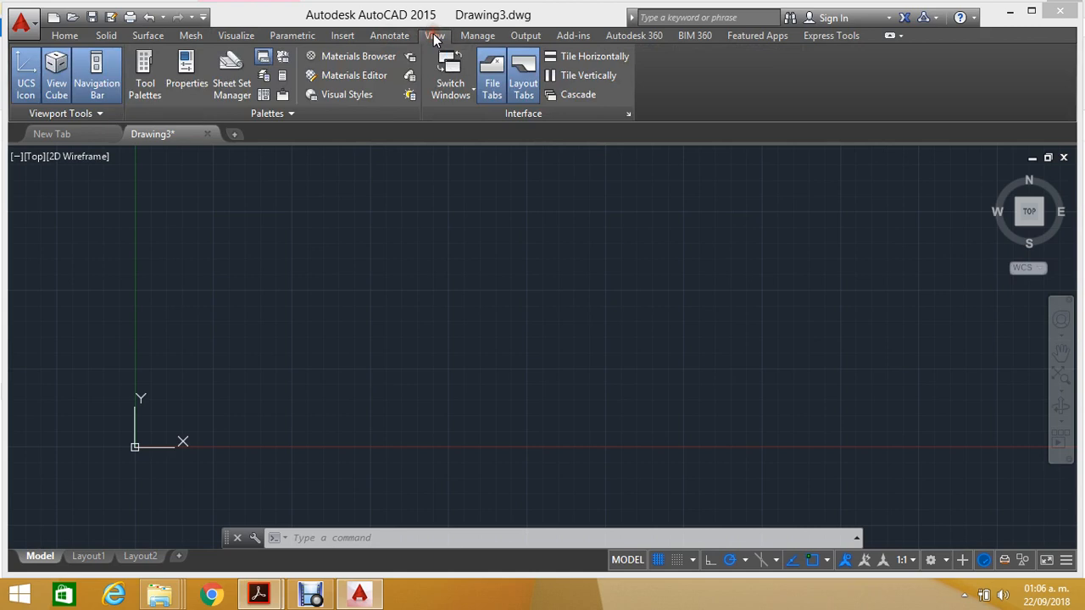
click(66, 36)
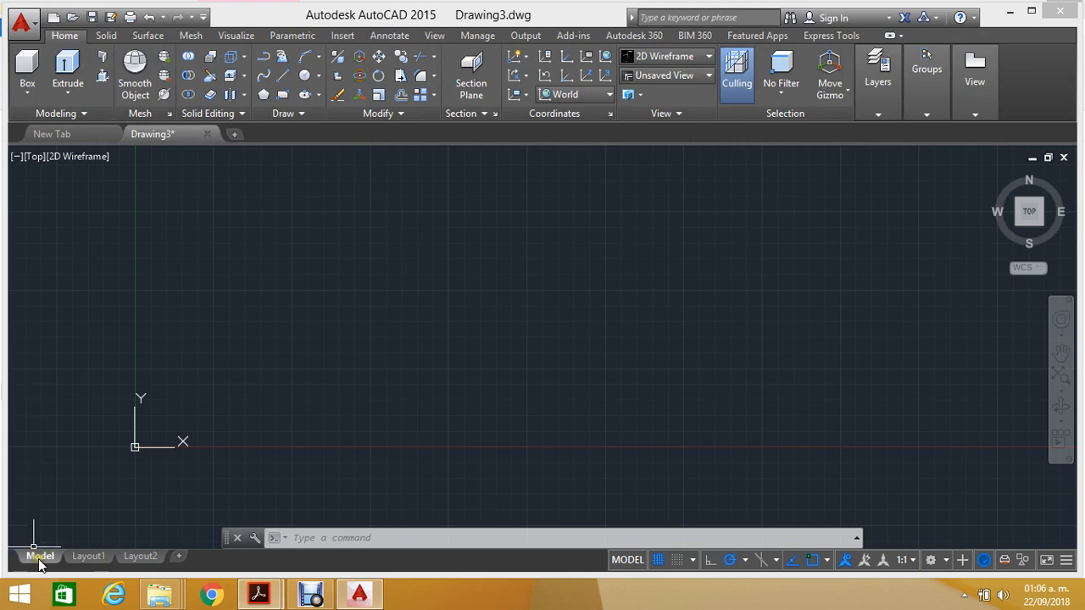
Step: View the paper sheet of Layout1 and return to model space
mouse_move(98, 566)
middle_drag(726, 291, 700, 302)
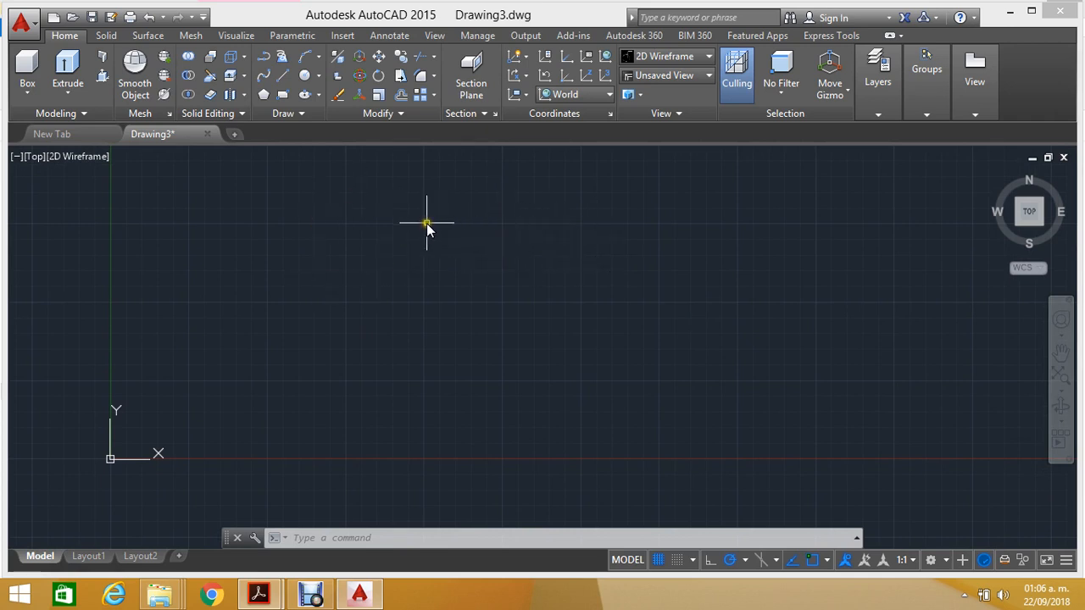
middle_drag(442, 259, 446, 252)
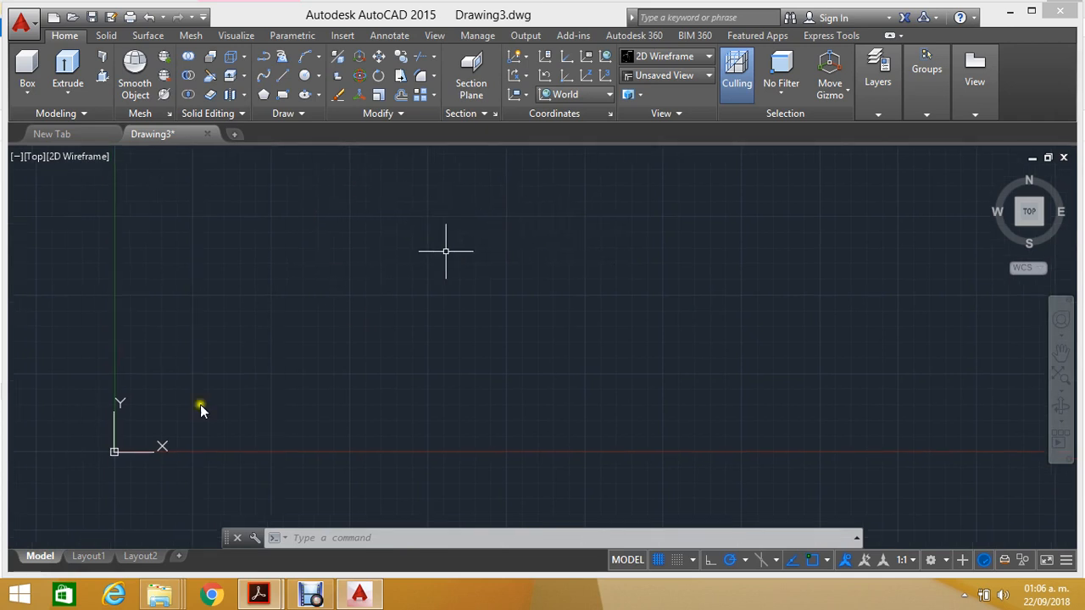
click(90, 556)
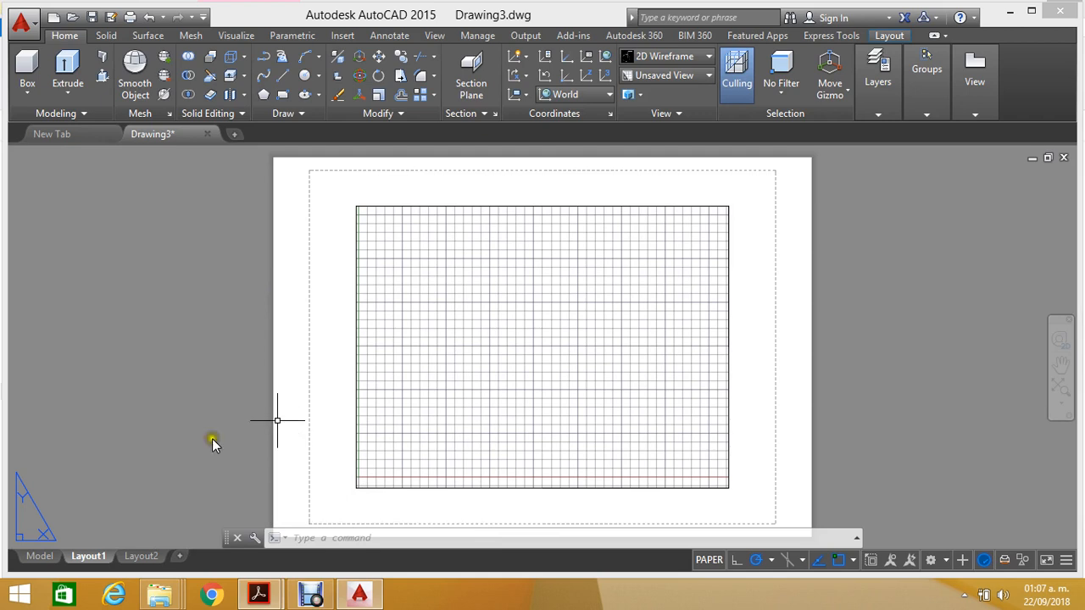
click(44, 558)
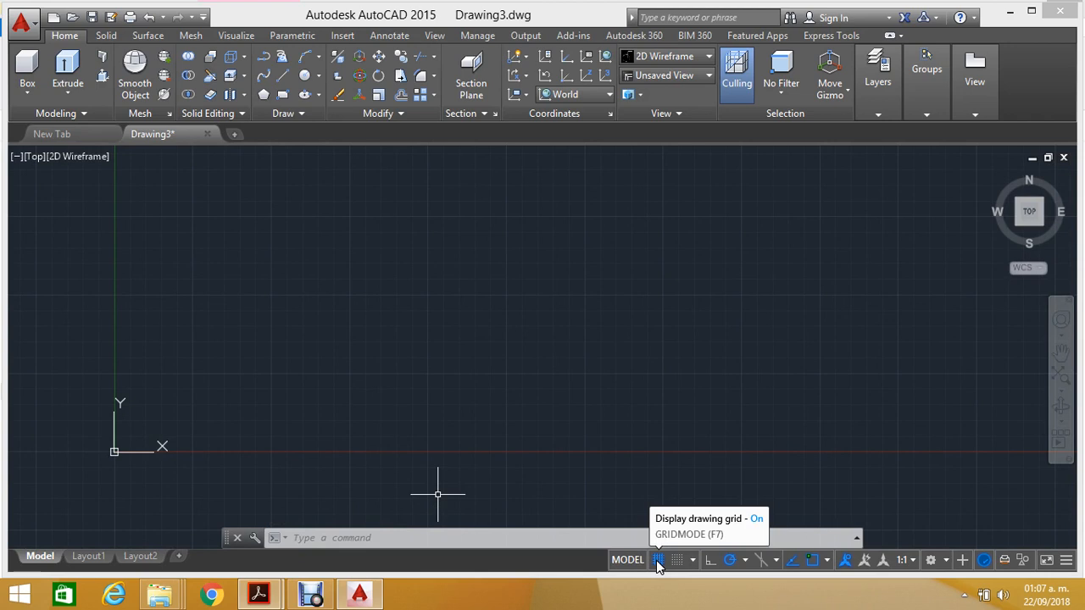
Step: Turn off the drawing grid display and turn on Ortho mode
click(658, 560)
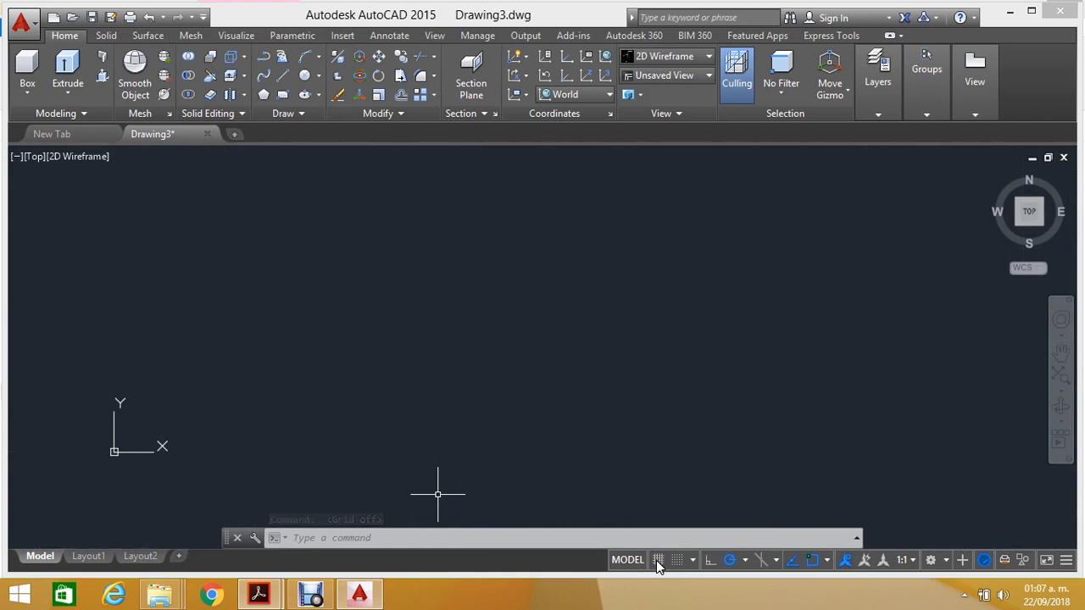
click(710, 562)
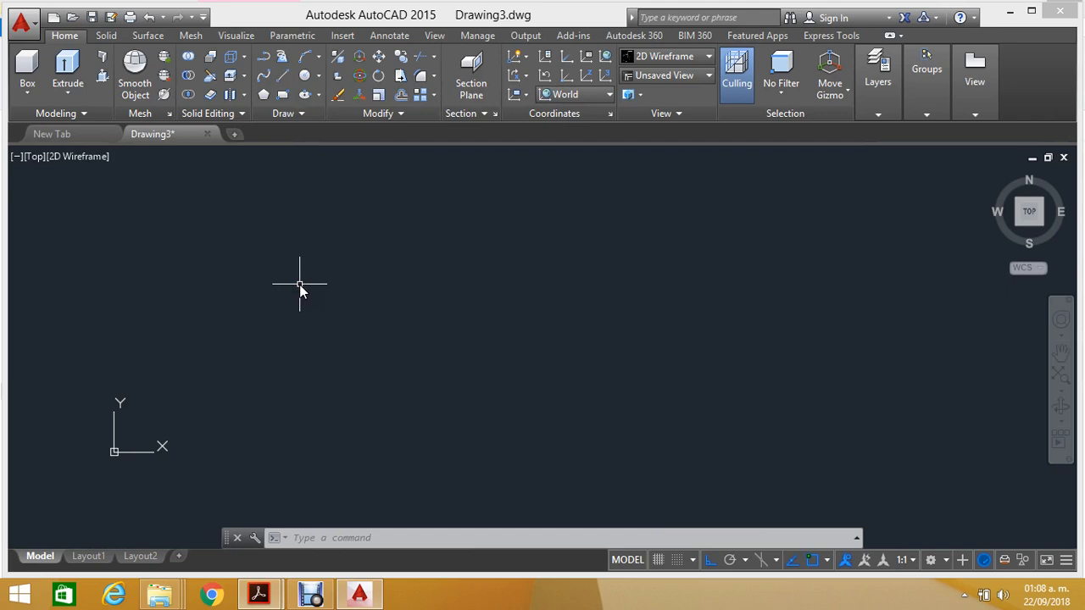
Step: Draw a horizontal line 420 units long to the right in the upper part of model space
click(284, 75)
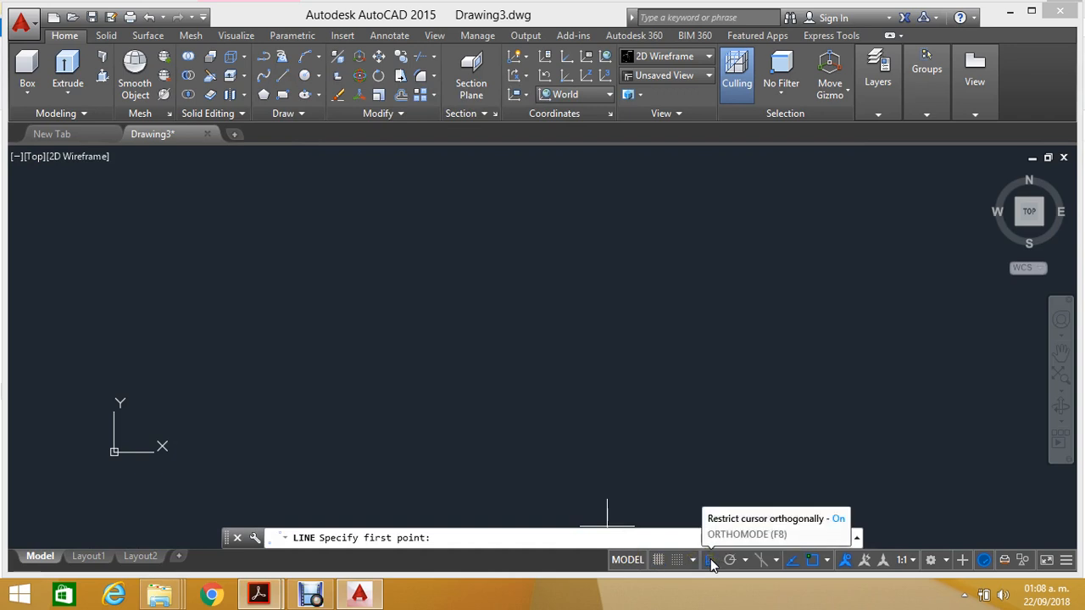
click(299, 240)
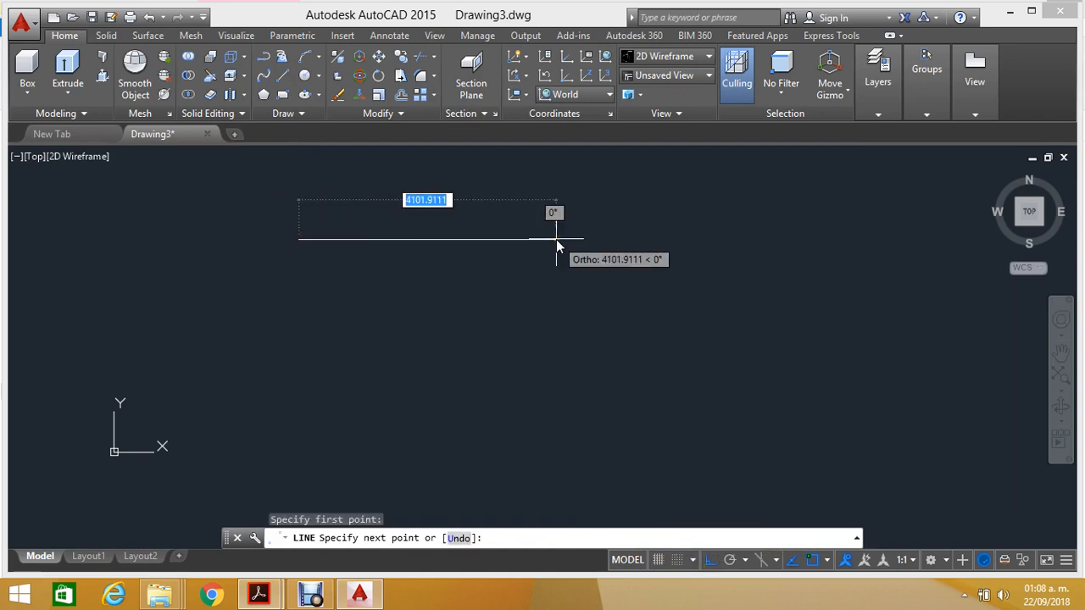
text(420)
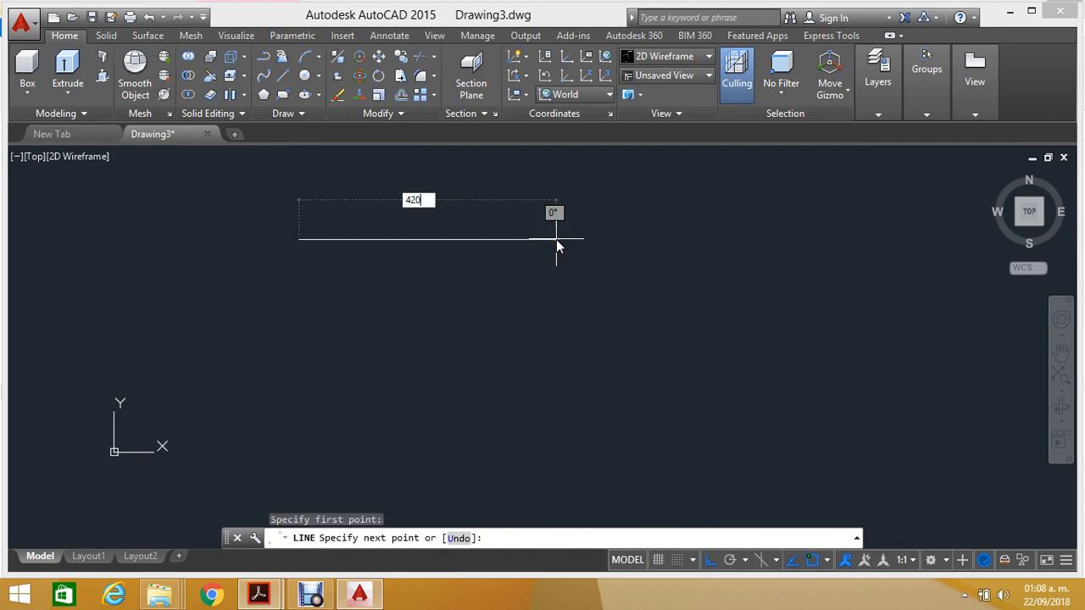
key(Return)
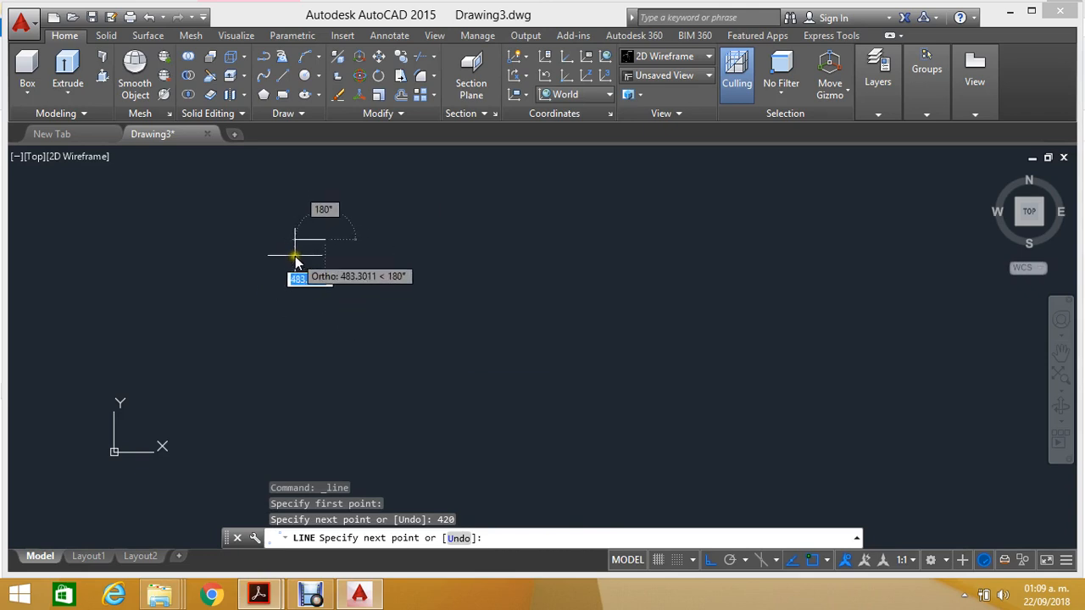
scroll(303, 253, up, 2)
scroll(320, 233, down, 2)
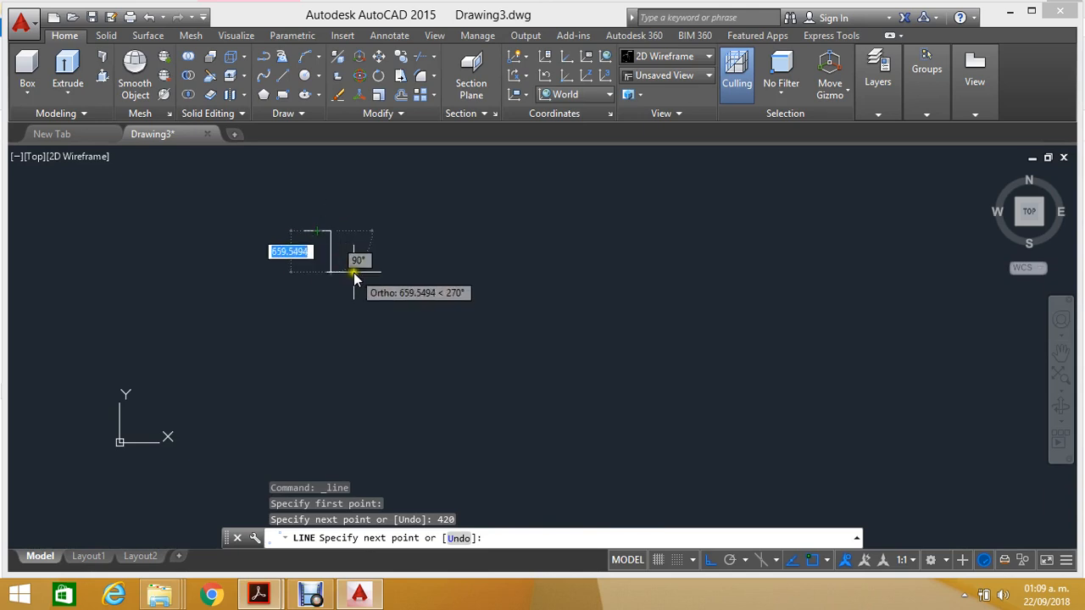
key(Escape)
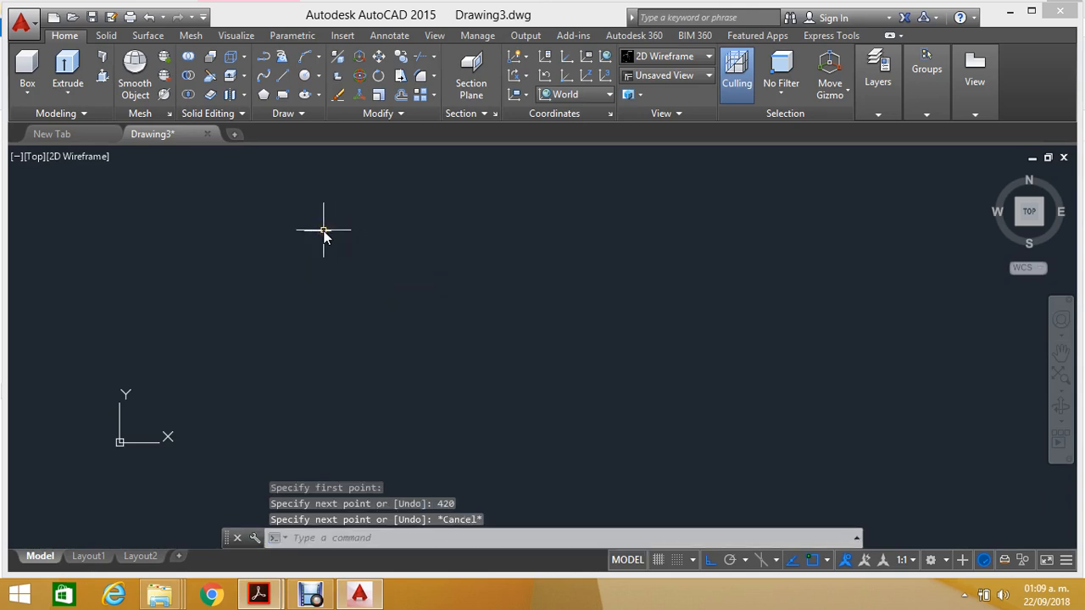
Step: Draw a vertical line 297 units long downward from the left end of the 420-unit horizontal line
scroll(354, 255, up, 5)
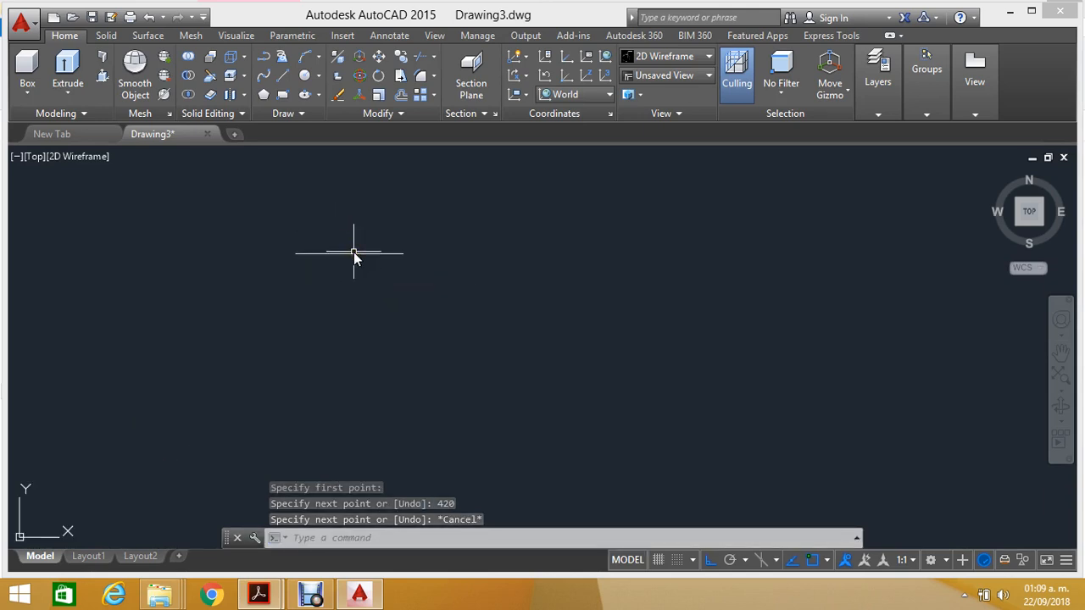
scroll(354, 254, up, 2)
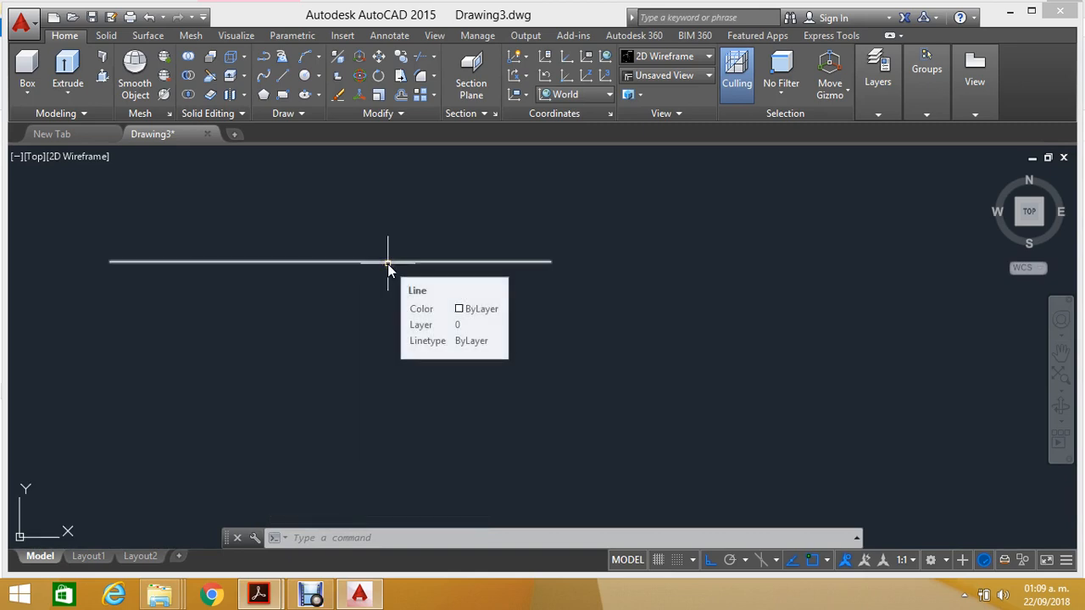
click(287, 76)
scroll(534, 244, down, 5)
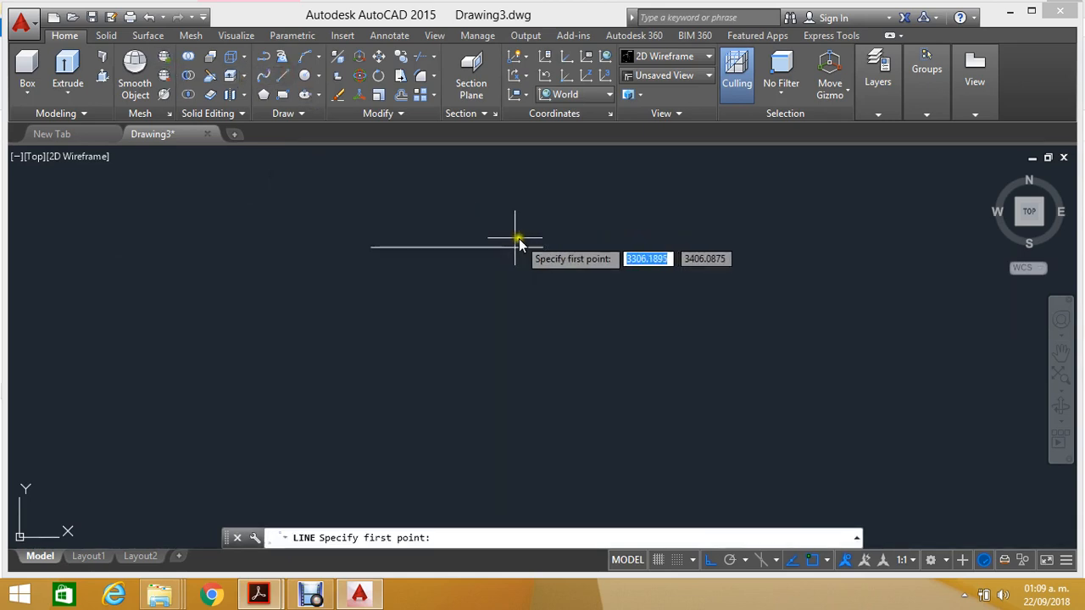
middle_drag(516, 243, 347, 202)
scroll(243, 206, up, 2)
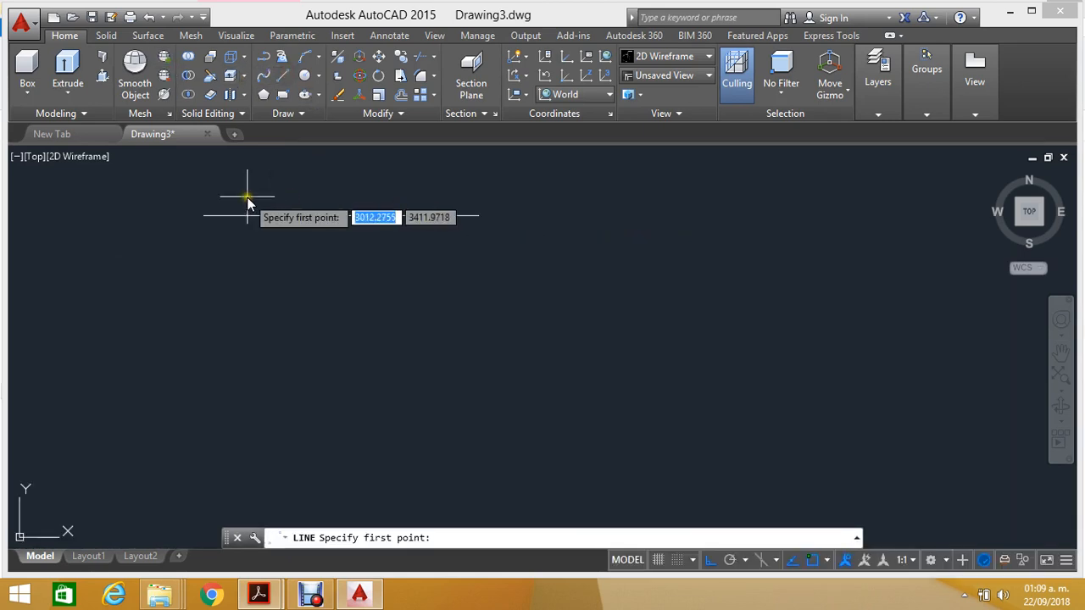
click(206, 216)
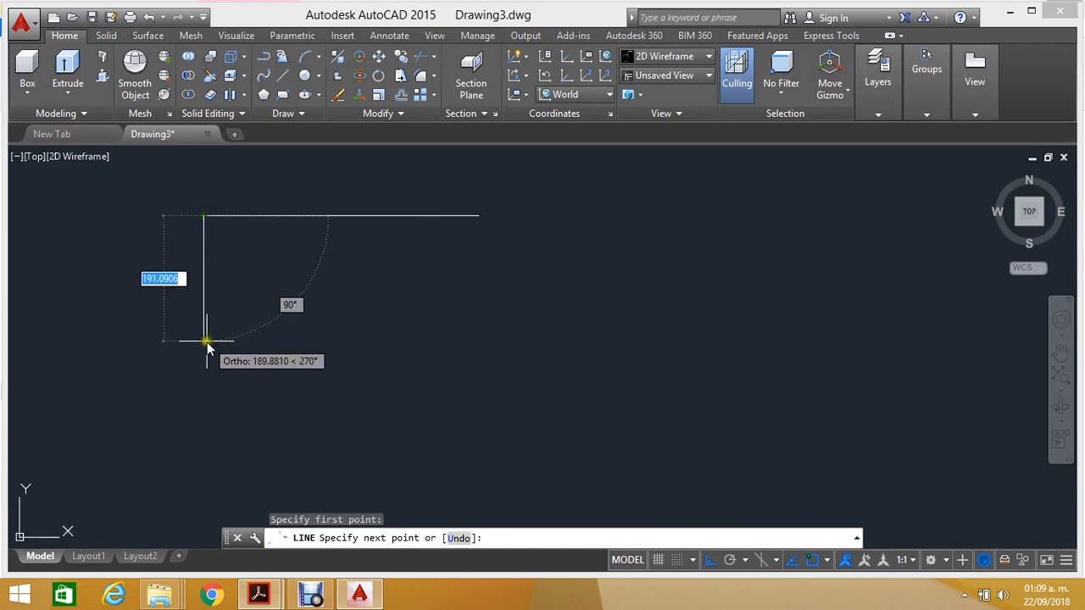
text(297)
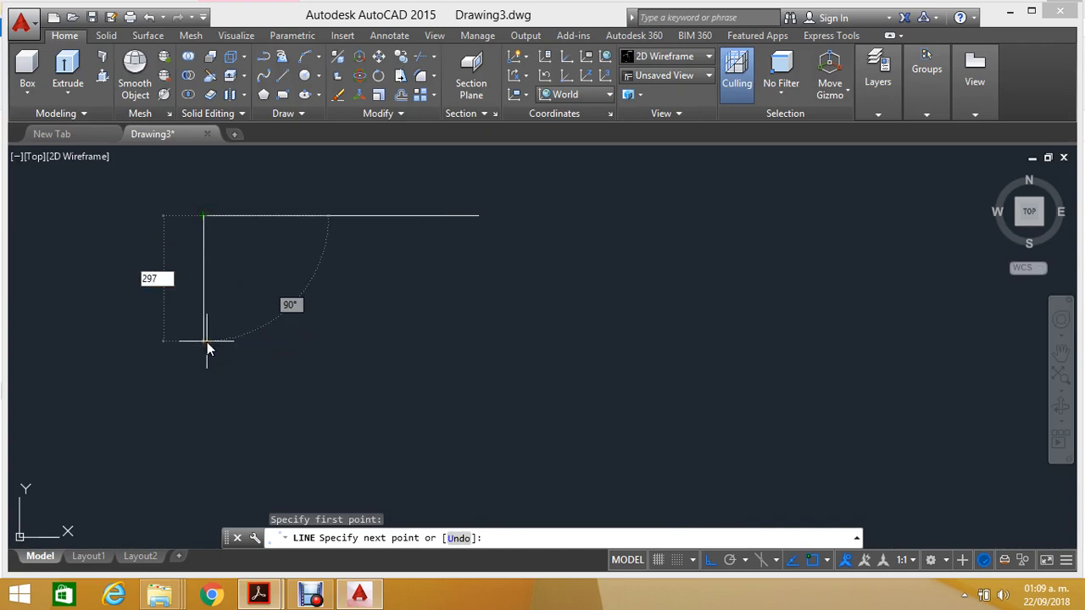
key(Return)
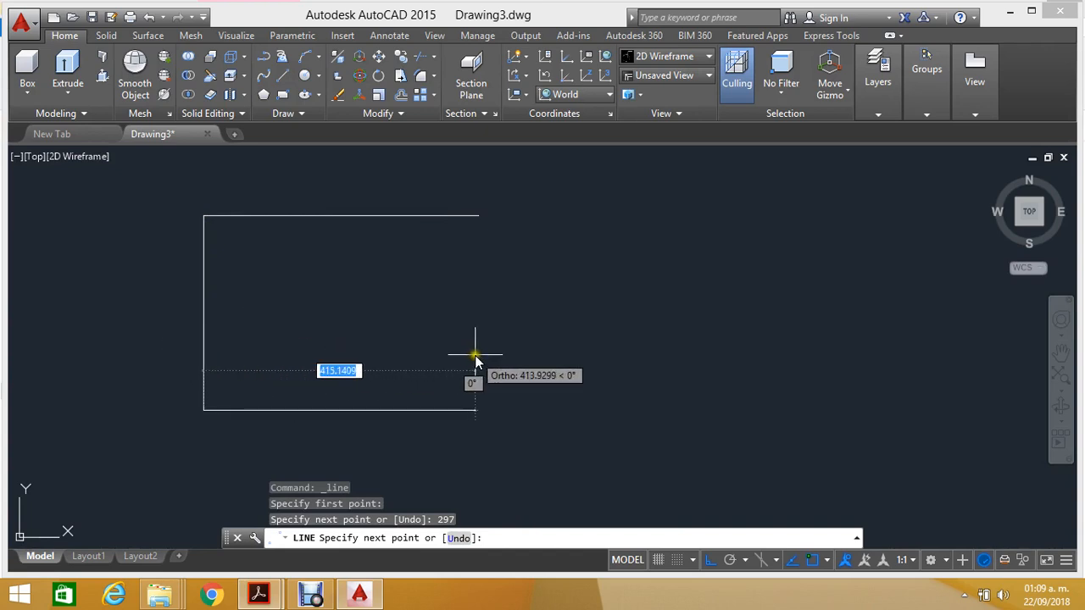
Step: Continue with a 420-unit horizontal line to the right and close the outline at the upper line's right end
text(420)
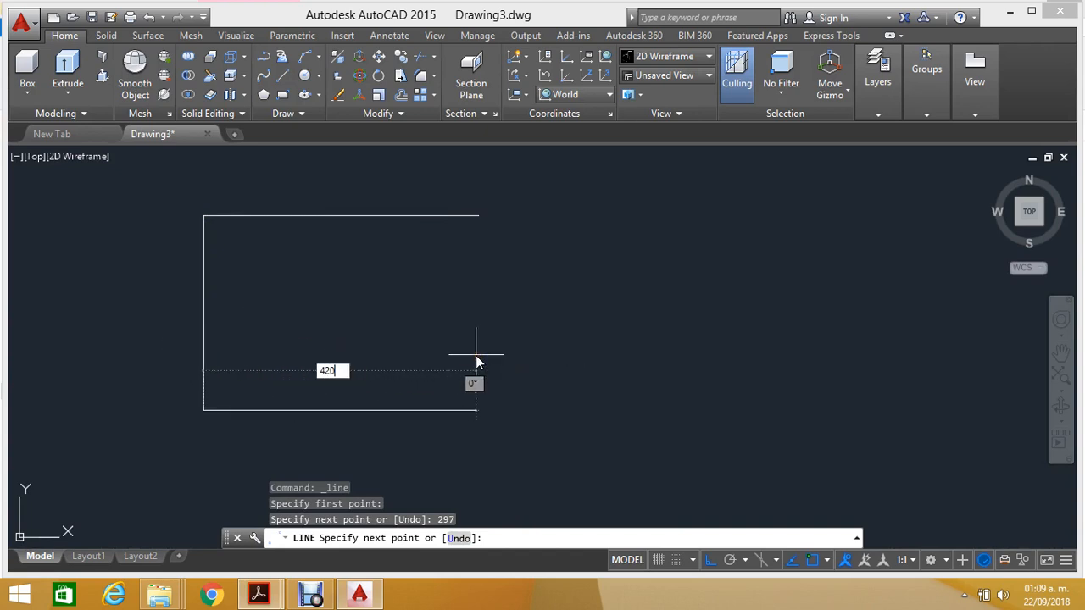
key(Return)
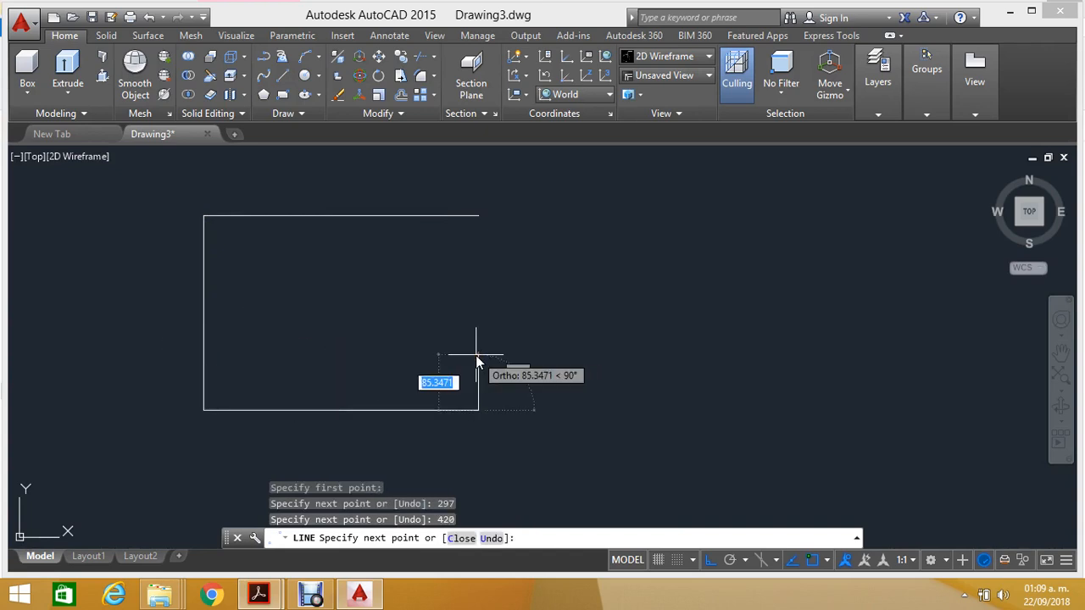
click(479, 217)
key(Escape)
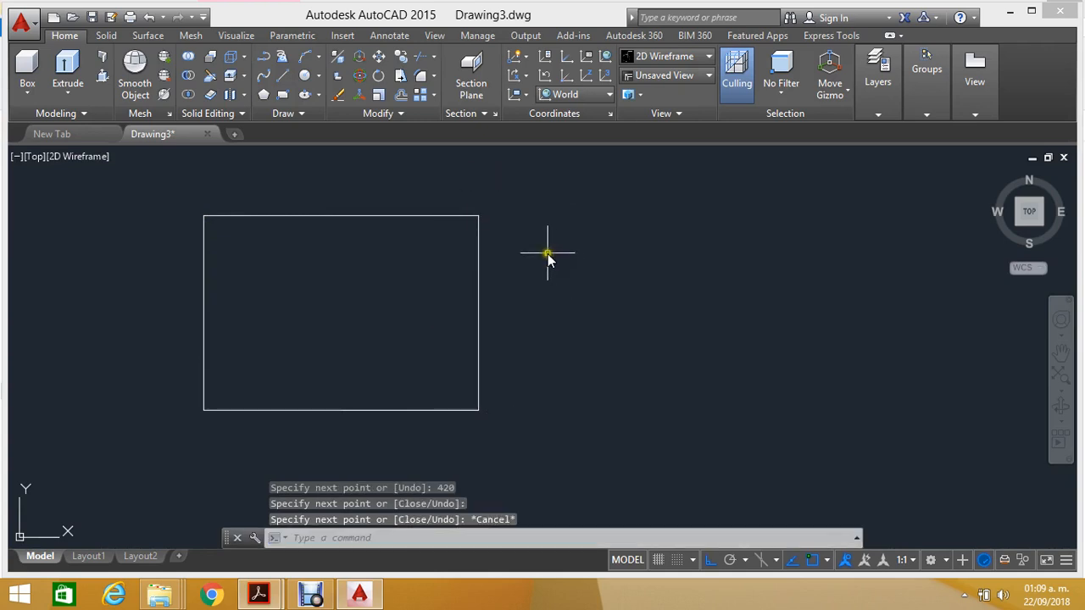
scroll(547, 254, down, 3)
scroll(541, 239, up, 4)
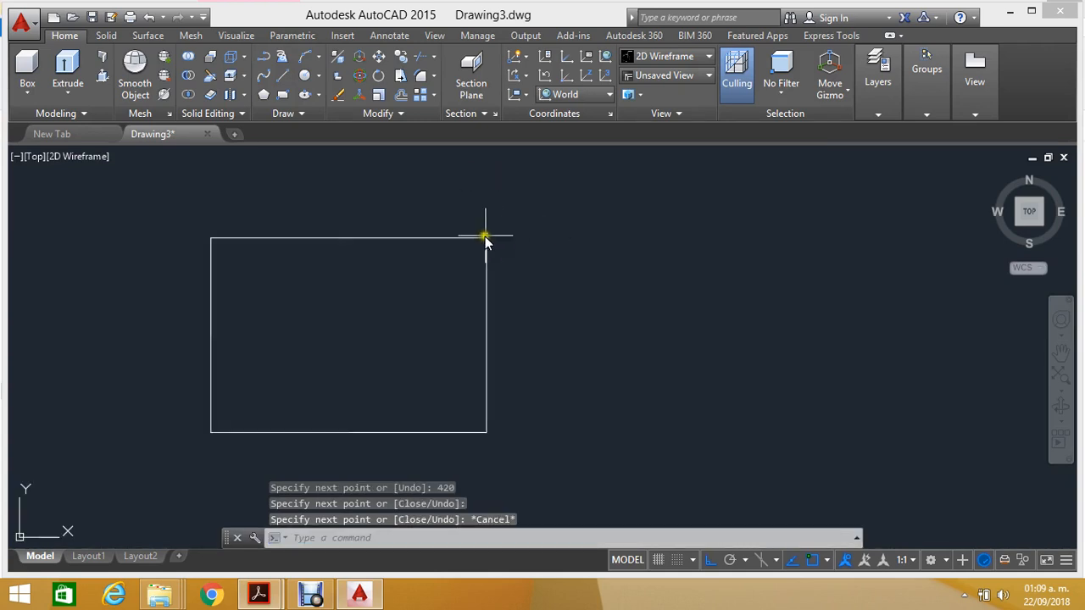
click(282, 94)
scroll(283, 150, down, 2)
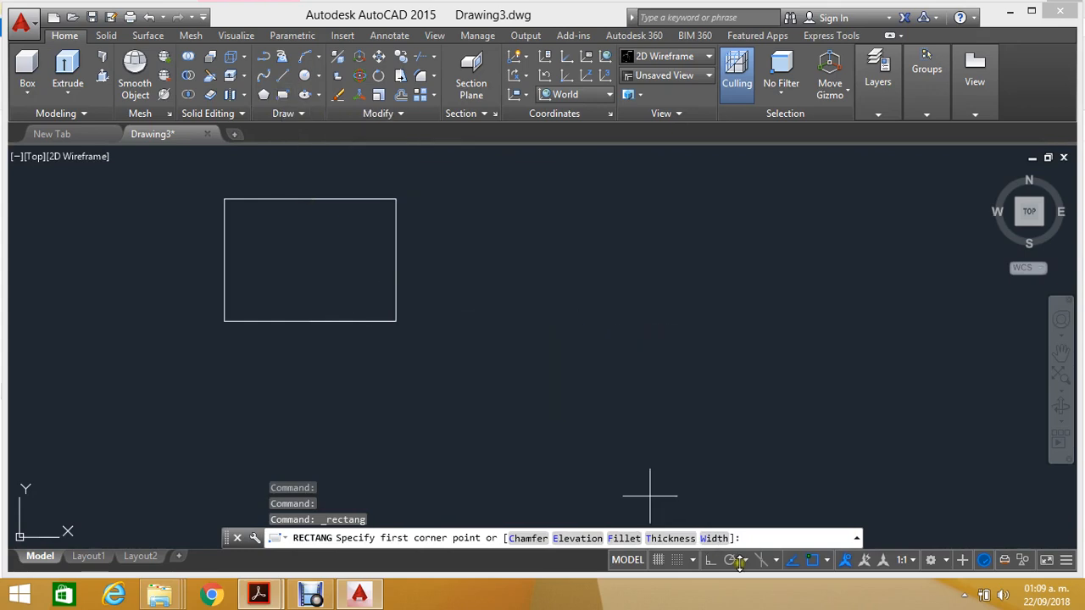
click(827, 562)
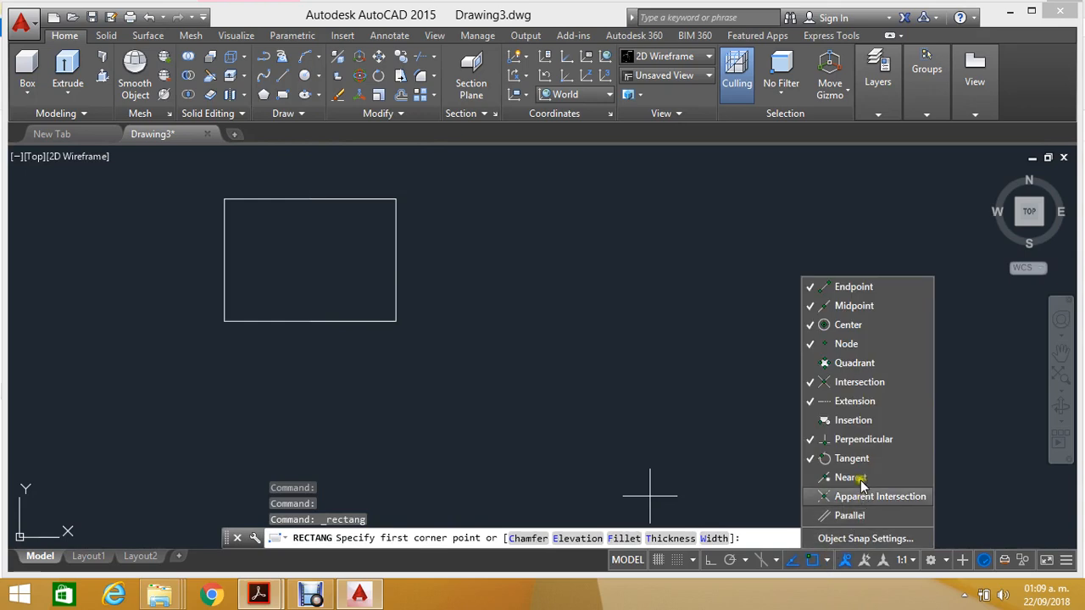
click(511, 322)
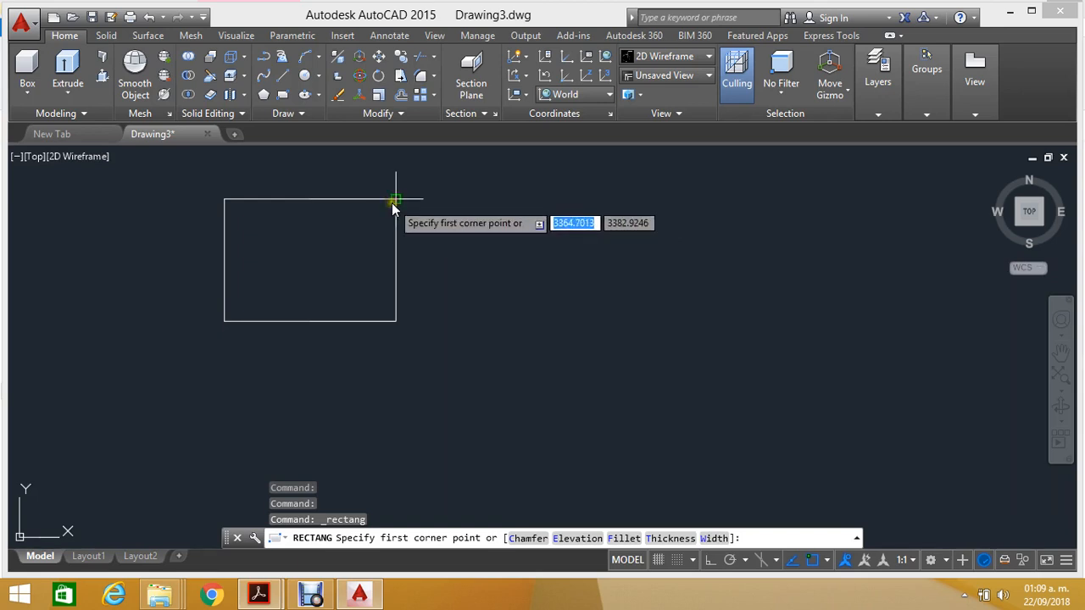
click(470, 325)
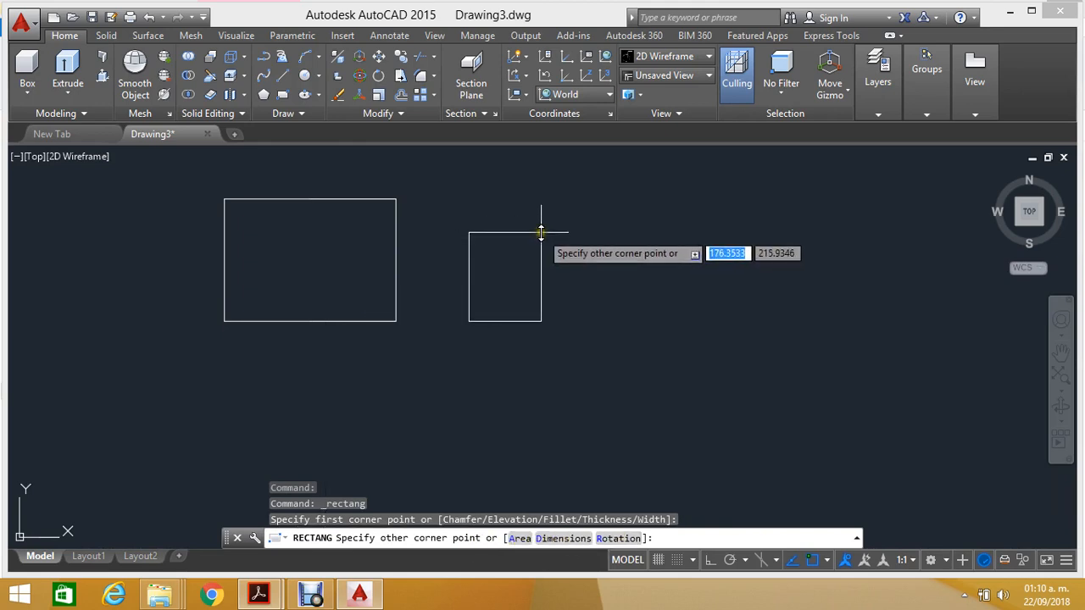
text(D)
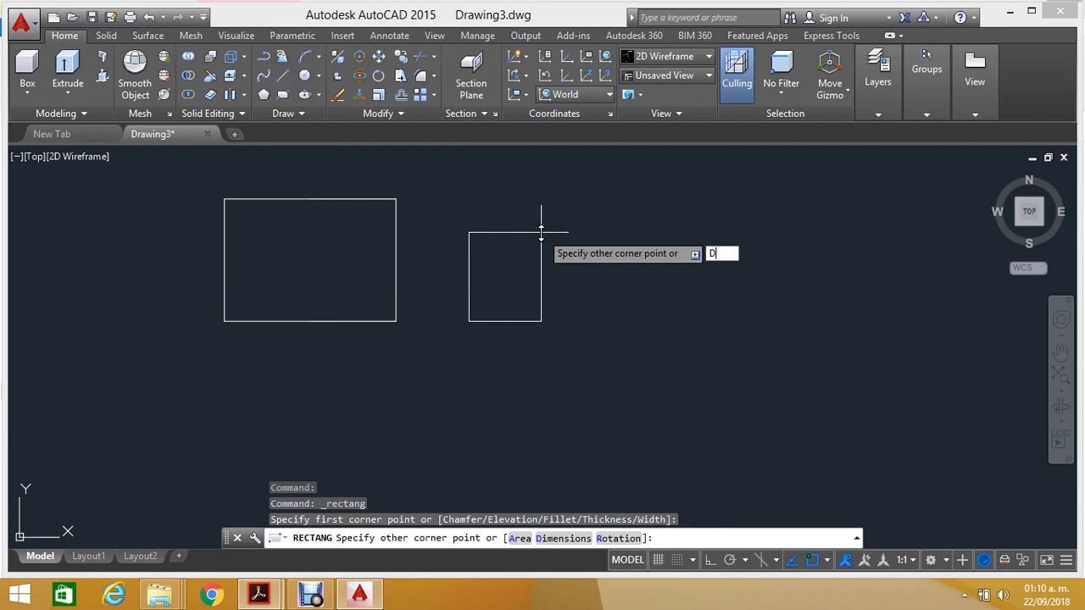
key(Return)
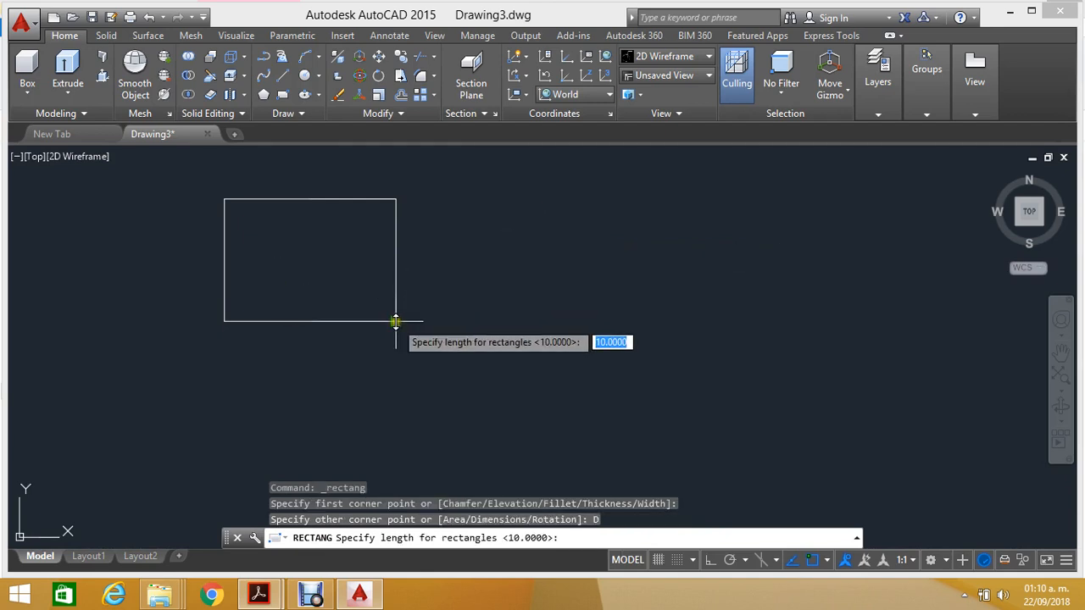
click(484, 325)
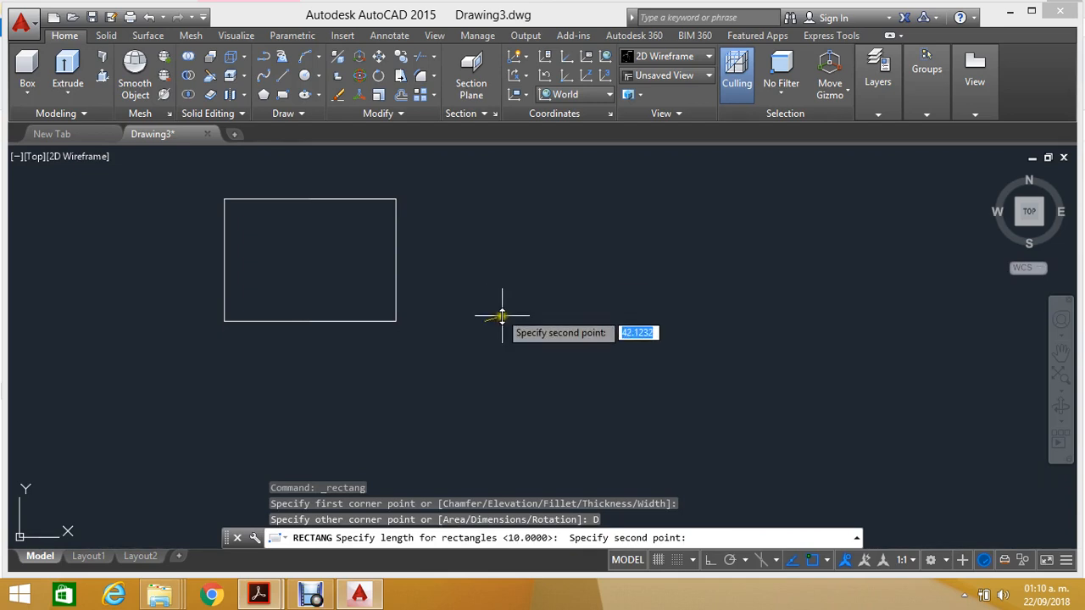
key(Escape)
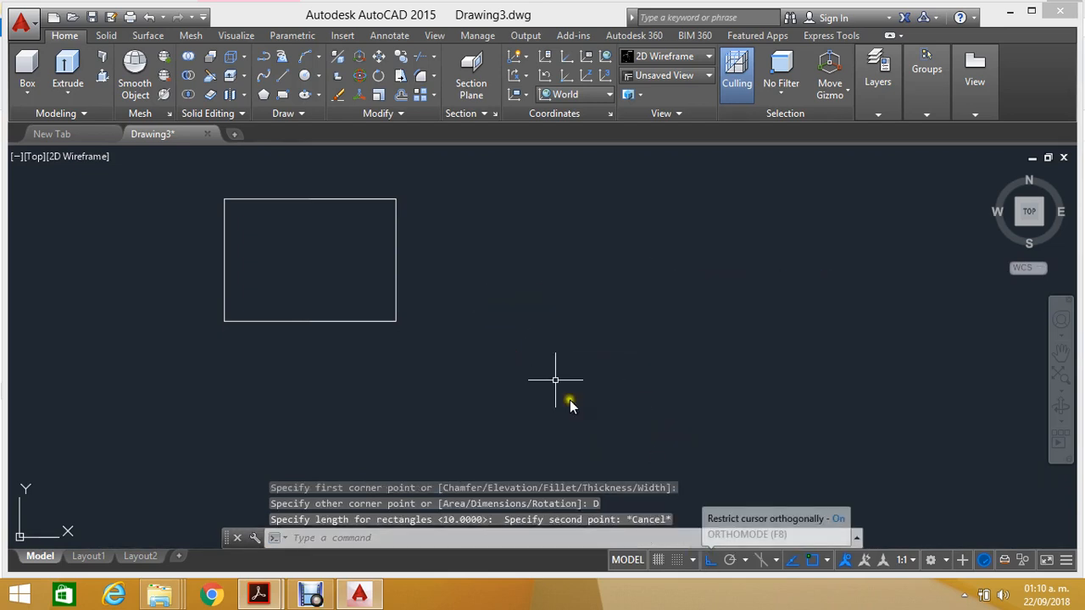
Step: Draw a rectangle beside the line-built one, level with its lower edge, using the Dimensions option with length 420 and width 297
click(283, 95)
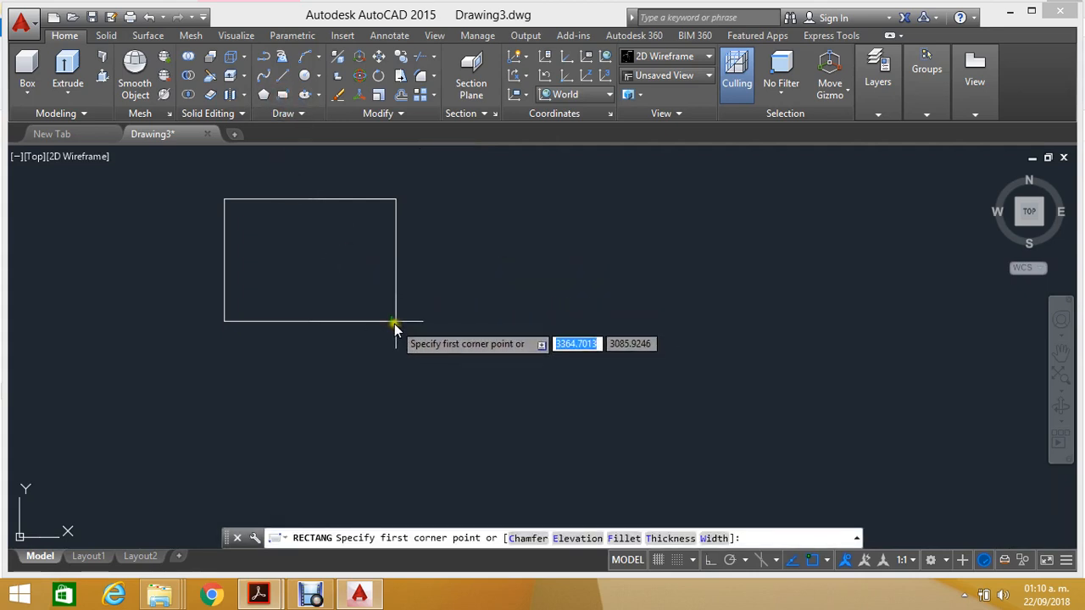
click(476, 322)
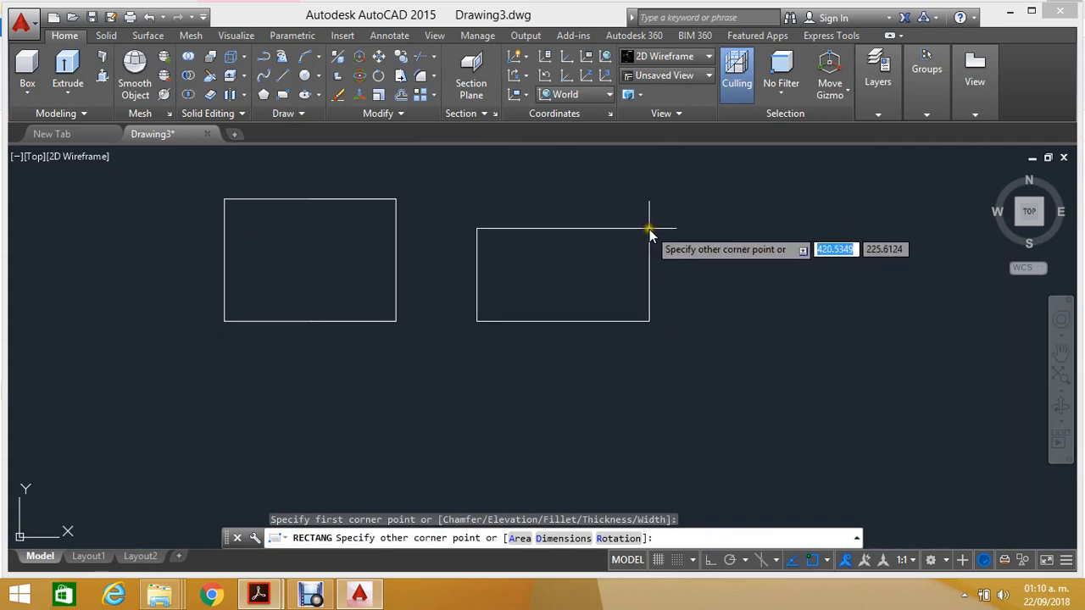
text(D)
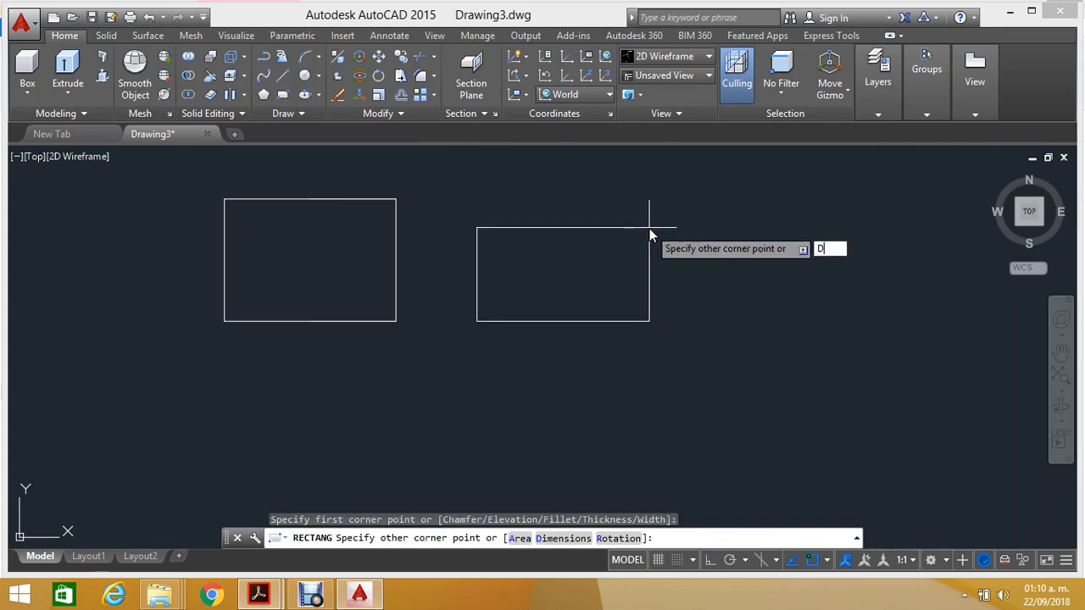
key(Return)
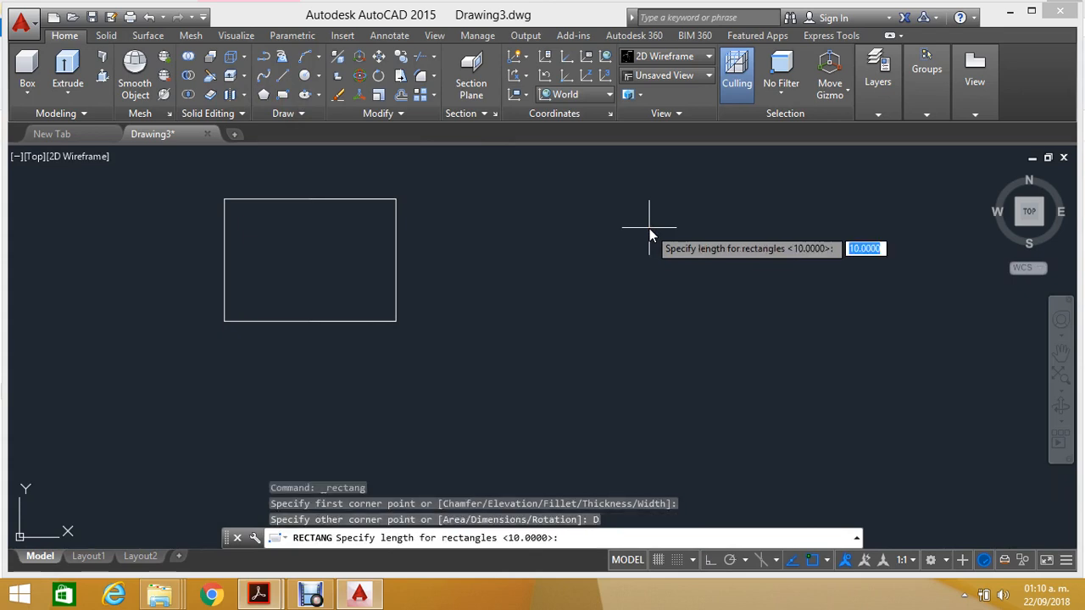
text(420)
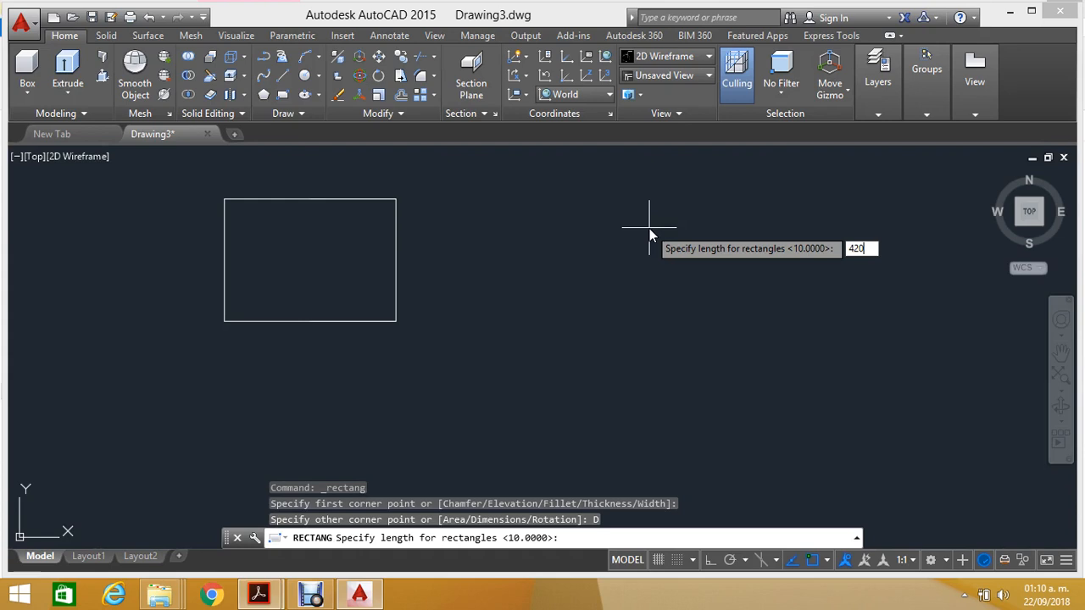
key(Return)
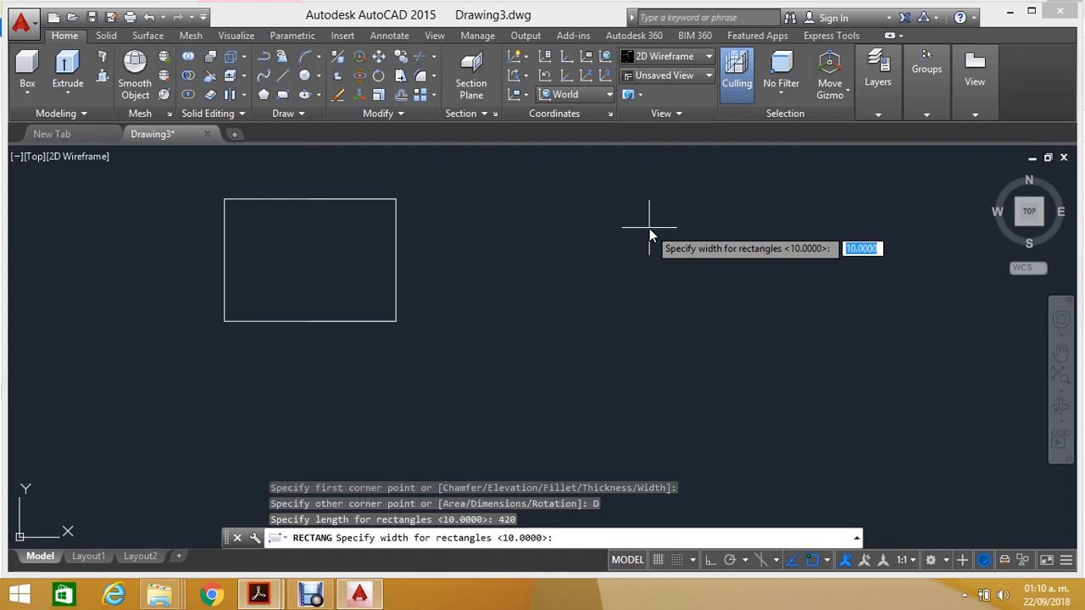
text(297)
key(Return)
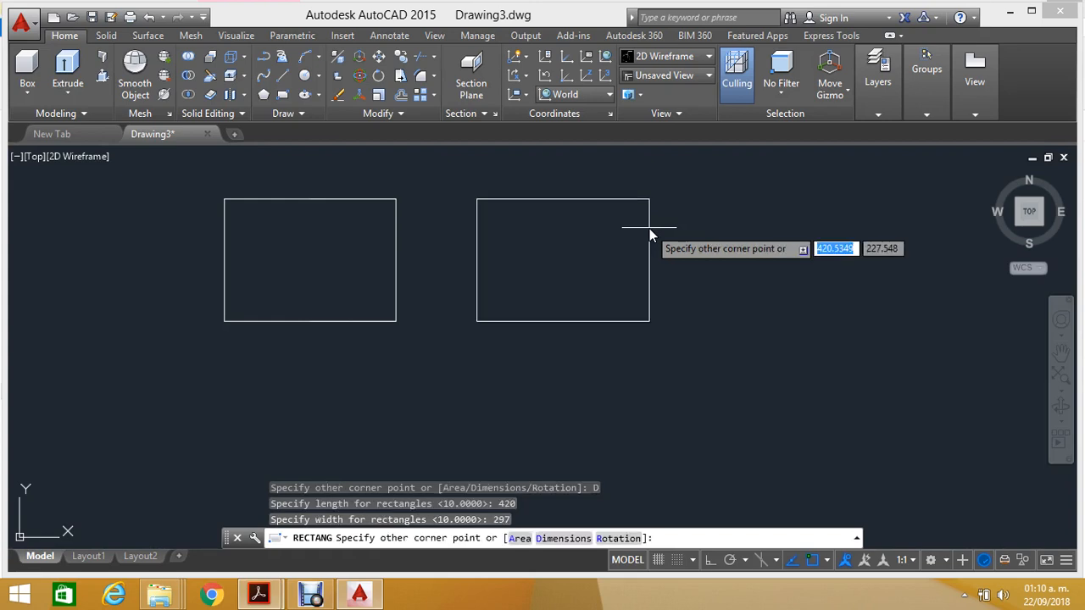
key(Return)
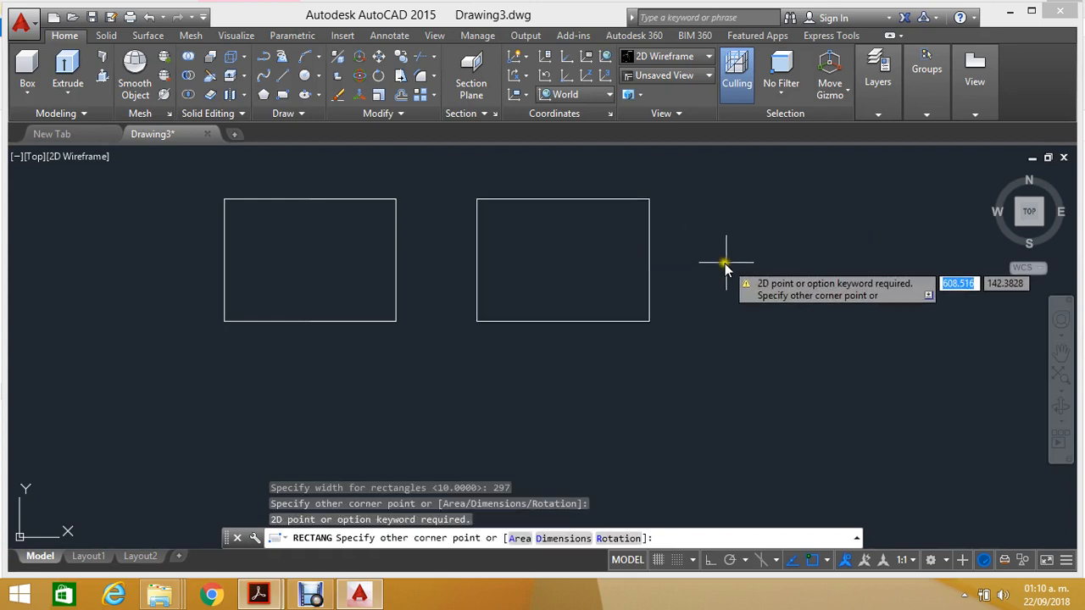
middle_drag(717, 262, 653, 283)
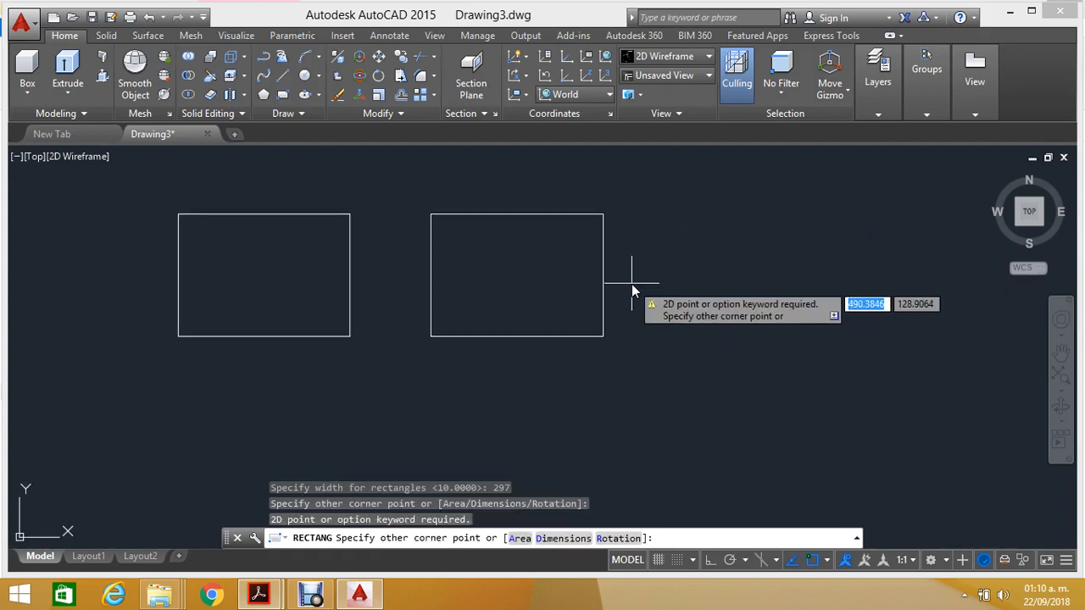
click(632, 284)
key(Return)
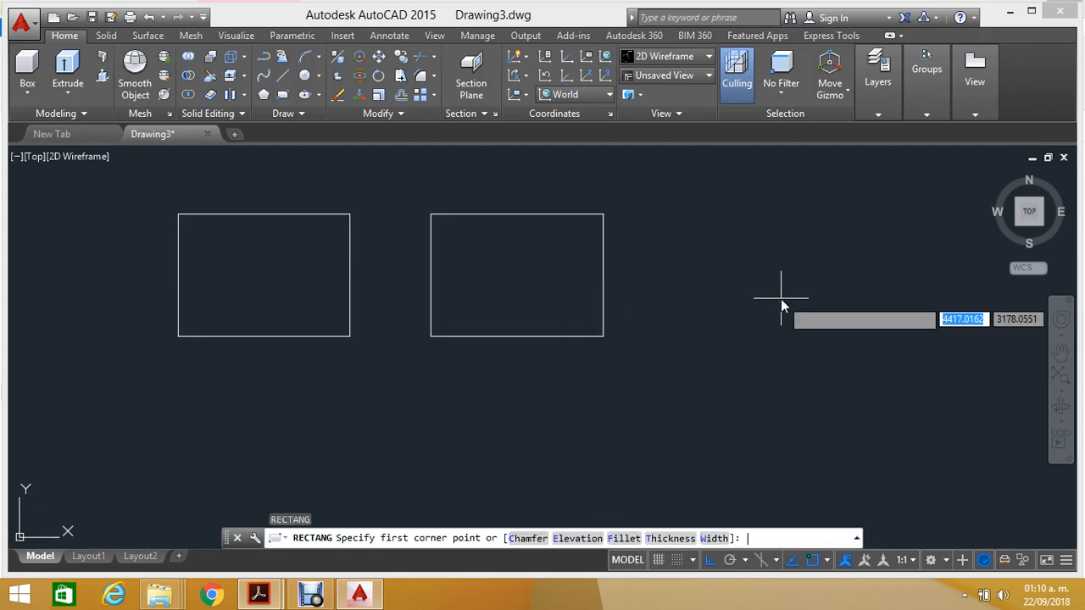
key(Escape)
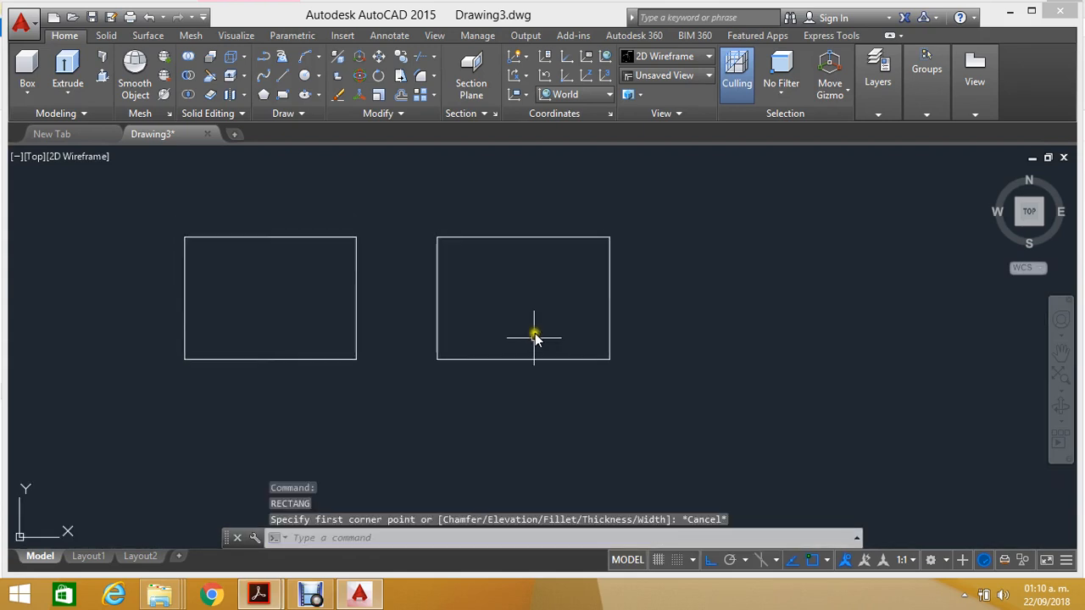
scroll(538, 331, down, 4)
scroll(500, 309, up, 6)
middle_drag(465, 290, 497, 291)
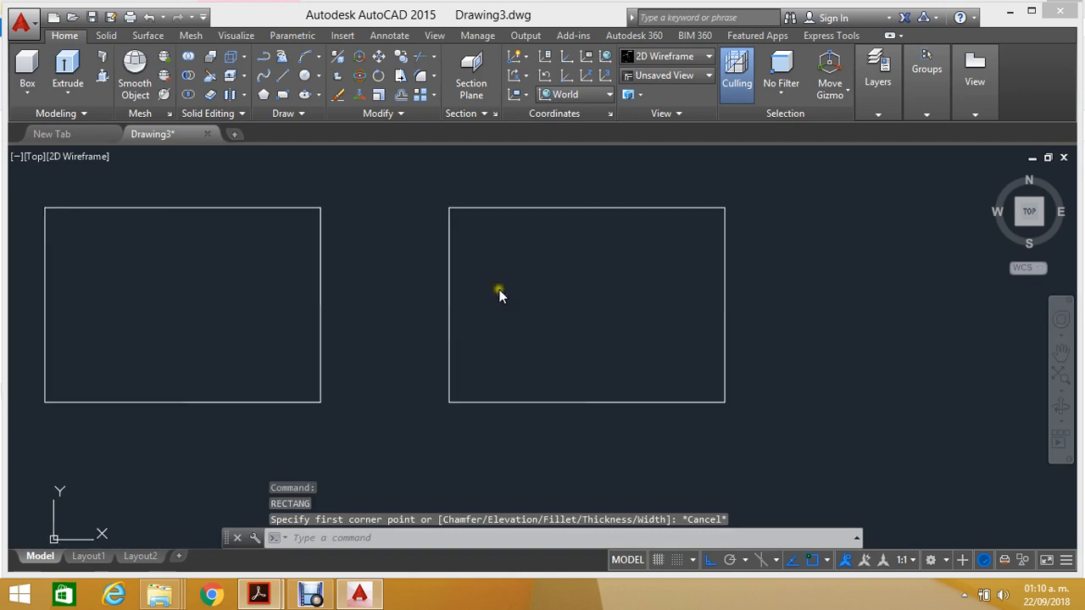
scroll(498, 292, down, 2)
scroll(495, 307, up, 2)
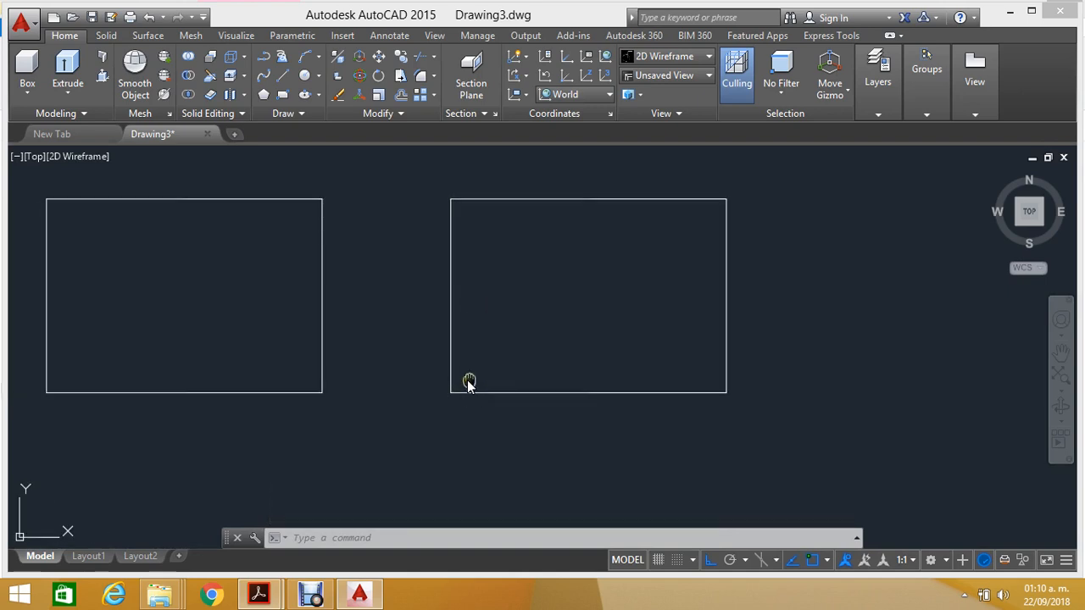
middle_drag(467, 381, 520, 404)
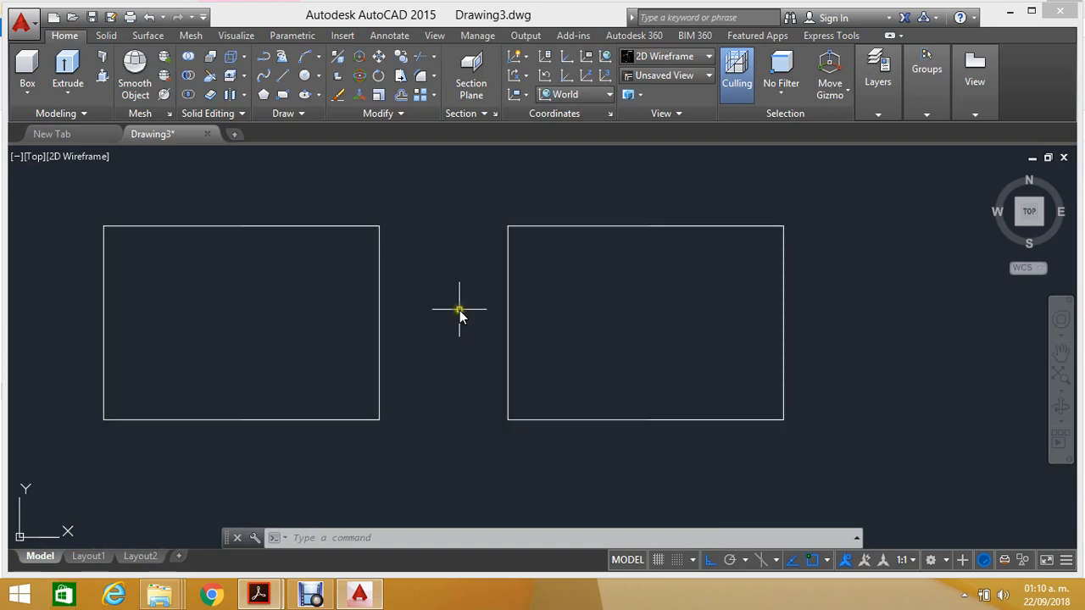
scroll(459, 312, down, 2)
scroll(458, 311, up, 4)
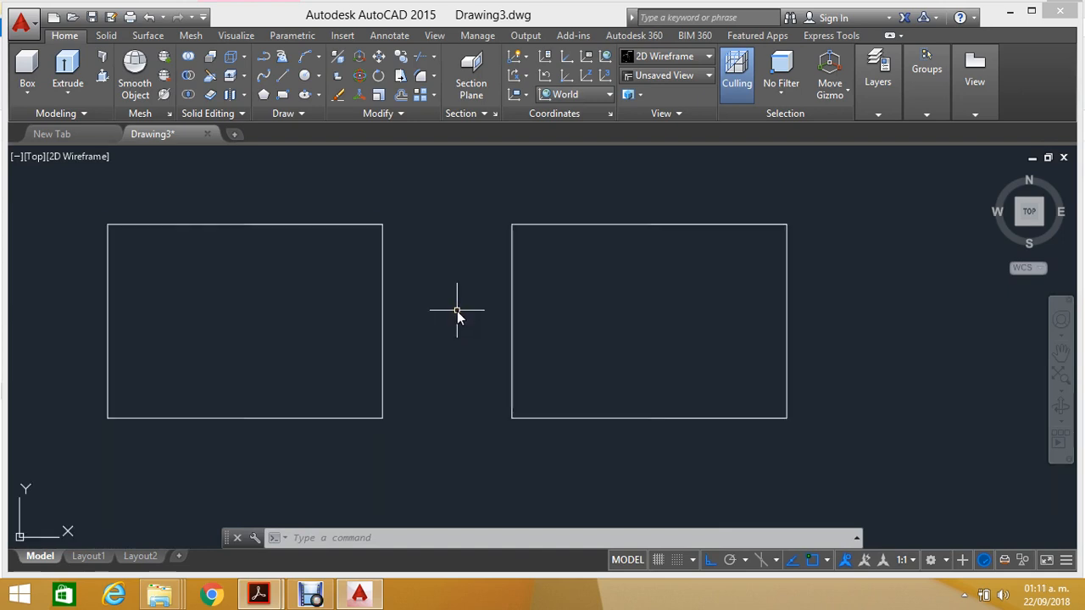
middle_drag(459, 311, 477, 310)
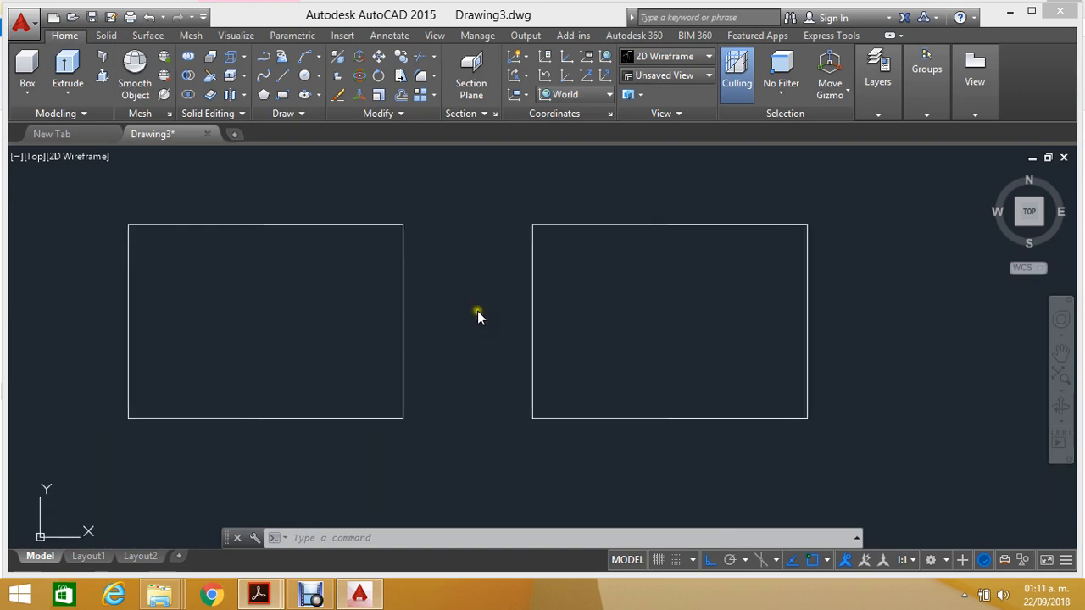
Step: Select individual sides of the line-built outline and the Rectangle-built outline to compare how each is selected
click(403, 243)
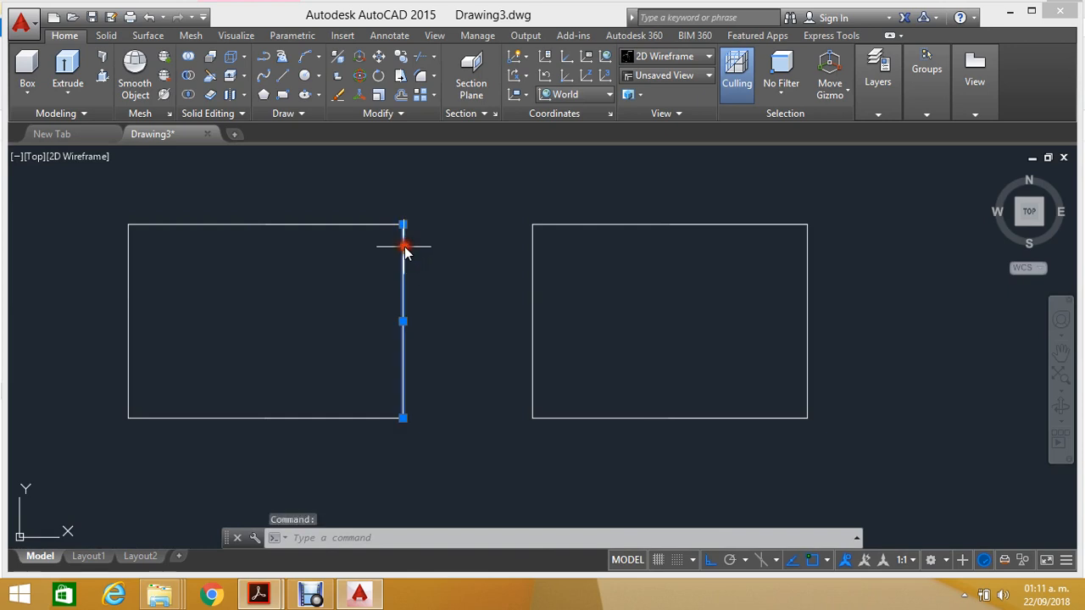
key(Escape)
click(336, 226)
key(Escape)
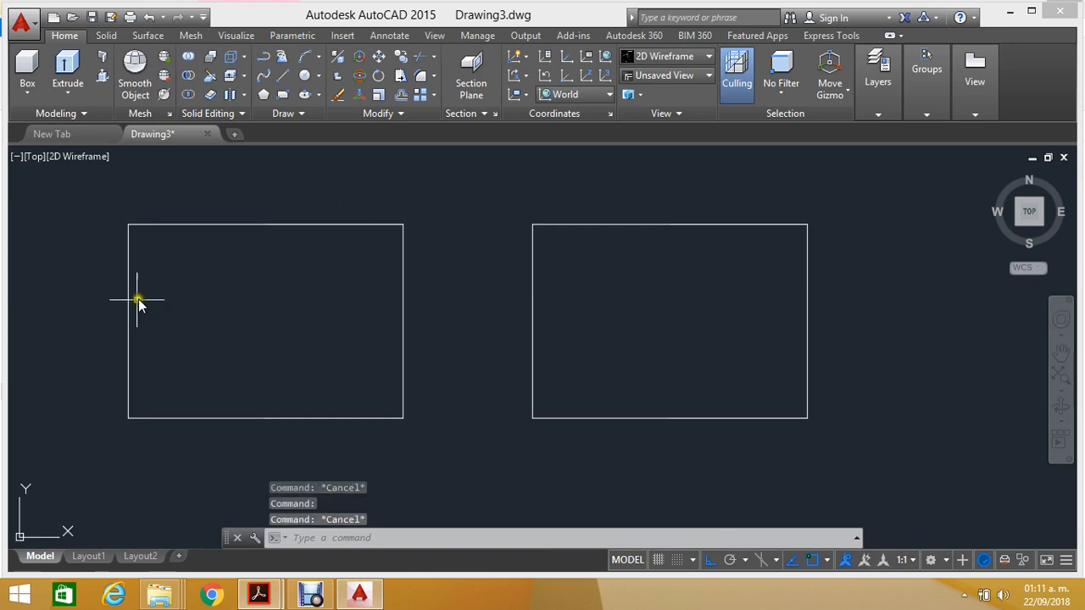
click(121, 308)
key(Escape)
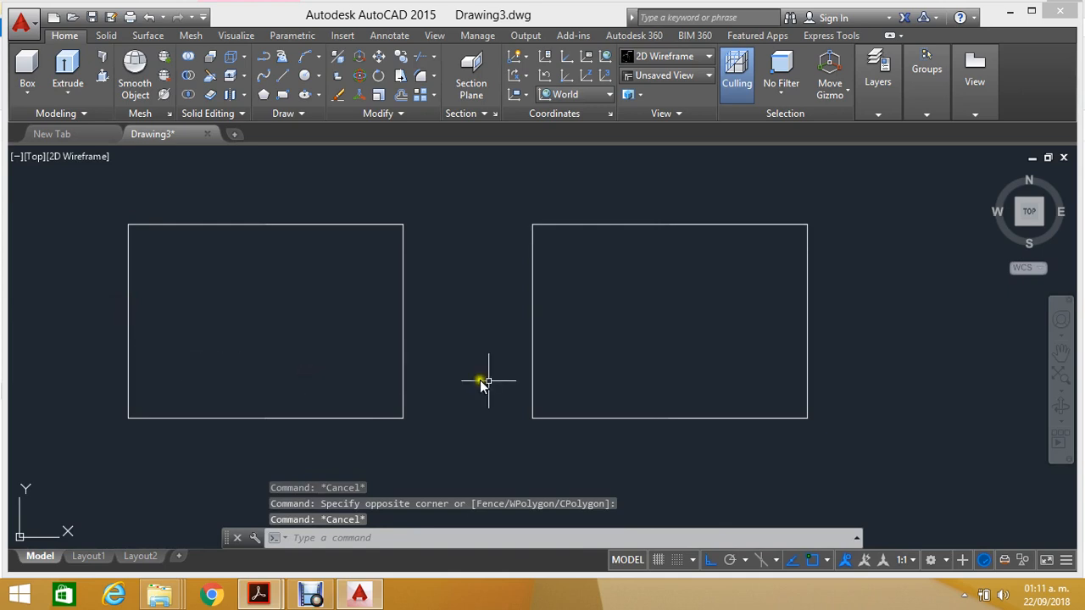
click(573, 419)
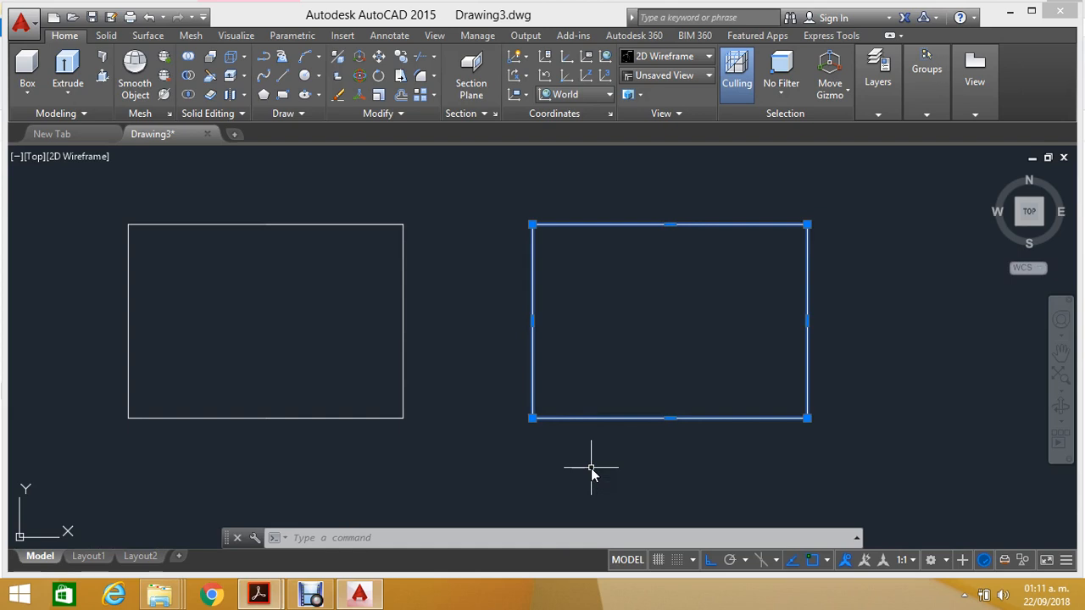
key(Escape)
Step: Examine the upper line of the line-built outline as a single selected object and clear the selection
middle_drag(380, 252, 472, 258)
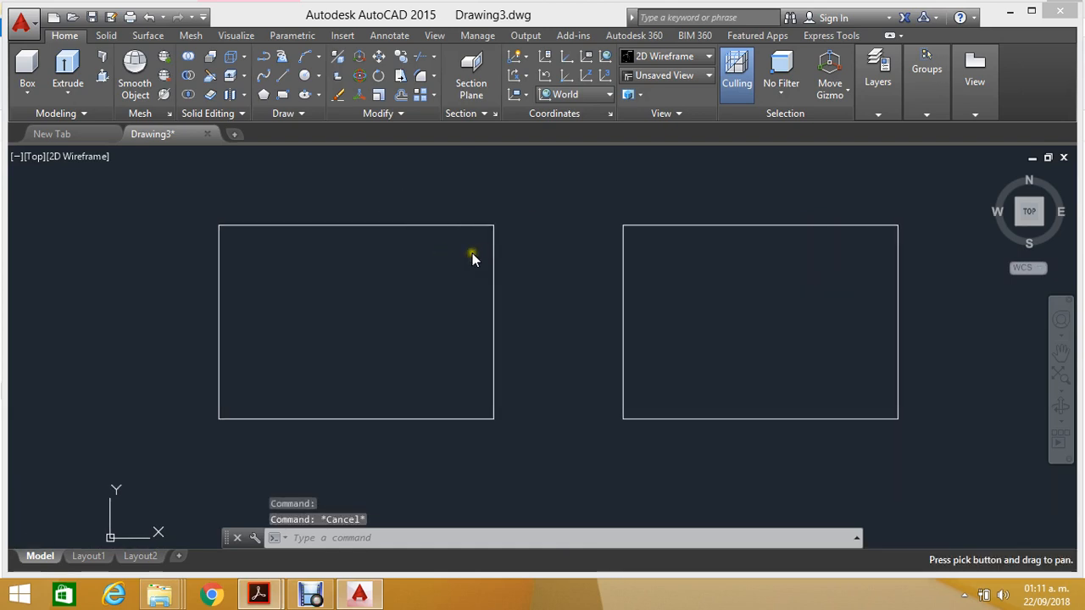
click(311, 225)
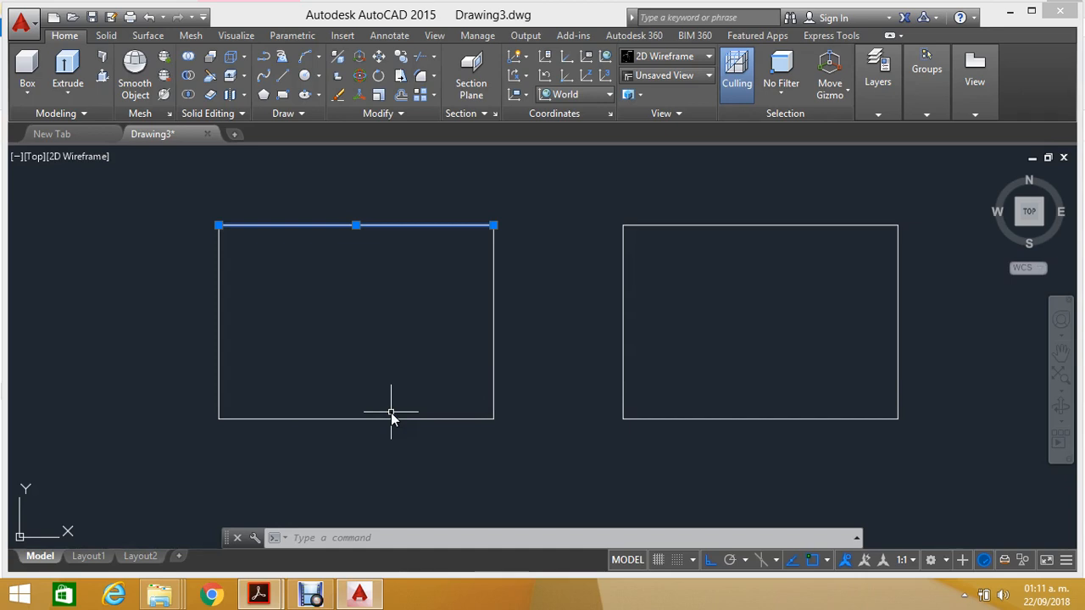
scroll(451, 240, up, 2)
scroll(450, 240, down, 6)
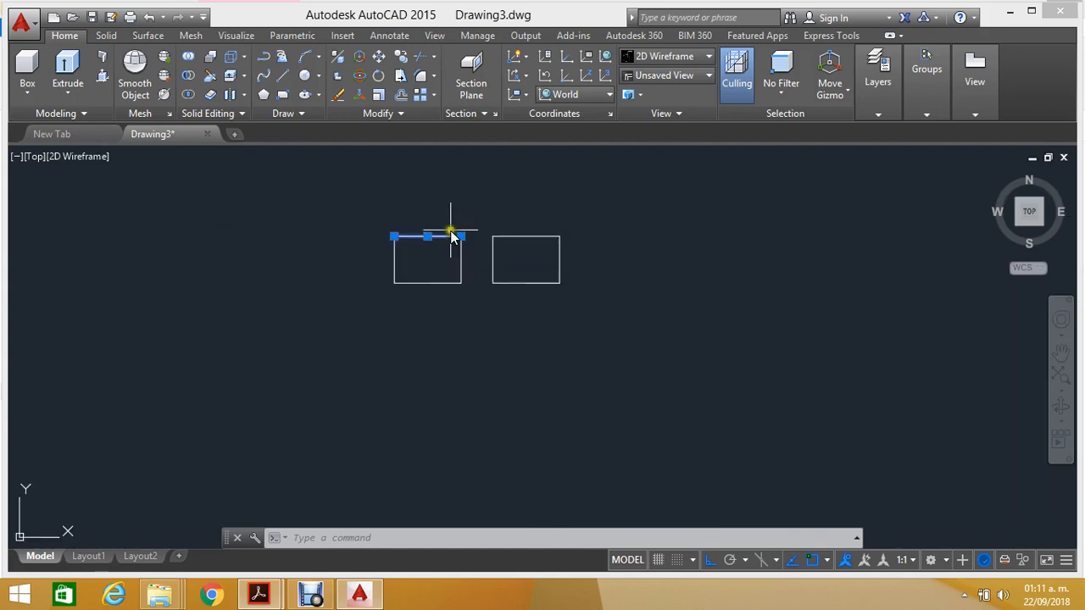
middle_drag(450, 238, 424, 237)
scroll(404, 204, up, 2)
key(Escape)
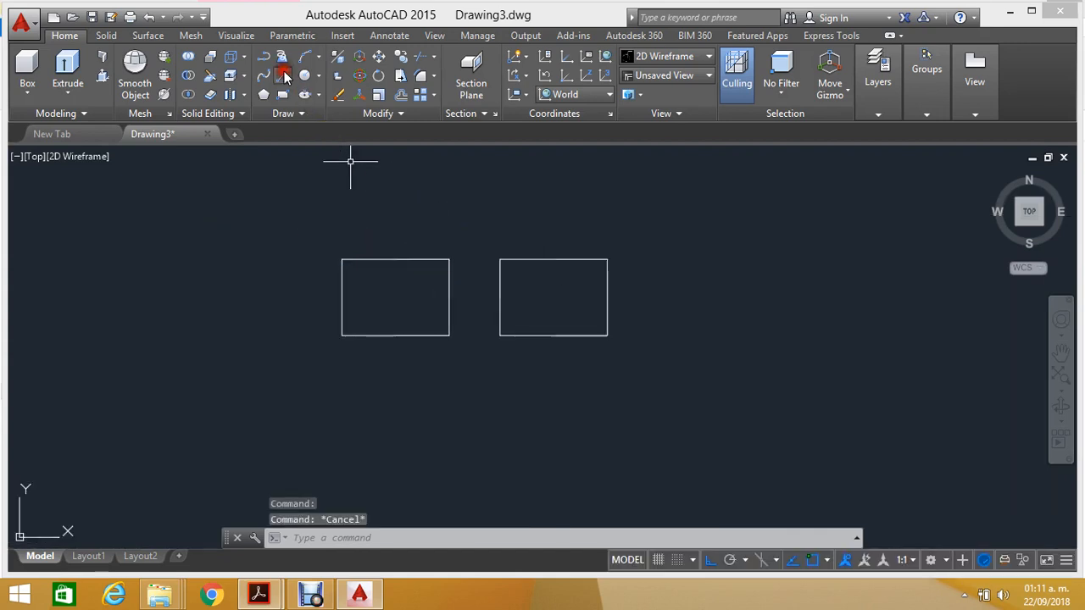
Step: Draw three connected Line segments beside the line-built outline, forming a shape open on its left side
click(285, 76)
click(222, 271)
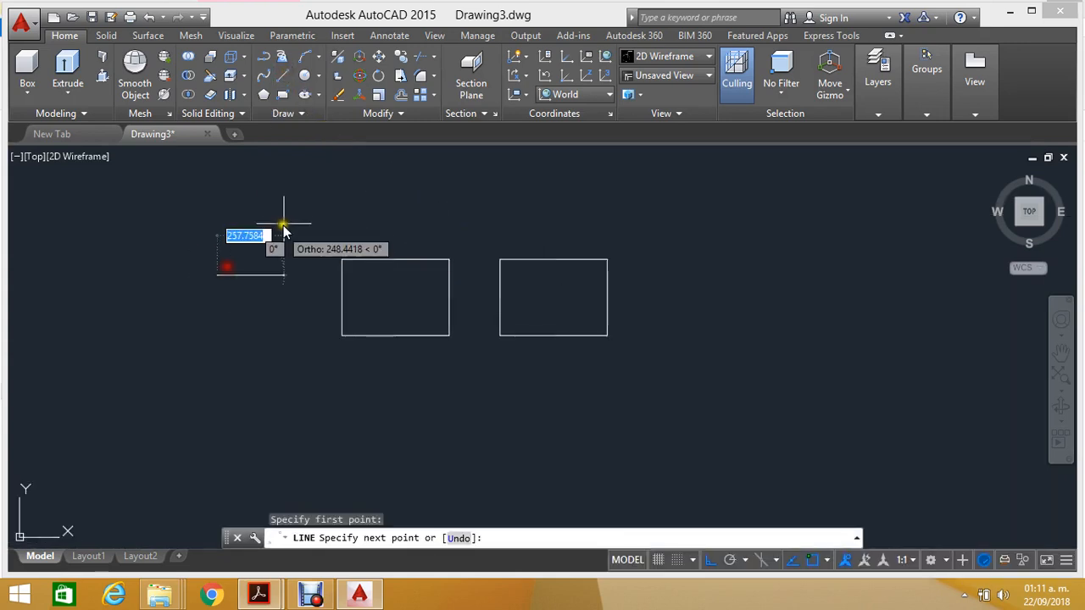
click(280, 269)
click(278, 348)
click(210, 349)
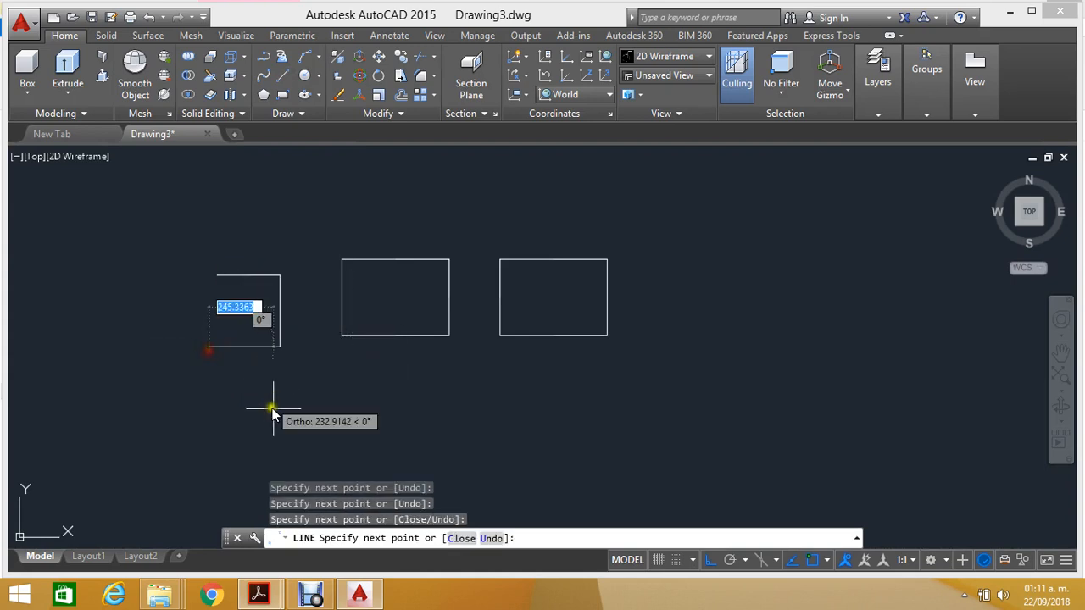
key(Escape)
scroll(237, 327, up, 2)
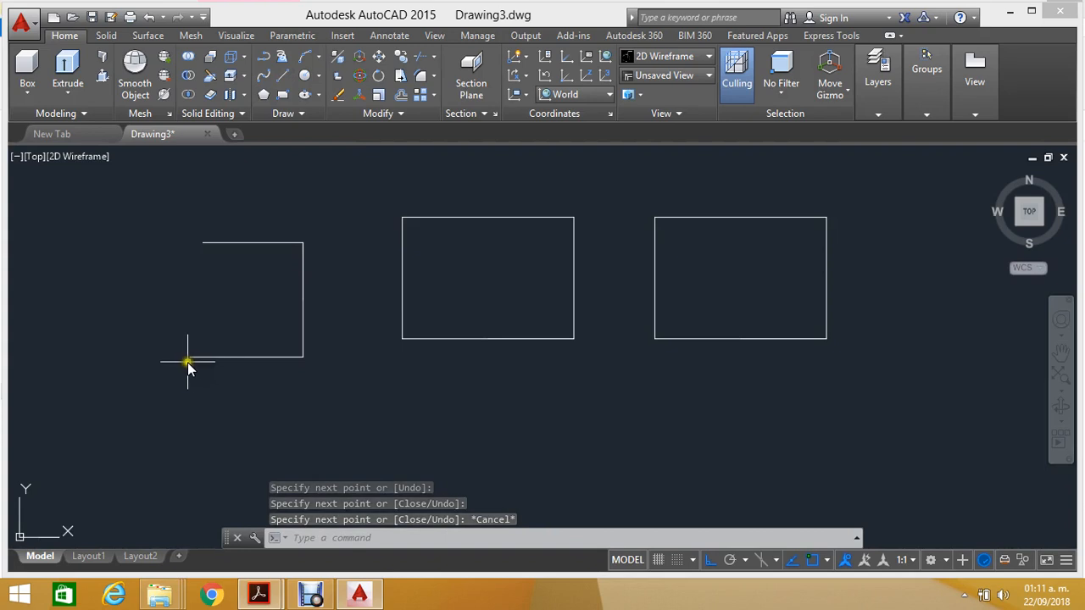
Step: Delete the three connected segments of the open shape beside the line-built outline
click(141, 209)
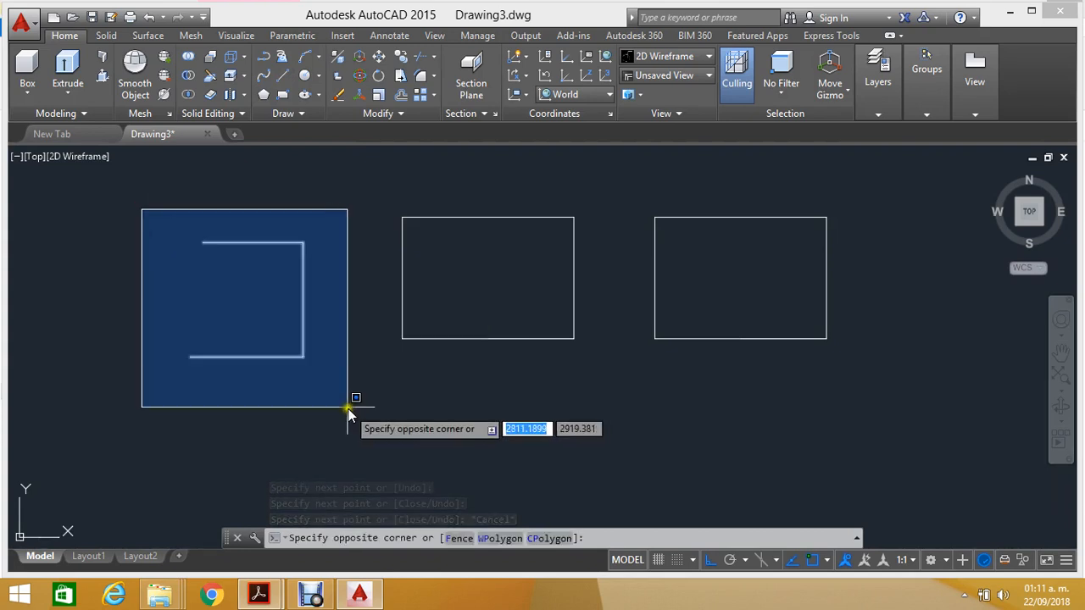
click(348, 409)
key(Delete)
Step: Select sides of the line-built outline with crossing windows to examine them as separate objects, and clear the selection
scroll(468, 213, up, 2)
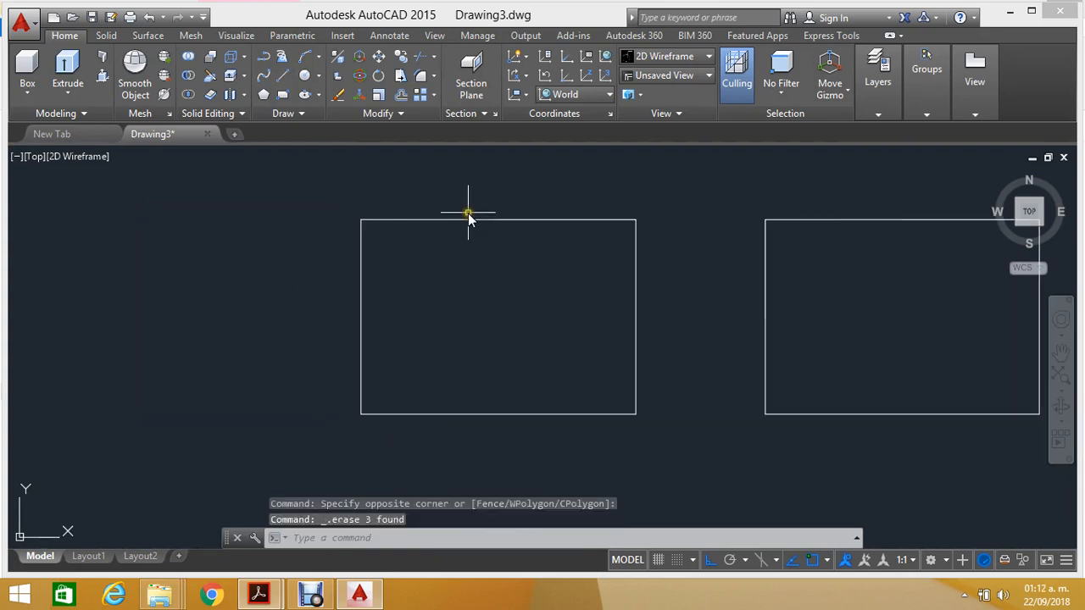
click(468, 213)
click(428, 242)
click(400, 280)
click(332, 316)
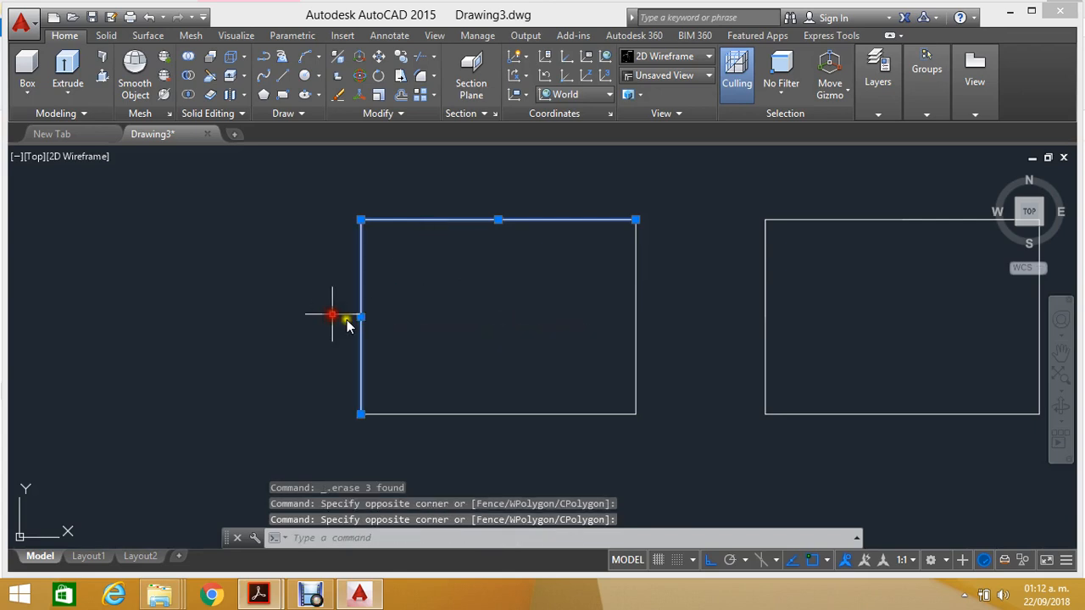
click(646, 314)
click(591, 330)
key(Escape)
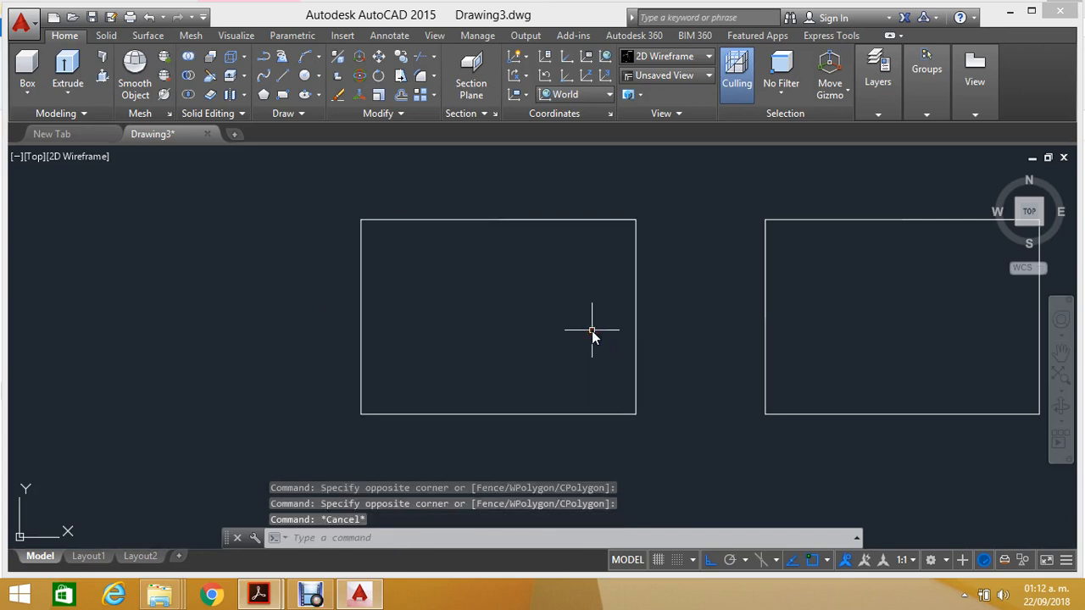
Step: Try moving the left side of the line-built outline horizontally away from its upper endpoint, and undo the move
click(379, 56)
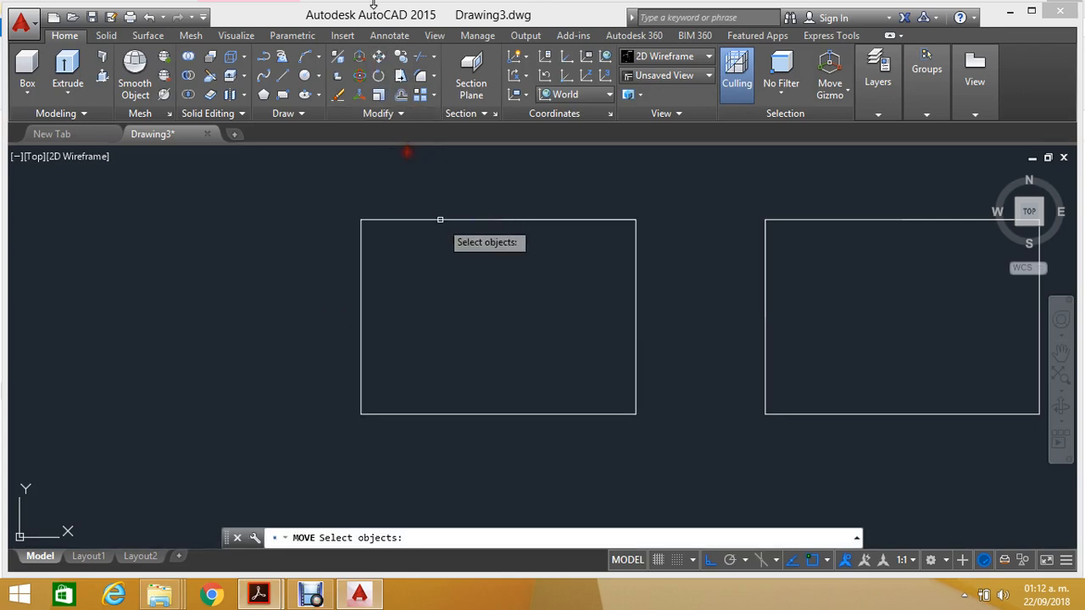
click(440, 219)
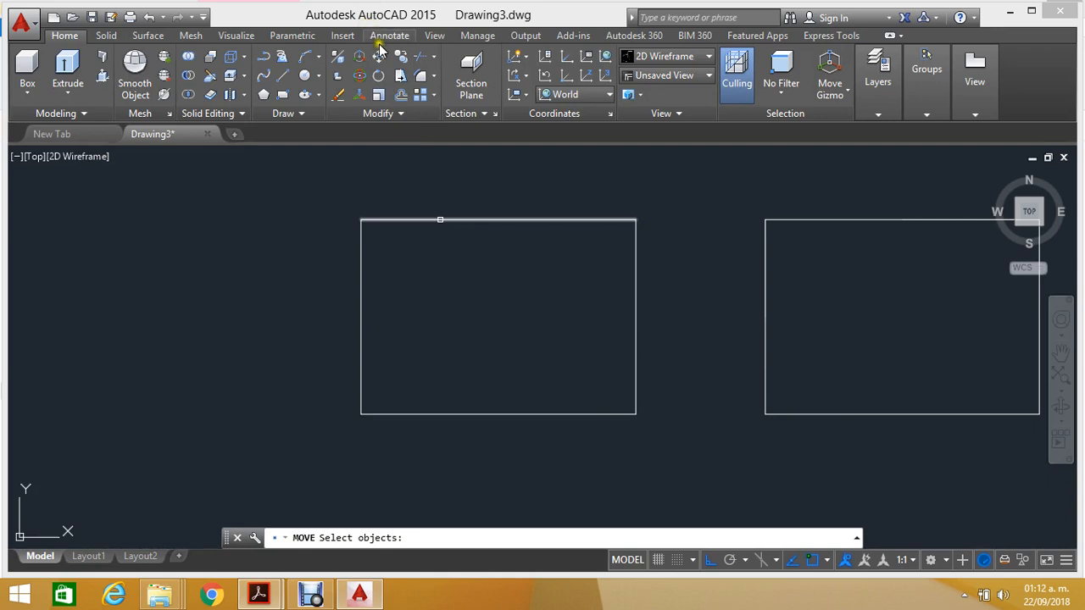
click(398, 308)
click(312, 347)
key(Return)
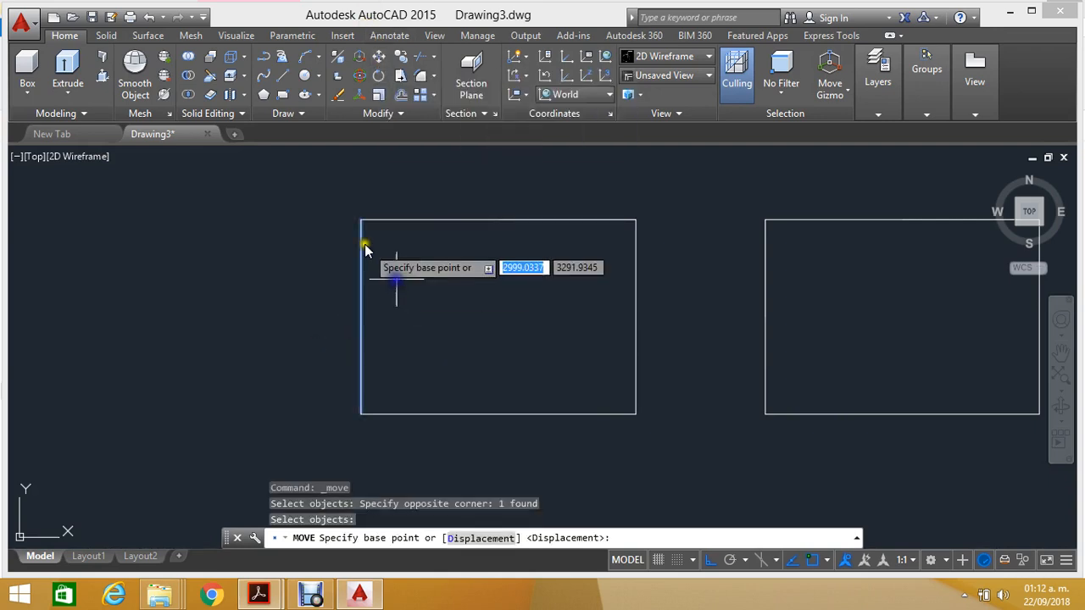
click(361, 220)
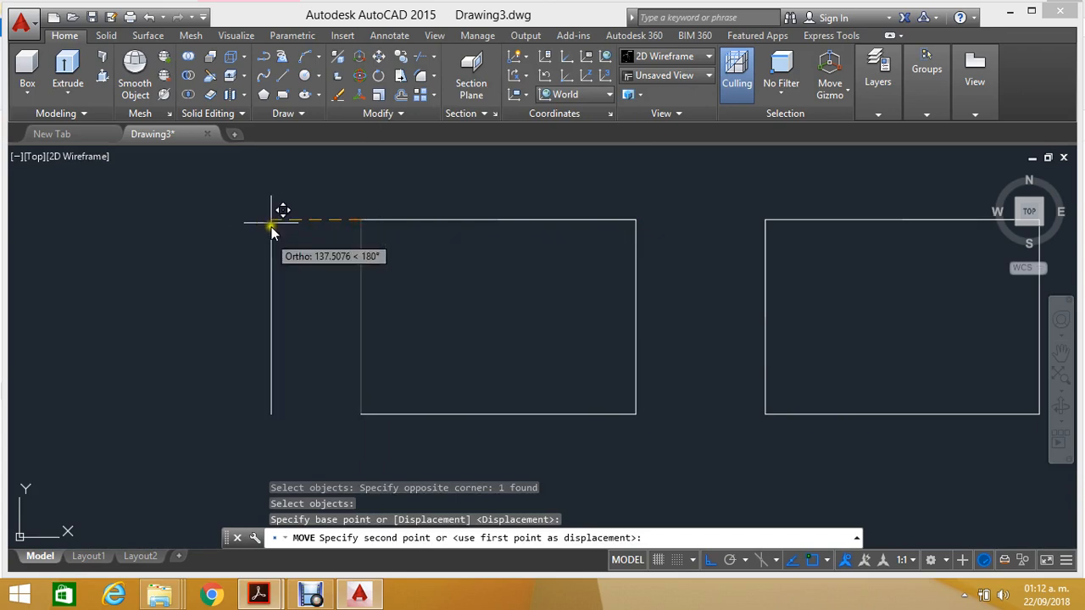
click(238, 259)
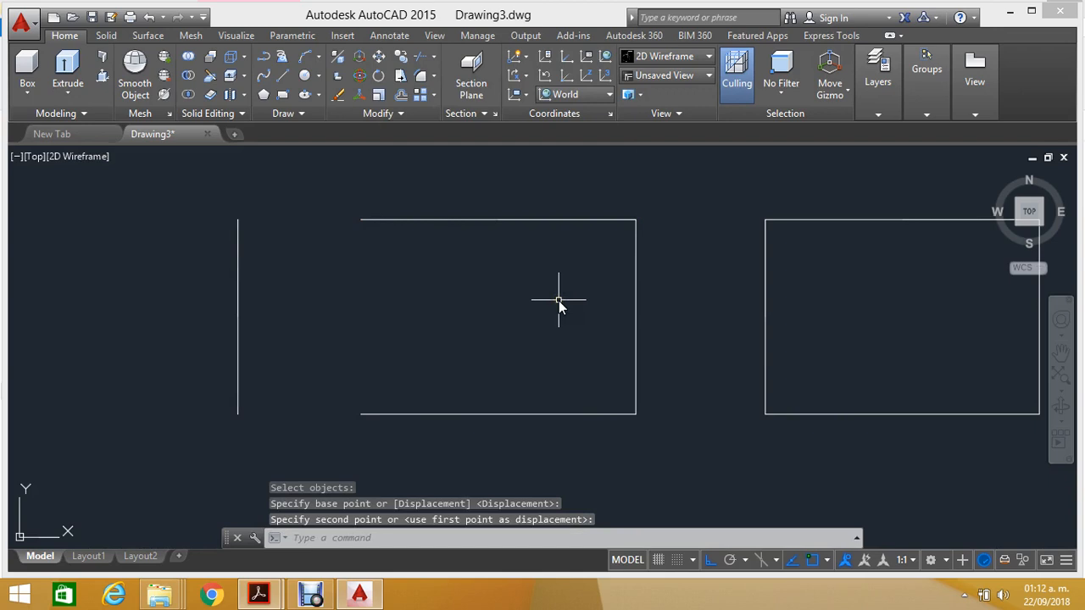
key(ctrl+z)
key(Escape)
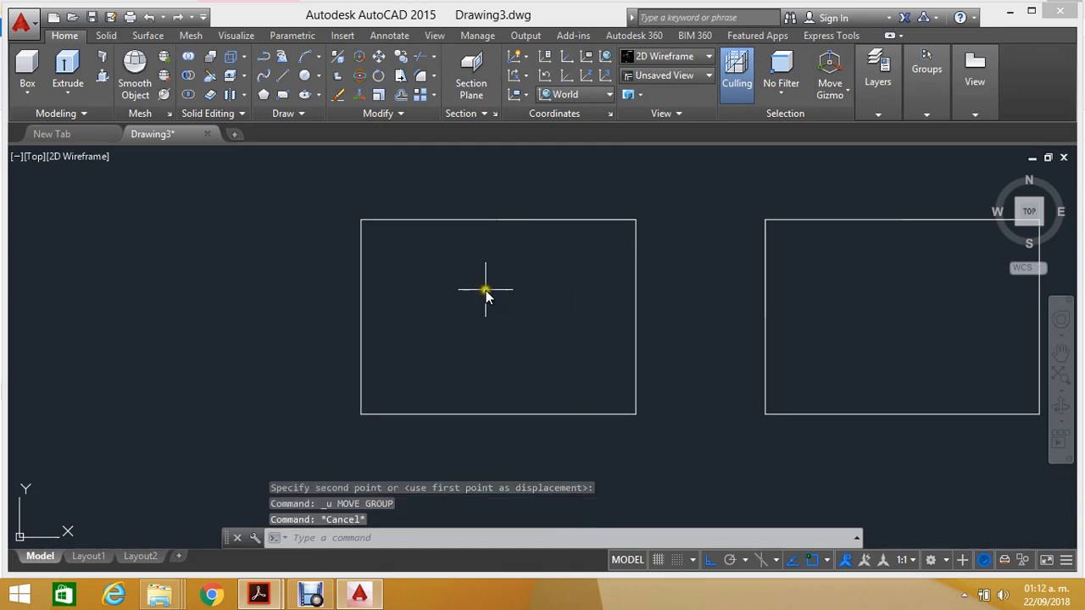
Step: Try to join the four sides of the line-built outline with JOIN, using the left side as the source
middle_drag(486, 289, 415, 296)
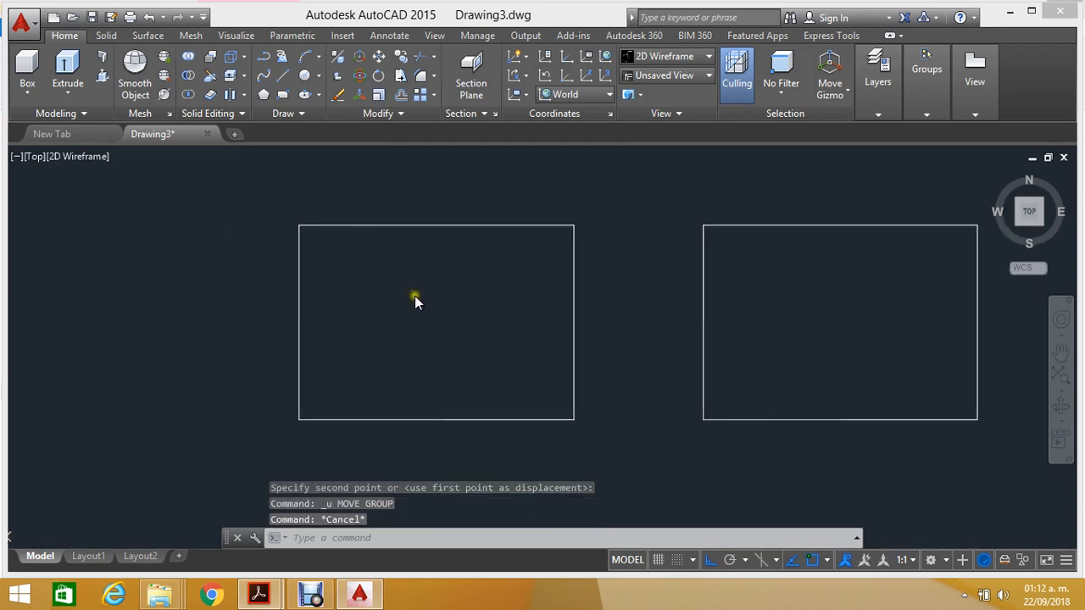
click(344, 539)
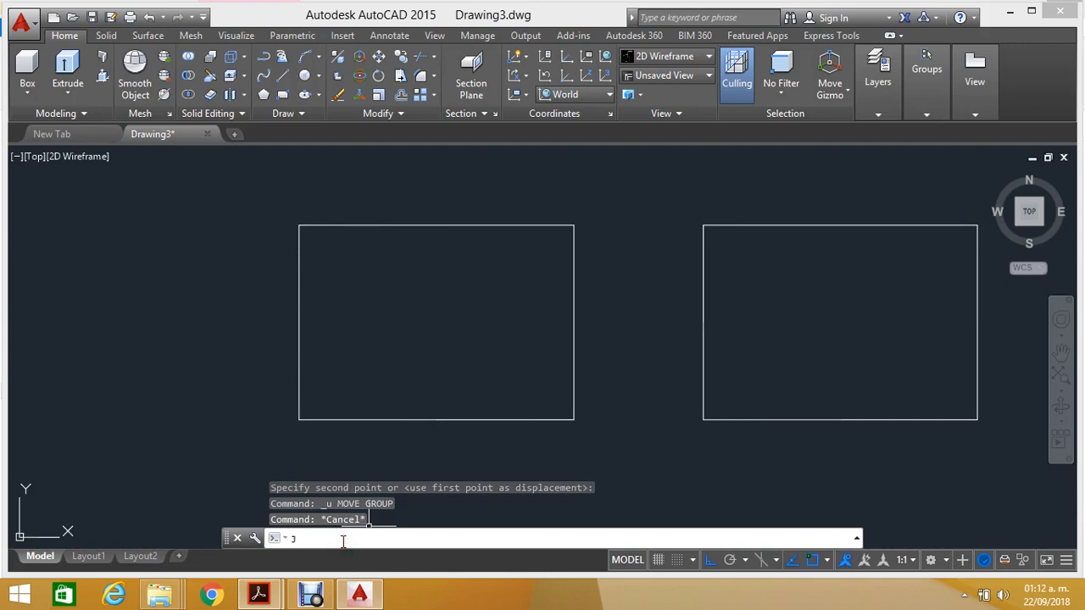
text(JOIN)
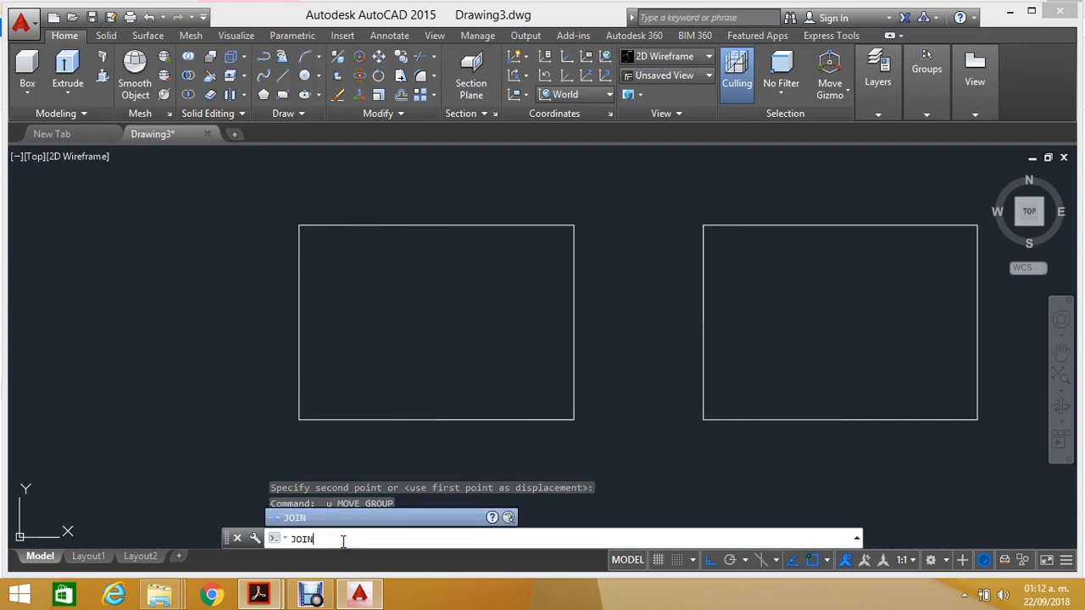
key(Return)
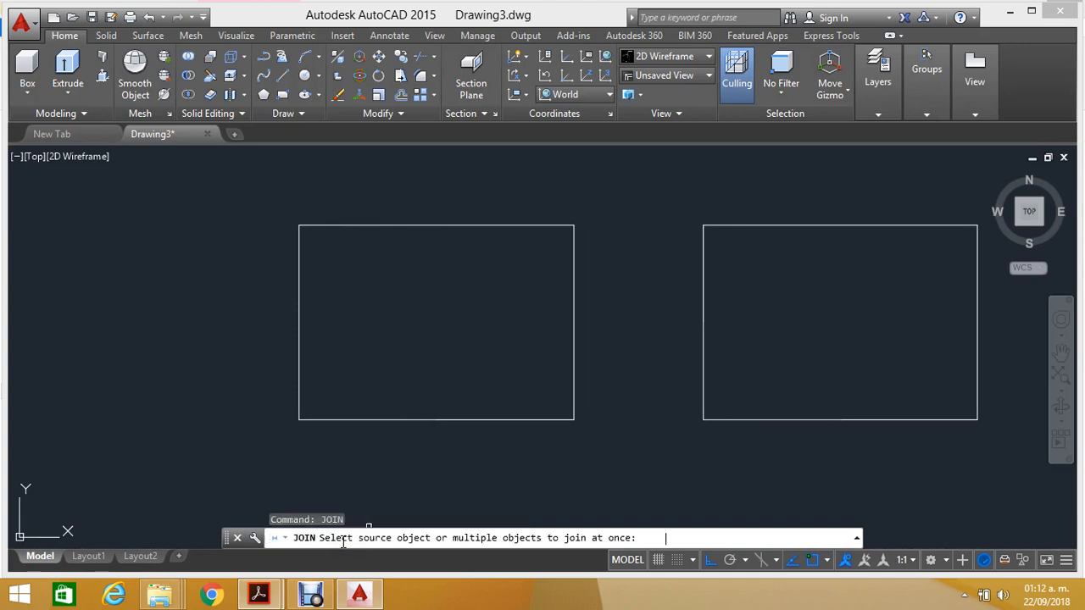
click(299, 274)
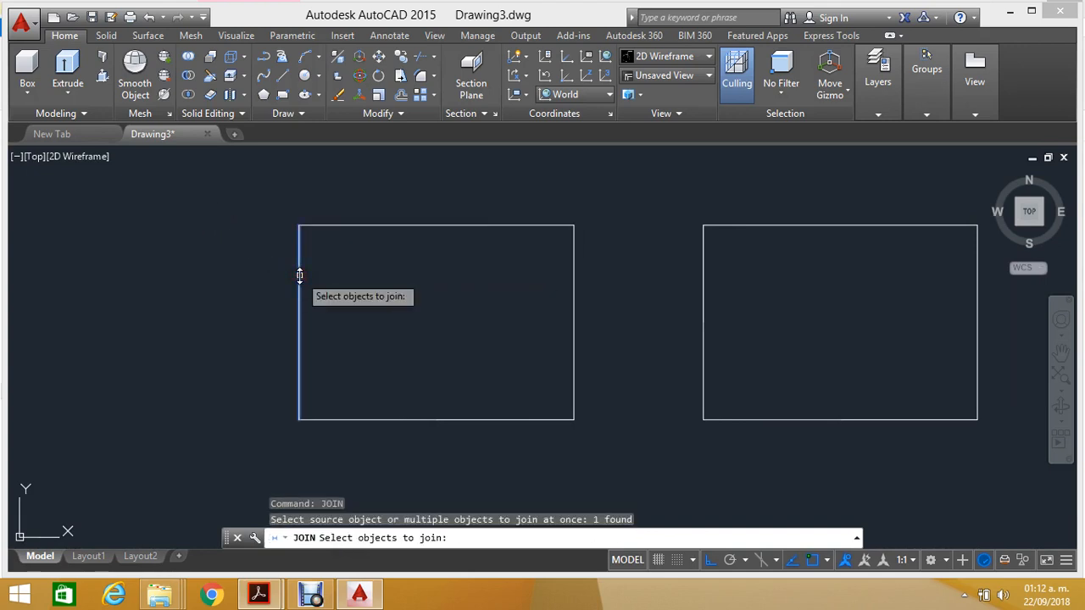
key(Return)
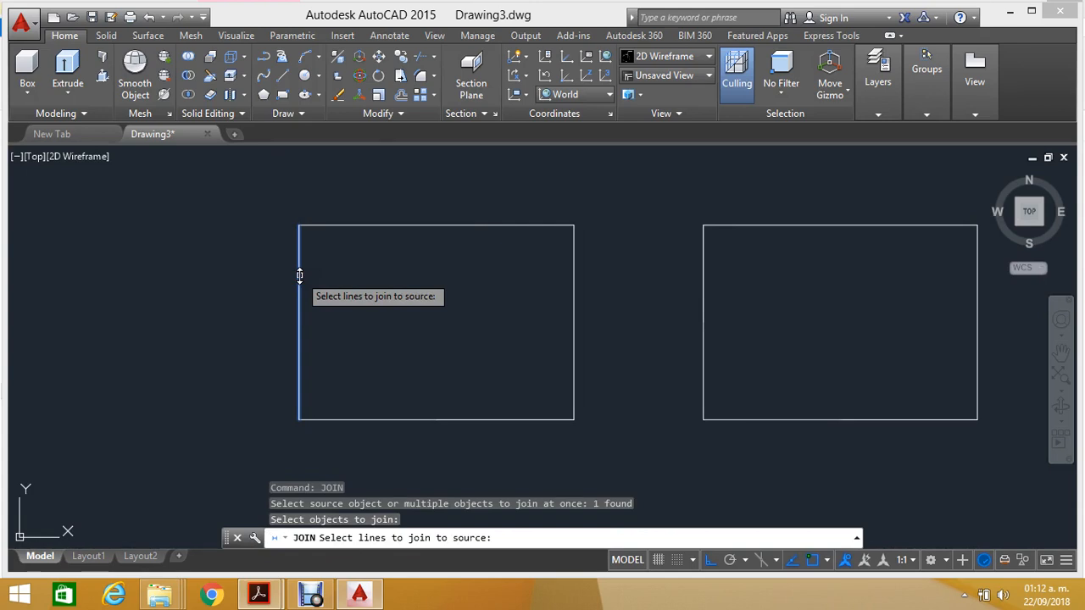
click(527, 226)
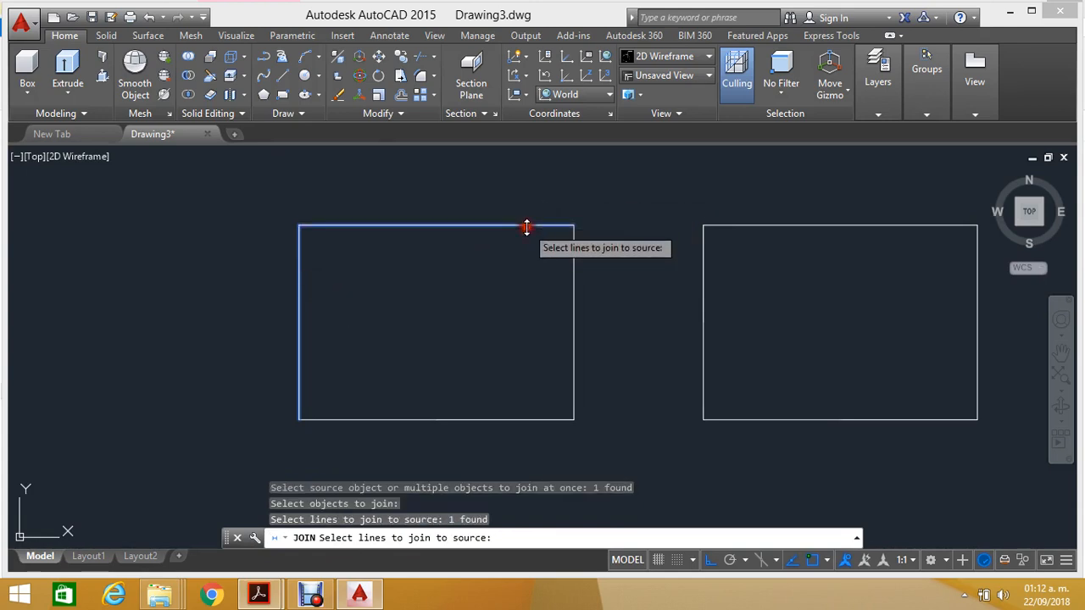
click(574, 276)
click(462, 415)
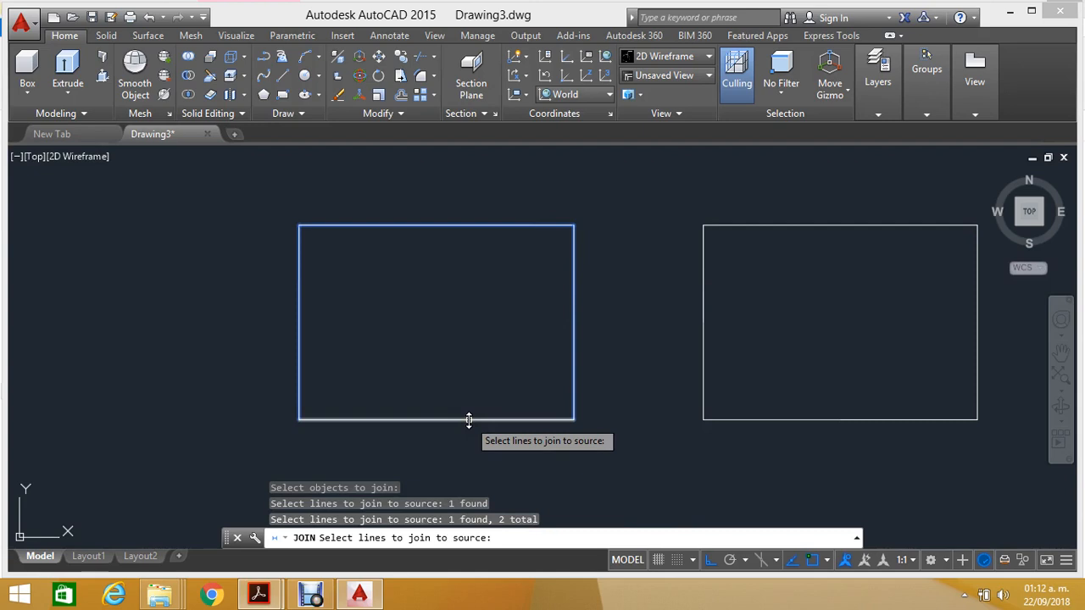
click(468, 420)
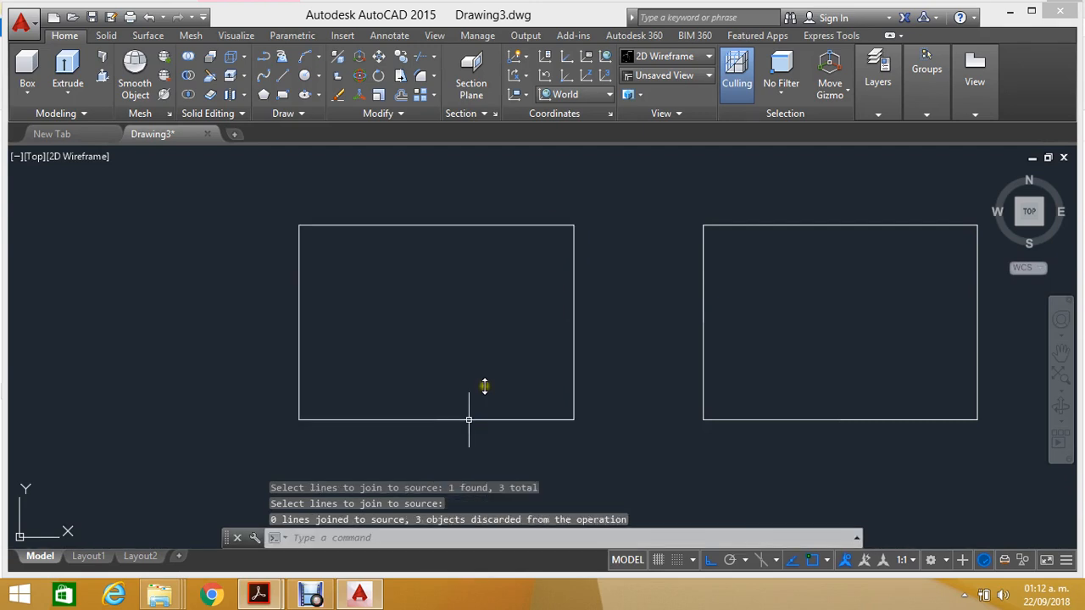
key(Escape)
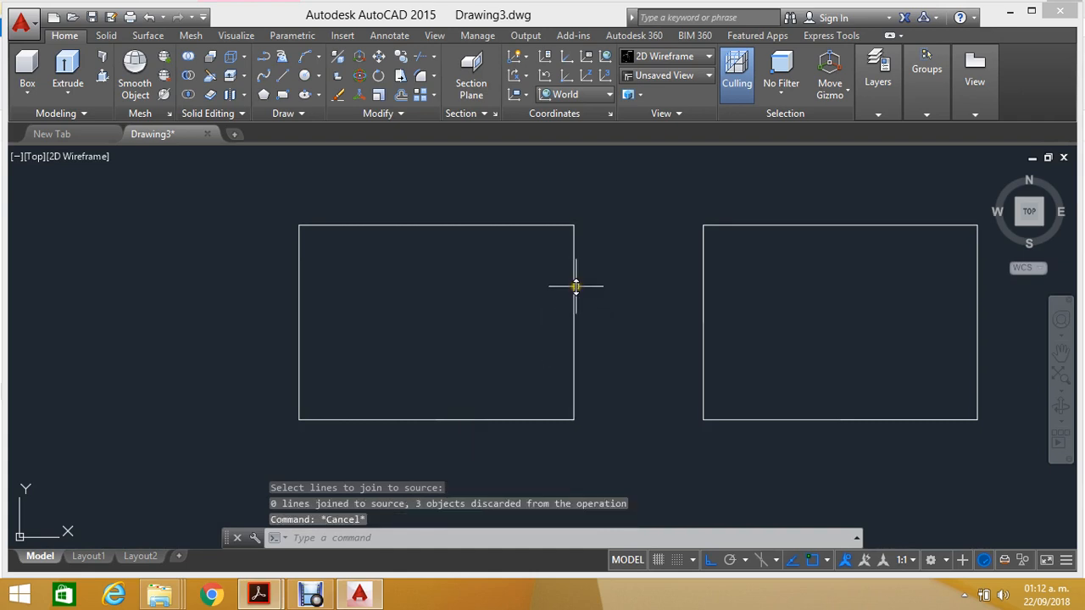
Step: Check whether the right, upper and left sides of the line-built outline are joined, and examine its lower-left corner
click(573, 285)
key(Escape)
click(441, 225)
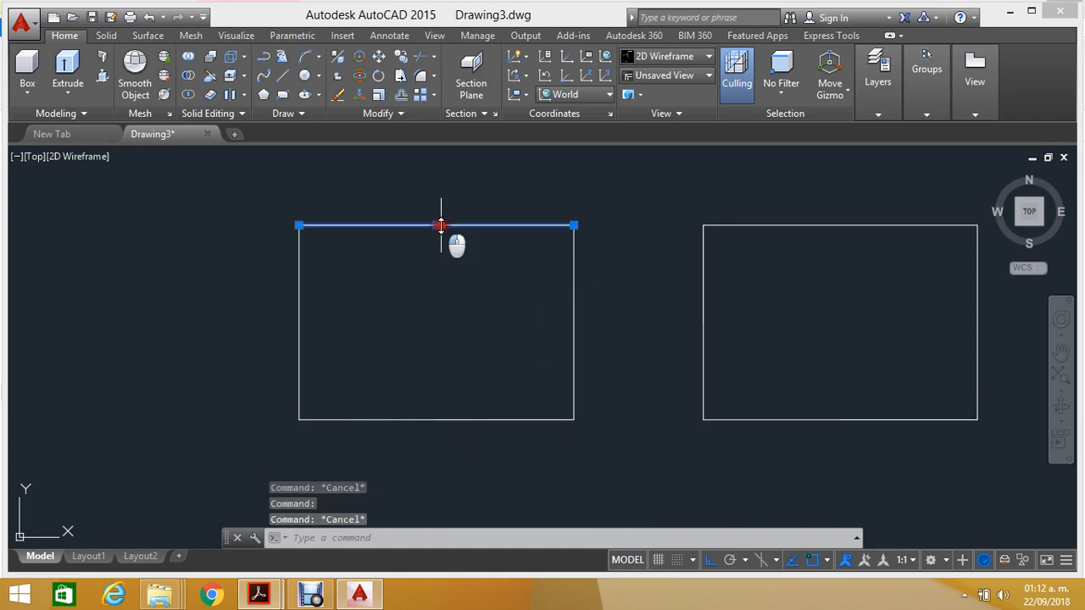
key(Escape)
click(302, 267)
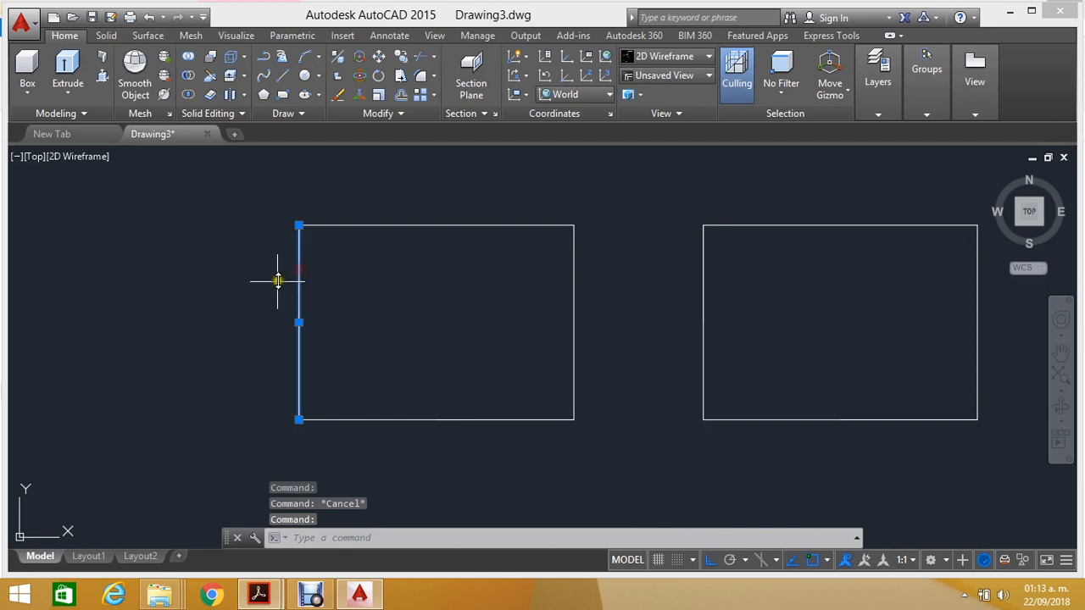
key(Escape)
scroll(318, 426, up, 4)
scroll(266, 415, up, 3)
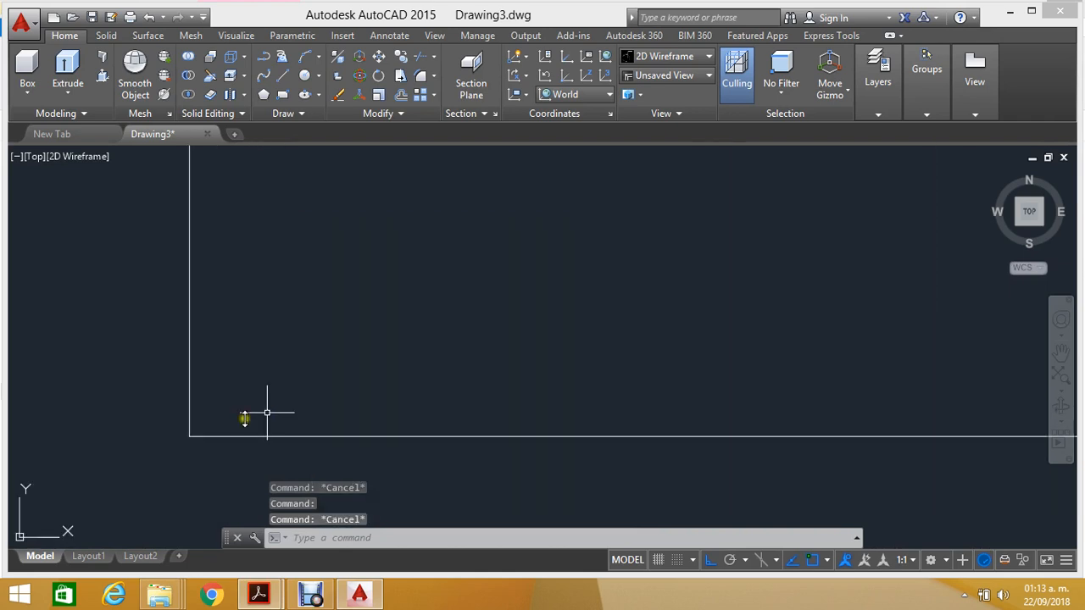
scroll(284, 386, down, 2)
scroll(325, 351, down, 2)
scroll(424, 306, down, 4)
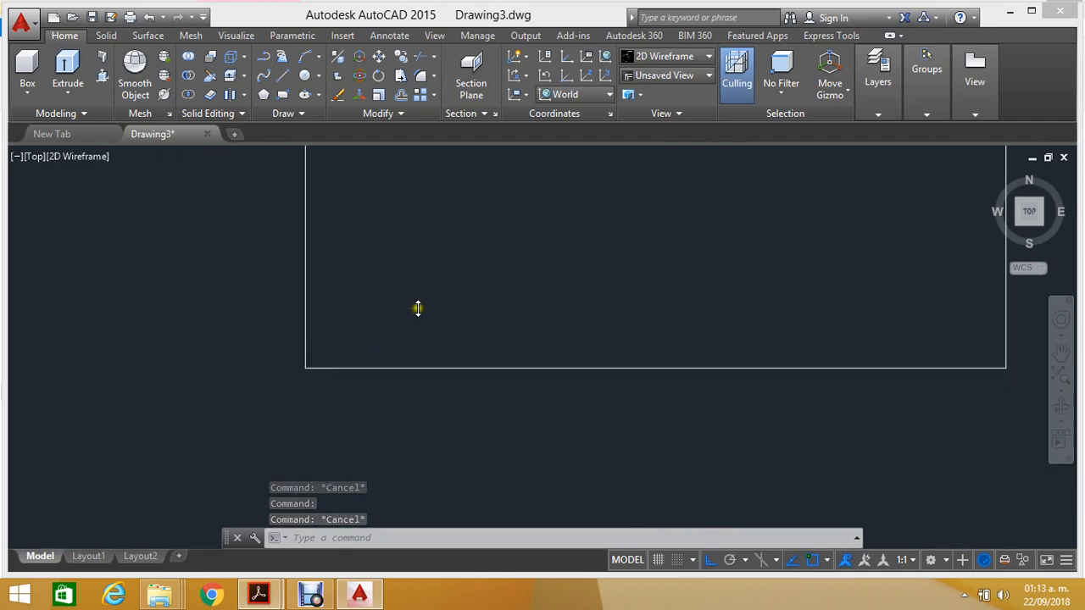
Step: Try to join the four sides of the line-built outline with JOIN, using the upper side as the source
scroll(473, 244, up, 6)
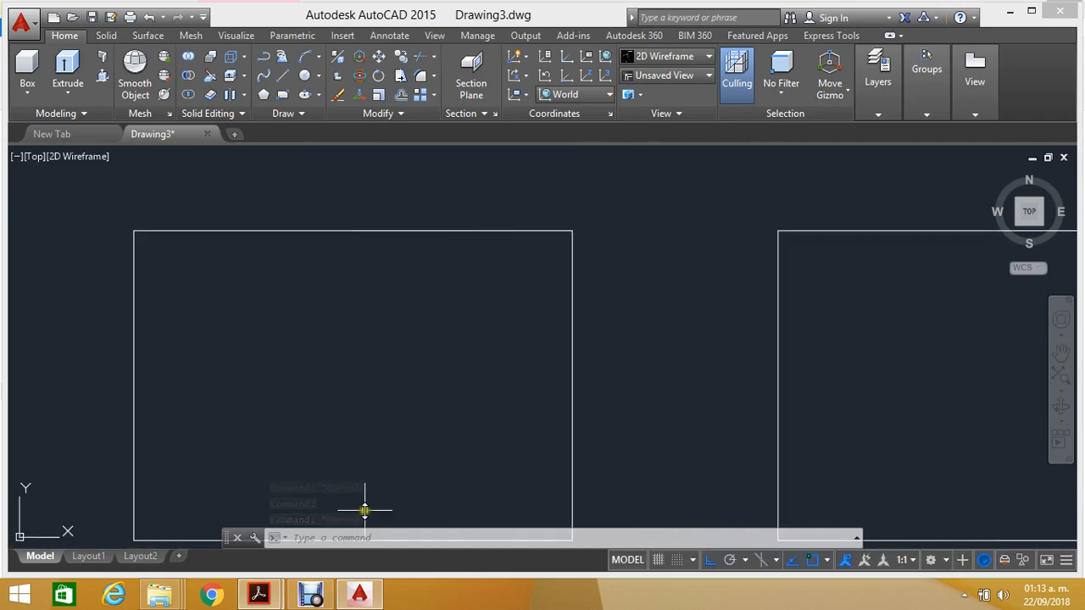
click(343, 541)
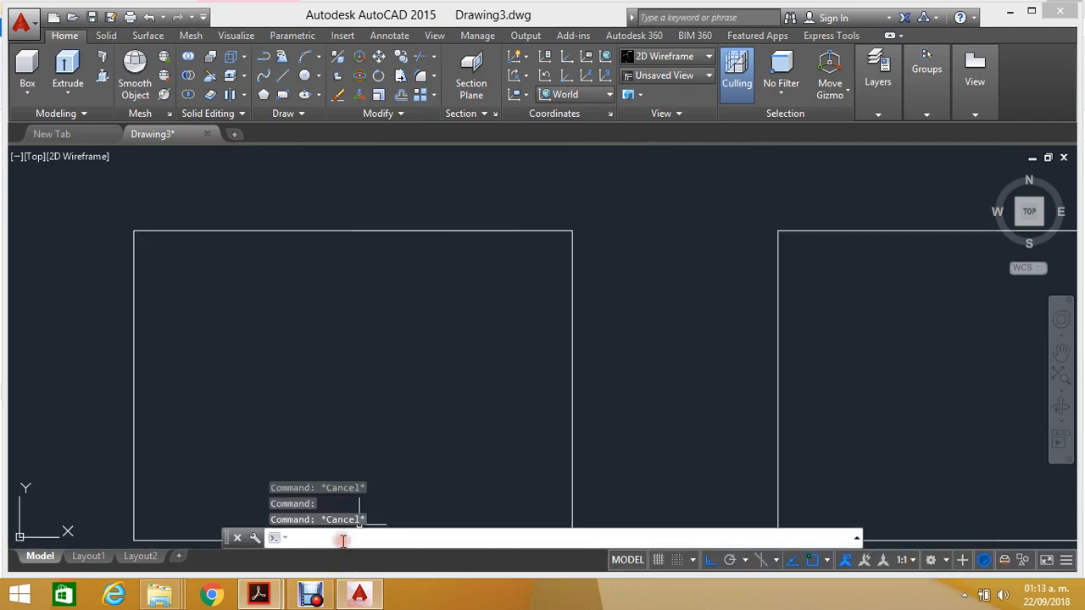
text(JOIN)
key(Return)
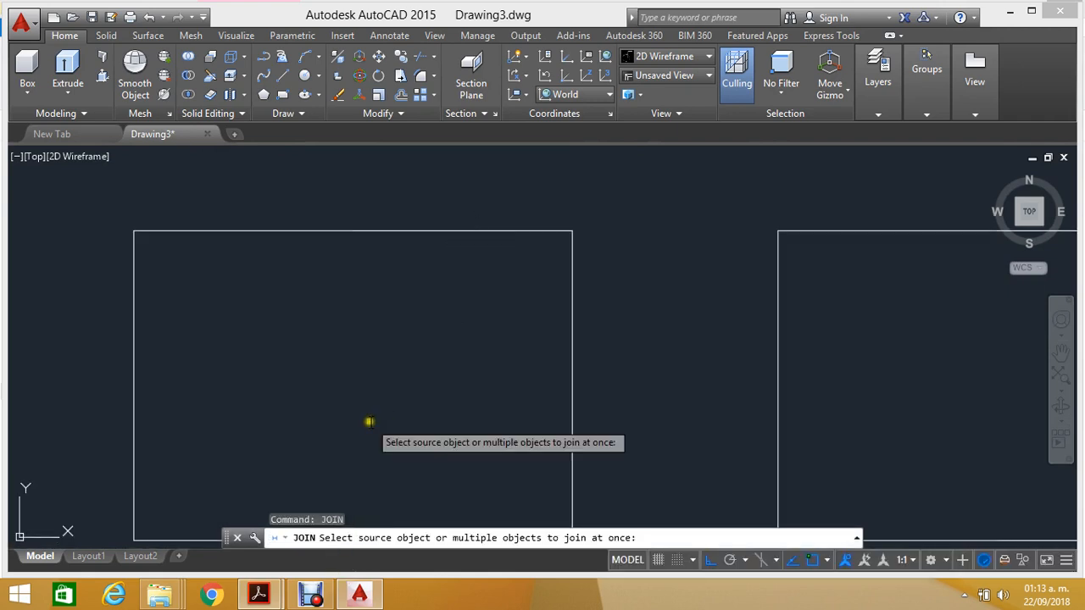
scroll(458, 305, down, 2)
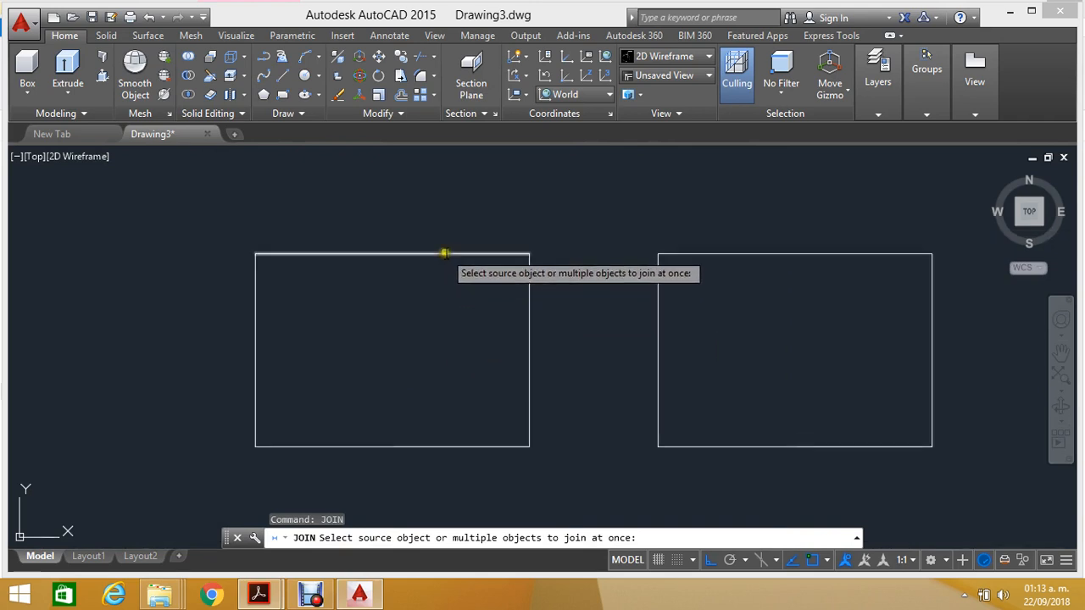
click(444, 253)
key(Return)
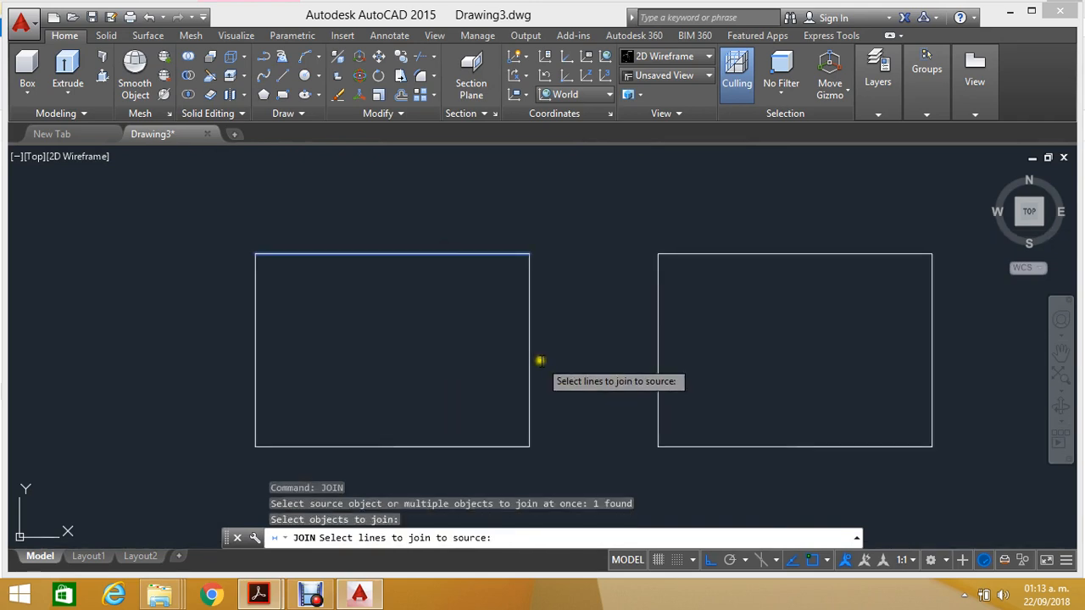
click(531, 346)
click(503, 373)
click(473, 404)
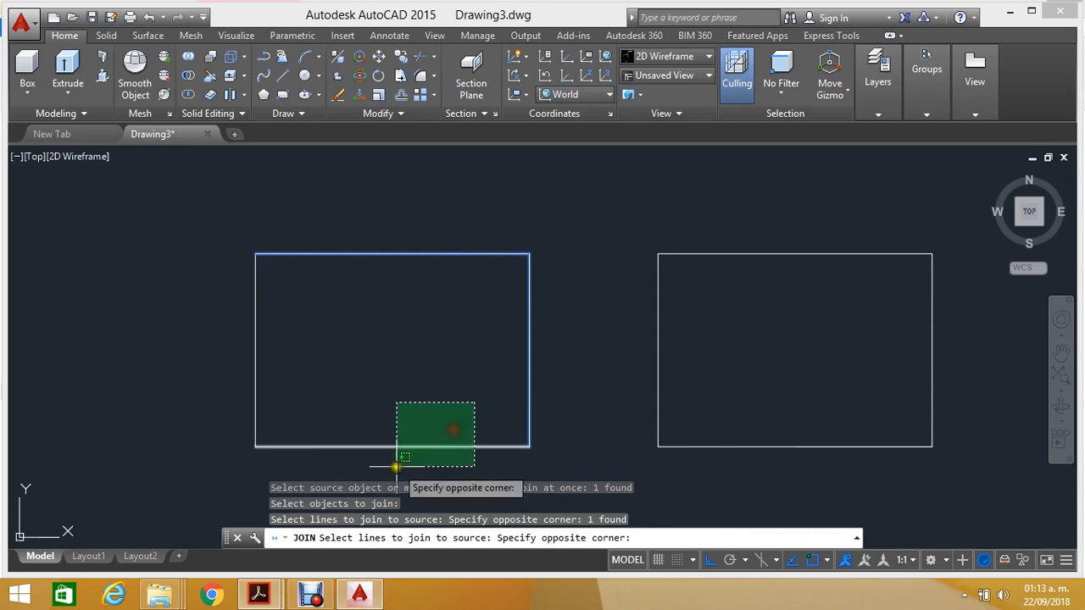
click(395, 465)
click(218, 374)
click(218, 376)
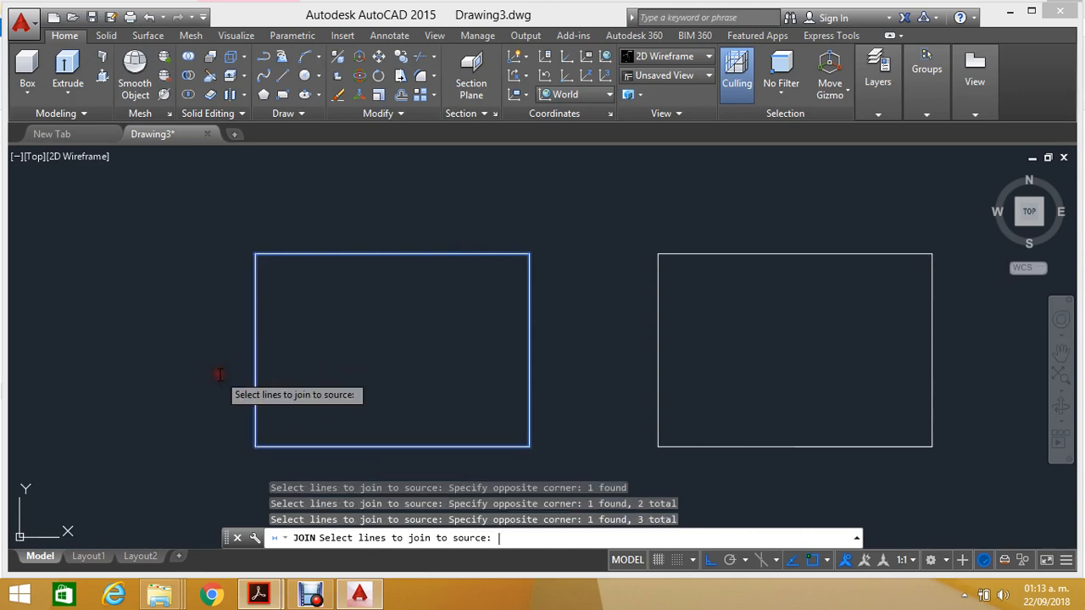
key(Return)
click(416, 253)
key(Escape)
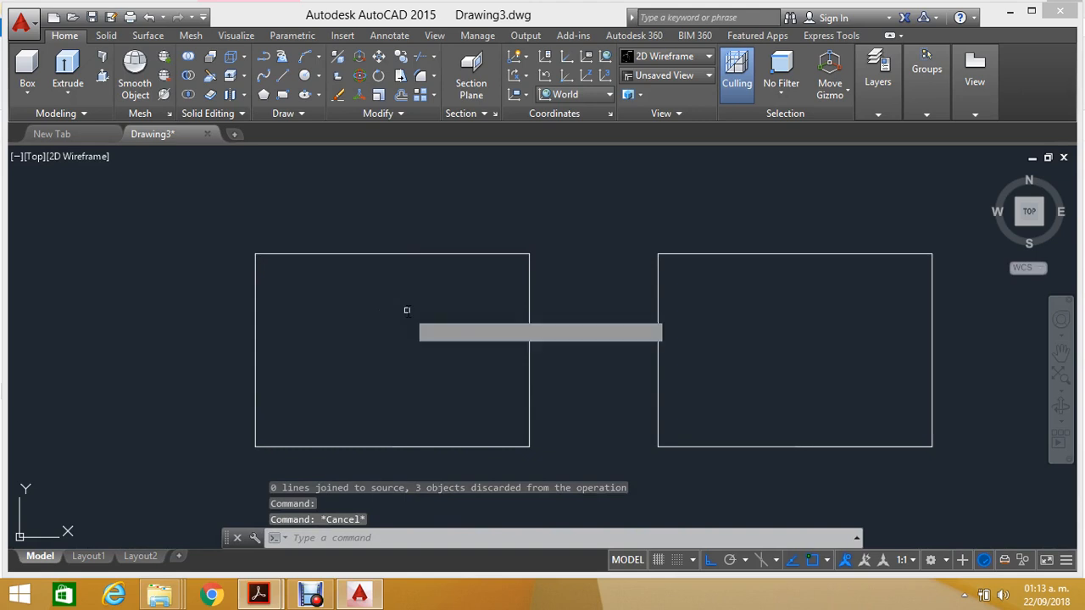
Step: Try to join only the right side of the line-built outline to its upper side with JOIN
key(Return)
click(479, 253)
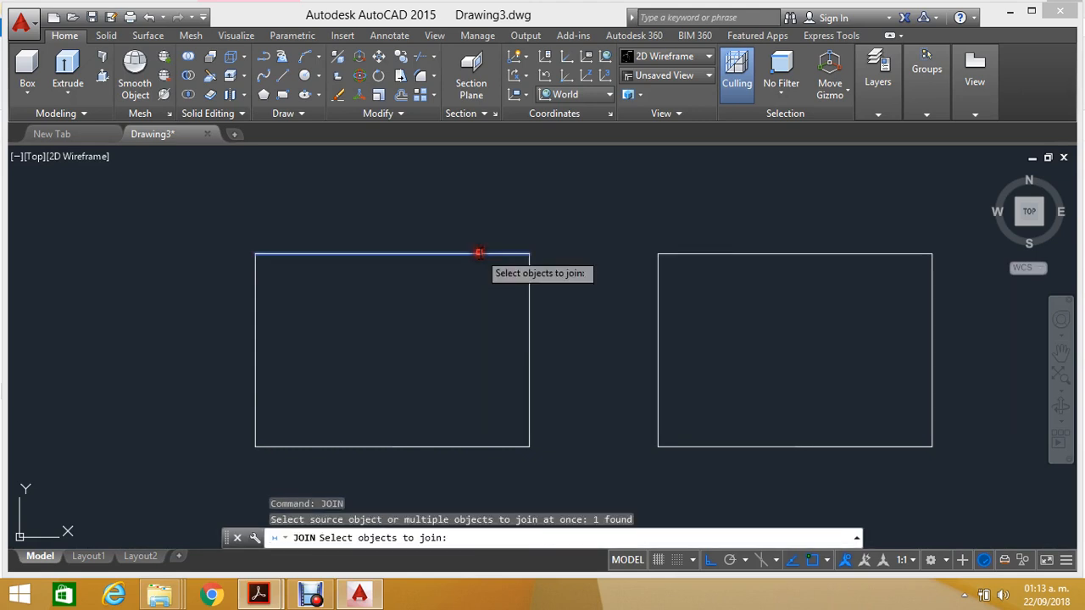
key(Return)
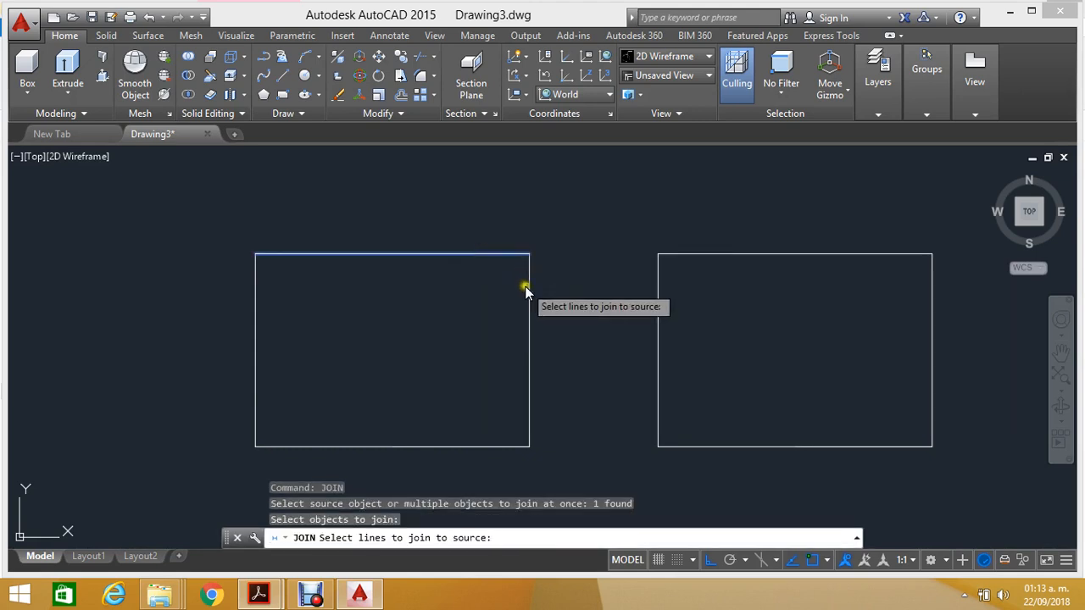
click(529, 288)
key(Return)
Step: Select the right side of the line-built outline and examine closely where it meets the upper side, clearing the selection at the end
click(529, 278)
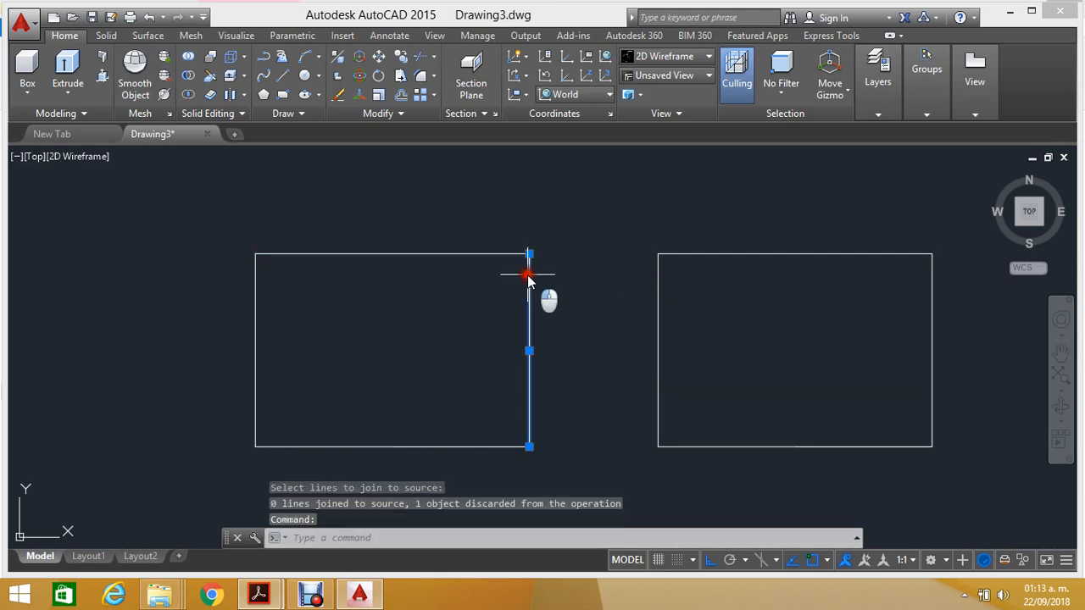
scroll(523, 258, up, 2)
scroll(537, 251, up, 6)
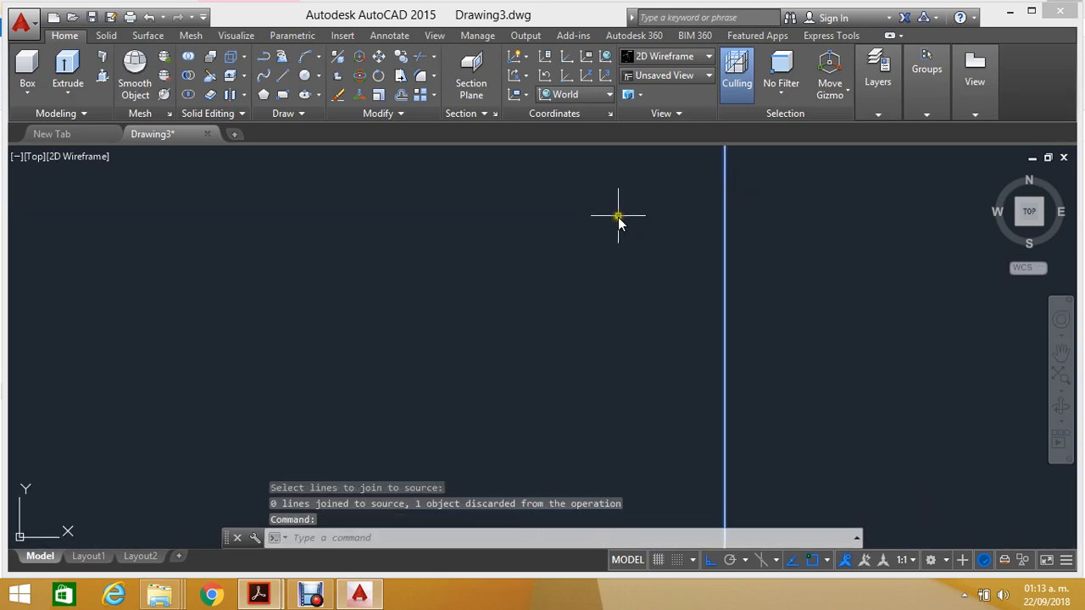
middle_drag(618, 220, 496, 336)
scroll(605, 182, up, 4)
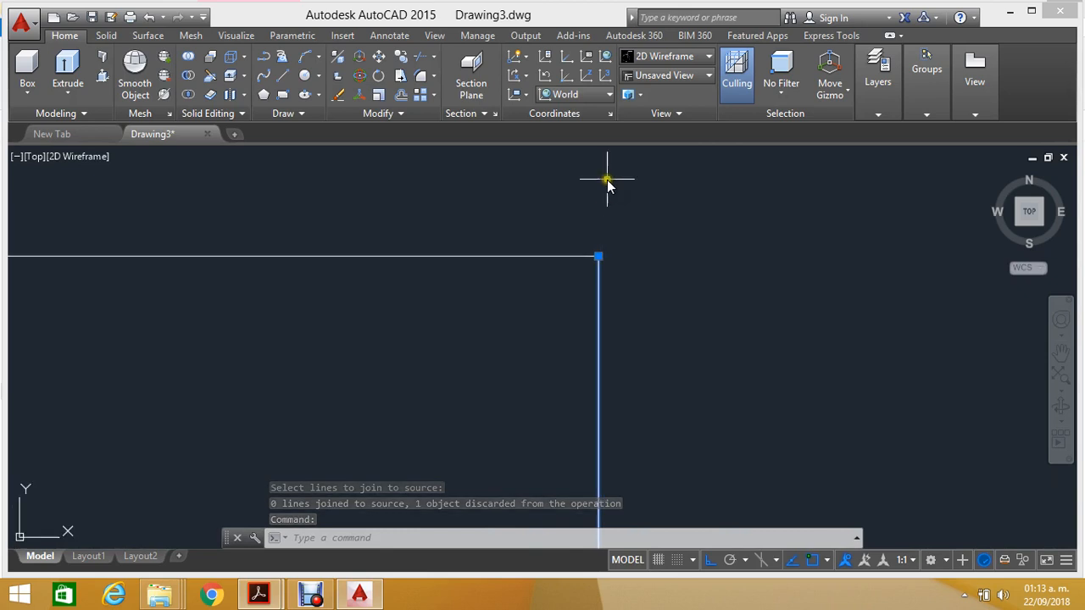
scroll(591, 231, up, 4)
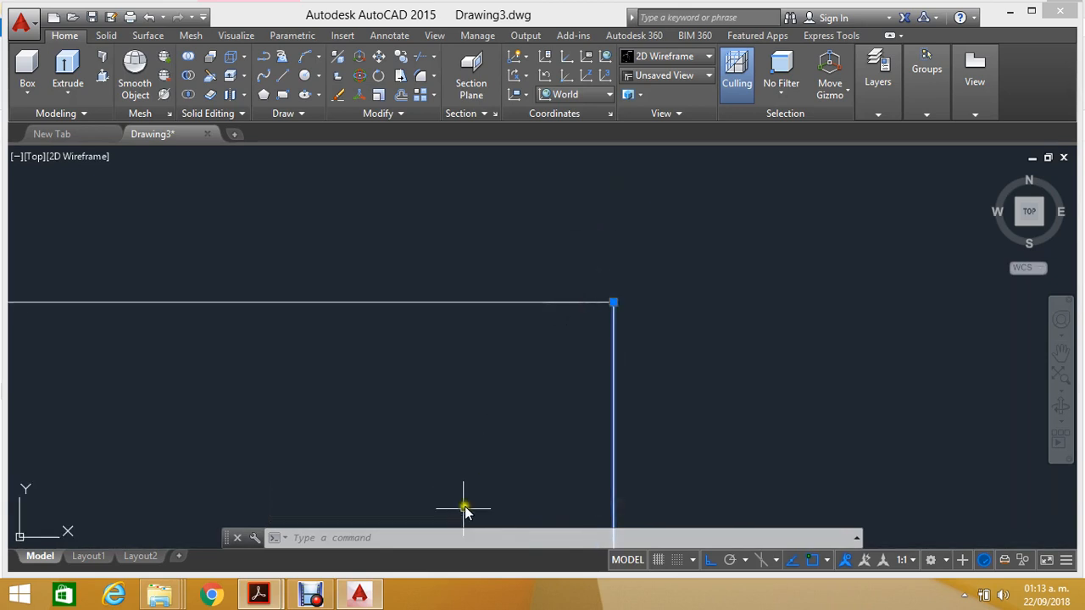
middle_drag(614, 302, 618, 285)
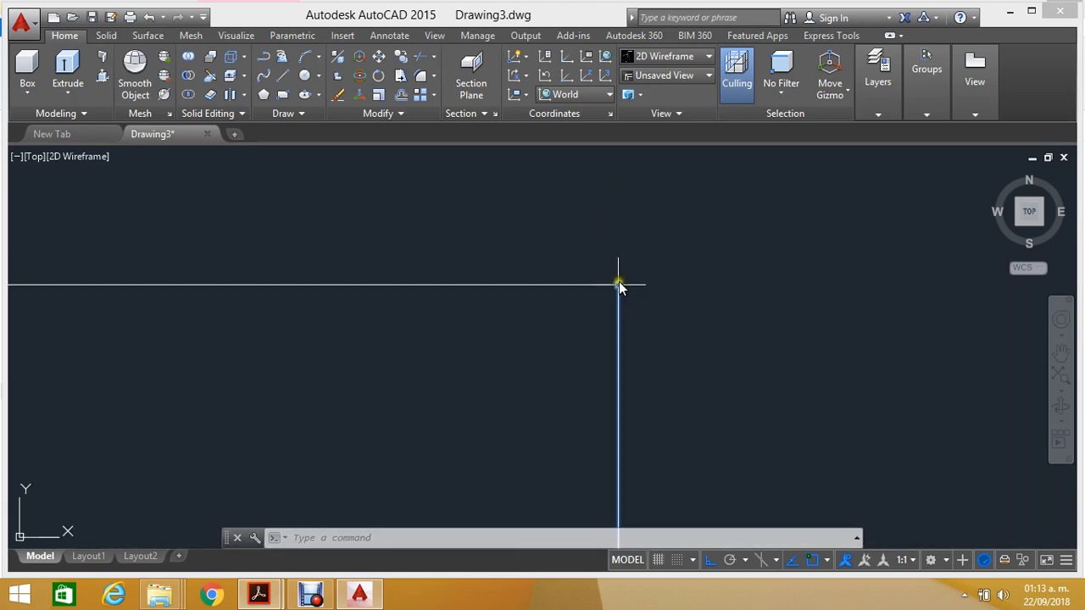
scroll(620, 280, down, 8)
scroll(608, 296, up, 6)
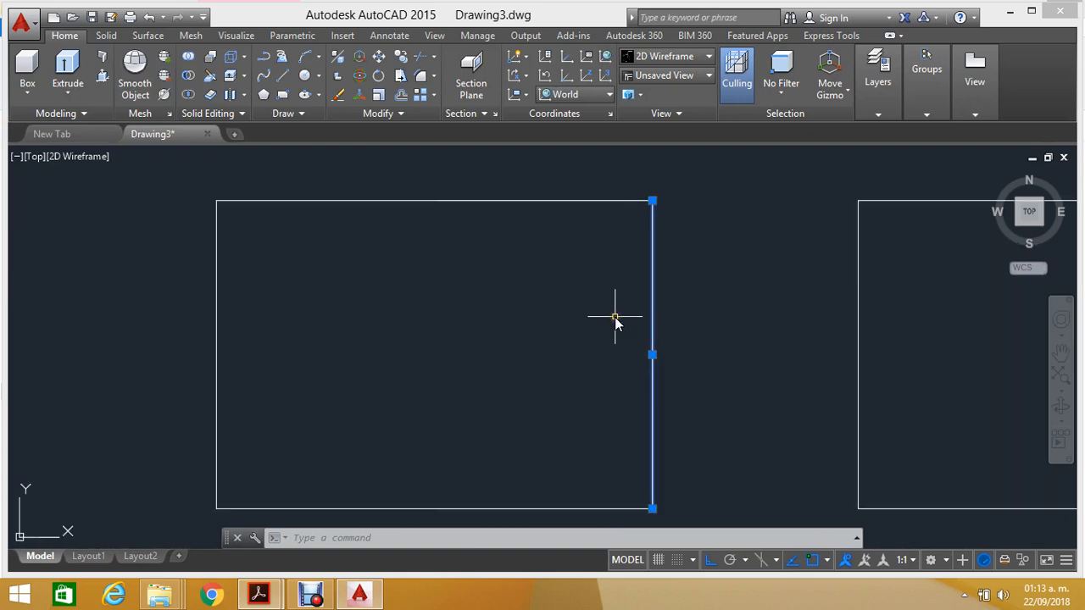
scroll(547, 300, down, 3)
key(Escape)
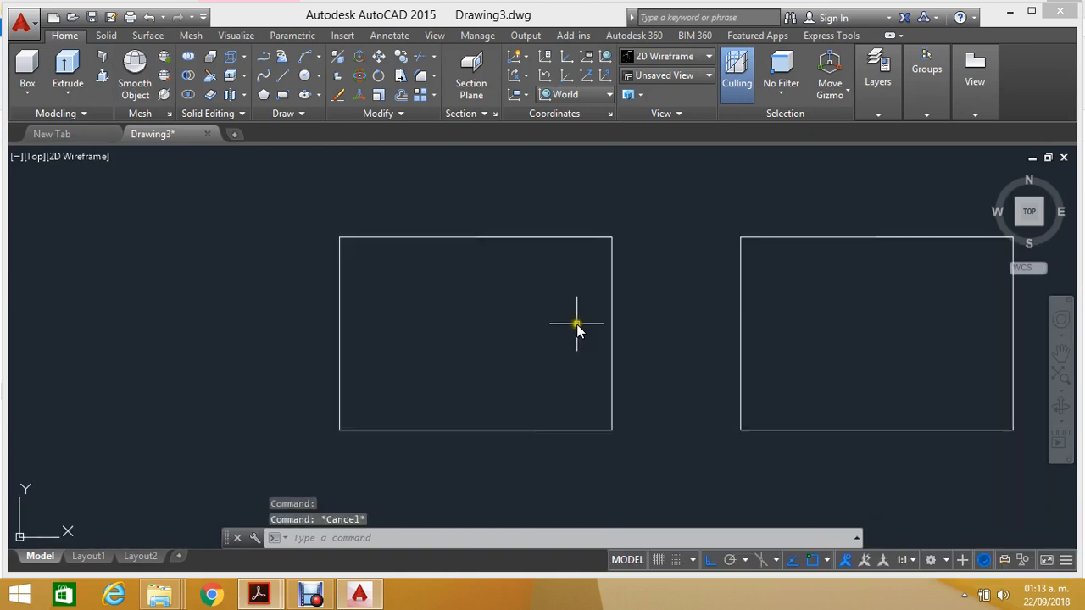
Step: Convert the upper side of the line-built outline into a polyline with PEDIT
click(401, 540)
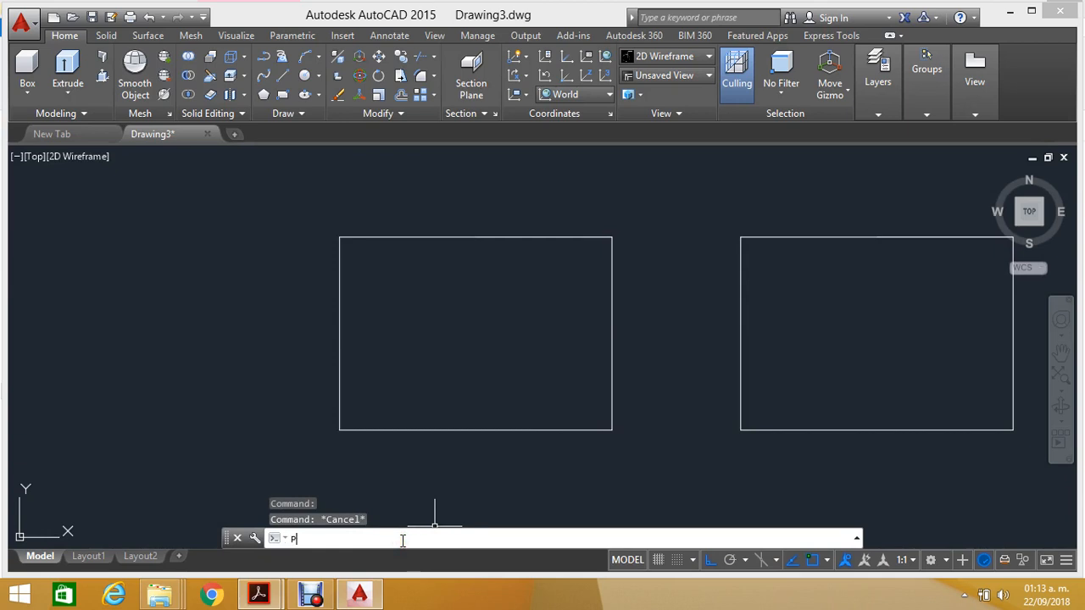
text(PEDIT)
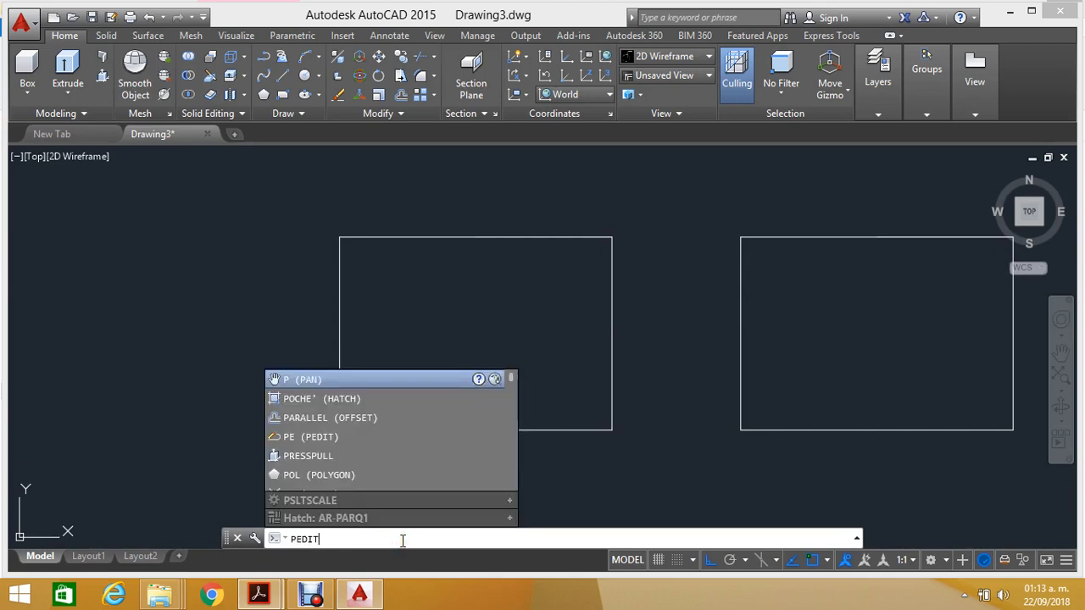
key(Return)
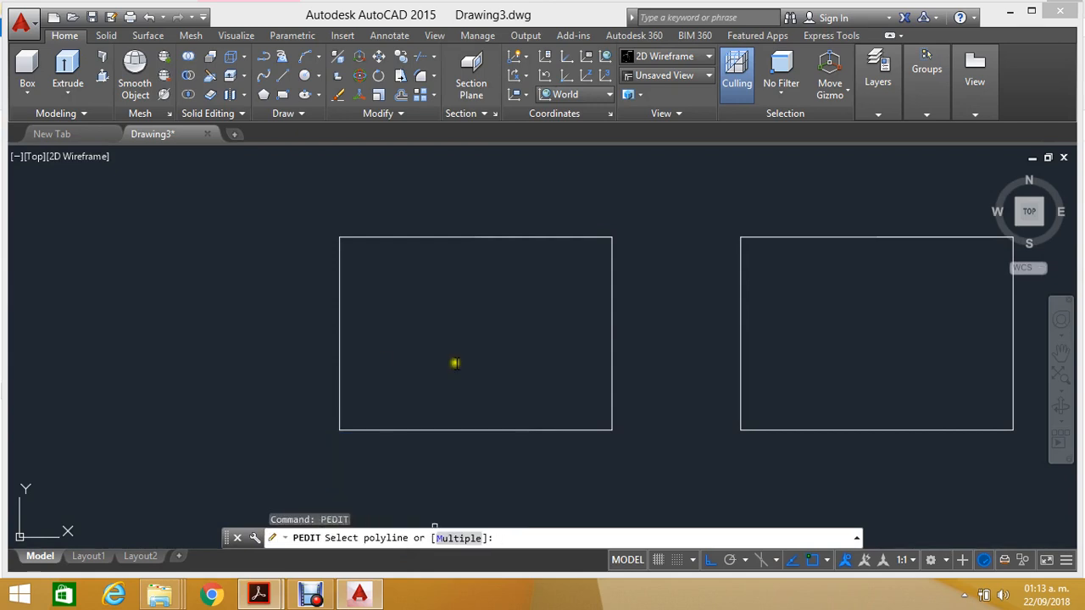
click(519, 238)
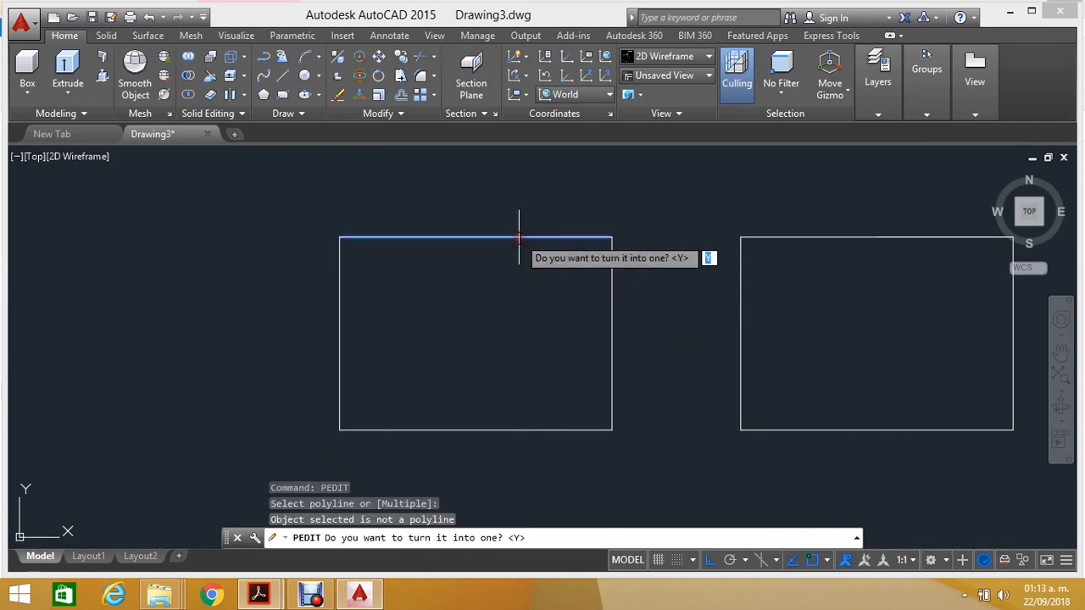
key(Return)
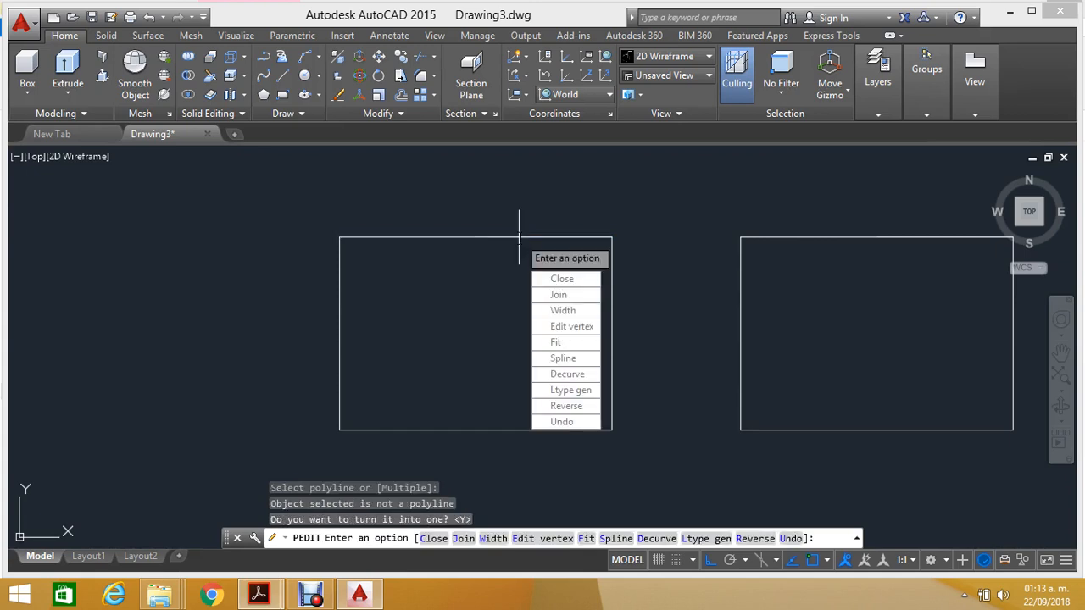
Step: Use the Join option of PEDIT to combine all four sides of the line-built outline into one polyline, and end the command
click(573, 295)
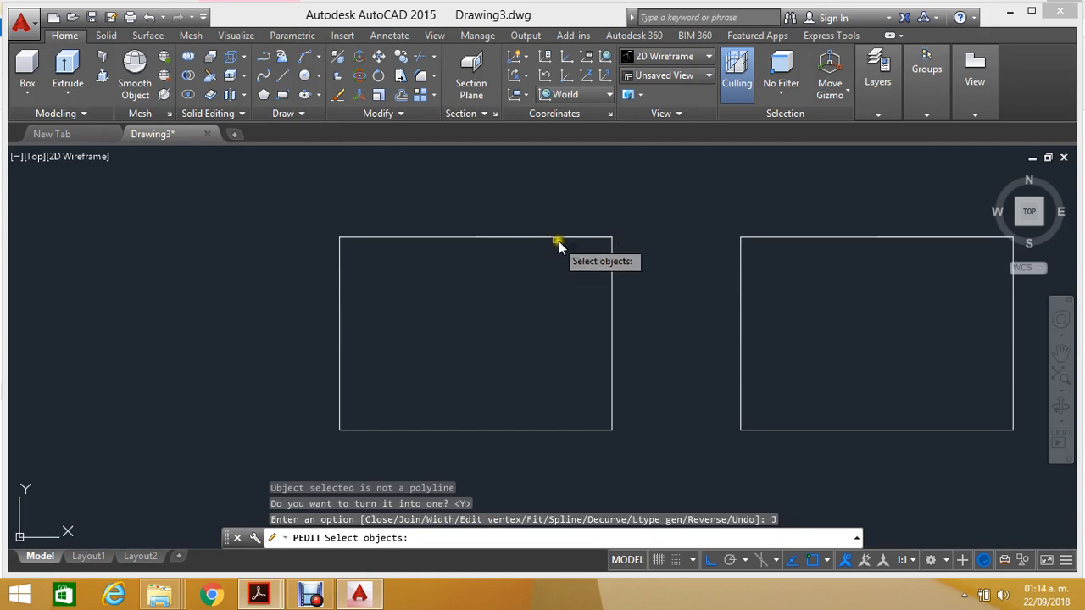
click(611, 252)
click(600, 242)
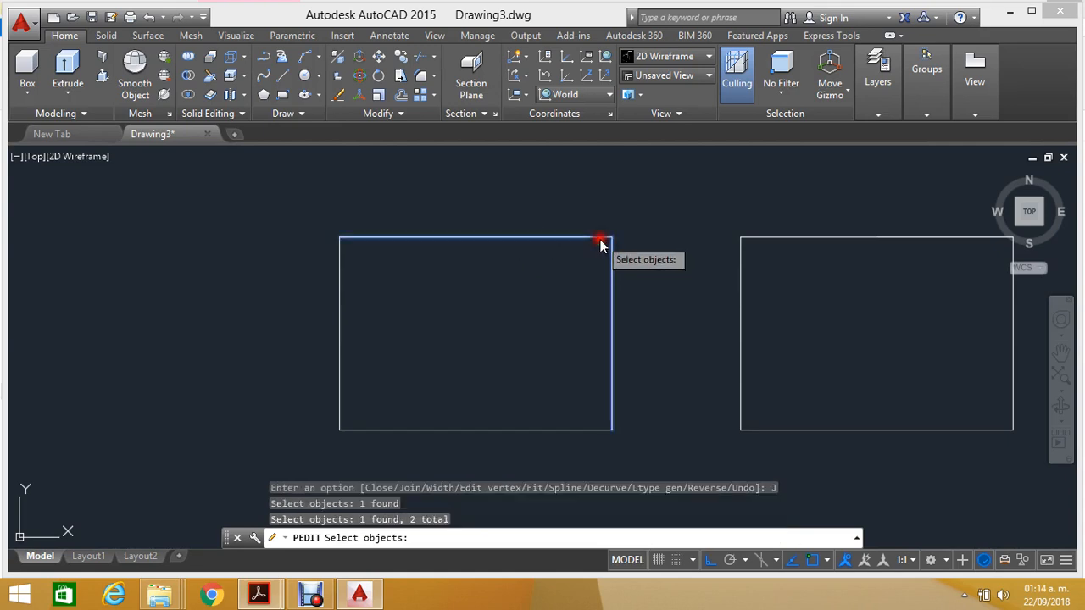
click(340, 290)
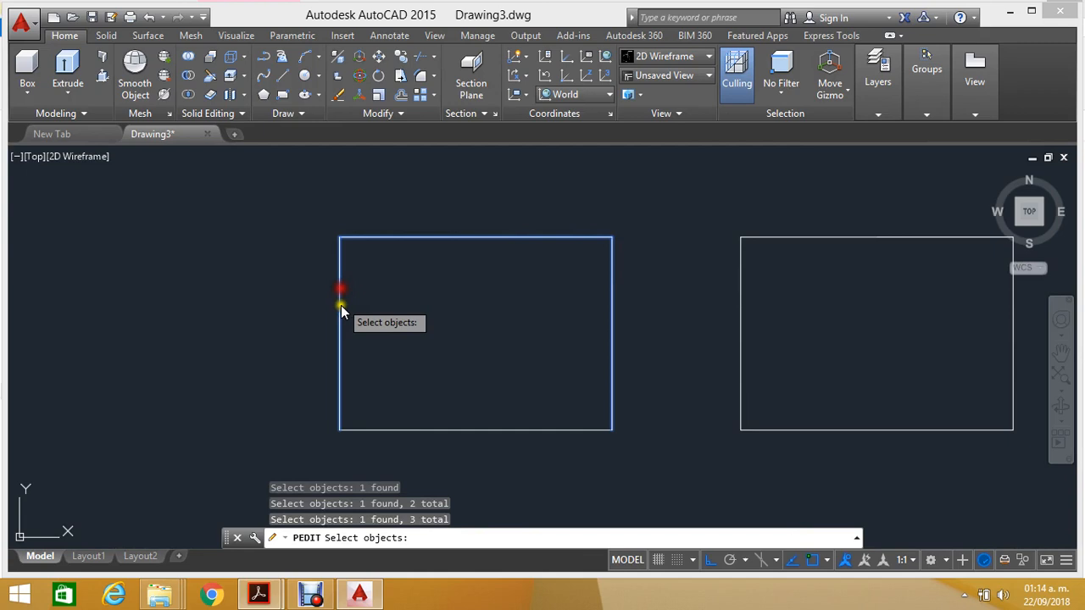
click(378, 432)
right_click(378, 432)
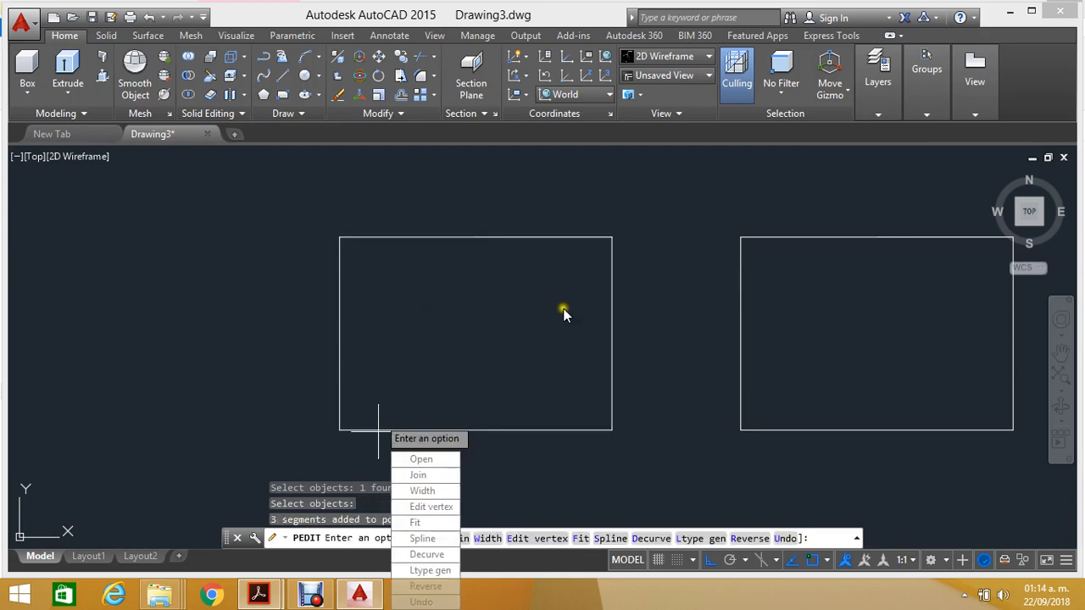
key(Escape)
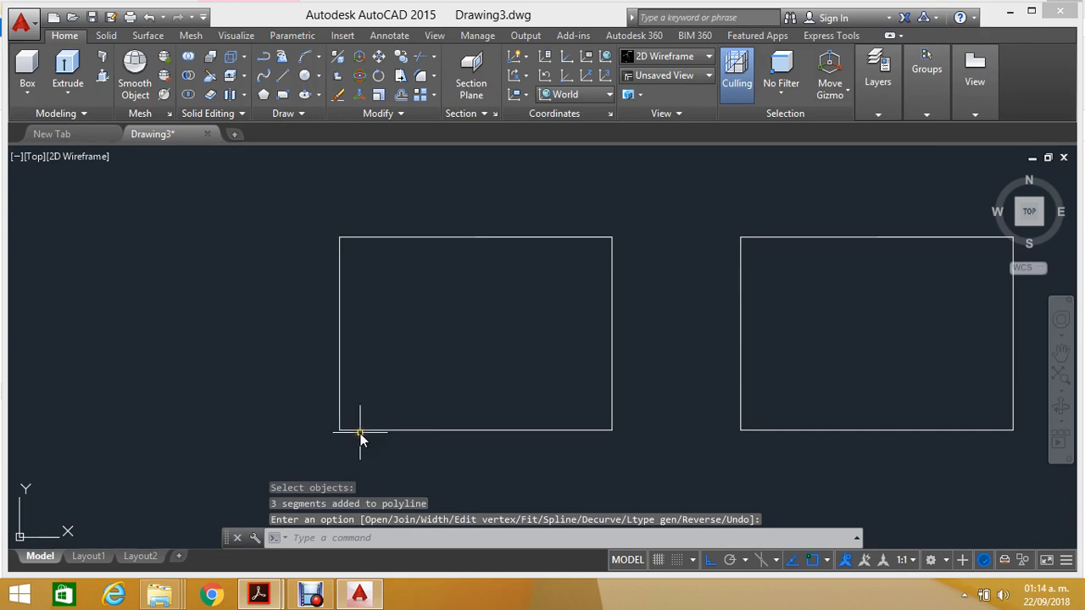
Step: Select the joined outline to check that it is a single object, and clear the selection
click(360, 431)
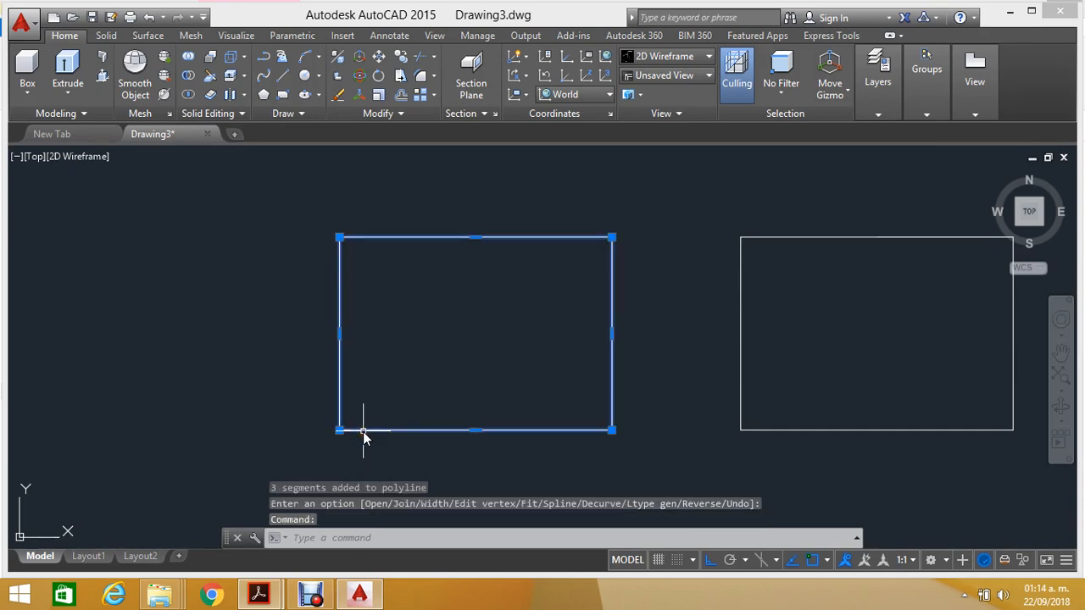
scroll(375, 315, down, 4)
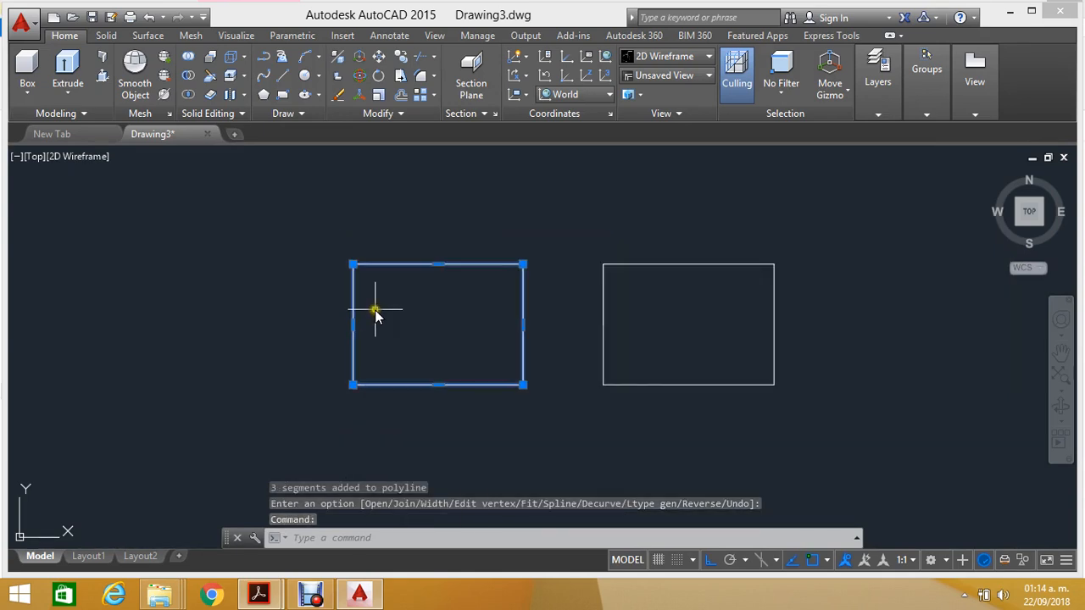
scroll(504, 288, up, 4)
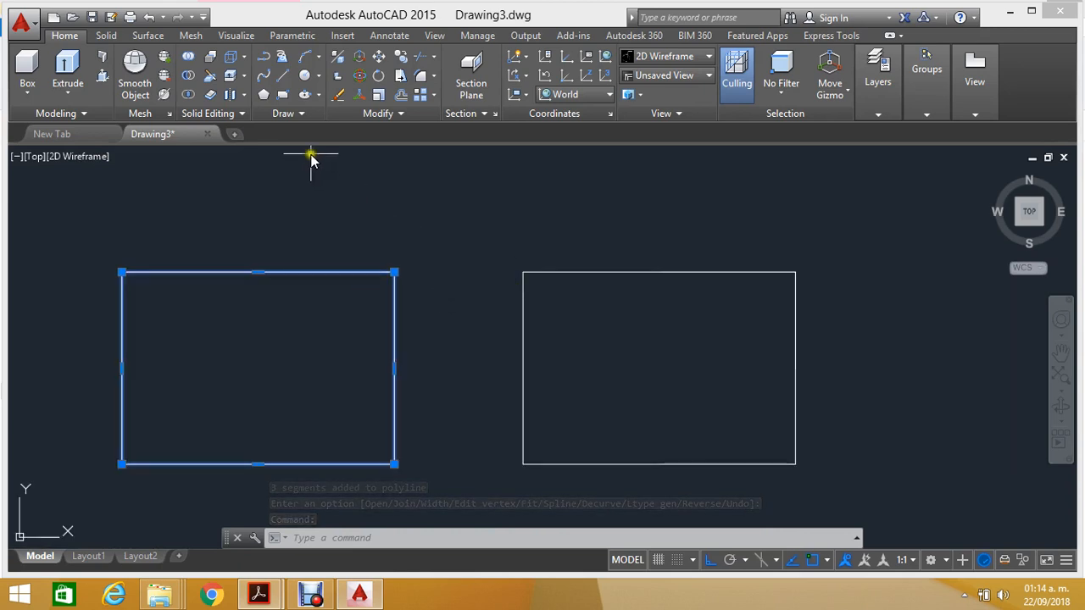
key(Escape)
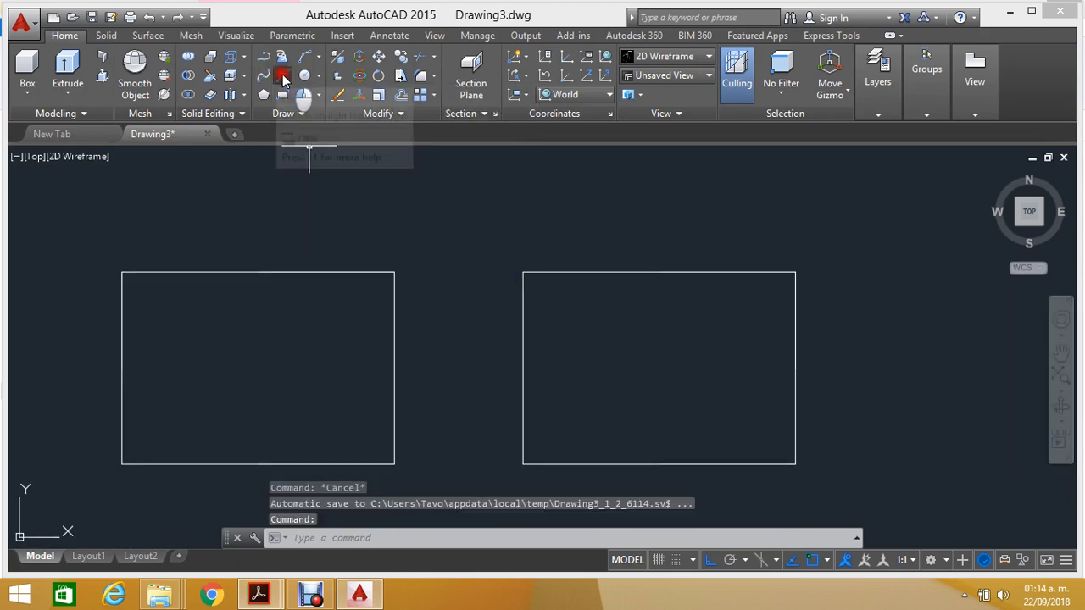
Step: Draw a closed right triangle with Line above the joined outline, with a horizontal base, a vertical right side and a sloping side
click(280, 76)
middle_drag(292, 196, 315, 238)
click(277, 247)
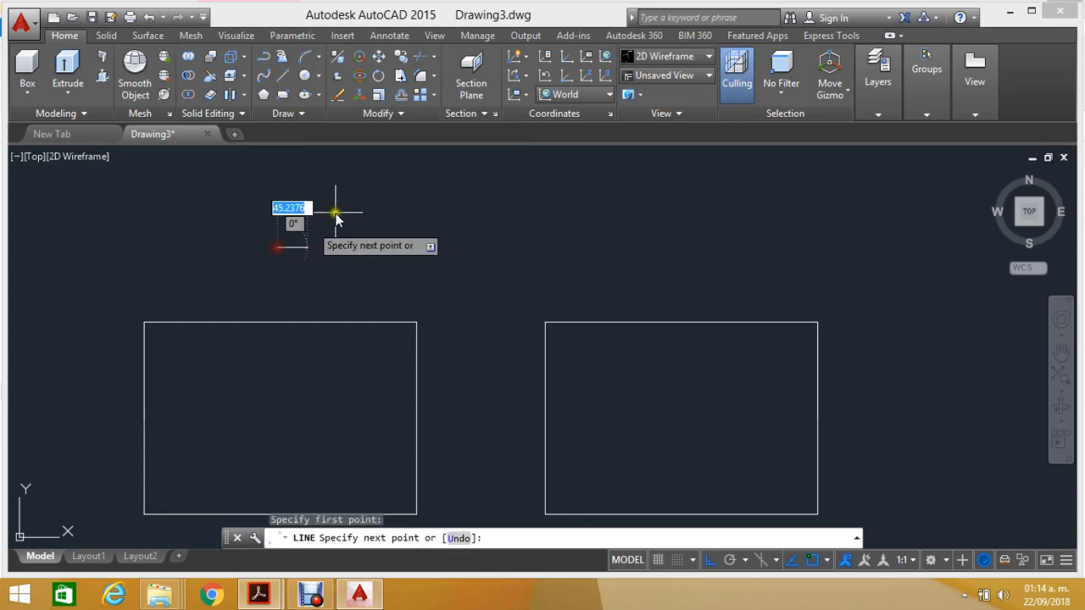
click(359, 208)
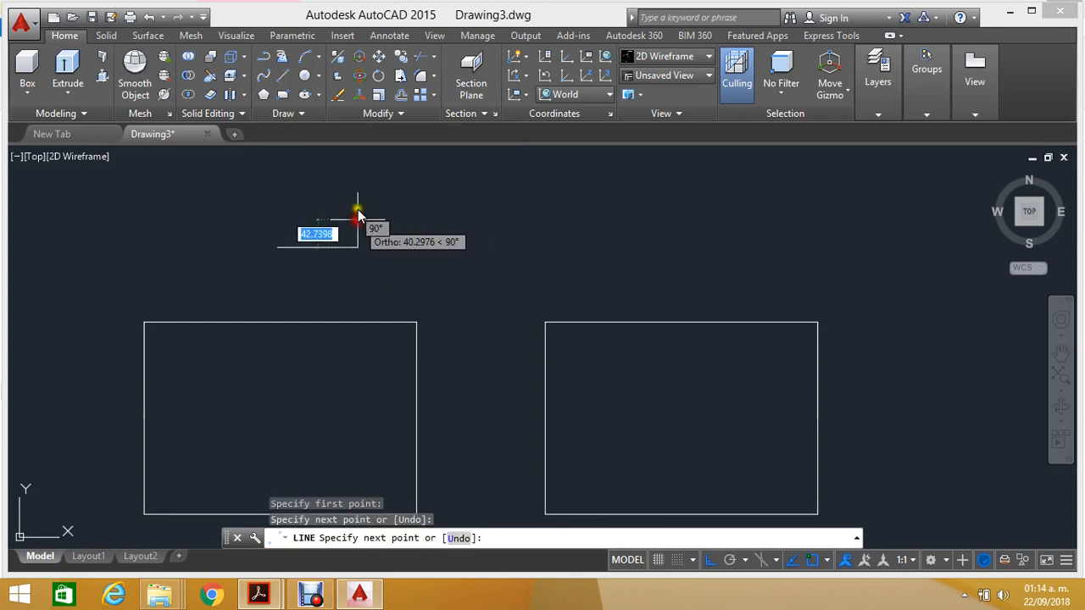
click(358, 182)
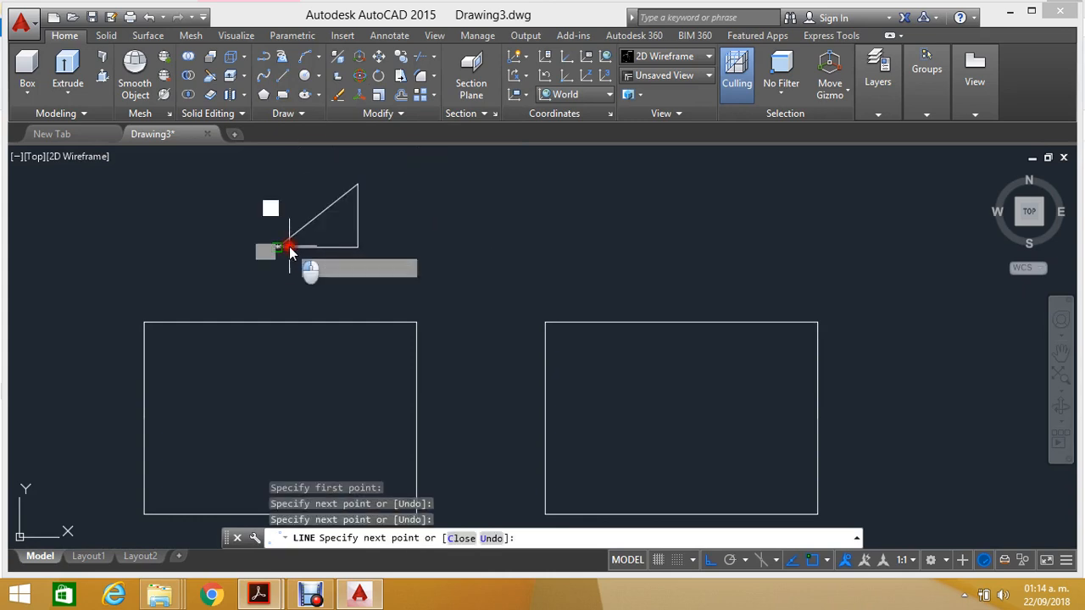
click(279, 246)
key(Escape)
Step: Select the triangle's sloping and vertical sides one at a time to check that they are separate lines, clearing each selection
scroll(344, 197, up, 4)
click(351, 214)
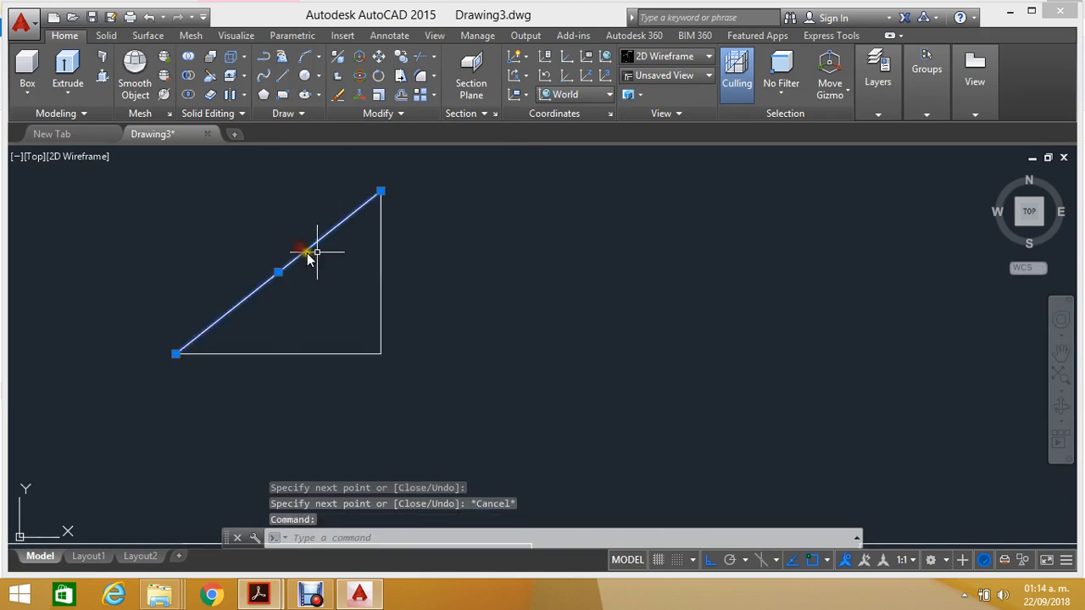
key(Escape)
click(380, 248)
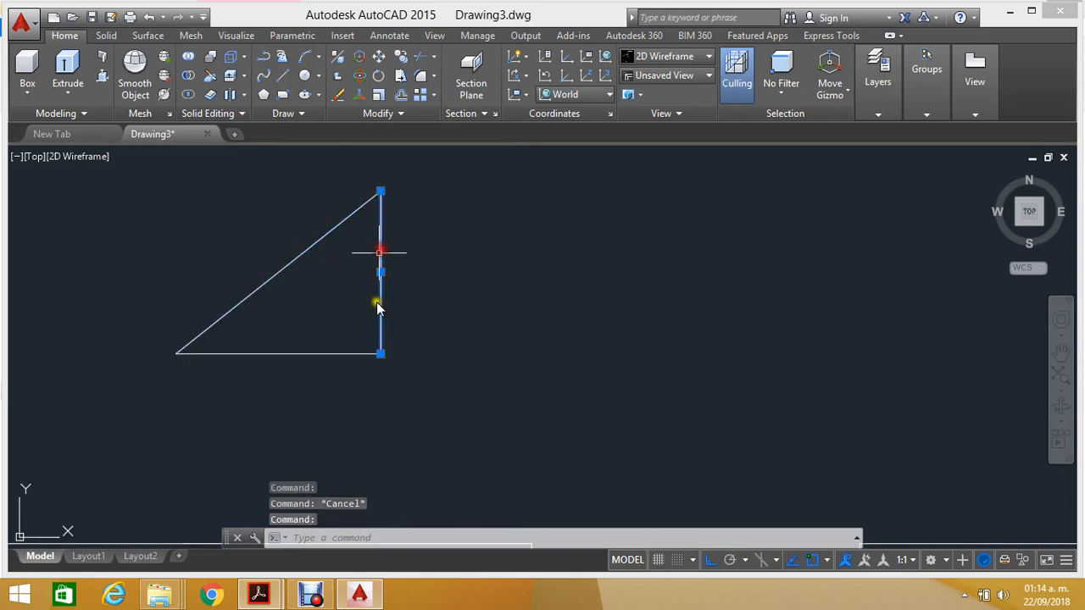
key(Escape)
Step: Combine the triangle's base, sloping side and vertical side into one polyline with the JOIN command
click(299, 536)
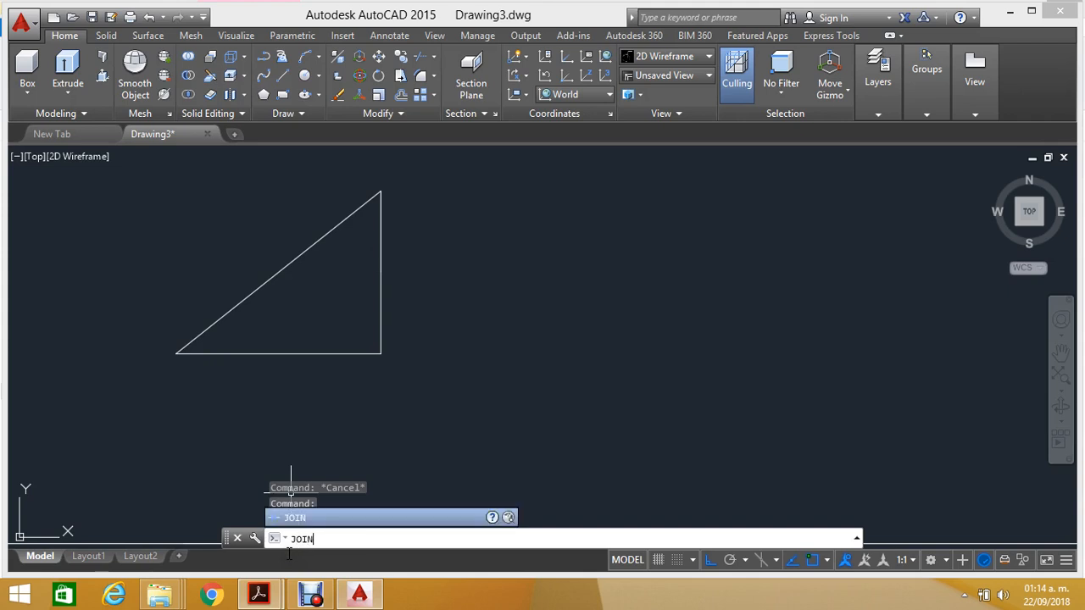
key(Return)
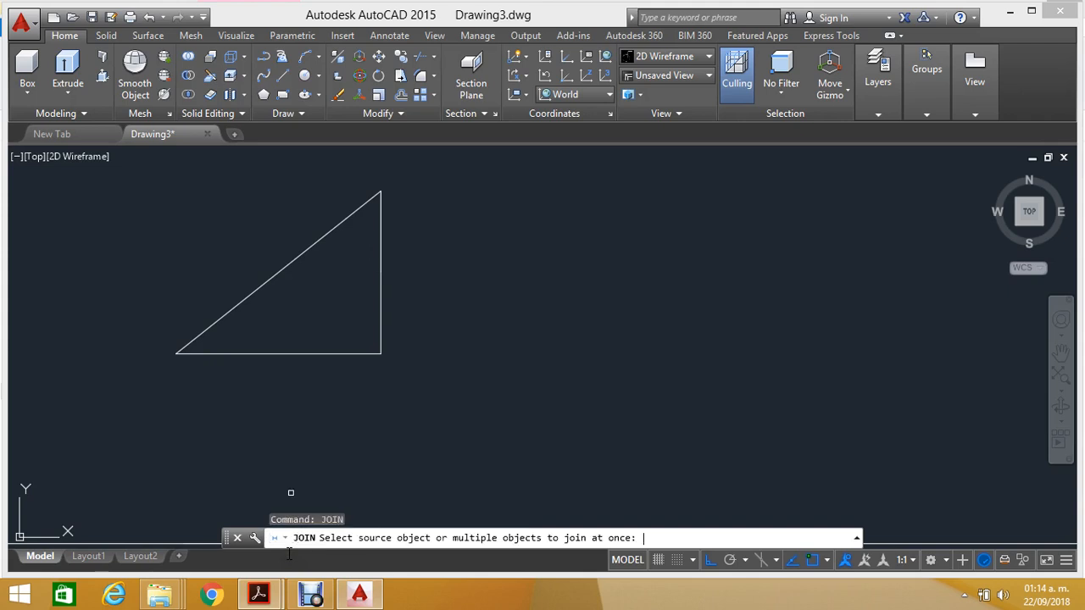
click(272, 355)
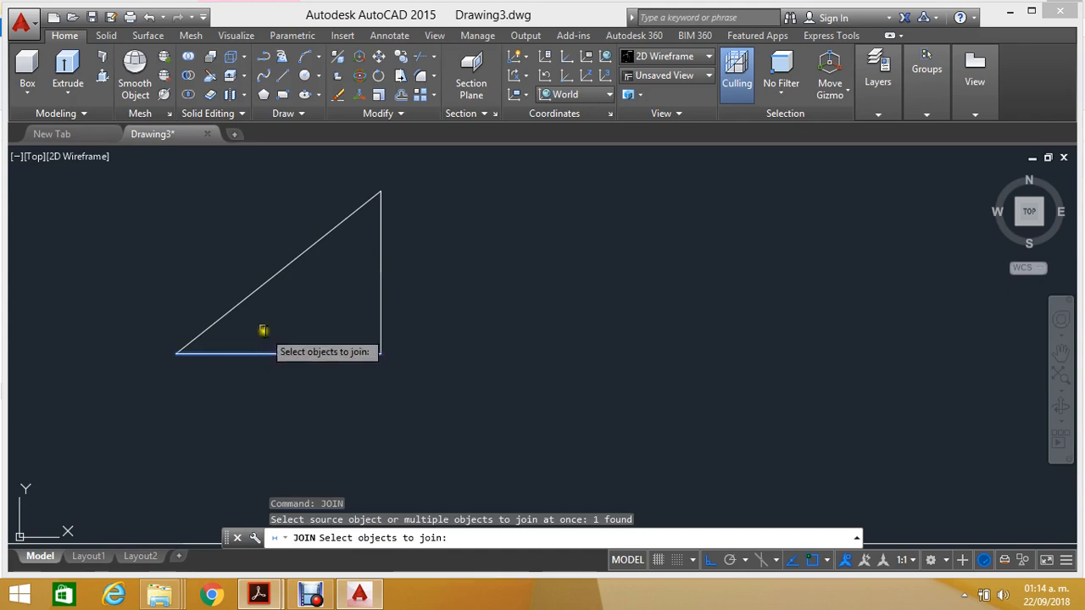
click(245, 300)
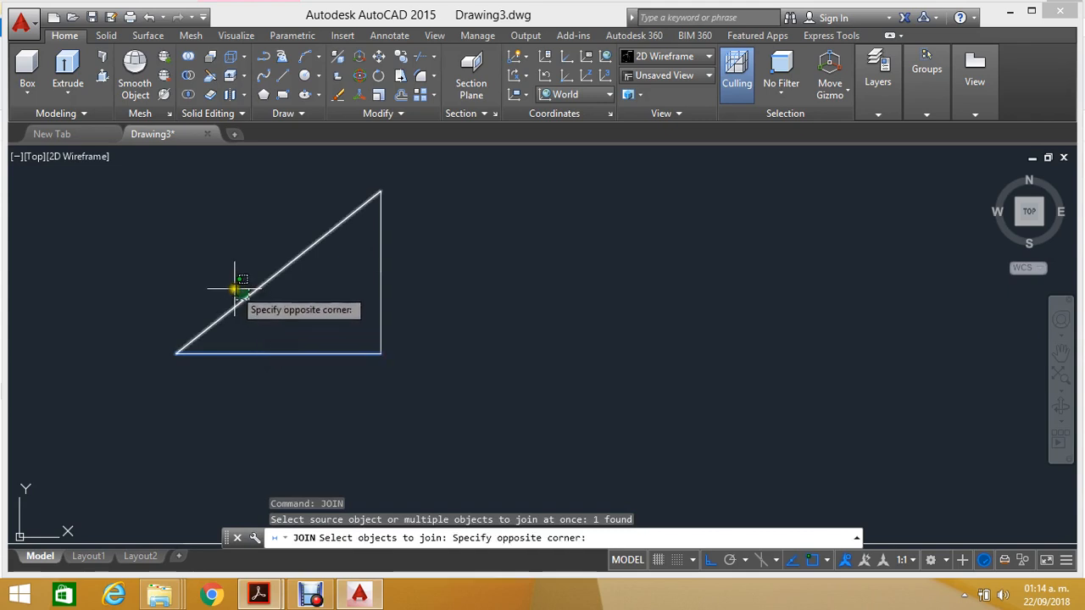
click(233, 290)
click(430, 293)
click(356, 310)
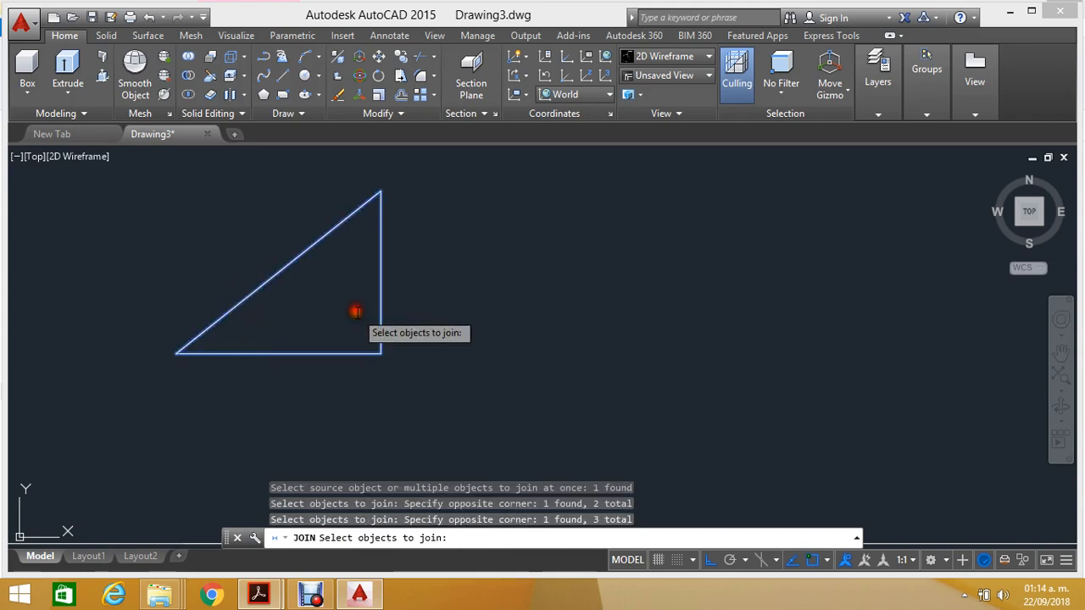
key(Return)
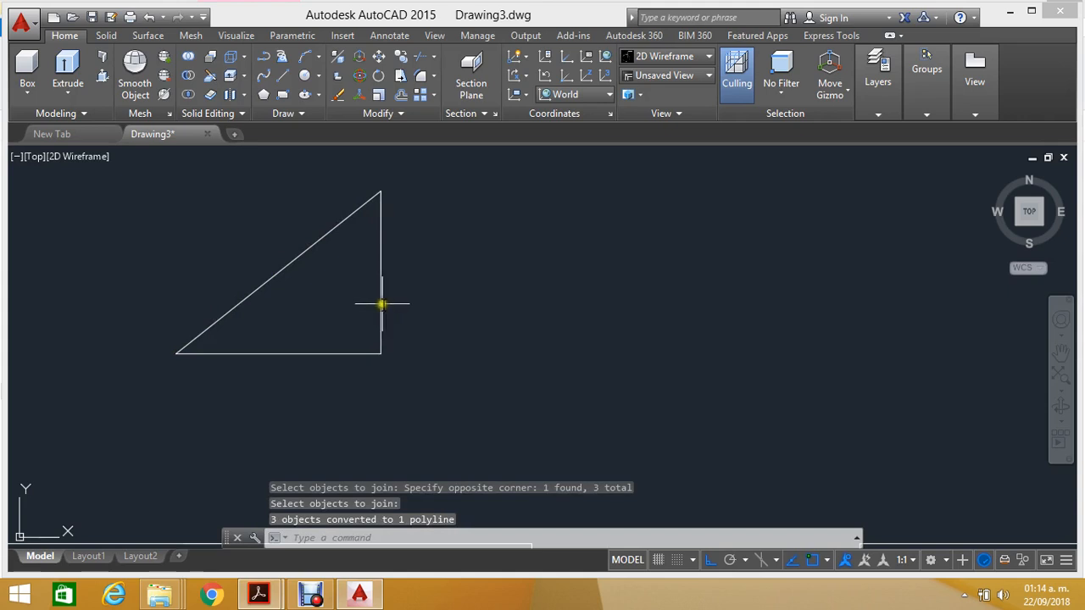
Step: Select the joined triangle to check that it is a single object
click(381, 304)
scroll(412, 310, down, 5)
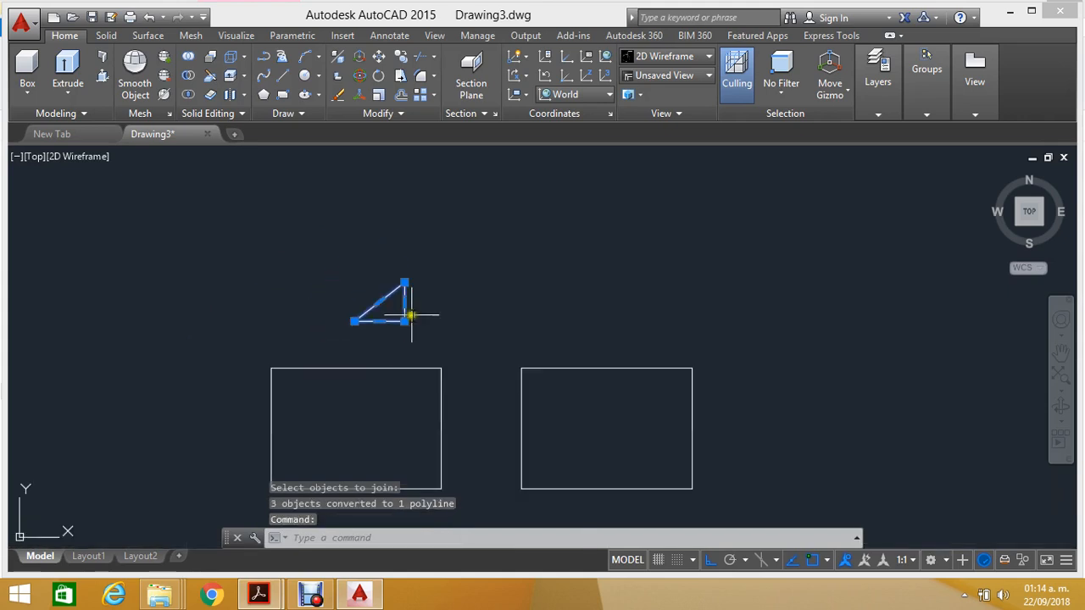
scroll(410, 315, up, 4)
scroll(389, 289, down, 8)
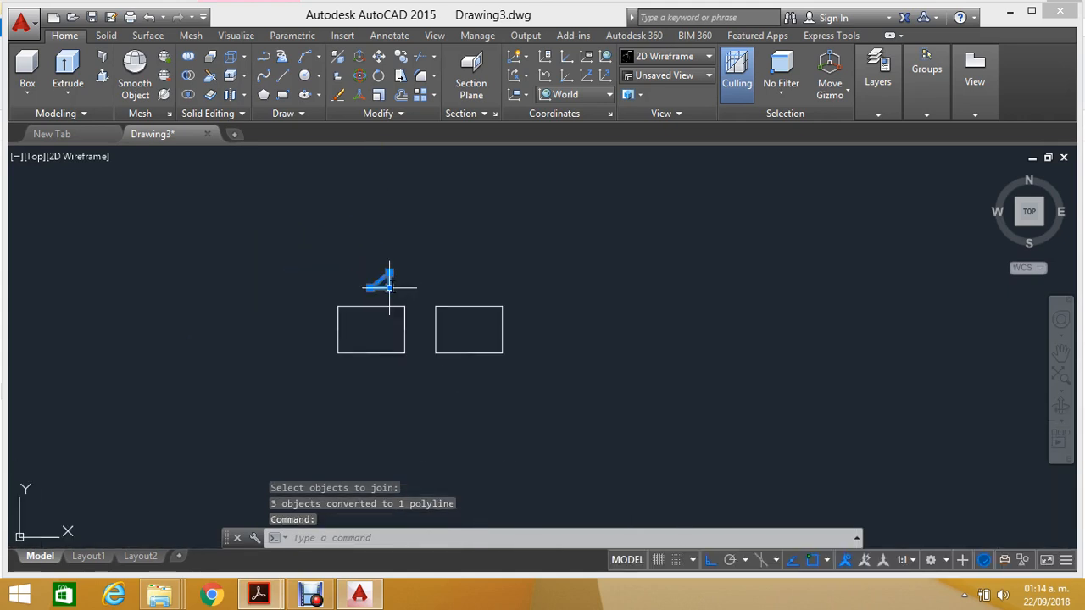
scroll(410, 276, up, 6)
Step: Delete the joined triangle above the two outlines
click(365, 214)
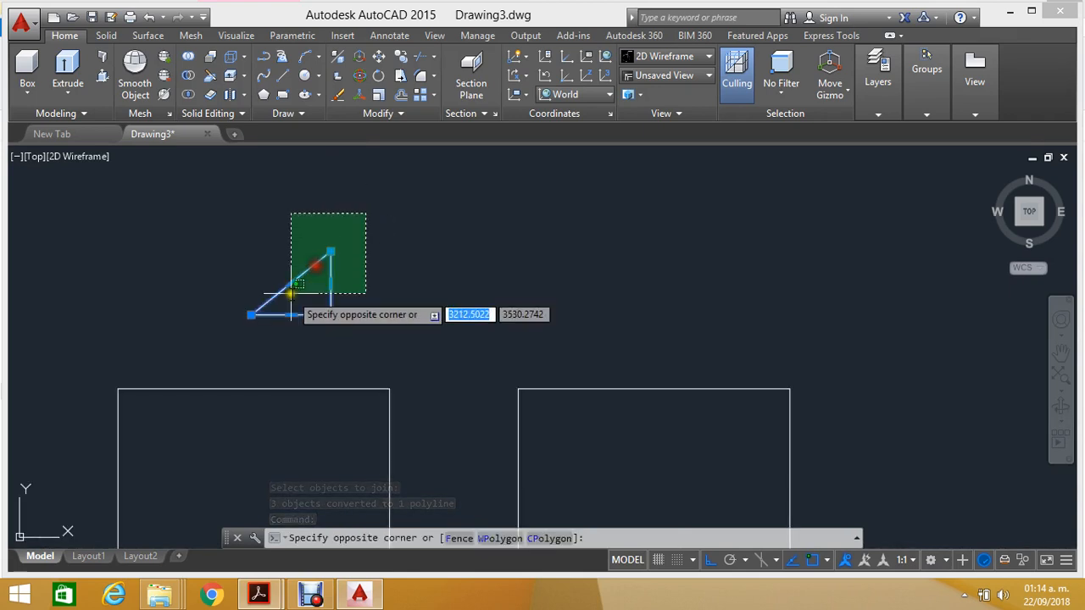
click(204, 352)
key(Delete)
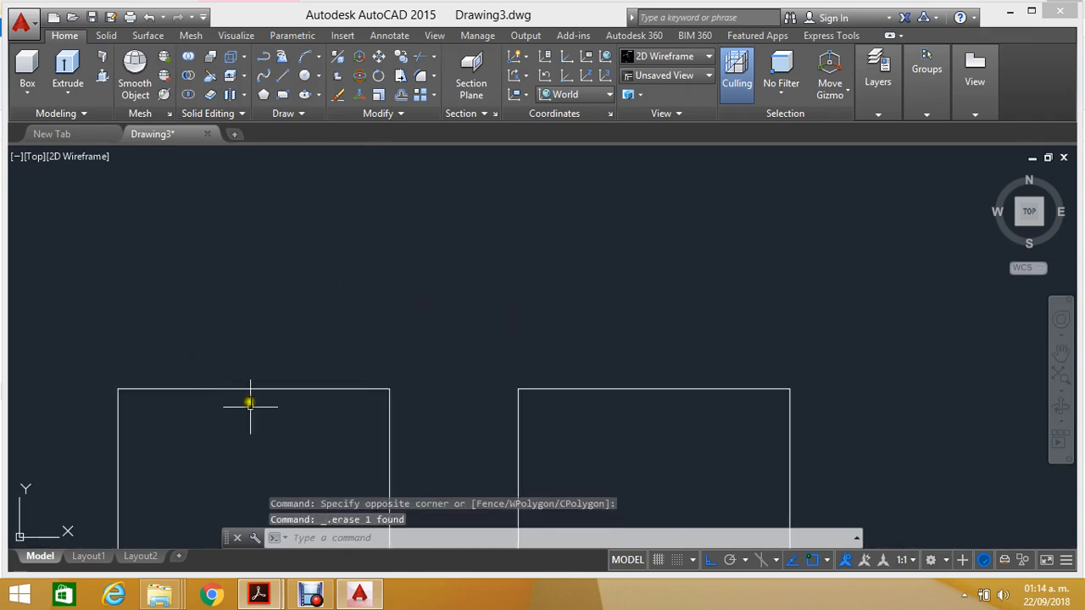
Step: Check the dimensions of the 170 by 34 mm title block in the Acrobat PDF, and return to AutoCAD
middle_drag(393, 326, 339, 243)
scroll(370, 252, down, 4)
scroll(416, 266, up, 6)
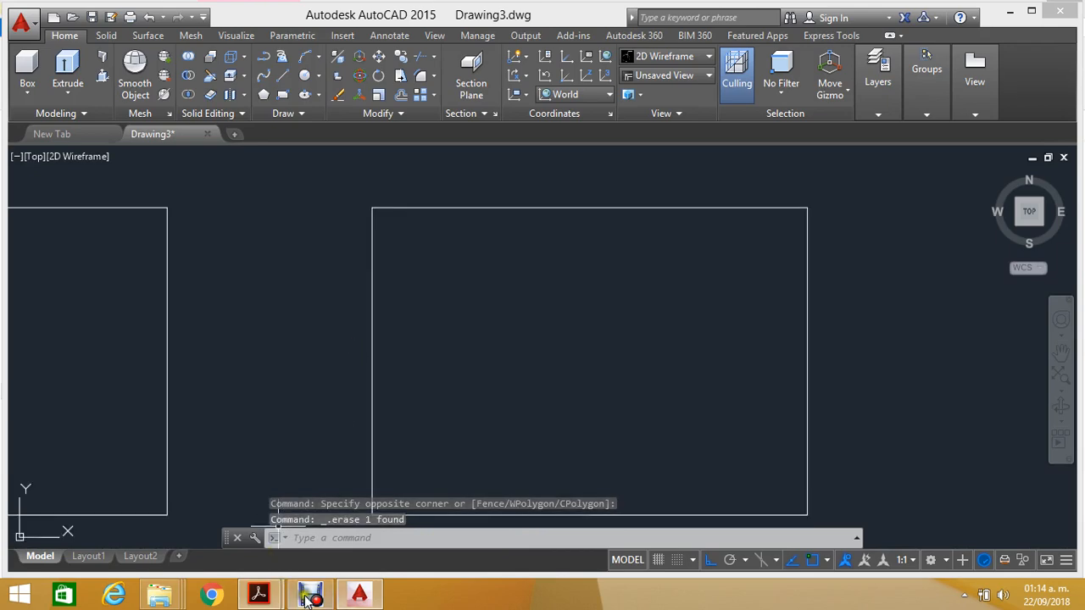
mouse_move(271, 595)
click(332, 548)
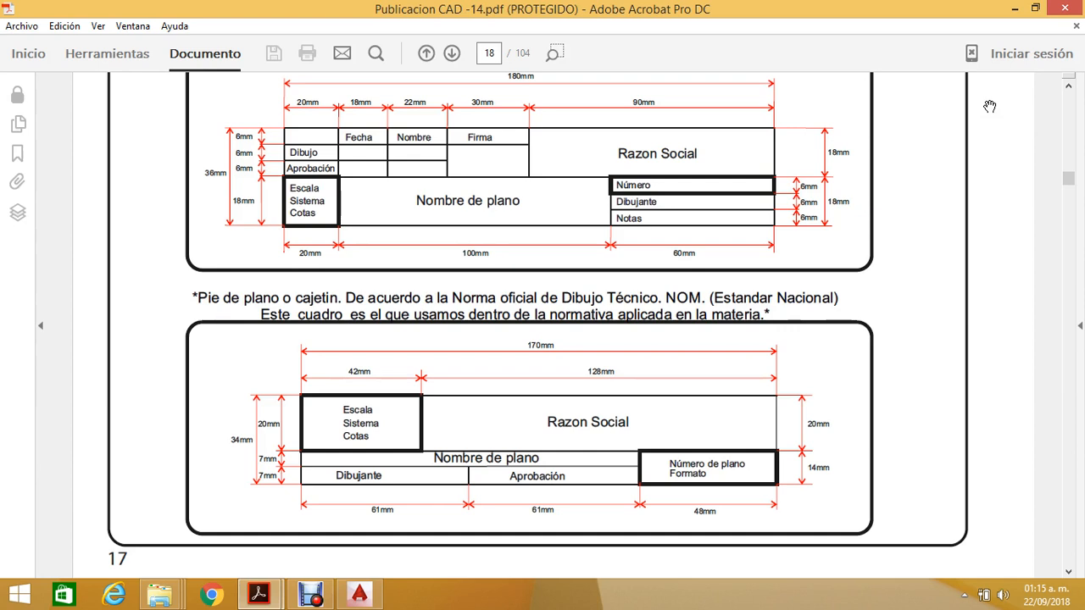
click(360, 594)
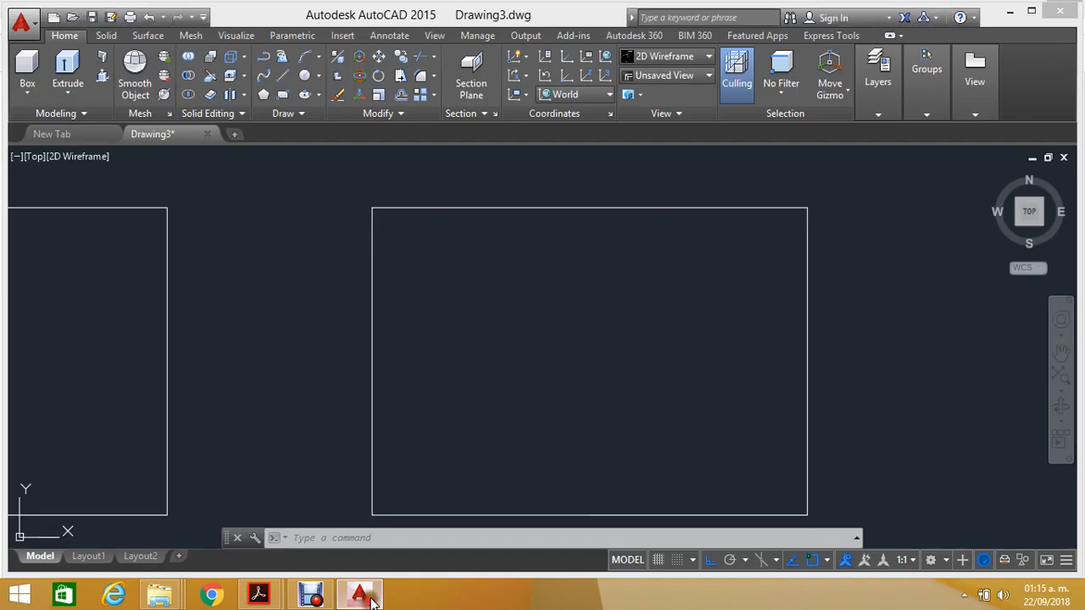
Step: Draw a 170 line leftward from the midpoint of the right-hand rectangle's right side, continue it 34 downward, and end Line
mouse_move(533, 322)
middle_down()
mouse_move(430, 224)
mouse_move(386, 219)
mouse_move(425, 271)
middle_up()
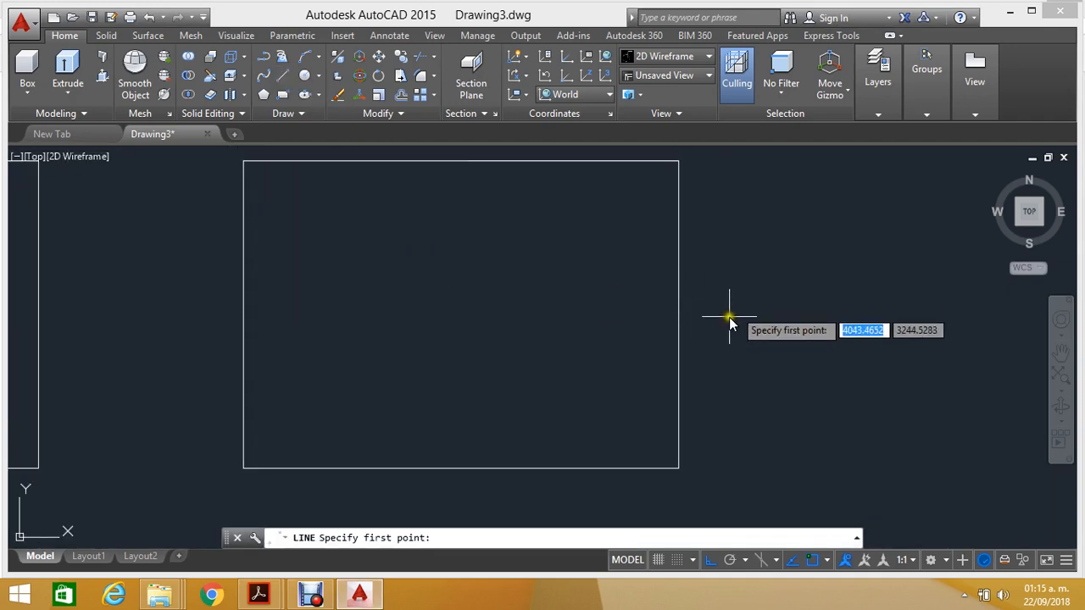
click(678, 316)
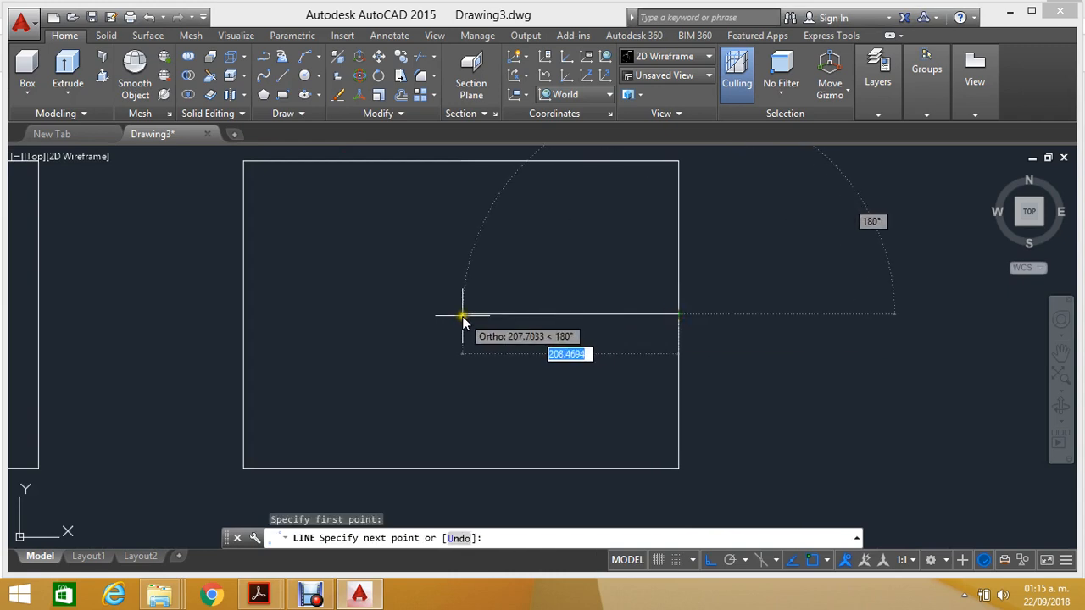
text(170)
key(Return)
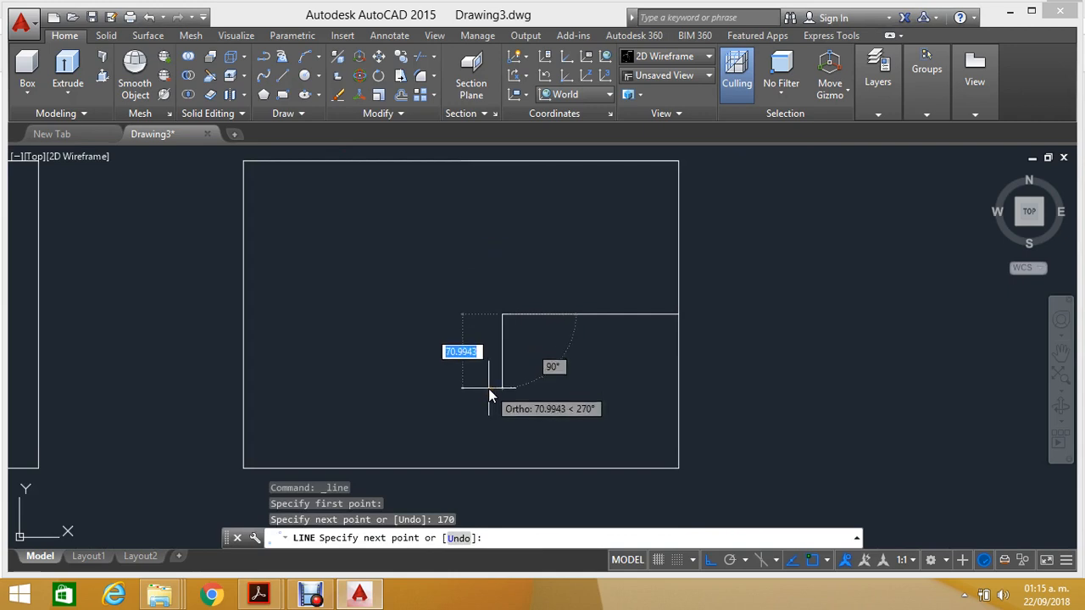
text(34)
key(Return)
key(Escape)
Step: Move the 170 and 34 lines straight down so the short line's lower end sits on the rectangle's bottom side
middle_drag(400, 231, 377, 204)
click(379, 56)
click(438, 223)
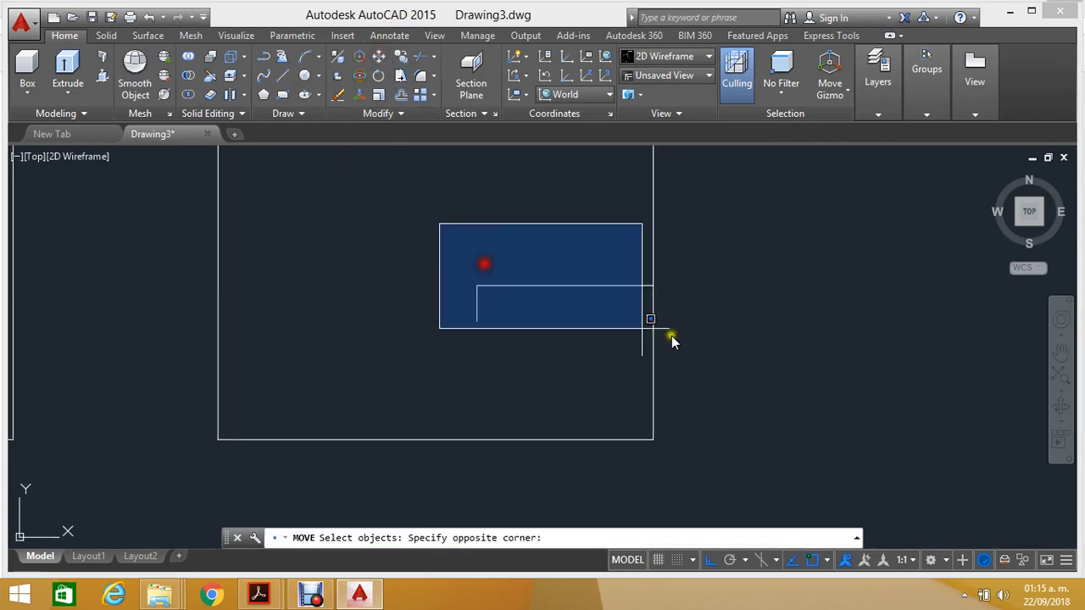
click(672, 337)
key(Return)
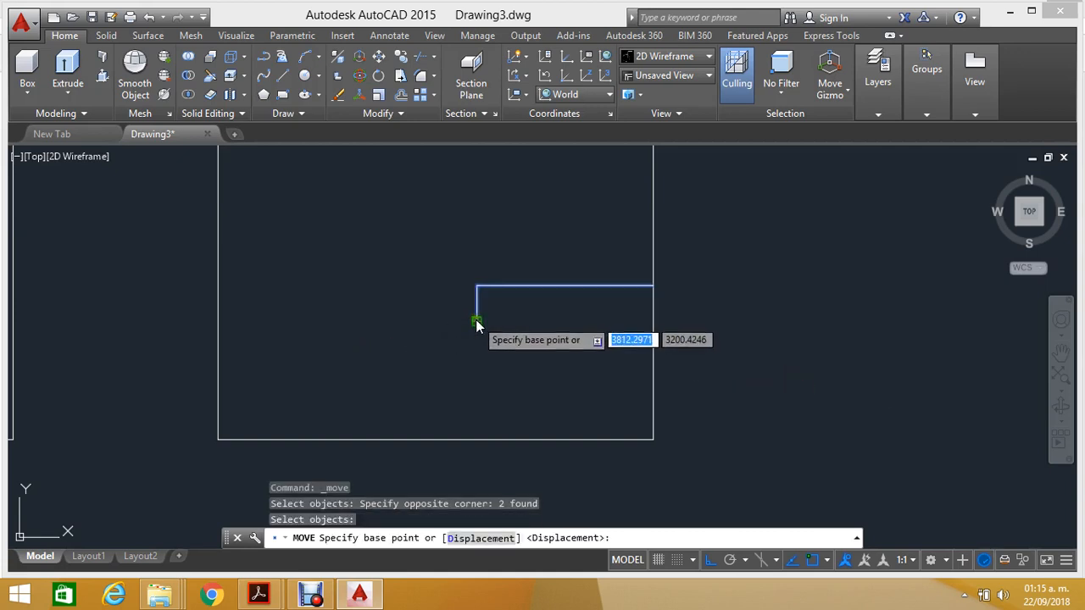
click(476, 320)
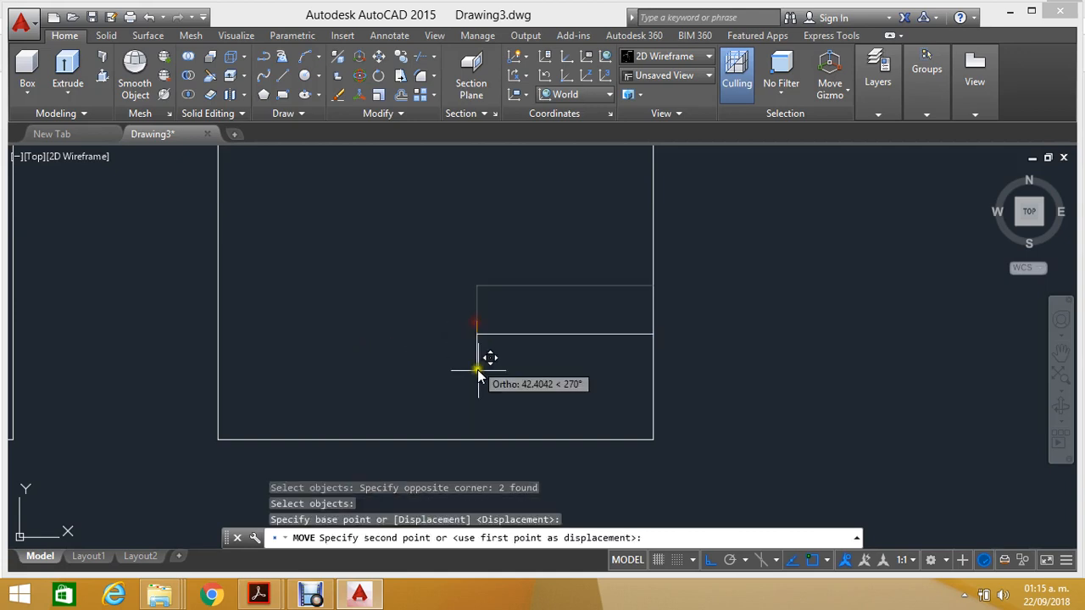
click(475, 439)
Step: Delete the 34 vertical line at the left end of the title block
scroll(484, 301, down, 4)
scroll(493, 356, up, 6)
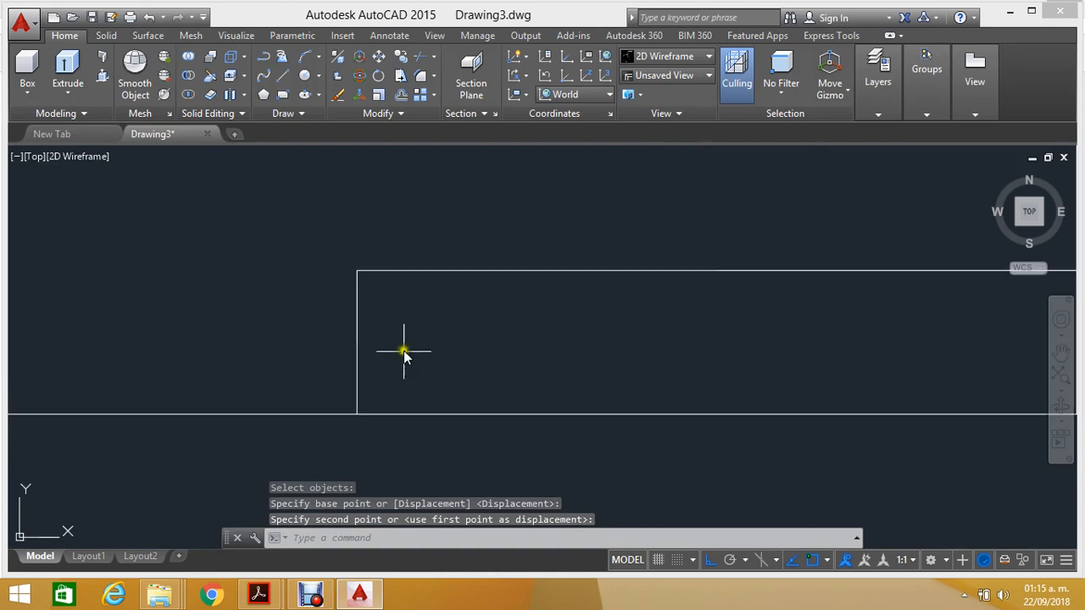
middle_drag(372, 333, 368, 308)
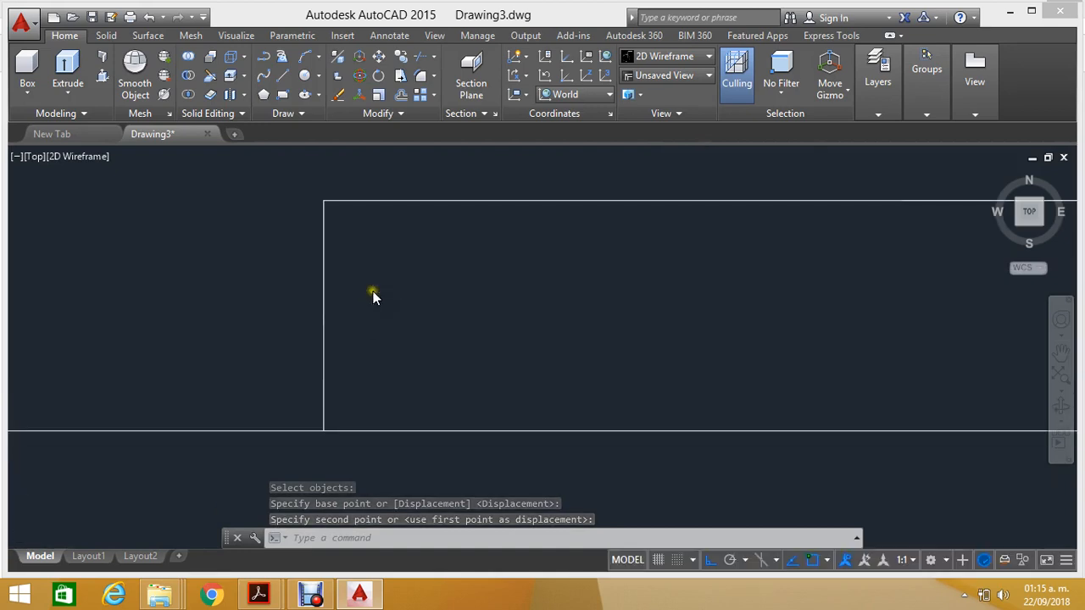
scroll(373, 291, down, 1)
scroll(348, 254, up, 1)
click(350, 277)
click(330, 288)
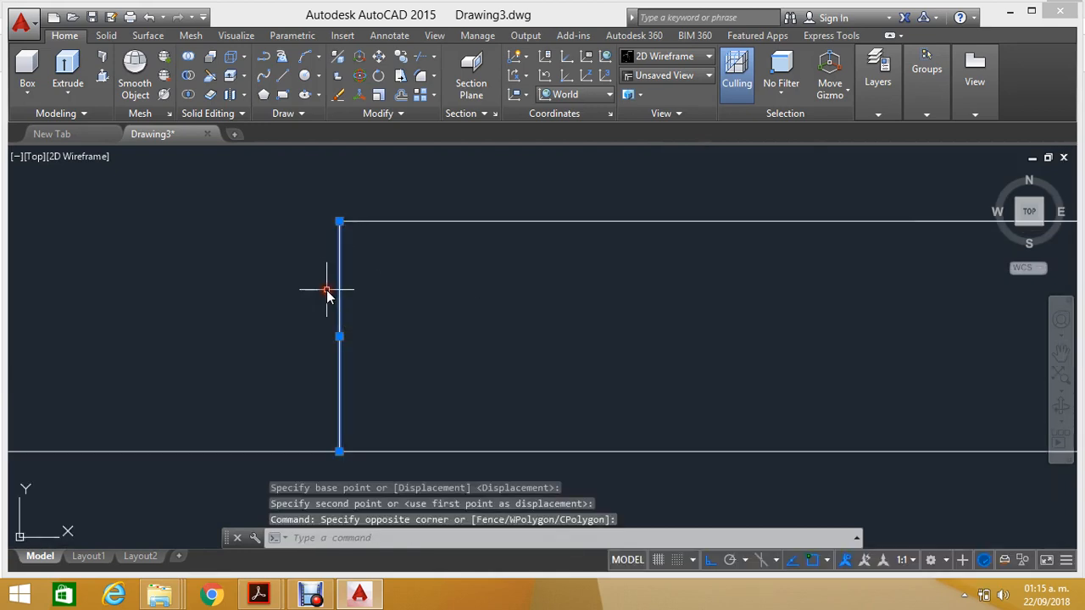
key(Delete)
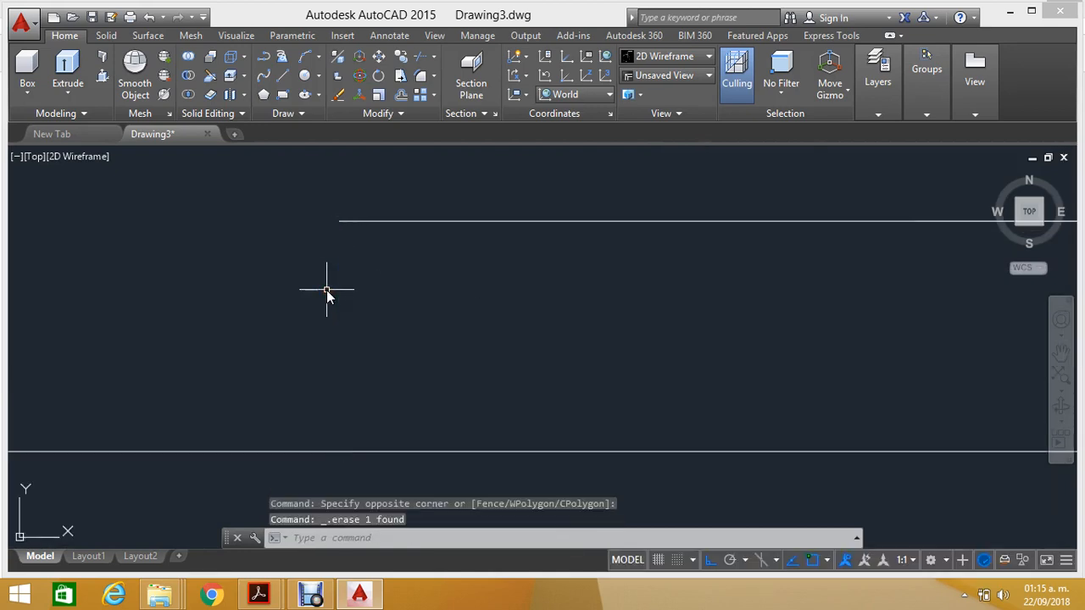
Step: Consult the title block dimensions in the Acrobat PDF, and in AutoCAD draw a 20 line downward from the 170 line's left end
click(360, 593)
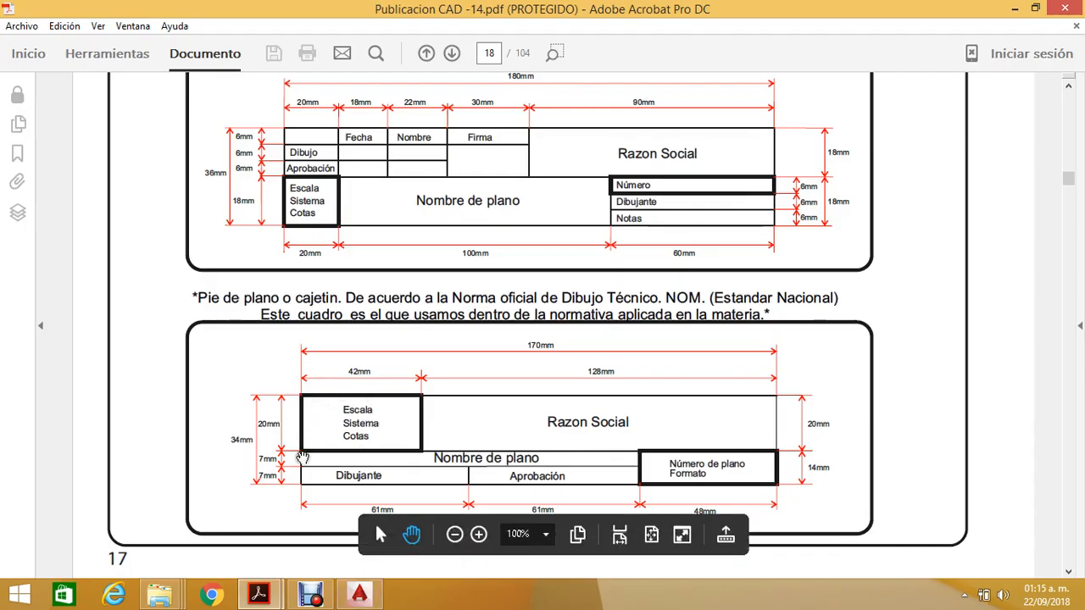
click(359, 593)
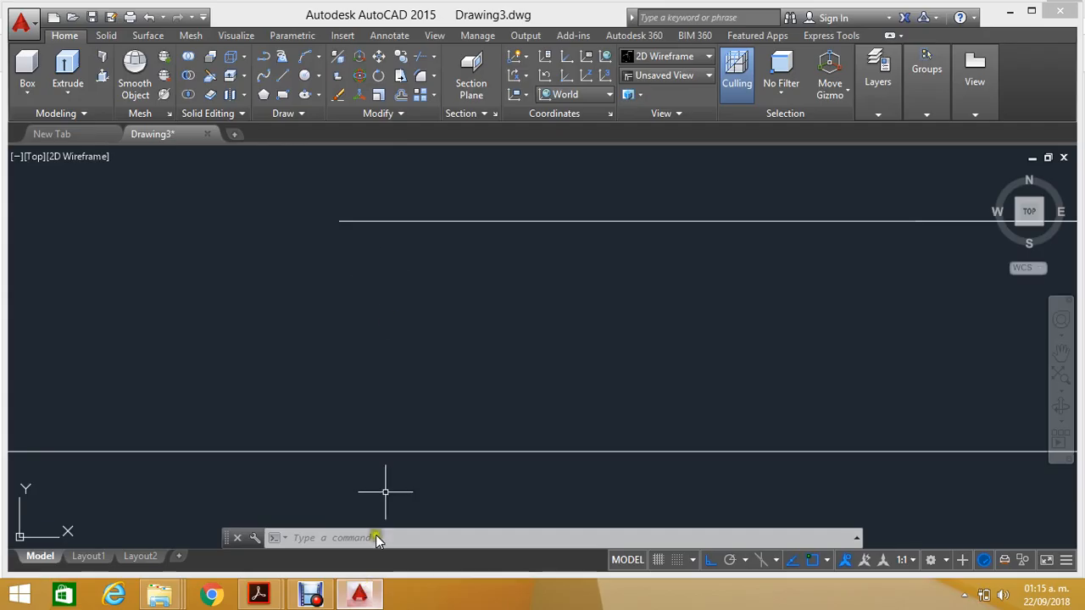
click(281, 77)
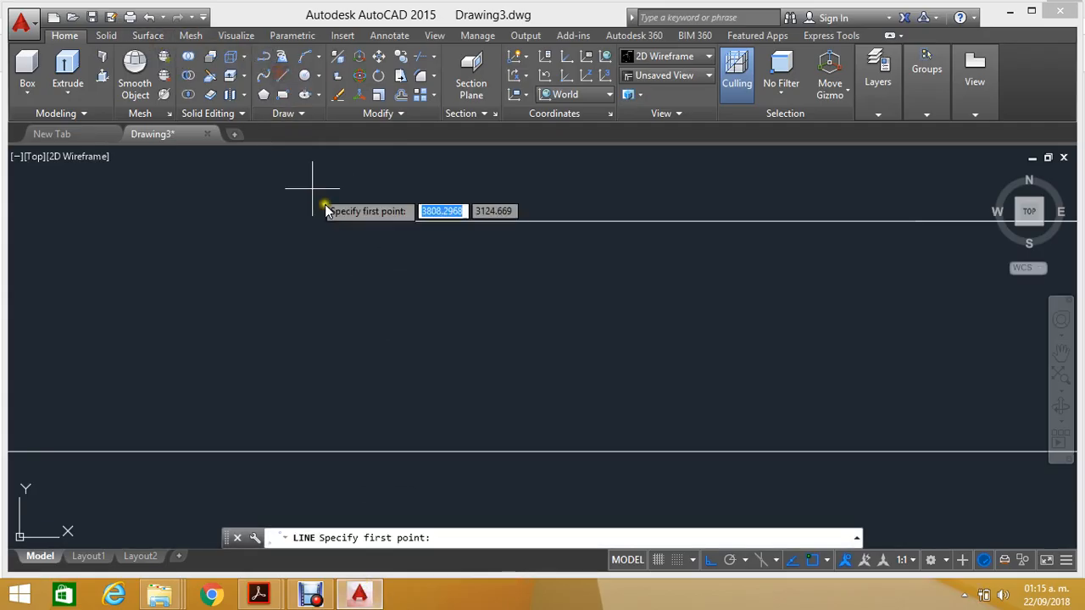
click(339, 222)
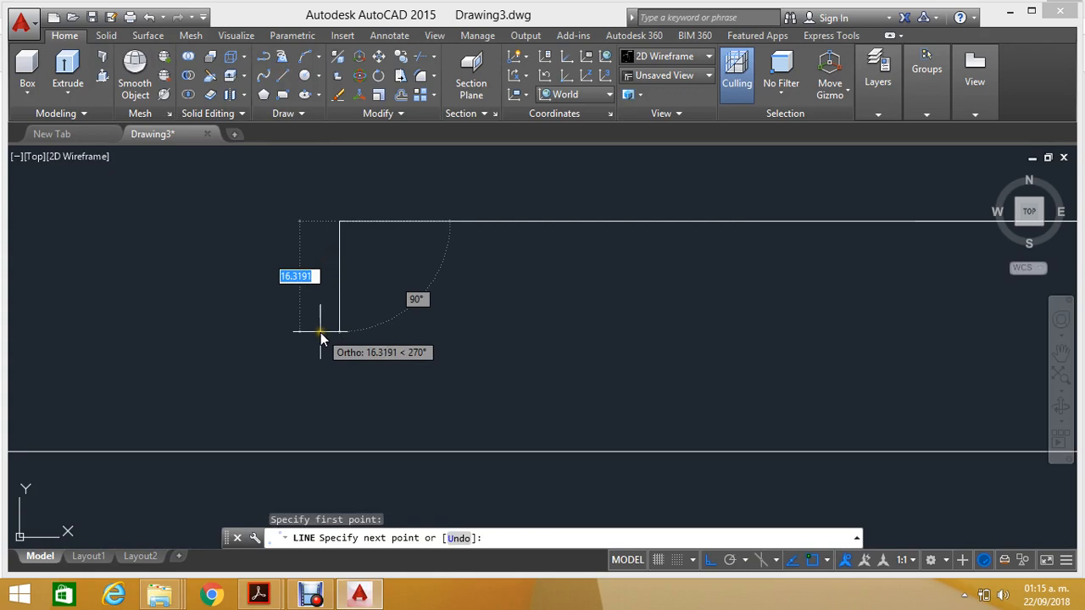
text(20)
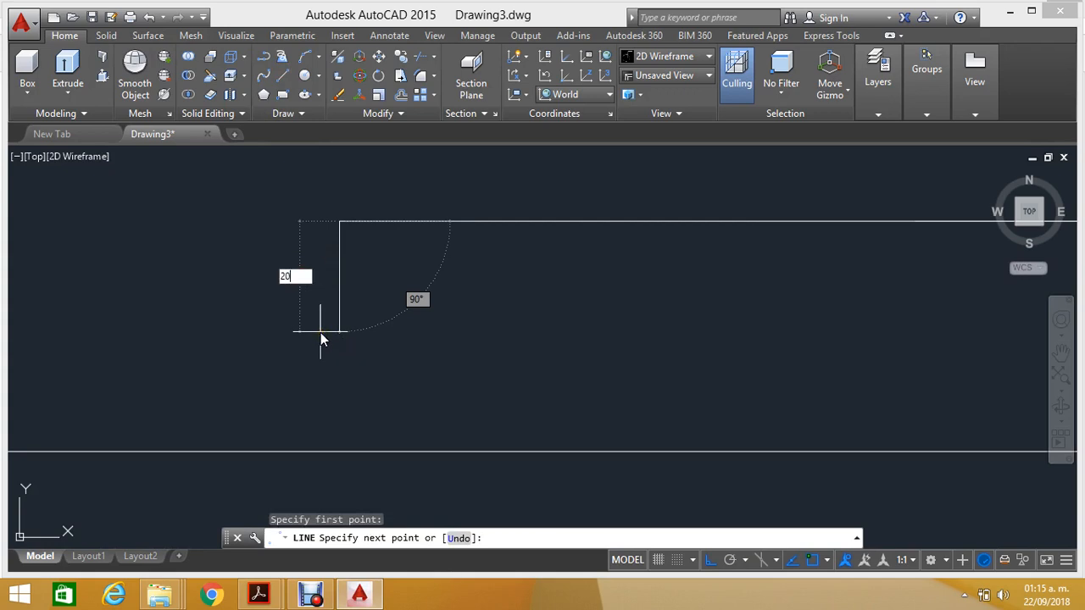
key(Return)
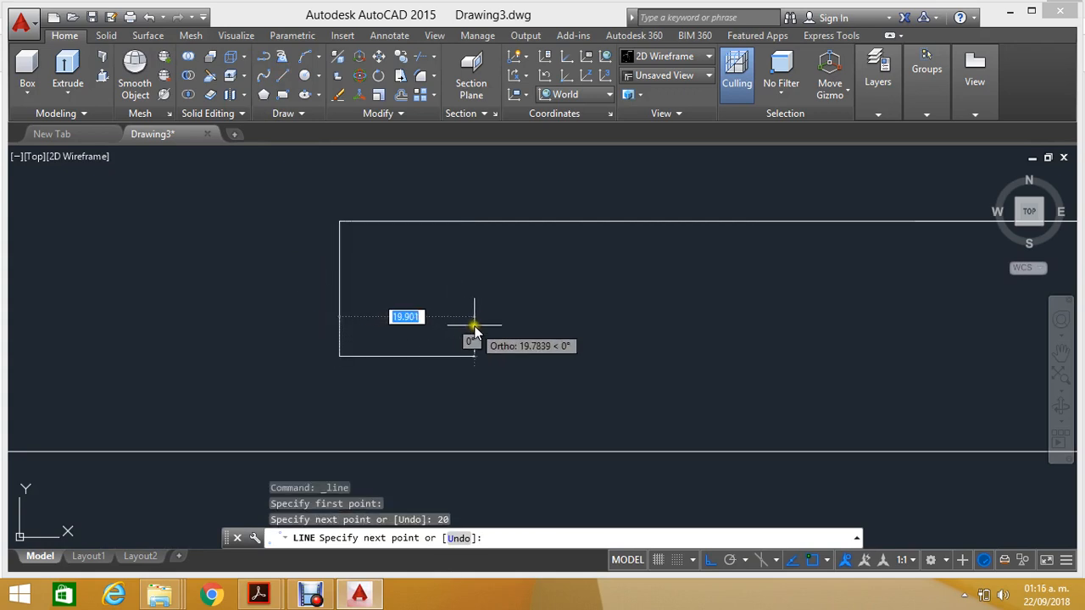
key(Escape)
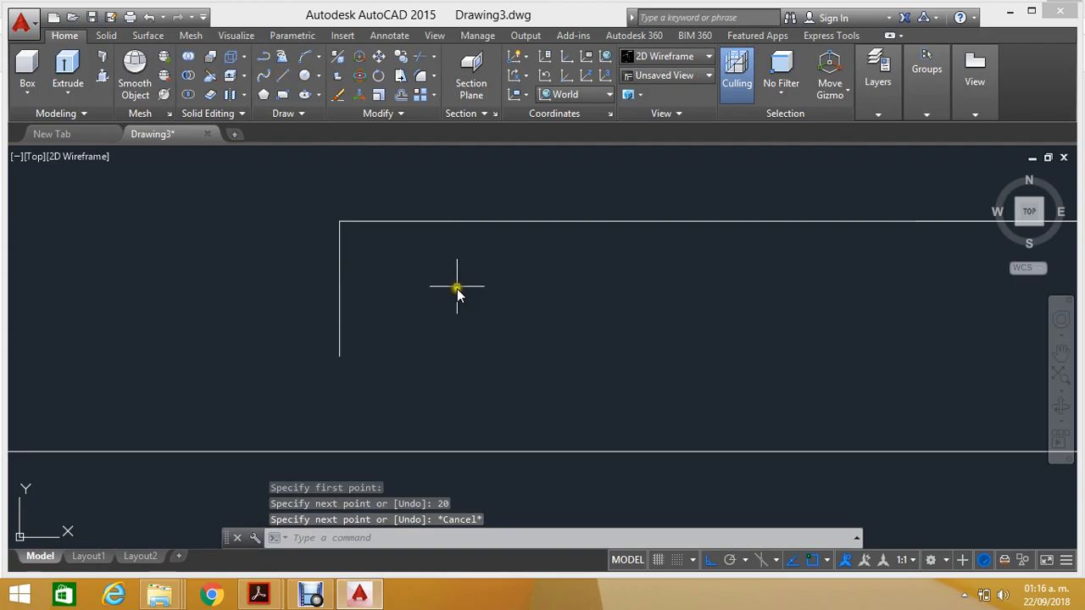
Step: Consult the title block dimensions in the Acrobat PDF again, and delete the 170 horizontal line in AutoCAD
click(360, 596)
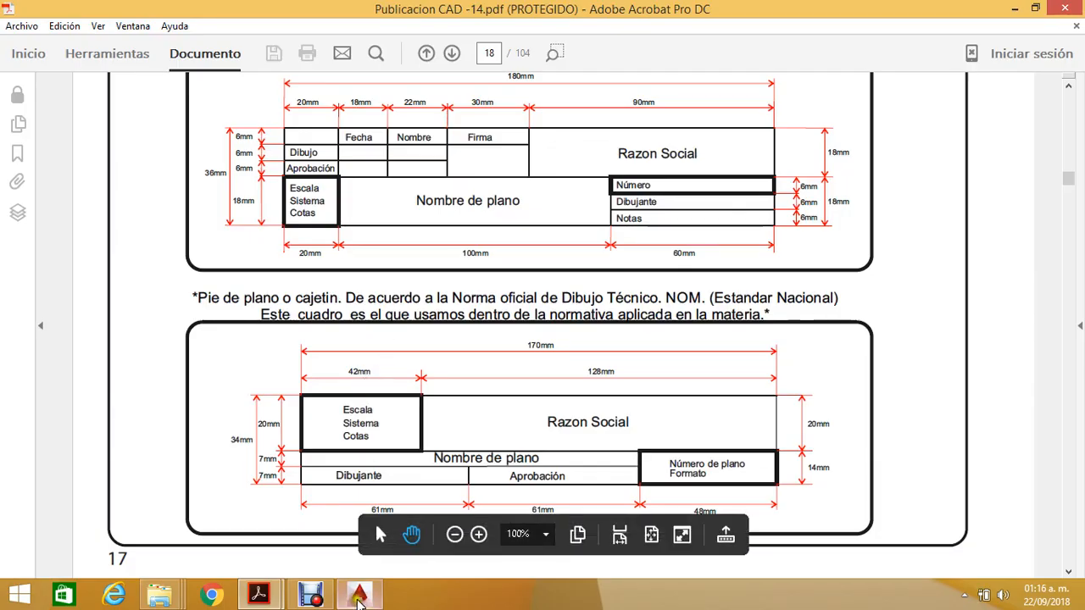
click(360, 596)
click(435, 222)
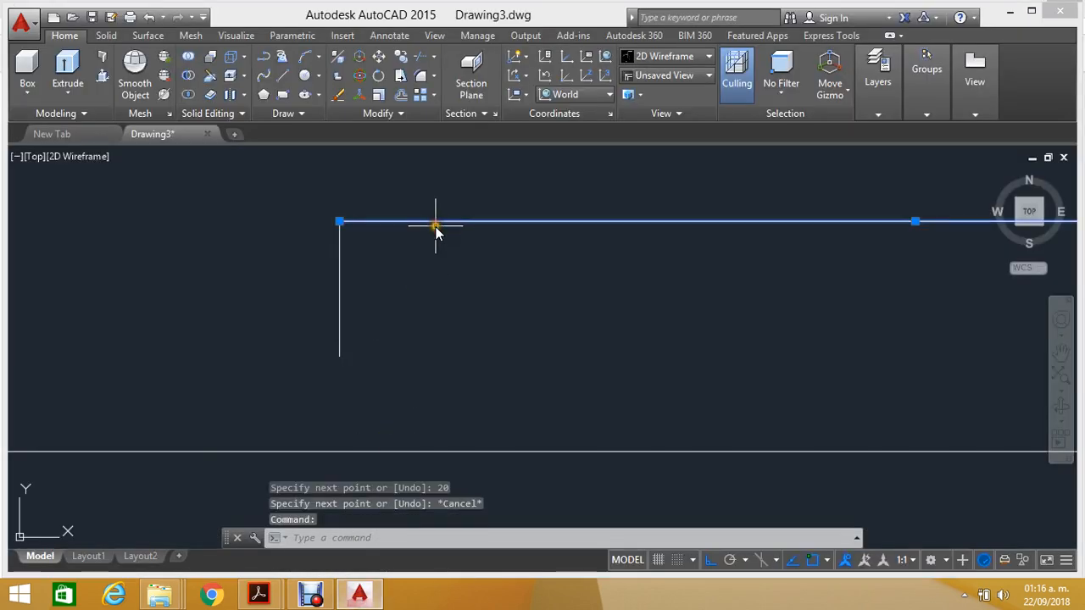
key(Delete)
Step: Draw a 42 horizontal line rightward from the upper end of the 20 vertical line
click(278, 79)
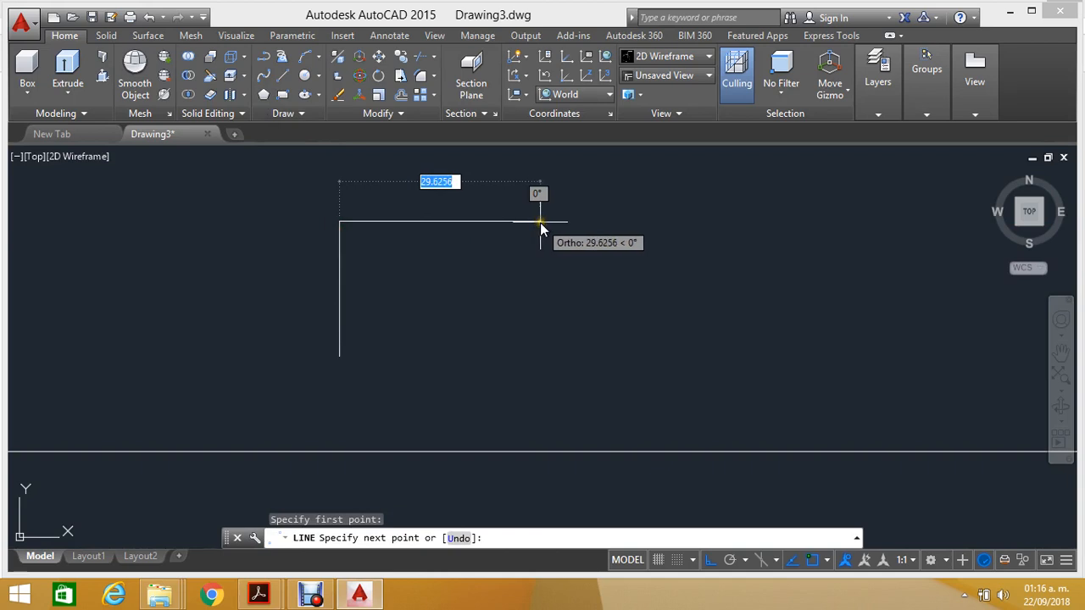
text(42)
key(Return)
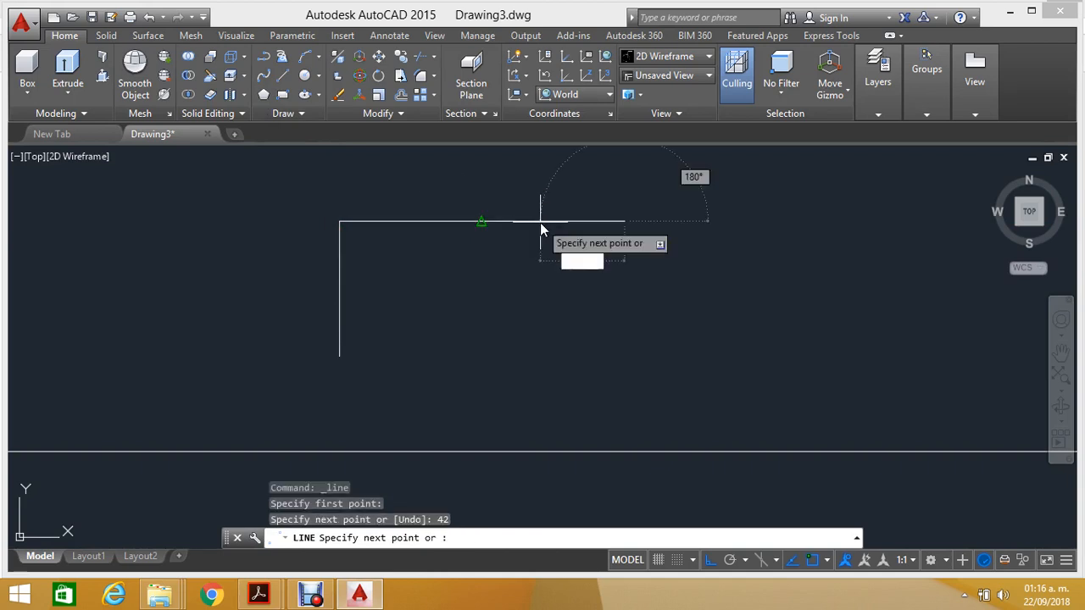
key(Escape)
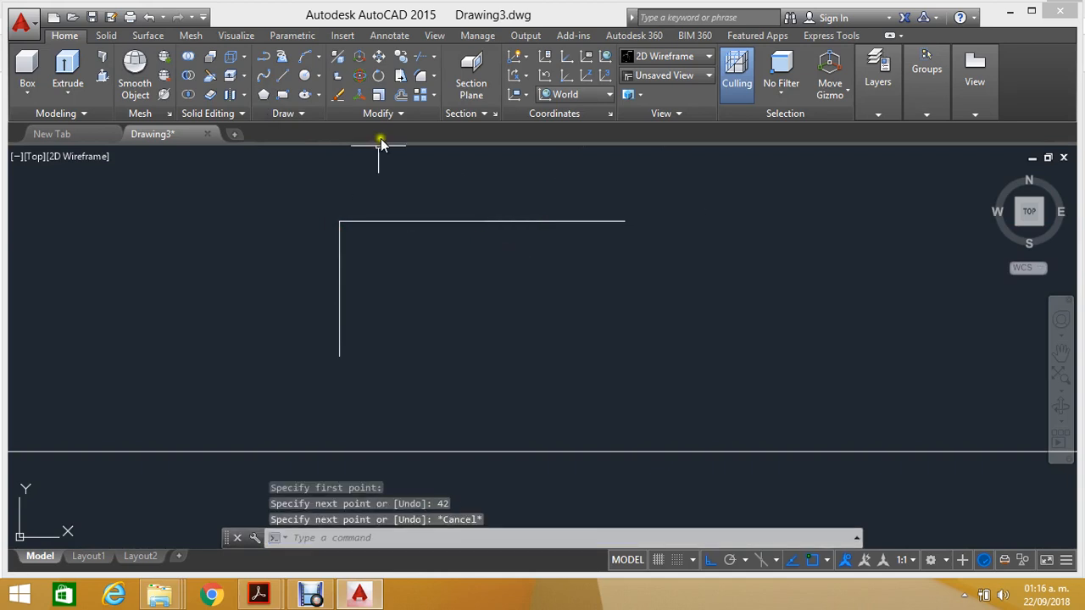
Step: Copy the 20 vertical line from its upper end to the right end of the 42 line
click(401, 58)
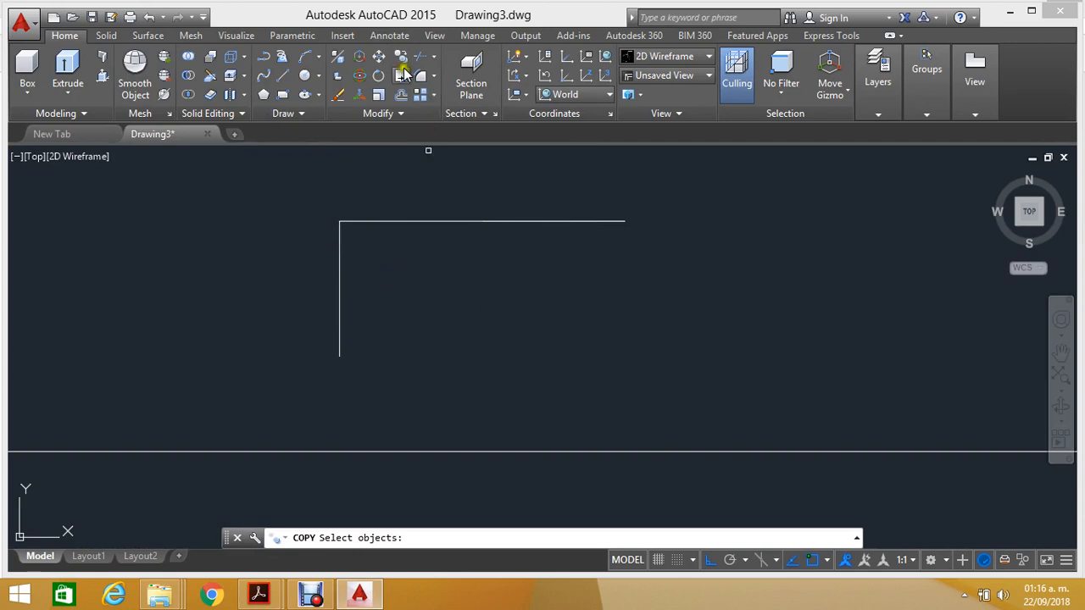
click(371, 259)
click(284, 319)
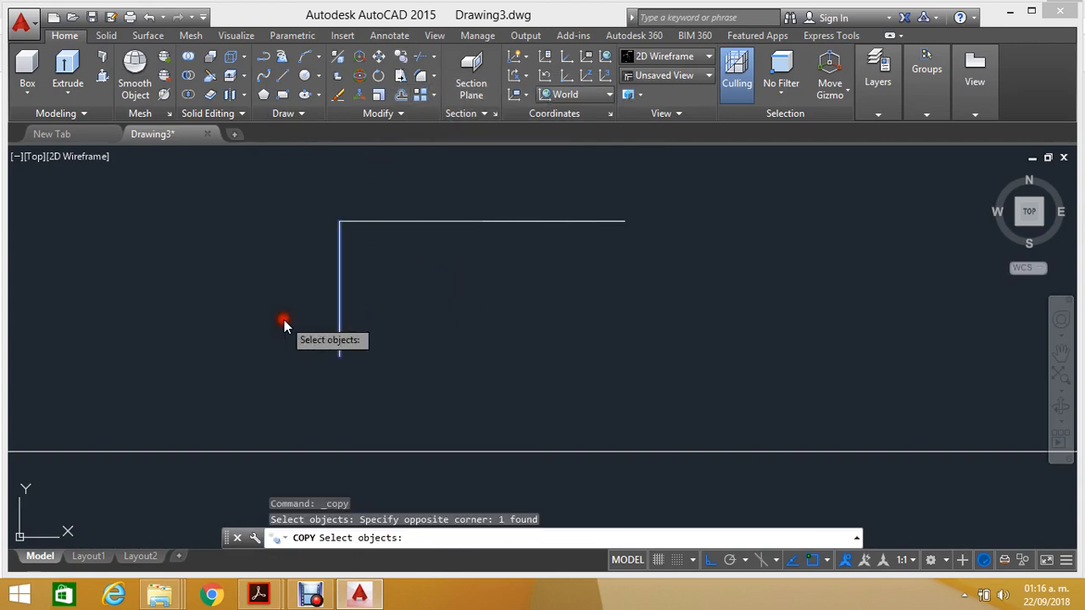
key(Return)
click(340, 221)
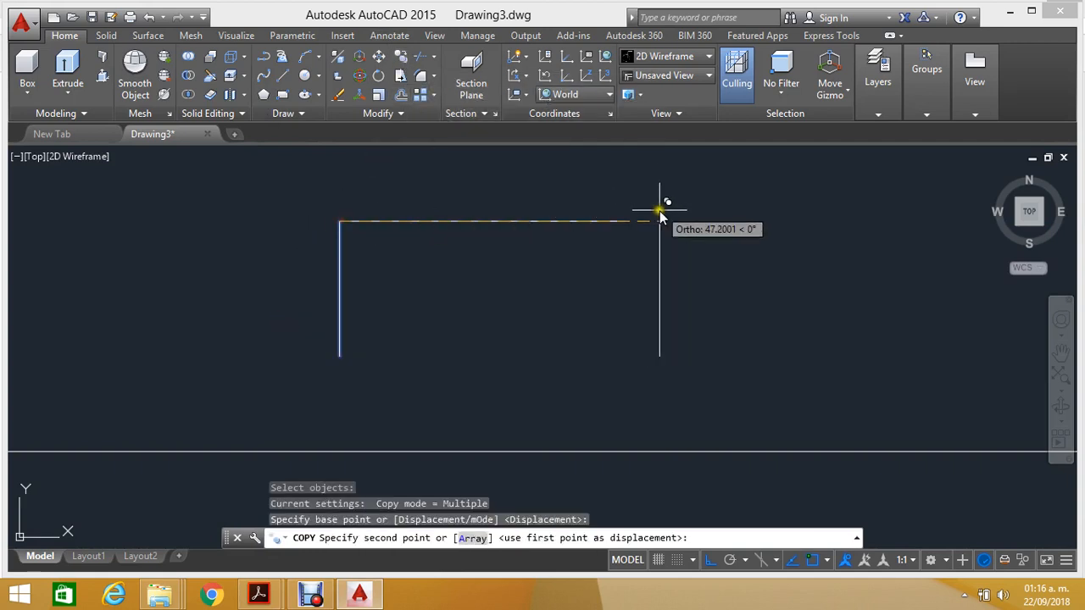
click(622, 222)
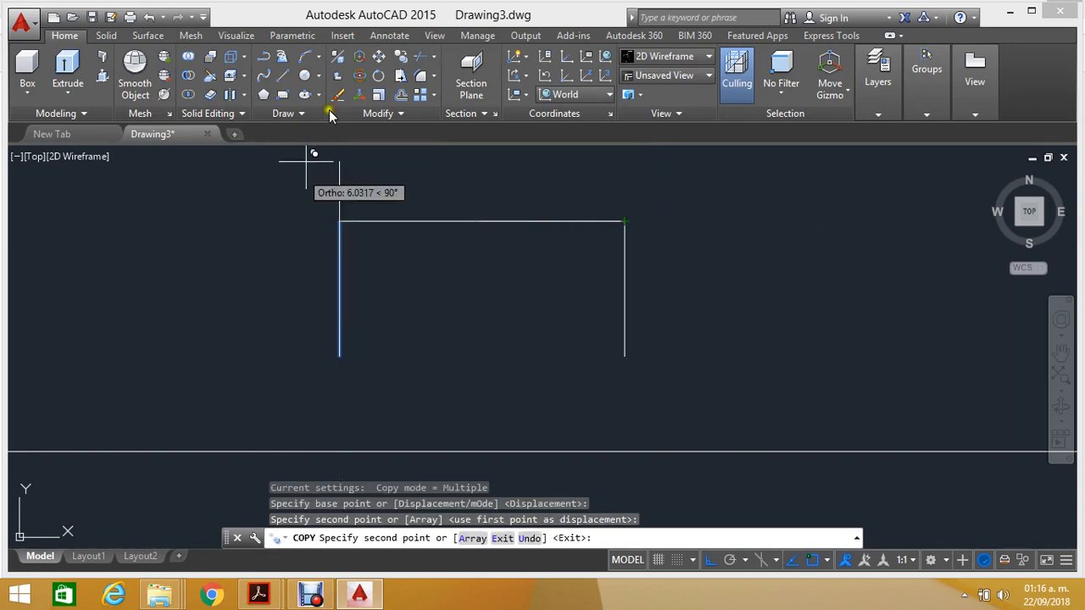
key(Escape)
Step: Copy the 42 horizontal line down to the lower end of the 20 vertical line, closing the box
click(396, 115)
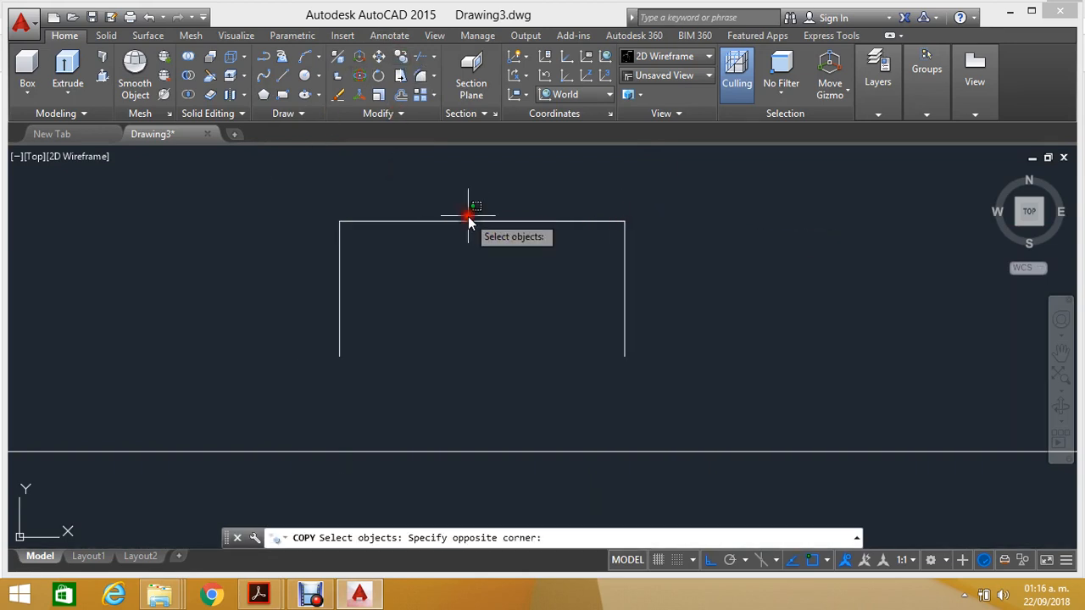
click(469, 214)
click(428, 242)
key(Return)
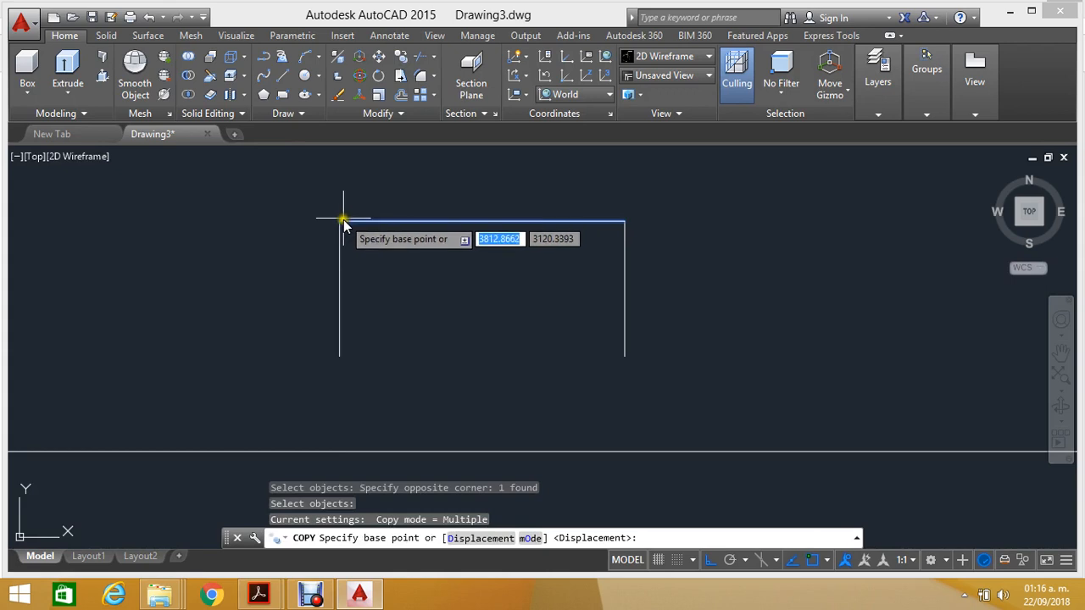
click(340, 221)
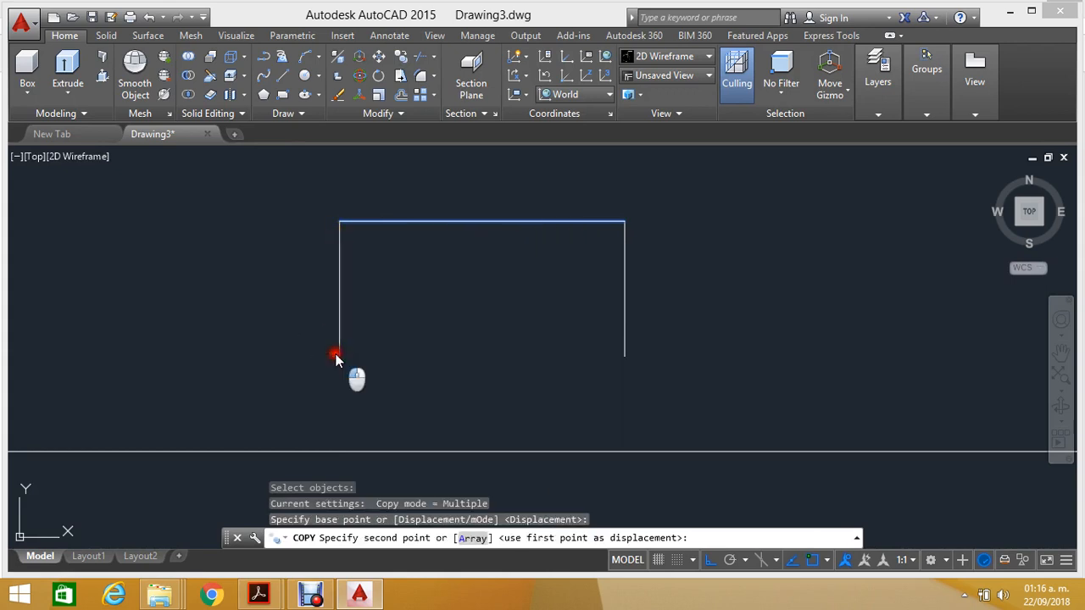
click(339, 356)
scroll(390, 237, down, 4)
key(Escape)
Step: Draw a 128 horizontal line from the box's upper-right corner to the outline's right side
scroll(514, 232, up, 2)
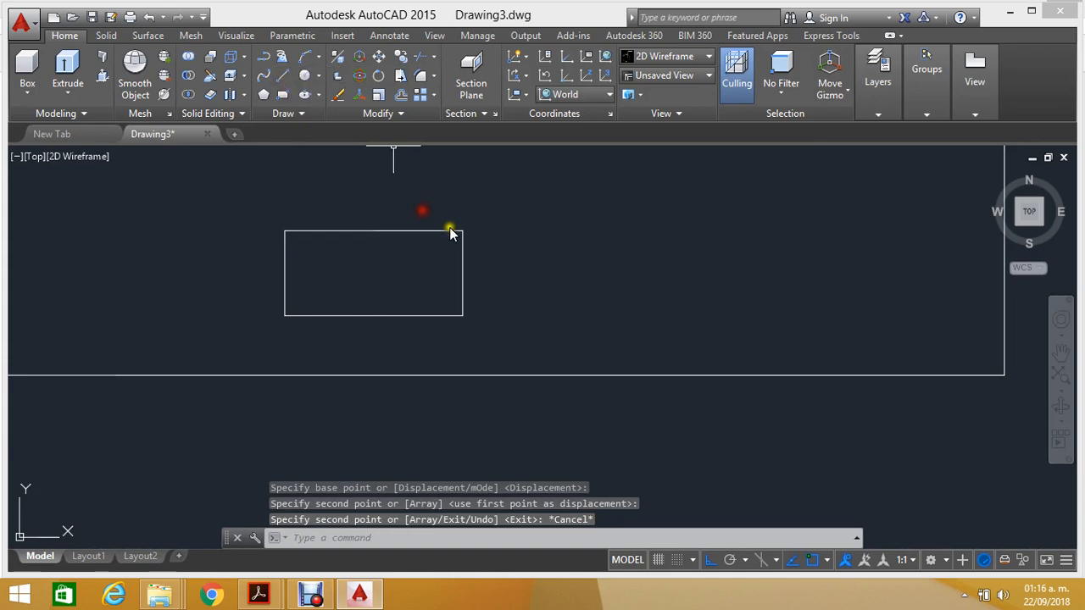
text(l)
key(Return)
click(463, 230)
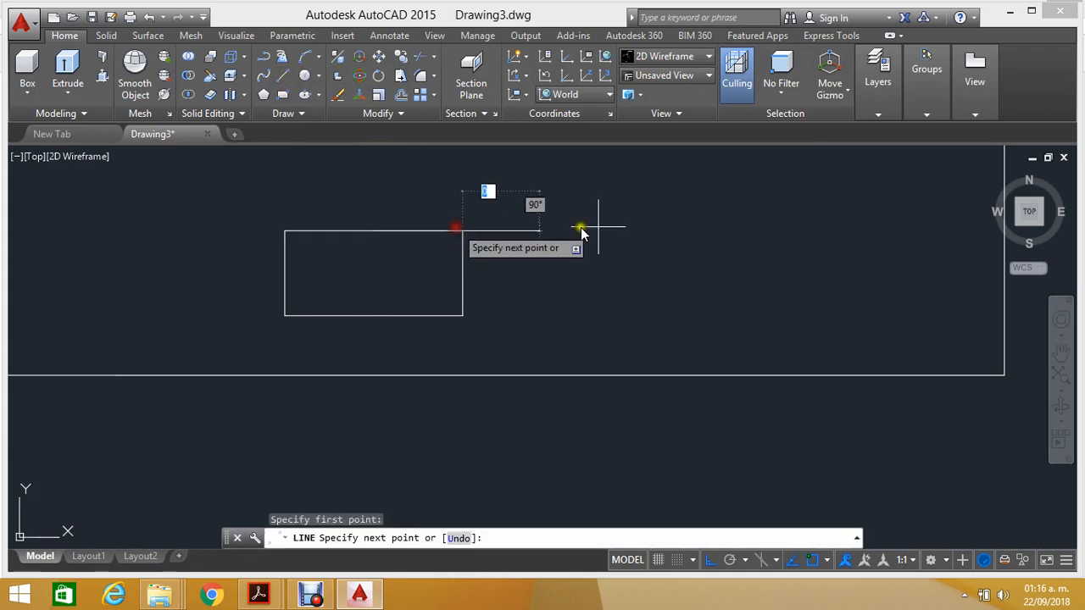
scroll(598, 217, down, 2)
scroll(844, 237, up, 4)
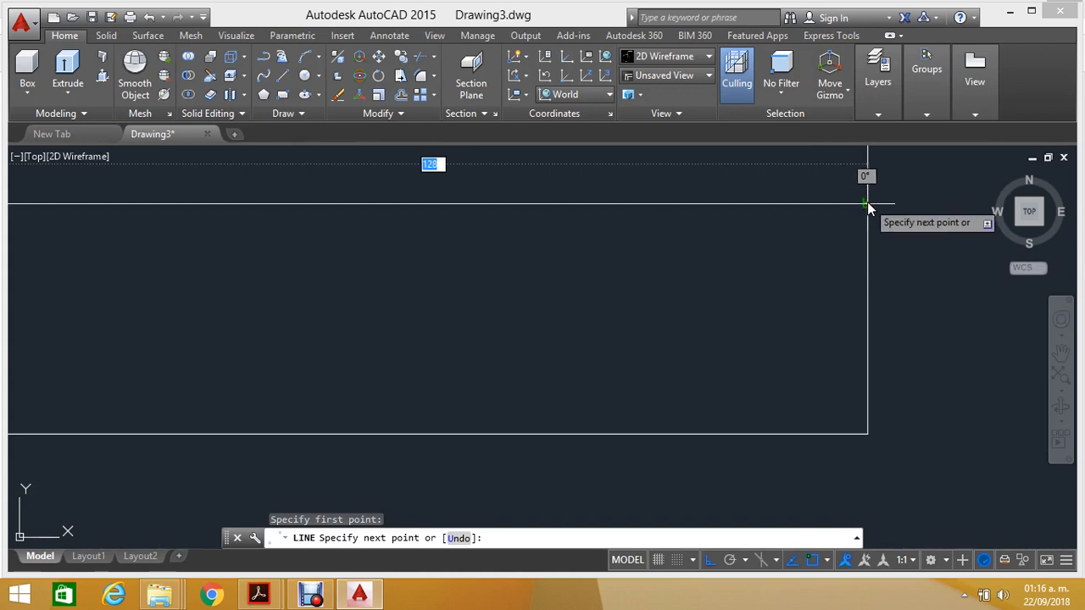
click(868, 207)
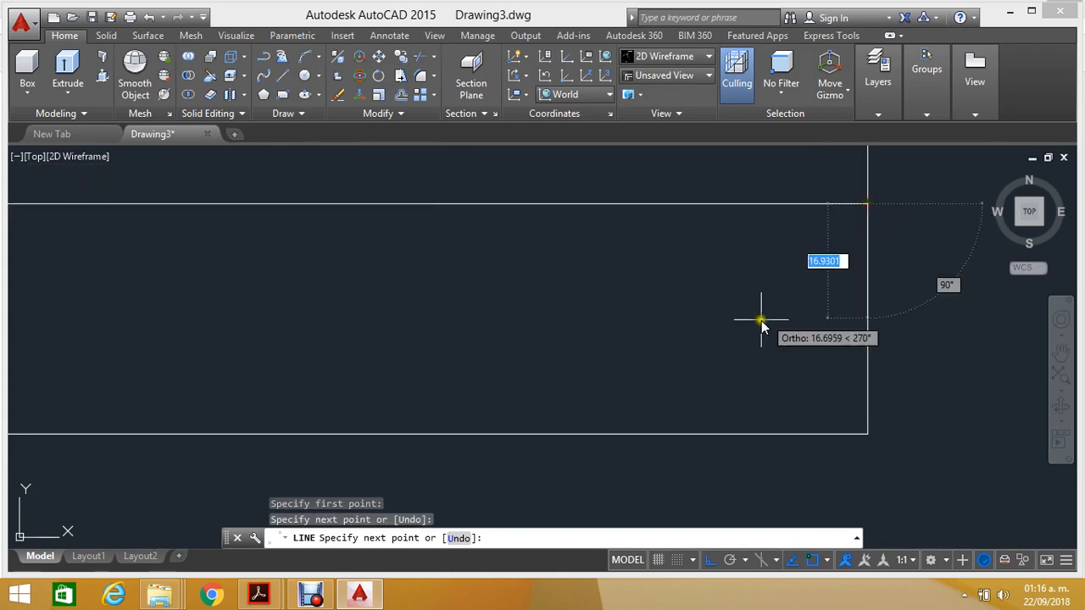
key(Escape)
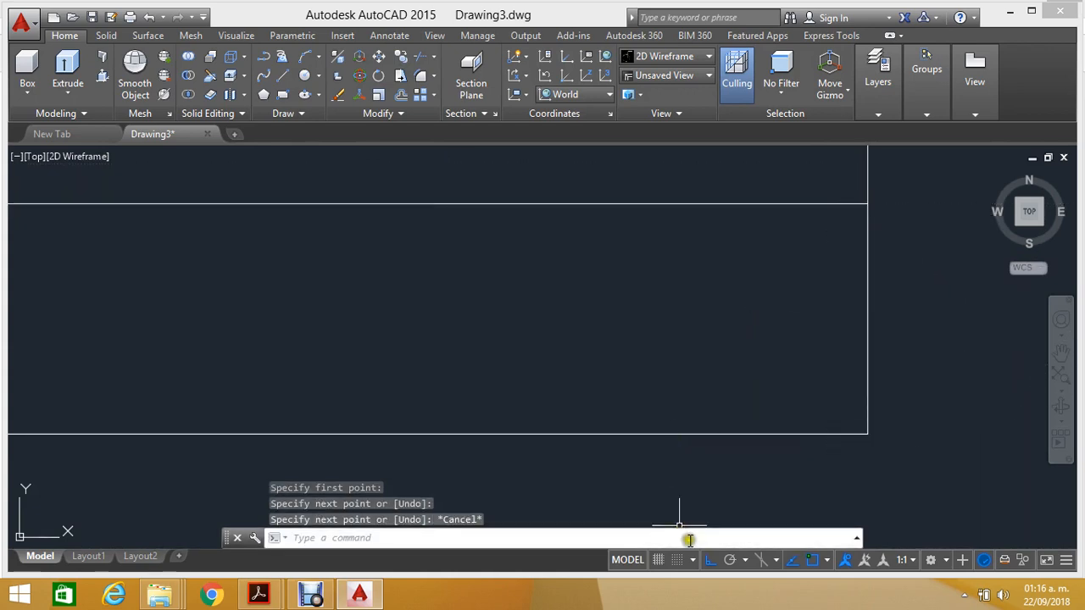
Step: Turn object snap off and try a horizontal line toward the outline's right side
click(815, 560)
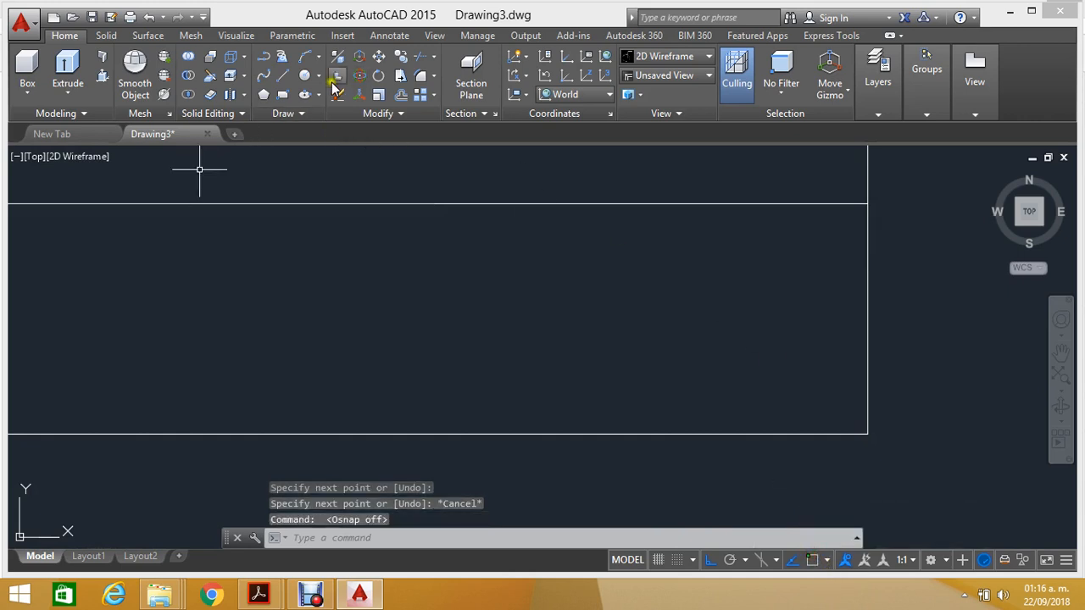
click(283, 77)
click(541, 350)
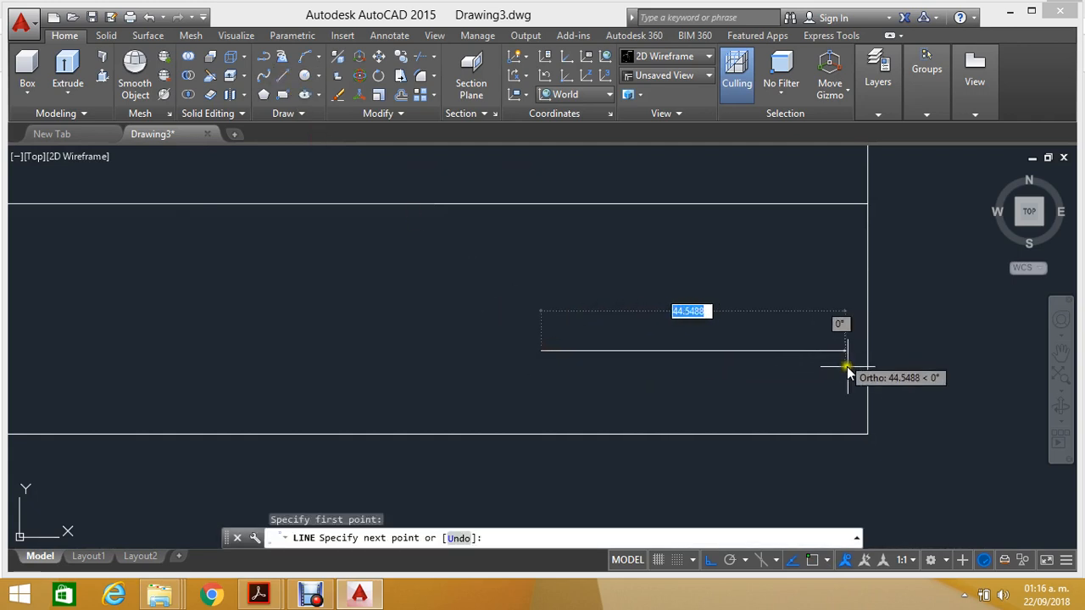
key(Escape)
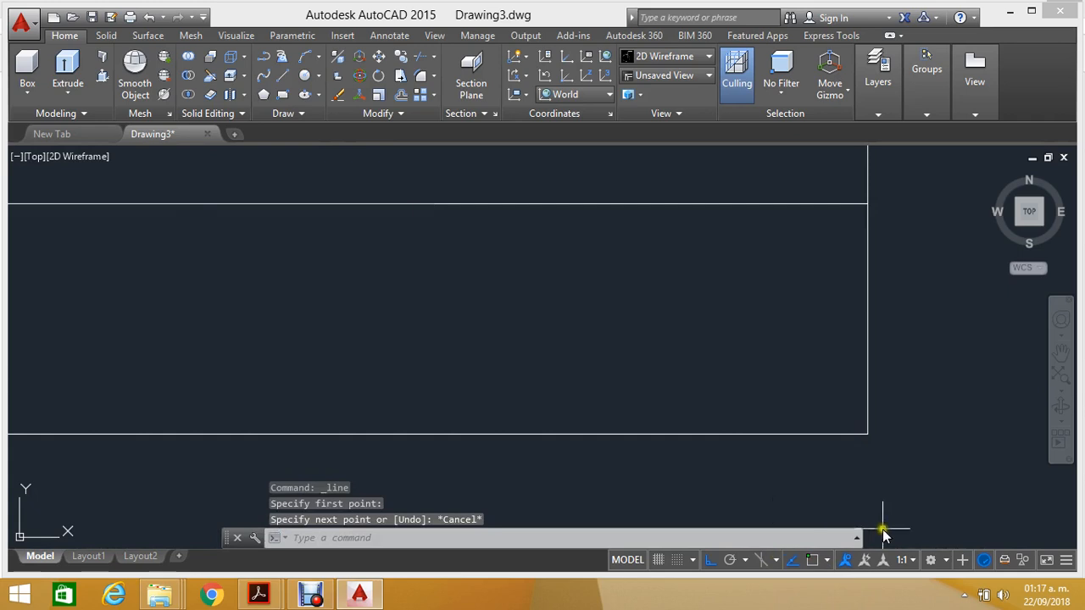
Step: Turn object snap back on and try another horizontal line toward the outline's right side
click(830, 562)
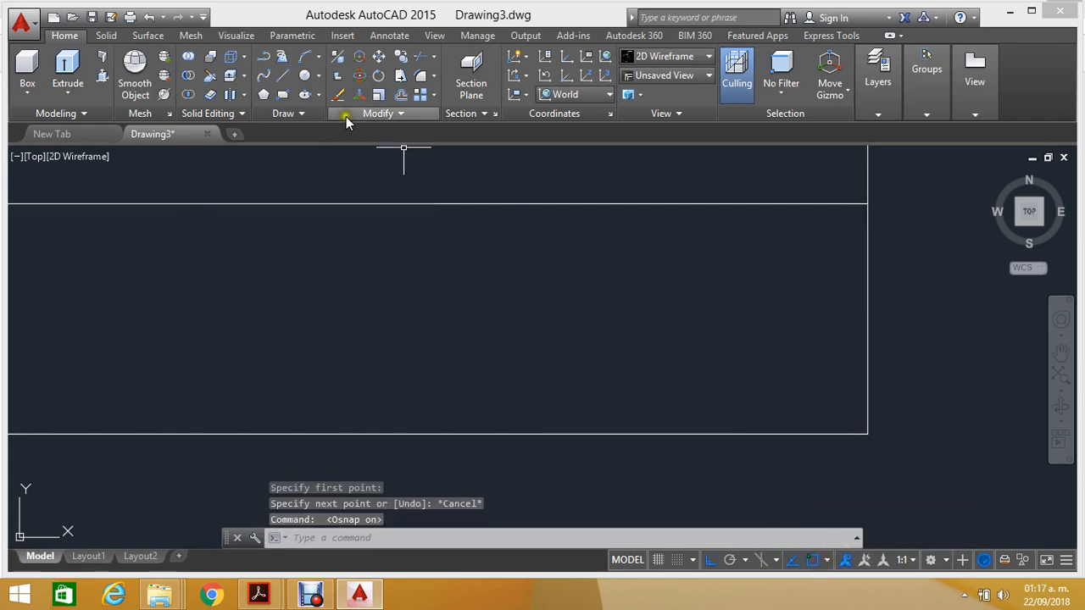
click(283, 79)
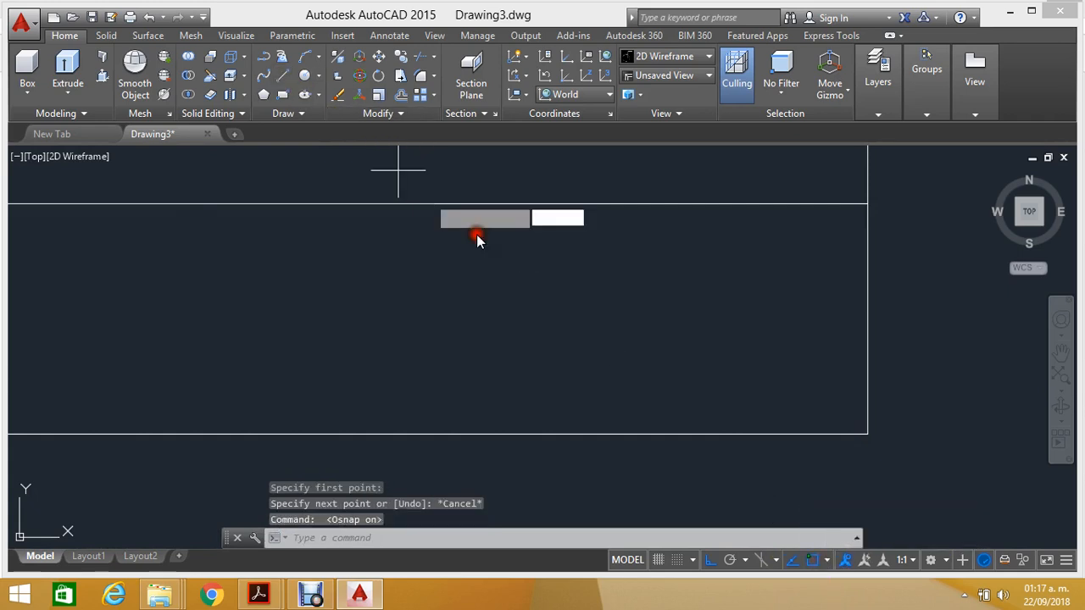
click(552, 327)
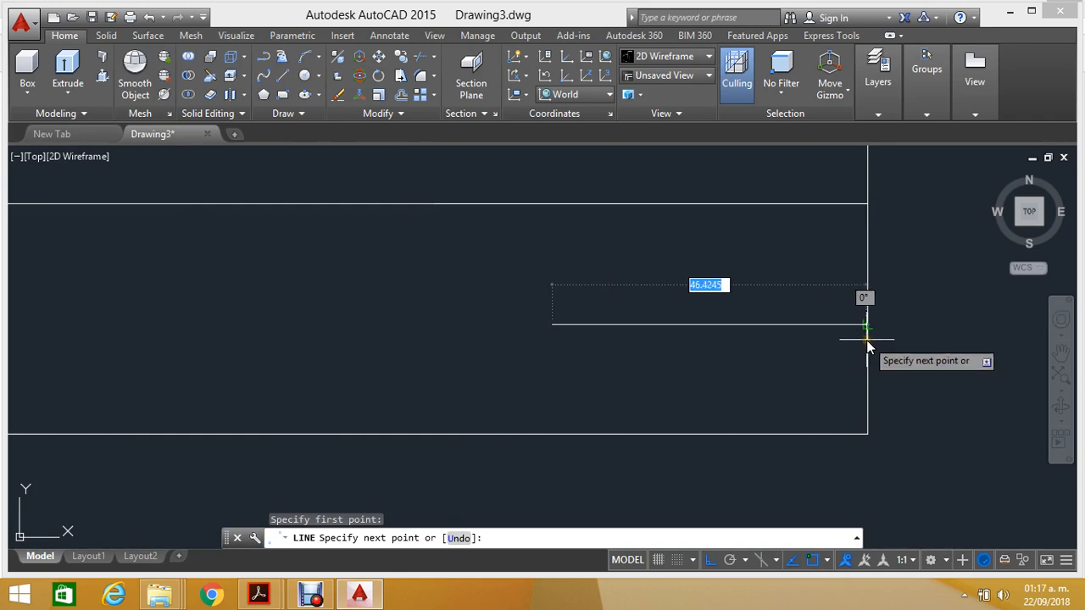
key(Escape)
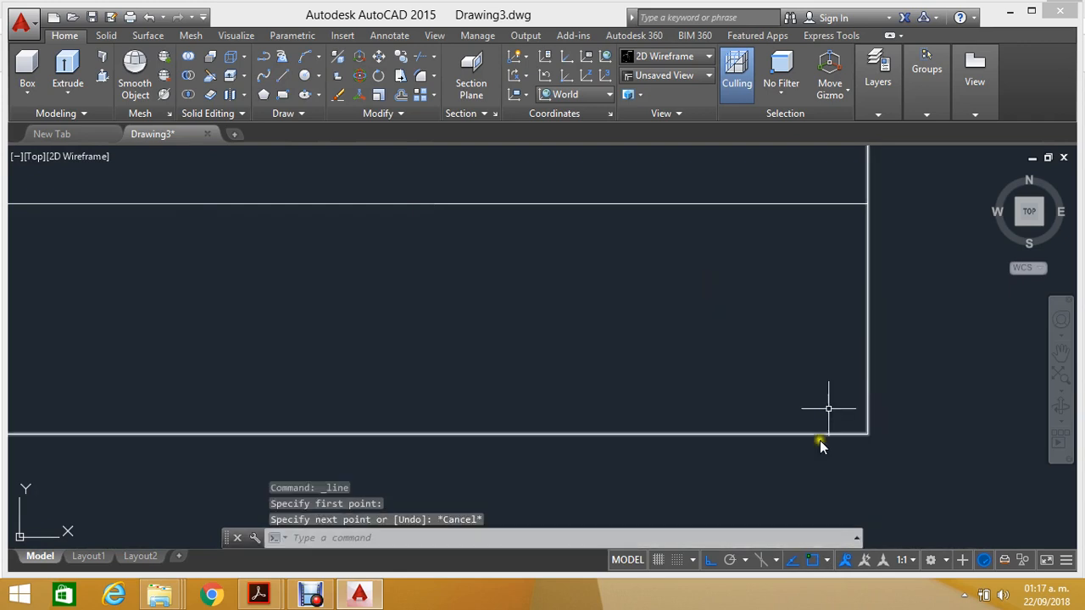
Step: Examine which object snap modes are enabled
click(828, 565)
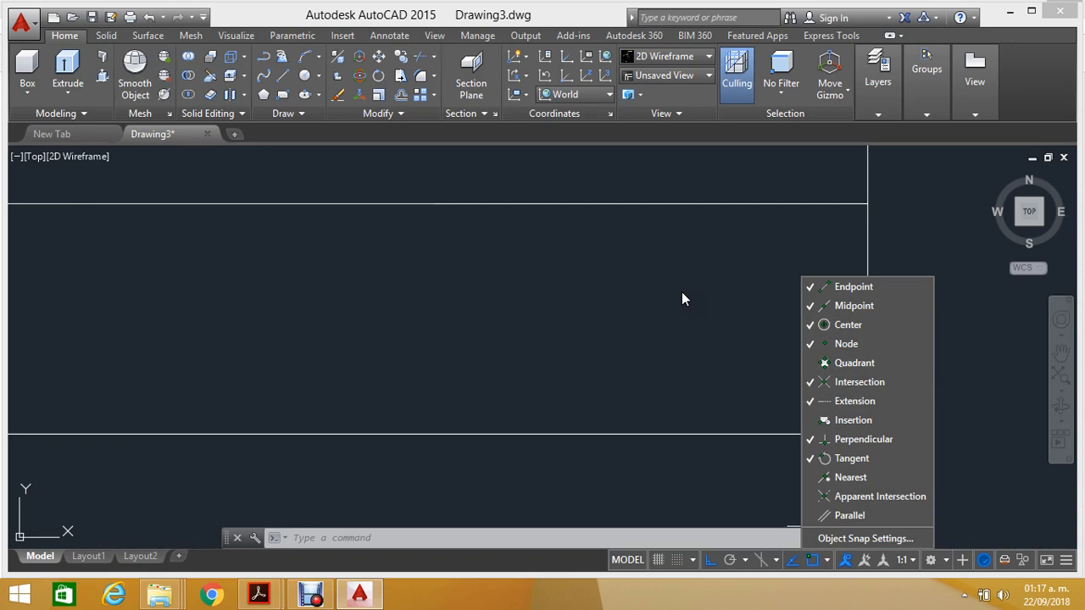
key(Escape)
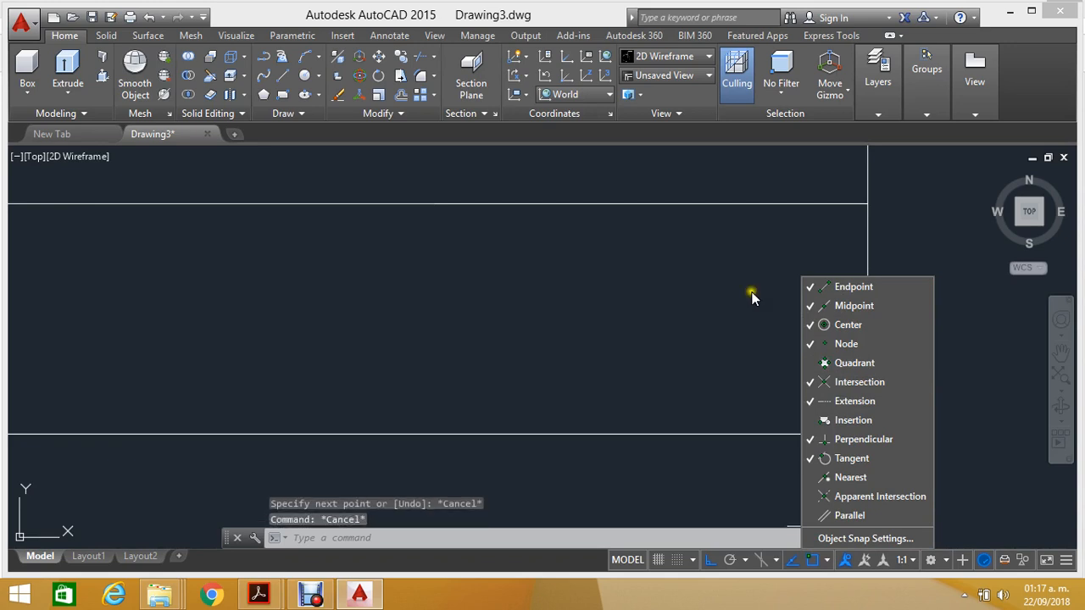
click(699, 289)
Step: Draw a vertical line from the 42 by 20 box's lower-left corner down to the outline's bottom side
scroll(700, 285, down, 3)
scroll(659, 301, up, 2)
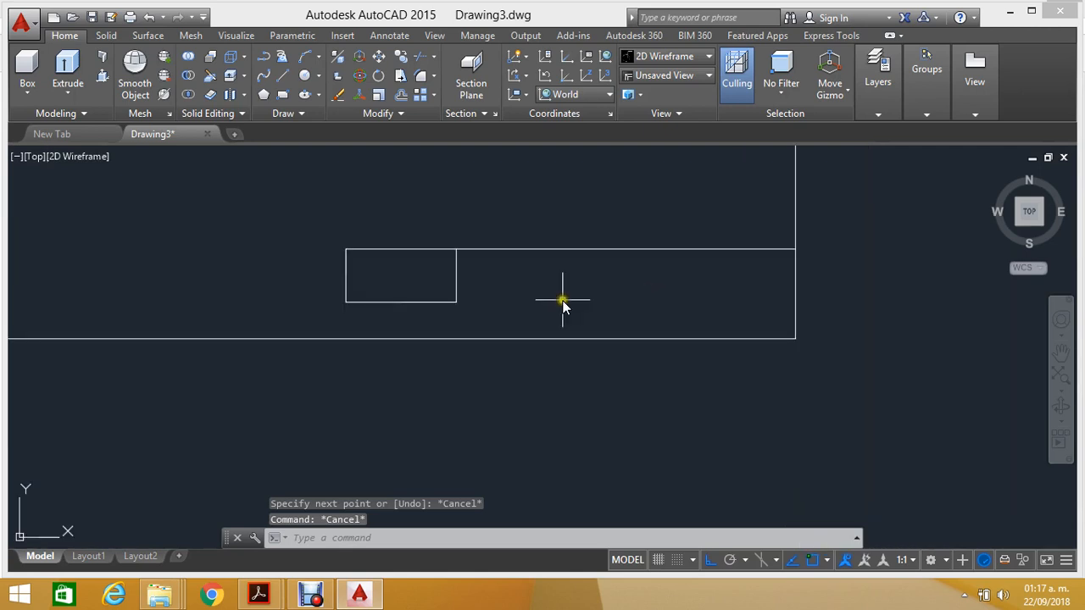
scroll(403, 298, up, 2)
scroll(290, 151, up, 2)
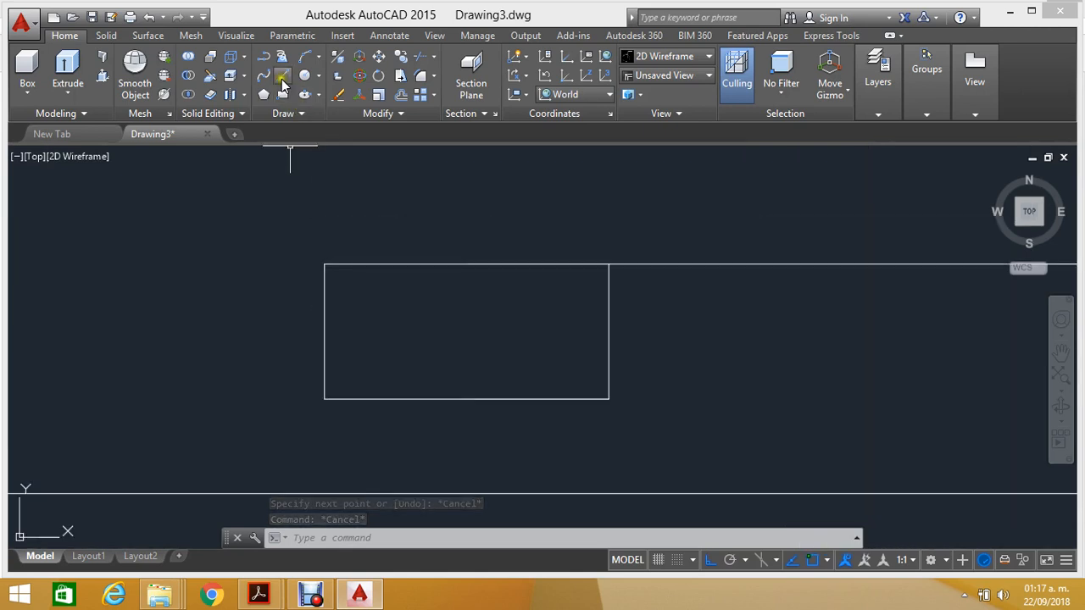
click(284, 81)
scroll(382, 290, down, 2)
scroll(364, 331, up, 2)
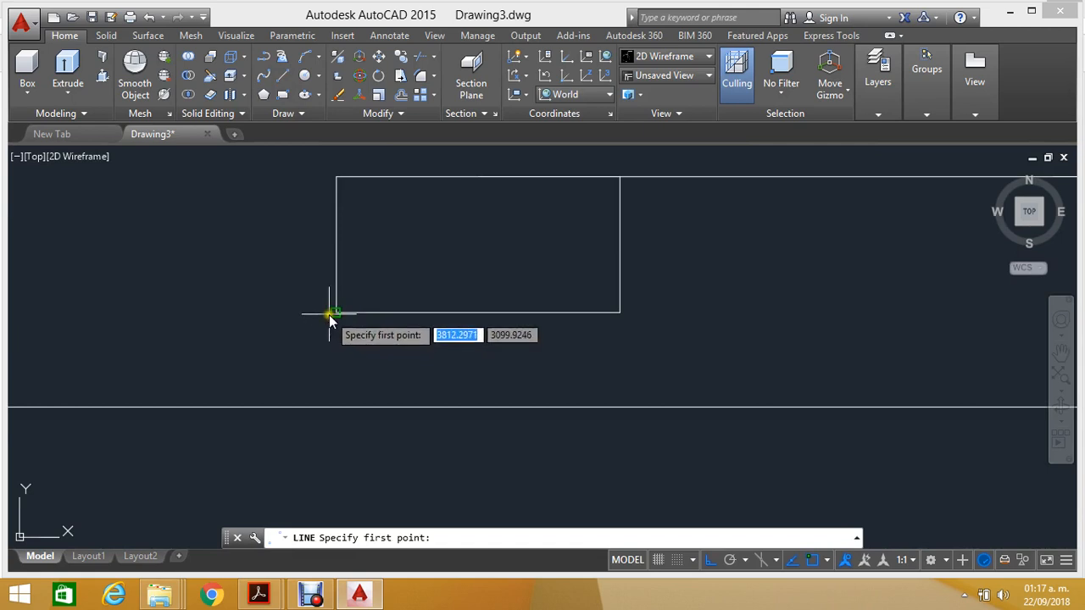
click(334, 315)
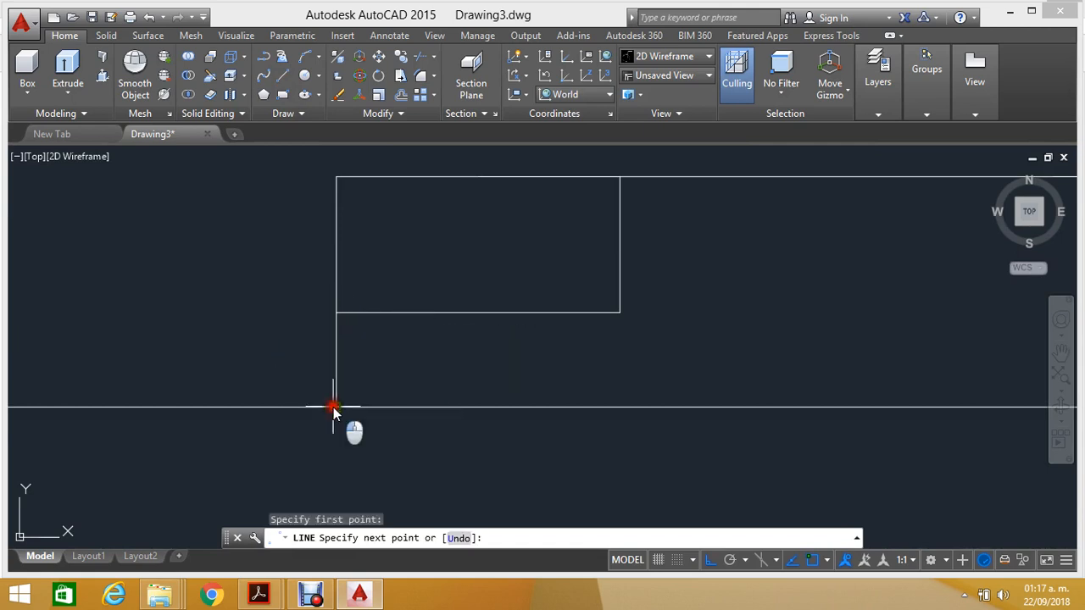
scroll(350, 334, down, 2)
key(Escape)
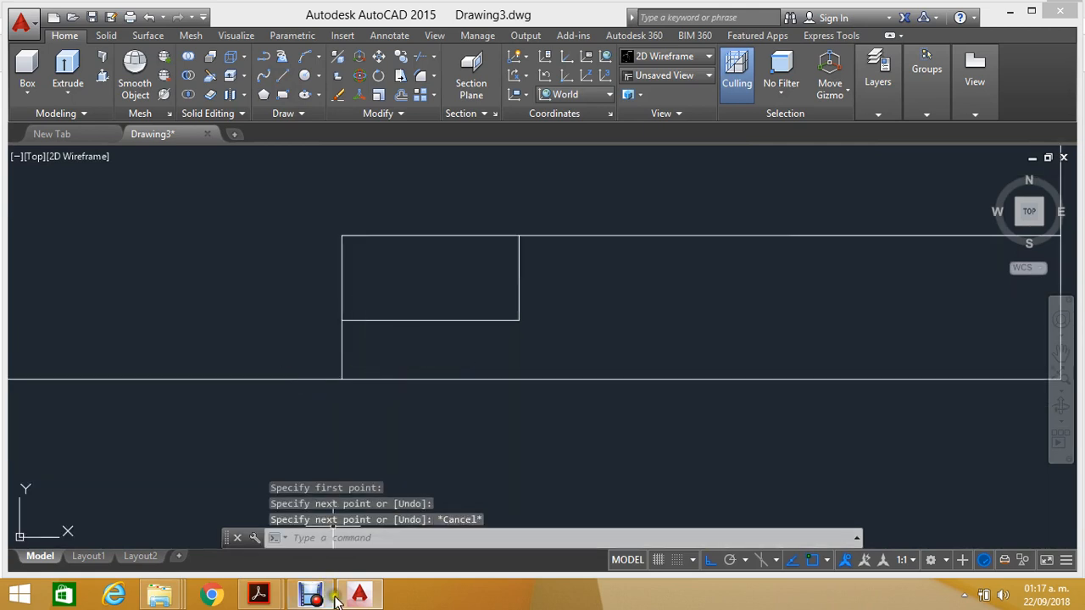
Step: Consult the title block dimensions in the Acrobat PDF, and in AutoCAD draw a 48 line rightward from the box's lower-right corner
mouse_move(258, 594)
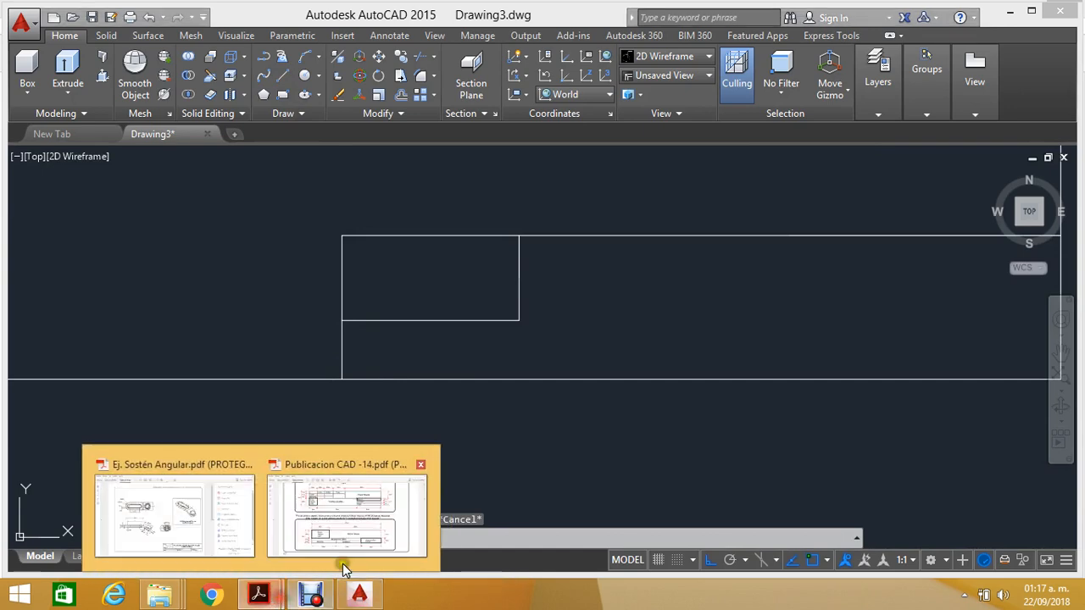
click(363, 553)
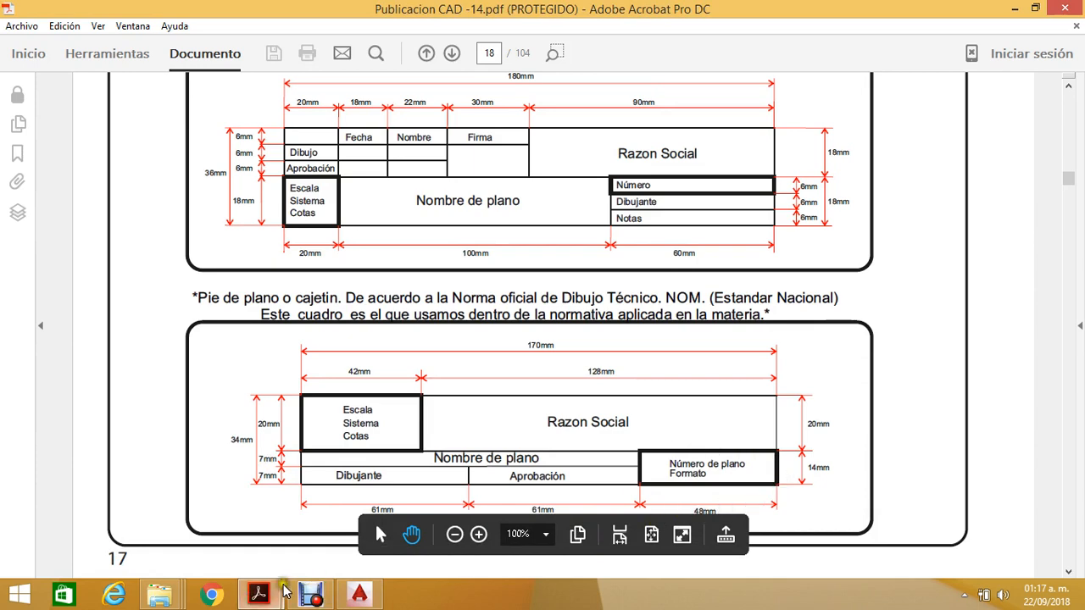
click(359, 594)
mouse_move(597, 266)
middle_down()
mouse_move(274, 250)
mouse_move(343, 266)
middle_up()
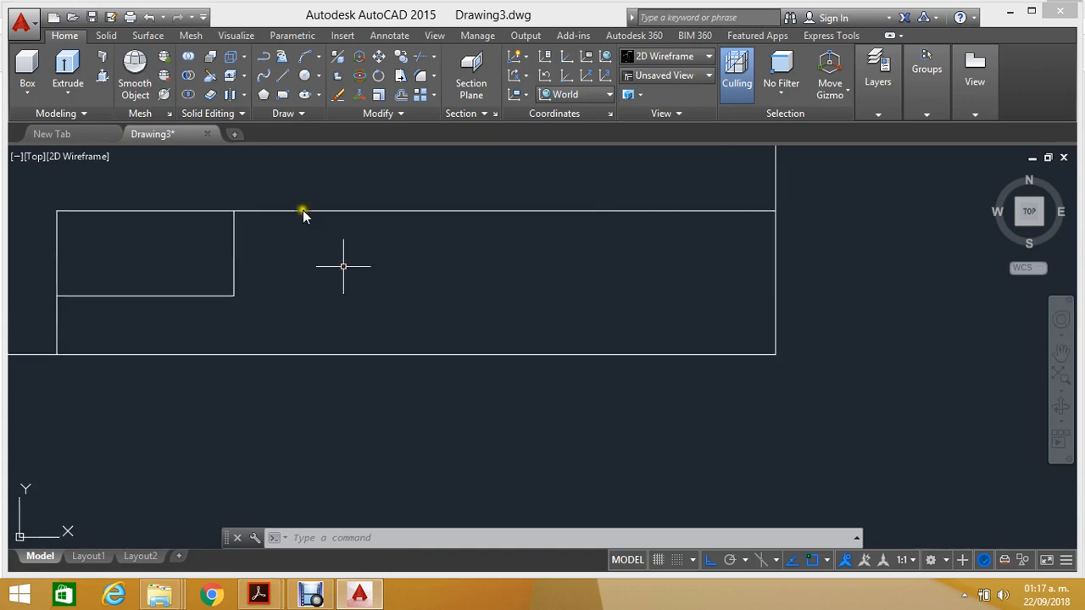
click(278, 81)
click(236, 297)
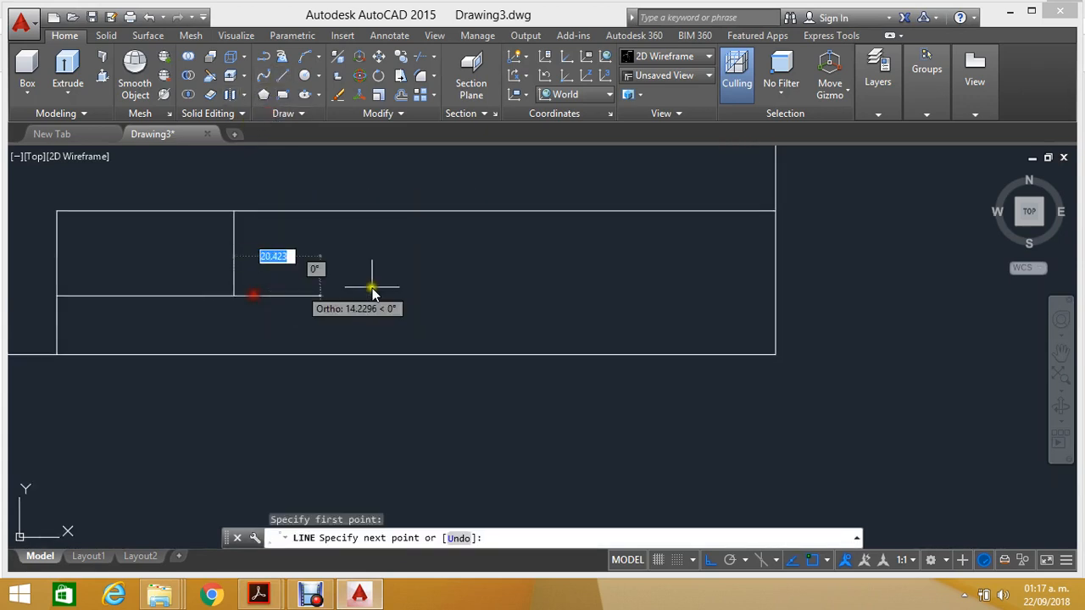
text(48)
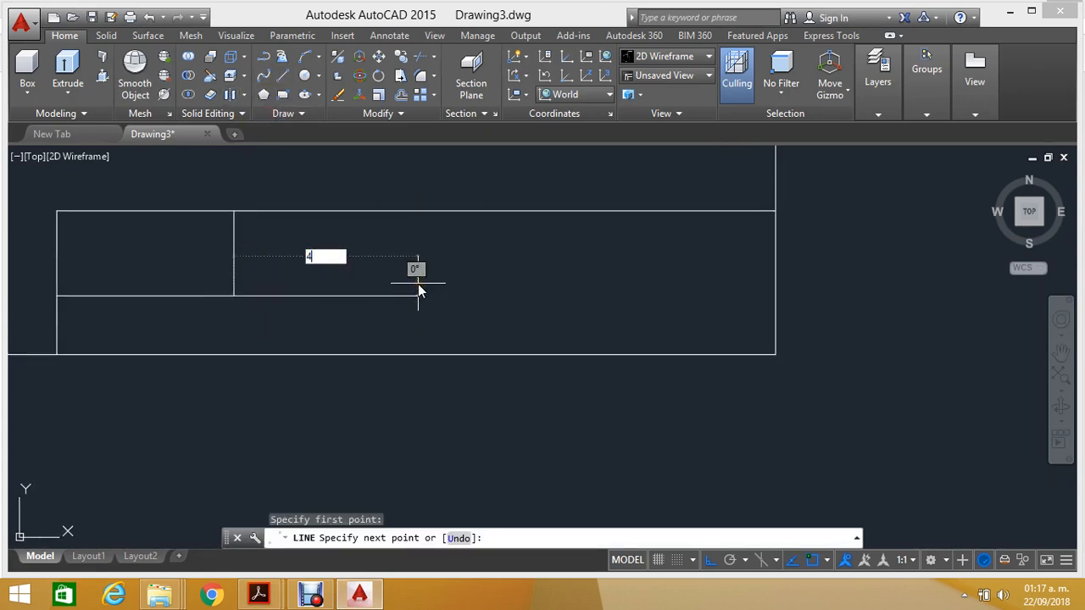
key(Return)
key(Escape)
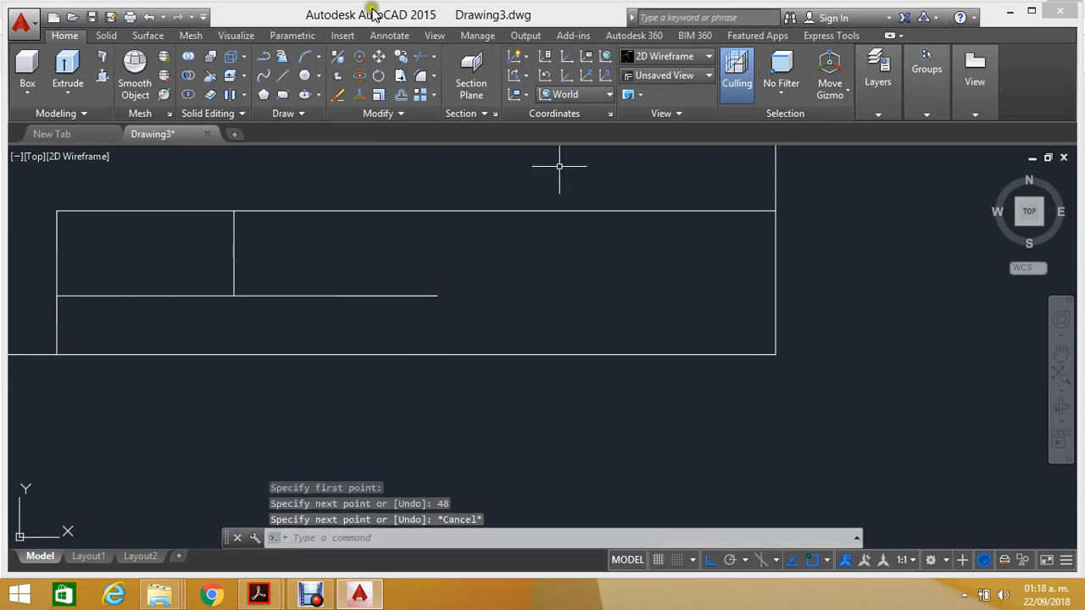
Step: Move the 48 line horizontally by its right endpoint until it meets the right-hand outline's right side
click(379, 57)
click(397, 260)
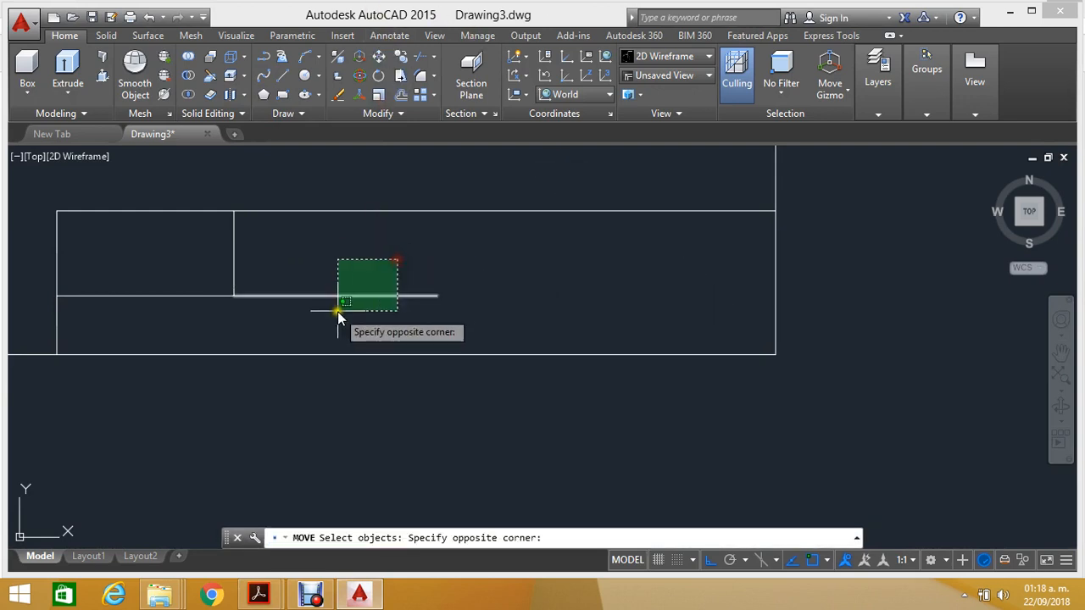
click(337, 311)
right_click(388, 309)
click(437, 296)
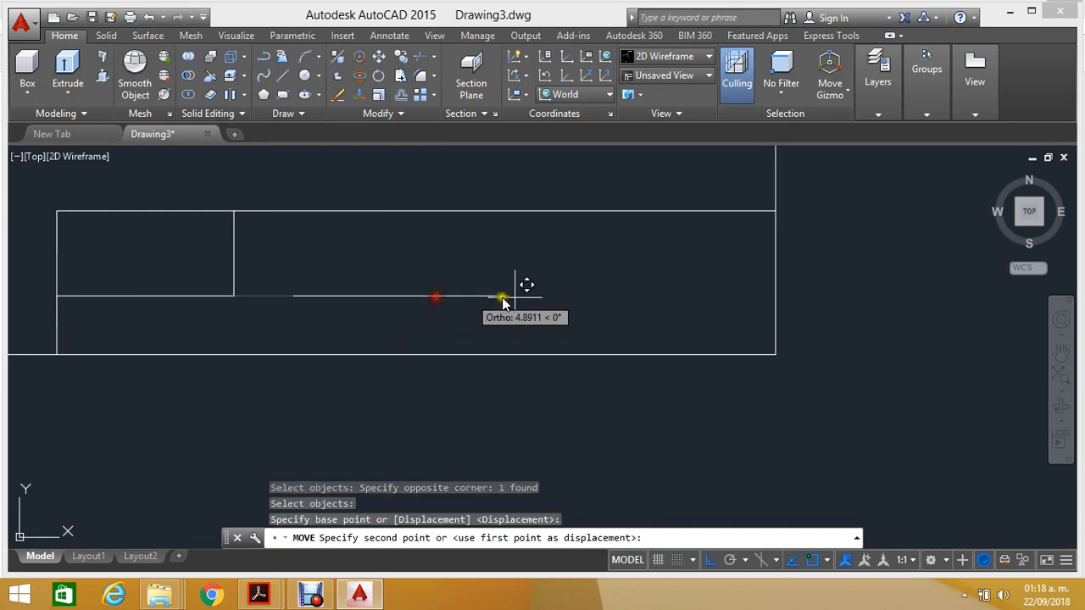
click(771, 297)
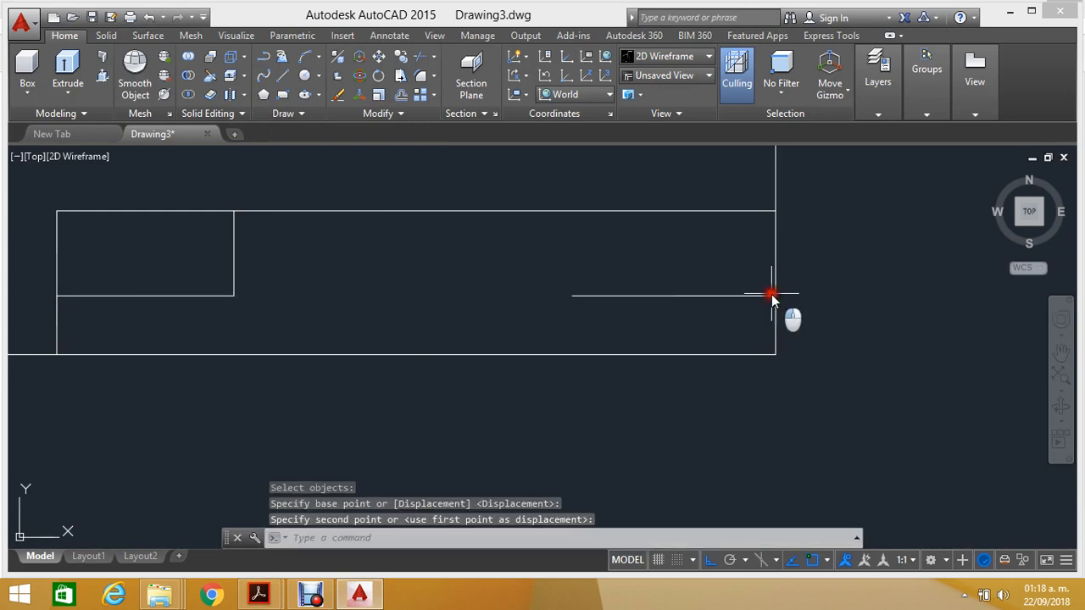
key(Escape)
Step: Draw a vertical line from the moved 48 line's left endpoint down to the outline's bottom side
click(282, 77)
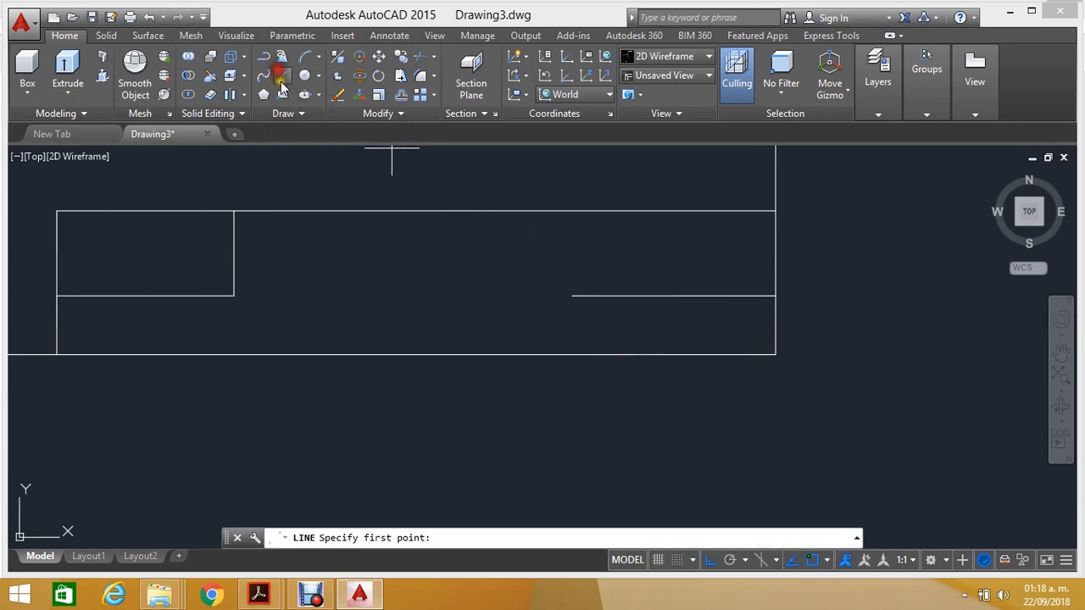
click(572, 296)
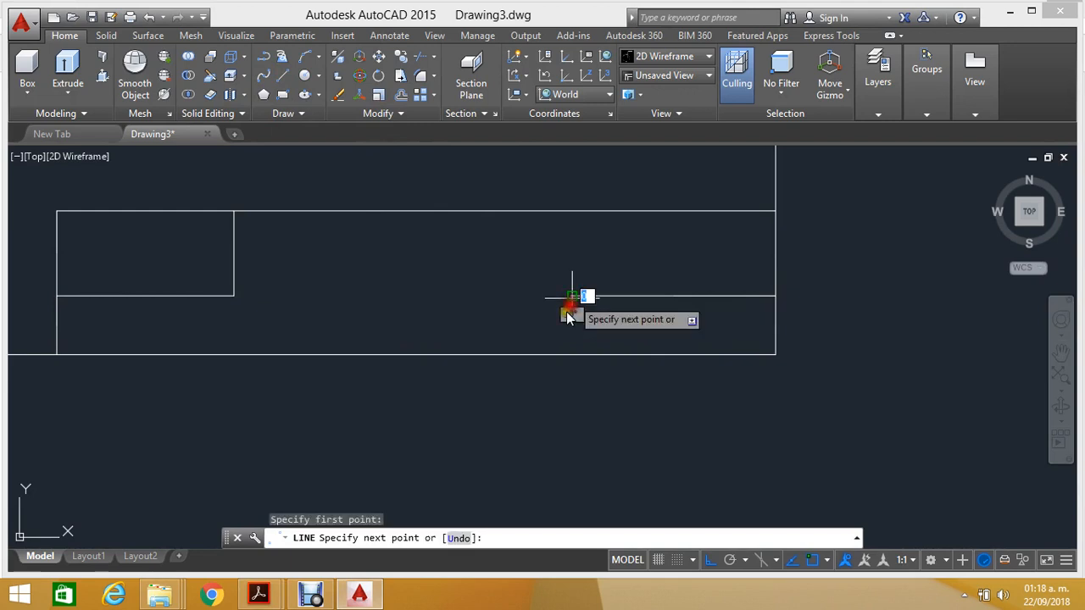
click(570, 355)
scroll(632, 293, down, 2)
scroll(632, 297, down, 3)
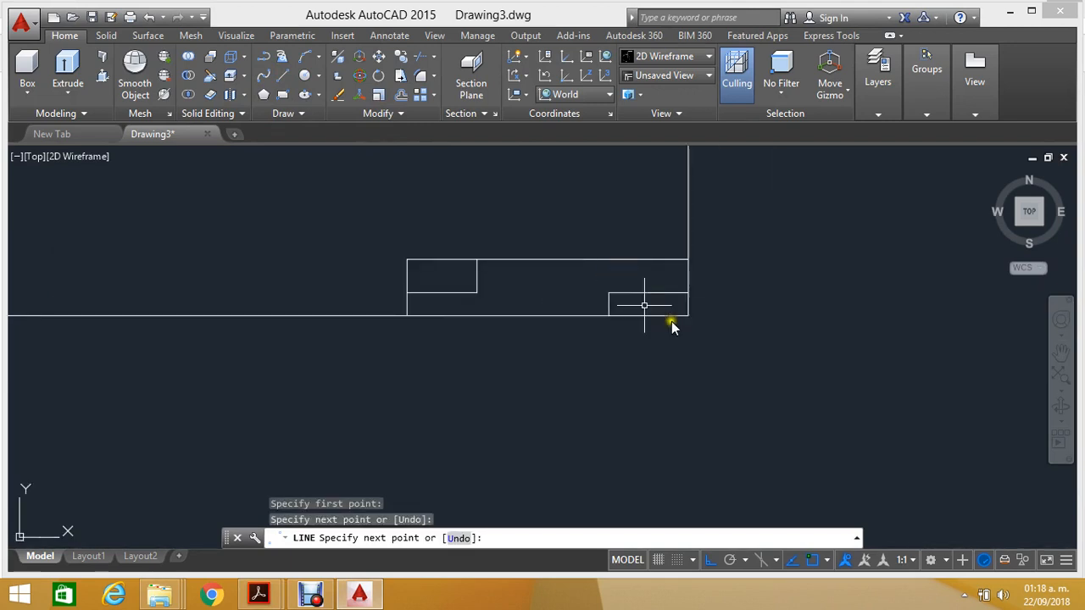
key(Escape)
Step: Trace the lower-right cell's bottom and right sides with lines from its lower-left corner to its upper-right corner
scroll(678, 314, up, 5)
scroll(534, 212, up, 2)
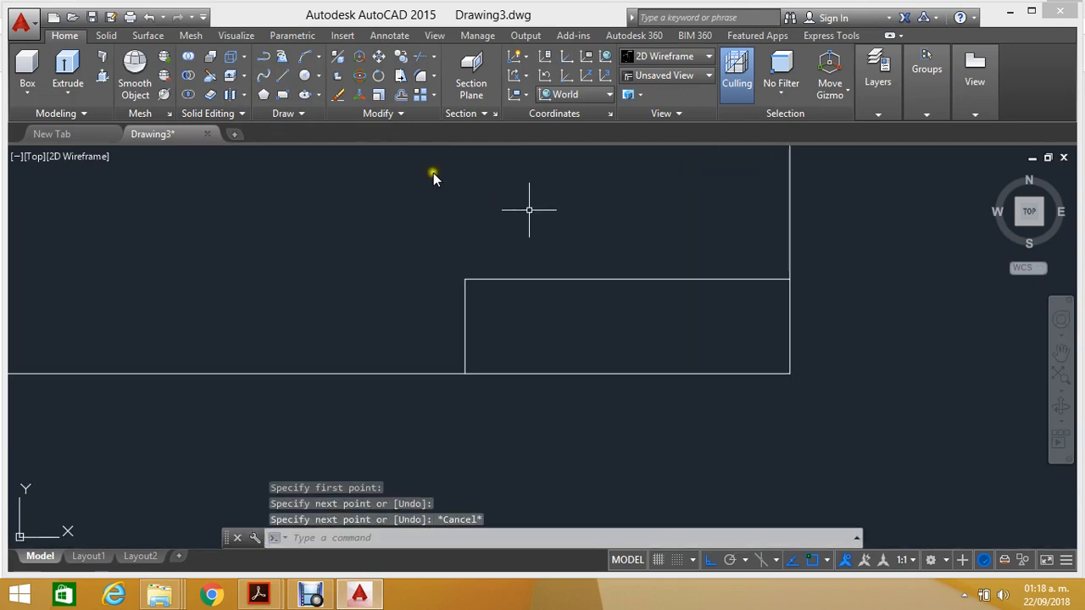
click(287, 83)
click(465, 374)
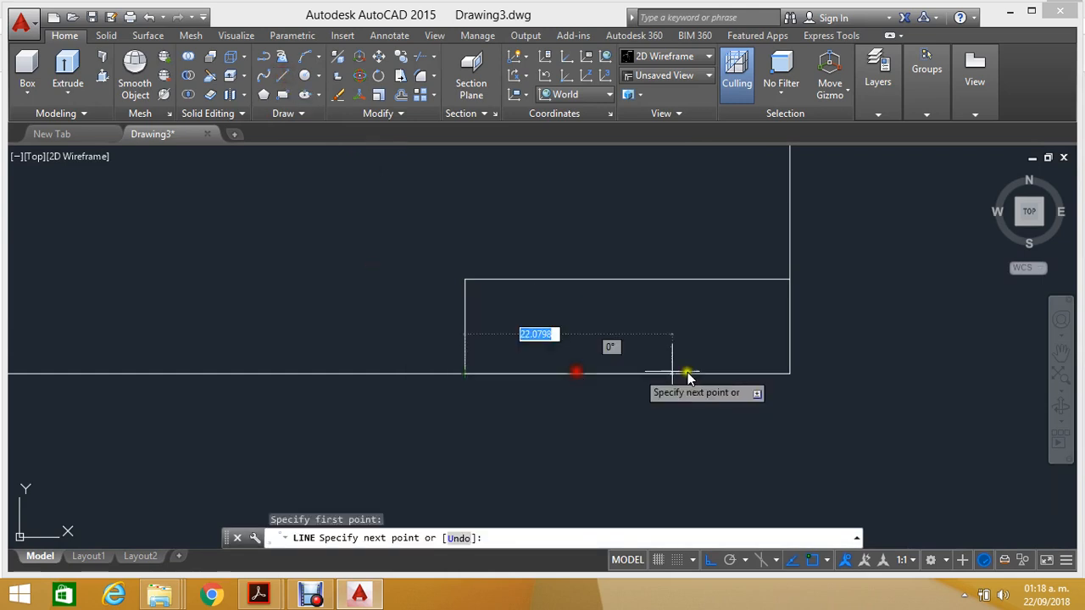
click(785, 375)
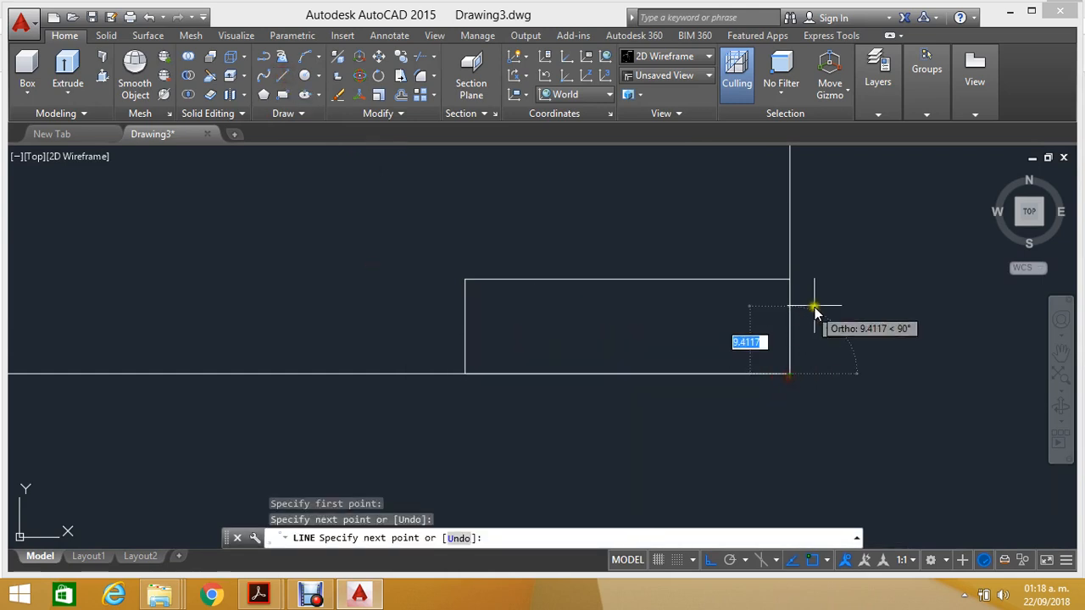
click(789, 281)
scroll(753, 271, down, 6)
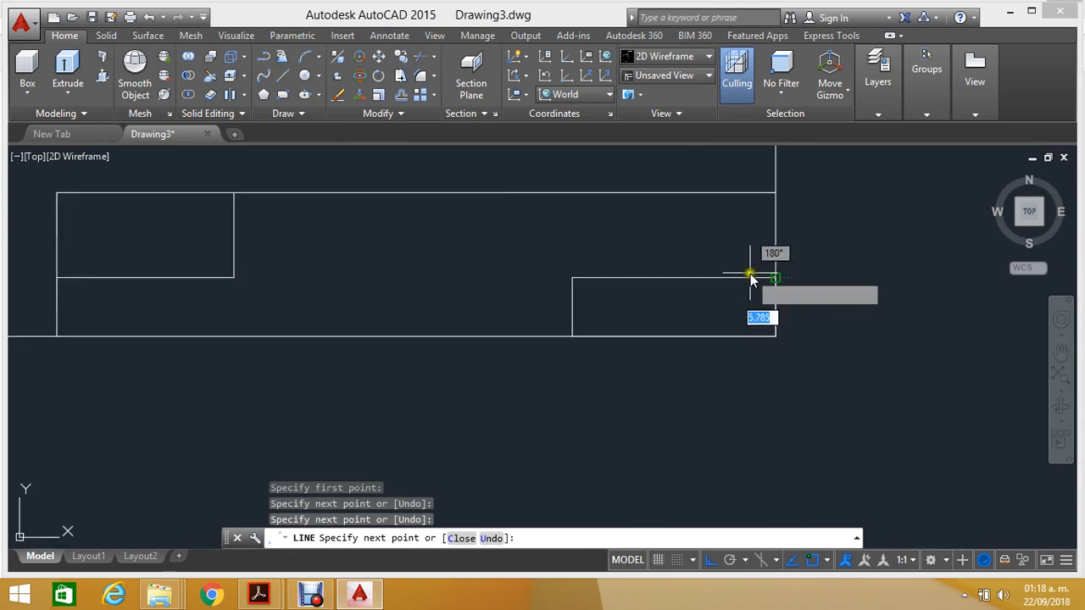
key(Escape)
Step: Draw a horizontal line from the 42 by 20 box's lower-right corner to the lower-right cell's upper-left corner
scroll(673, 237, up, 3)
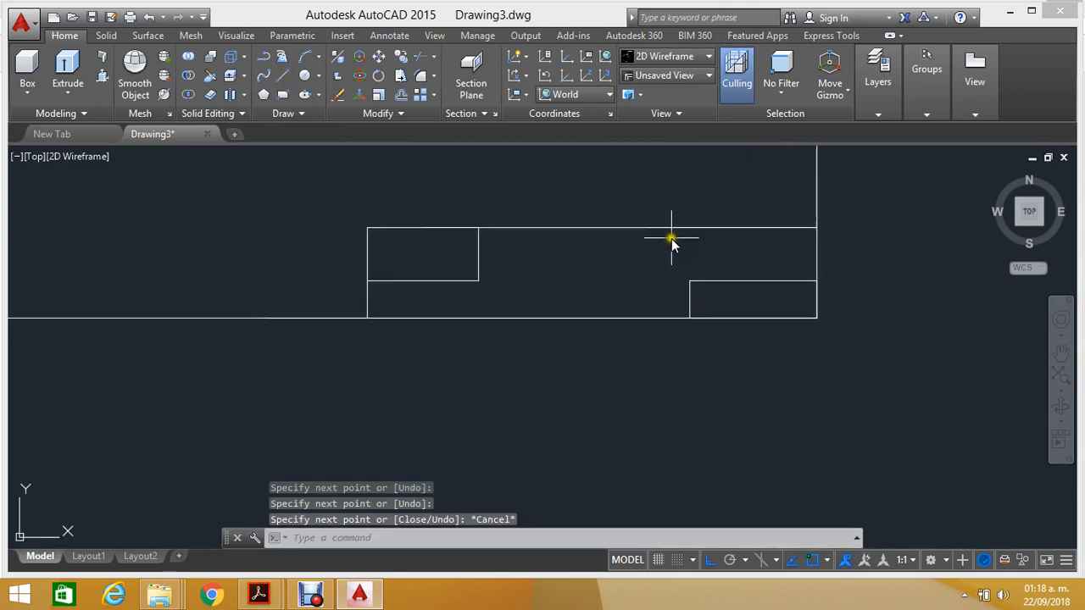
scroll(373, 284, up, 1)
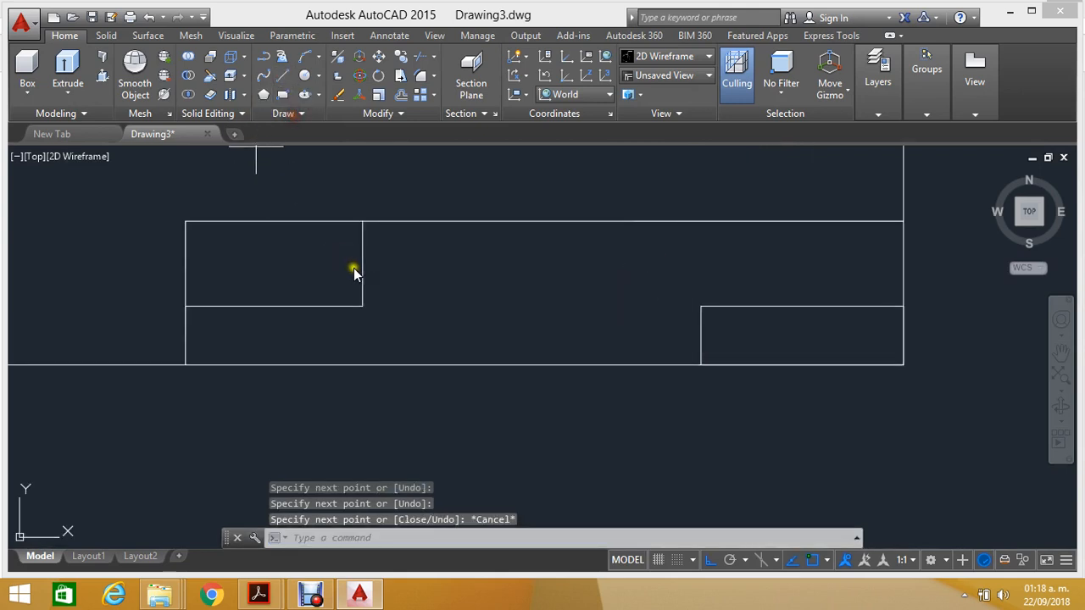
key(Return)
click(363, 306)
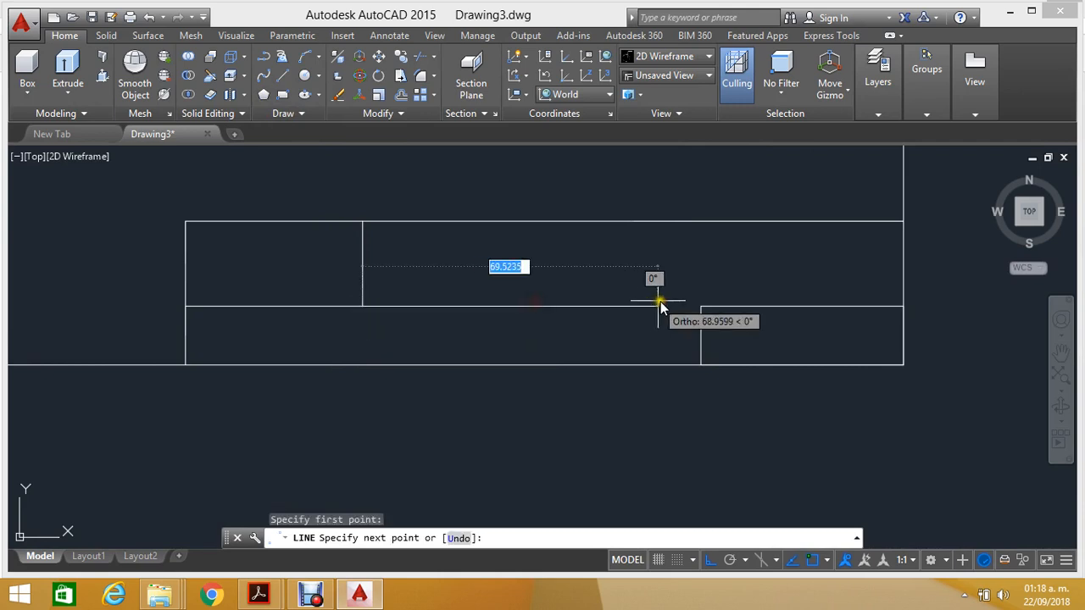
click(700, 305)
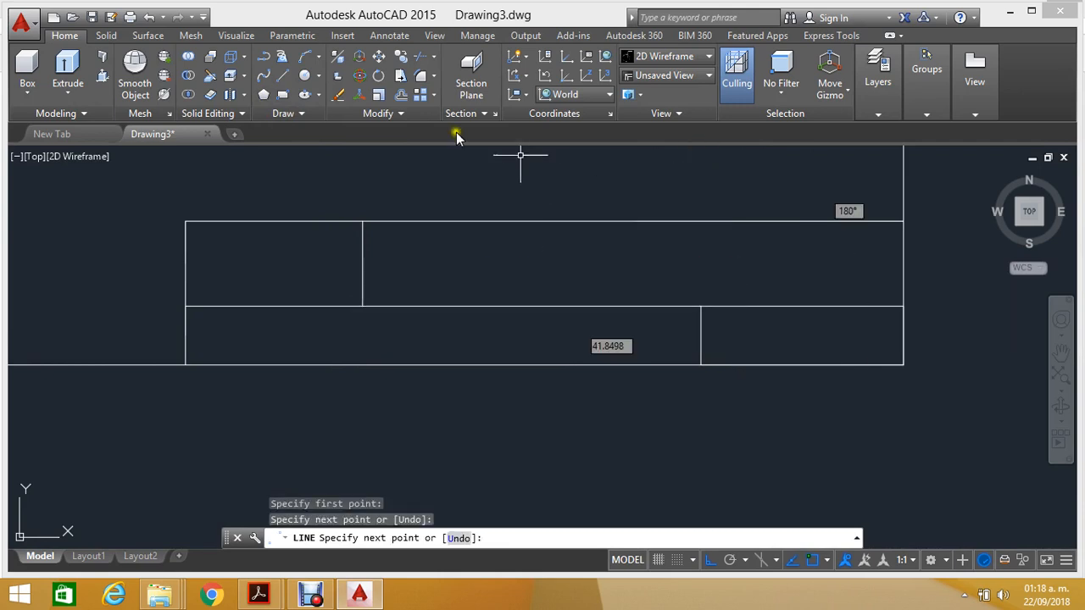
key(Escape)
Step: Split the long lower-left cell with a horizontal line from its left side's midpoint to the lower-right cell's left side
click(282, 76)
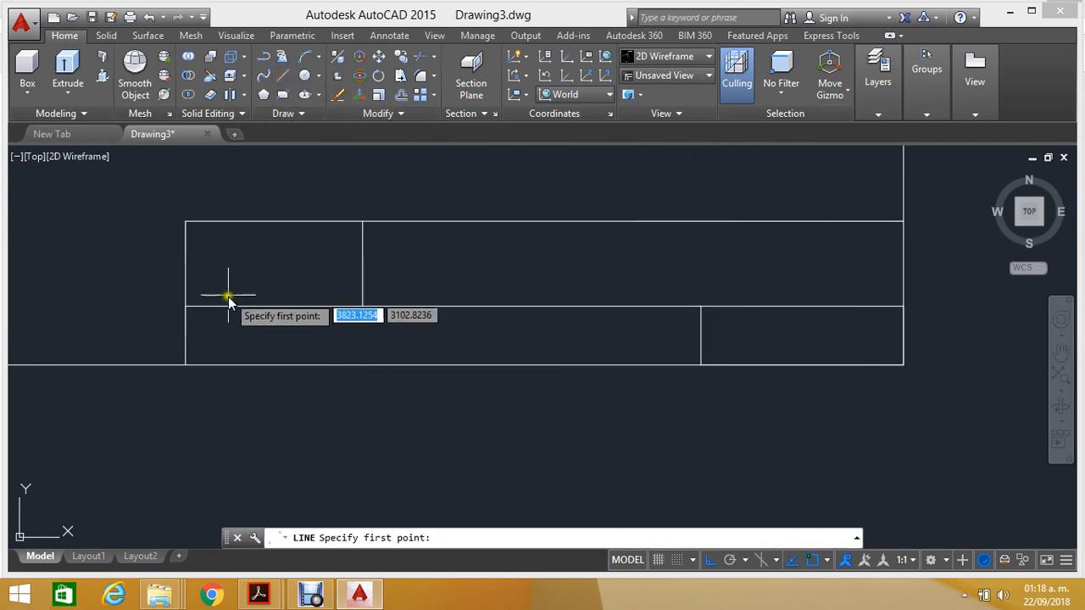
click(188, 336)
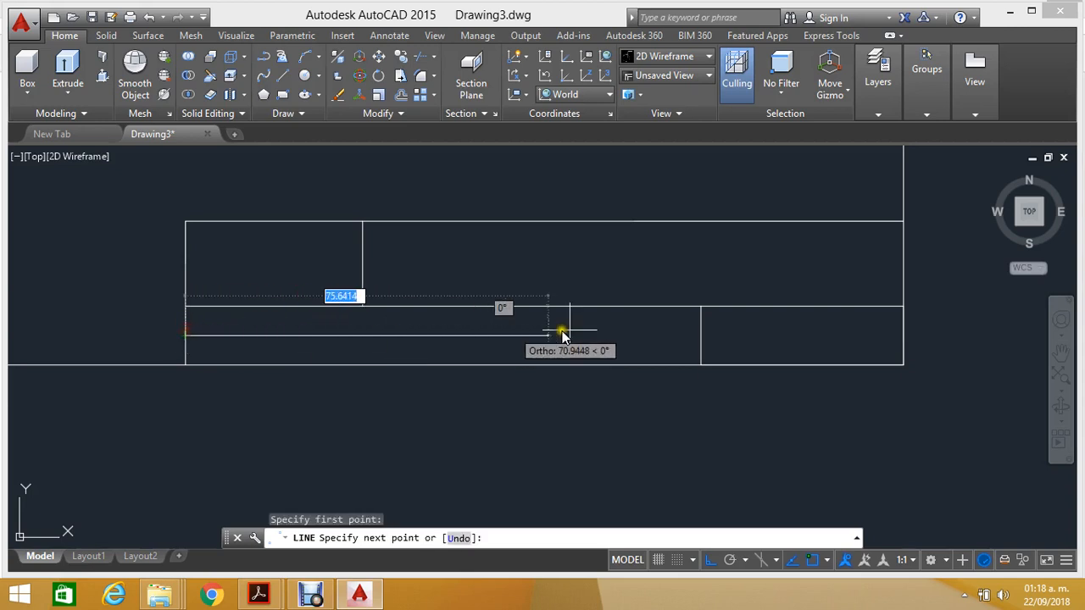
click(701, 336)
scroll(707, 339, down, 6)
key(Escape)
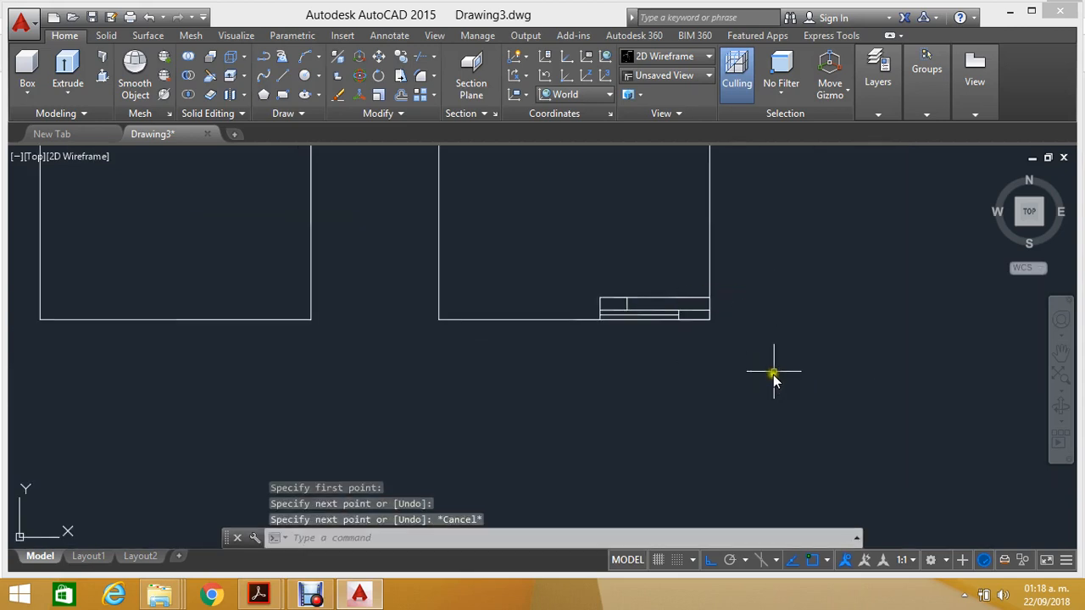
Step: Move all title block lines horizontally to the right, out of the outline, using the outline's lower-right corner as base point
middle_drag(651, 302, 565, 358)
scroll(496, 309, up, 2)
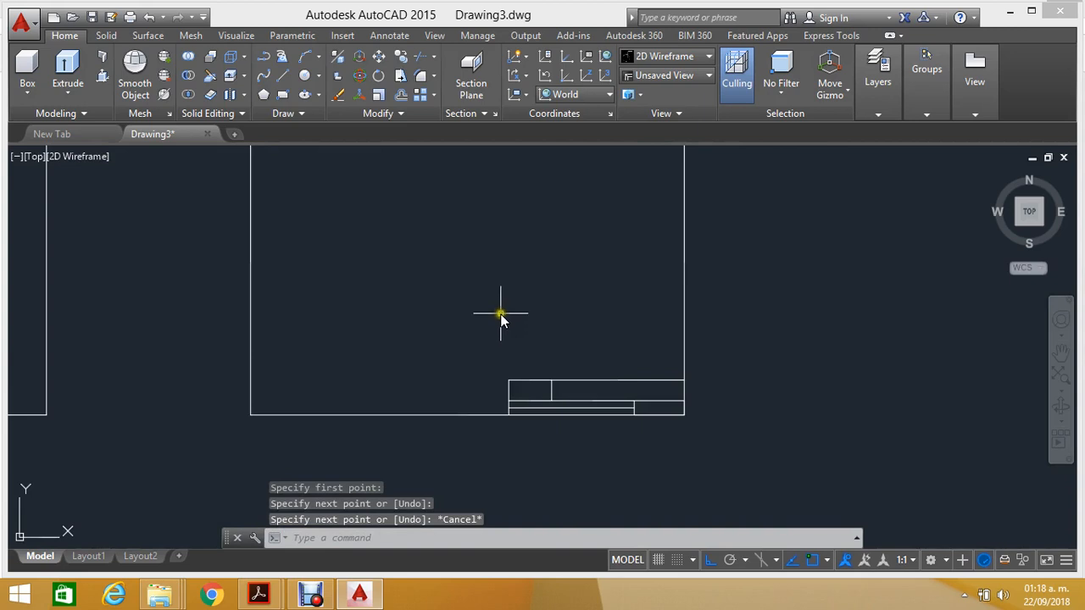
scroll(500, 315, down, 2)
scroll(560, 335, up, 4)
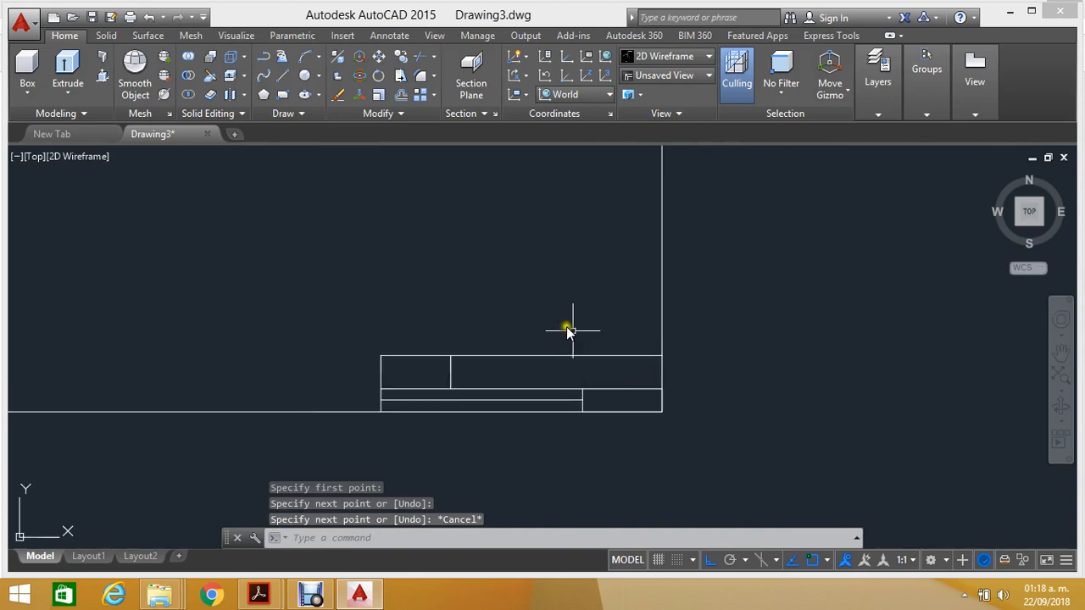
click(379, 57)
scroll(460, 181, down, 4)
middle_drag(470, 223, 415, 221)
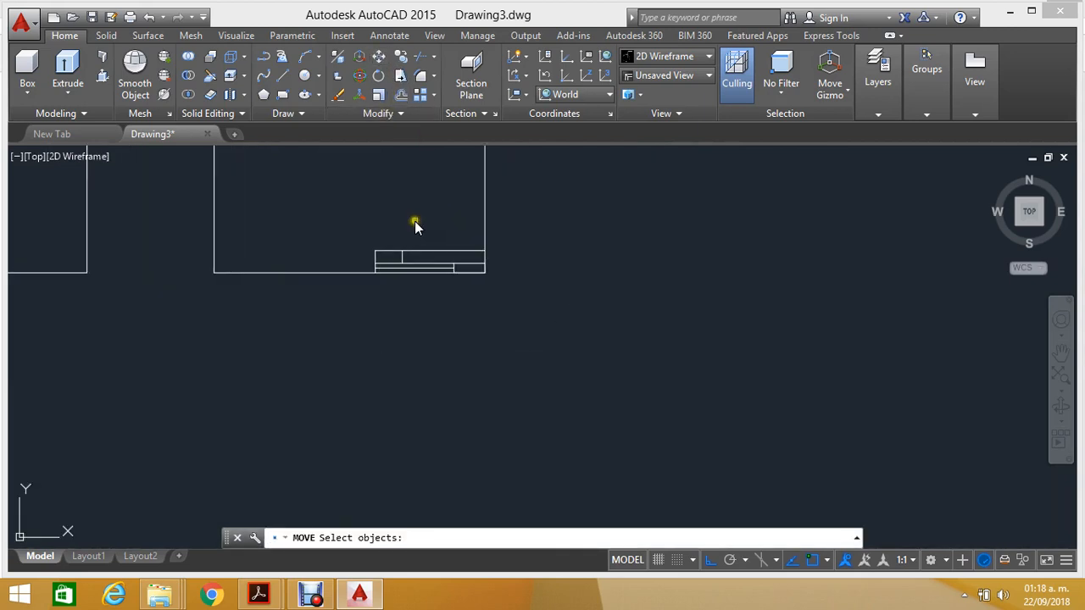
scroll(415, 221, up, 2)
click(311, 228)
click(612, 312)
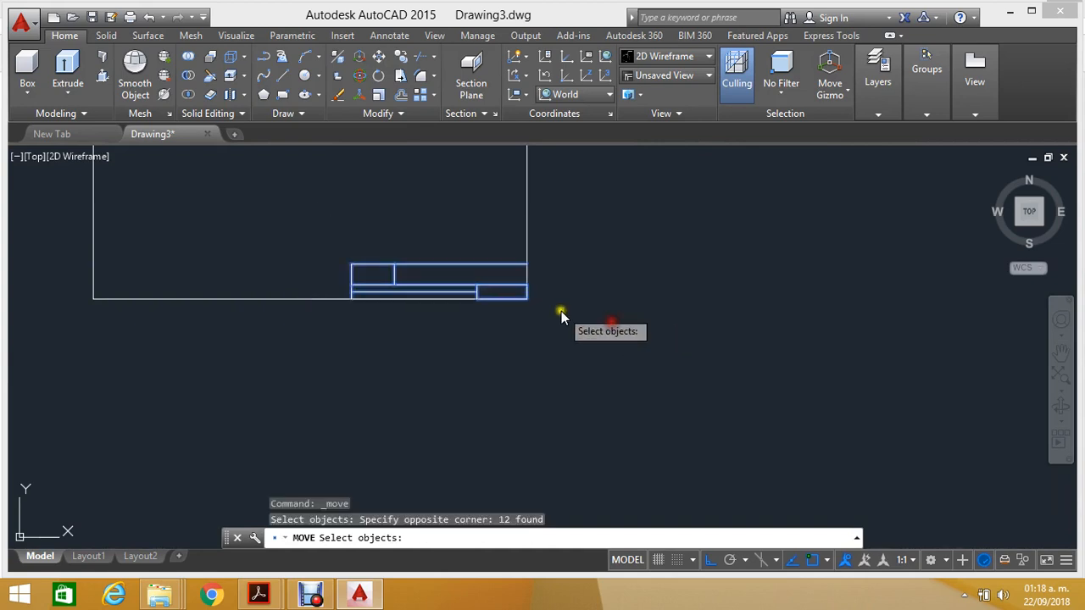
key(Return)
click(529, 301)
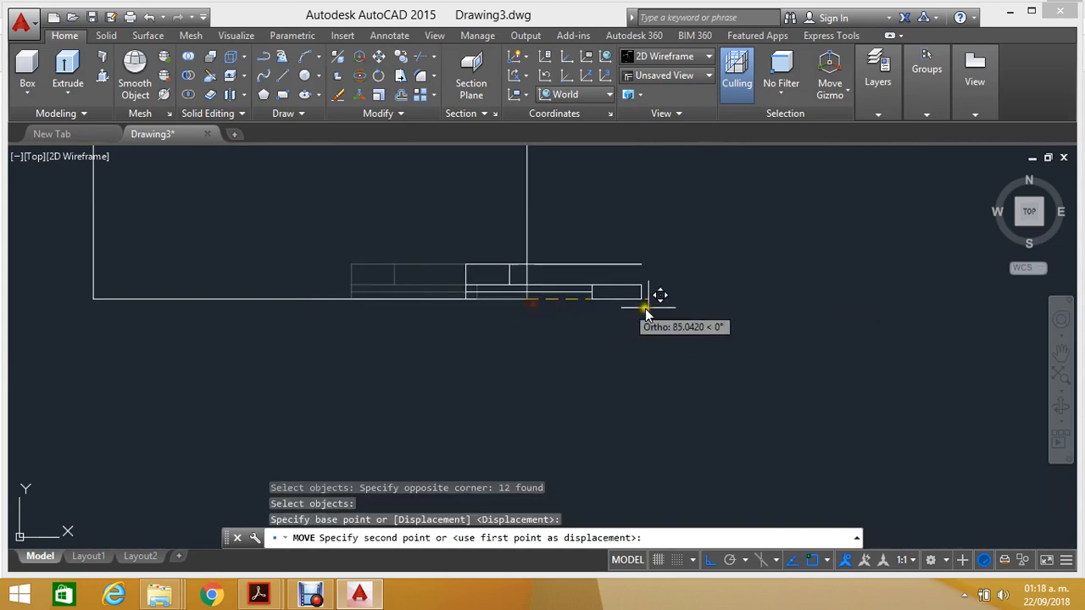
click(822, 305)
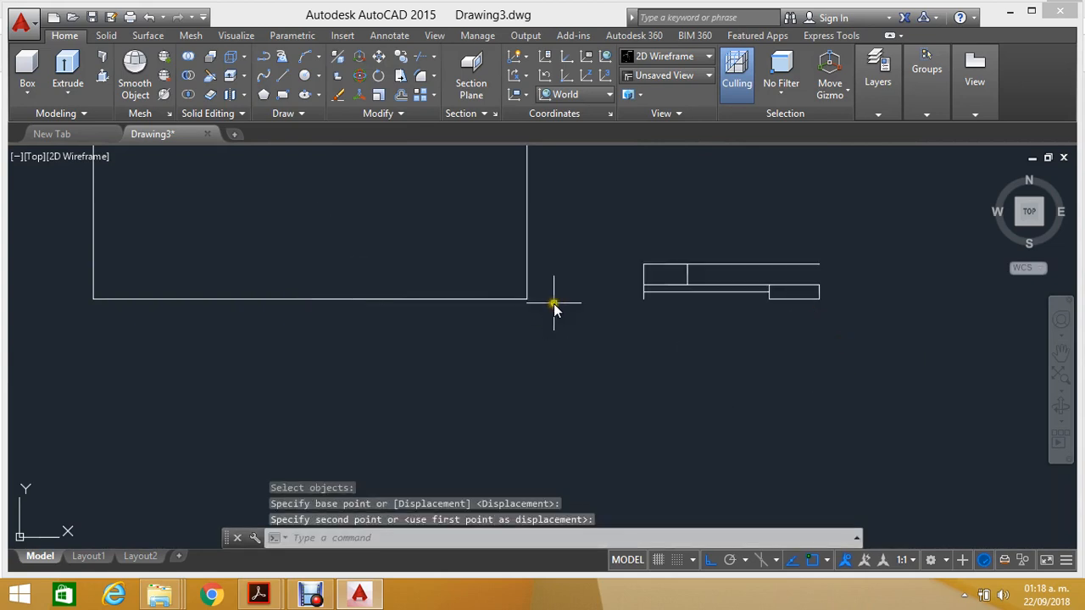
key(Escape)
Step: Undo the title block's move out of the outline
middle_drag(549, 290, 547, 302)
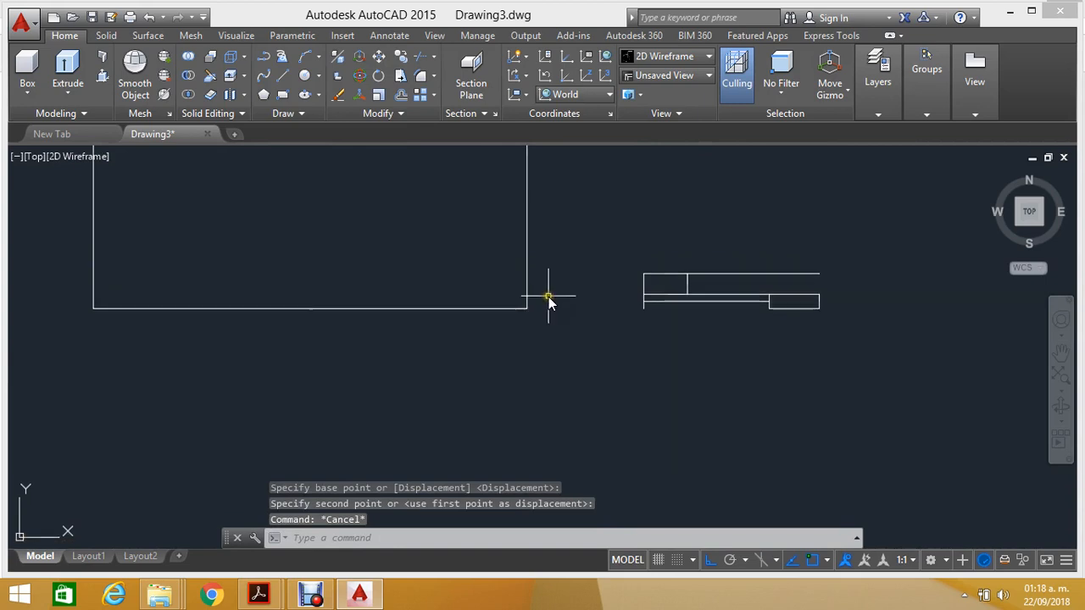
key(ctrl+z)
key(ctrl+z)
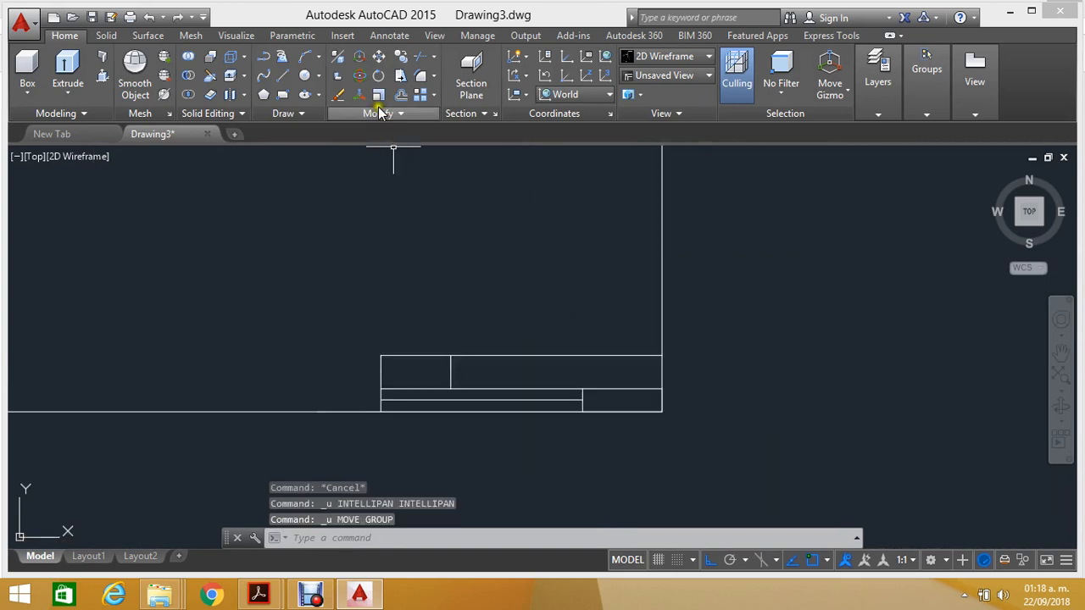
Step: Move all title block lines horizontally from the outline's lower-right corner to just beyond its right side
click(379, 57)
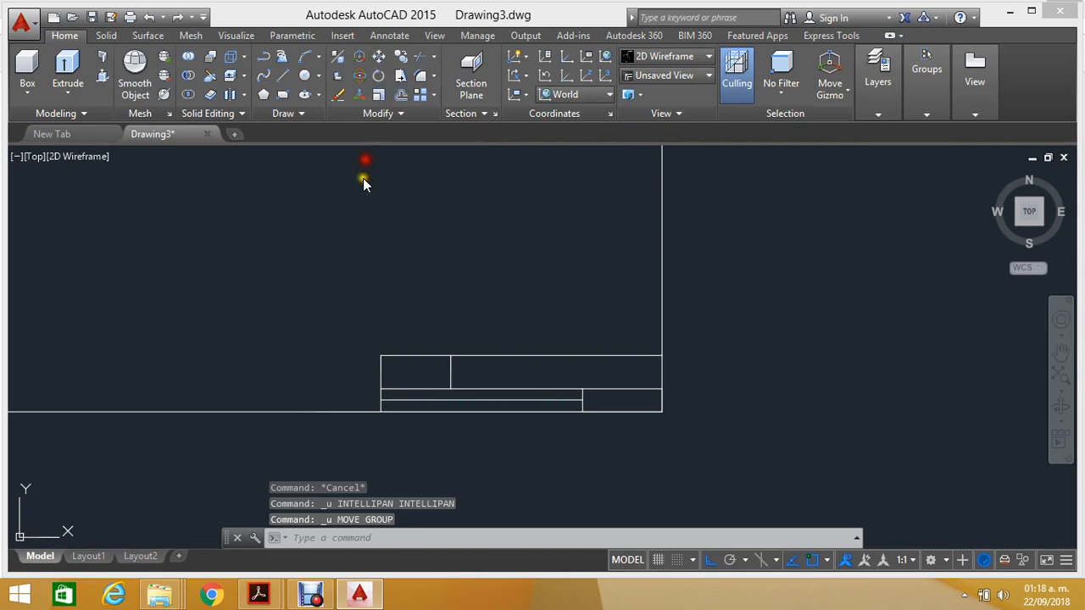
click(355, 243)
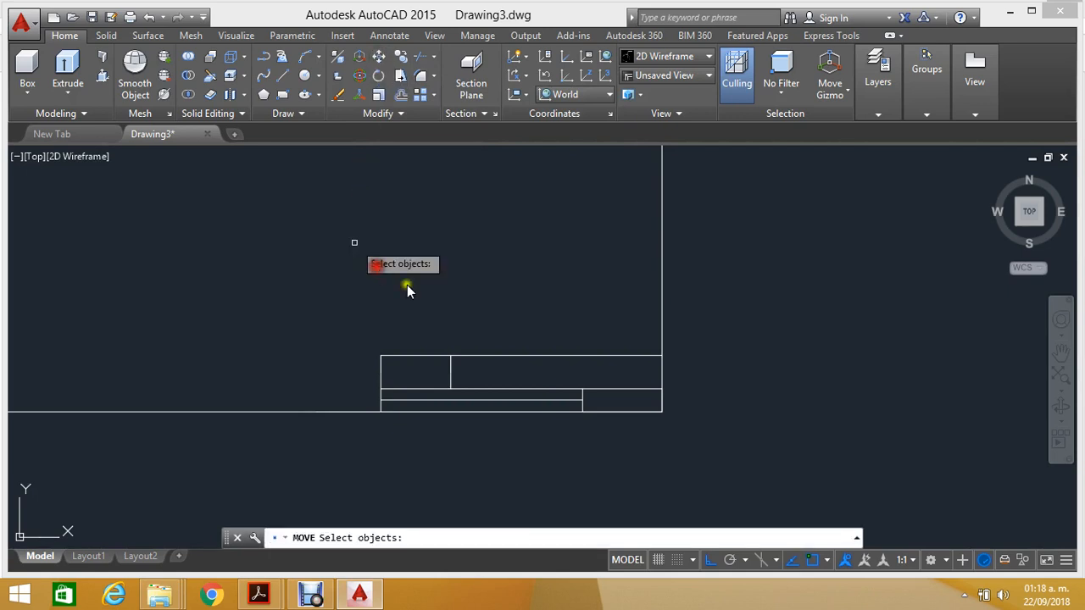
click(757, 444)
key(Return)
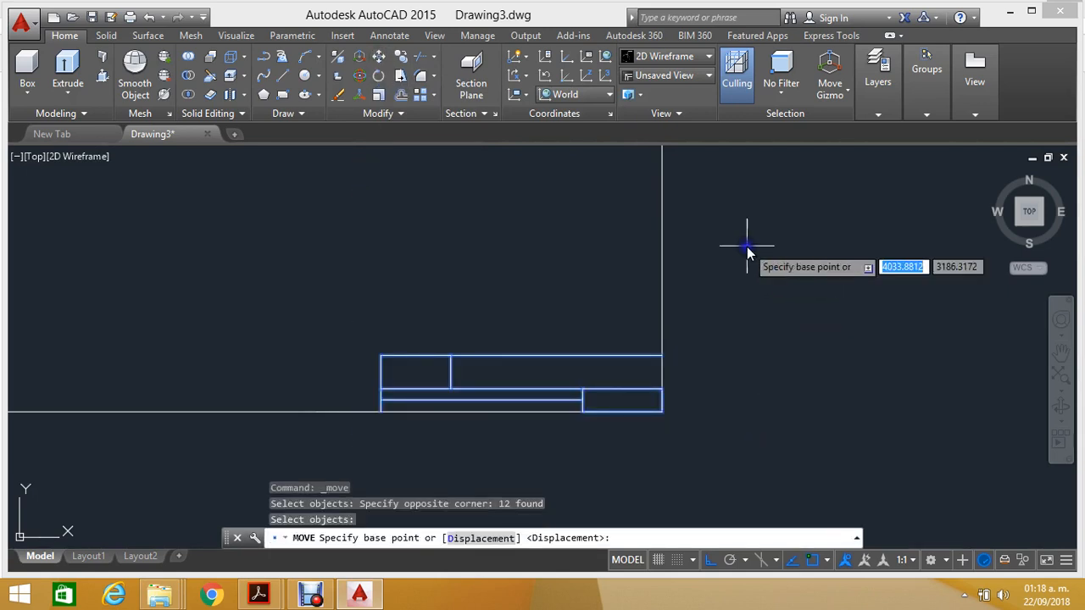
click(664, 417)
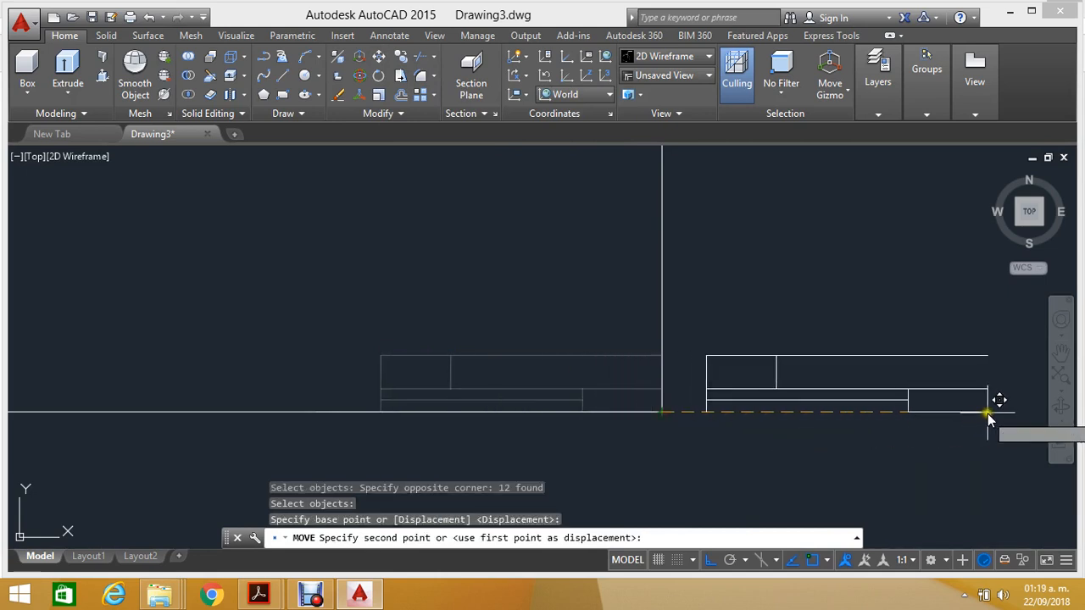
click(1002, 415)
scroll(632, 240, down, 3)
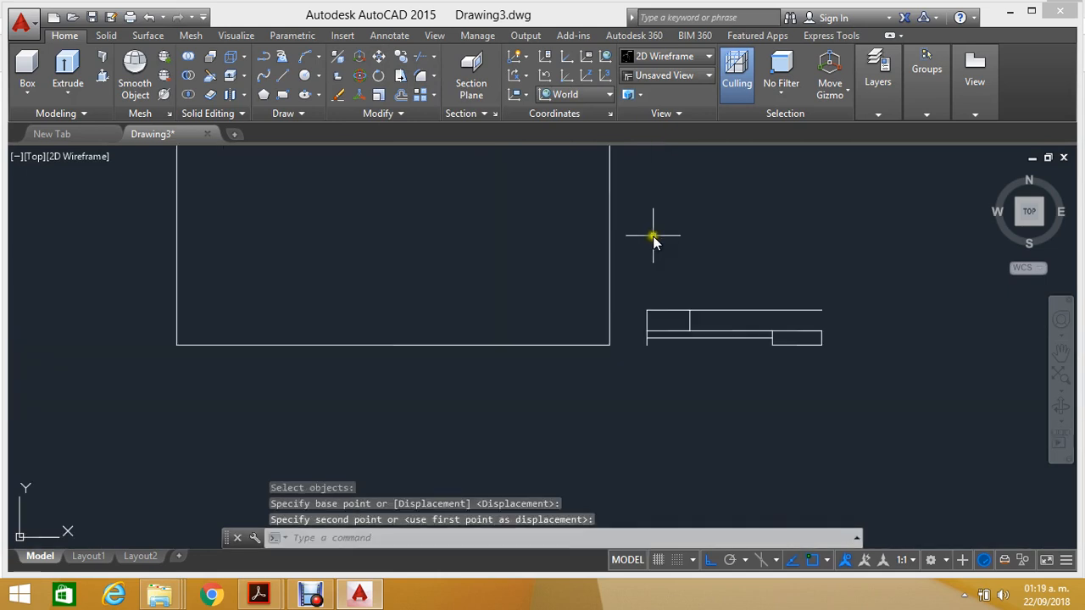
Step: Offset the right-hand outline inward by 12 to create the sheet's inner frame
mouse_move(654, 239)
middle_down()
mouse_move(637, 283)
mouse_move(580, 298)
middle_up()
scroll(607, 264, down, 2)
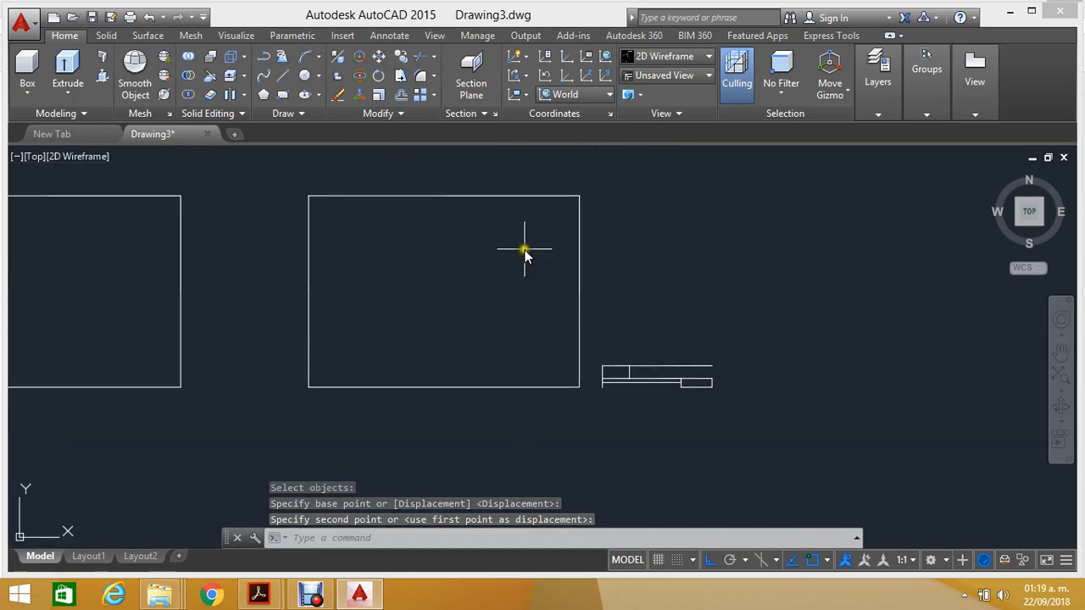
scroll(494, 219, down, 1)
scroll(494, 219, up, 1)
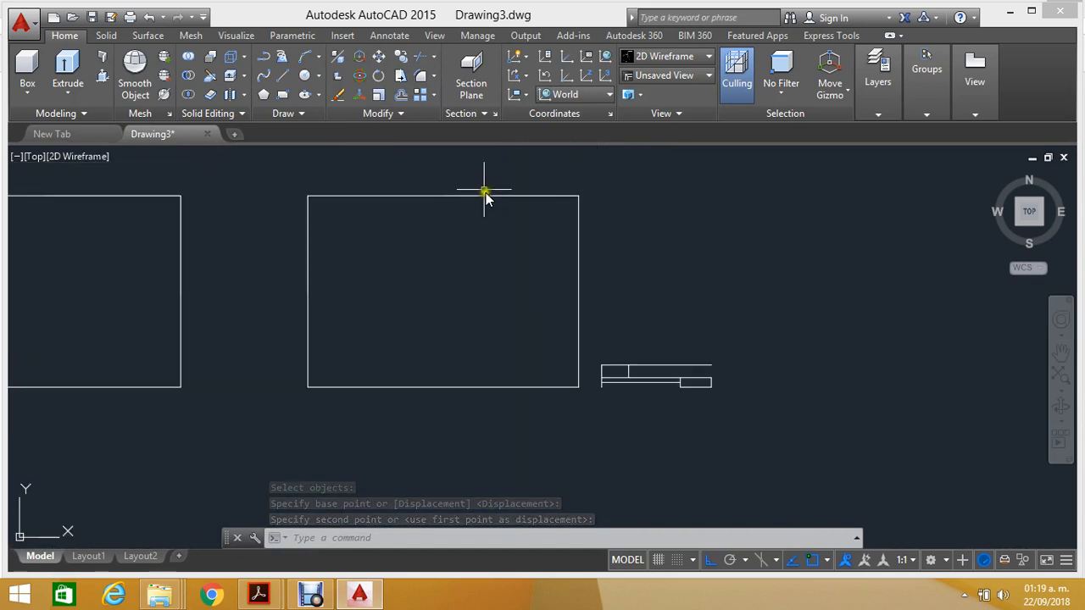
click(402, 95)
scroll(399, 183, up, 2)
key(Return)
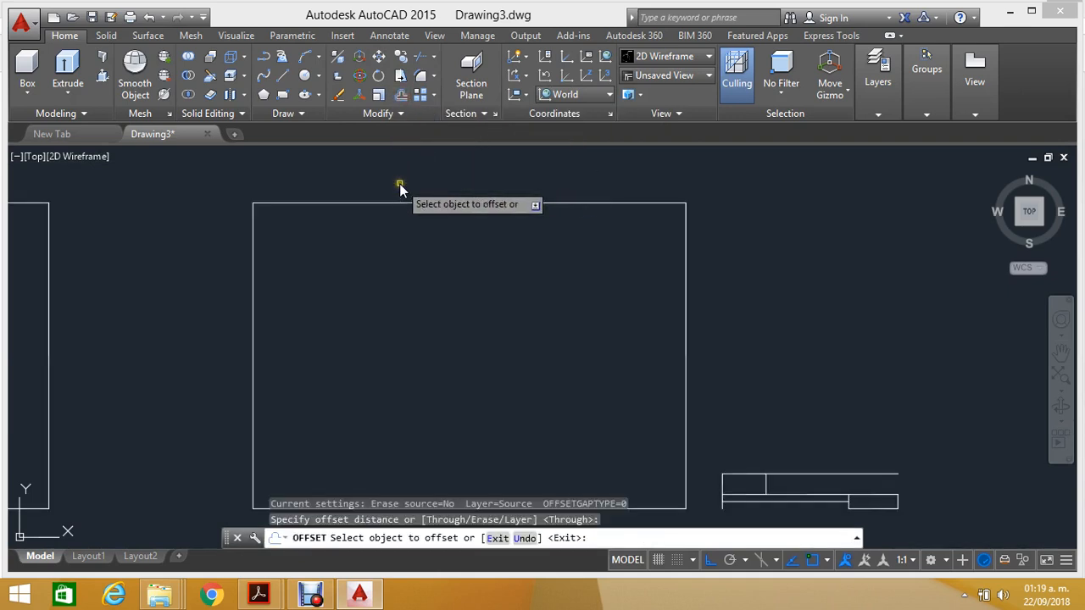
click(399, 201)
scroll(400, 202, up, 3)
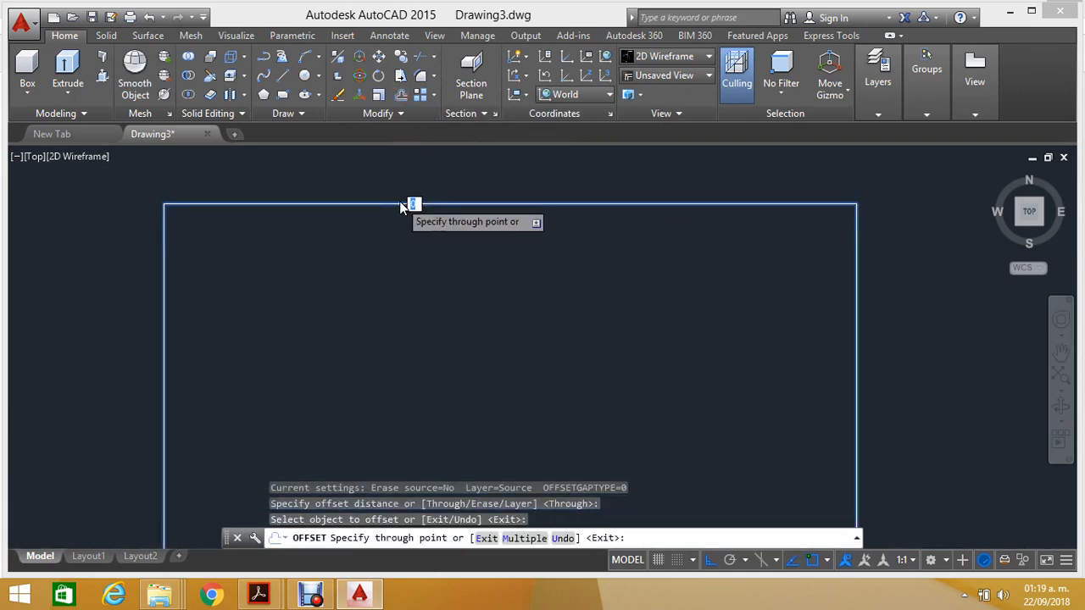
scroll(401, 200, down, 3)
scroll(402, 197, down, 3)
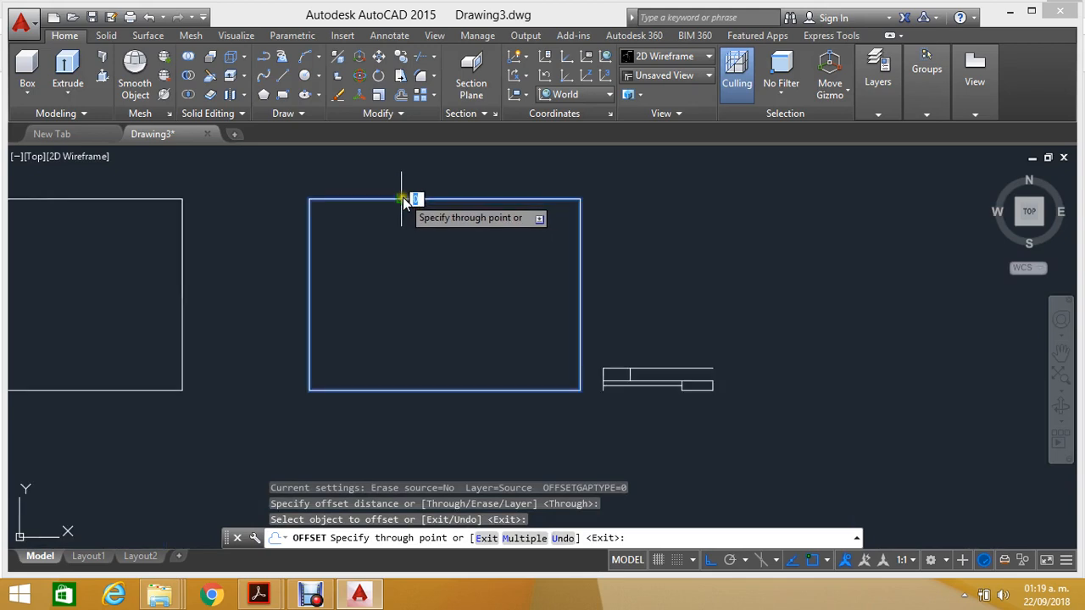
scroll(403, 196, up, 6)
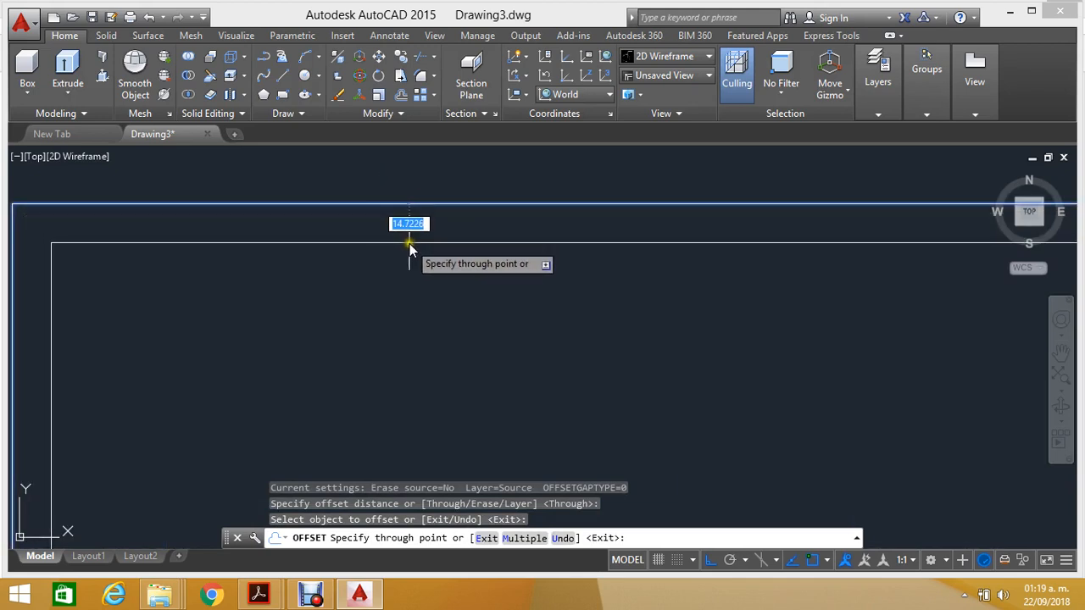
text(2)
key(Return)
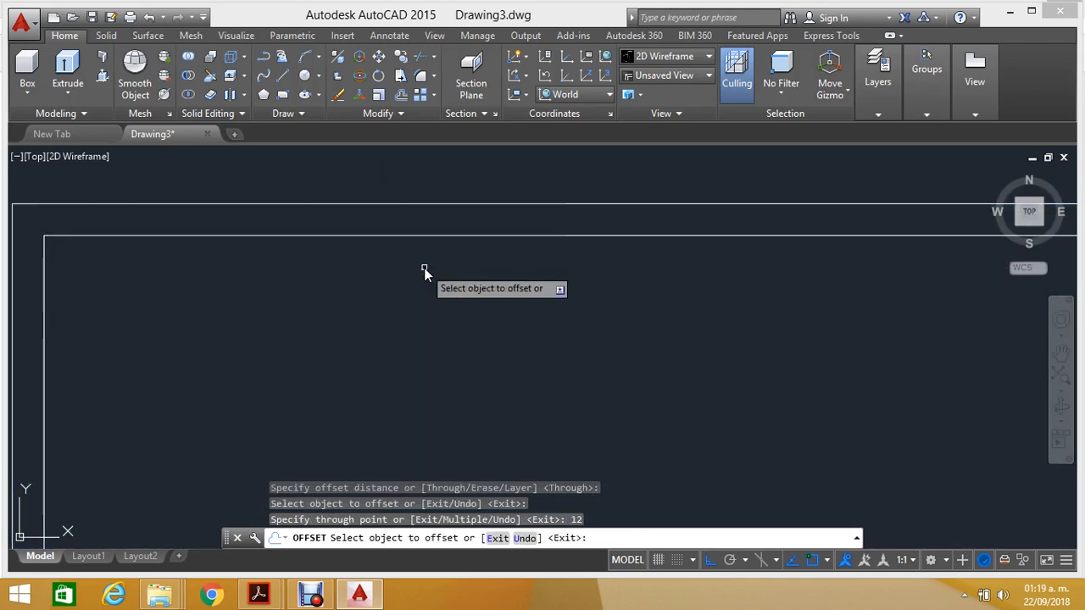
key(Escape)
scroll(331, 204, down, 5)
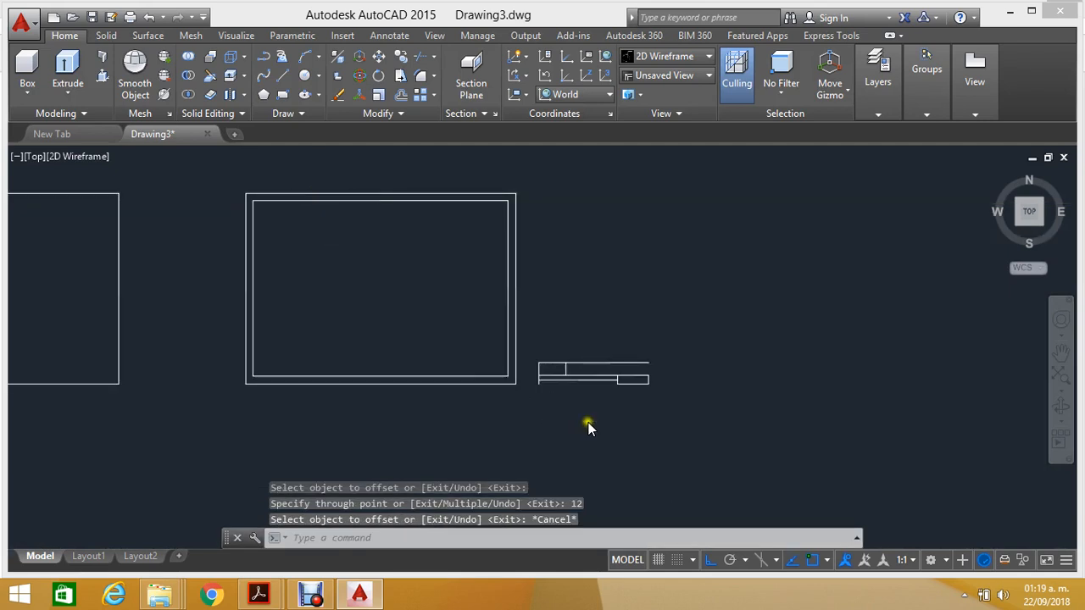
Step: Move the whole title block by its lower-right corner onto the inner frame's lower-right corner
scroll(588, 422, up, 4)
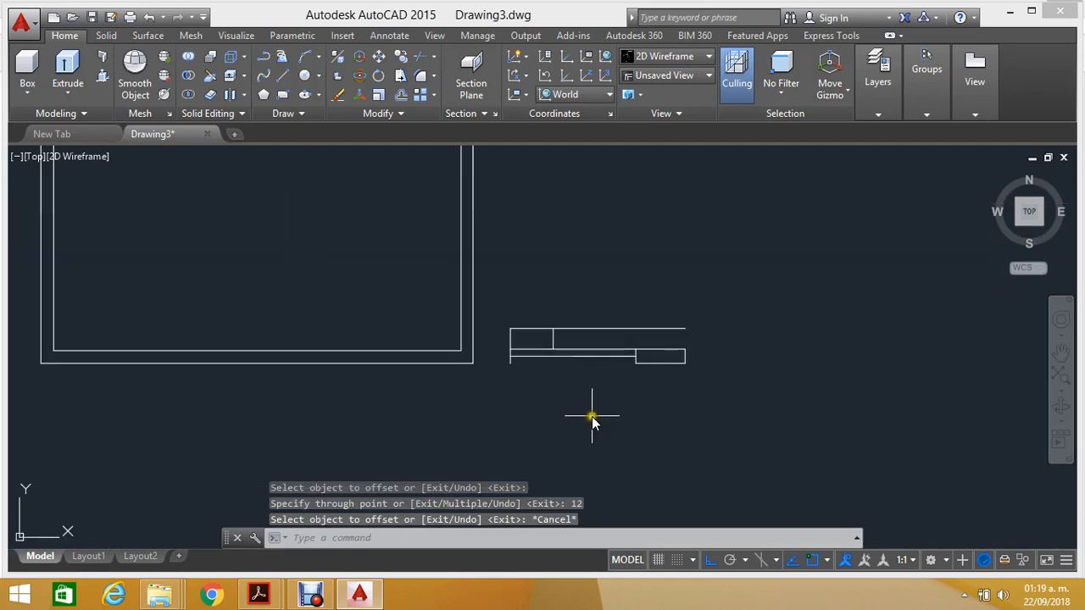
click(379, 56)
click(431, 183)
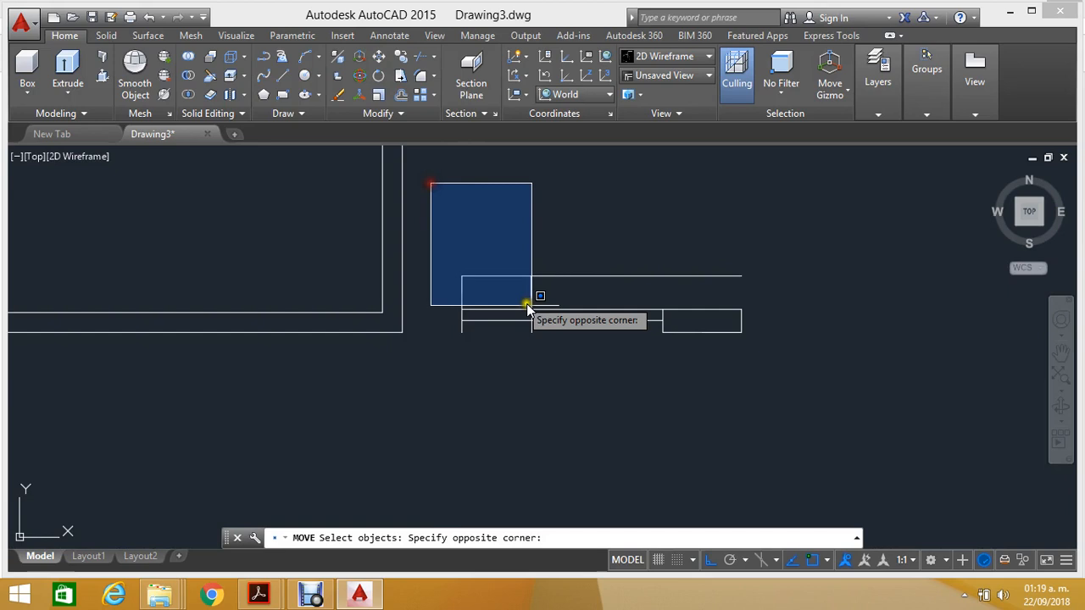
click(806, 389)
key(Return)
click(742, 335)
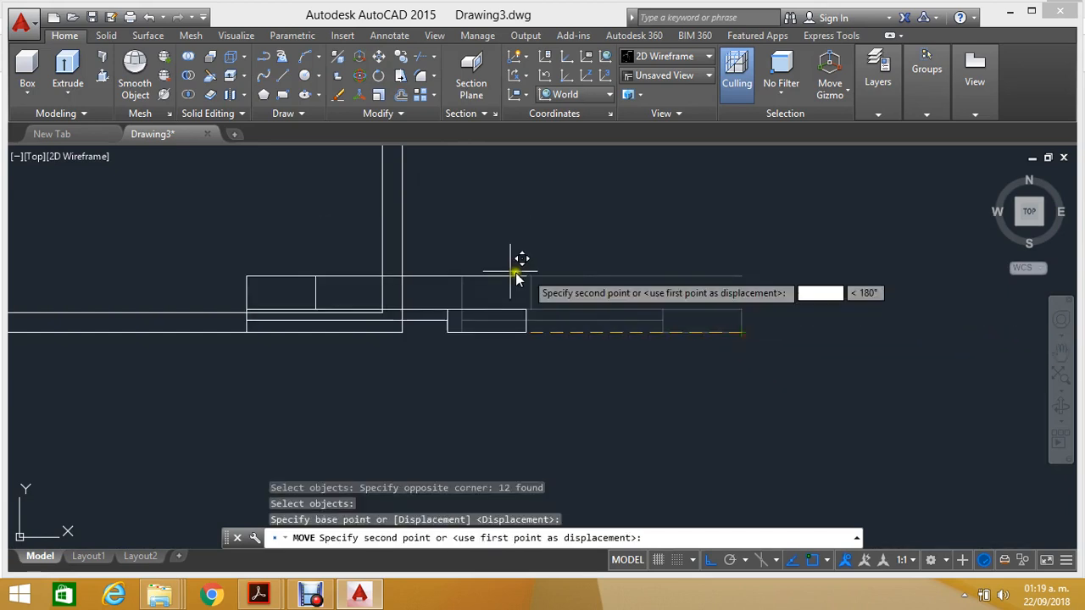
click(383, 312)
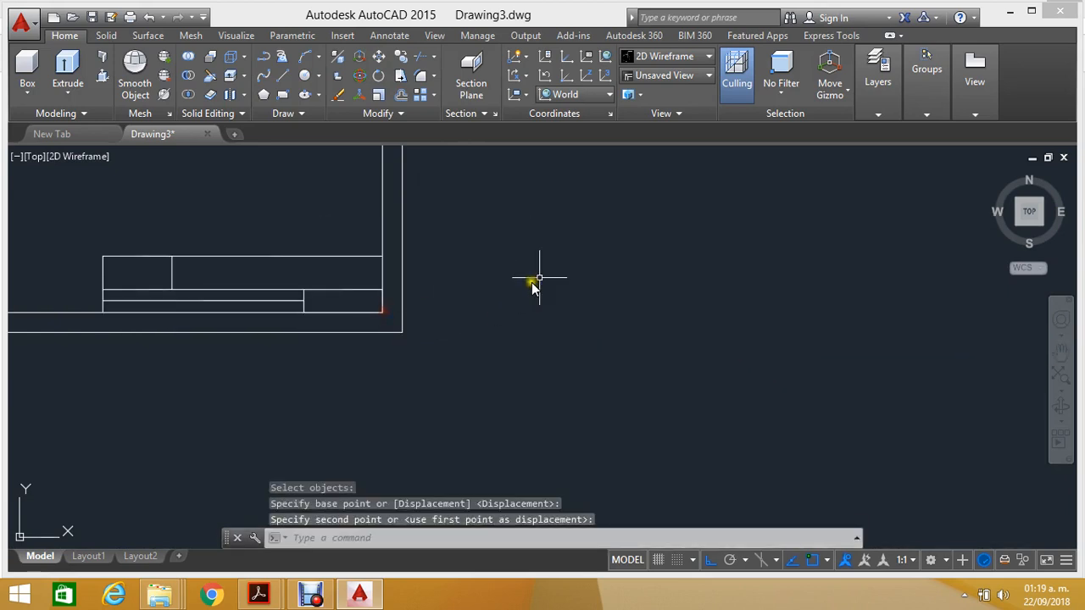
scroll(589, 244, down, 3)
scroll(380, 322, up, 3)
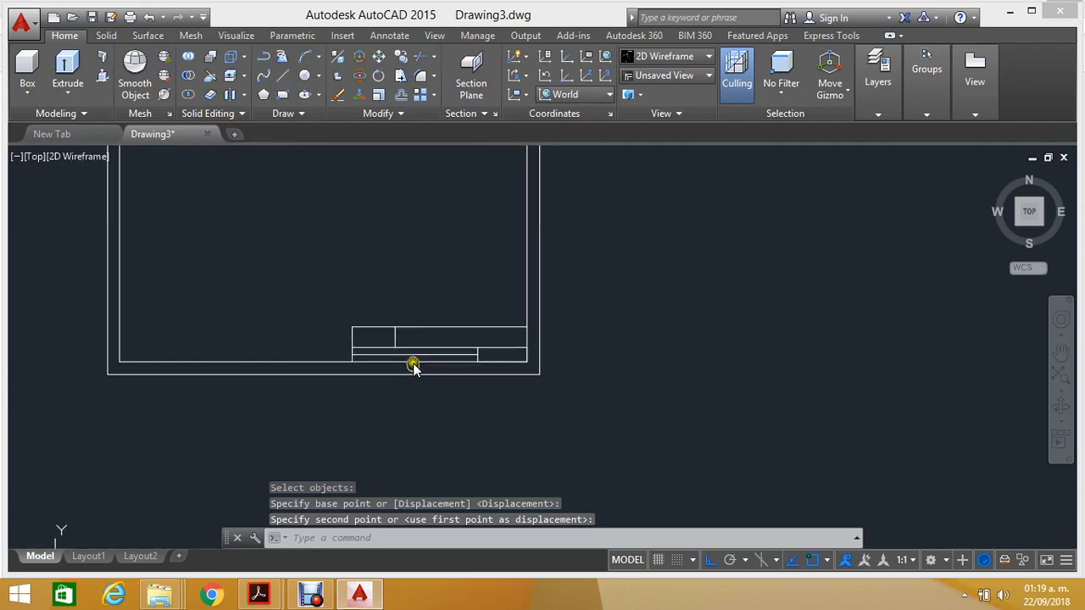
Step: Delete the empty left-hand outline, keeping the framed sheet with the title block
scroll(413, 365, down, 4)
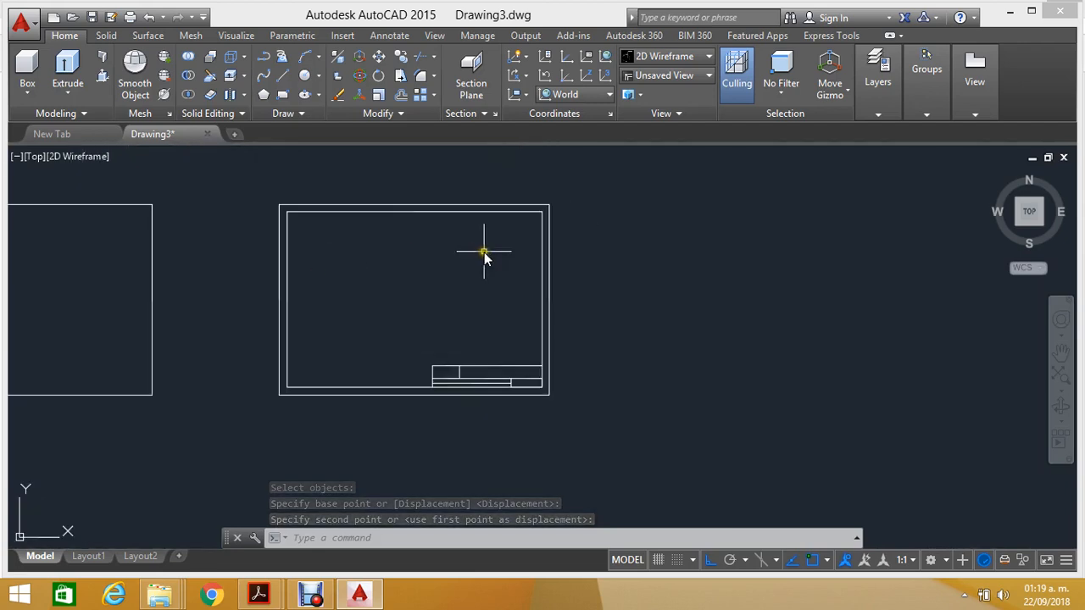
scroll(585, 227, down, 6)
scroll(472, 226, up, 4)
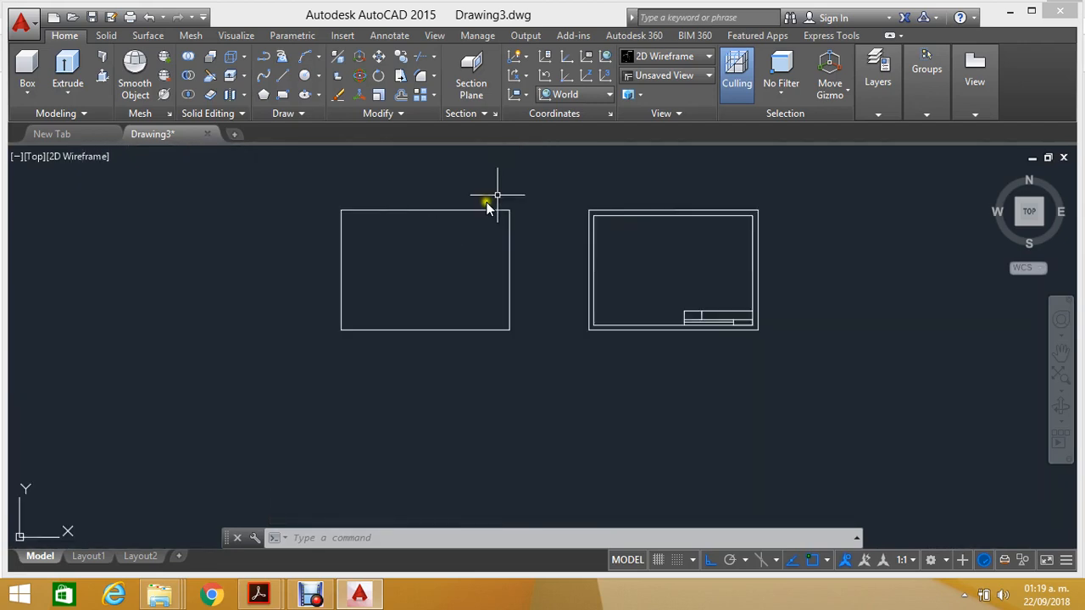
click(515, 184)
click(272, 332)
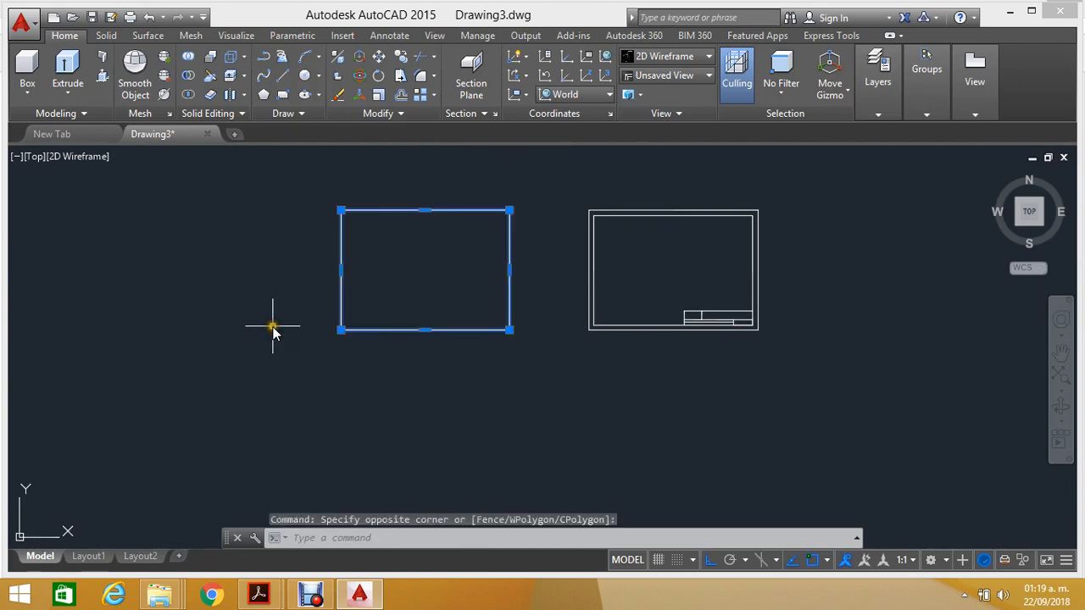
key(Delete)
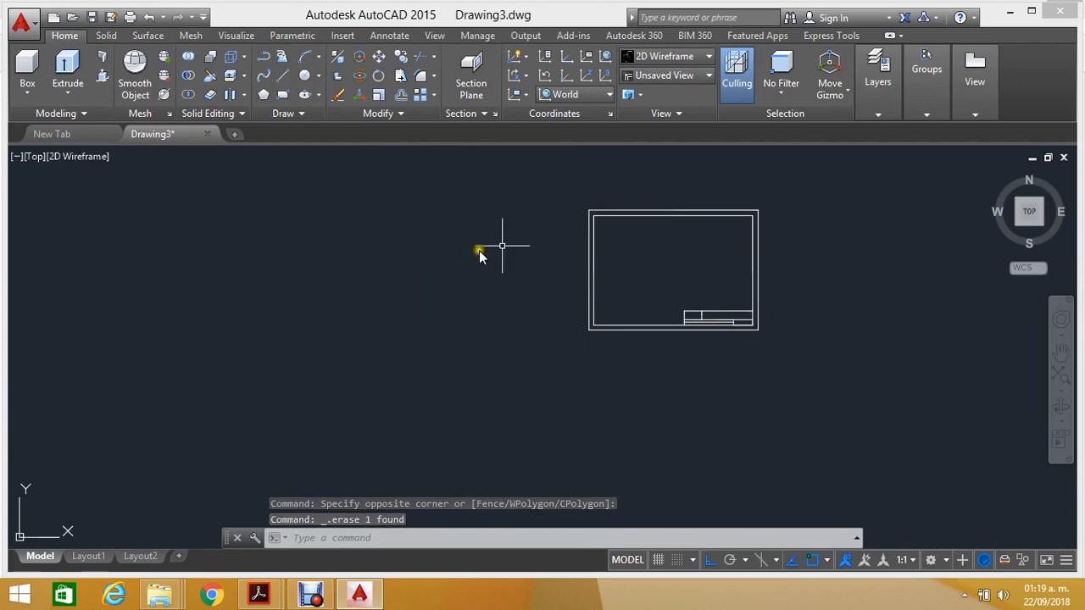
Step: Examine the 170 by 34 mm title block's cells and line thicknesses in the Acrobat PDF, and return to the AutoCAD drawing
scroll(740, 198, up, 4)
scroll(598, 180, down, 2)
scroll(644, 181, up, 2)
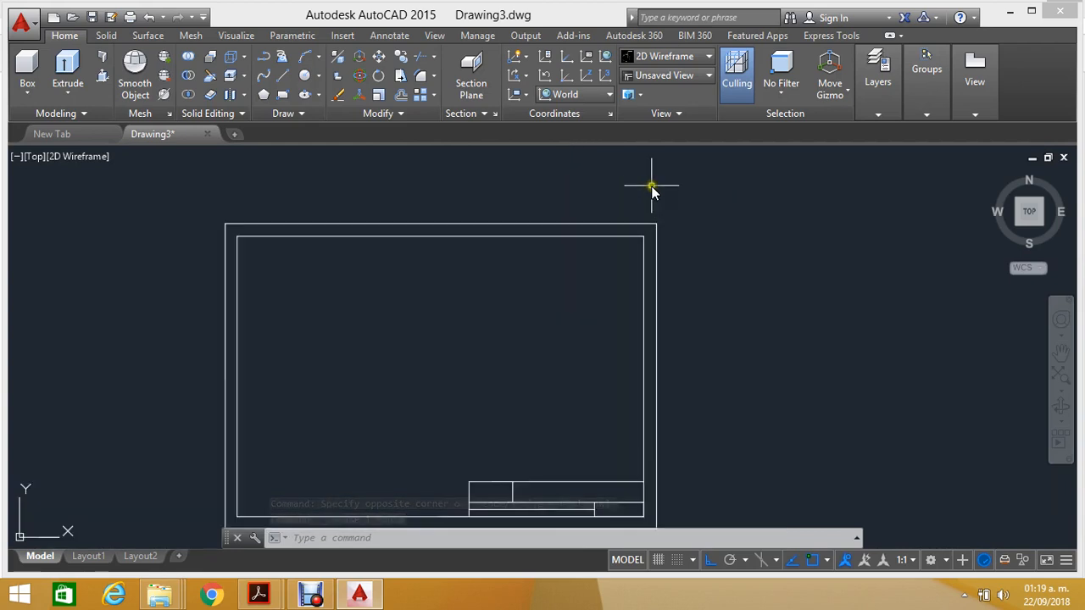
scroll(628, 229, down, 2)
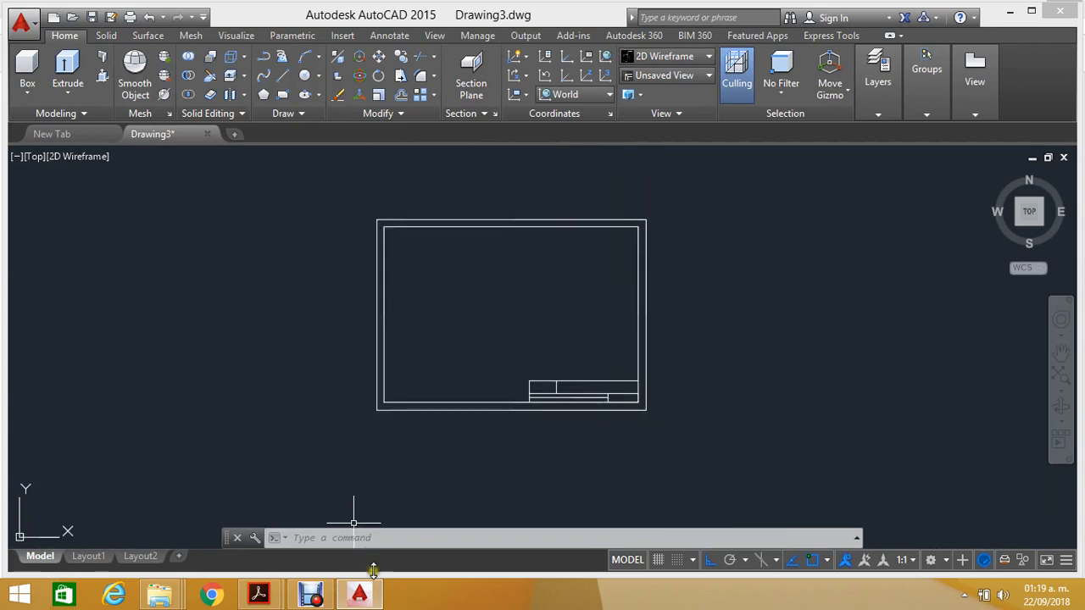
mouse_move(284, 596)
click(348, 513)
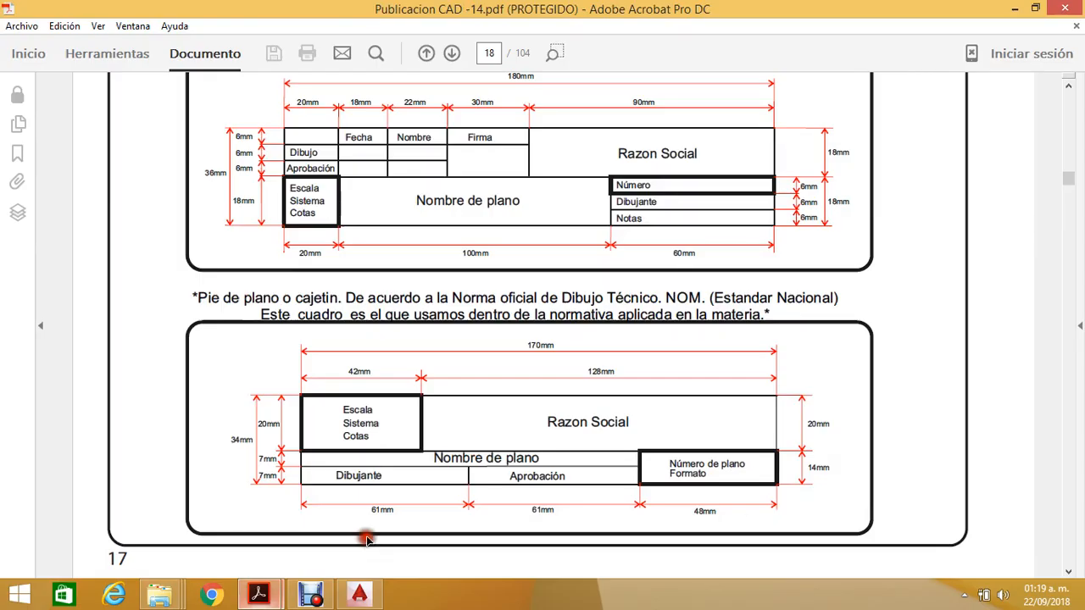
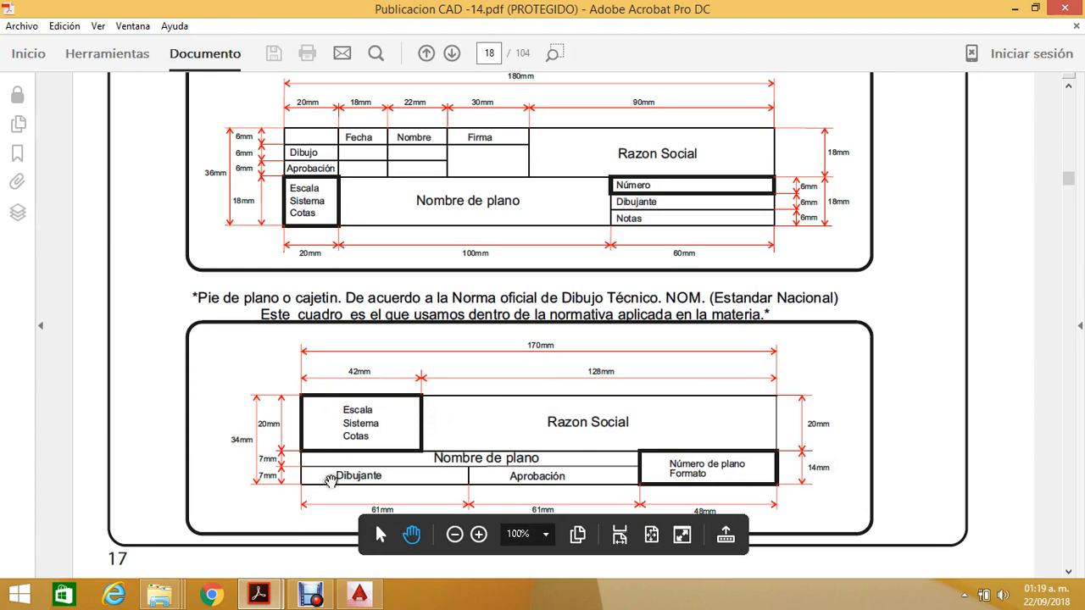
click(360, 594)
middle_drag(464, 351, 441, 350)
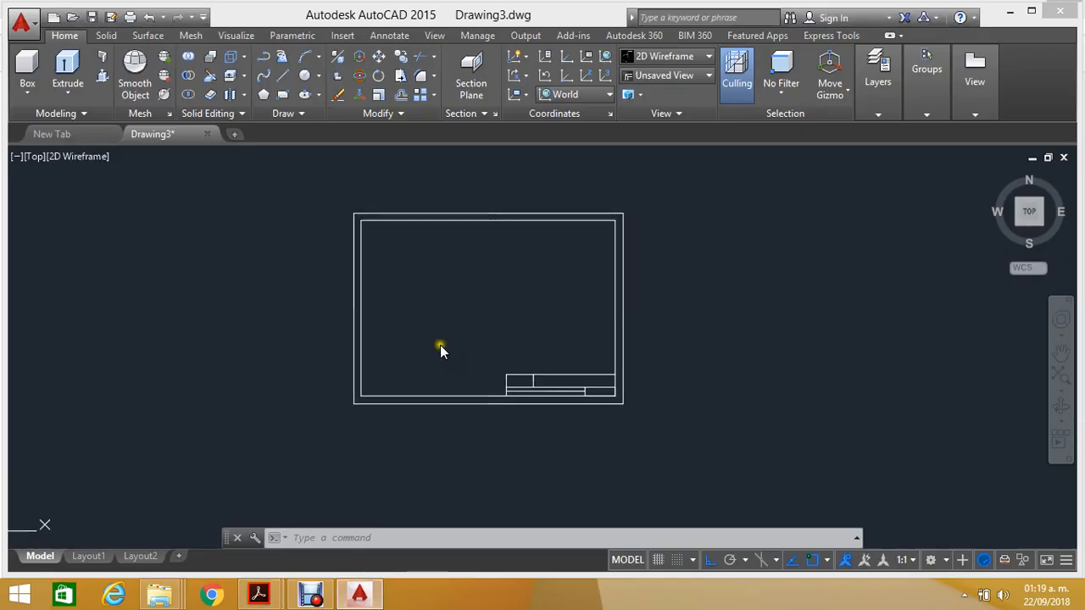
scroll(441, 349, up, 5)
scroll(501, 380, down, 3)
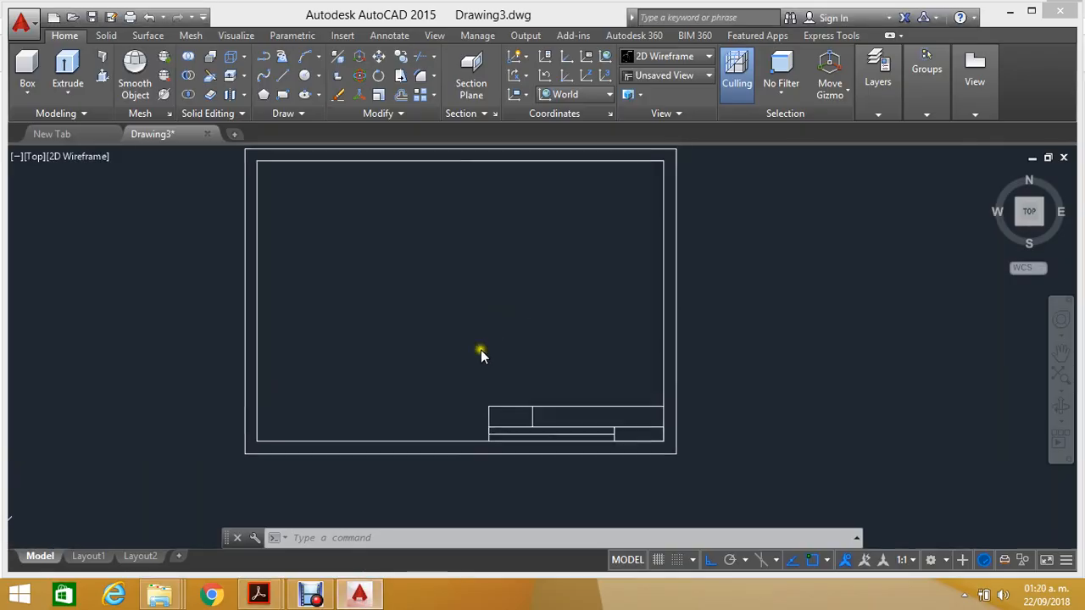
scroll(481, 343, down, 3)
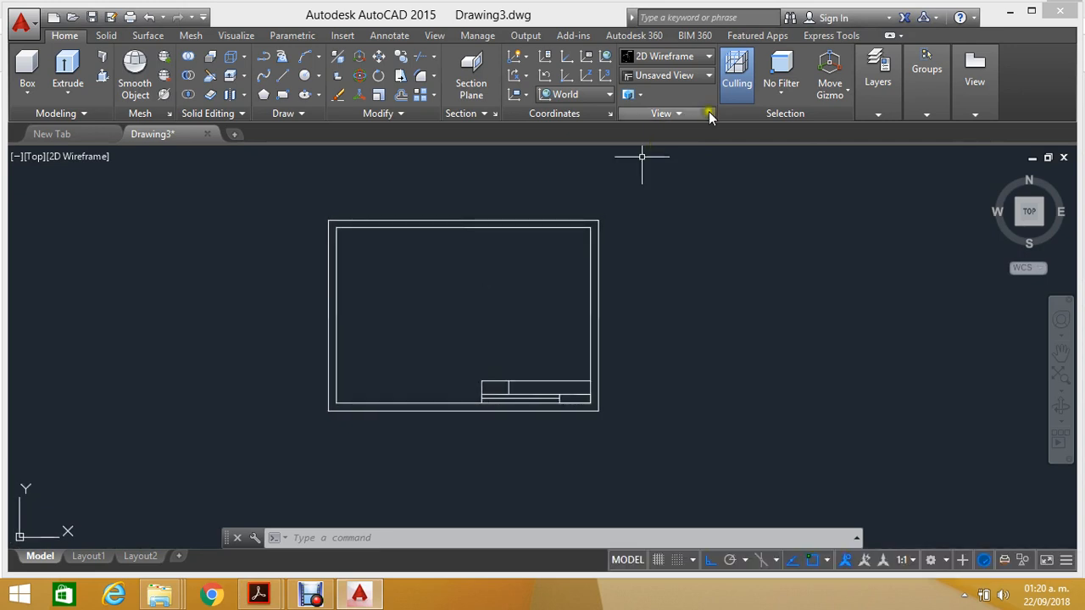
Step: Create a new layer named "Línea media" in the Layer Properties Manager
click(870, 114)
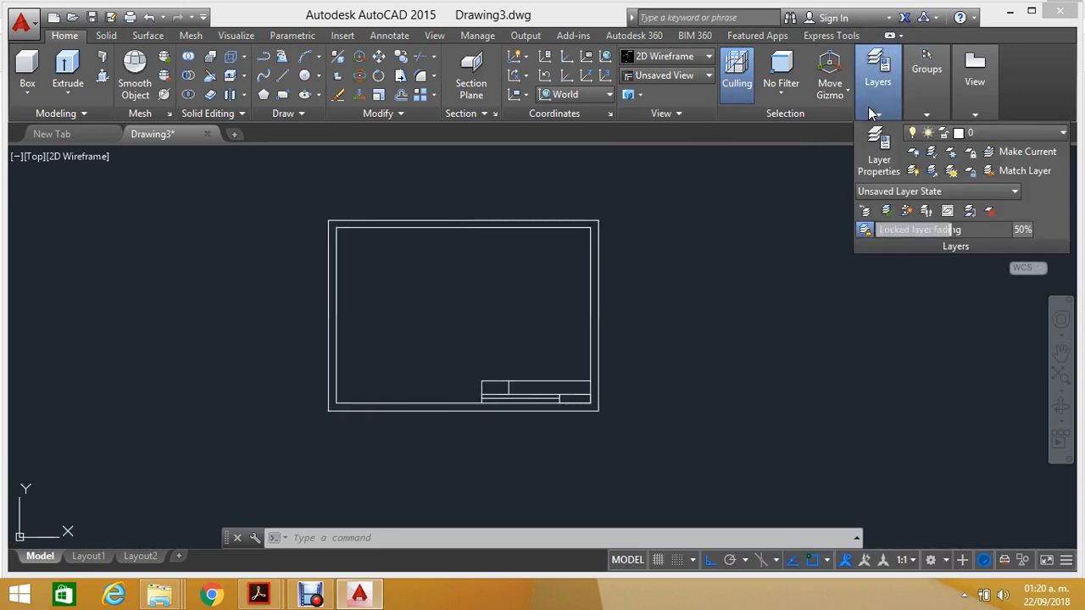
click(876, 136)
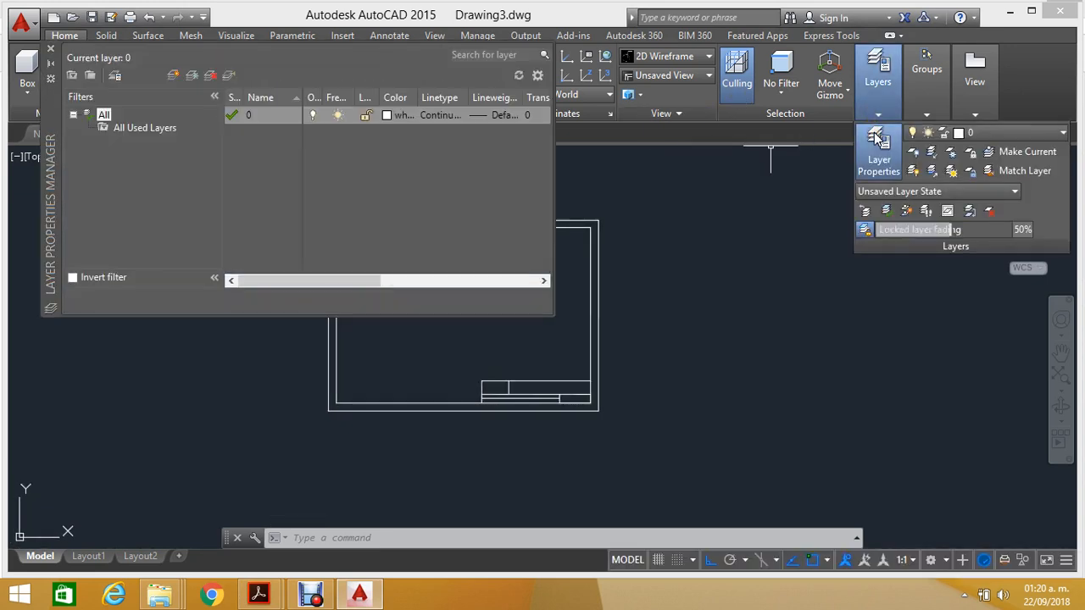
right_click(266, 143)
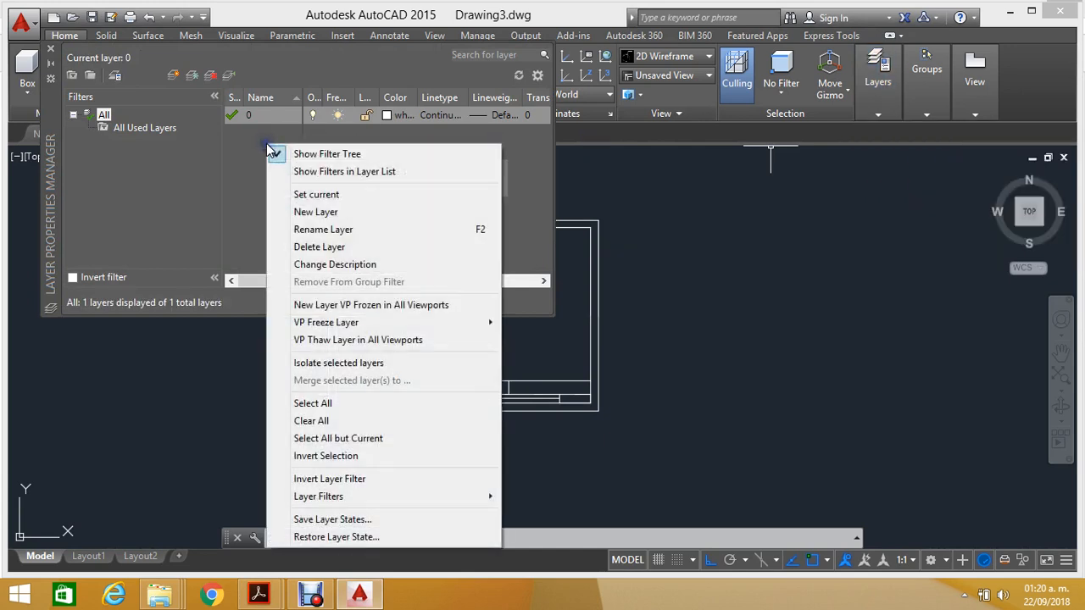
click(327, 212)
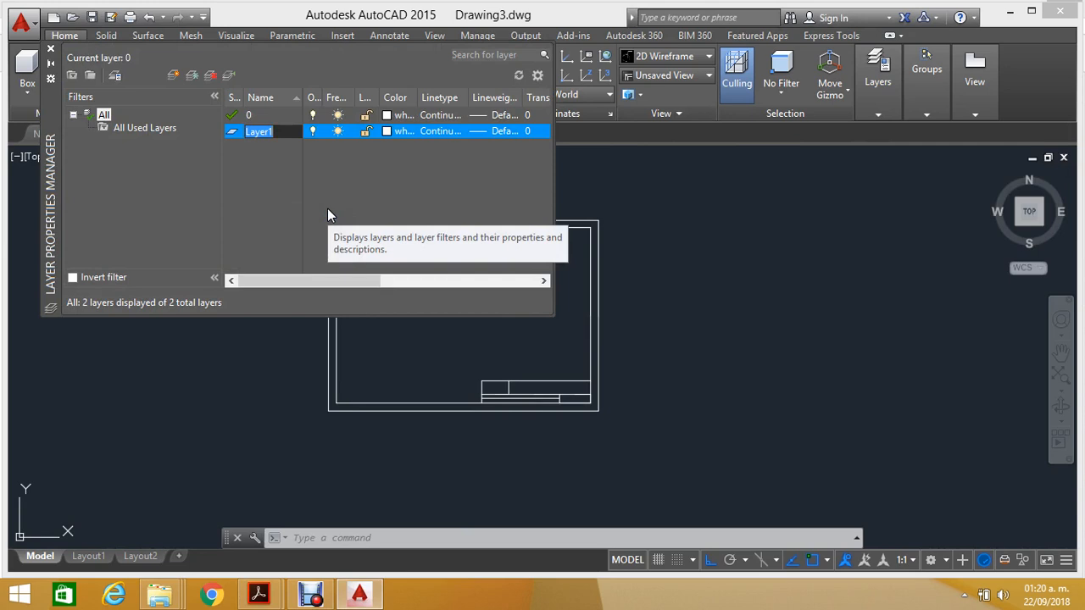
text(Línea media)
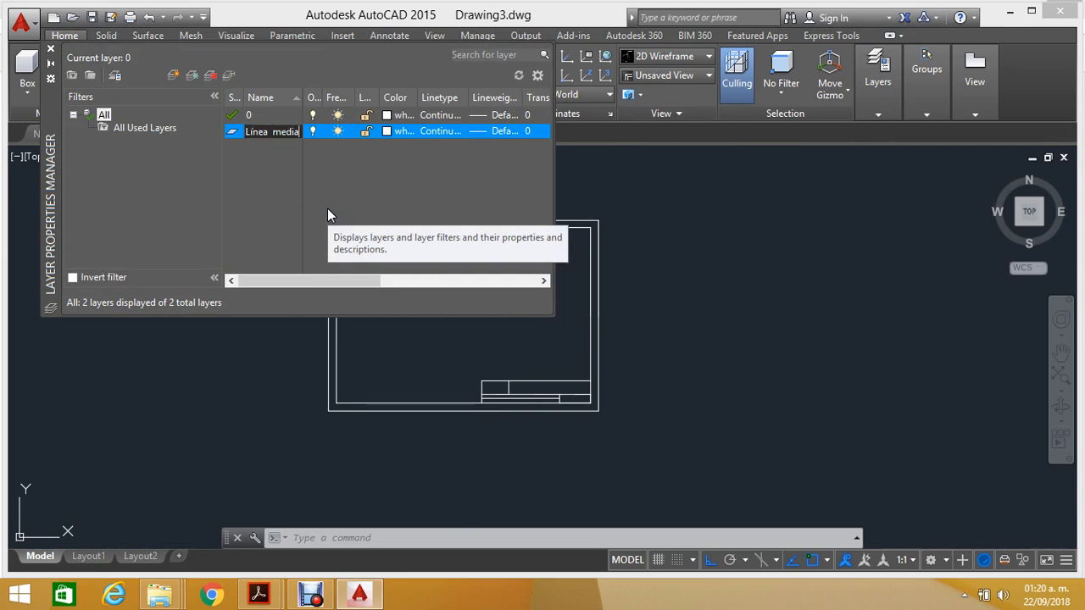
key(Return)
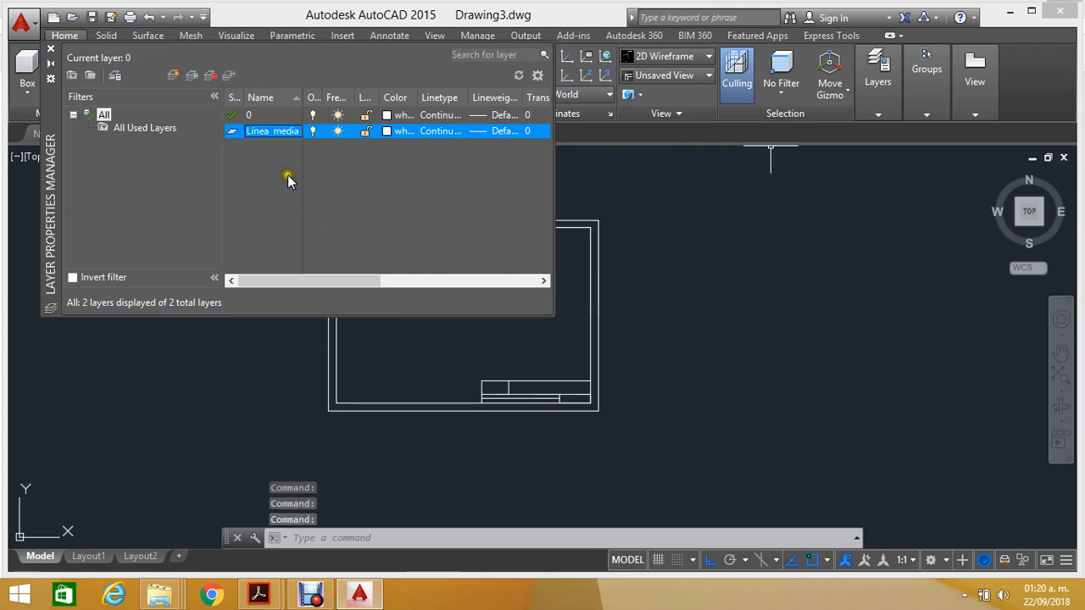
Step: Add a second new layer and name it "Línea Gruesa"
right_click(260, 178)
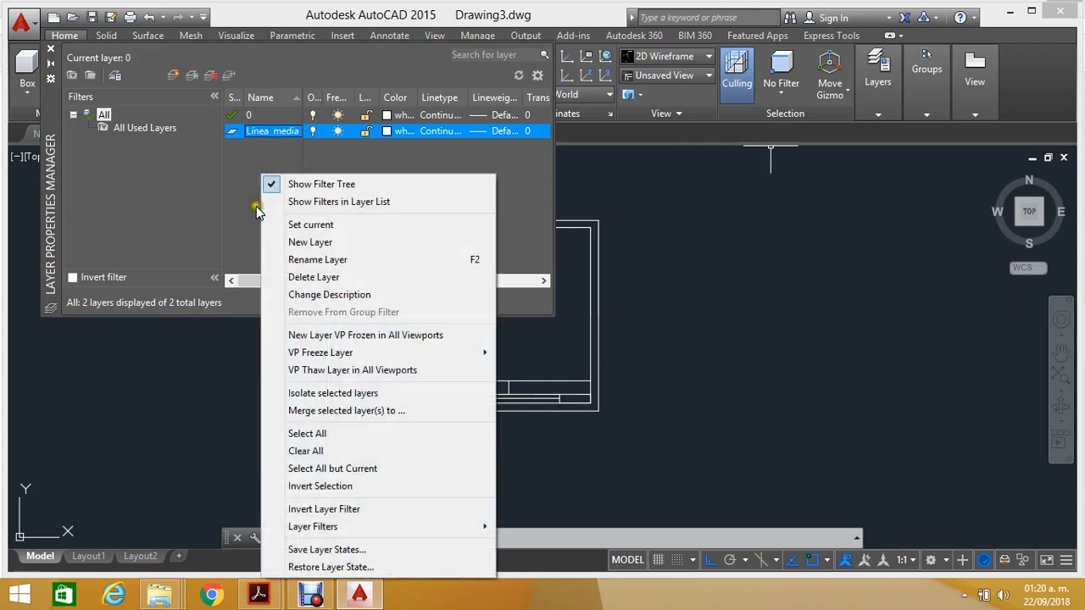
click(310, 243)
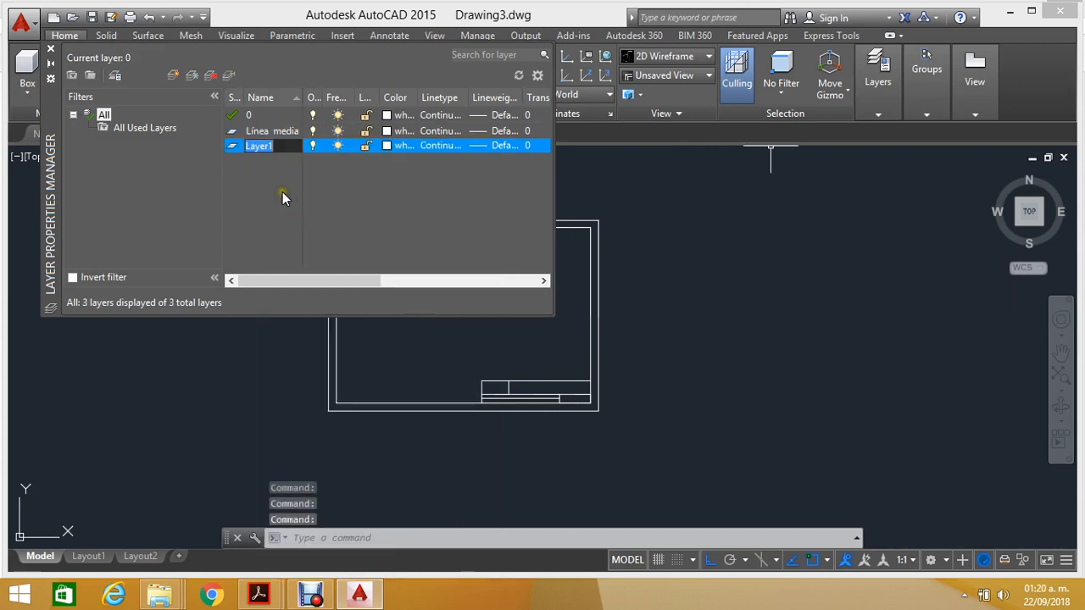
text(Linea)
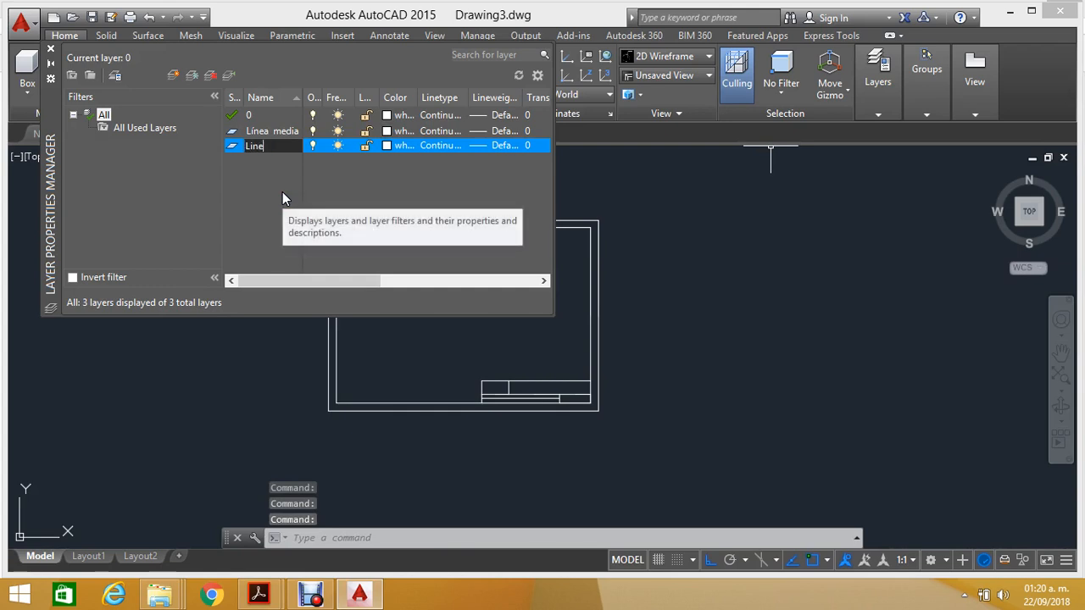
key(BackSpace)
key(BackSpace)
key(BackSpace)
key(BackSpace)
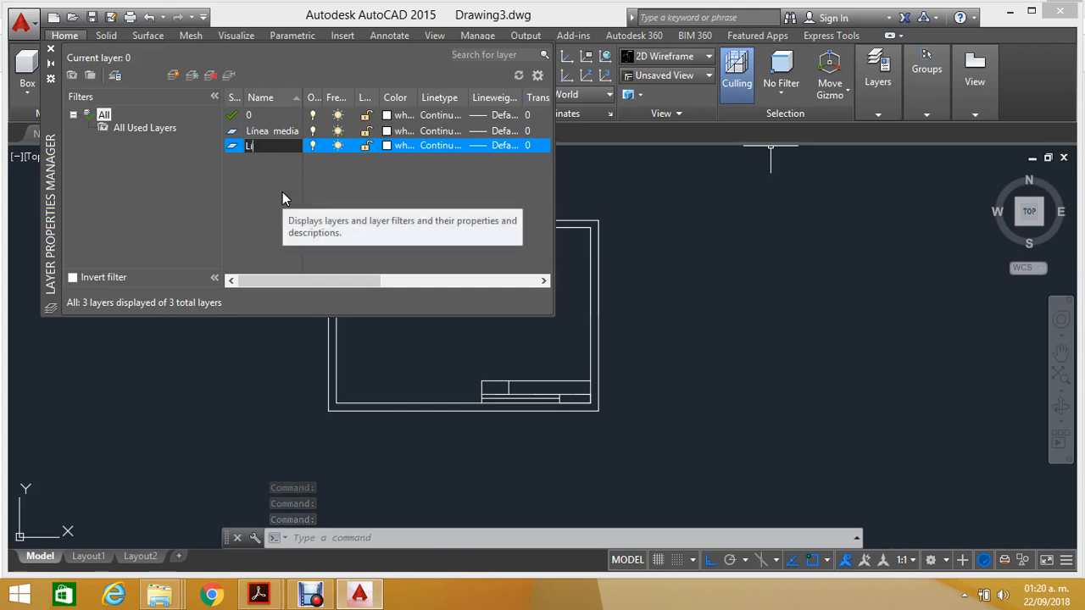
text(ínea Gruesa)
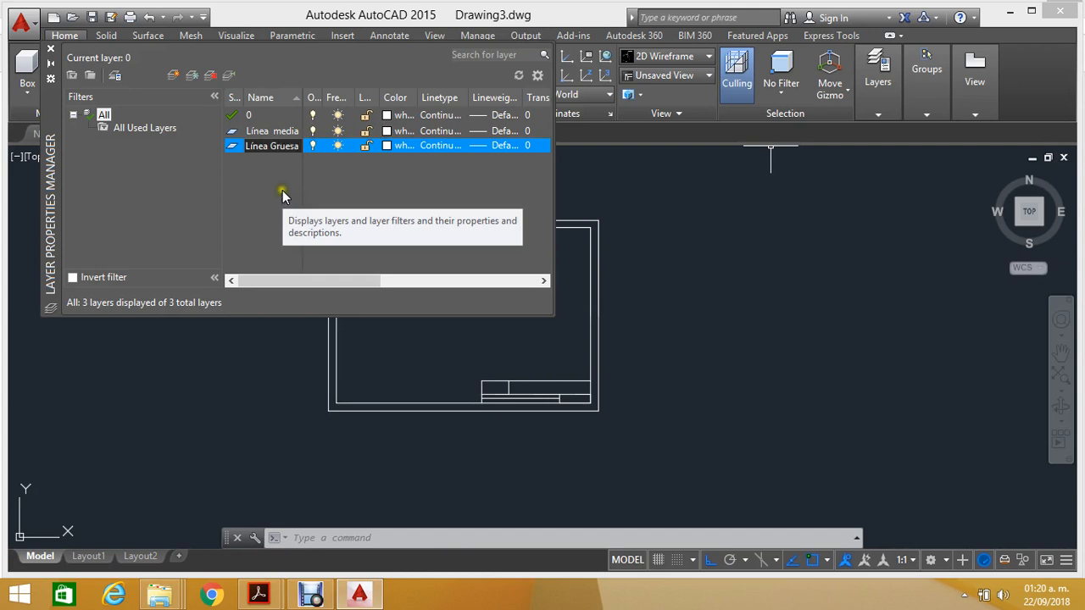
Step: Confirm the new layer's name and set the lineweight of layer "Línea media" to 0.35 mm
key(Return)
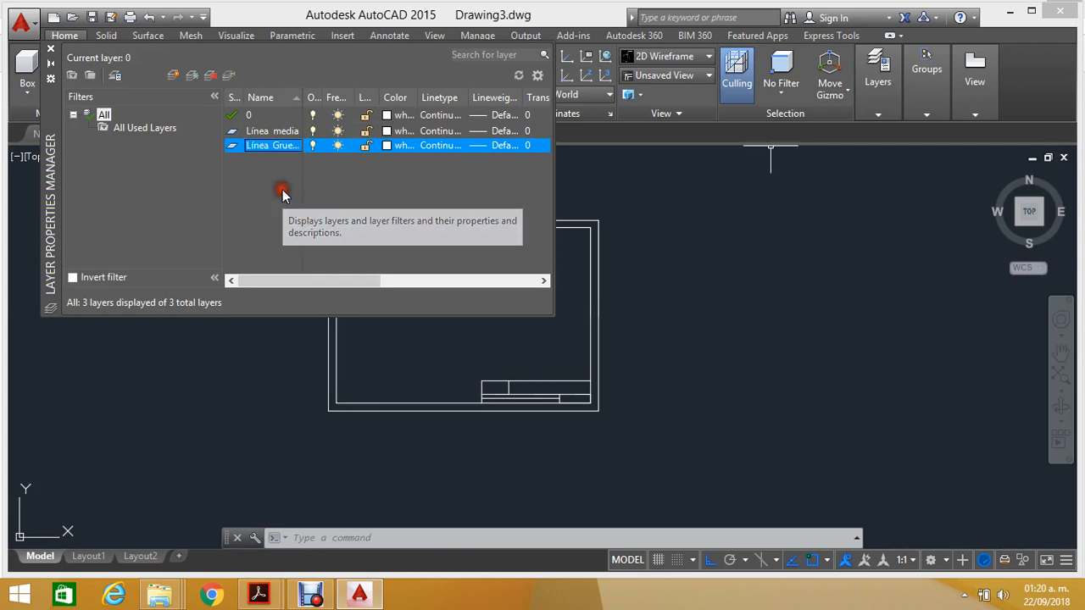
click(380, 187)
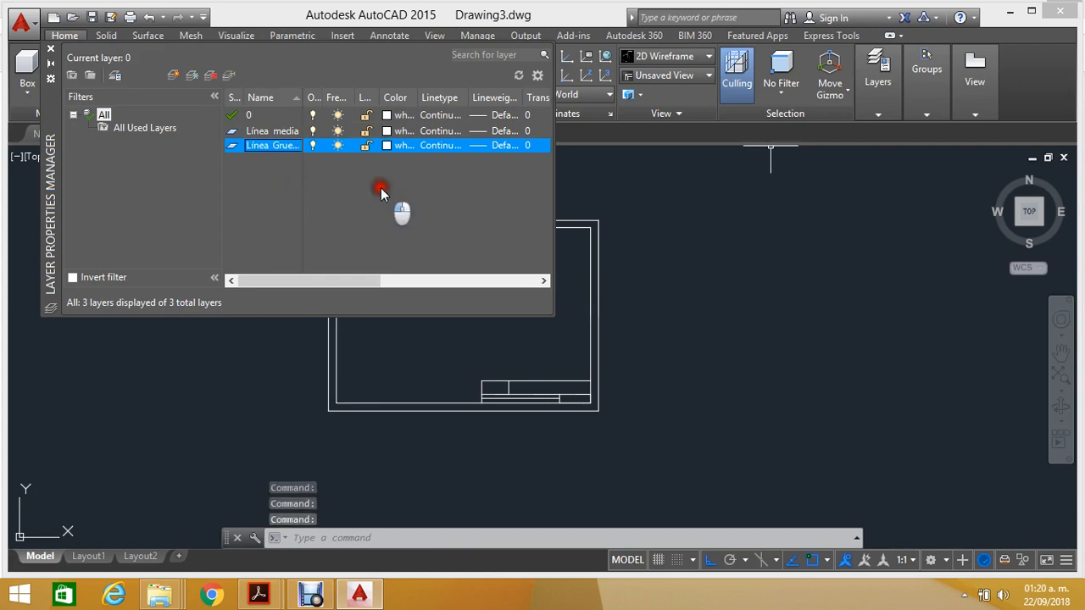
click(277, 133)
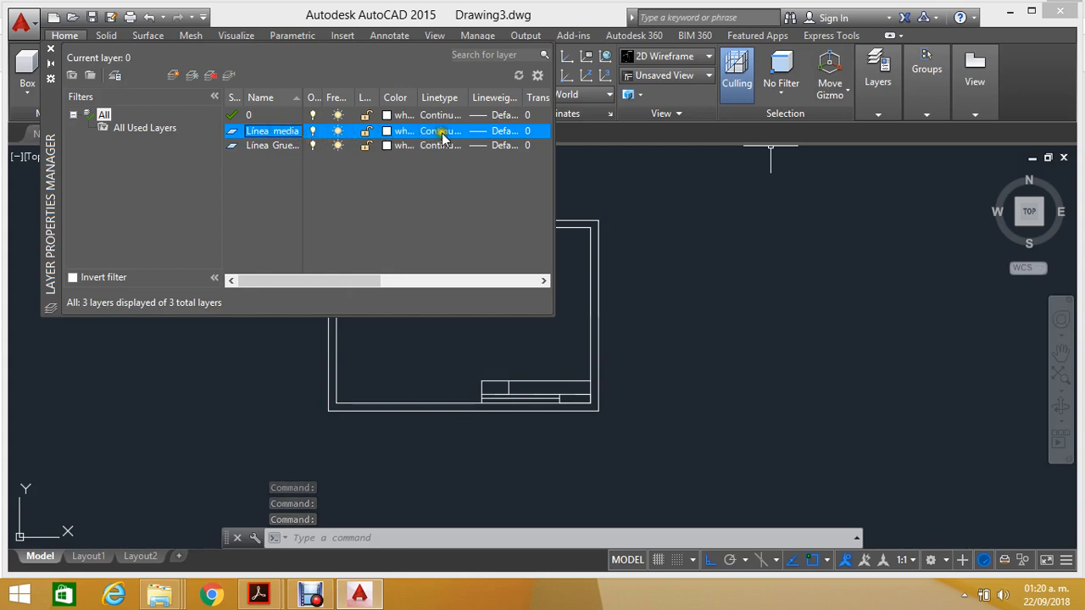
click(508, 132)
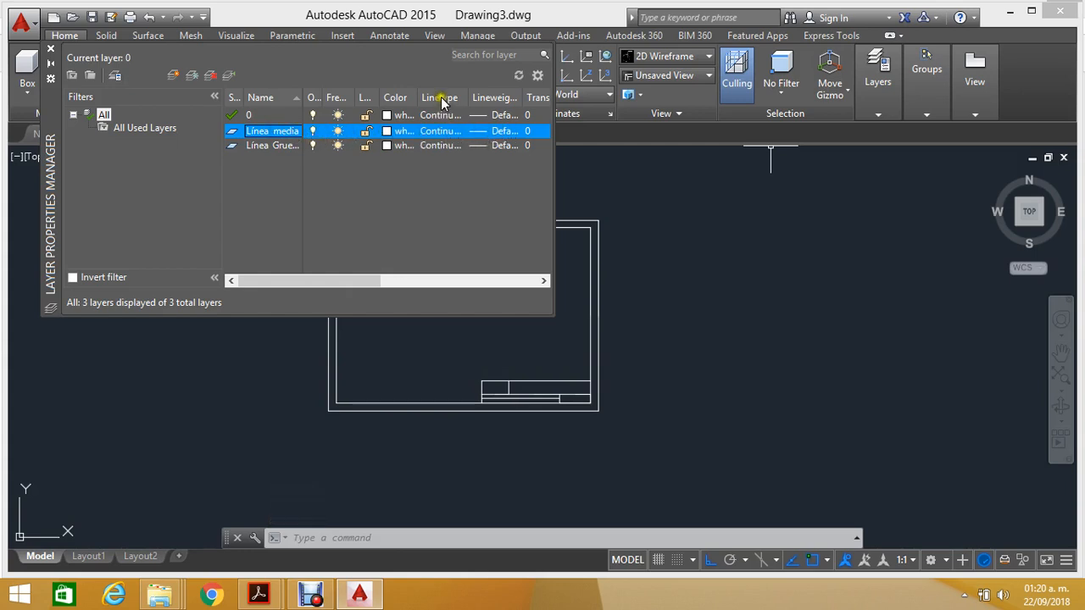
click(496, 132)
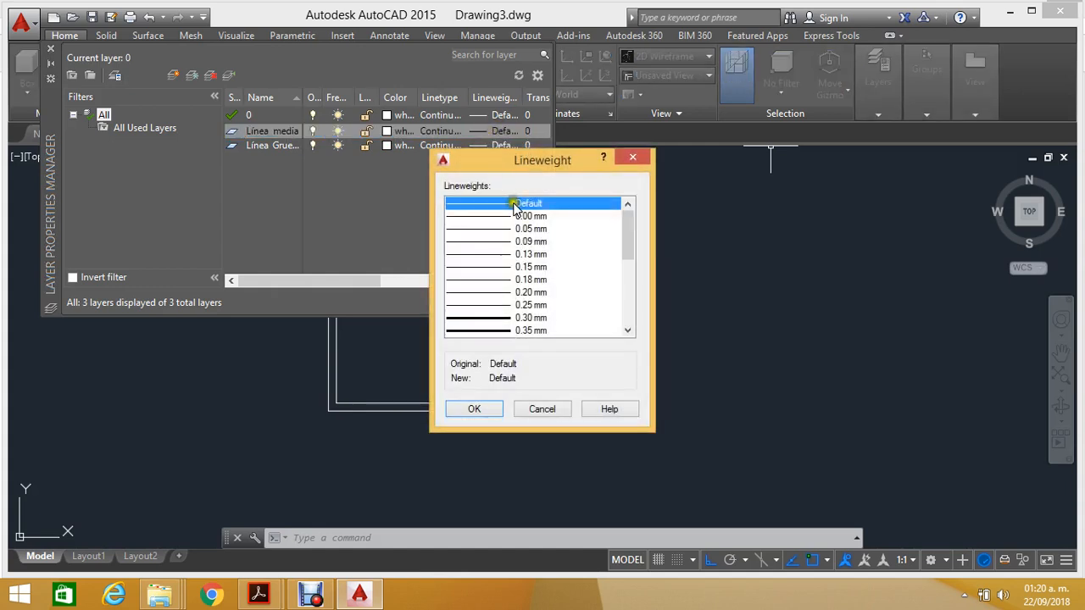
click(525, 318)
scroll(525, 318, down, 2)
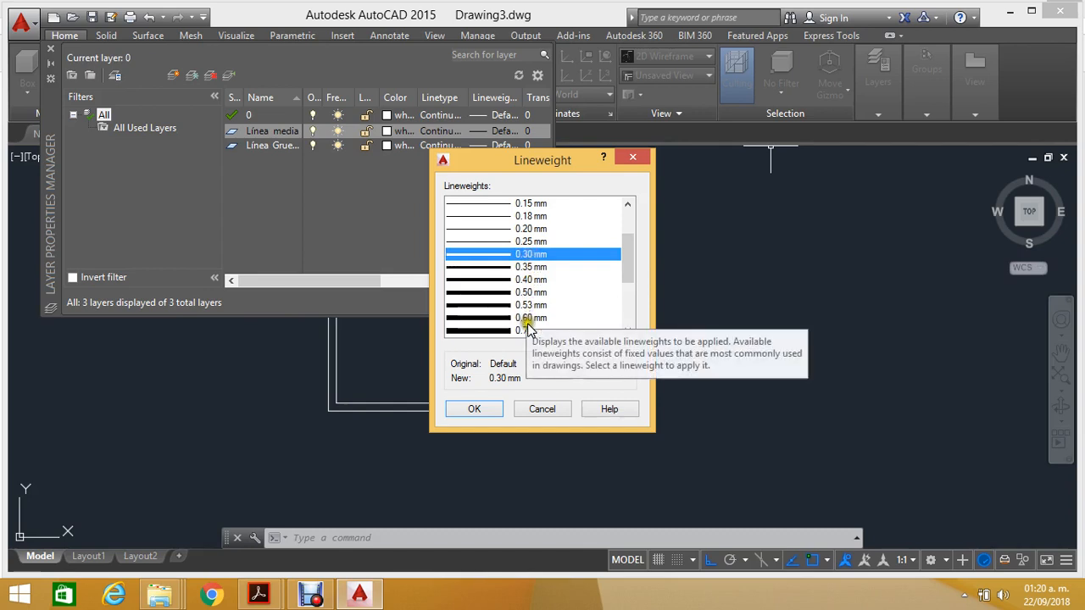
click(528, 267)
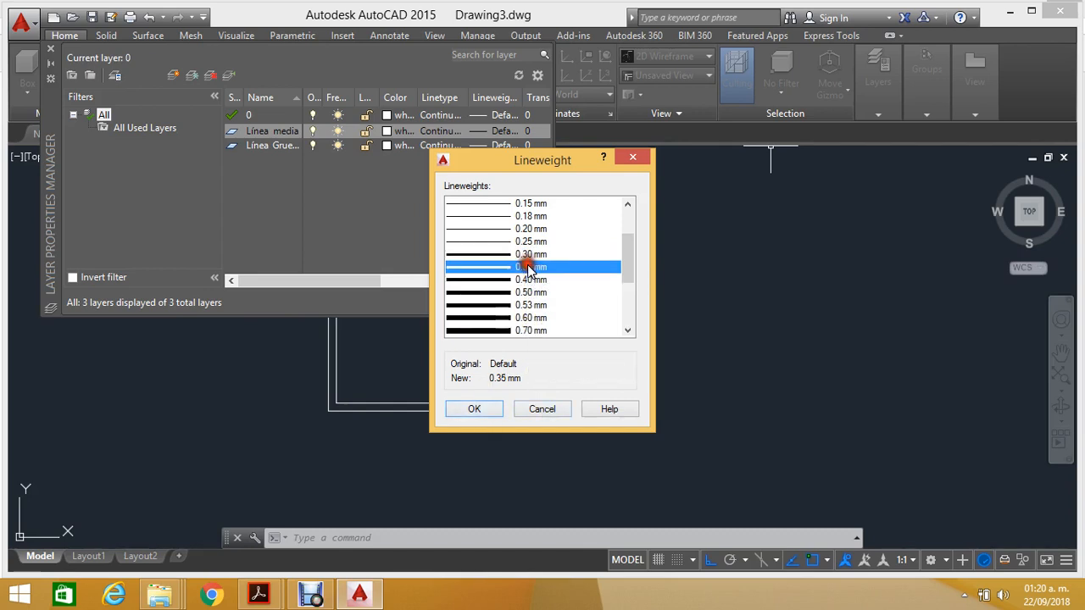
click(474, 408)
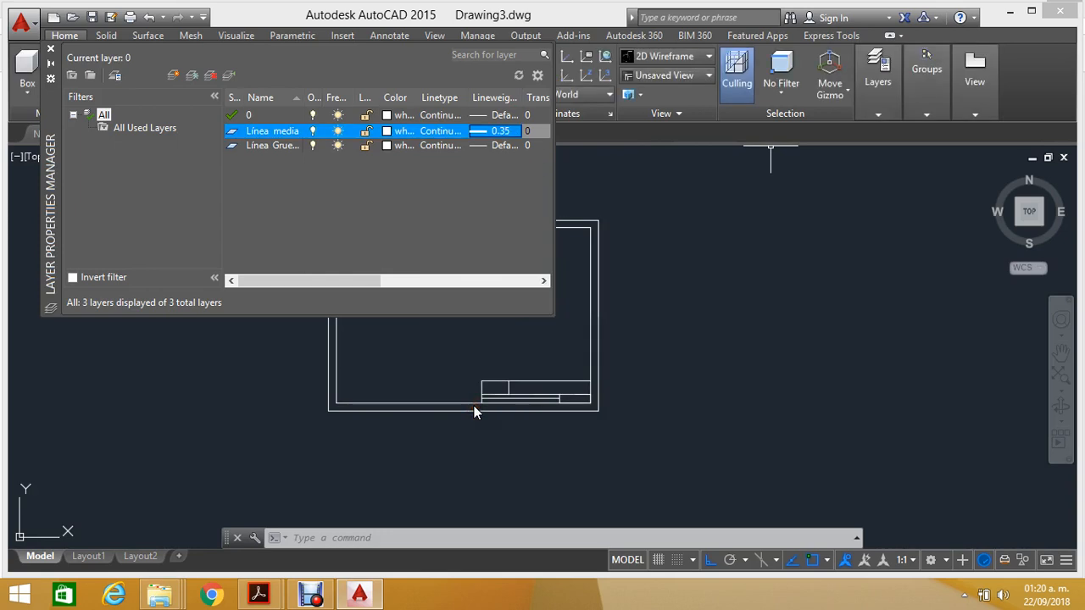
Step: Set the lineweight of layer "Línea Gruesa" to 0.80 mm and close the Layer Properties Manager
click(434, 148)
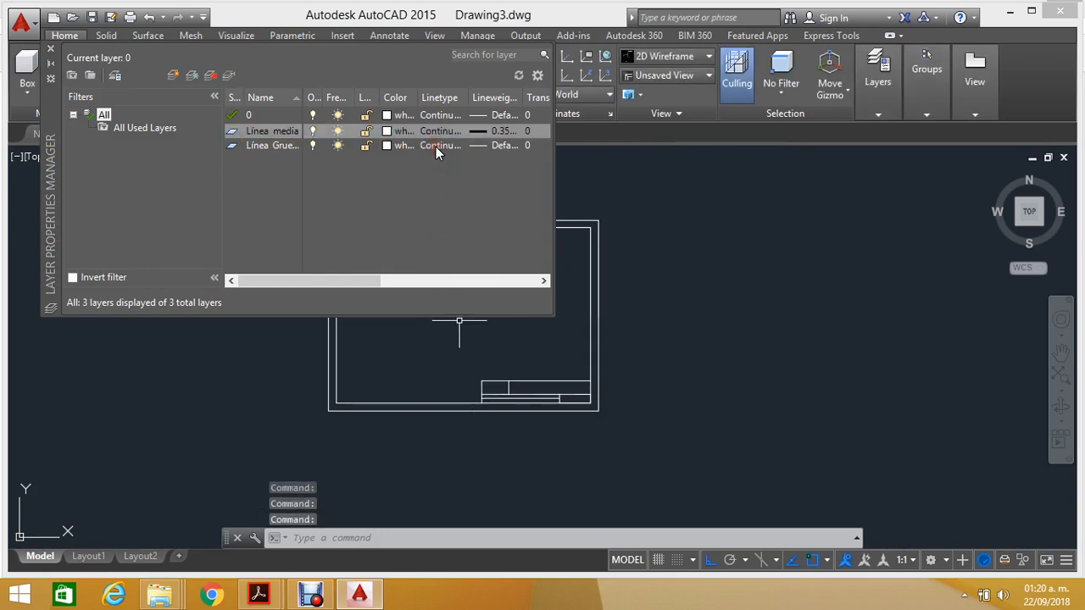
click(501, 383)
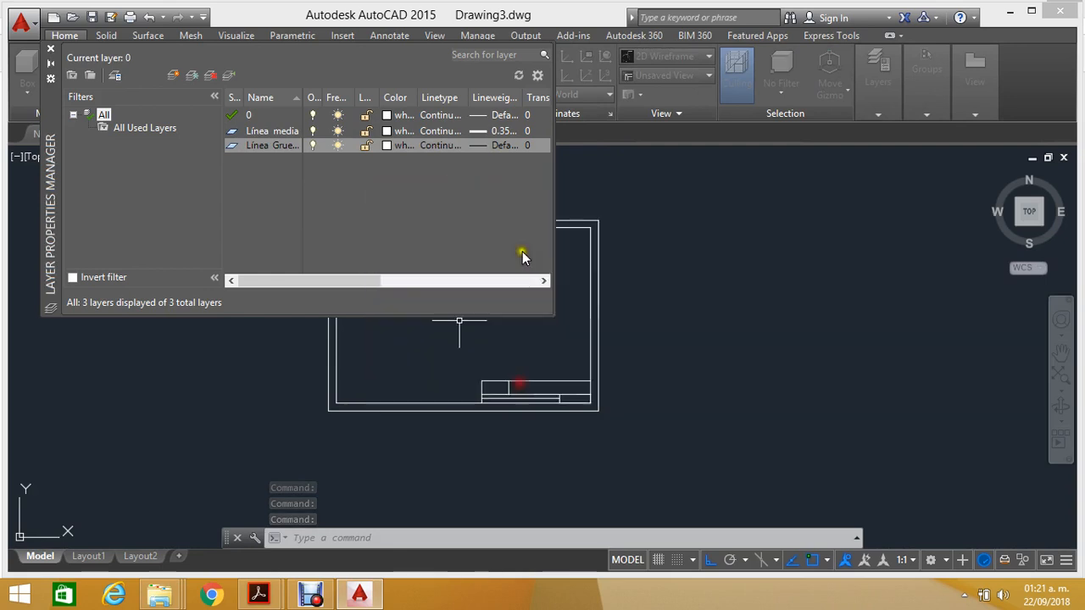
click(500, 146)
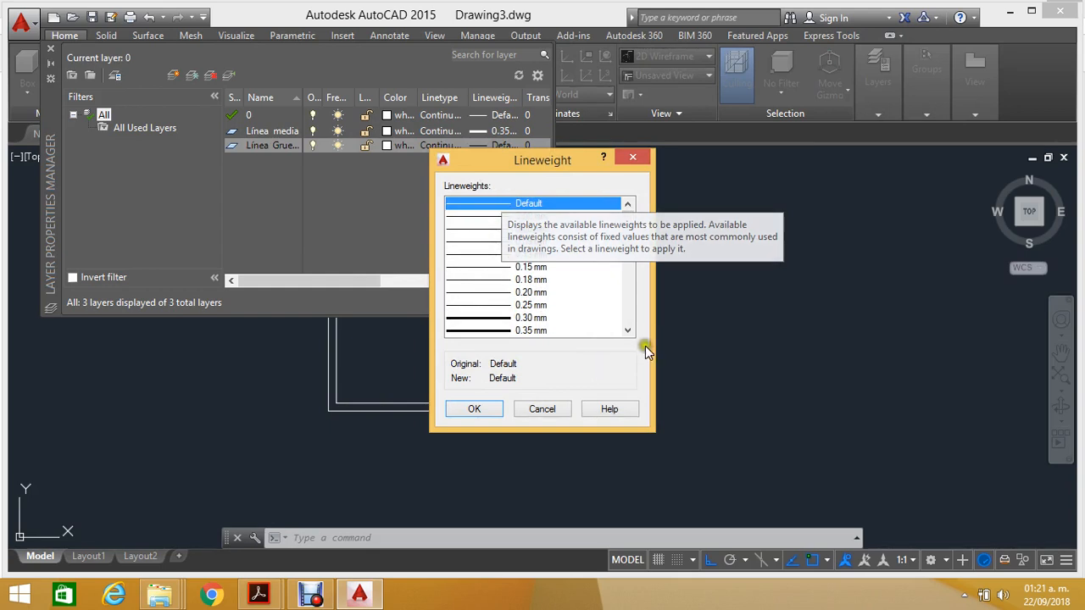
click(627, 330)
click(628, 332)
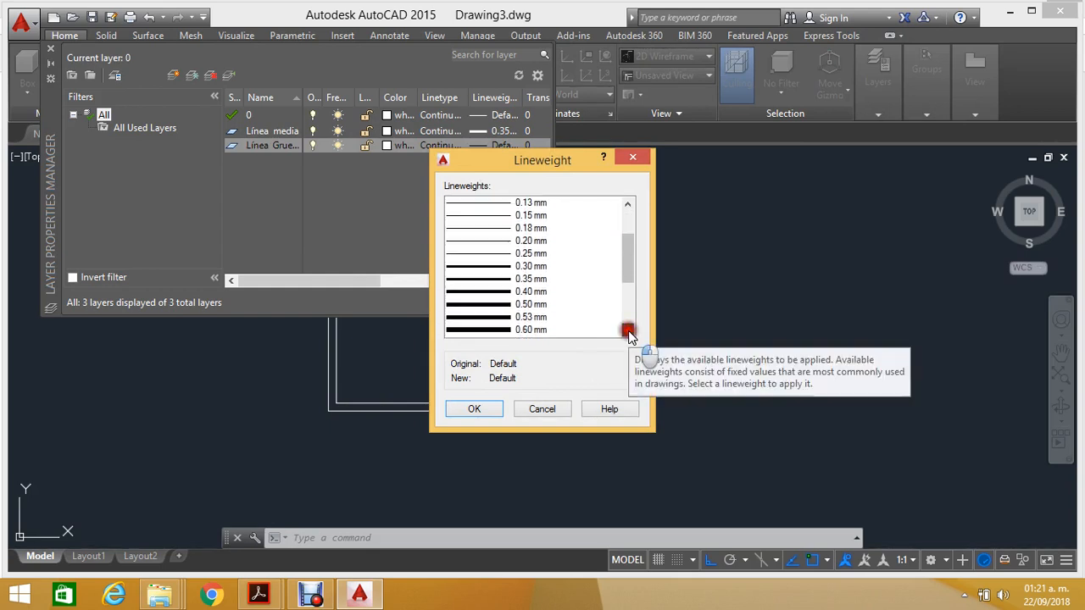
click(628, 332)
click(628, 332)
click(534, 319)
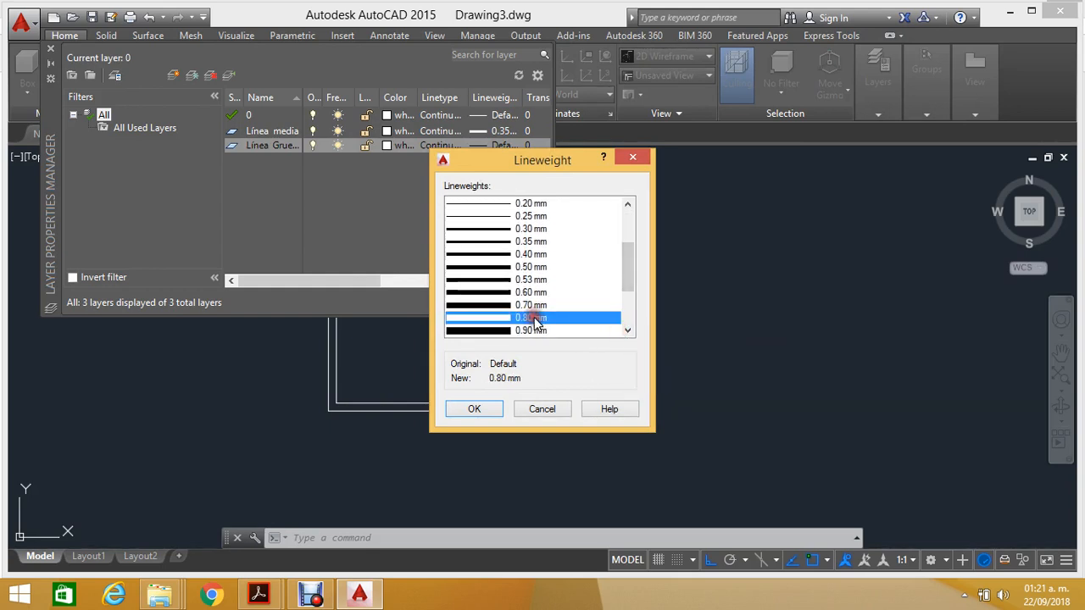
click(476, 409)
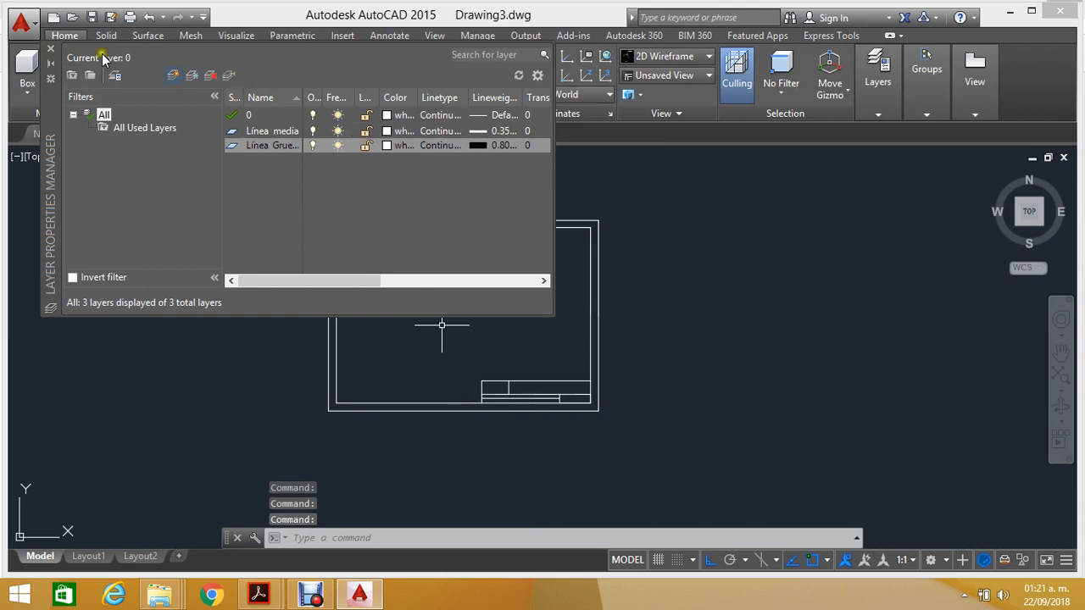
click(50, 48)
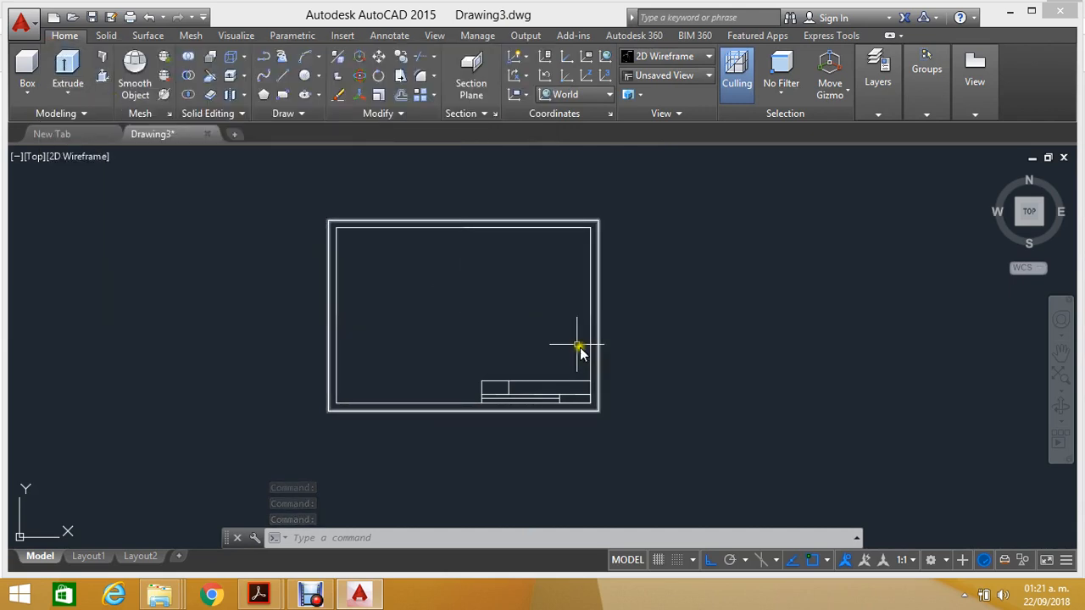
Step: Make "Línea media" the current layer
middle_drag(581, 351, 550, 288)
scroll(555, 292, up, 2)
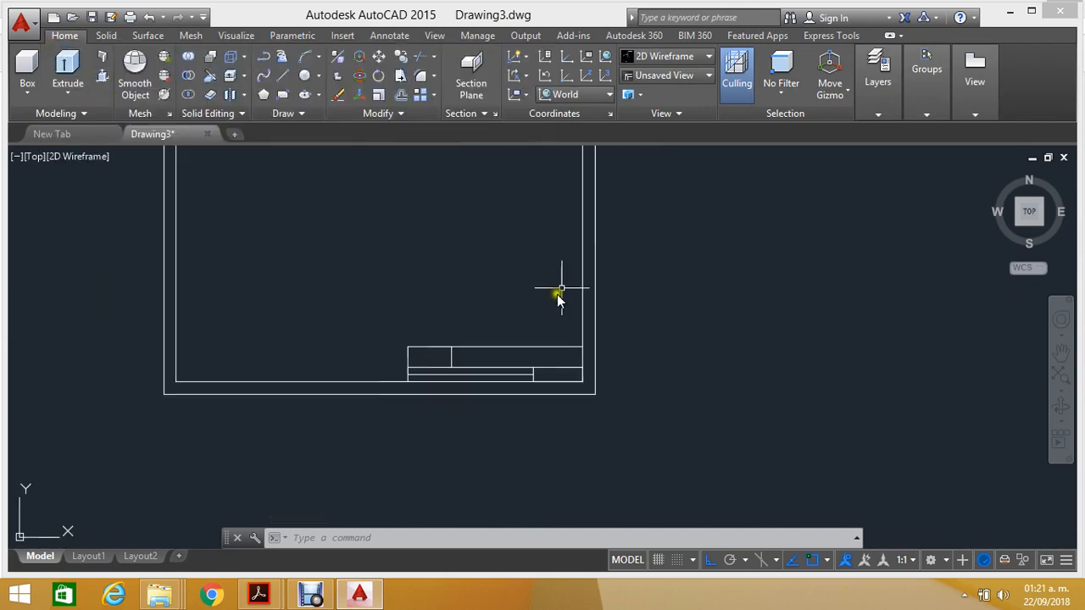
click(878, 113)
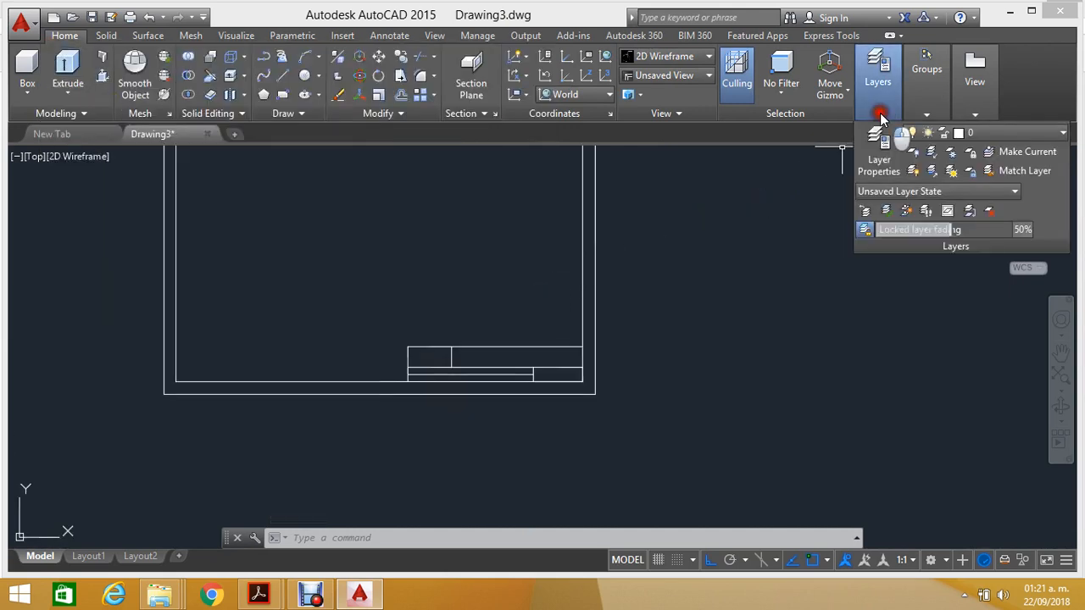
click(1062, 133)
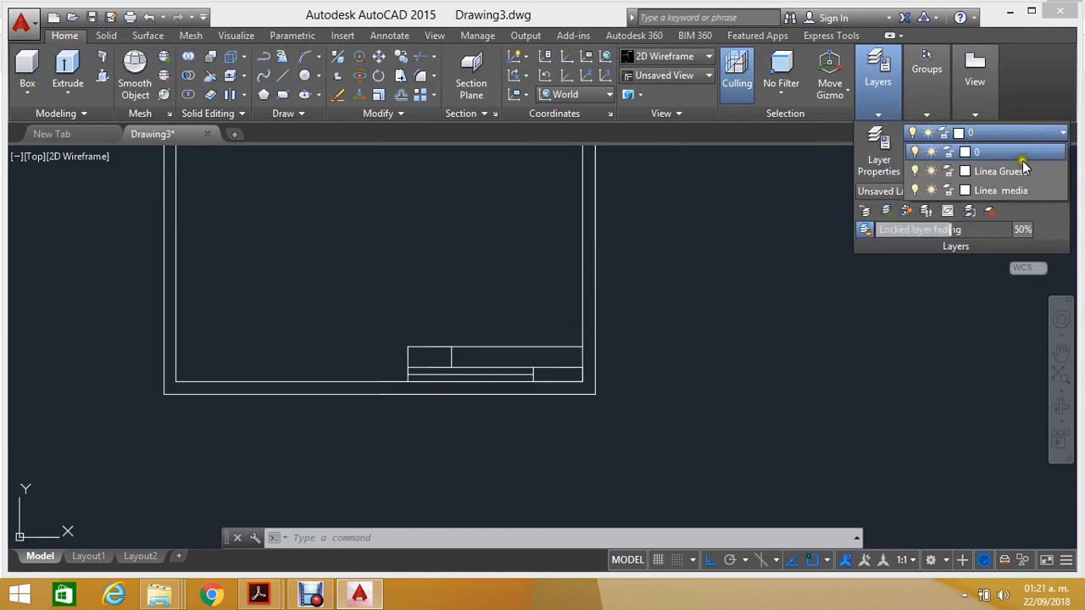
click(1009, 153)
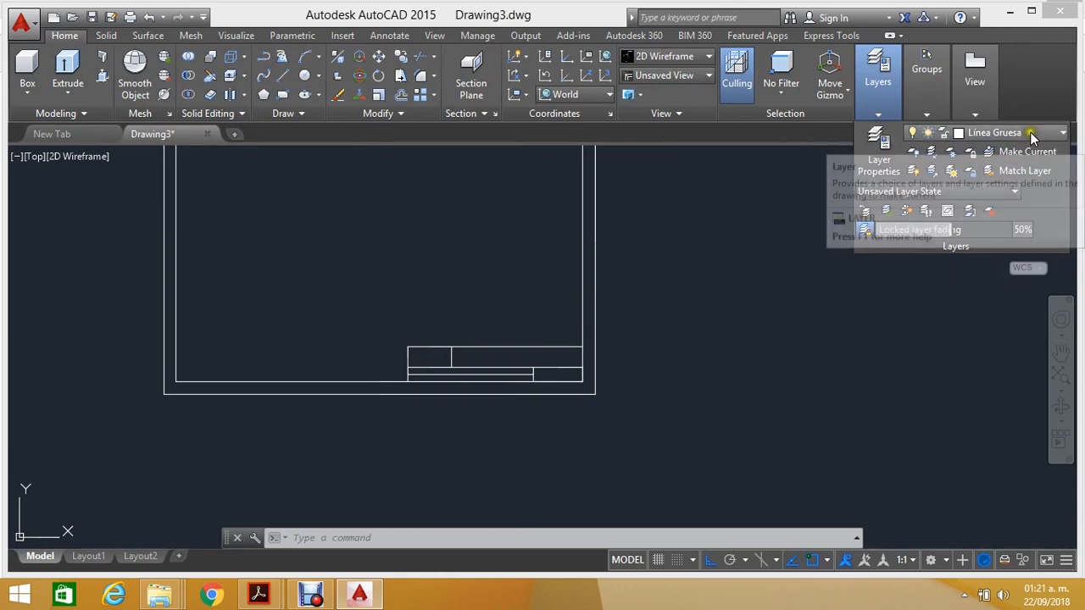
click(1030, 131)
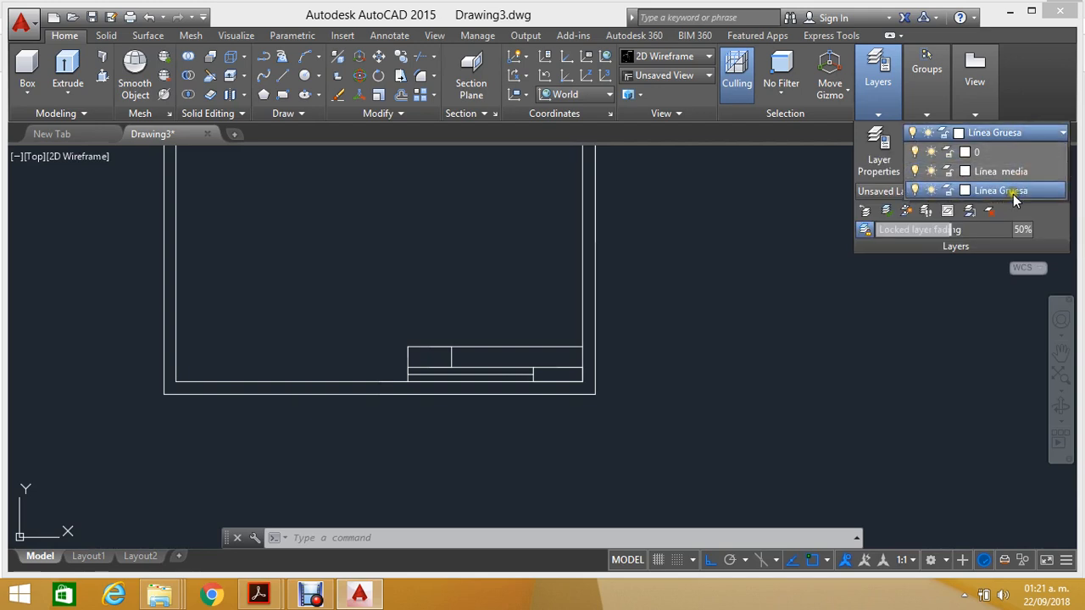
click(1013, 173)
Step: Select all the title block's lines inside the frame's lower-right corner and assign them to the "Línea media" layer
middle_drag(739, 239, 654, 250)
scroll(654, 246, down, 2)
scroll(572, 320, up, 3)
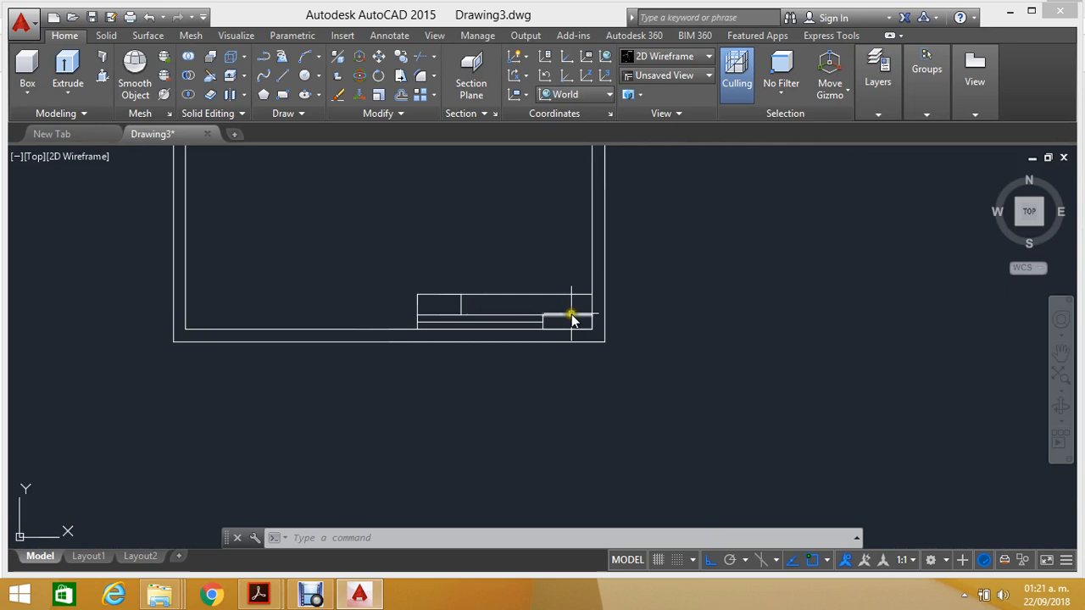
click(407, 260)
click(719, 390)
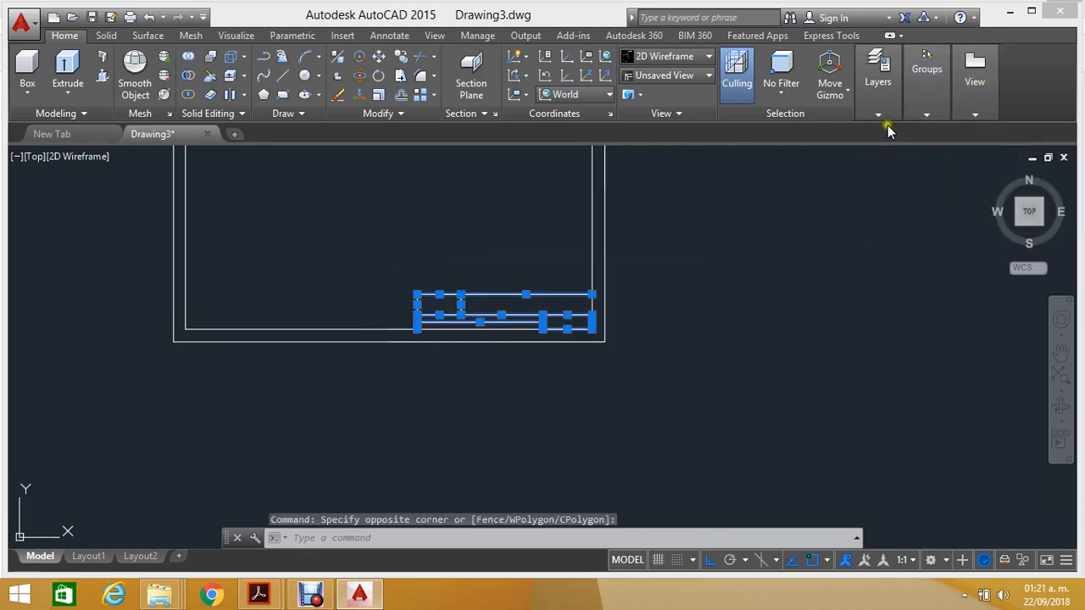
mouse_move(884, 125)
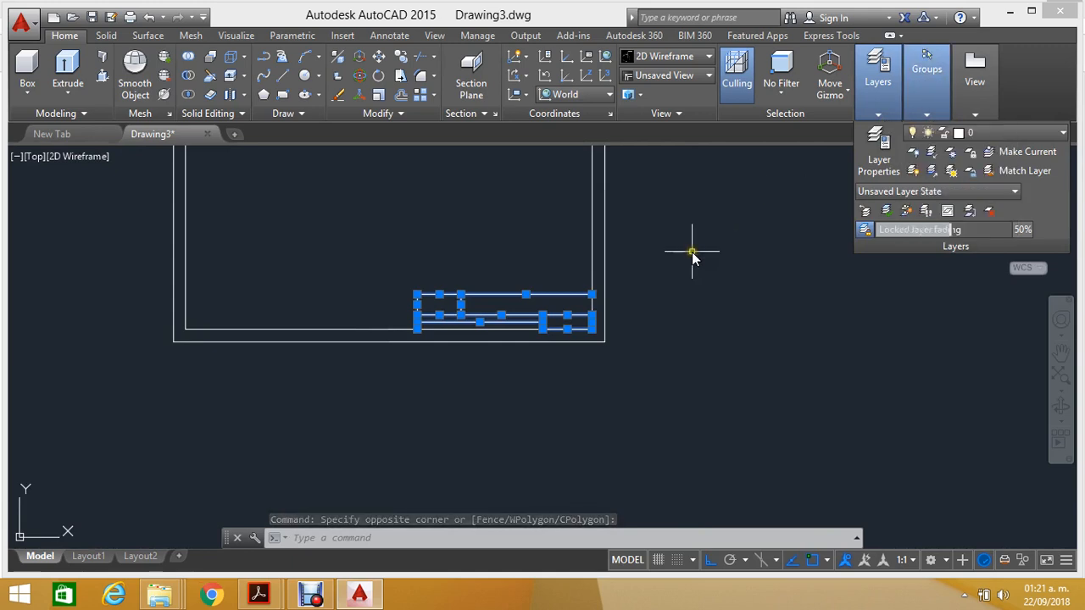
click(1048, 135)
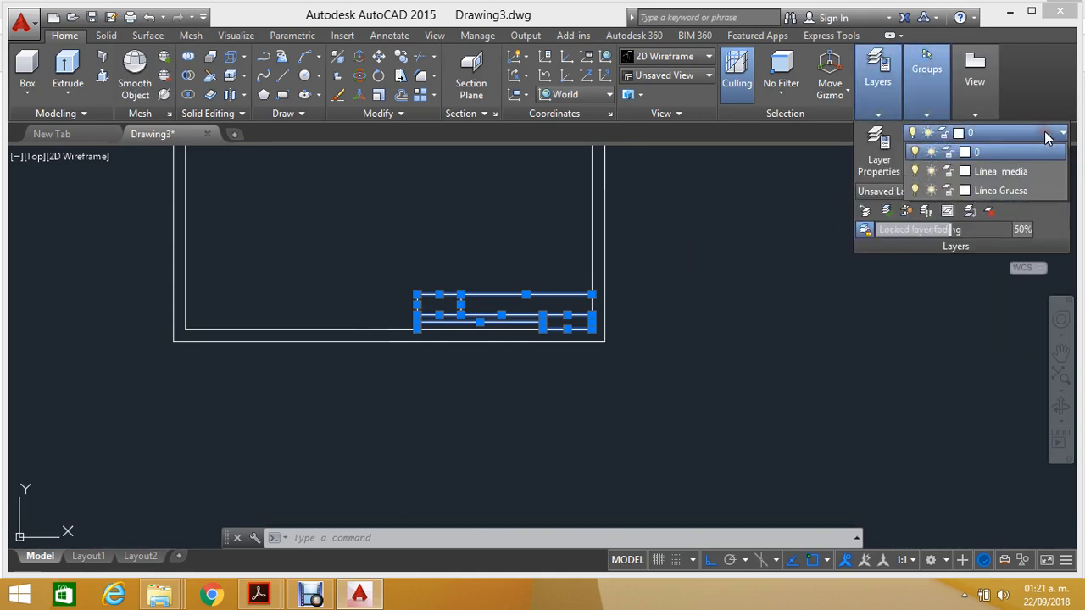
click(1000, 176)
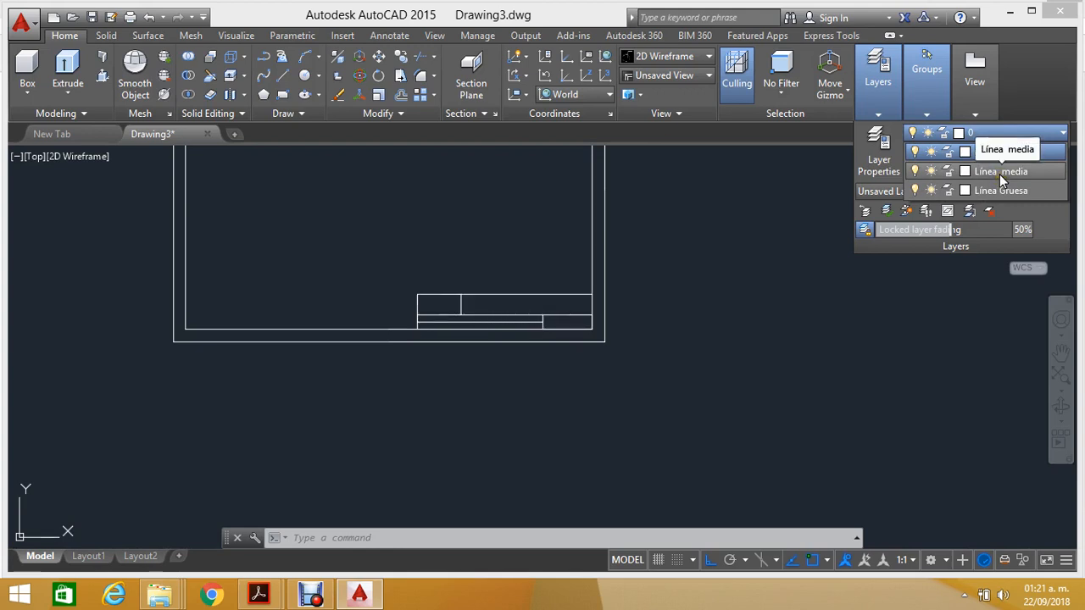
click(1000, 172)
middle_drag(704, 240, 693, 244)
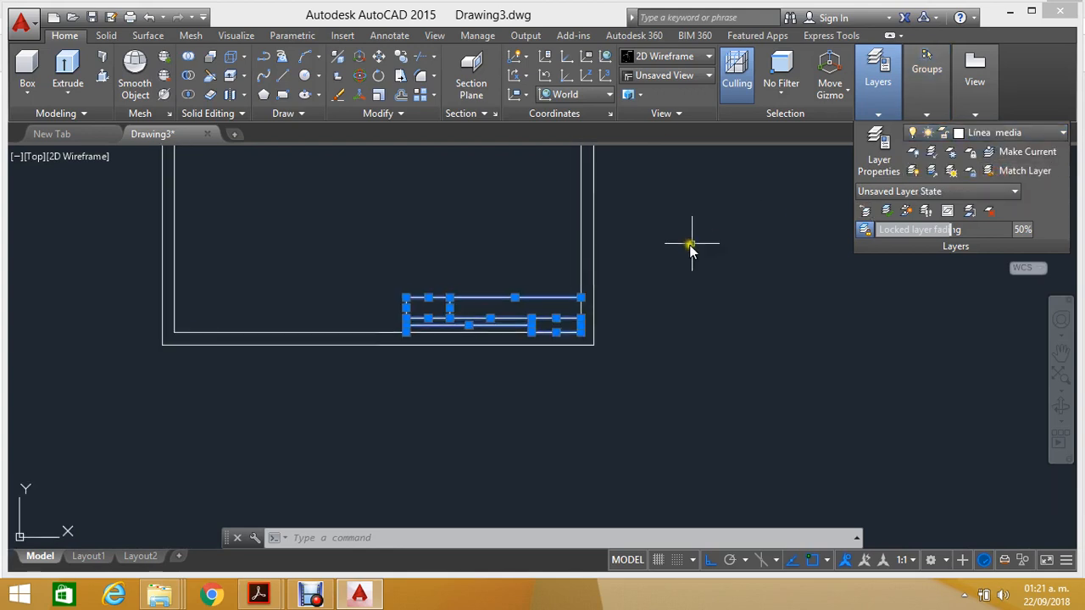
Step: Reapply the "Línea media" layer to the selected title block lines and clear the selection
mouse_move(944, 117)
mouse_move(888, 117)
click(1061, 133)
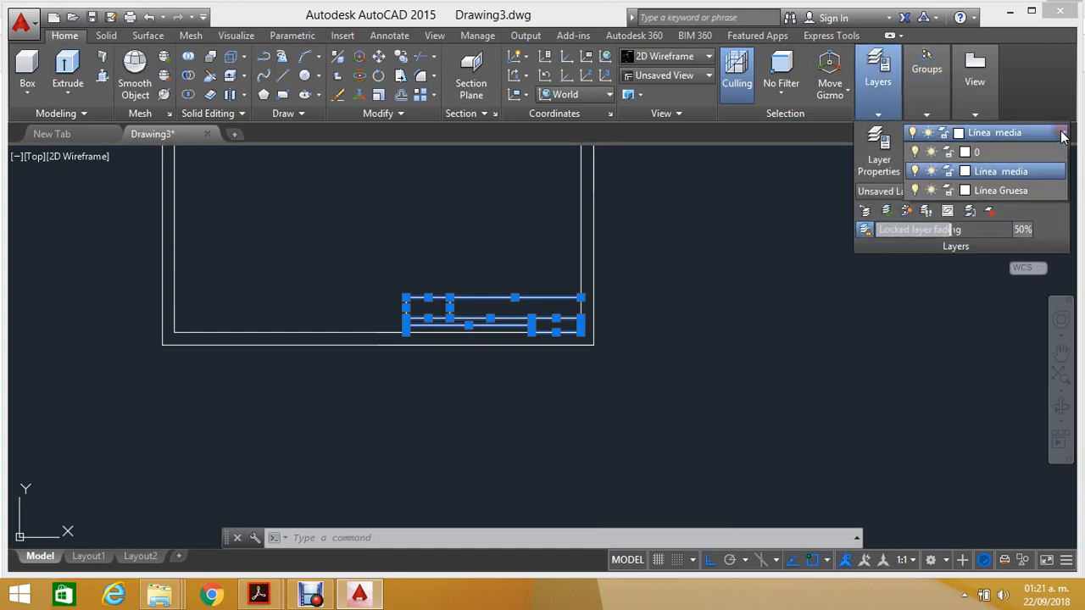
click(1028, 172)
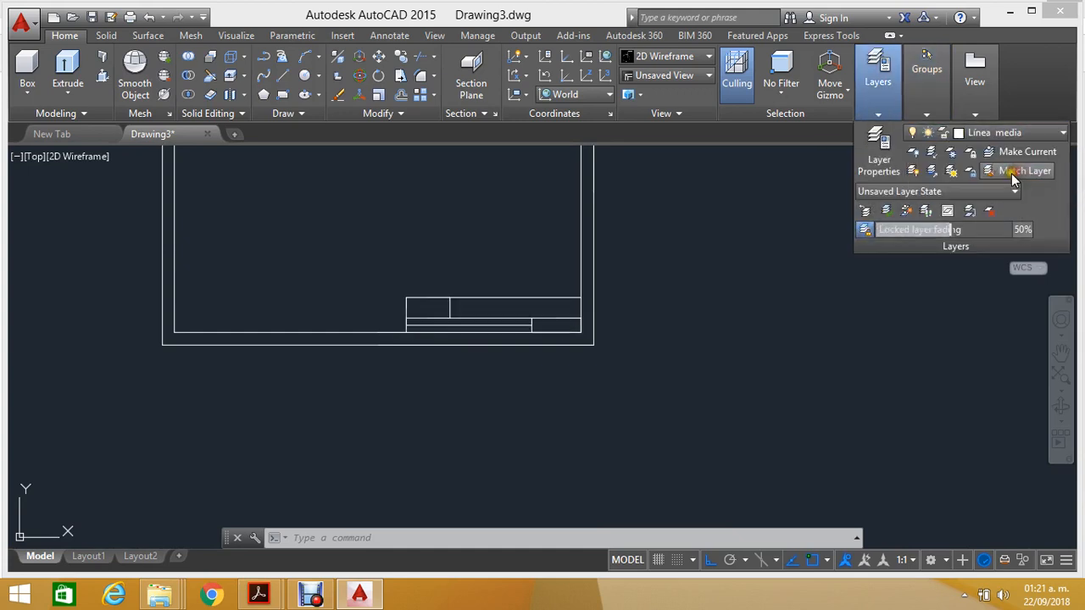
key(Escape)
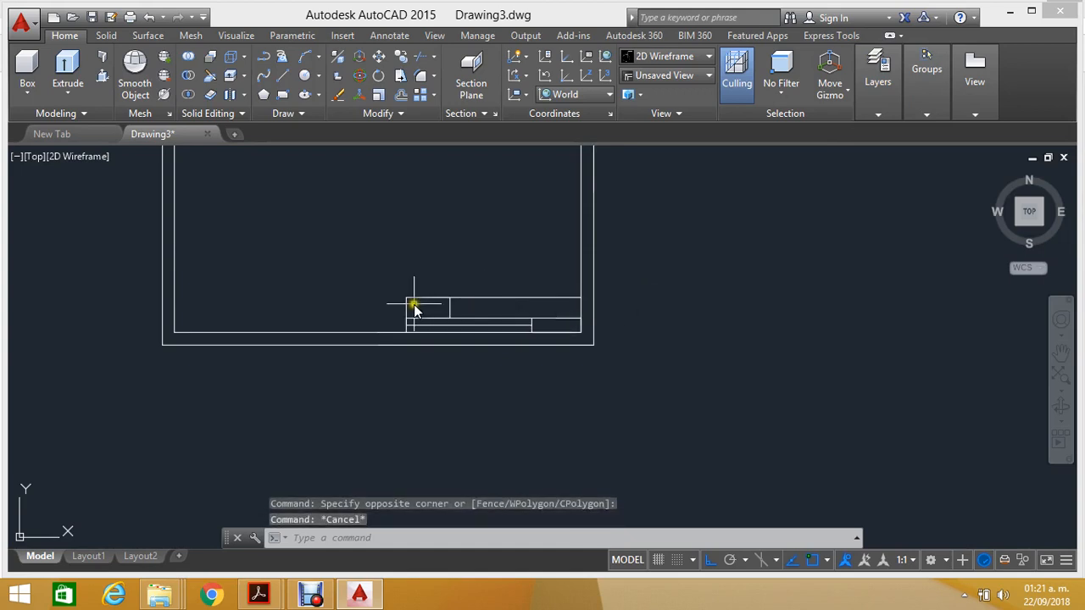
Step: Select the rectangle in the title block's upper-left corner and assign it to the "Línea Gruesa" layer
scroll(387, 303, up, 1)
scroll(462, 290, up, 2)
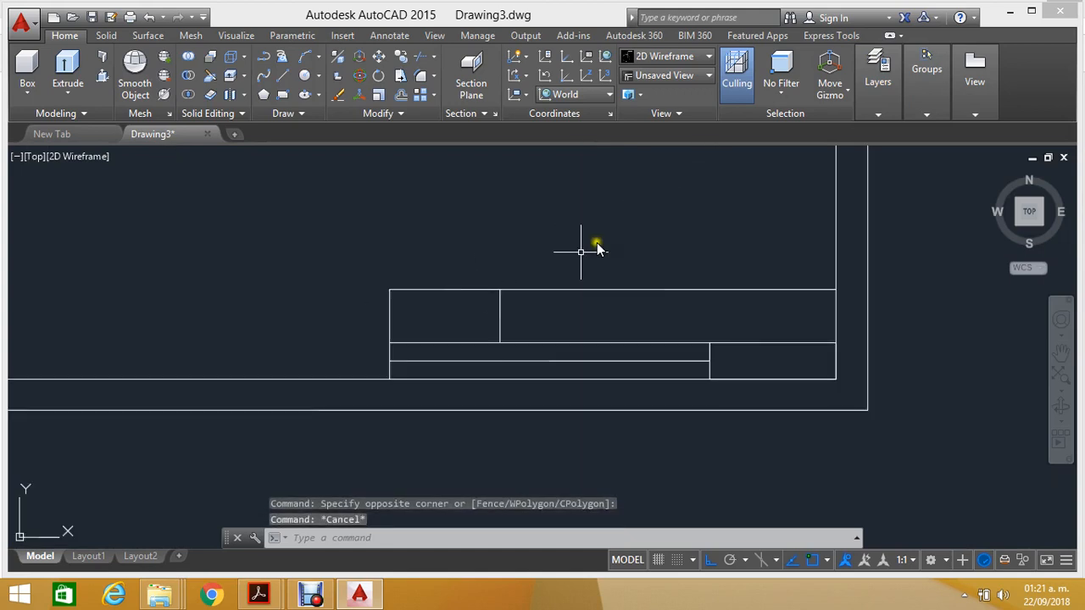
scroll(545, 292, down, 2)
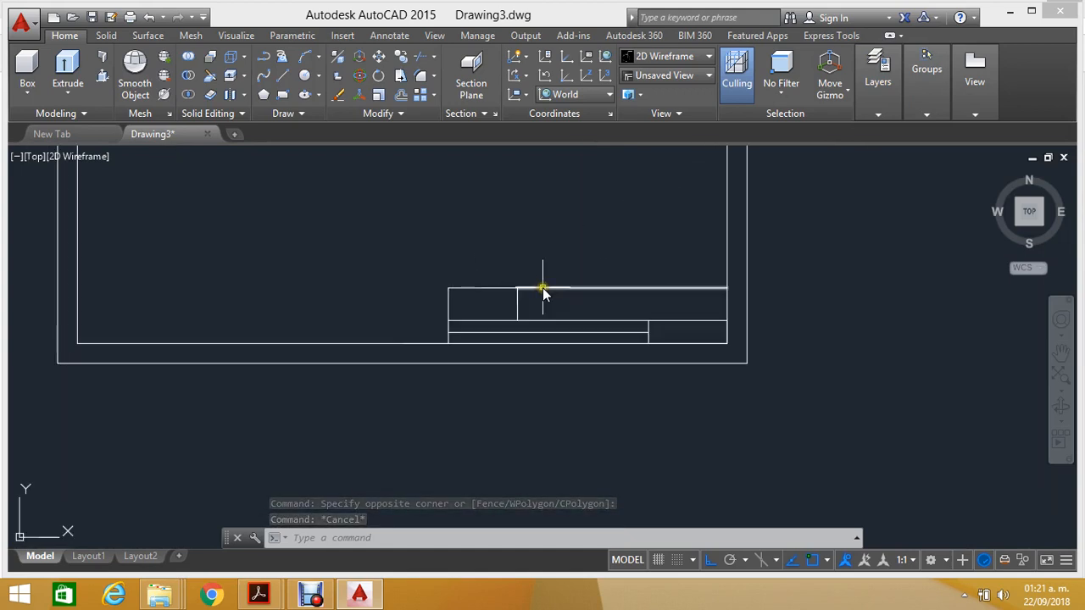
scroll(529, 301, down, 4)
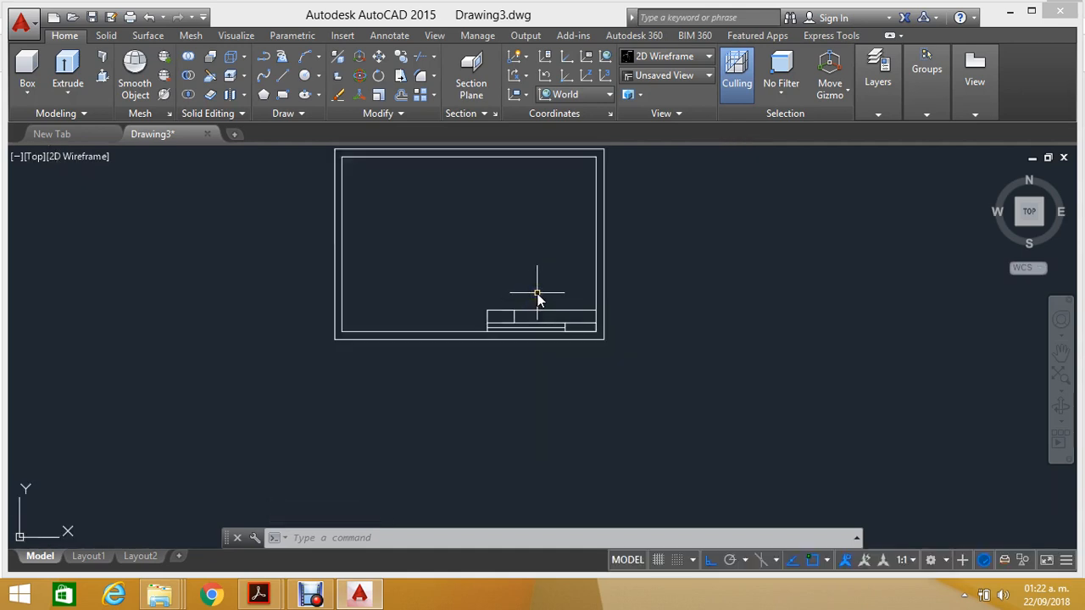
scroll(537, 297, up, 3)
scroll(466, 399, up, 1)
scroll(452, 339, up, 1)
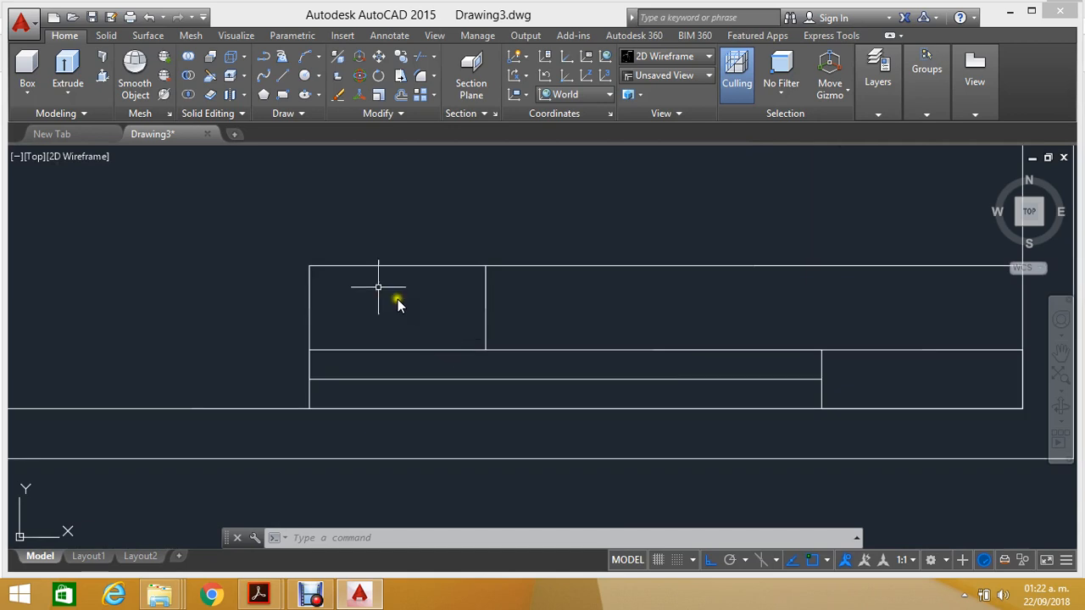
click(258, 242)
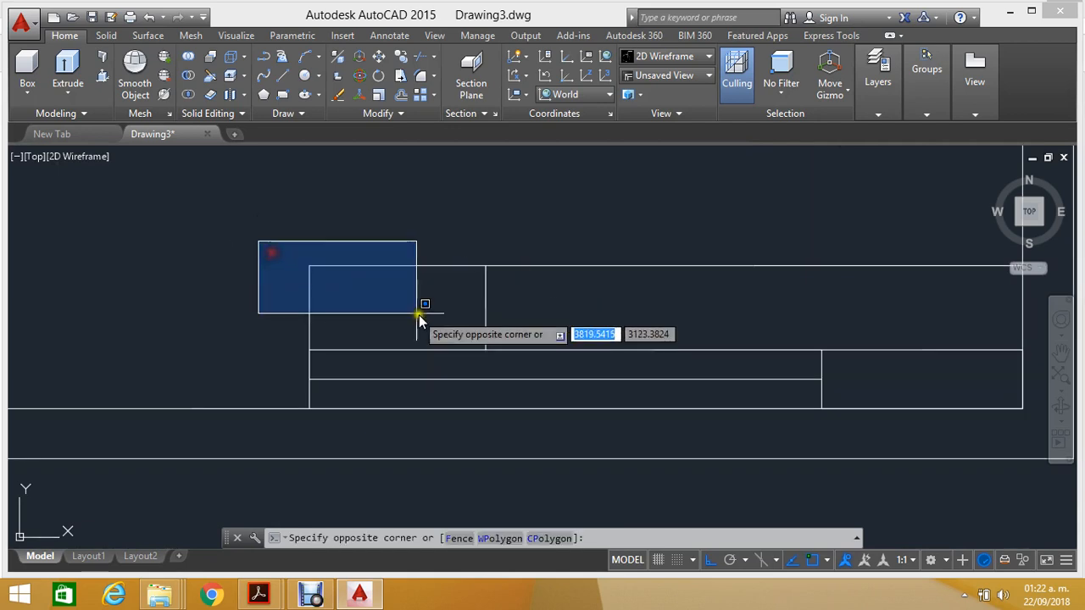
click(509, 371)
scroll(497, 309, down, 1)
scroll(492, 311, up, 2)
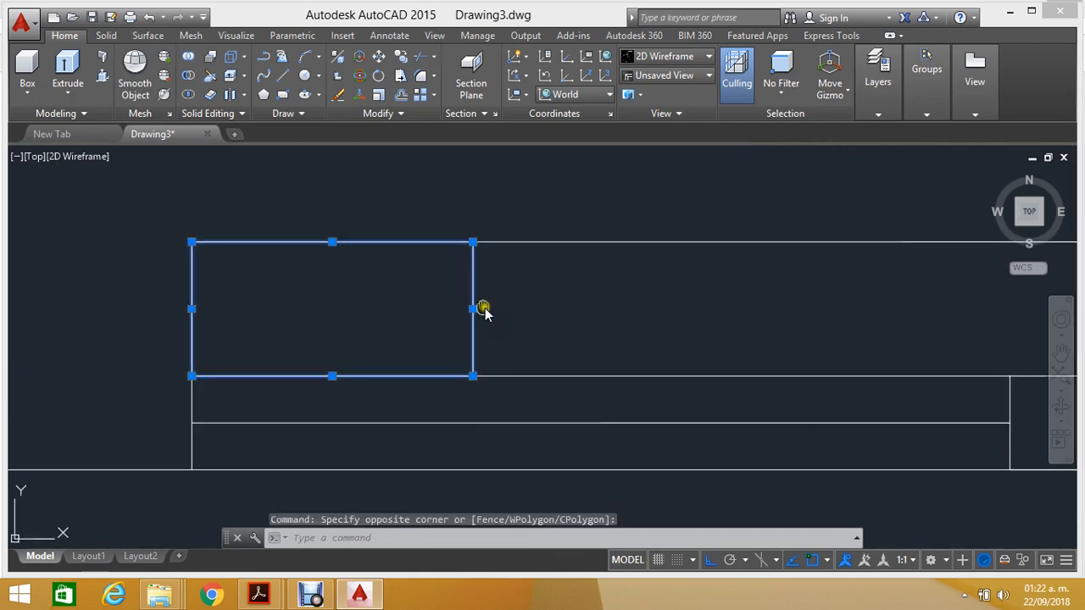
middle_drag(483, 310, 418, 294)
scroll(419, 294, down, 1)
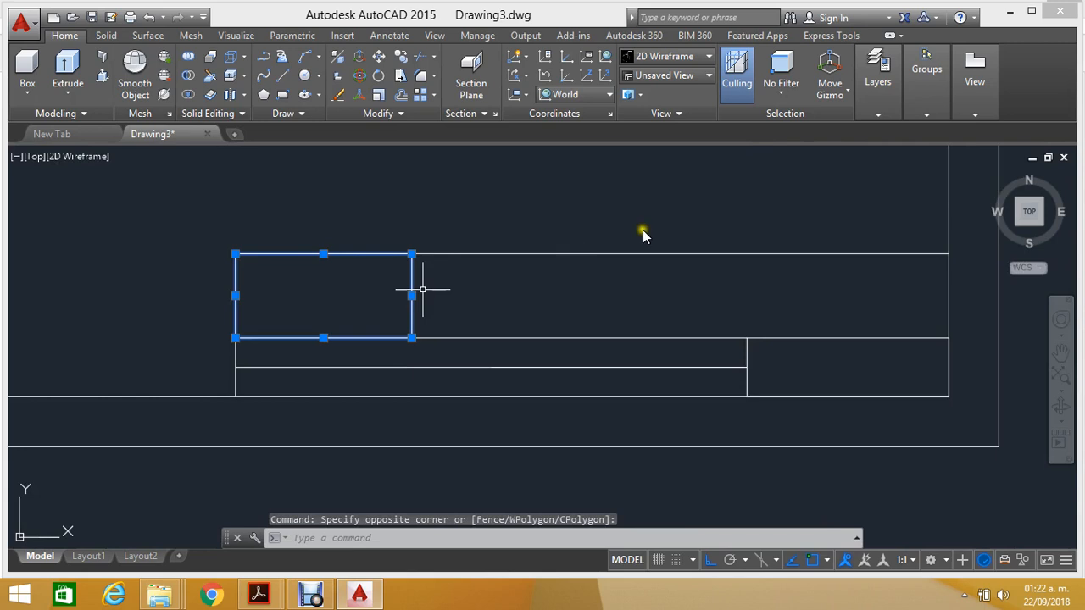
click(879, 116)
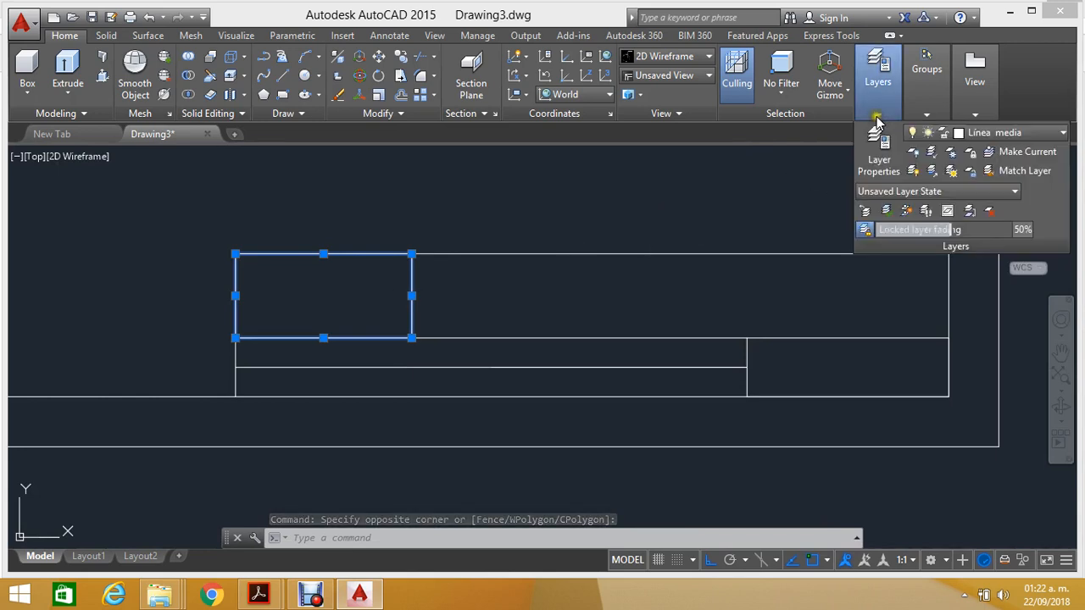
click(1062, 136)
click(1007, 192)
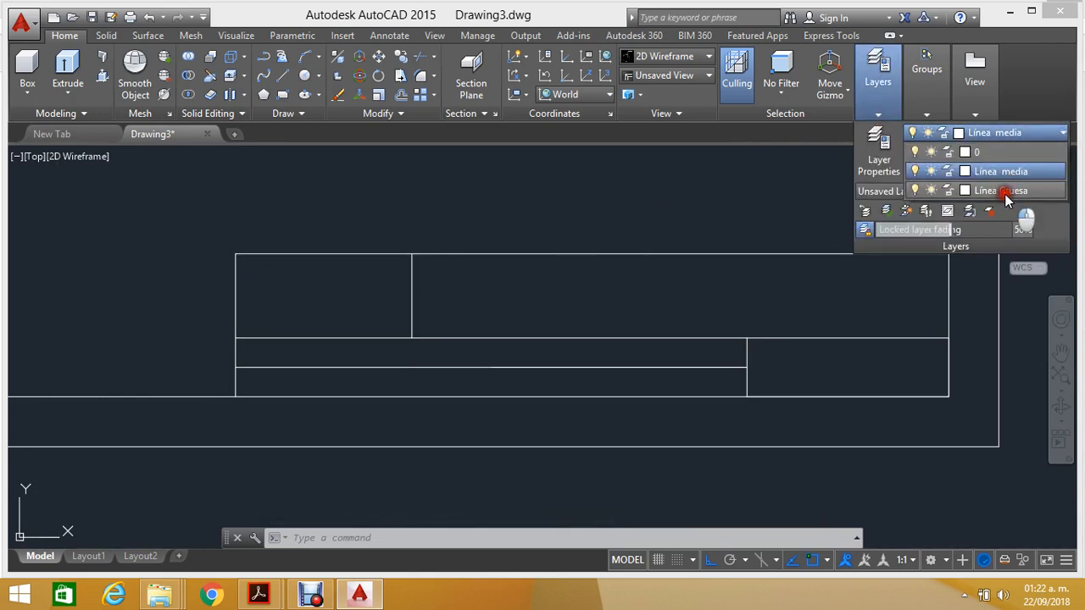
Step: Add the rectangle in the title block's lower-right corner to the selection and assign both rectangles to the "Línea Gruesa" layer
mouse_move(532, 291)
middle_down()
mouse_move(424, 249)
mouse_move(279, 243)
middle_up()
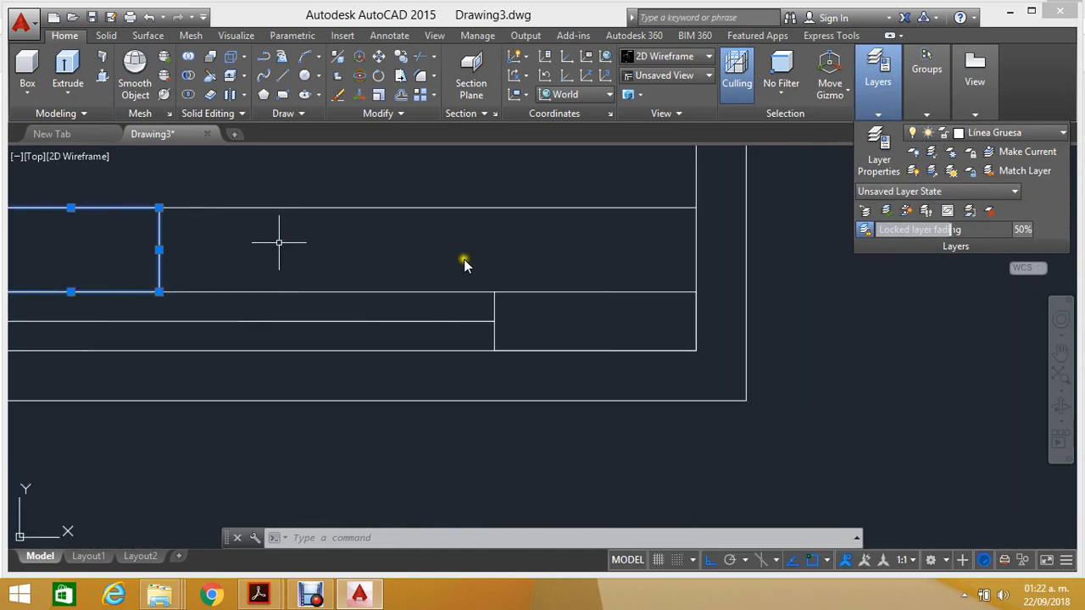
click(470, 259)
click(728, 369)
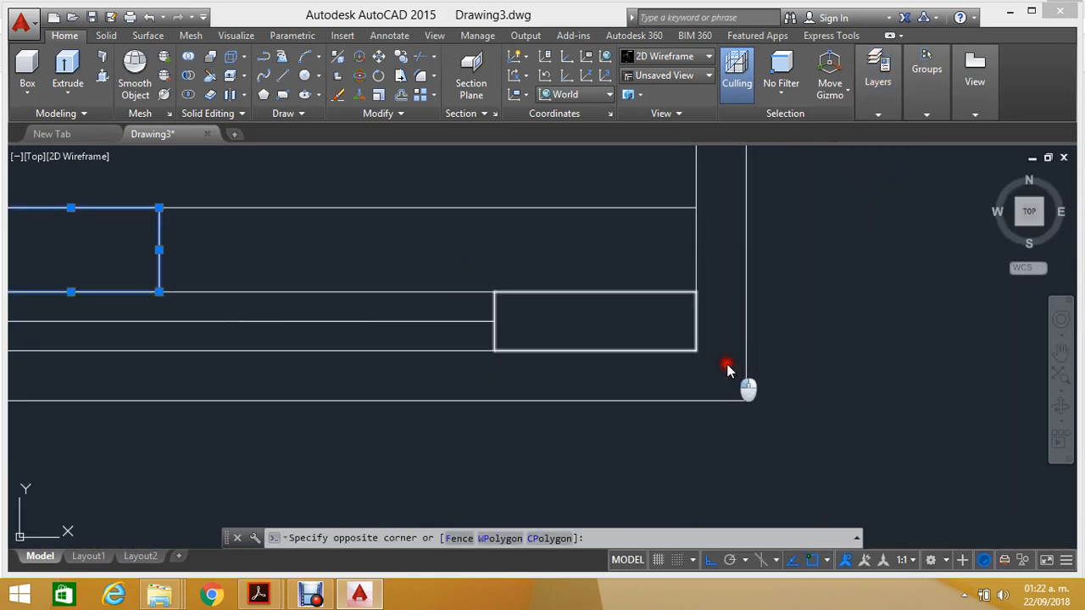
click(878, 82)
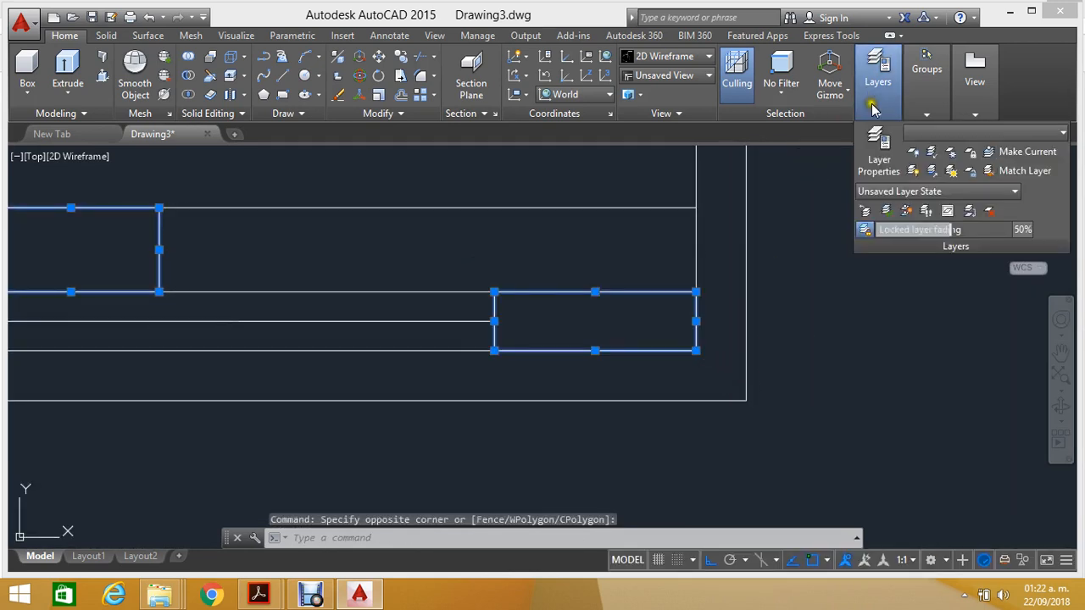
click(968, 137)
click(996, 192)
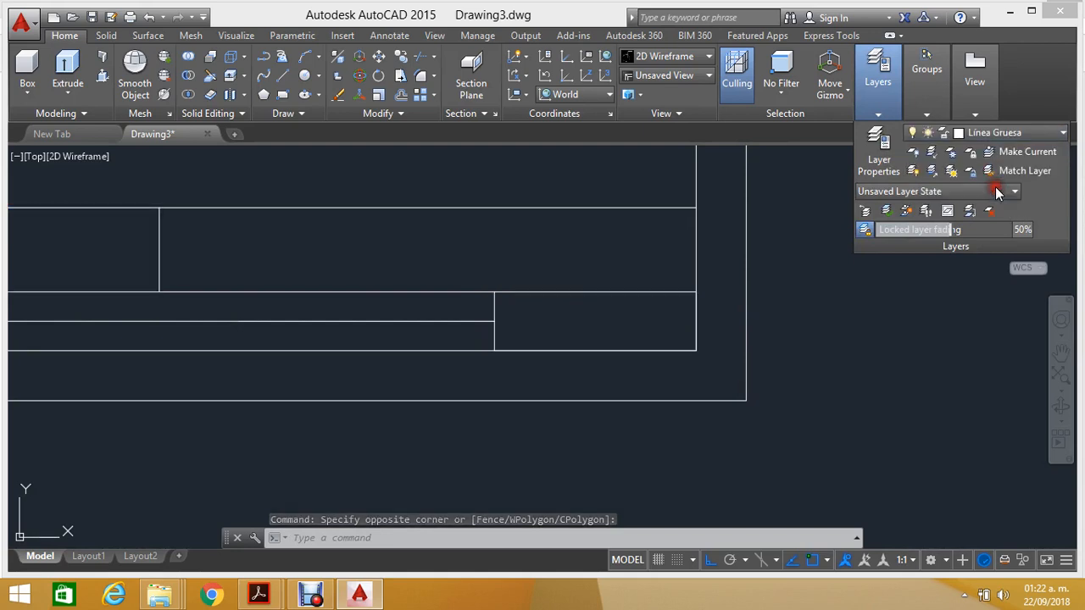
Step: Clear the selection of the two thick-line rectangles in the title block
middle_drag(669, 224, 651, 262)
scroll(634, 311, down, 6)
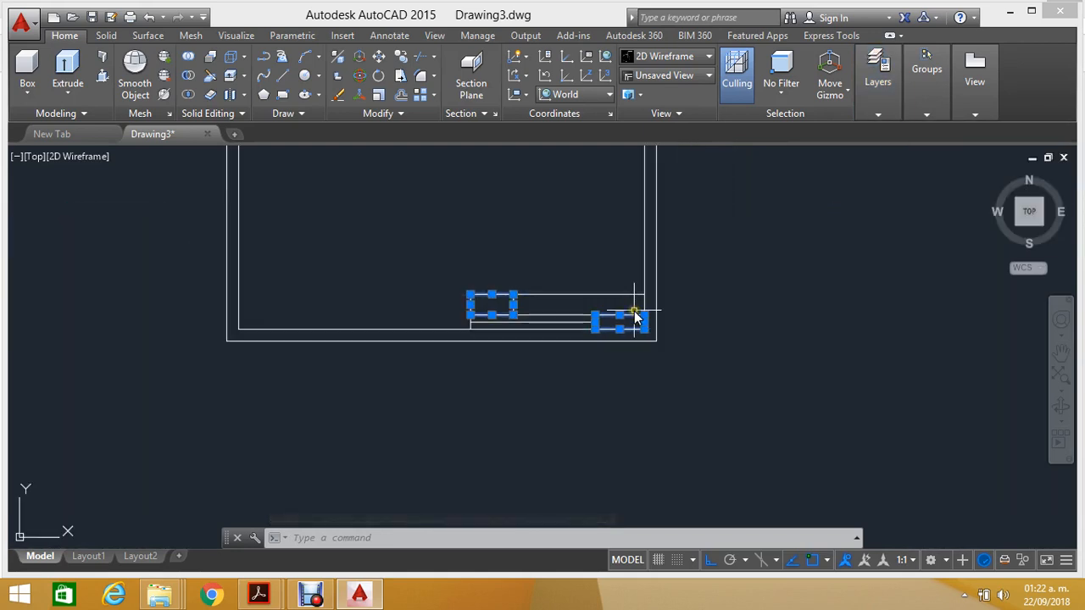
scroll(634, 316, down, 4)
key(Escape)
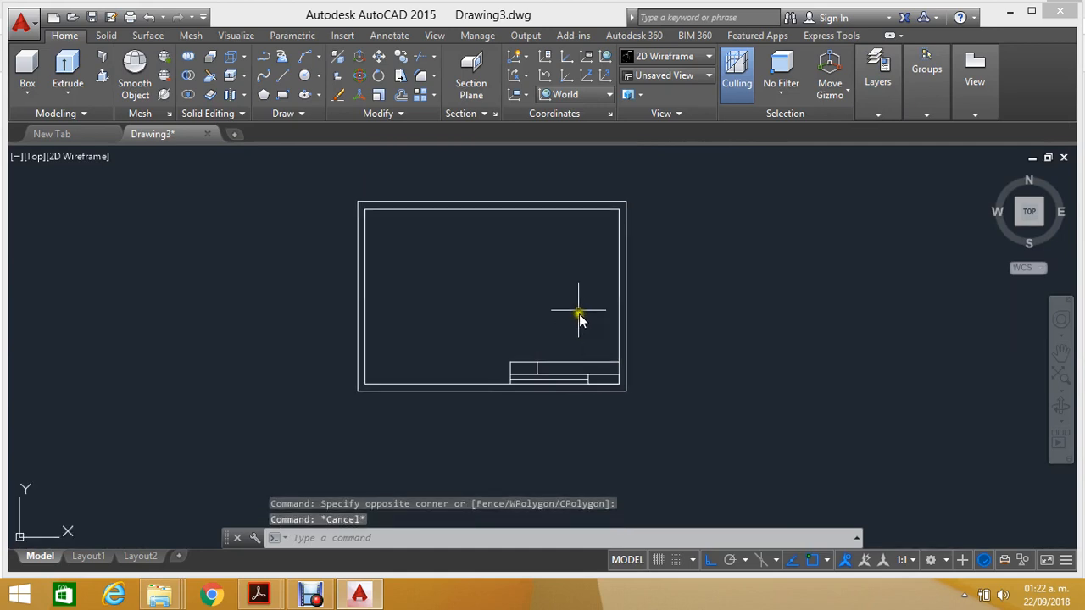
scroll(577, 307, up, 2)
scroll(569, 296, down, 2)
middle_drag(542, 257, 518, 274)
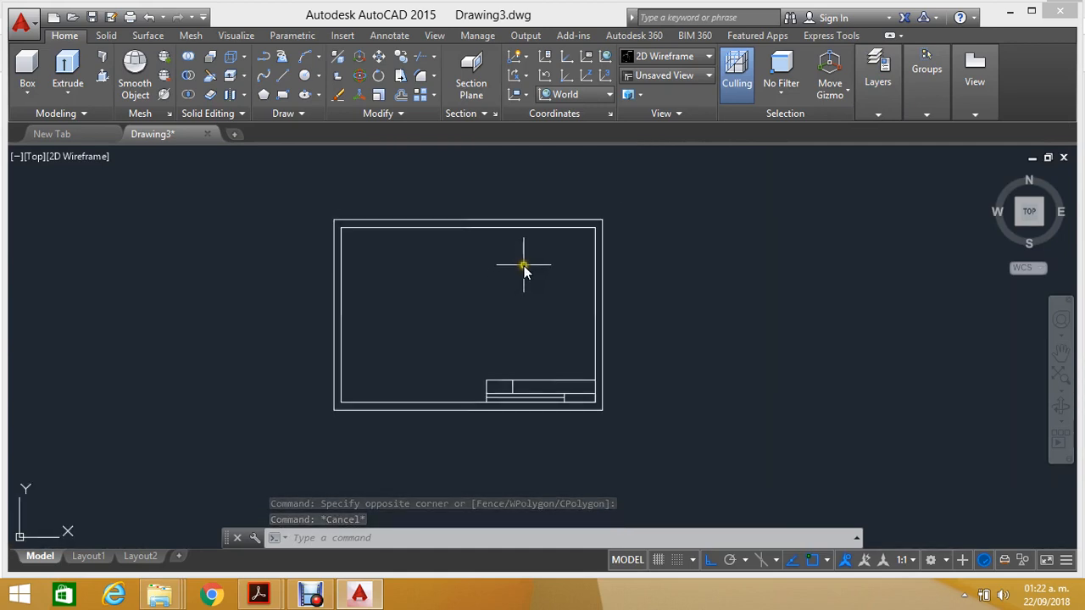
Step: Show the classic menu bar and turn on Display Lineweight in the lineweight settings
click(203, 17)
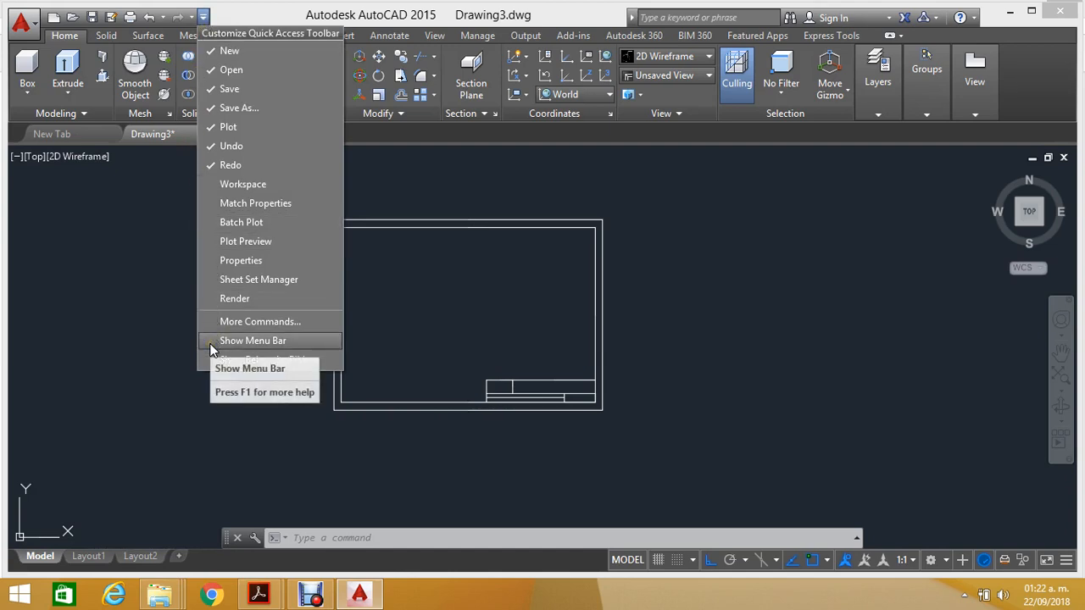
click(253, 340)
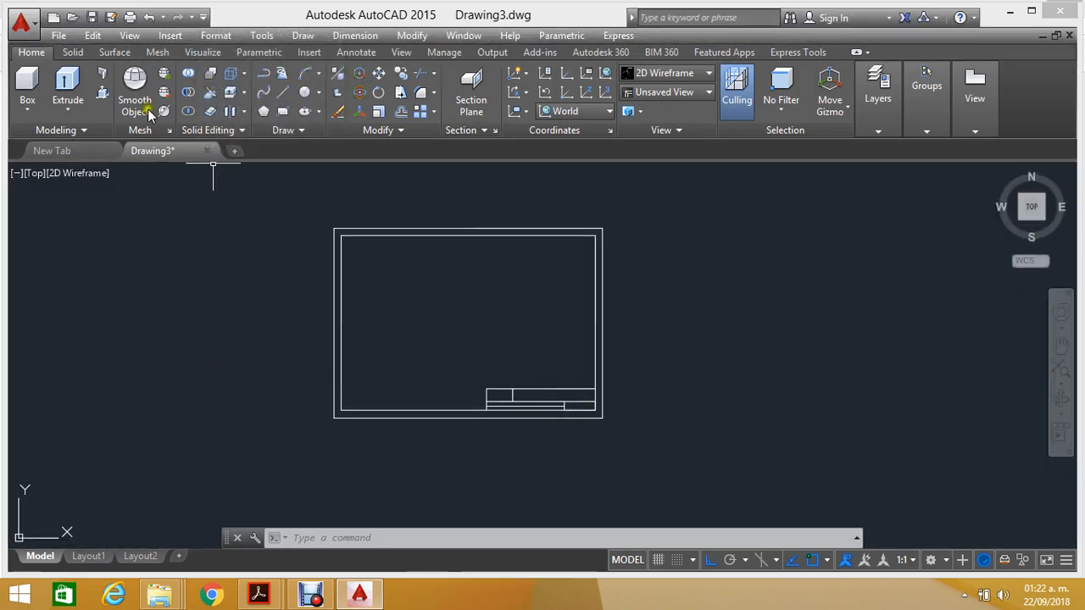
click(227, 41)
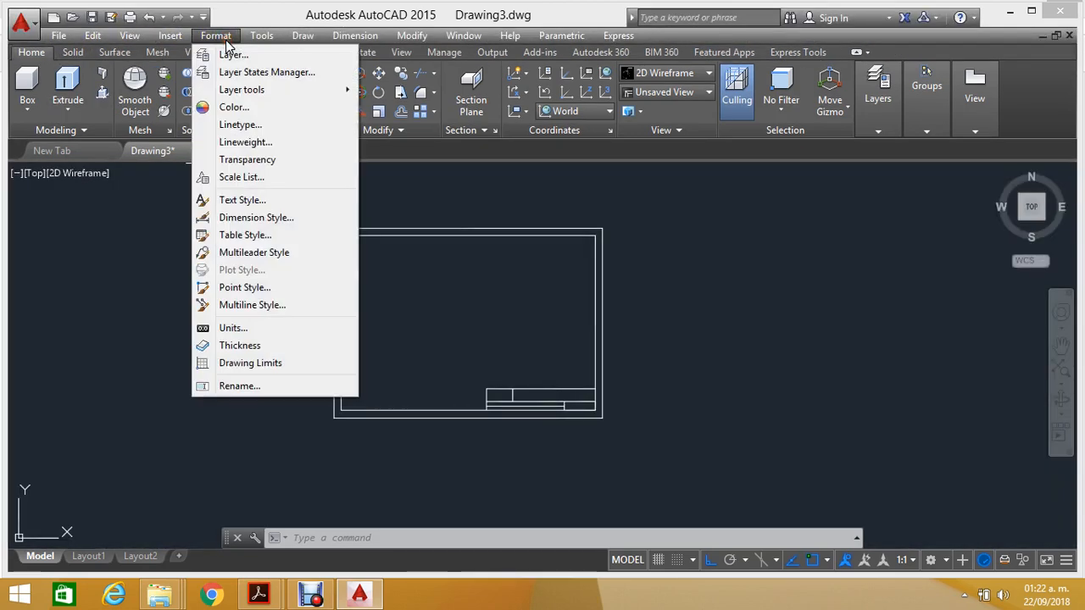
click(239, 146)
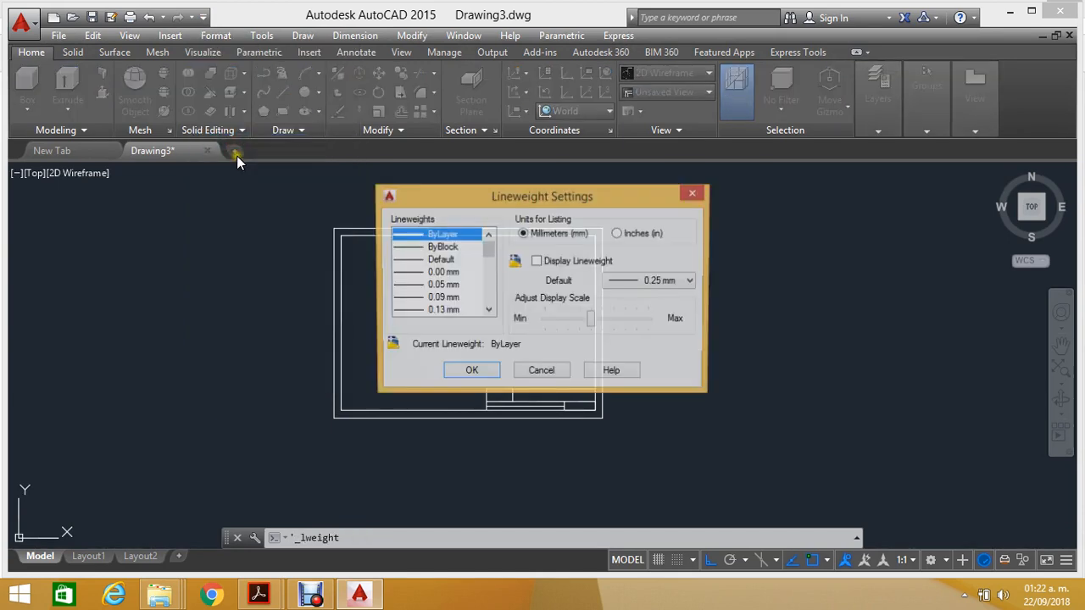
click(536, 262)
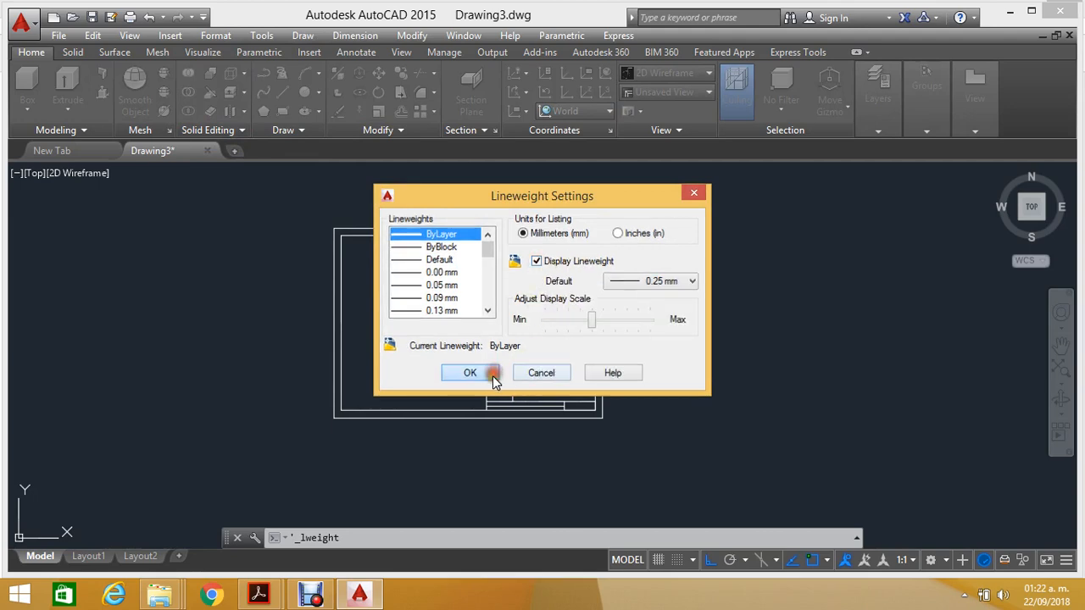
click(470, 372)
Step: Examine the displayed line thicknesses of the title block cells and the sheet frame
scroll(496, 343, up, 1)
scroll(562, 419, up, 2)
scroll(573, 417, up, 3)
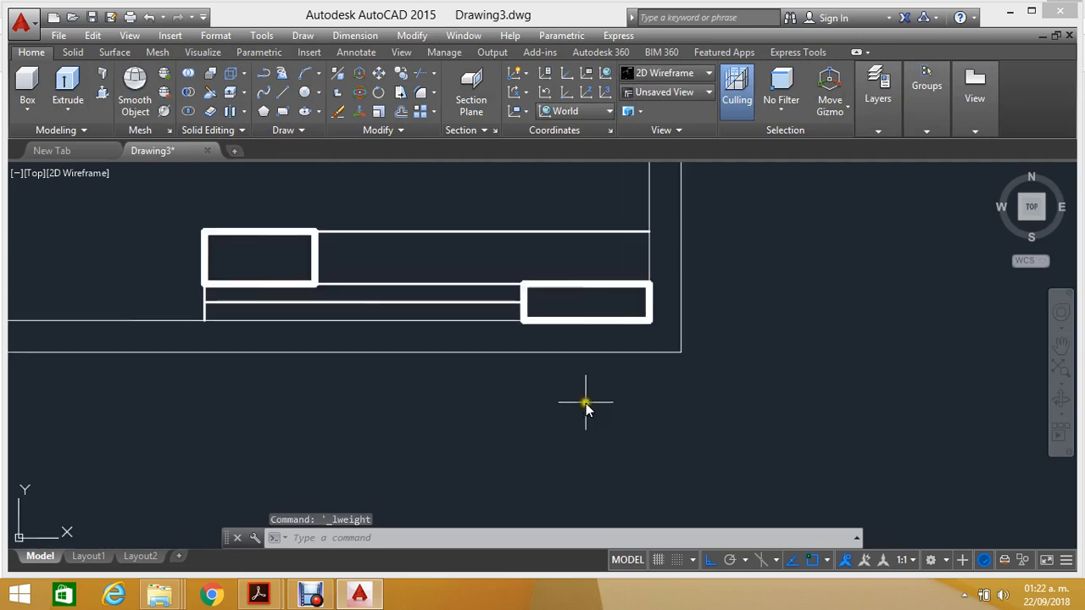
scroll(339, 276, up, 2)
scroll(326, 276, up, 2)
mouse_move(530, 301)
middle_down()
mouse_move(175, 317)
mouse_move(98, 333)
middle_up()
scroll(662, 235, up, 2)
scroll(678, 238, down, 4)
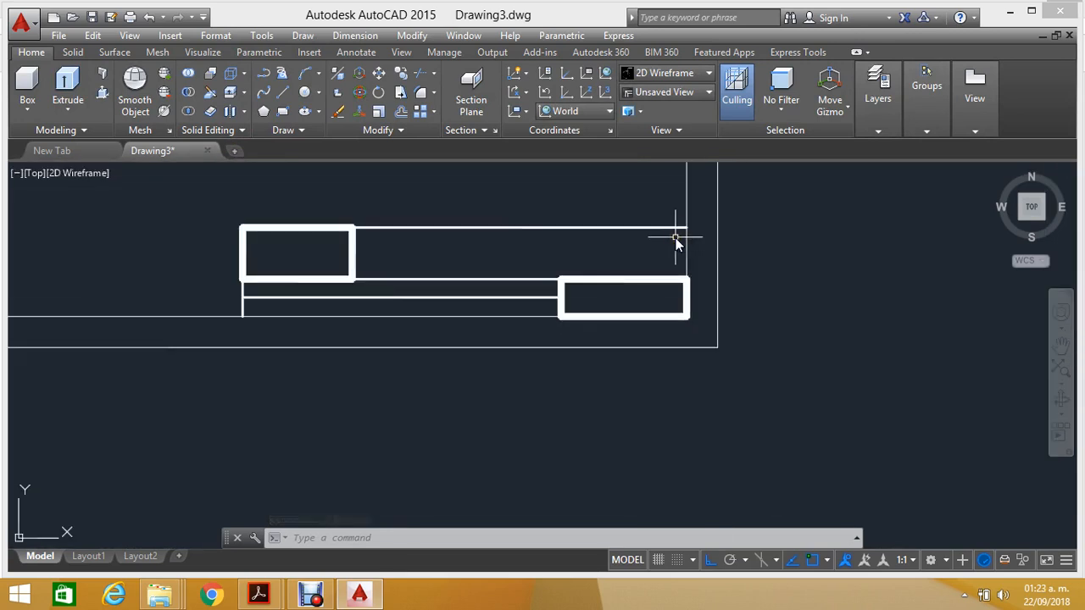
scroll(525, 268, up, 3)
middle_drag(387, 247, 407, 271)
scroll(307, 195, up, 3)
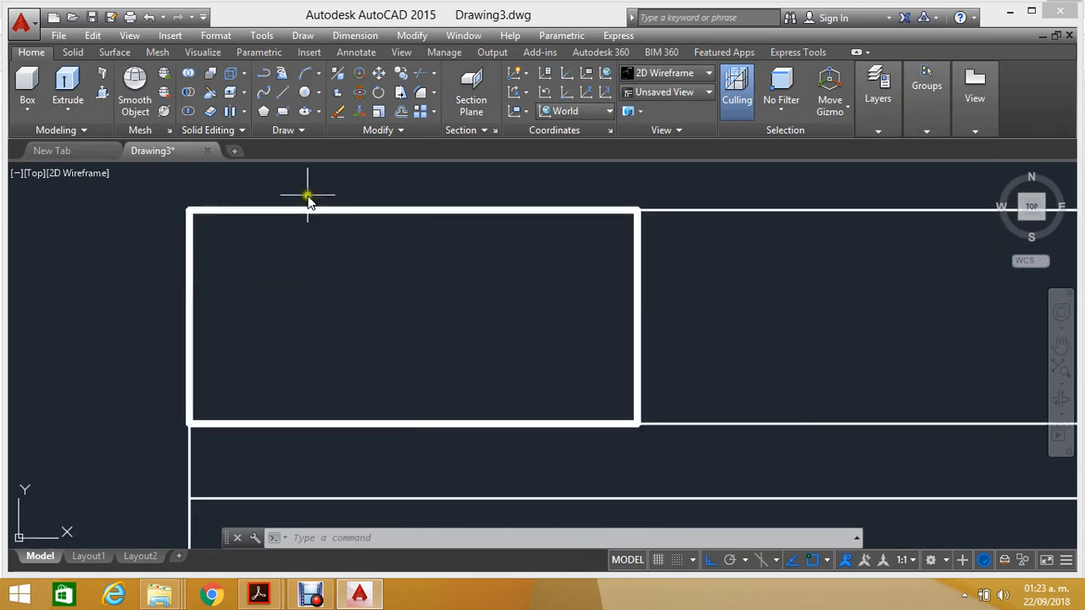
scroll(403, 284, down, 10)
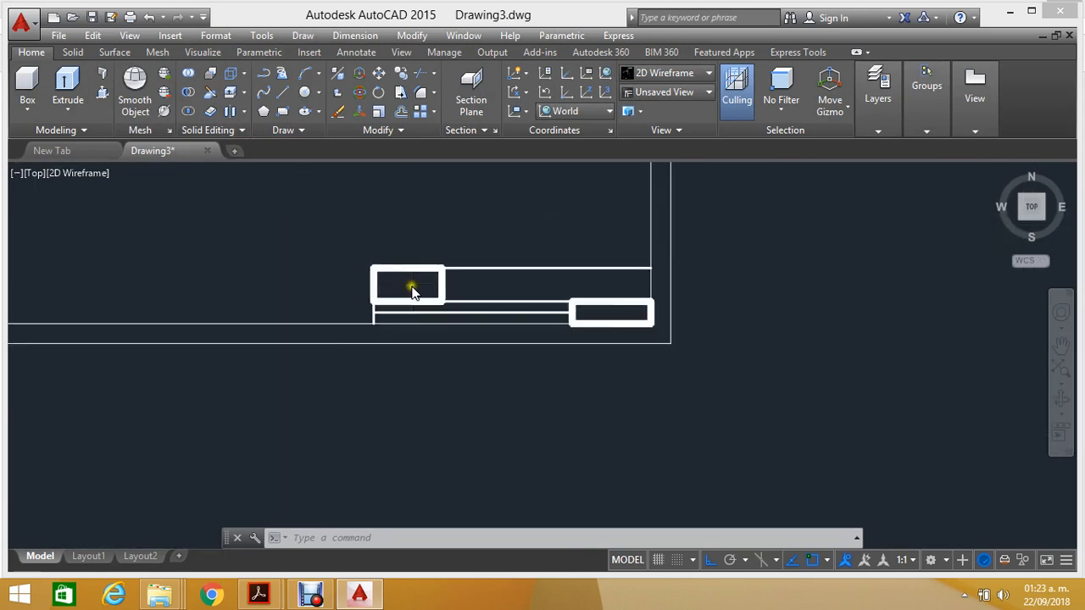
middle_drag(416, 265, 428, 346)
scroll(344, 266, up, 2)
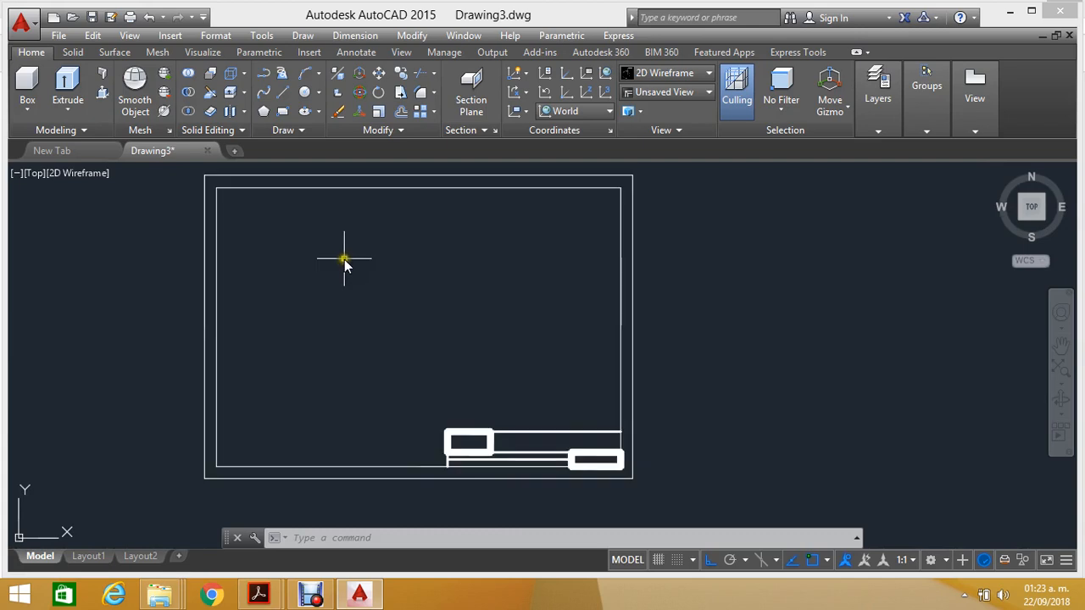
middle_drag(343, 261, 364, 262)
scroll(367, 261, down, 2)
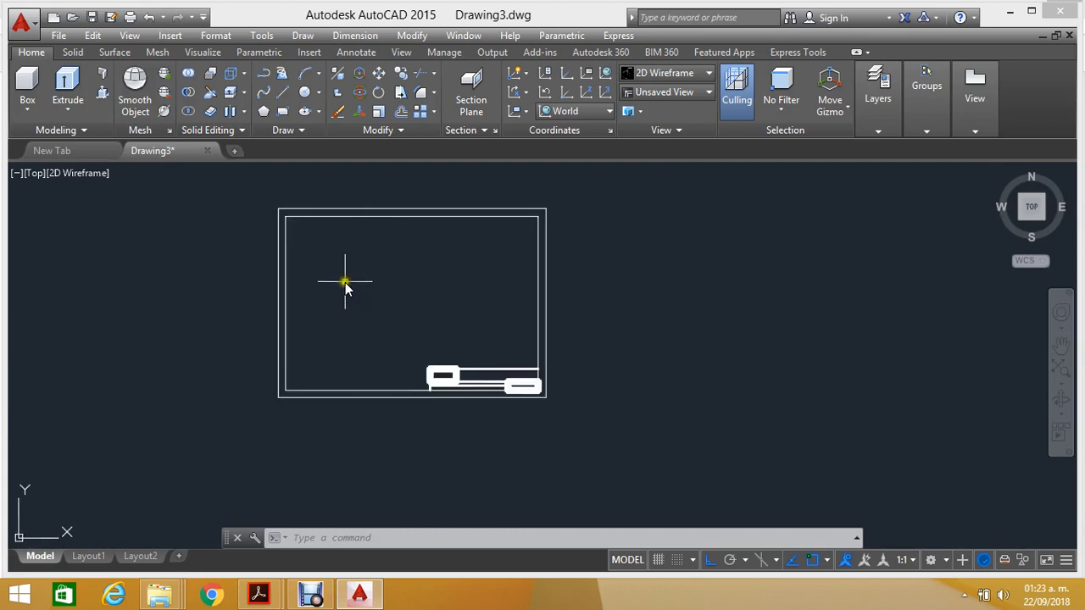
middle_drag(319, 339, 334, 351)
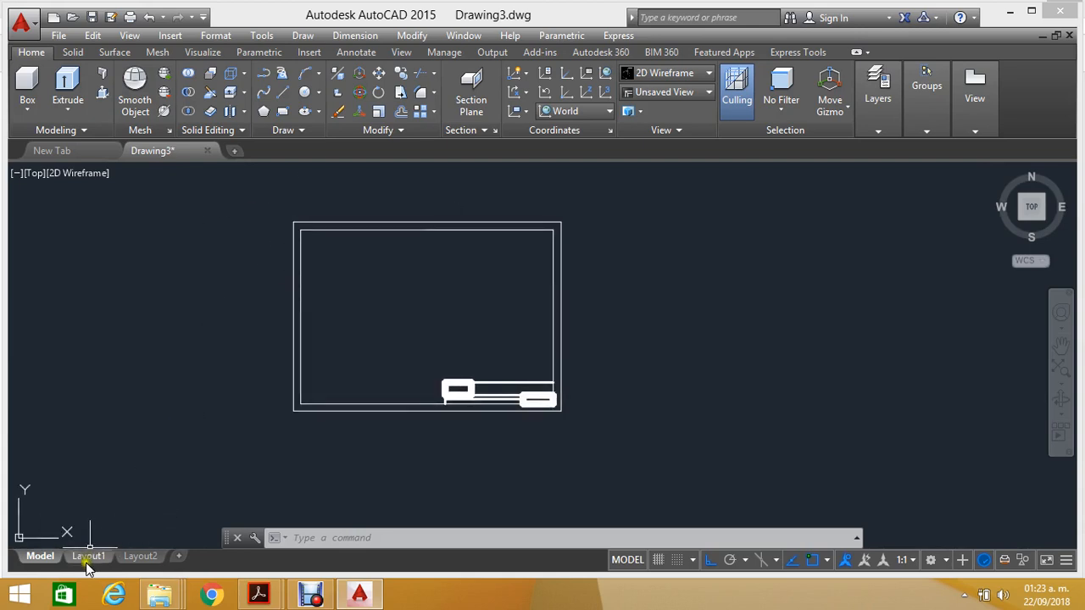
Step: Switch to Layout1 and delete its existing viewport from the sheet
mouse_move(86, 565)
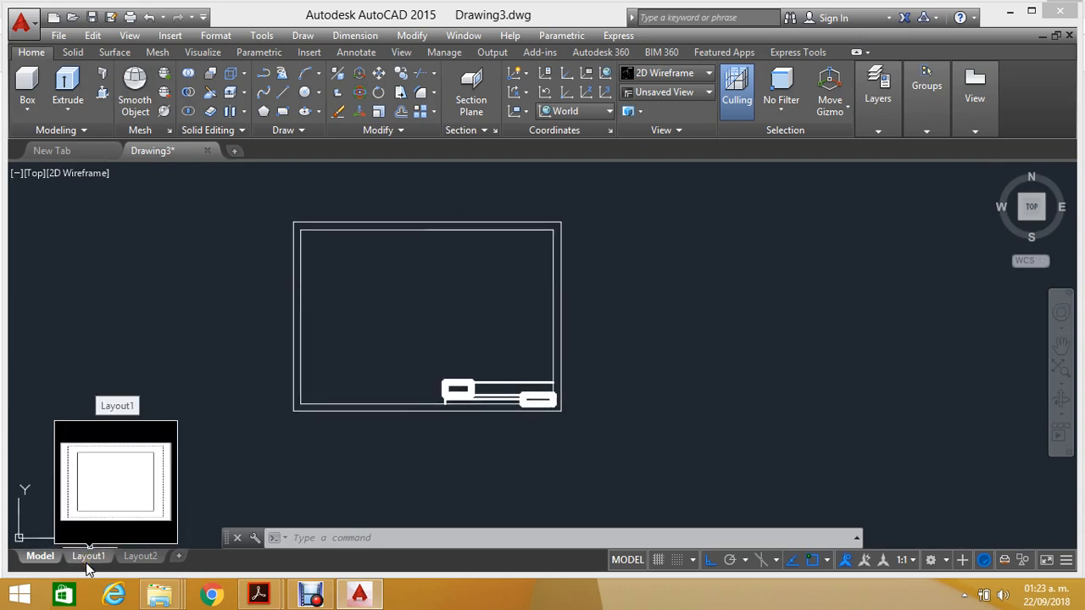
click(88, 563)
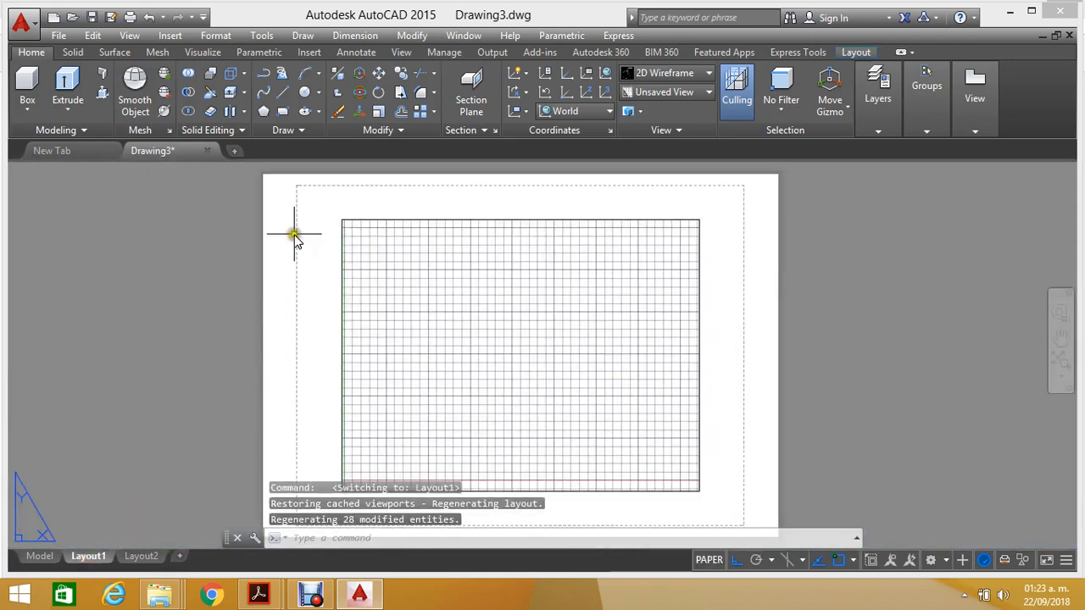
scroll(296, 233, down, 2)
scroll(314, 223, up, 2)
scroll(300, 213, down, 2)
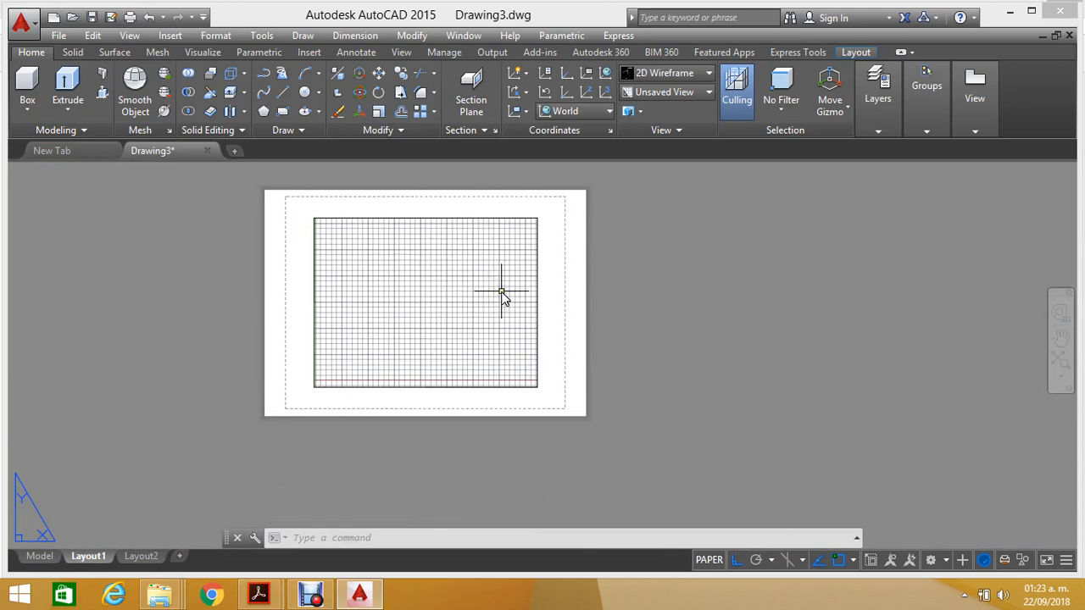
click(276, 177)
click(721, 472)
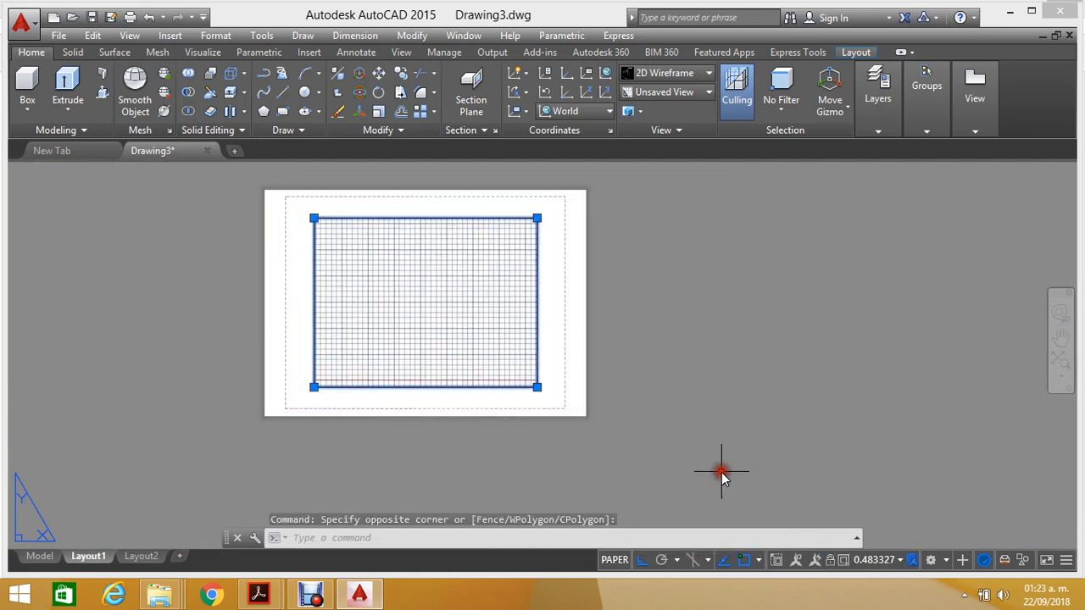
key(Delete)
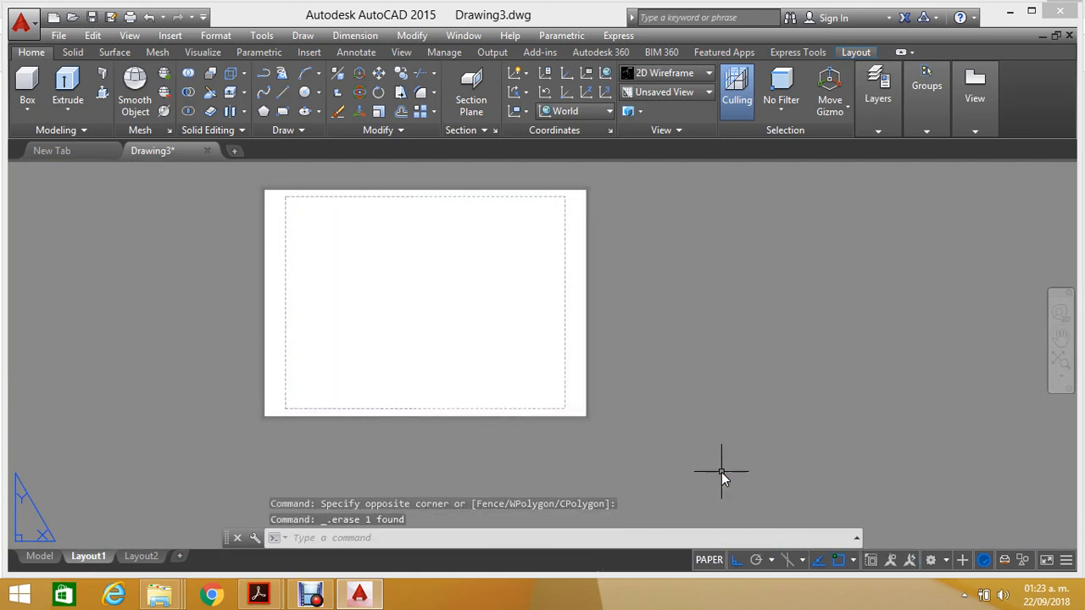
Step: Set Layout1 to plot with the Adobe PDF printer on A3 paper and apply these settings to the layout
click(130, 18)
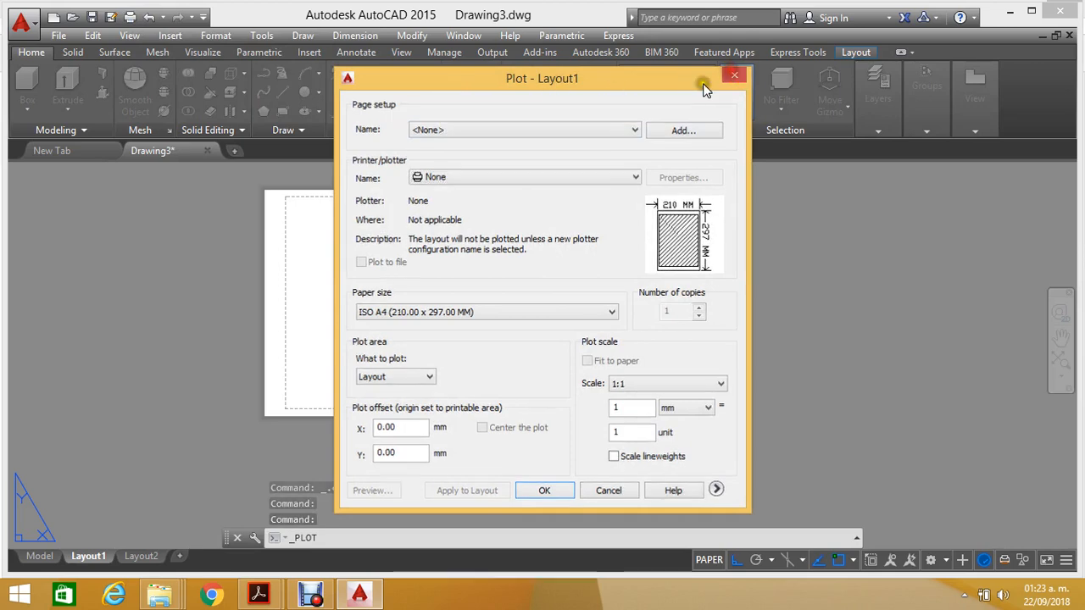
click(734, 77)
click(325, 537)
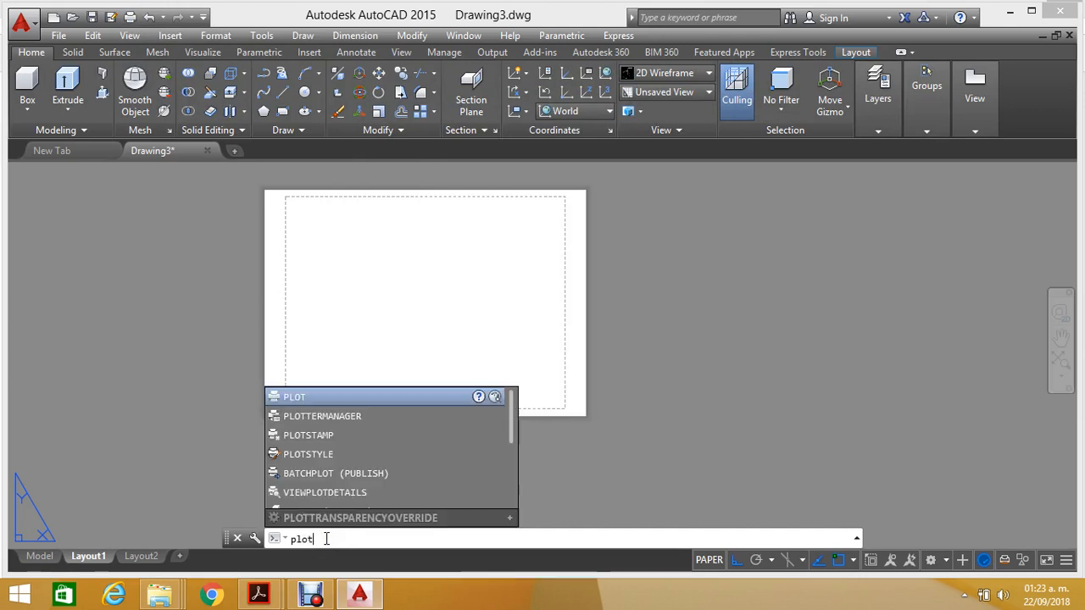
key(Return)
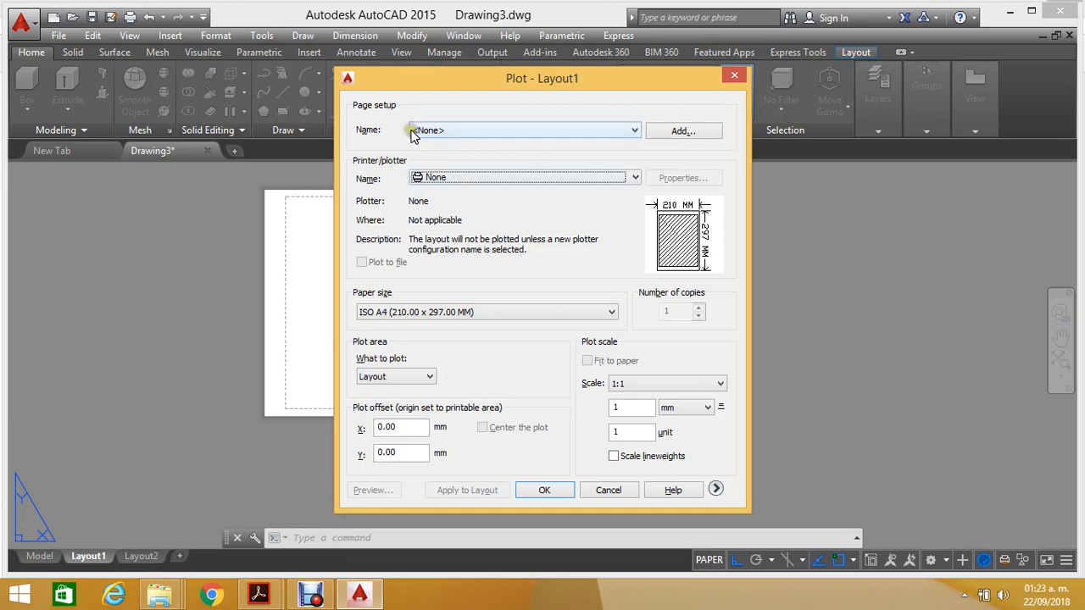
click(633, 179)
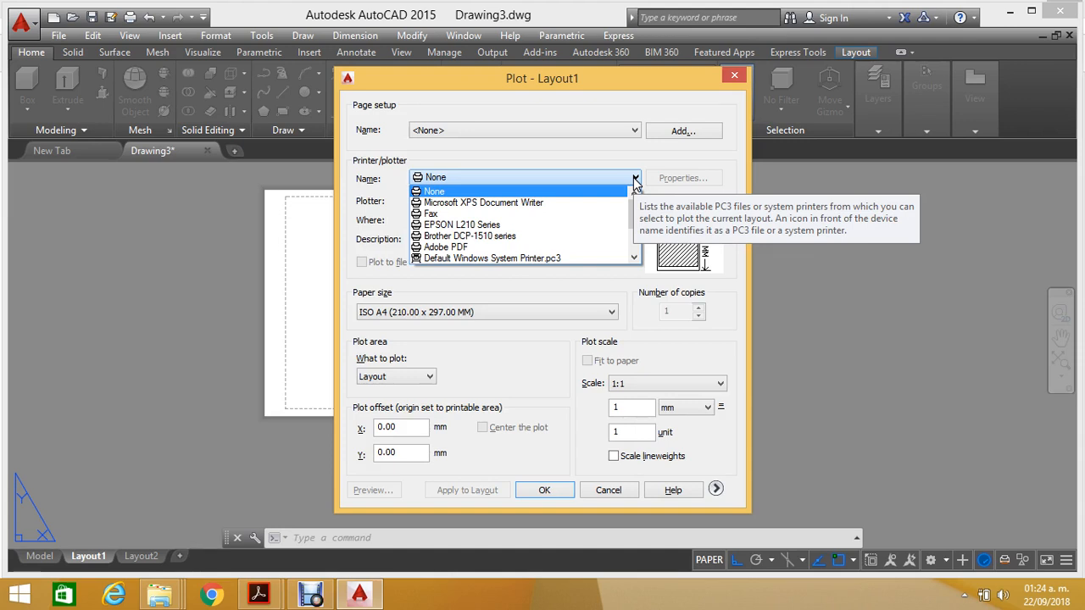
click(462, 247)
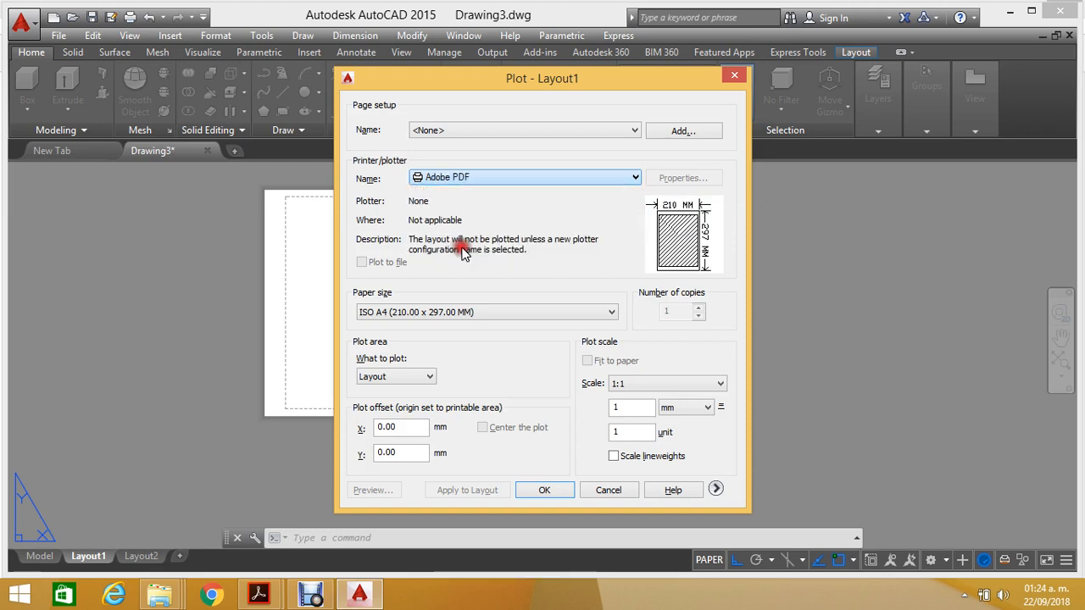
click(508, 312)
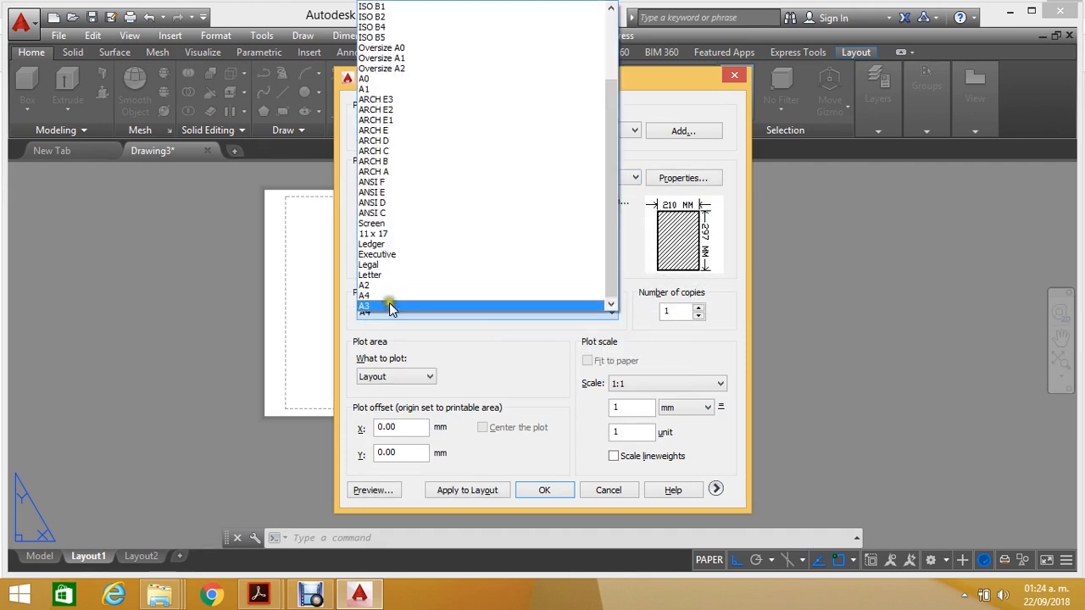
click(390, 306)
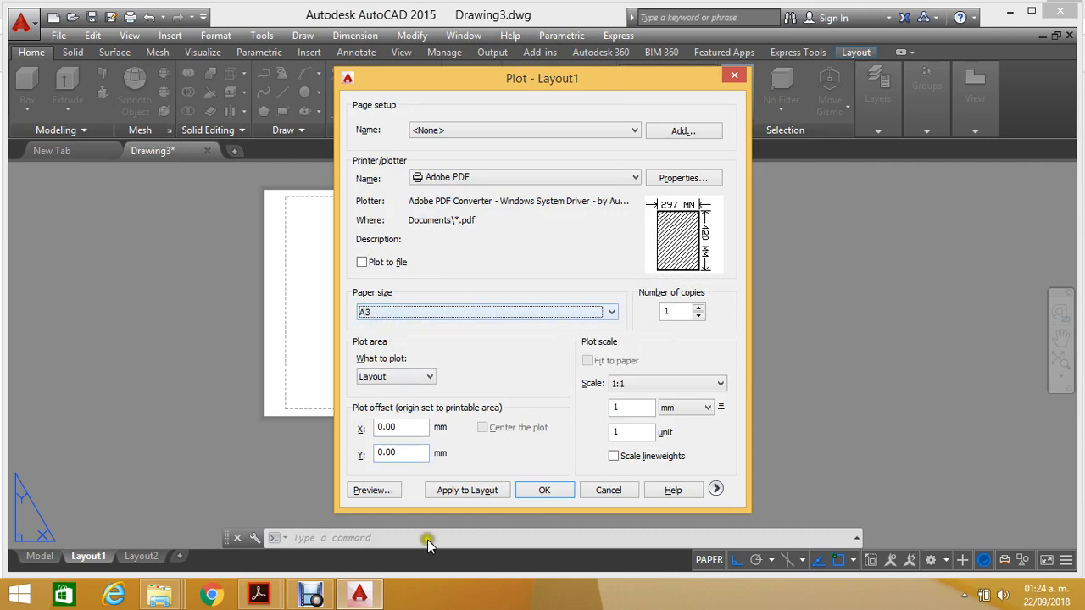
click(466, 494)
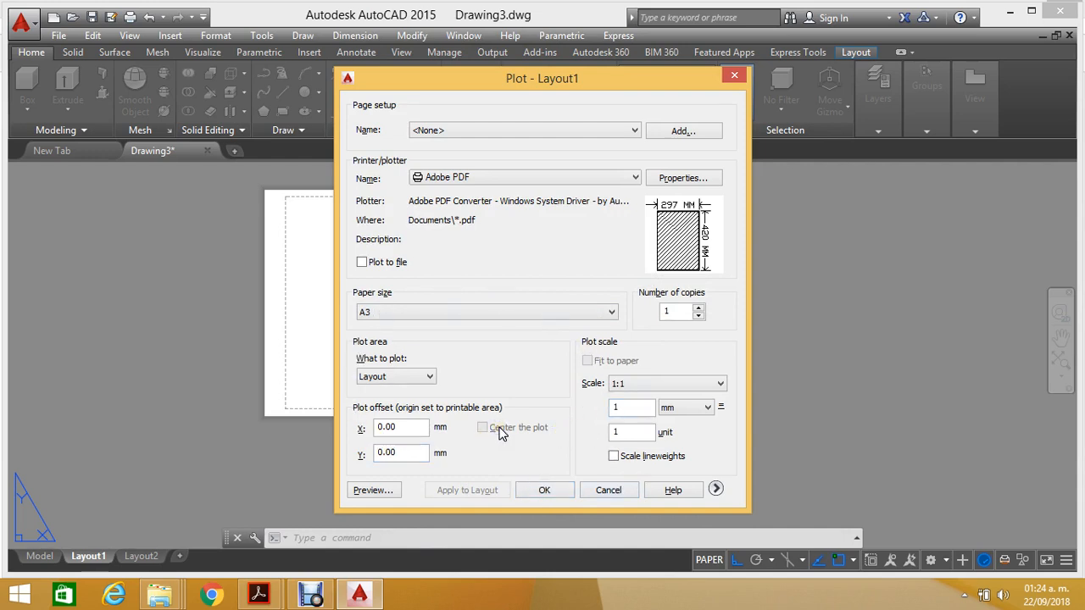
Step: Preview the A3 plot and plot the layout in landscape, saving the PDF to the Escritorio folder as Drawing3 Layout1 (1)
click(373, 491)
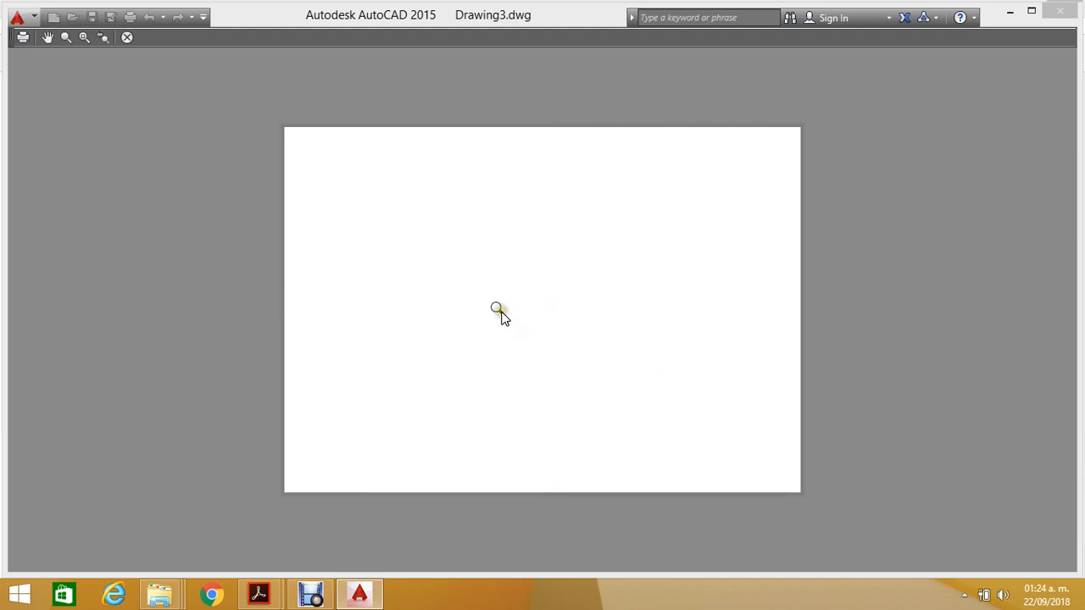
key(Escape)
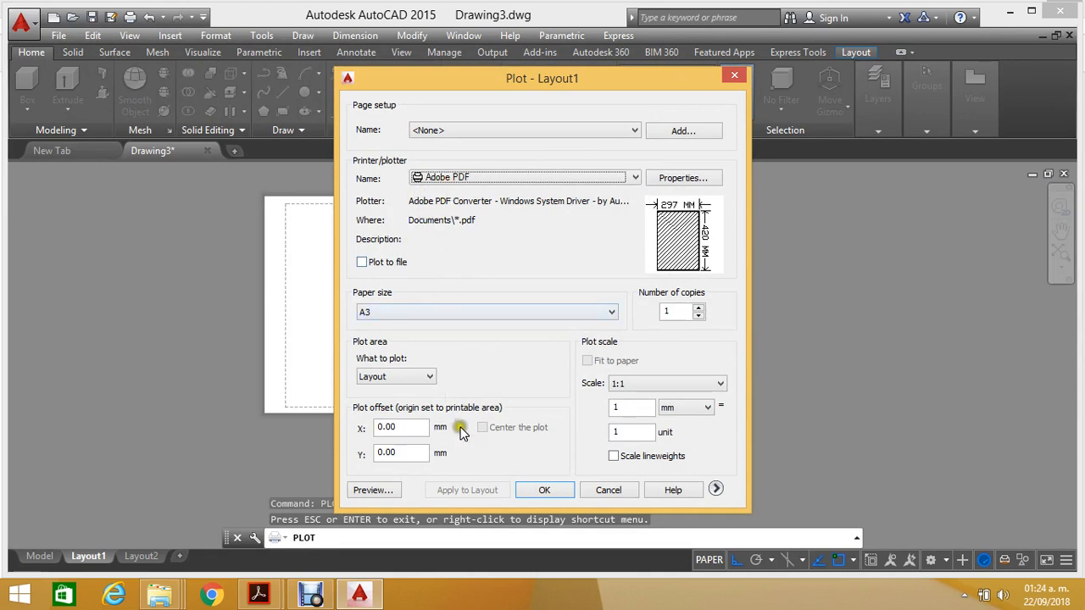
click(716, 490)
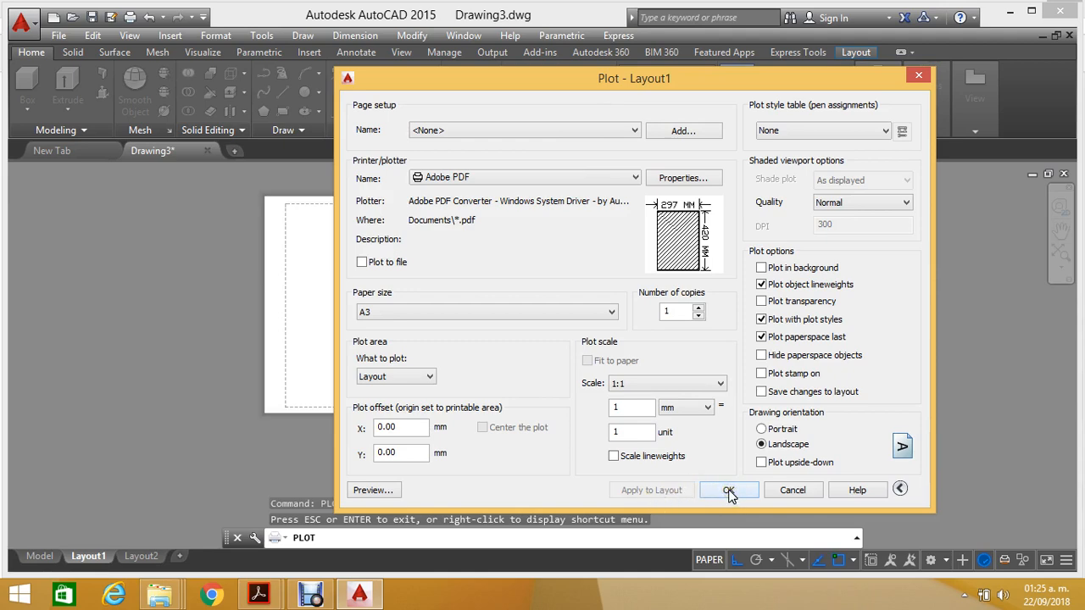
click(728, 492)
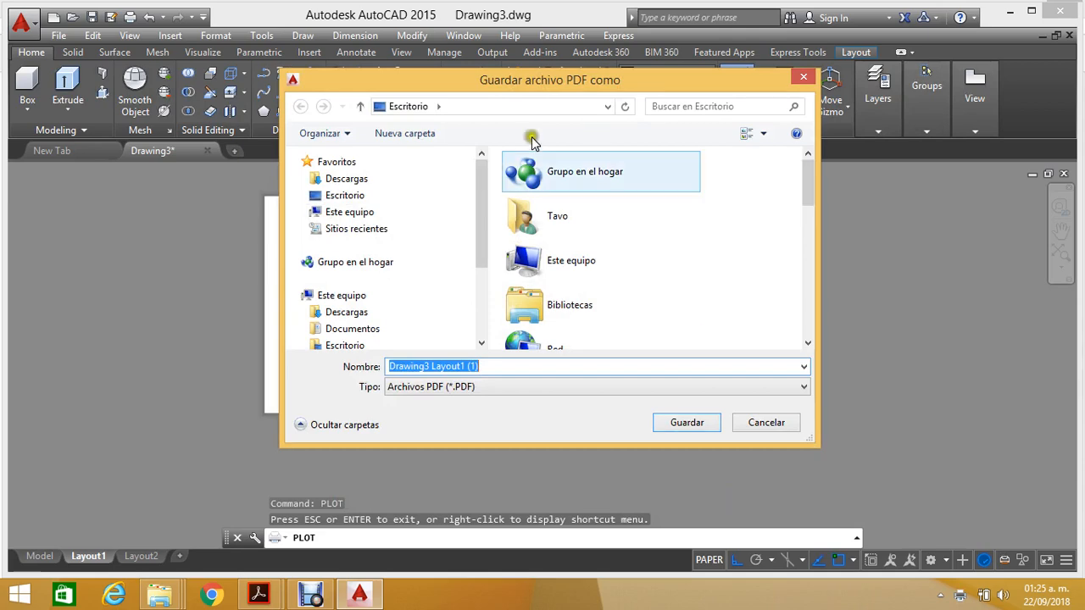
click(688, 424)
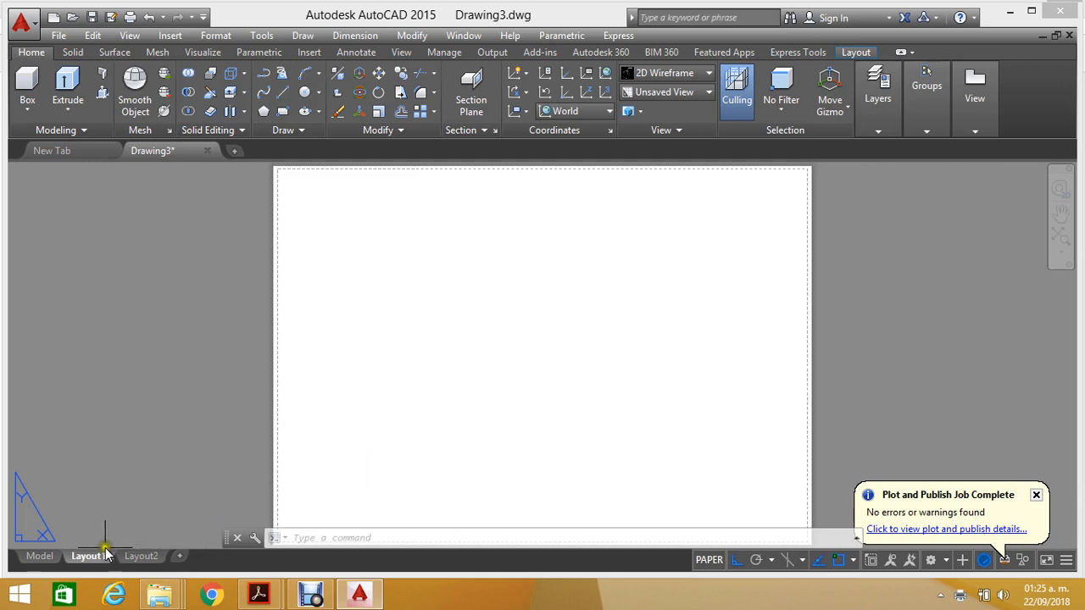
Step: Switch to model space, where the sheet frame and title block are drawn
click(48, 555)
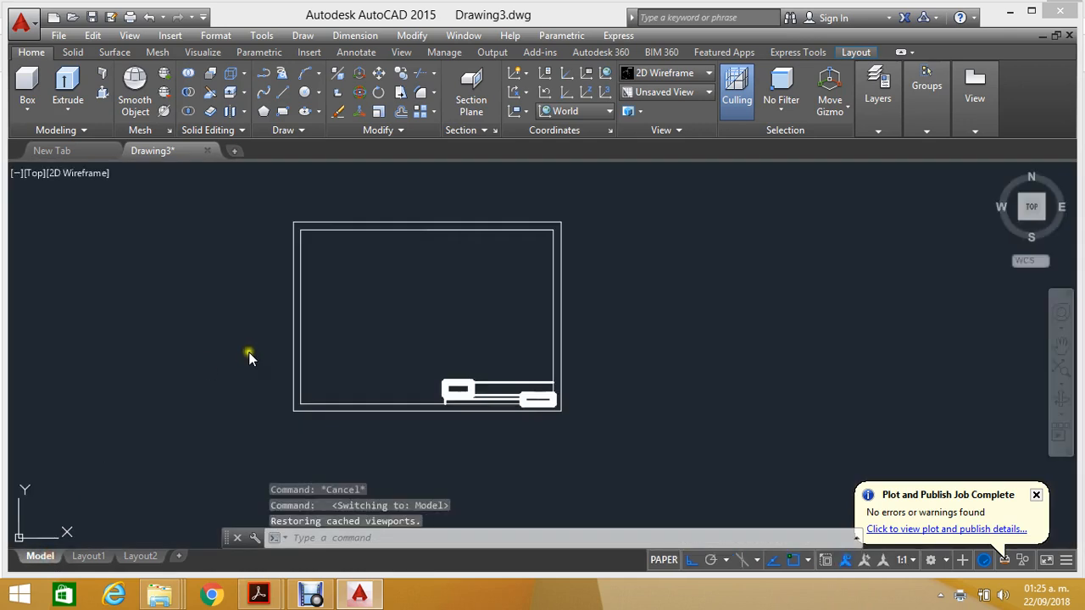
click(378, 74)
click(260, 187)
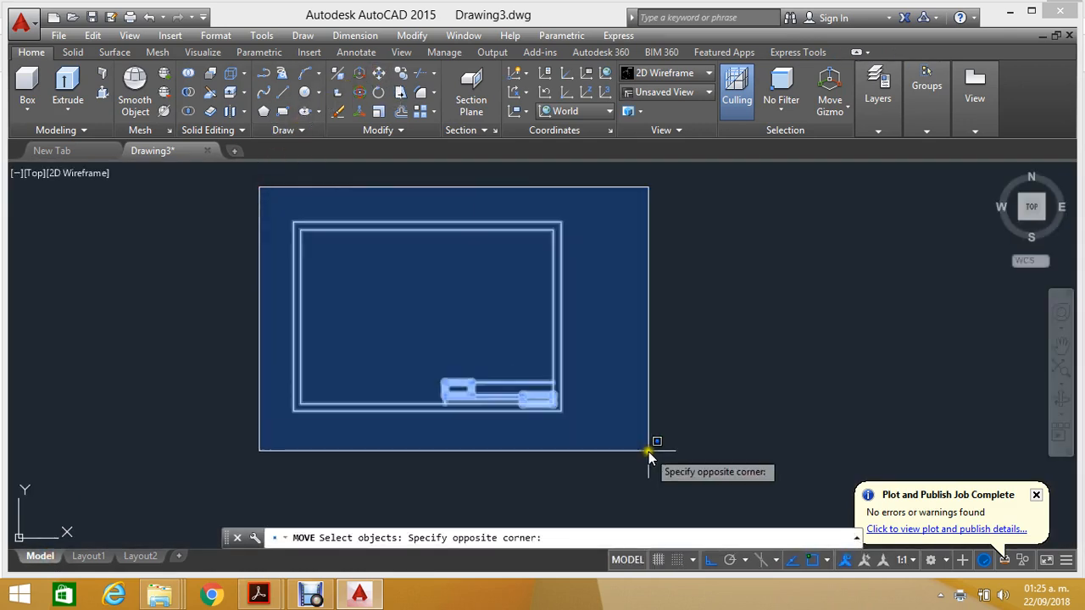
click(696, 478)
key(Return)
scroll(288, 207, up, 5)
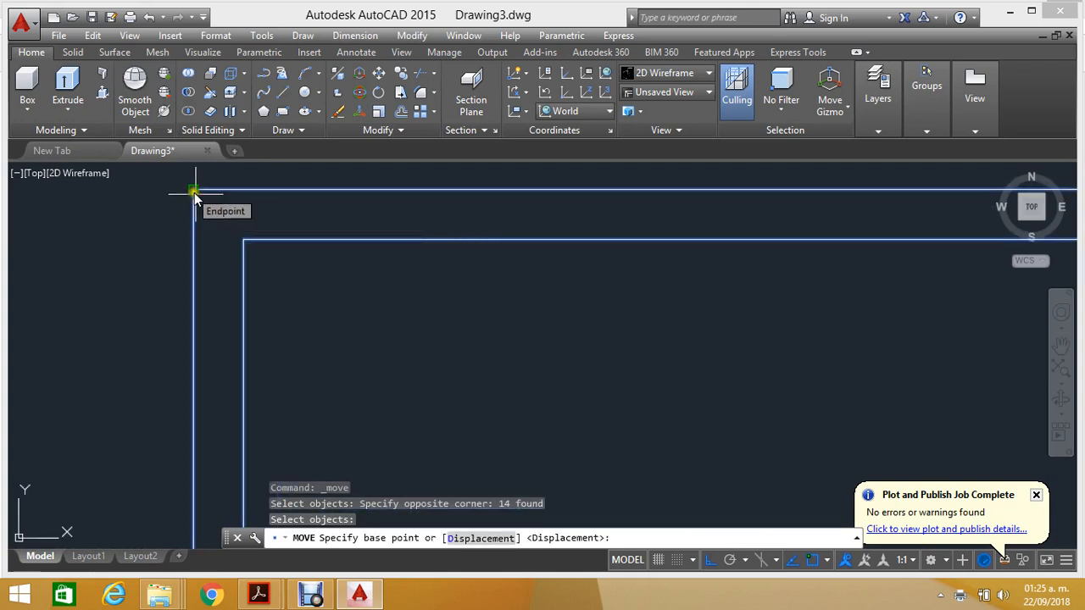
scroll(208, 229, down, 5)
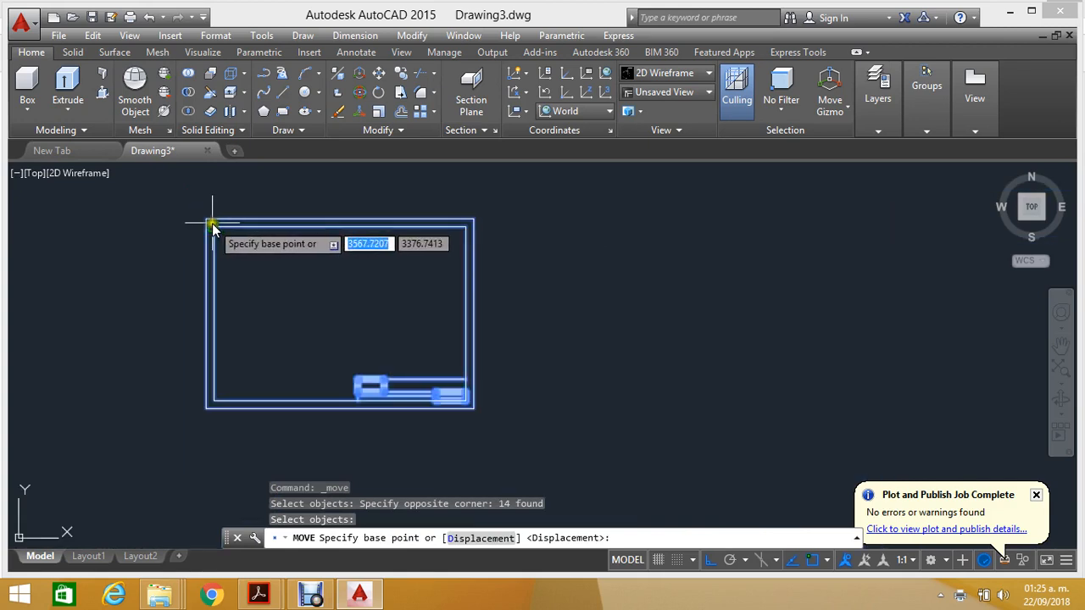
key(Escape)
Step: Copy the whole sheet frame and title block to the clipboard
click(175, 200)
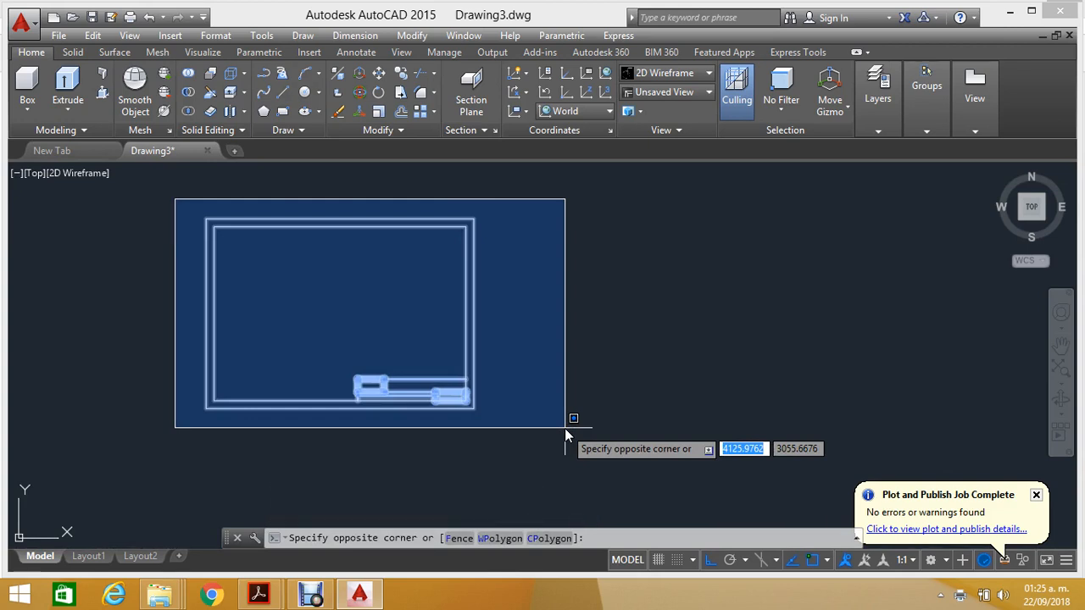
click(564, 428)
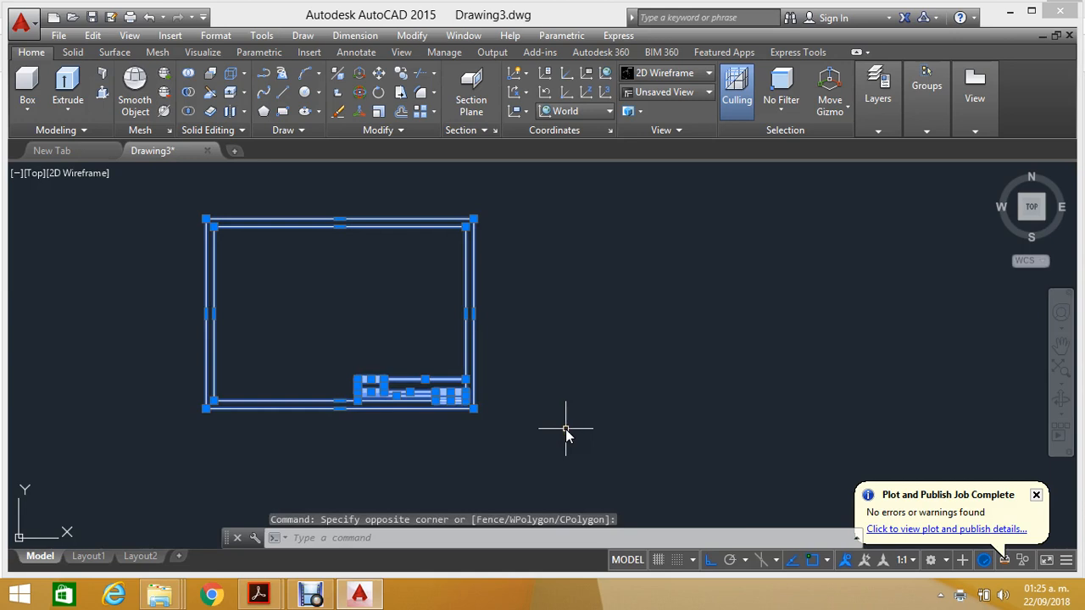
key(ctrl+c)
key(Escape)
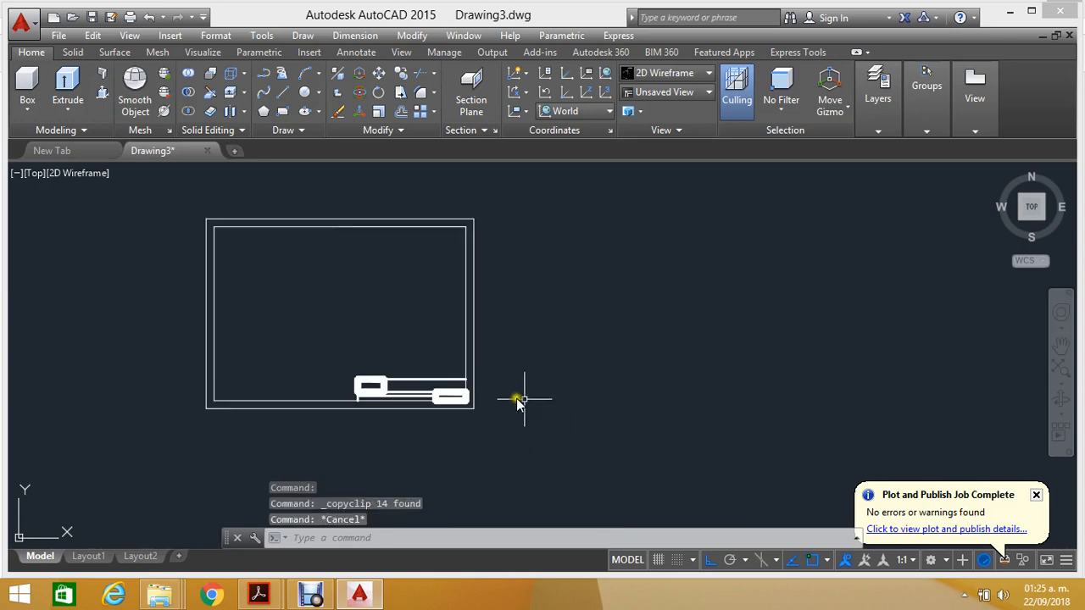
click(161, 194)
click(581, 450)
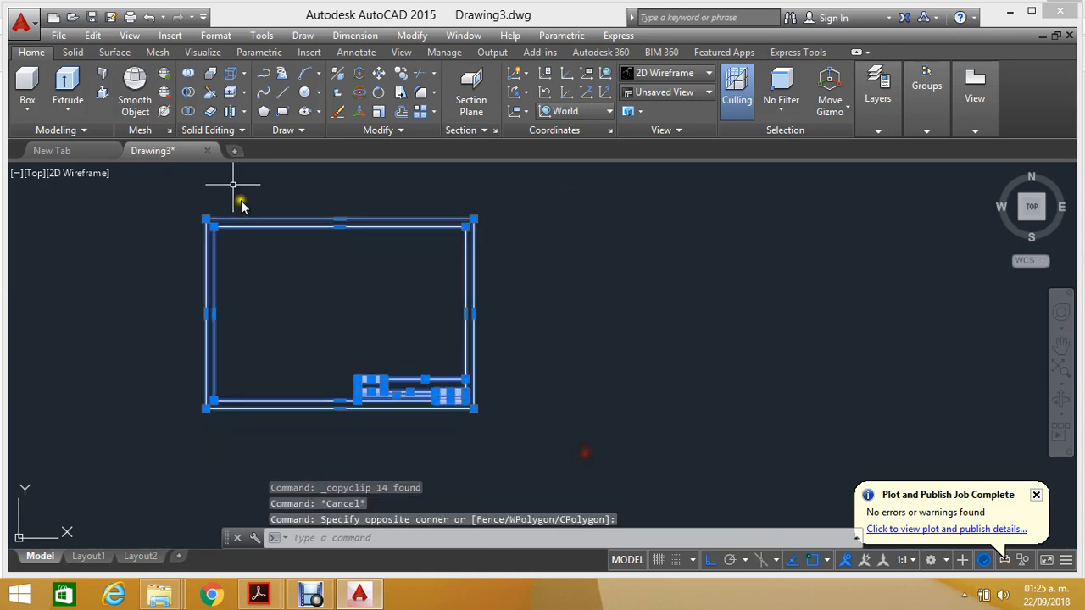
click(23, 22)
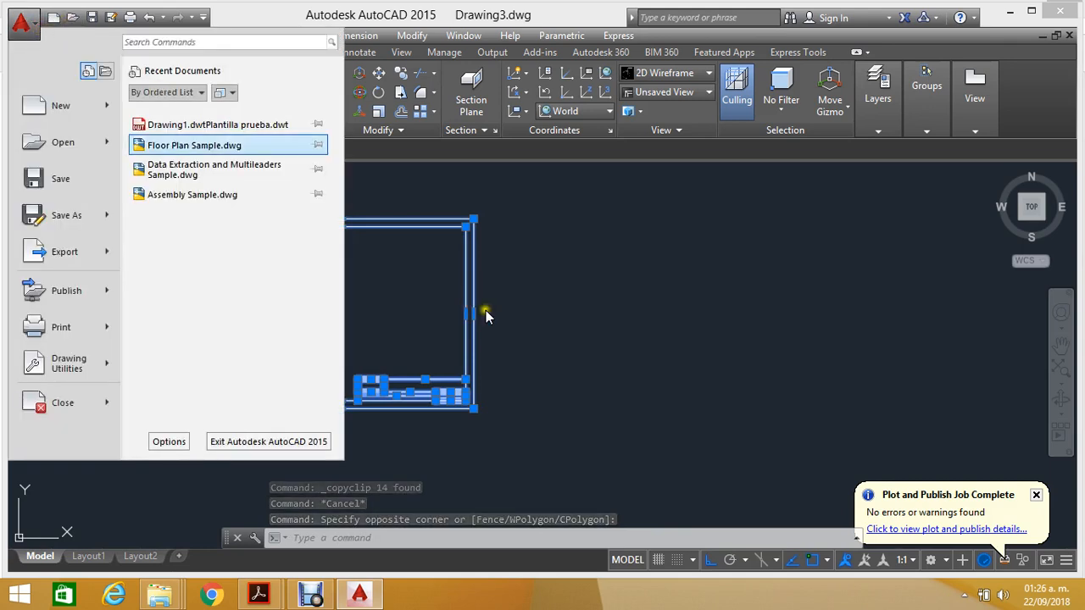
click(498, 240)
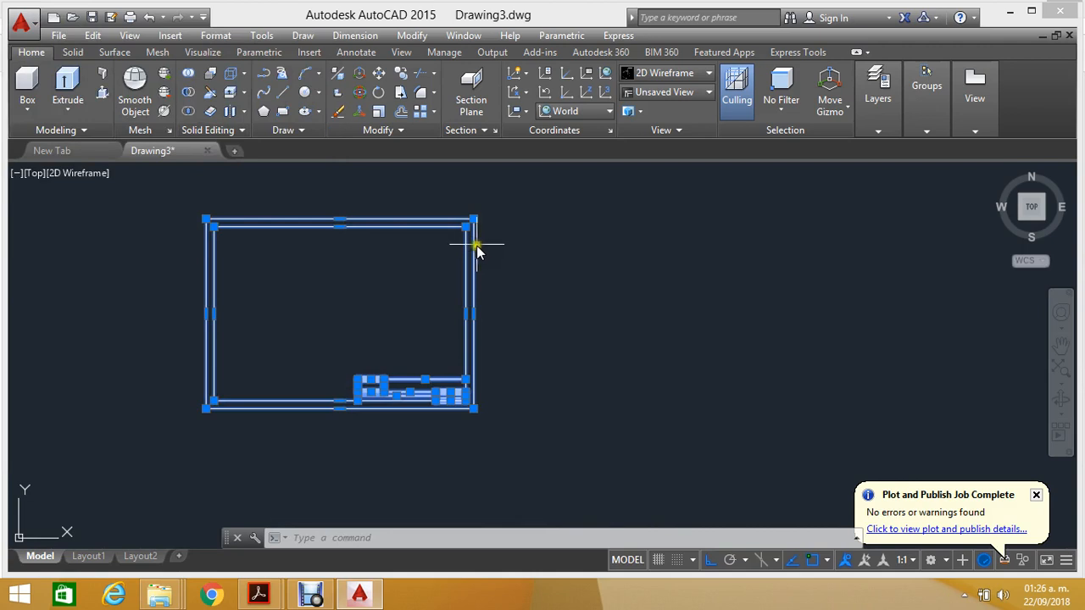
right_click(475, 248)
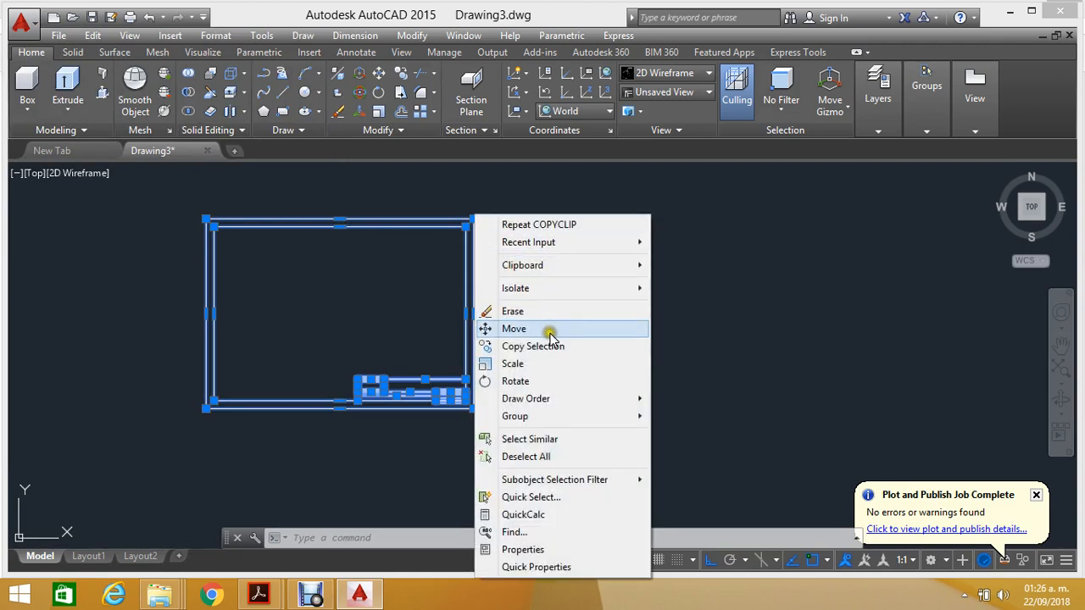
click(534, 349)
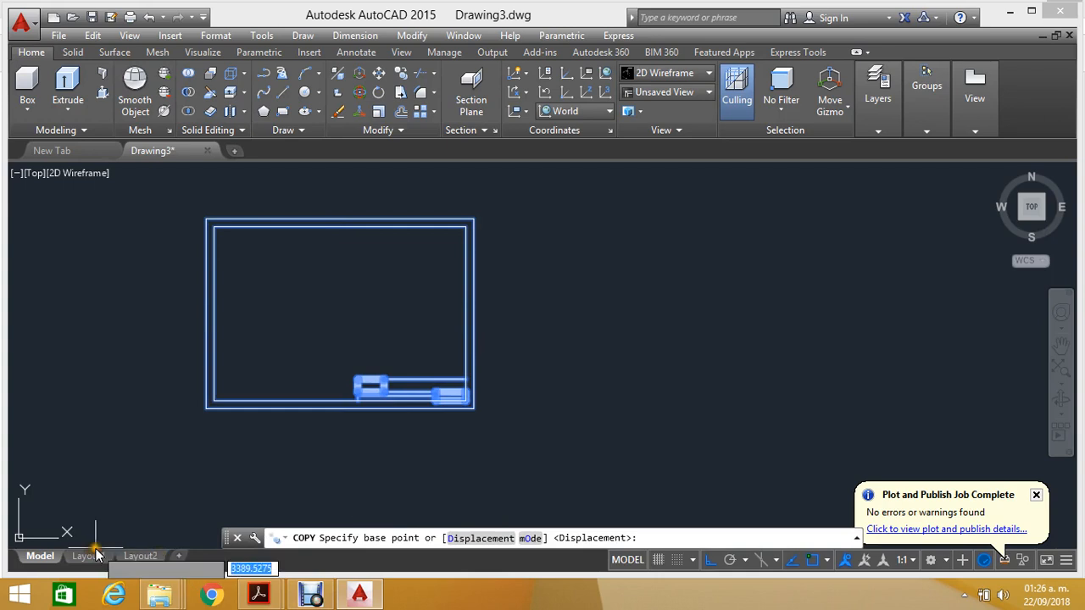
mouse_move(96, 557)
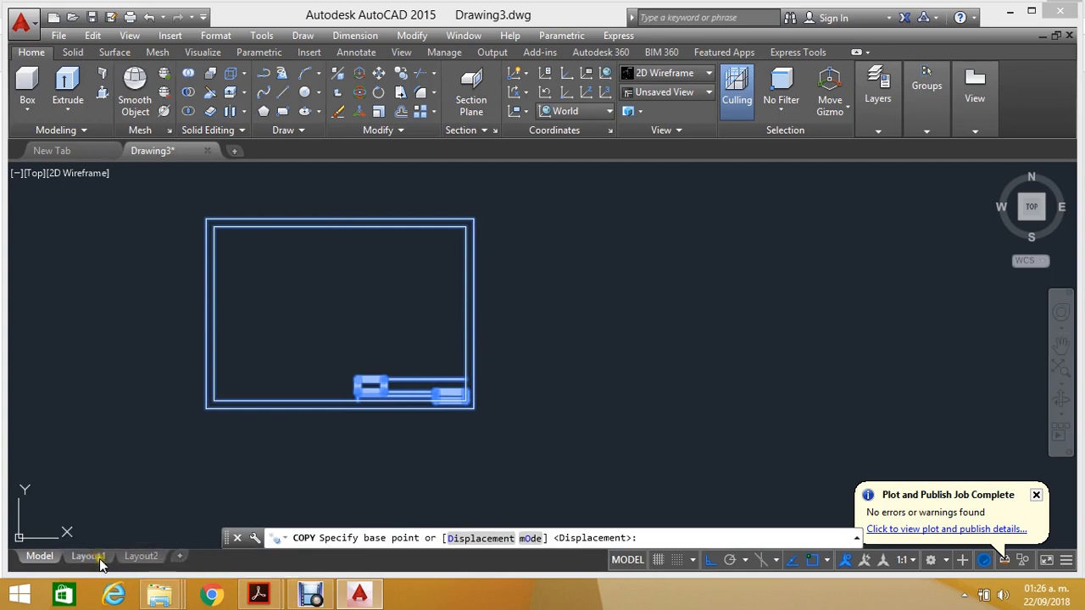
click(212, 497)
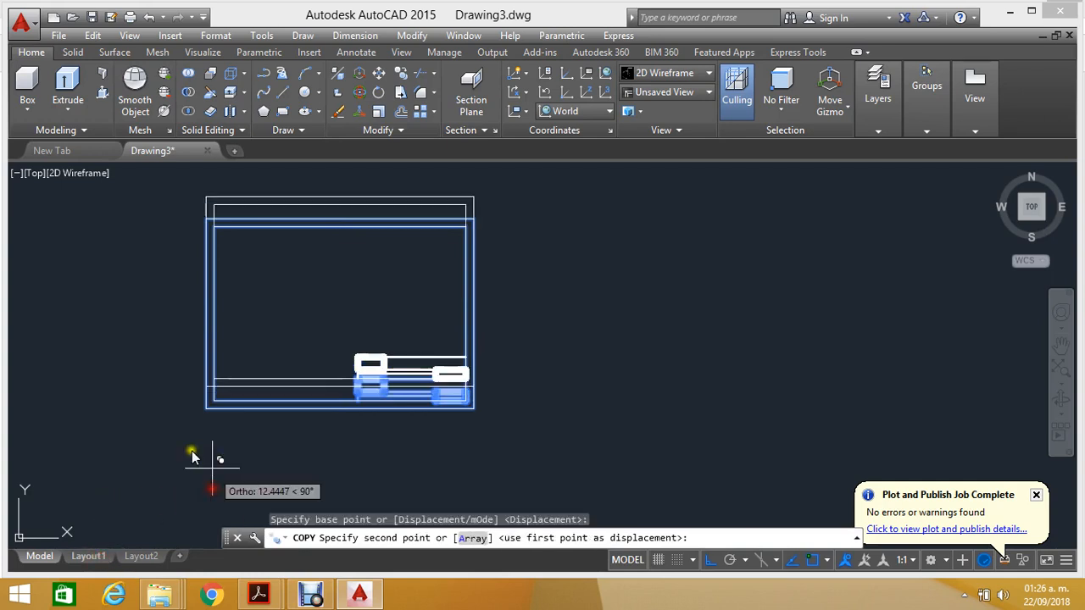
key(Escape)
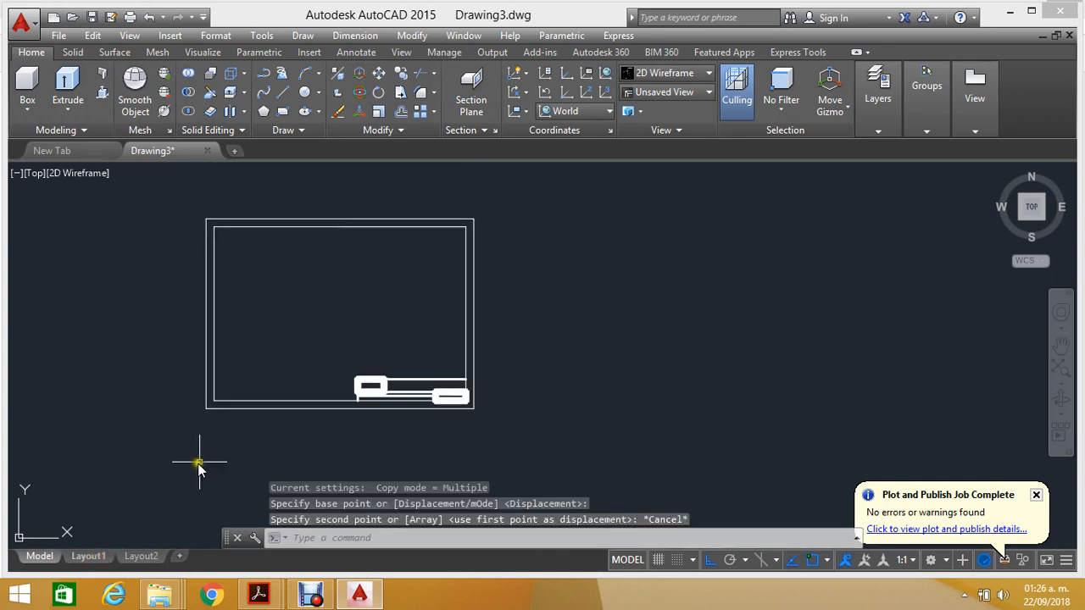
Step: Paste the copied frame and title block into Layout1, with its lower-left corner on the A3 sheet's lower-left corner
click(88, 556)
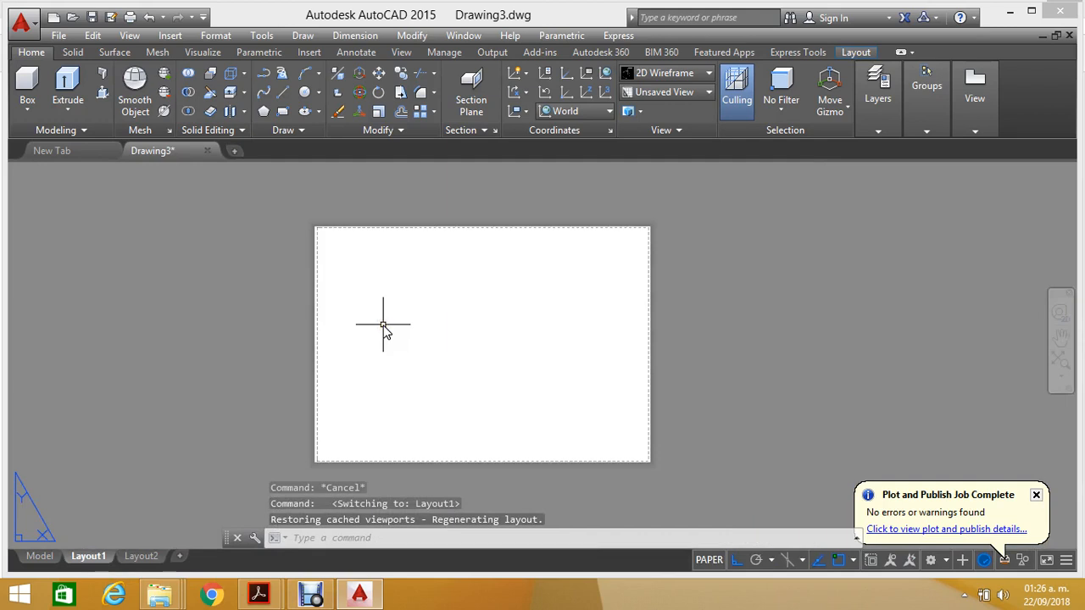
key(ctrl+v)
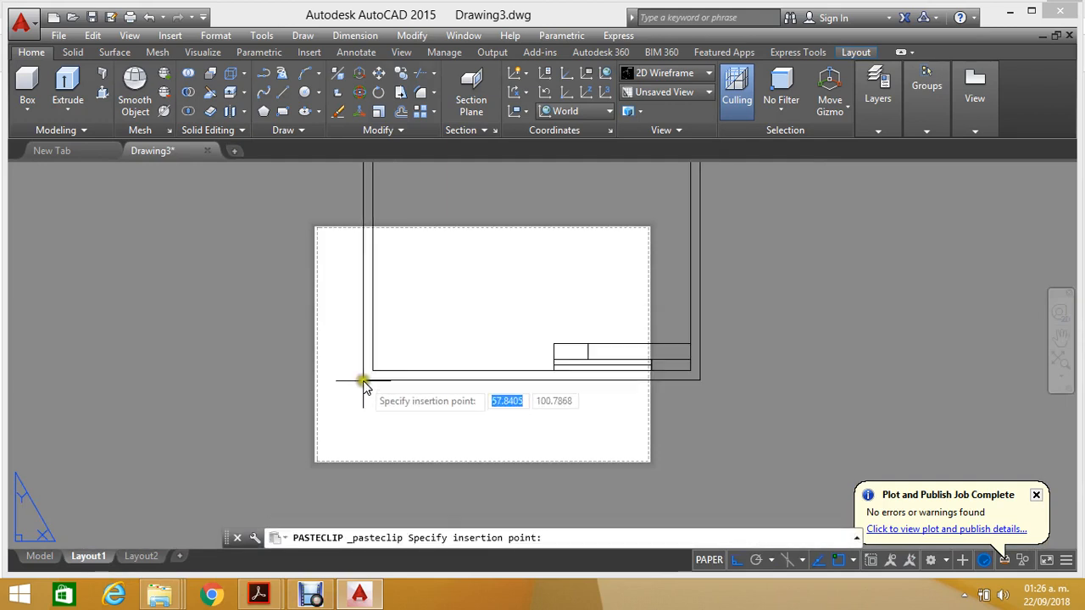
scroll(419, 320, up, 2)
scroll(422, 318, up, 1)
scroll(446, 296, down, 5)
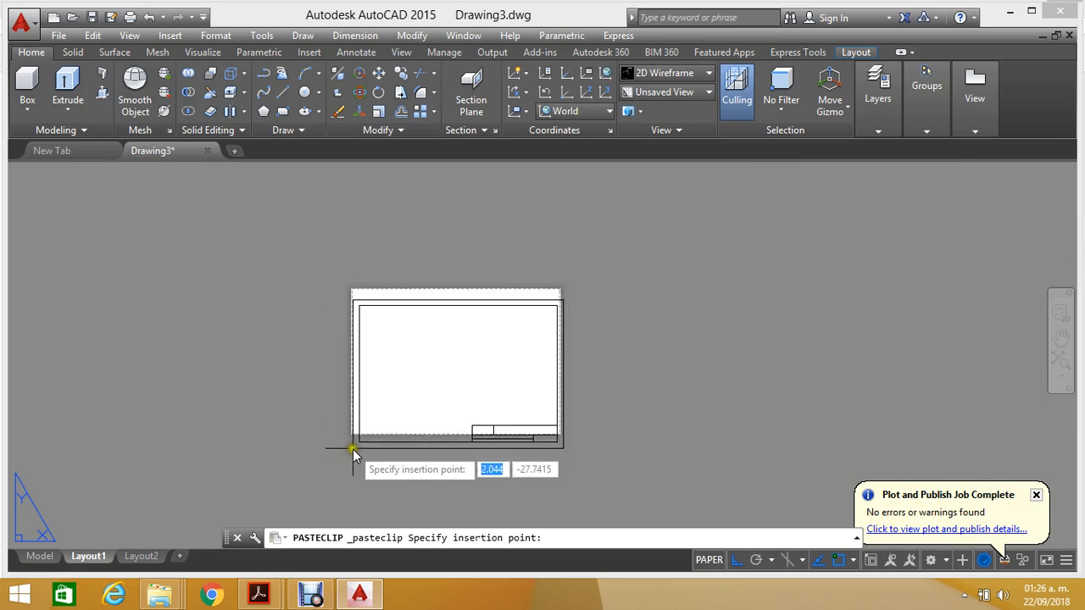
scroll(357, 430, up, 5)
scroll(331, 347, up, 4)
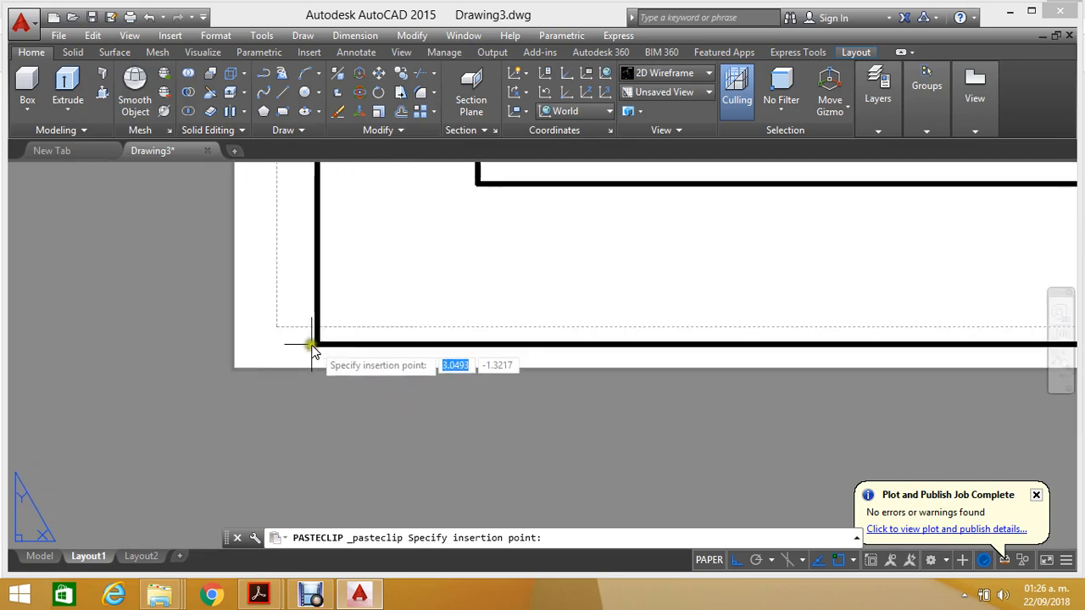
click(236, 366)
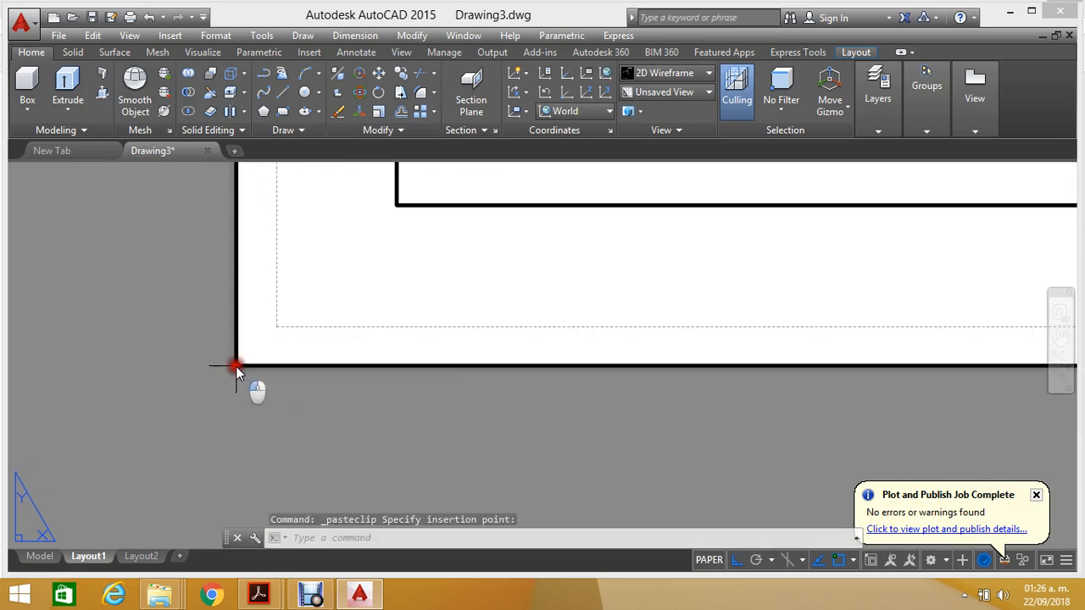
scroll(294, 355, down, 4)
scroll(305, 356, down, 5)
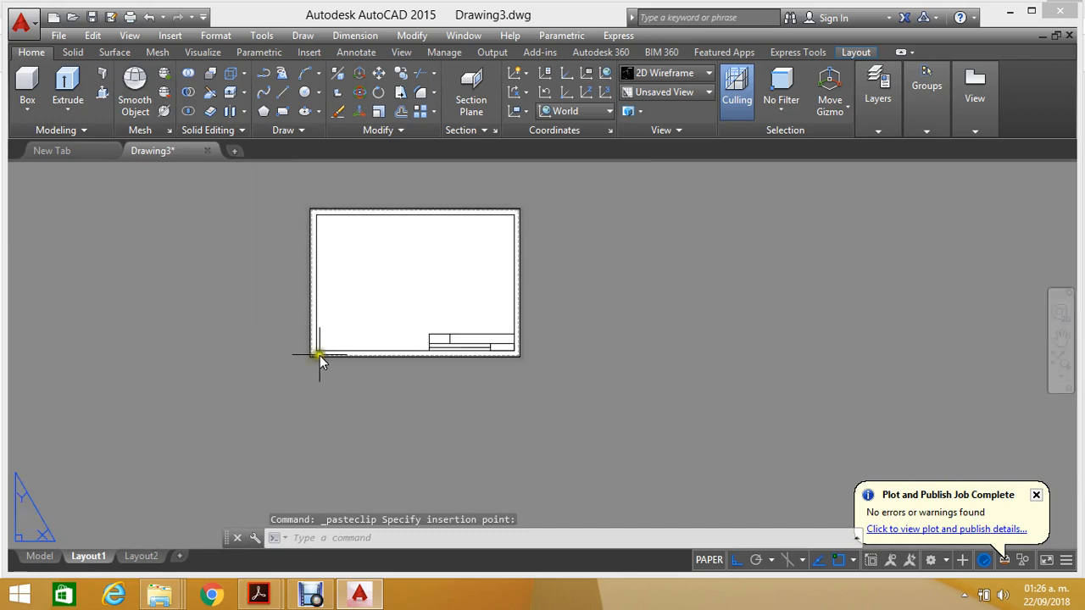
scroll(373, 231, up, 2)
scroll(382, 246, down, 2)
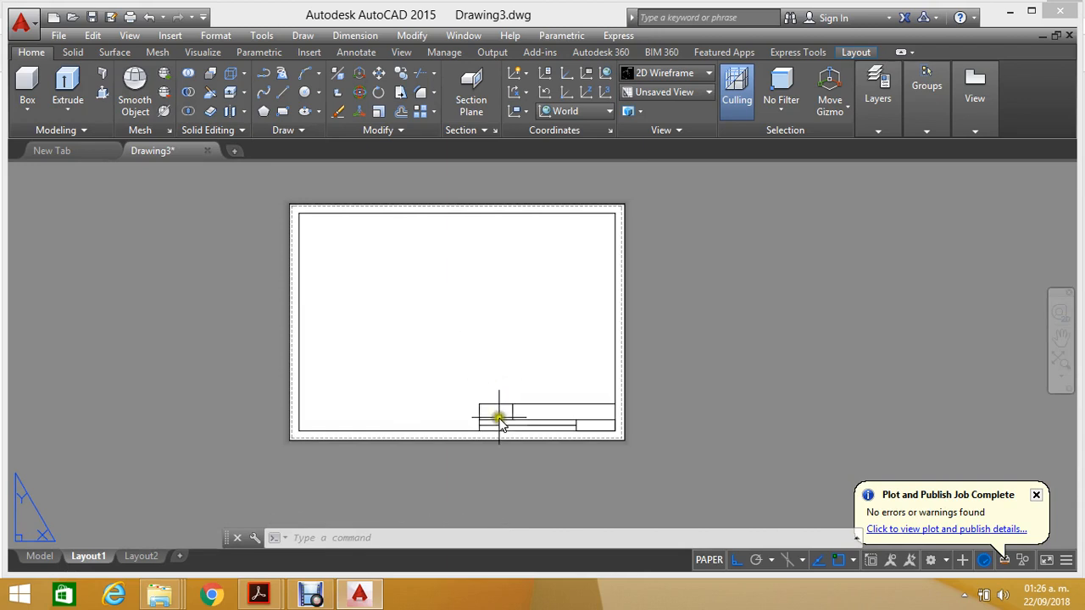
Step: Draw two concentric circles with radii of about 2.1 and 5.1 near the left side of the title block's upper-left cell
scroll(499, 420, up, 8)
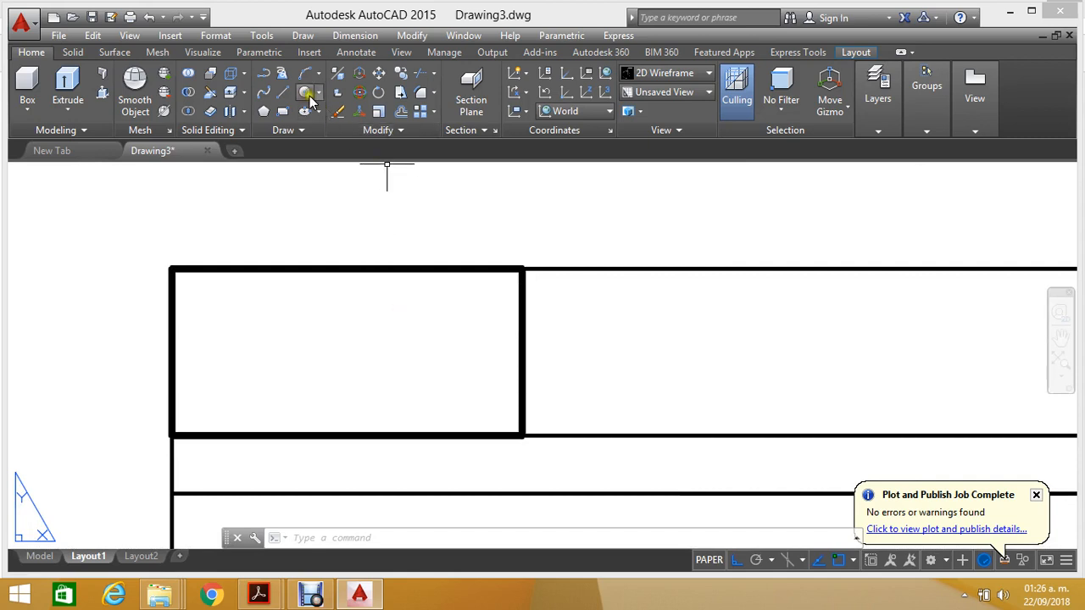
click(251, 337)
click(254, 331)
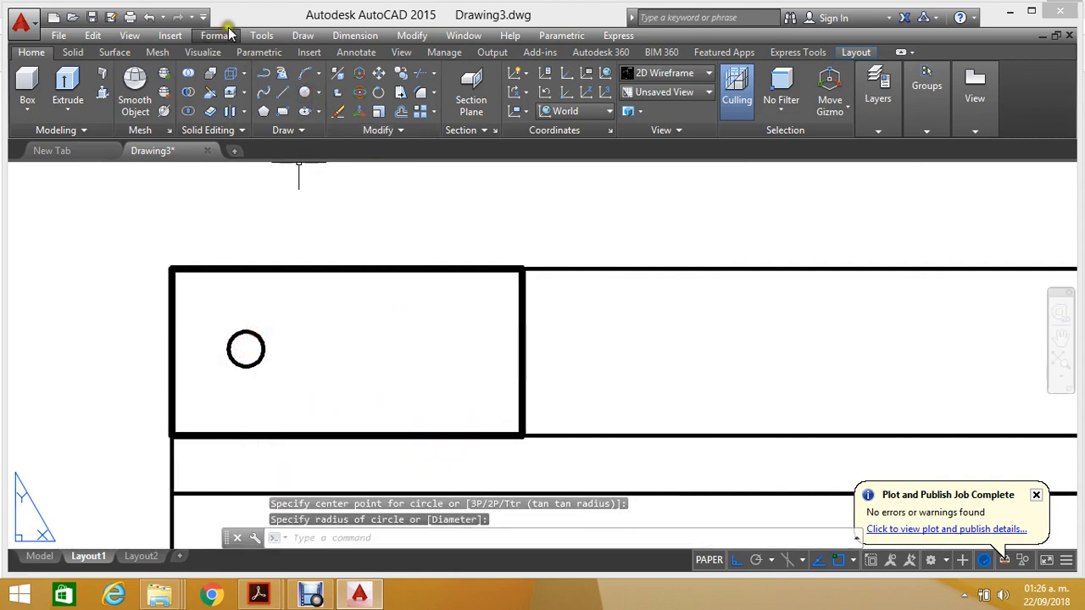
click(310, 95)
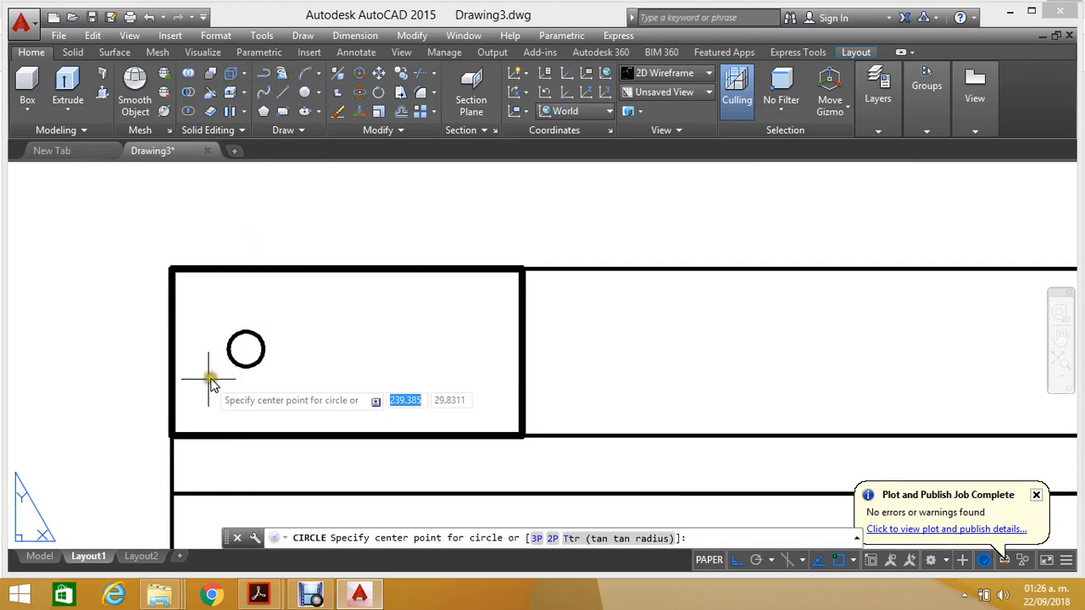
click(246, 351)
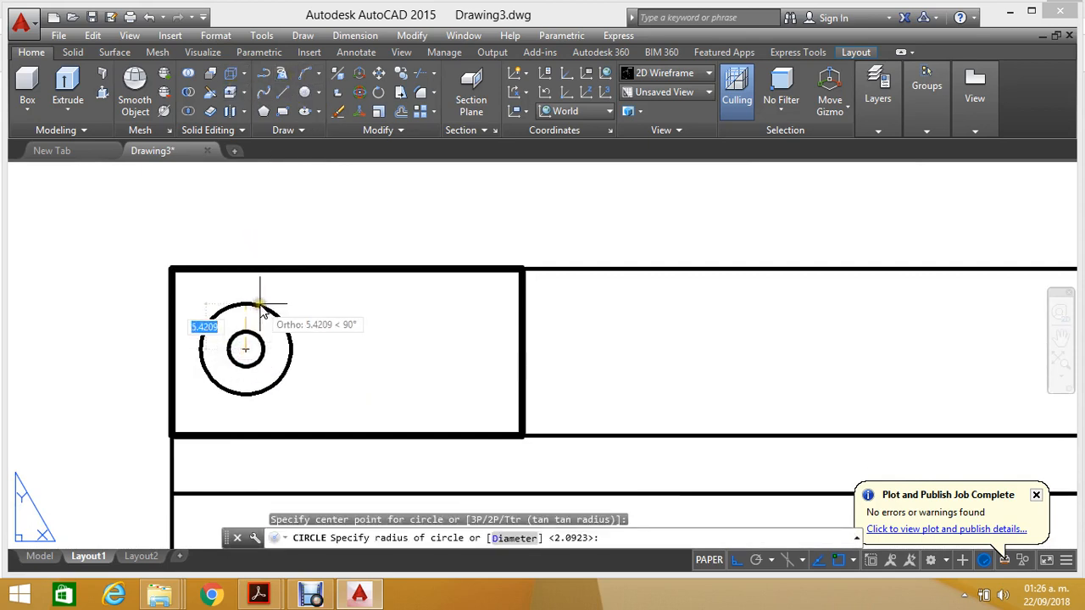
click(254, 305)
Step: Draw the outer circle's vertical diameter and a horizontal line from the circles' centre towards the right side of the cell
click(264, 74)
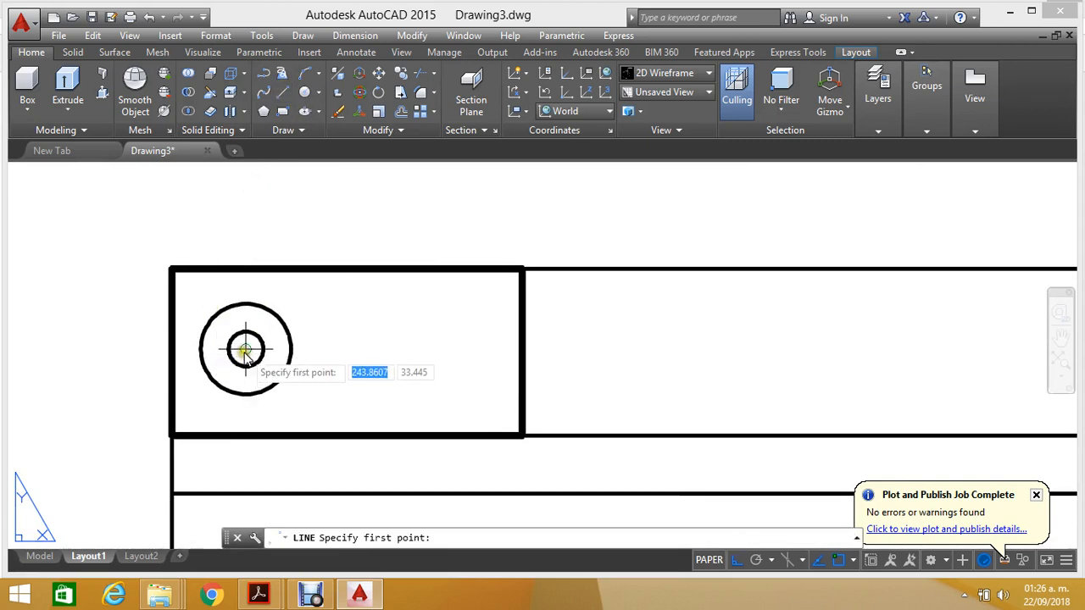
click(246, 303)
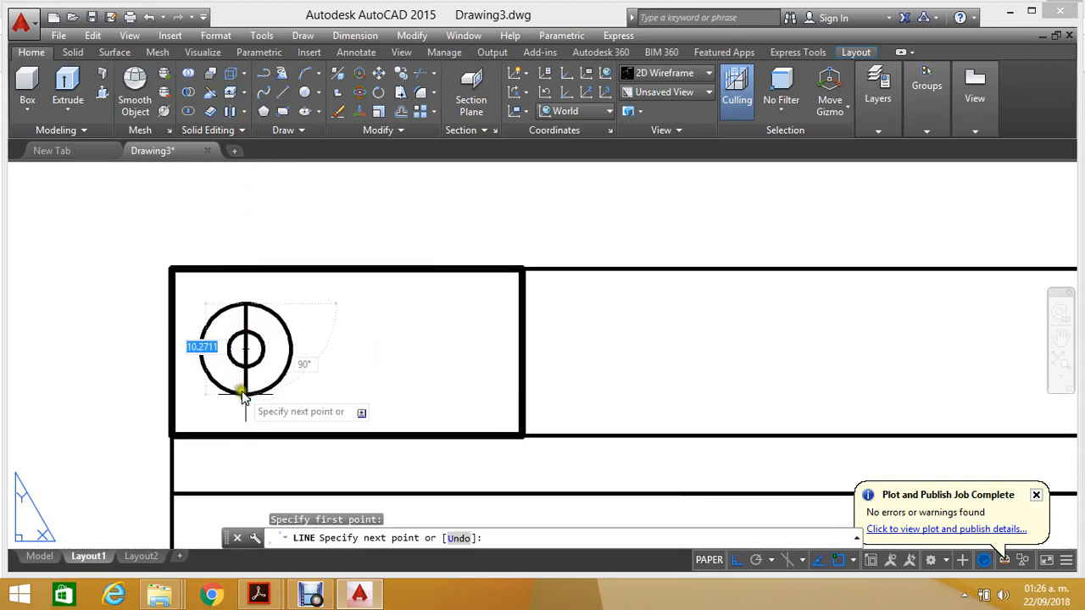
click(246, 394)
key(Escape)
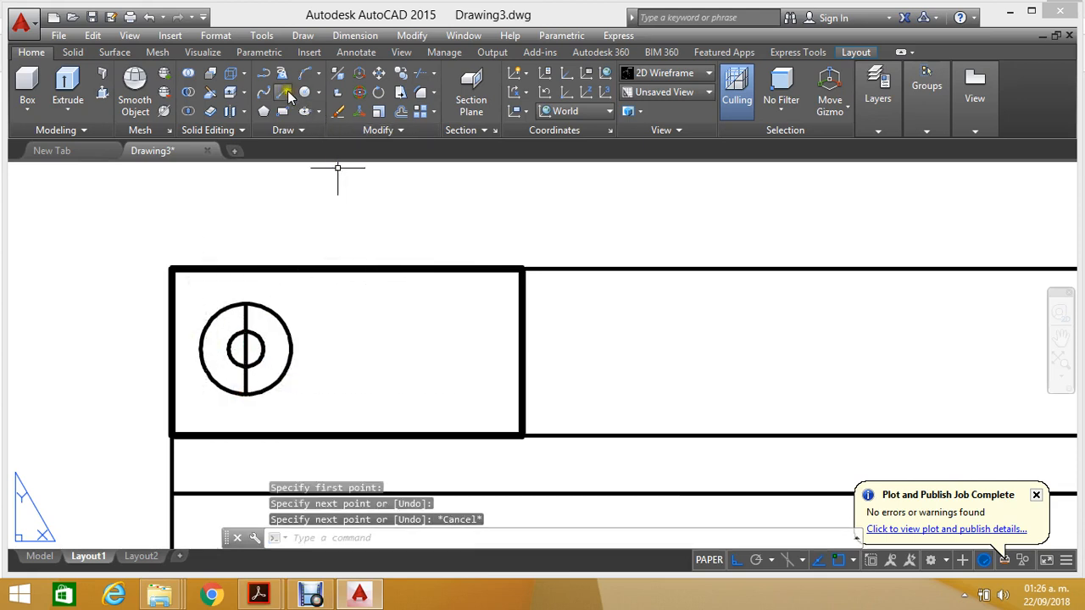
click(264, 74)
click(245, 349)
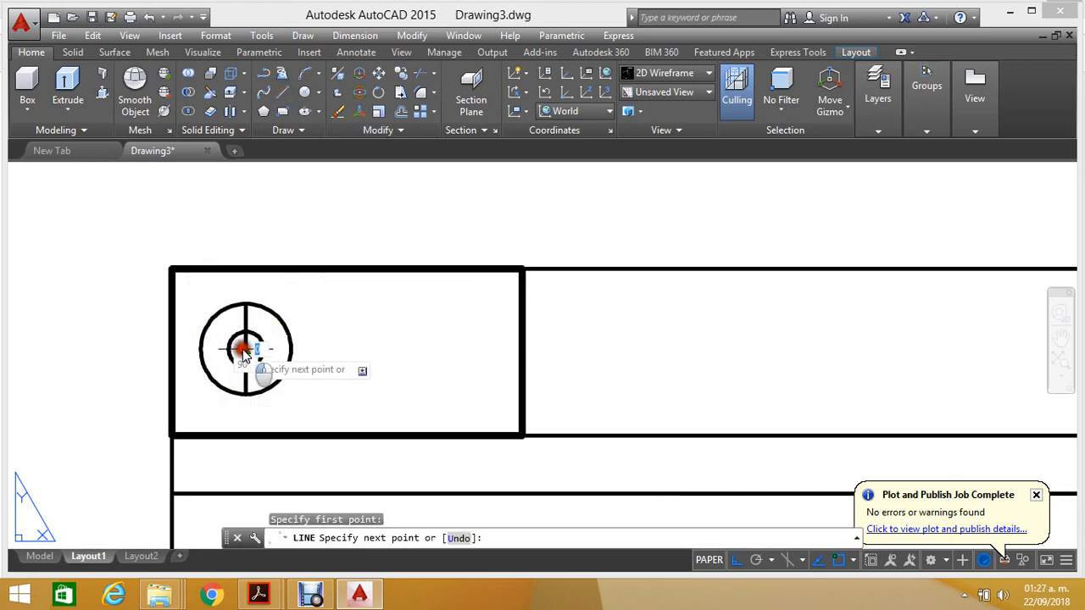
click(478, 350)
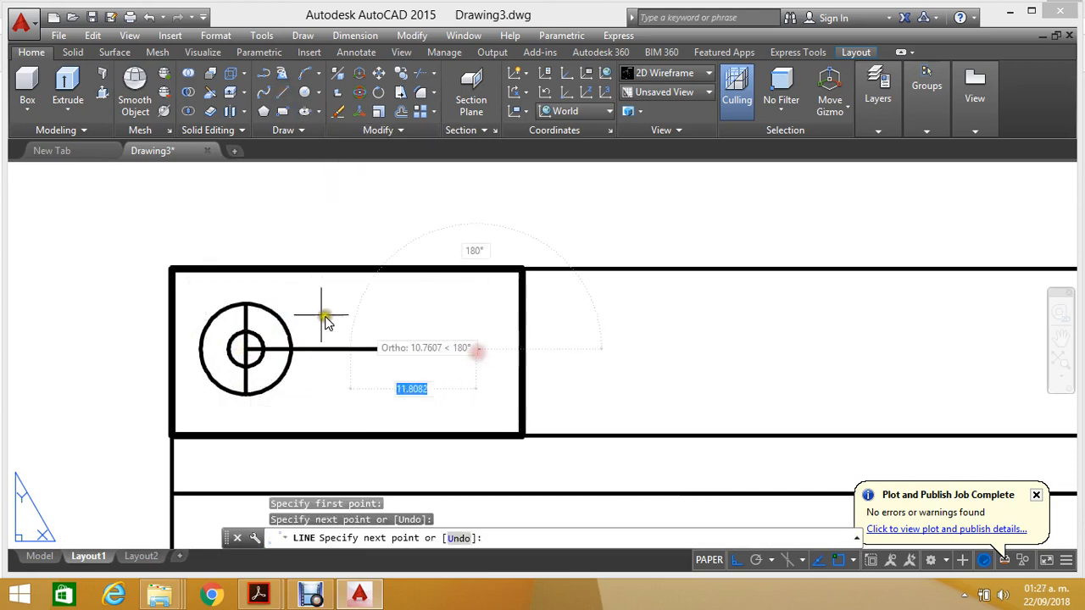
key(Escape)
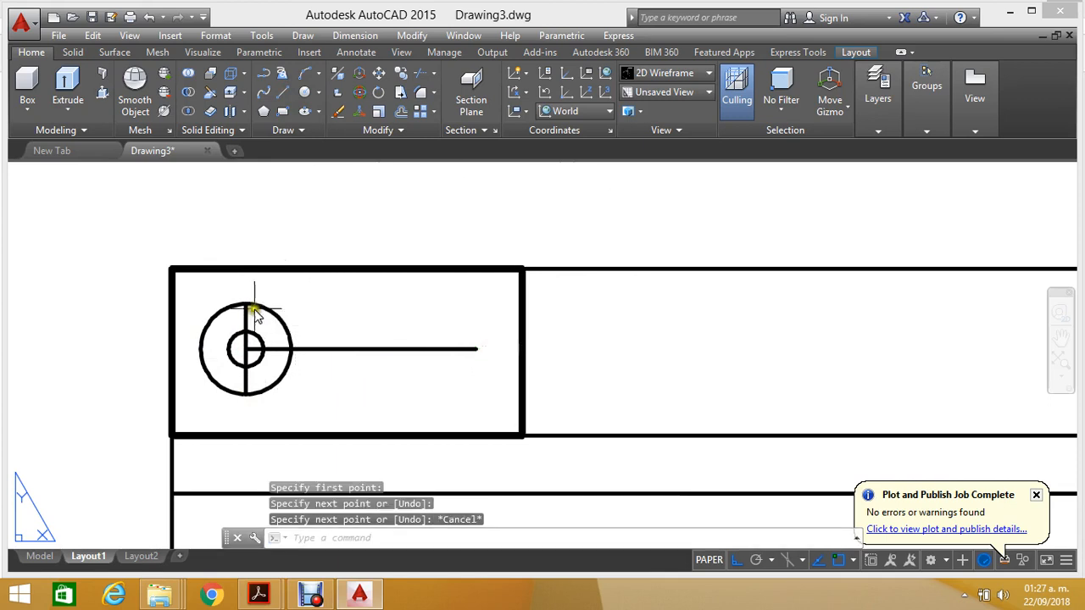
Step: Copy the horizontal centre line to the top and bottom quadrants of the outer and inner circles, using the circles' centre as base point
click(398, 75)
click(347, 348)
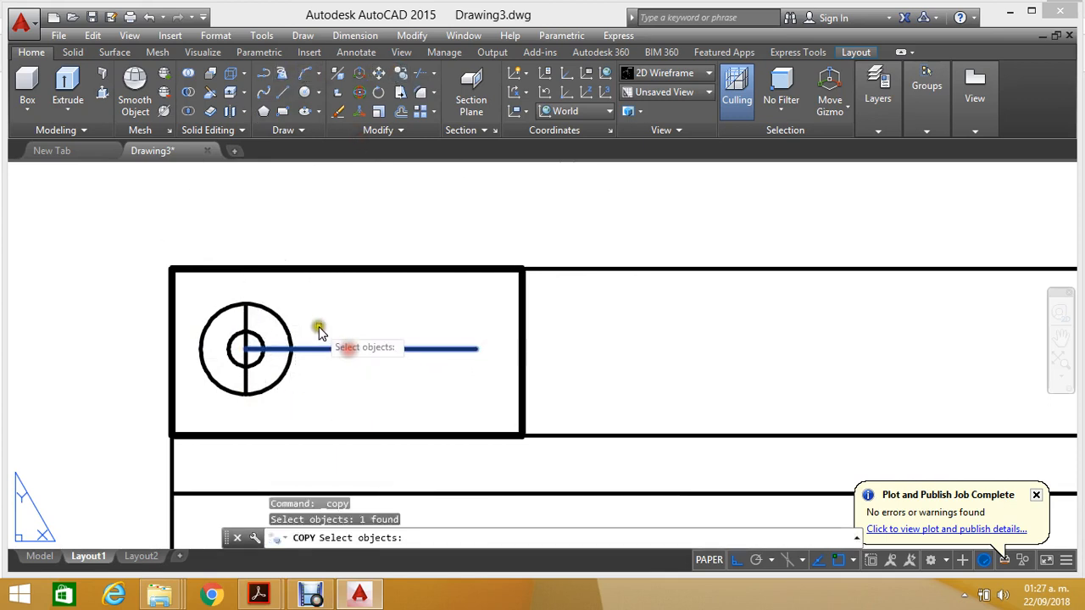
key(Return)
click(246, 349)
click(246, 305)
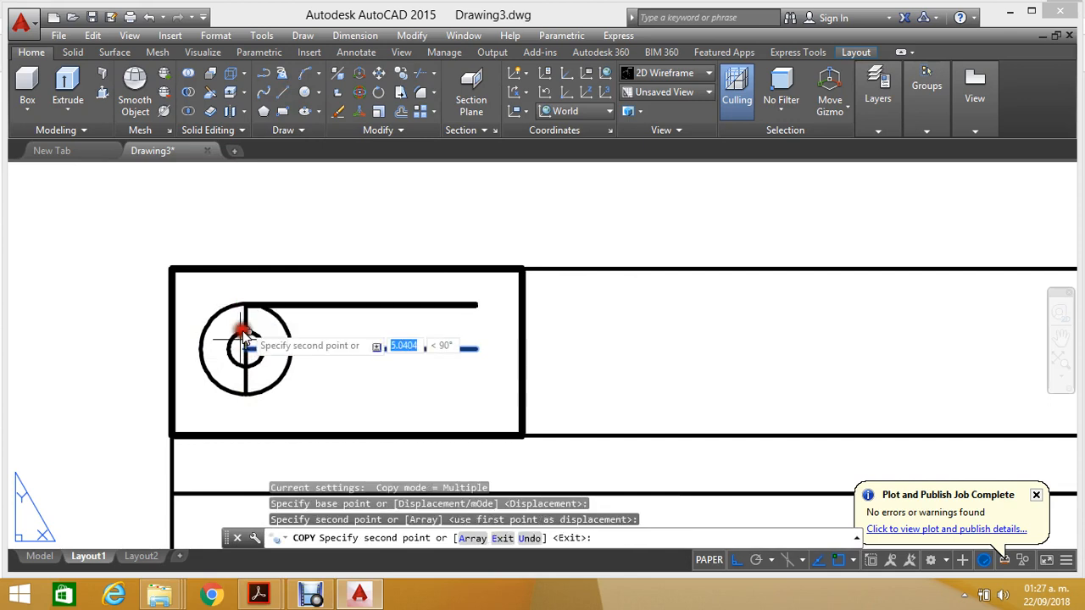
click(247, 369)
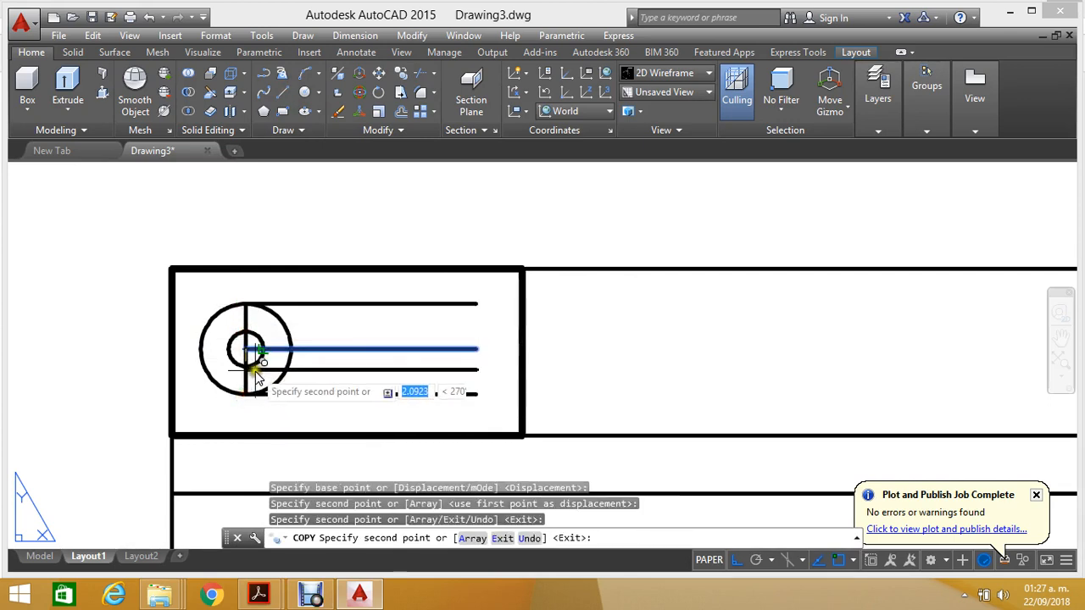
click(247, 393)
click(247, 330)
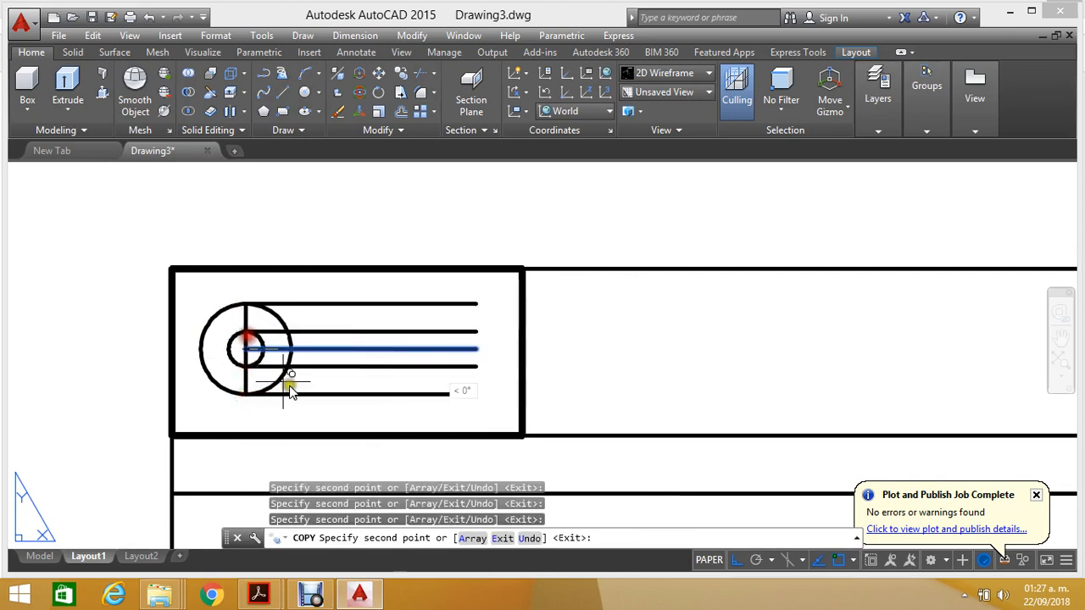
key(Escape)
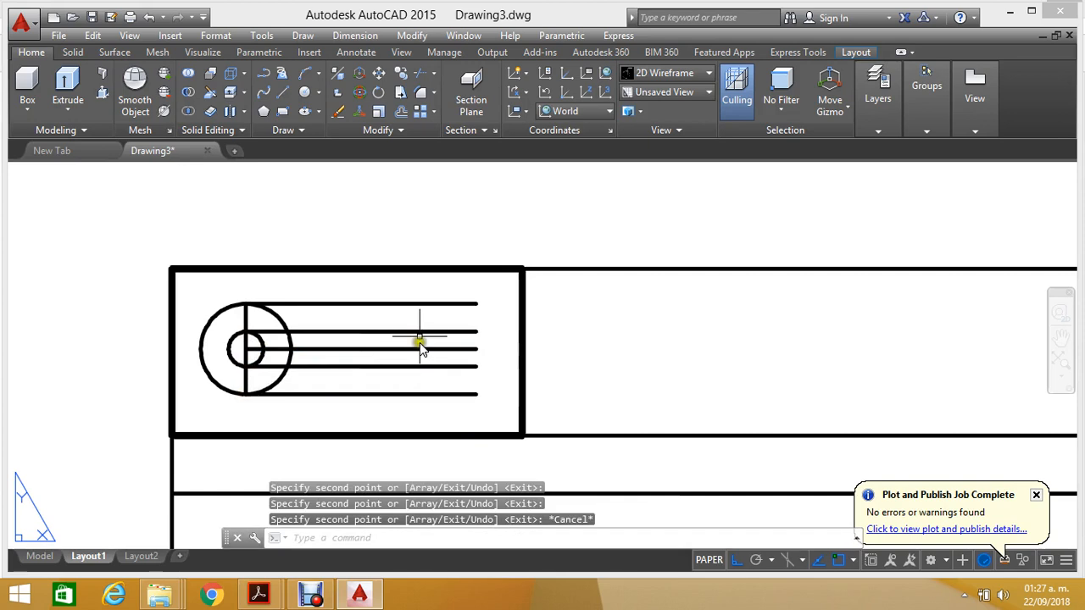
Step: Draw a short vertical line right of the circles, from the inner circle's lower projection line, and stretch its upper end onto the upper one
click(283, 93)
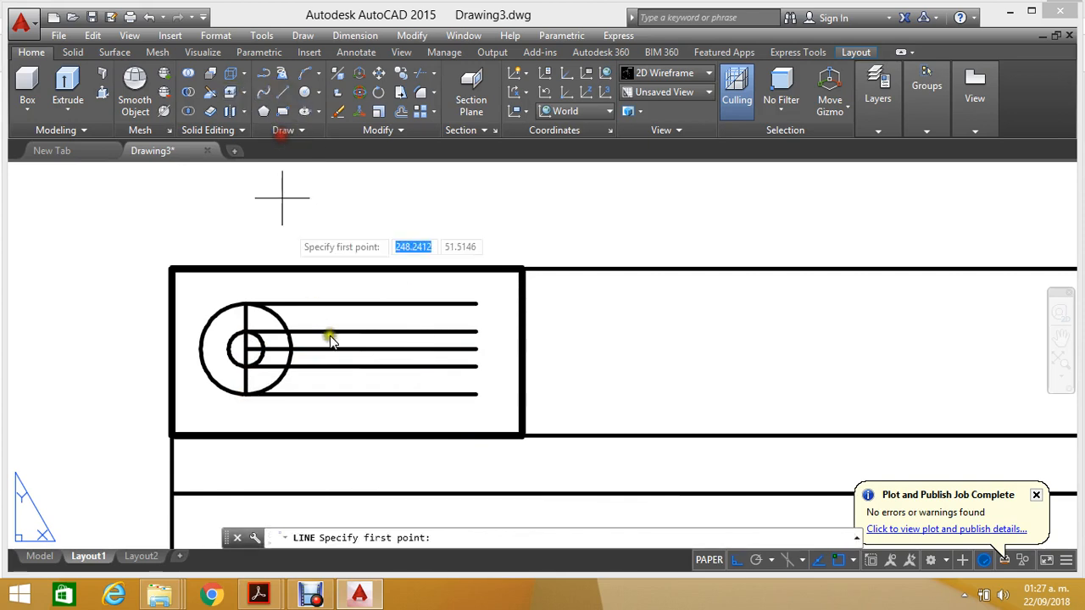
click(331, 291)
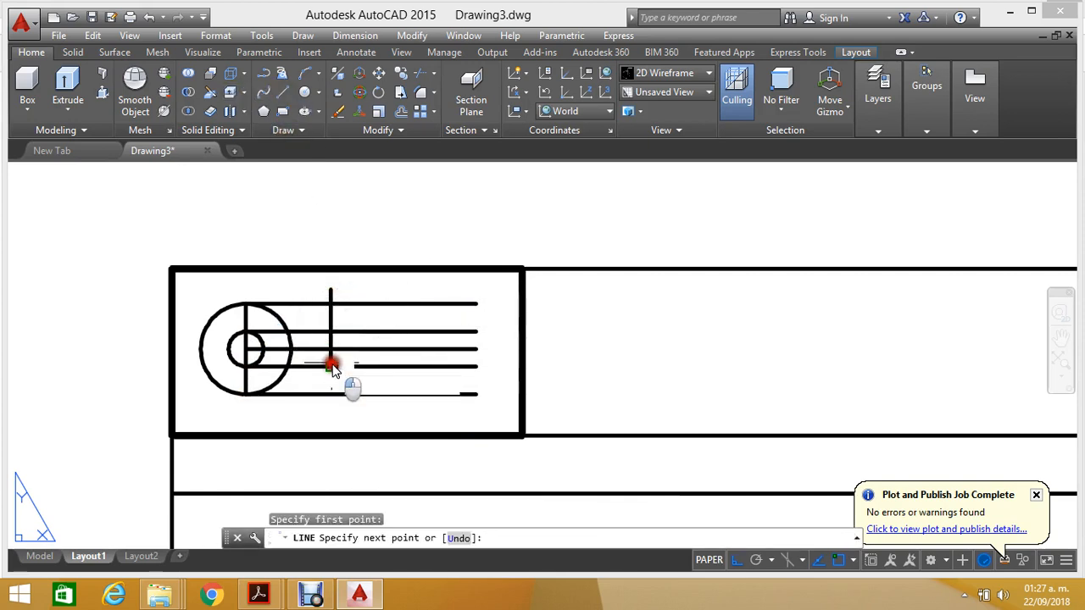
click(330, 366)
key(Escape)
click(328, 296)
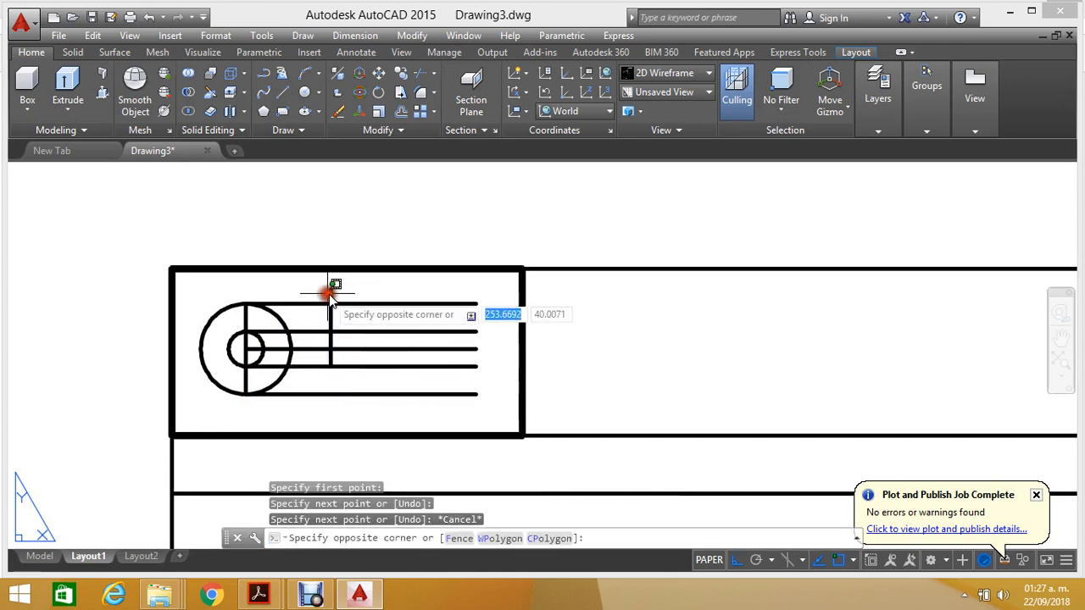
click(330, 293)
click(331, 293)
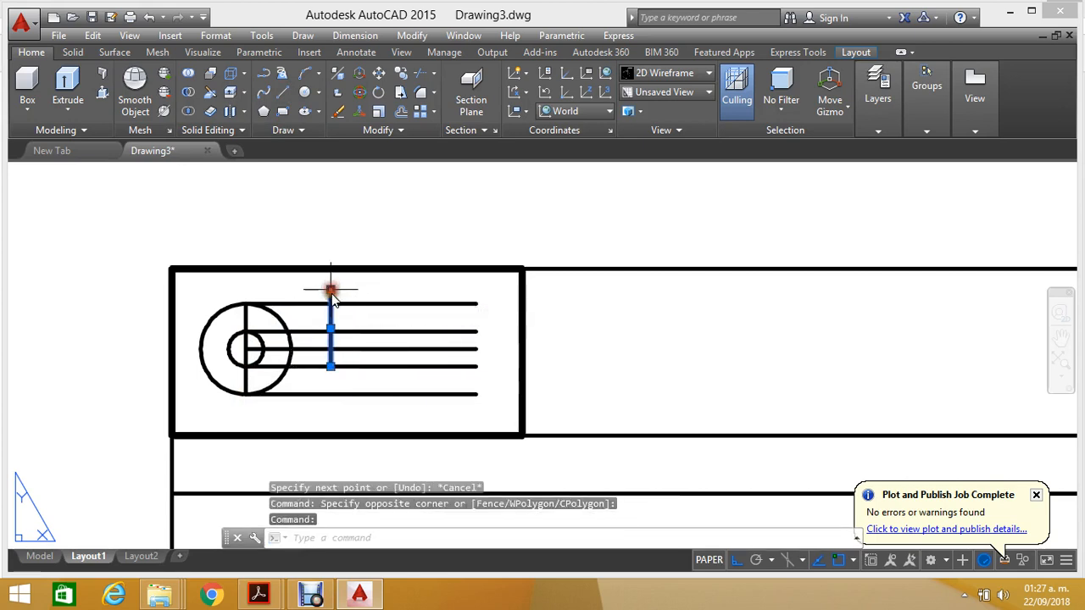
click(330, 291)
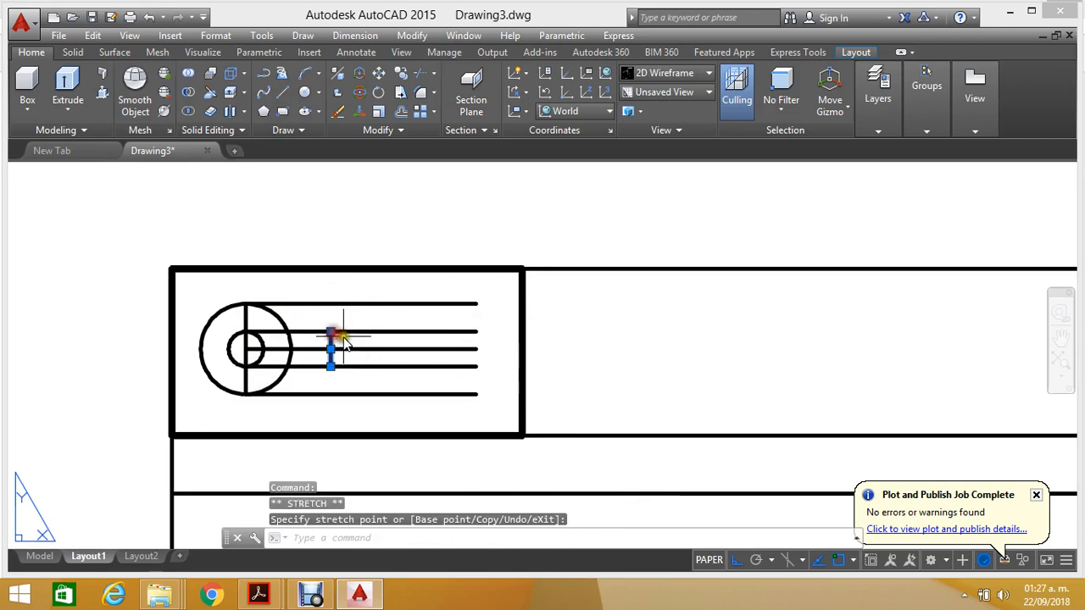
key(Escape)
Step: Draw two slanted lines from the short vertical line's ends to the right ends of the outer circle's upper and lower projection lines
click(281, 93)
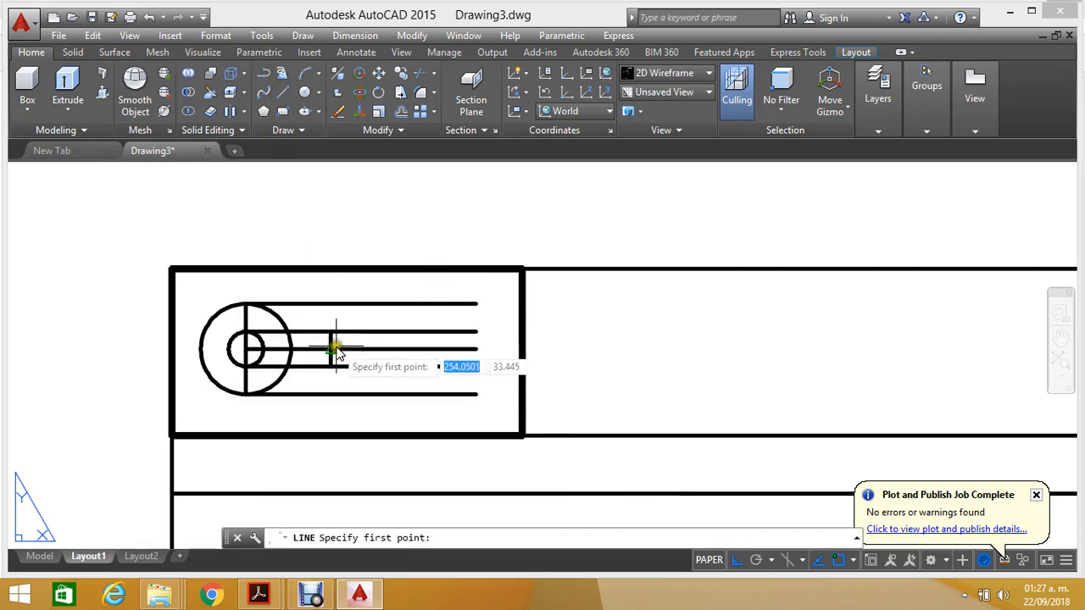
click(332, 333)
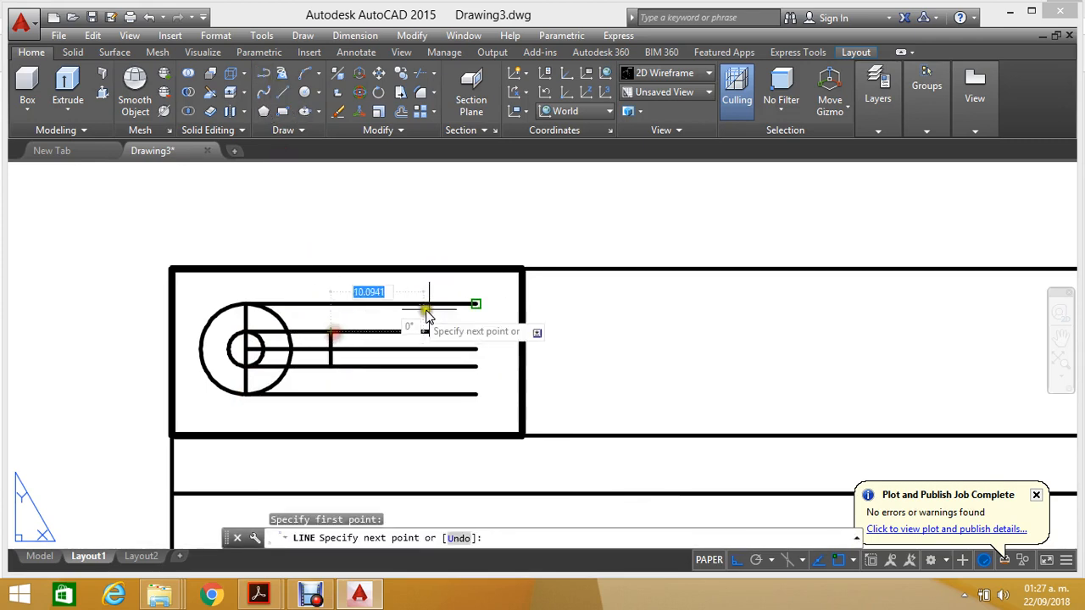
click(476, 304)
key(Escape)
click(281, 93)
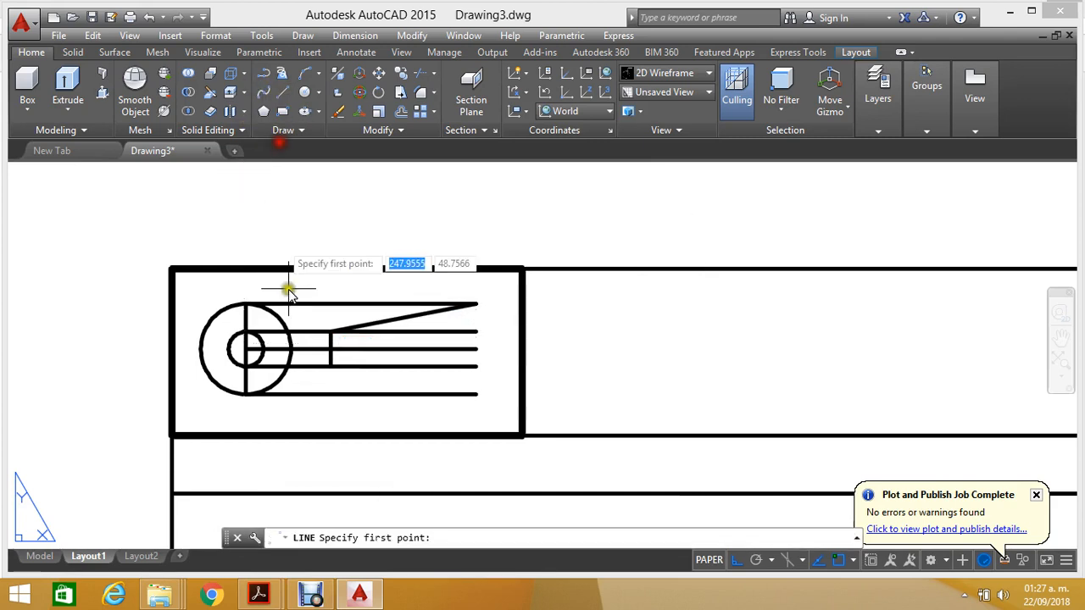
key(Escape)
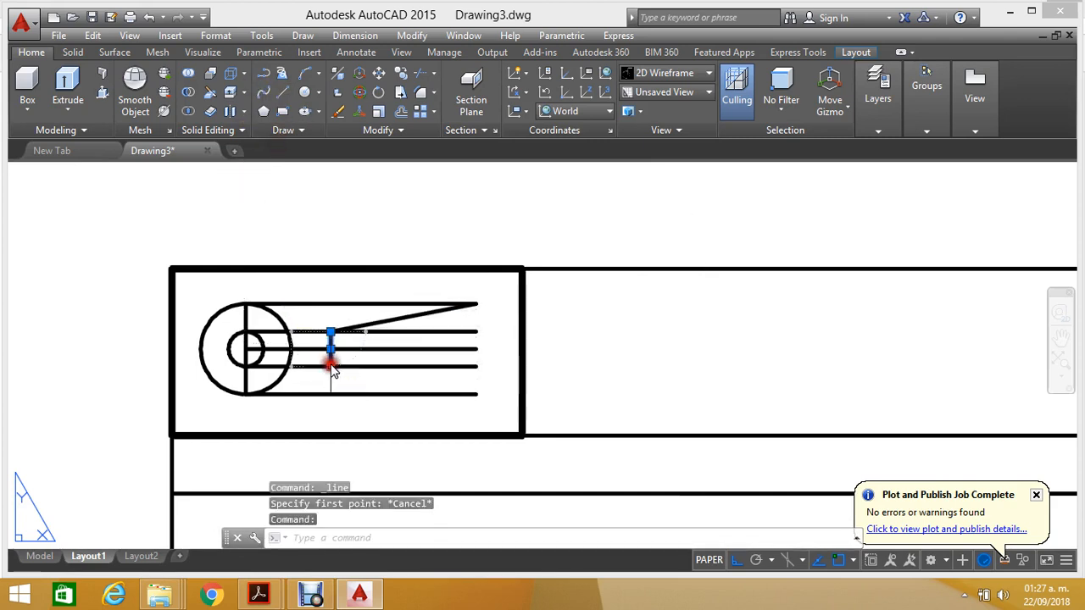
key(Escape)
click(280, 93)
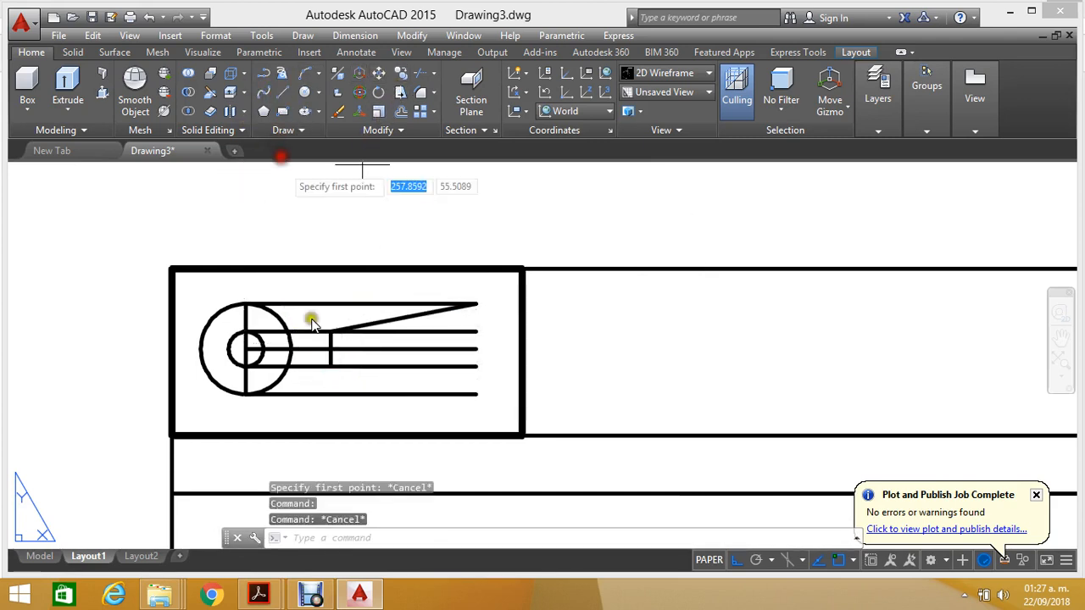
click(331, 365)
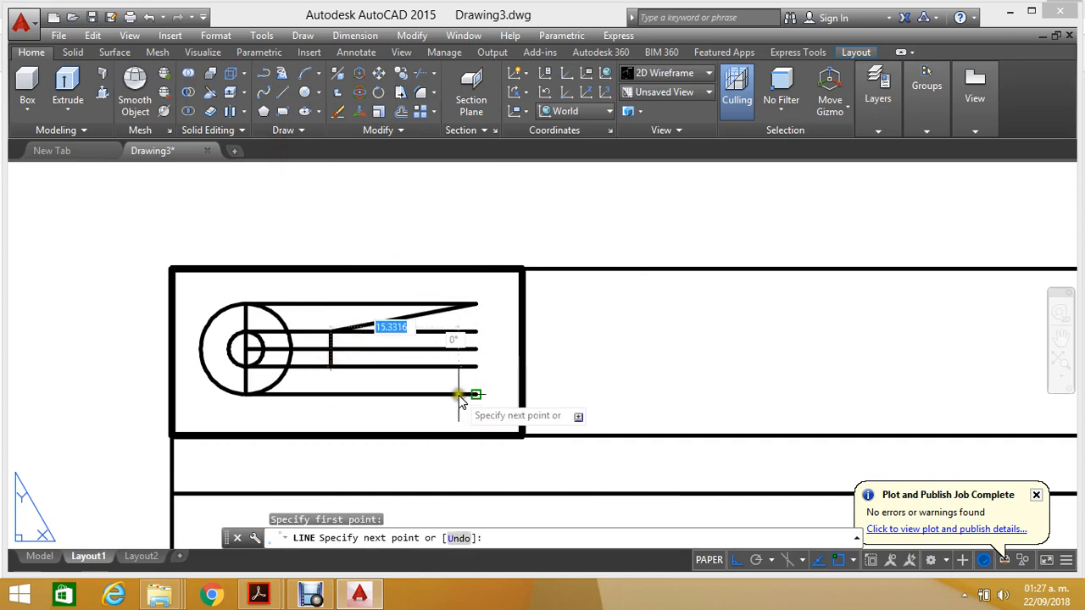
click(477, 395)
key(Escape)
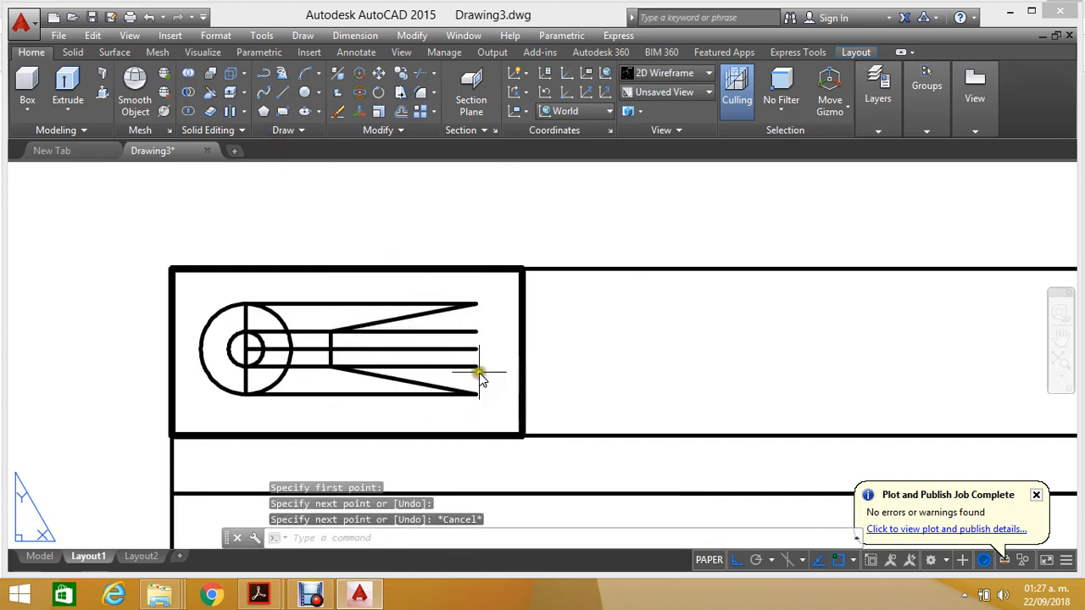
Step: Close the cone's wide end with a vertical line joining the outer ends of the two slanted lines
click(282, 93)
click(472, 303)
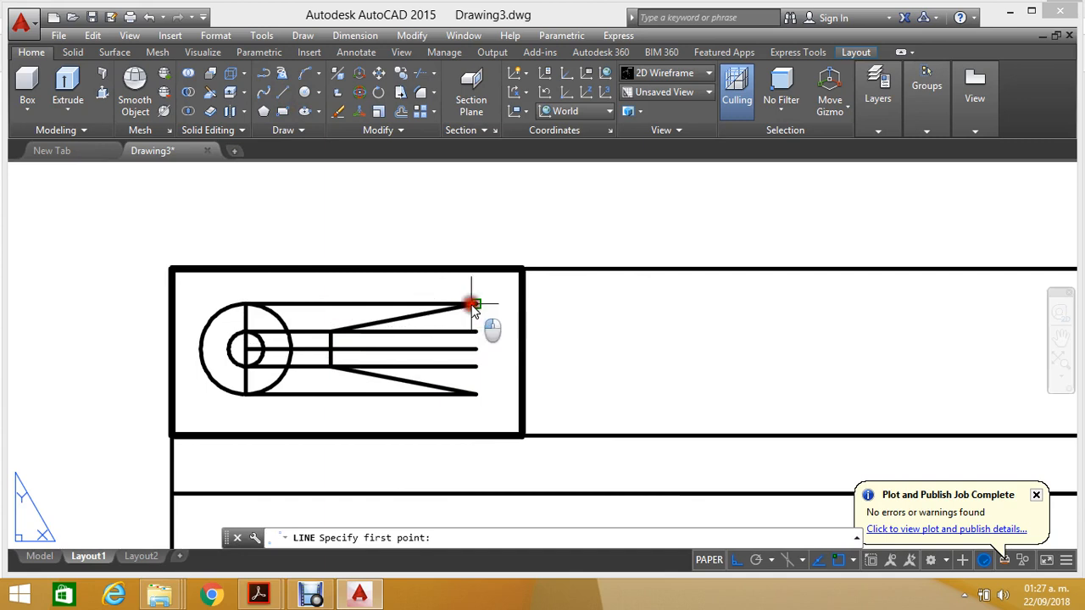
click(476, 394)
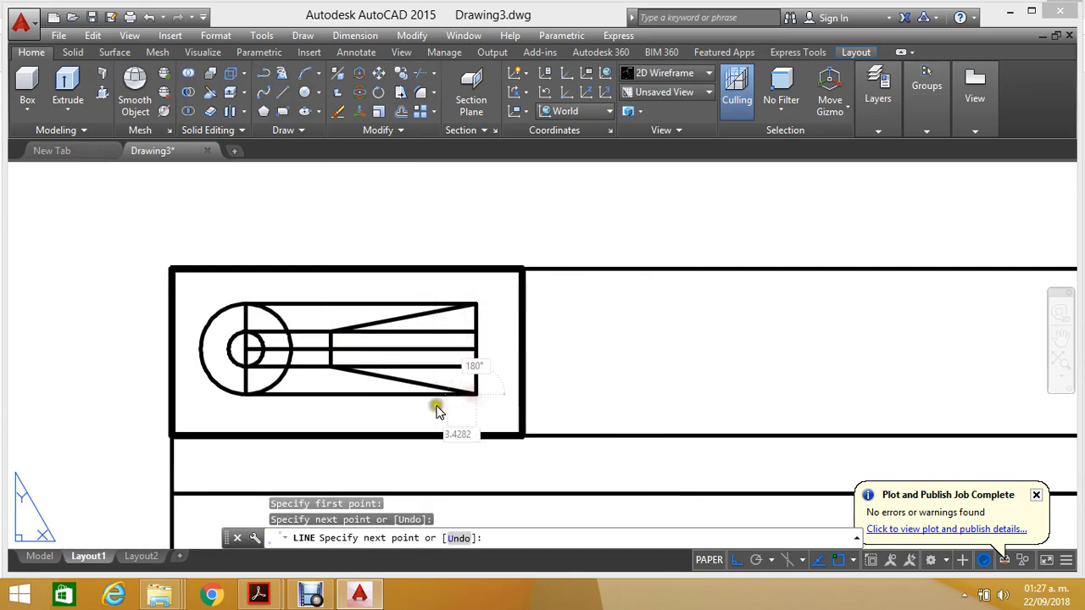
key(Escape)
Step: Erase the five horizontal construction lines running from the circles through the cone outline
click(320, 281)
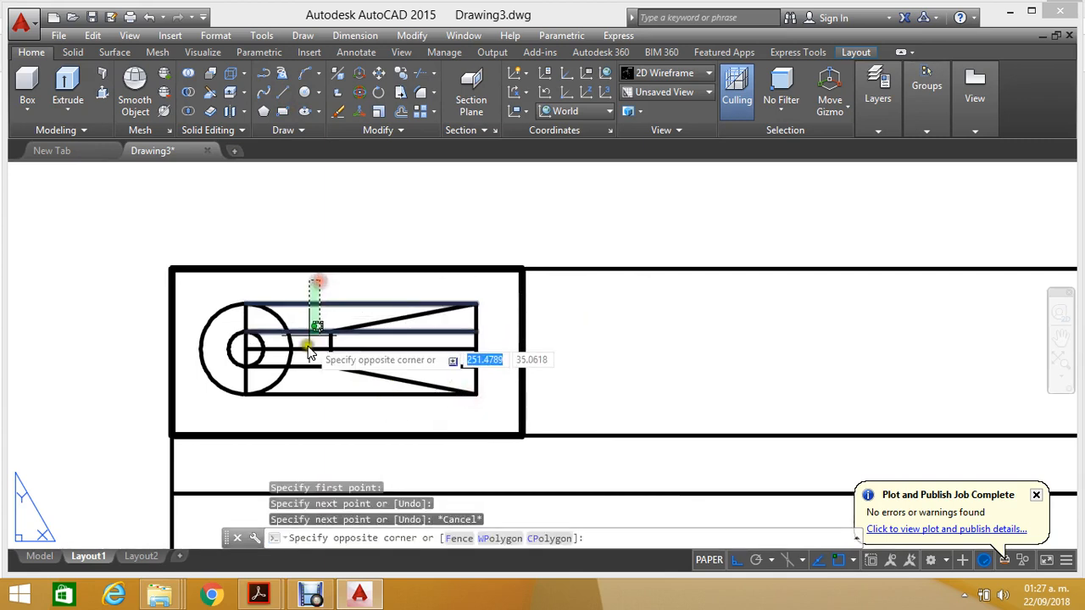
click(310, 407)
key(Delete)
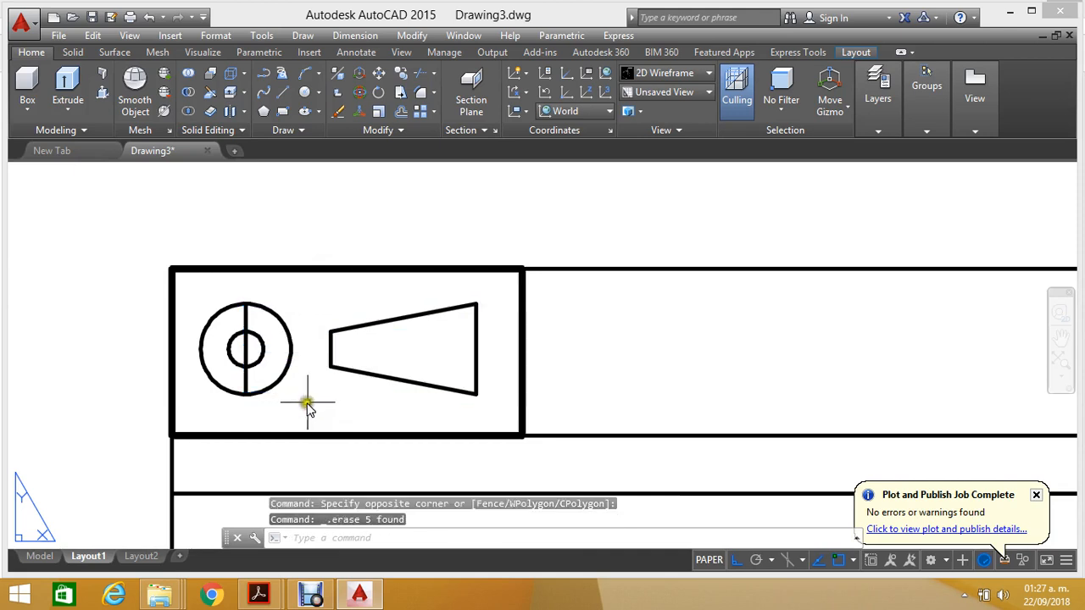
Step: Create a new layer named "centros" for the projection symbol's centre lines
click(246, 386)
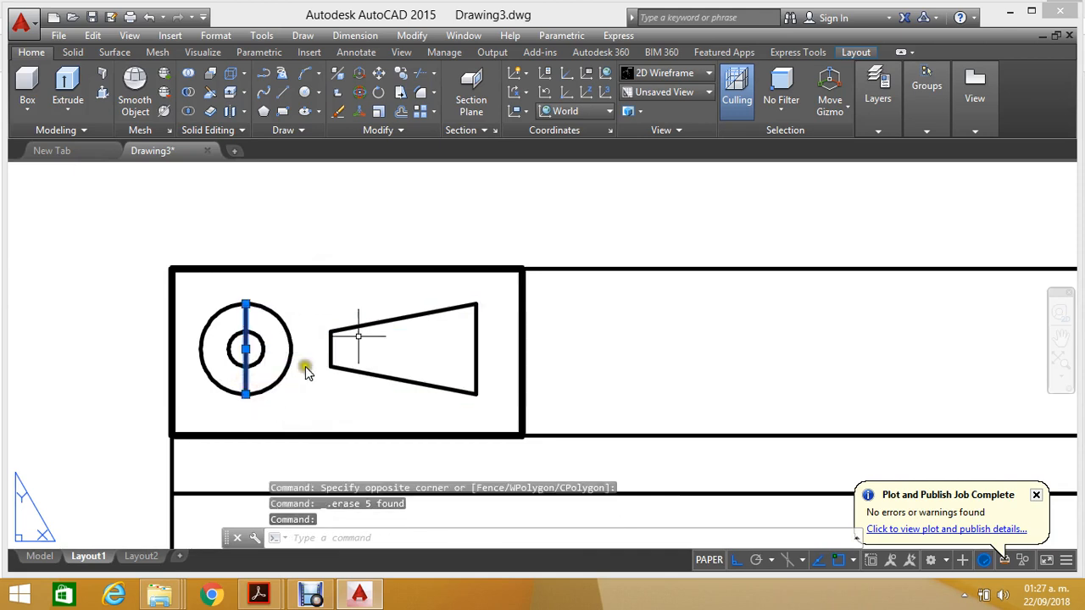
click(882, 133)
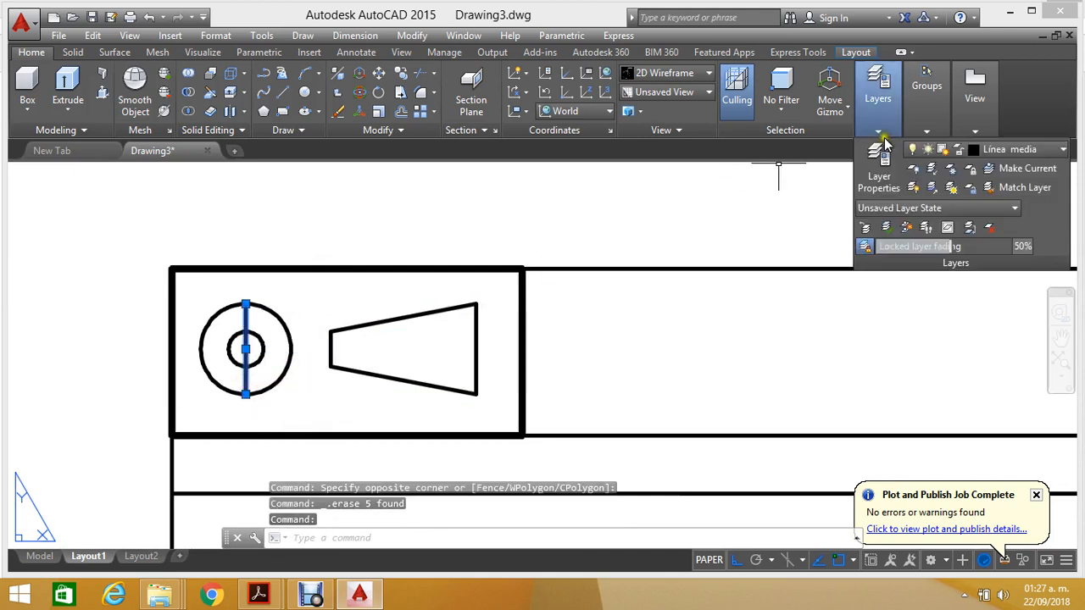
click(878, 155)
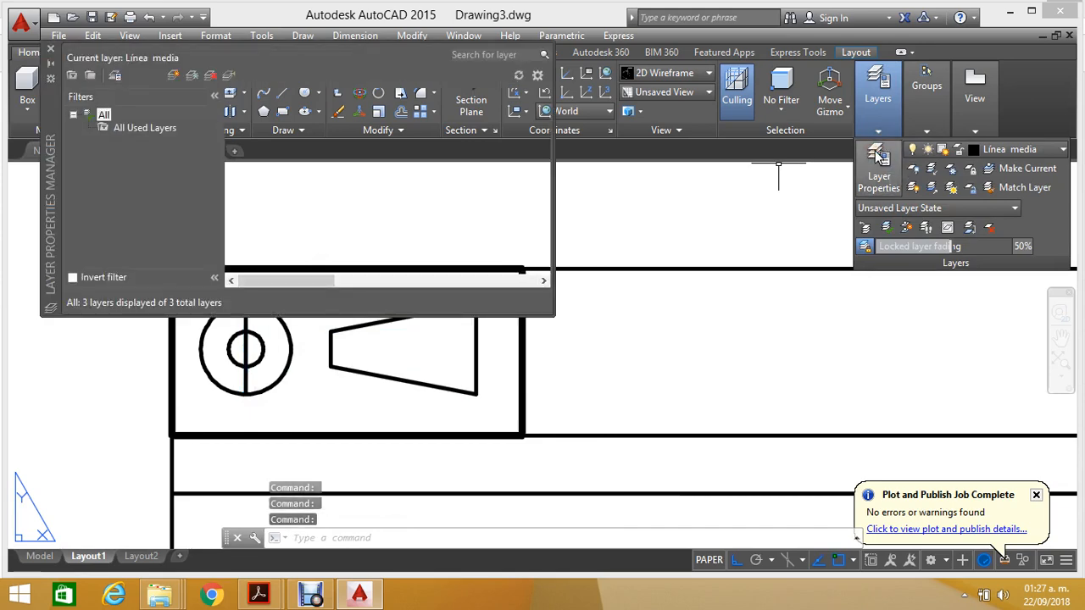
right_click(265, 202)
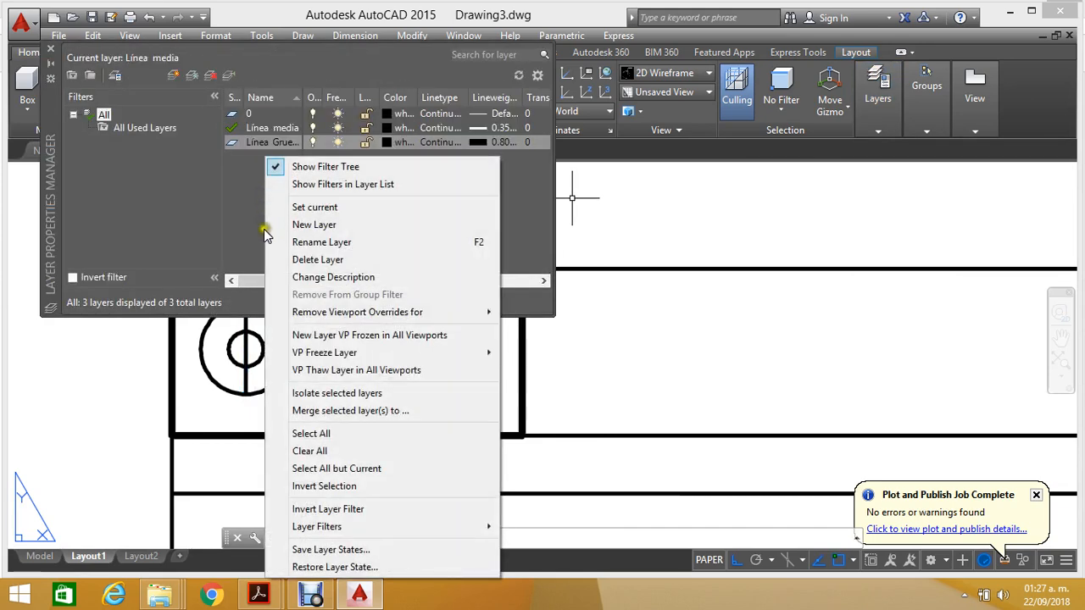
click(312, 225)
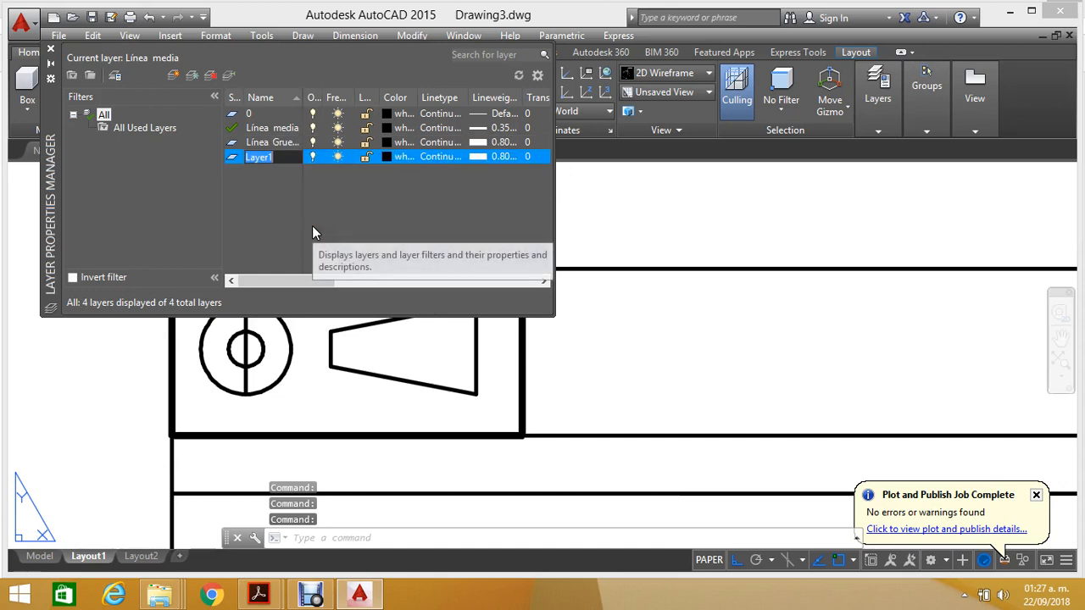
text(centros)
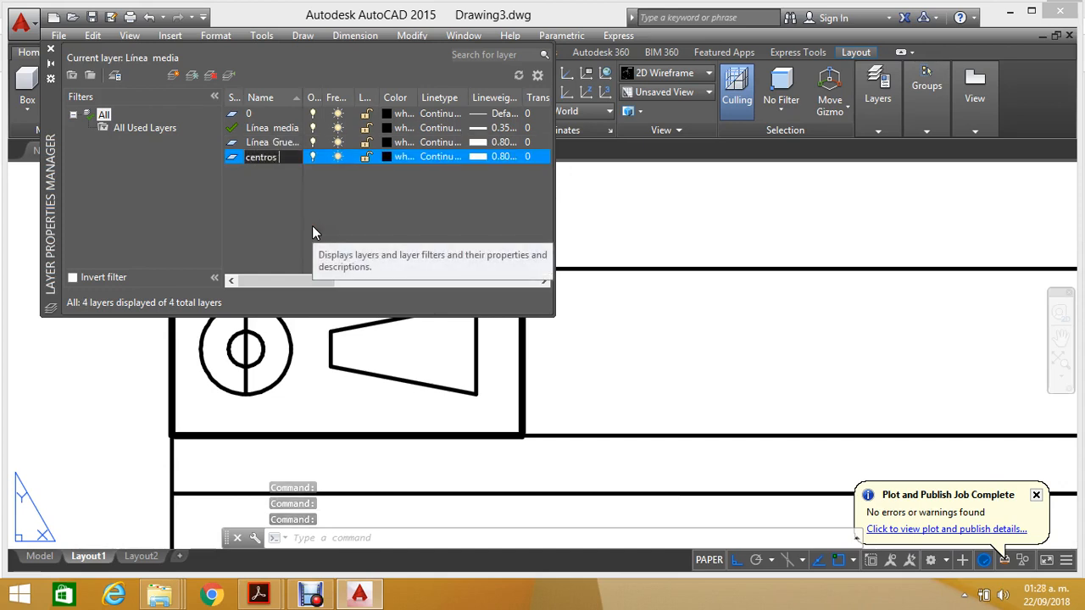
click(469, 183)
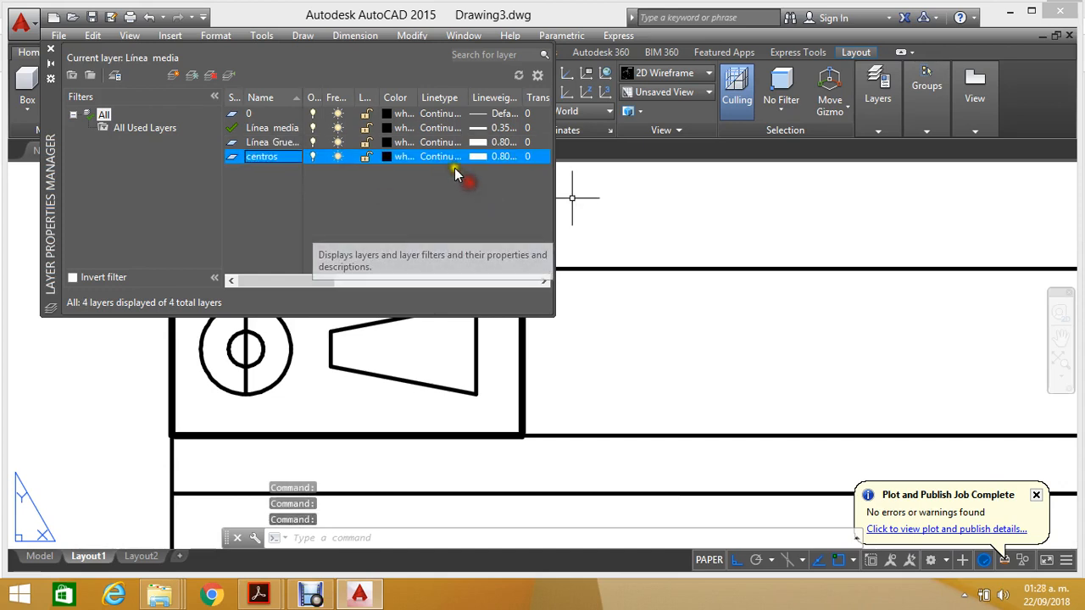
Step: Load the CENTER2 linetype from acadiso.lin and assign it to the "centros" layer
click(441, 158)
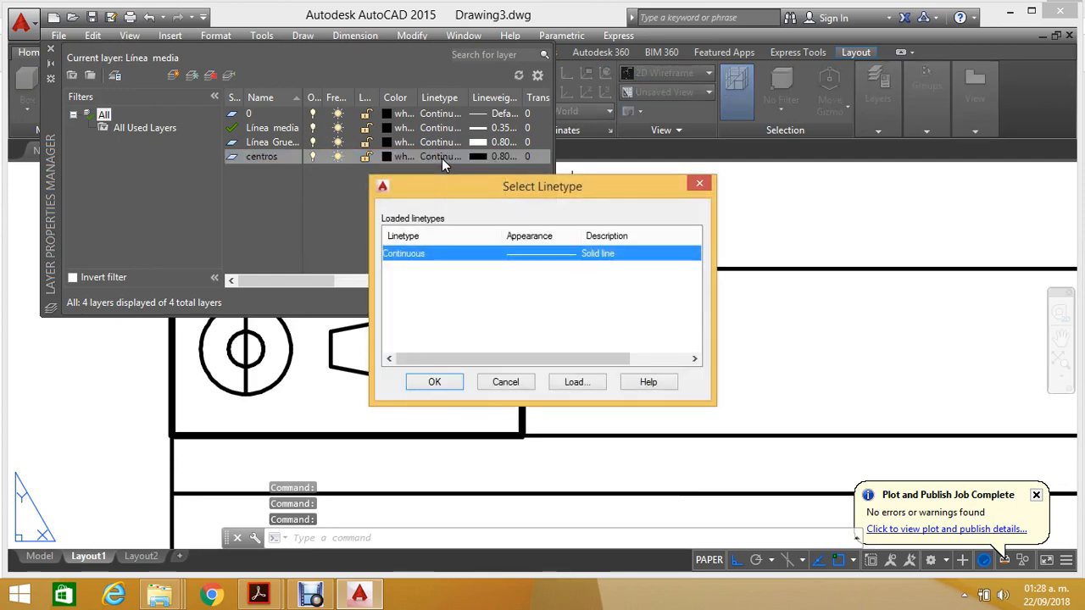
click(575, 381)
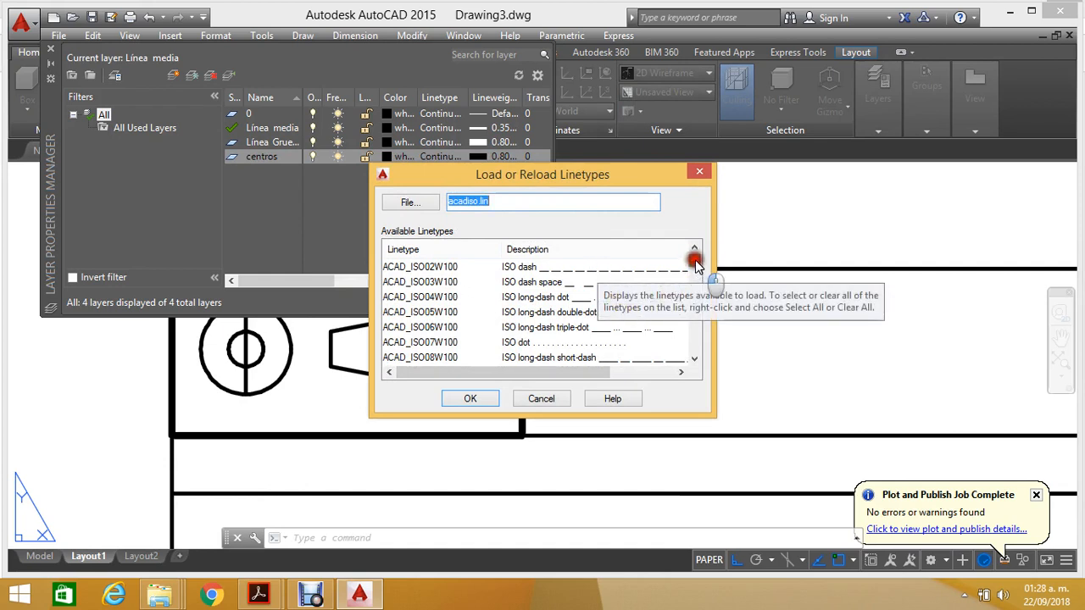
scroll(695, 266, down, 1)
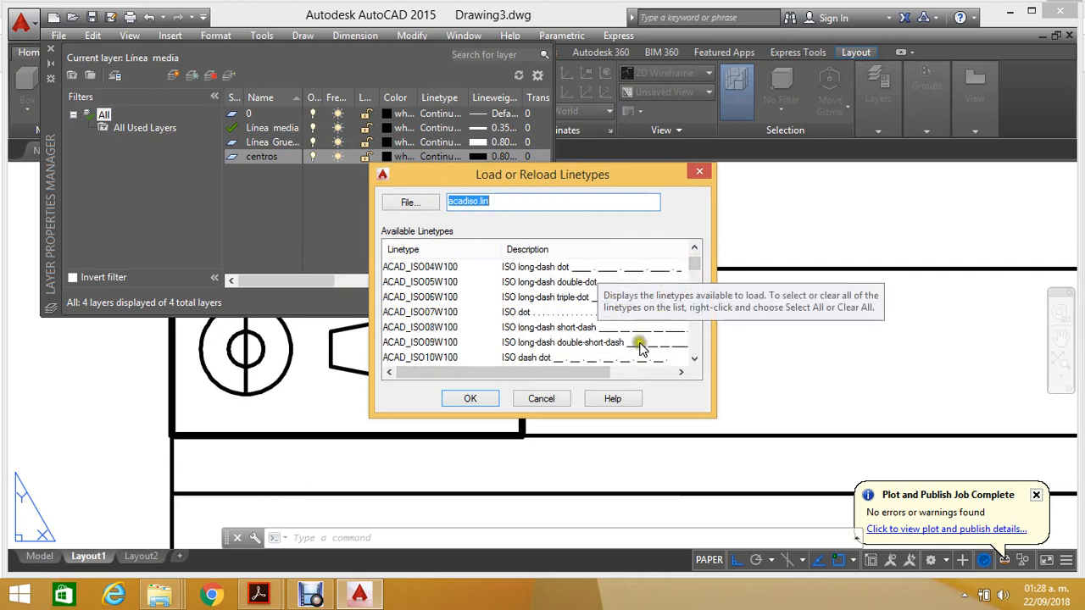
click(555, 343)
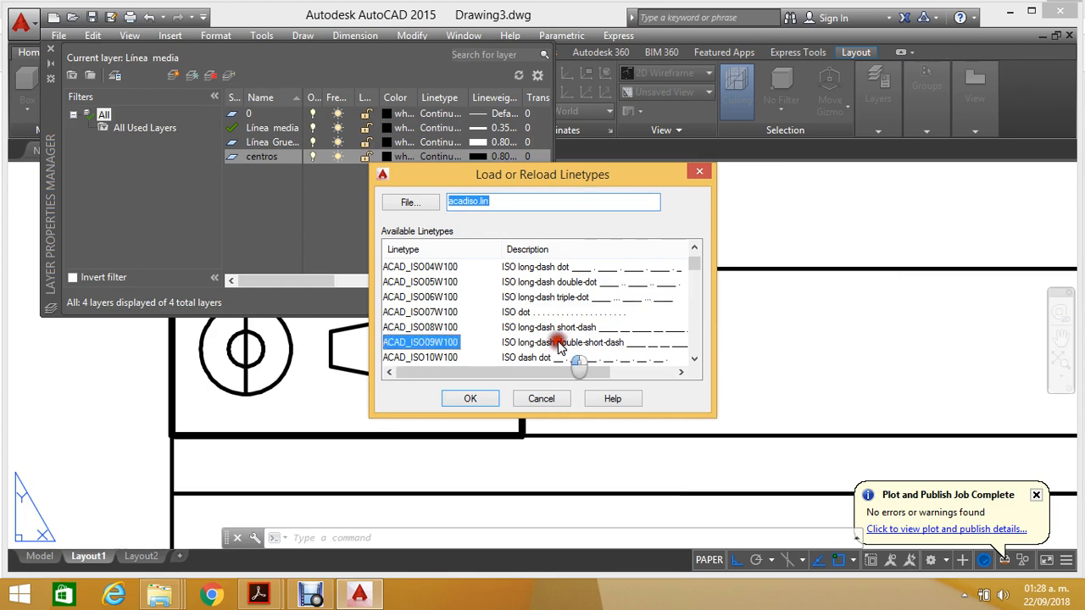
scroll(560, 346, down, 2)
scroll(560, 346, down, 4)
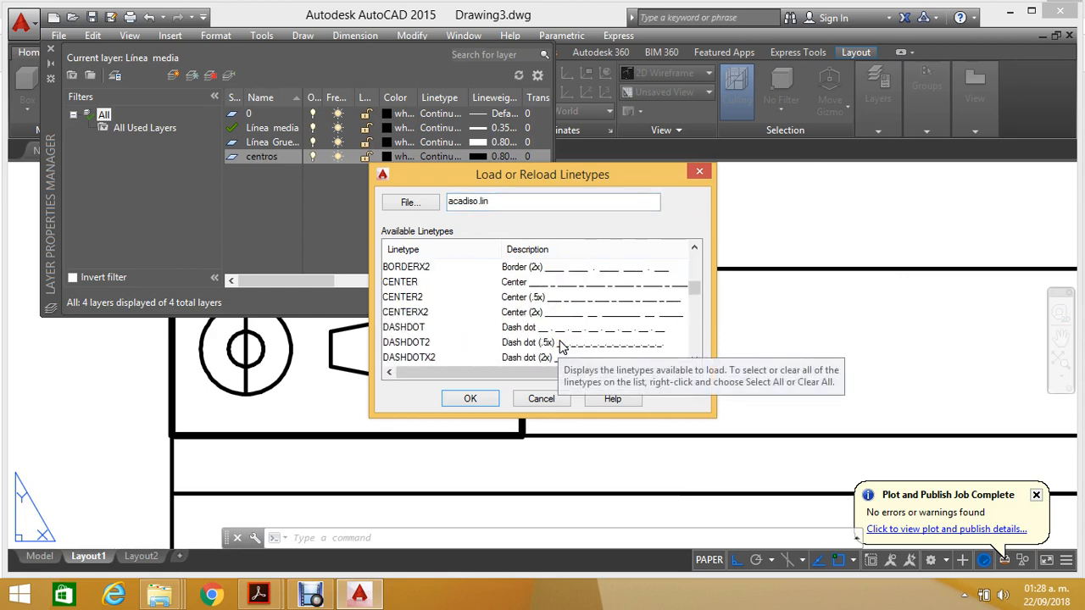
click(563, 302)
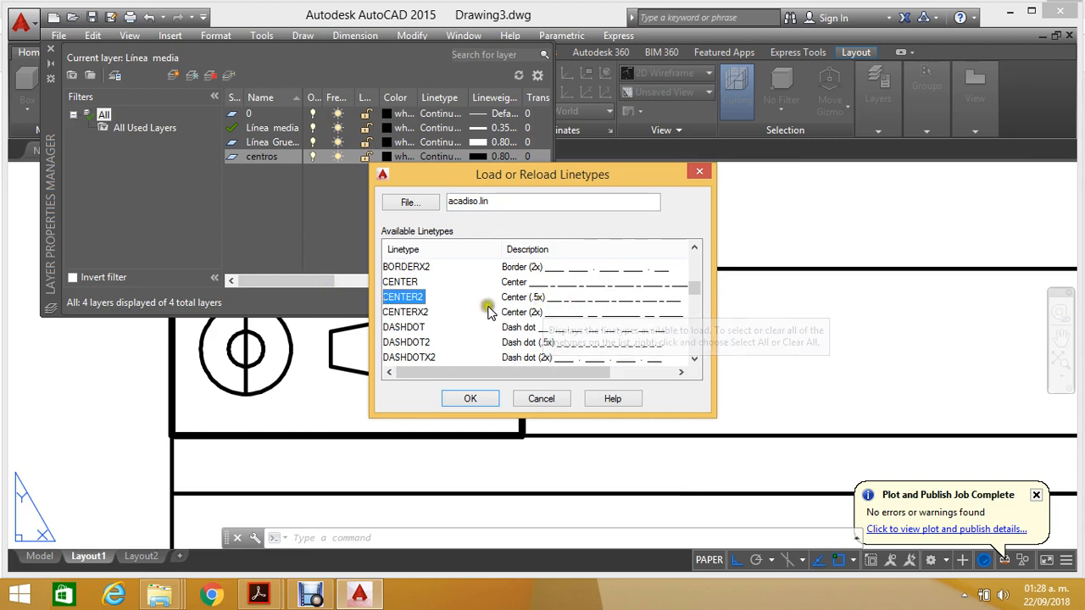
double_click(534, 298)
click(572, 269)
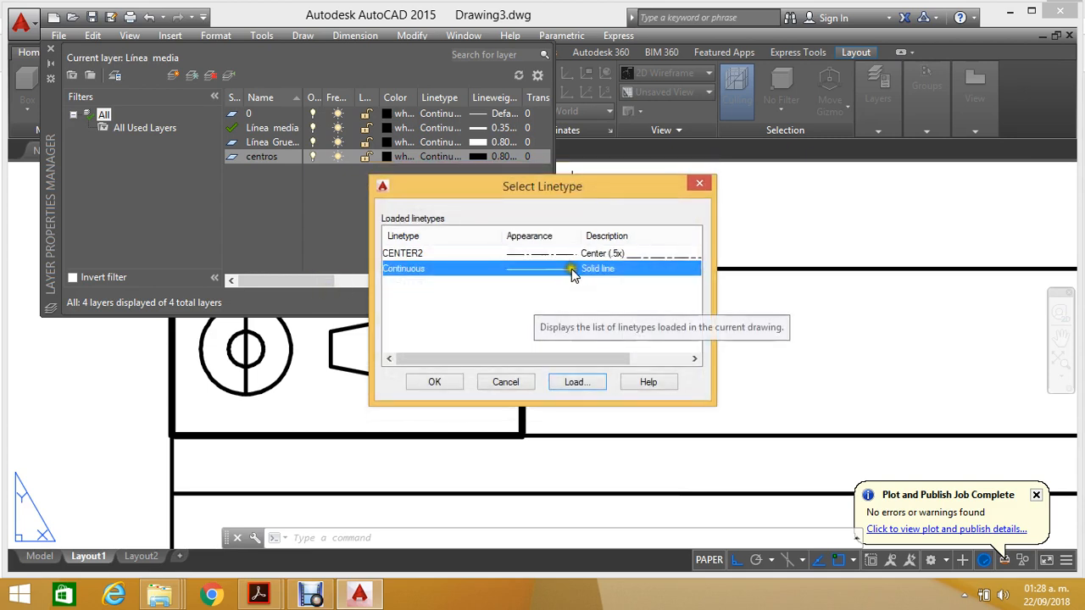
click(549, 256)
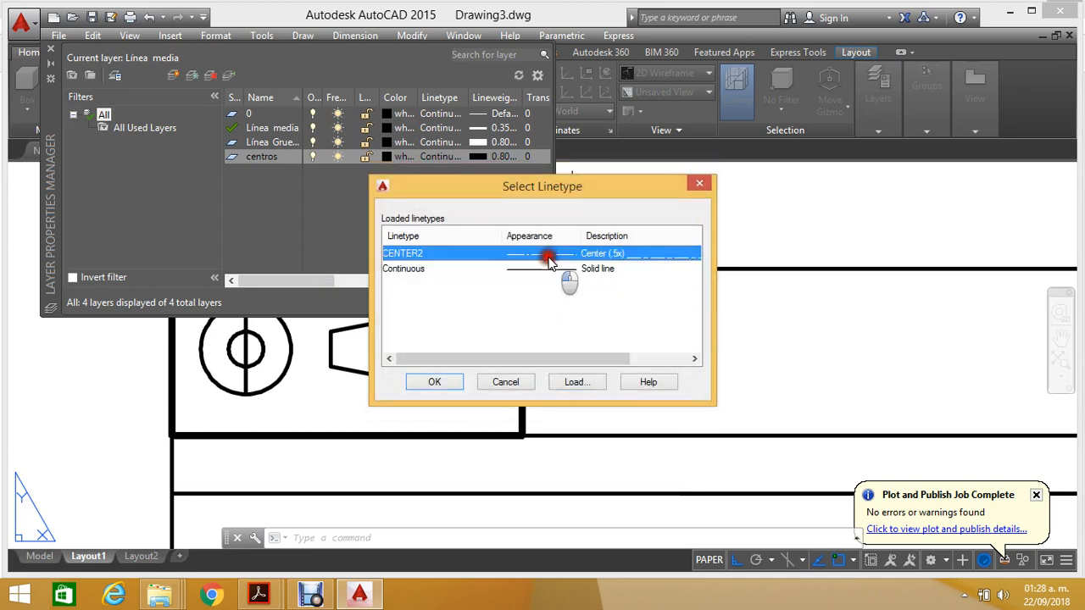
click(442, 382)
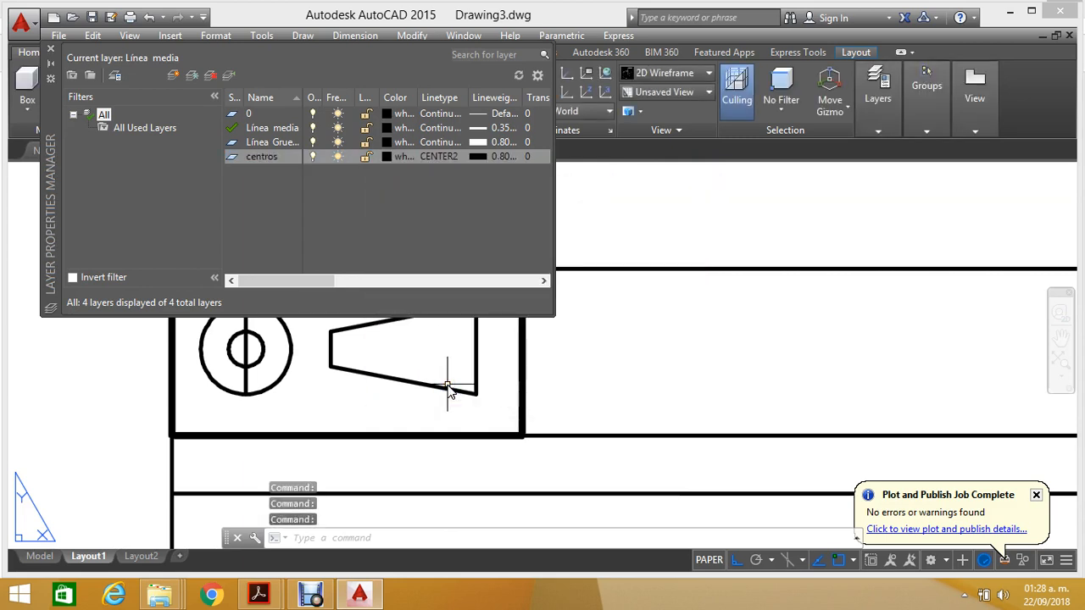
Step: Move the vertical line through the two circles onto the "centros" layer
click(246, 390)
click(428, 156)
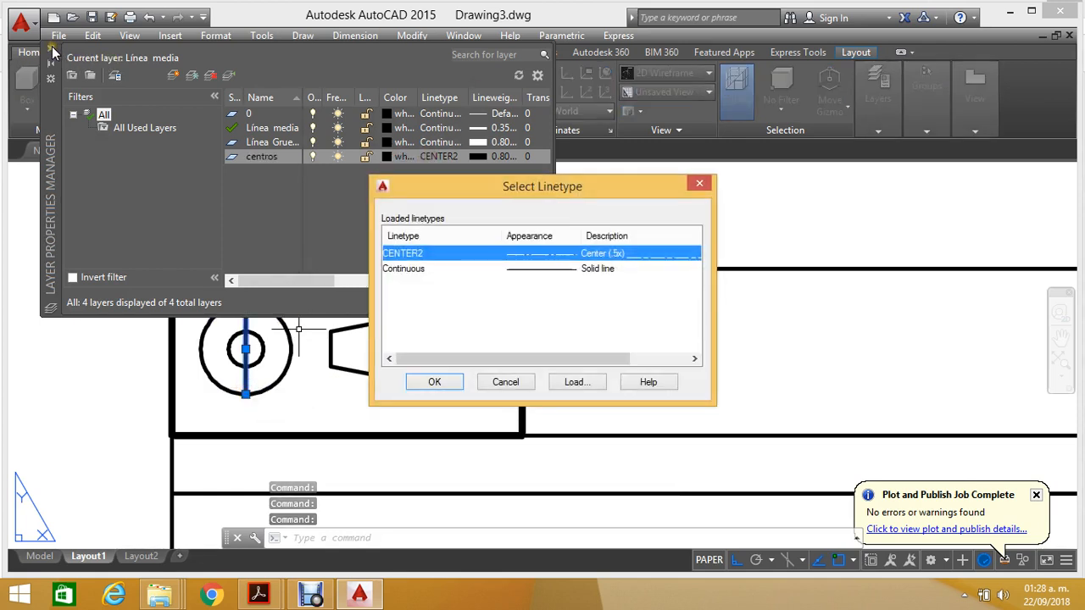
click(524, 382)
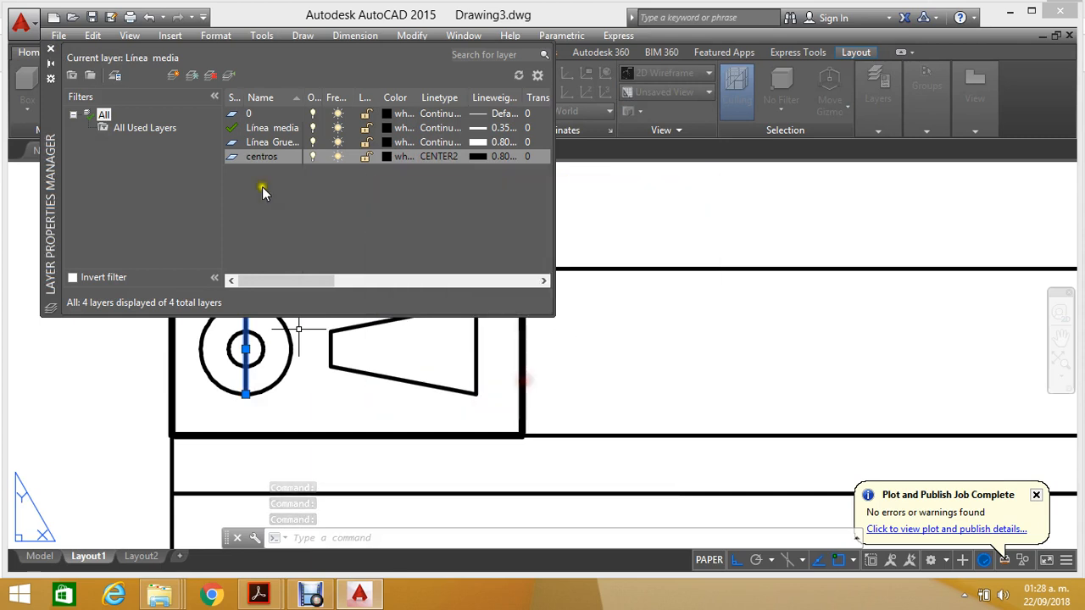
click(51, 52)
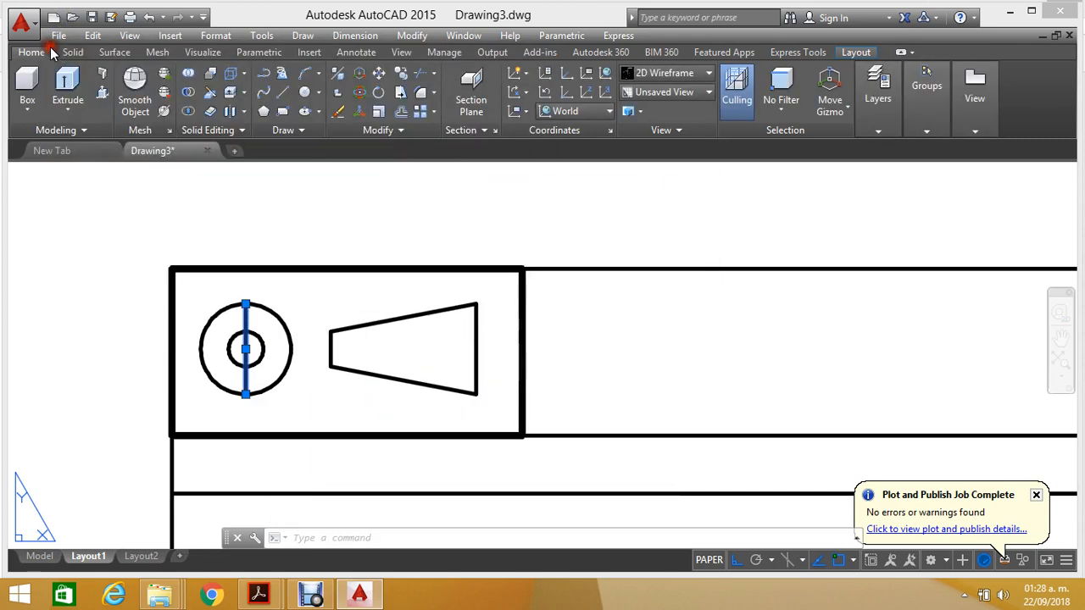
click(929, 133)
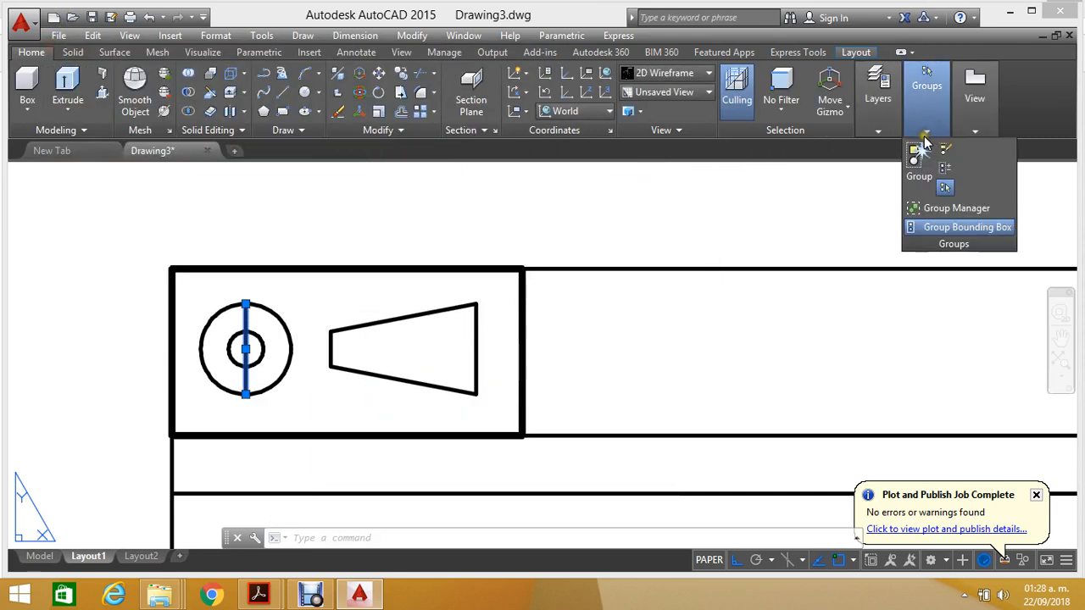
click(878, 133)
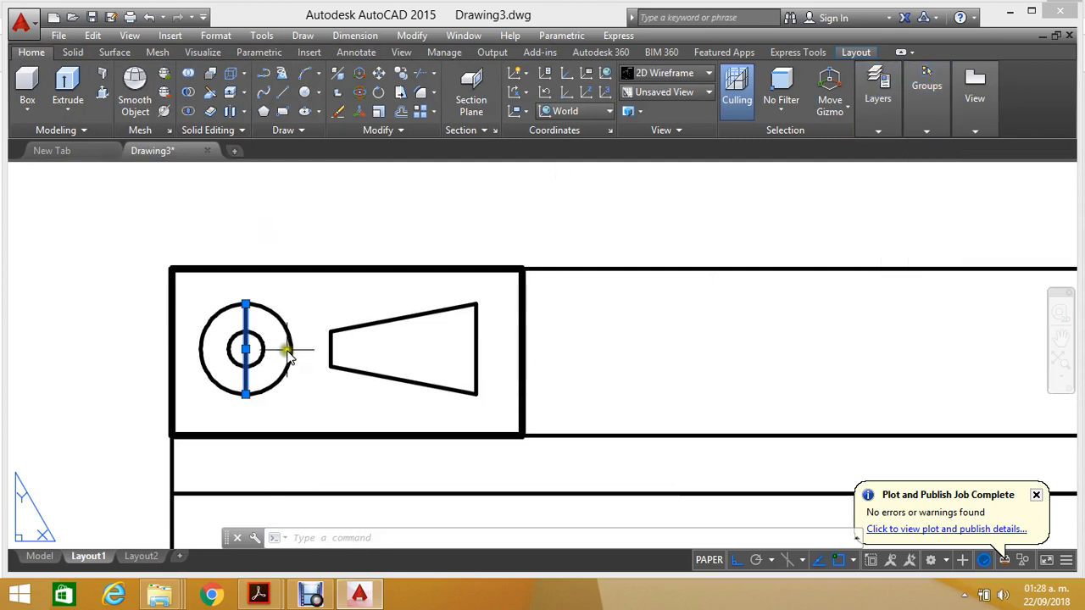
click(881, 133)
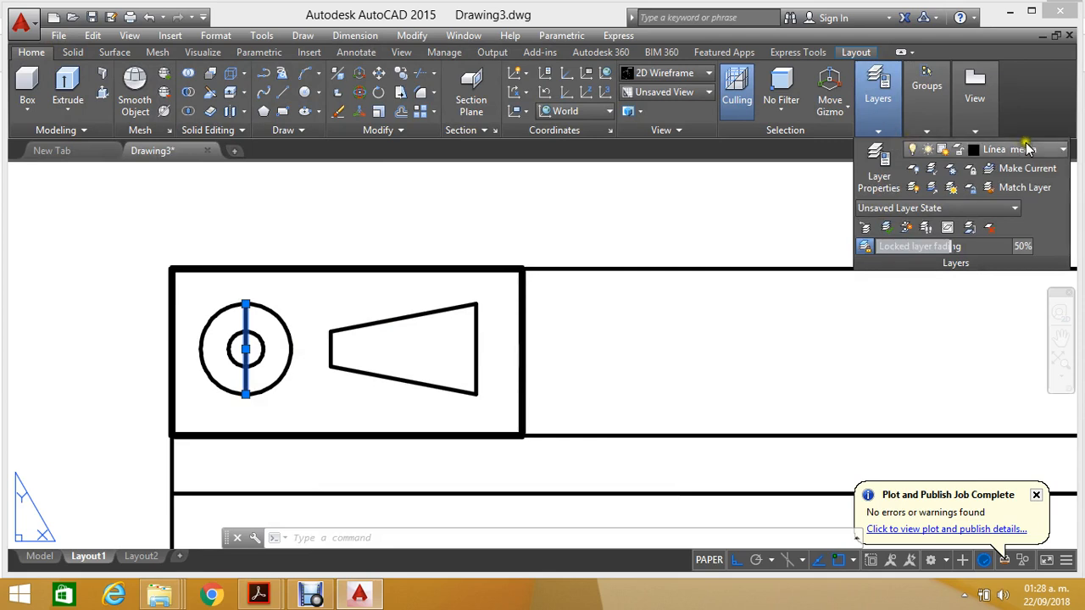
click(1059, 151)
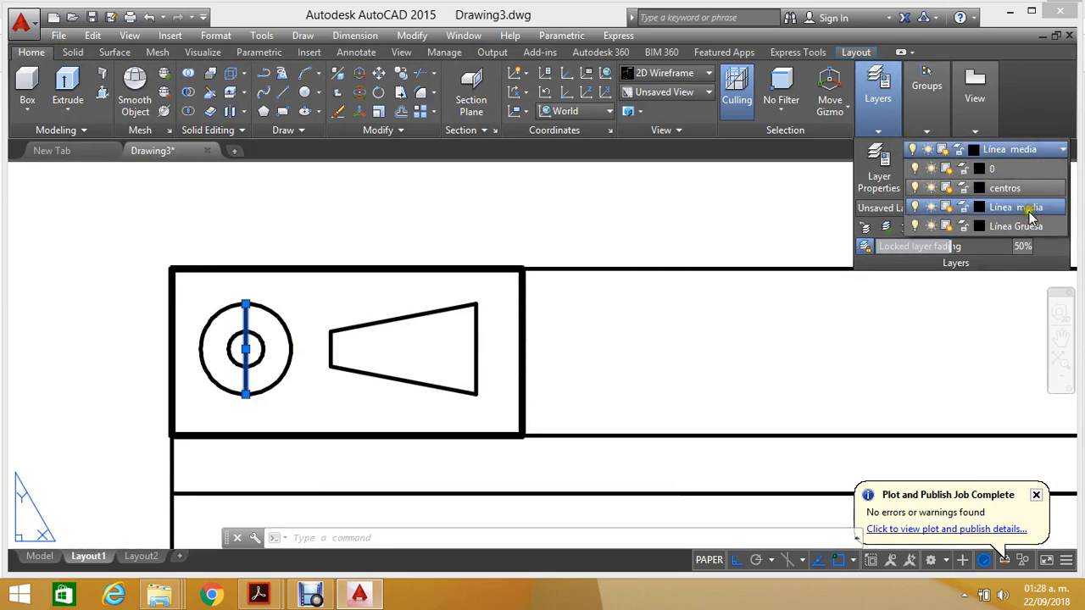
click(1010, 188)
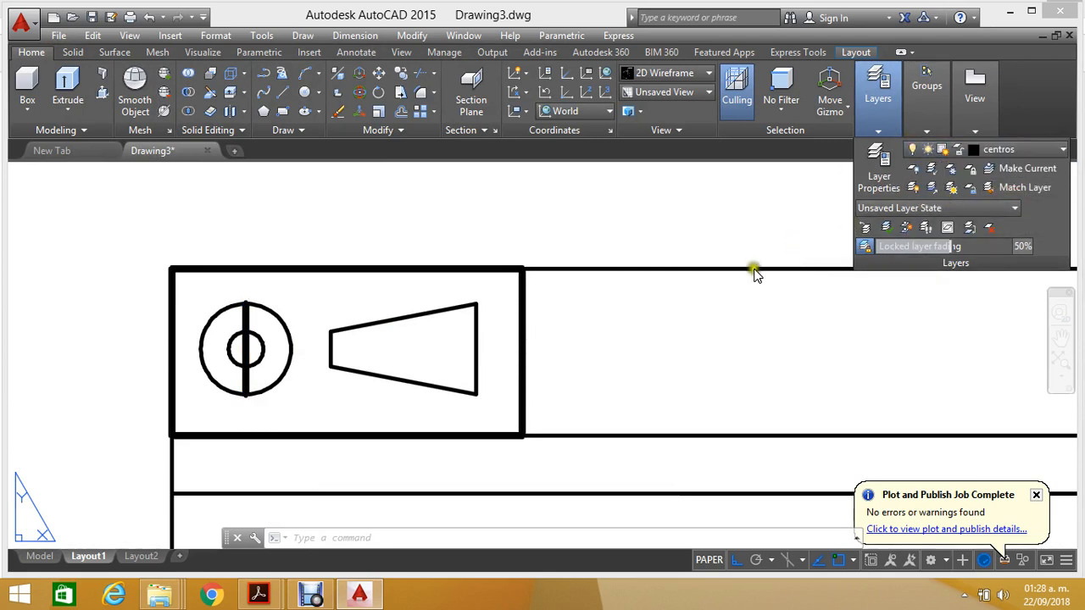
Step: Set the "centros" layer's lineweight to 0.25 mm
click(879, 134)
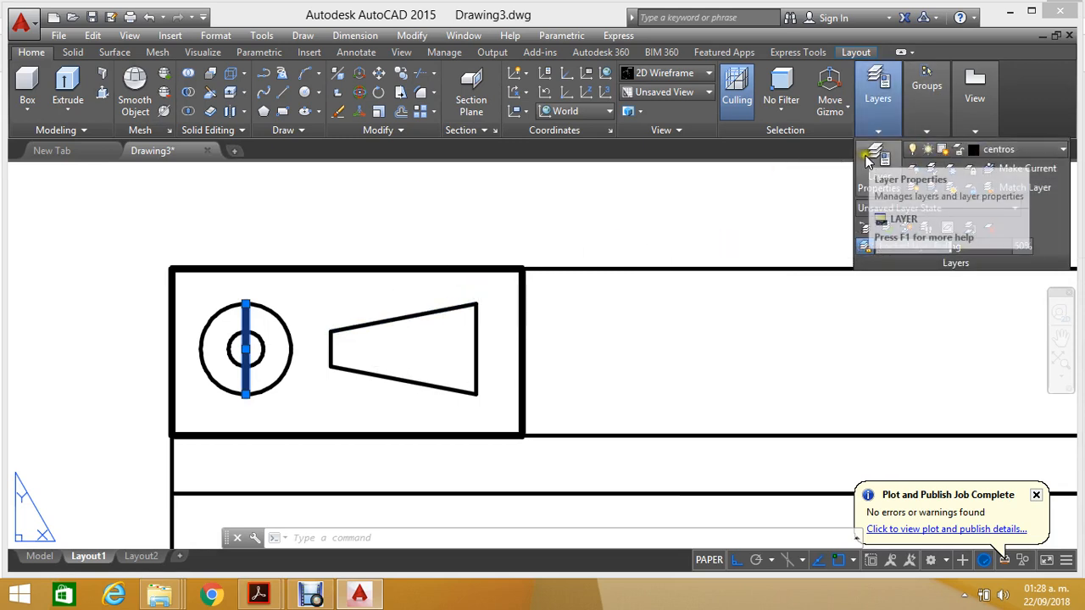
click(876, 160)
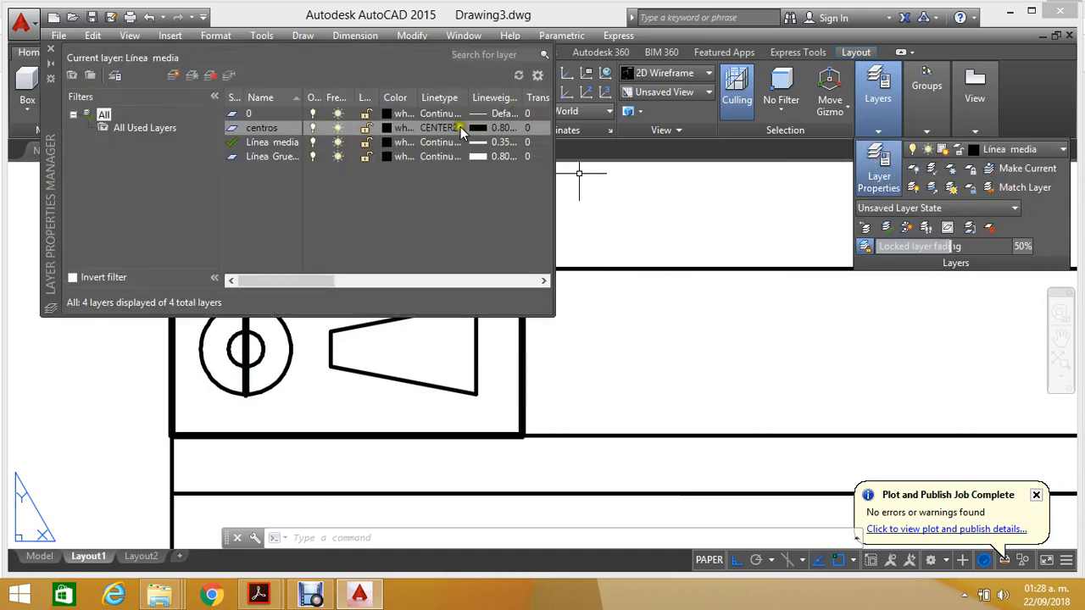
click(500, 128)
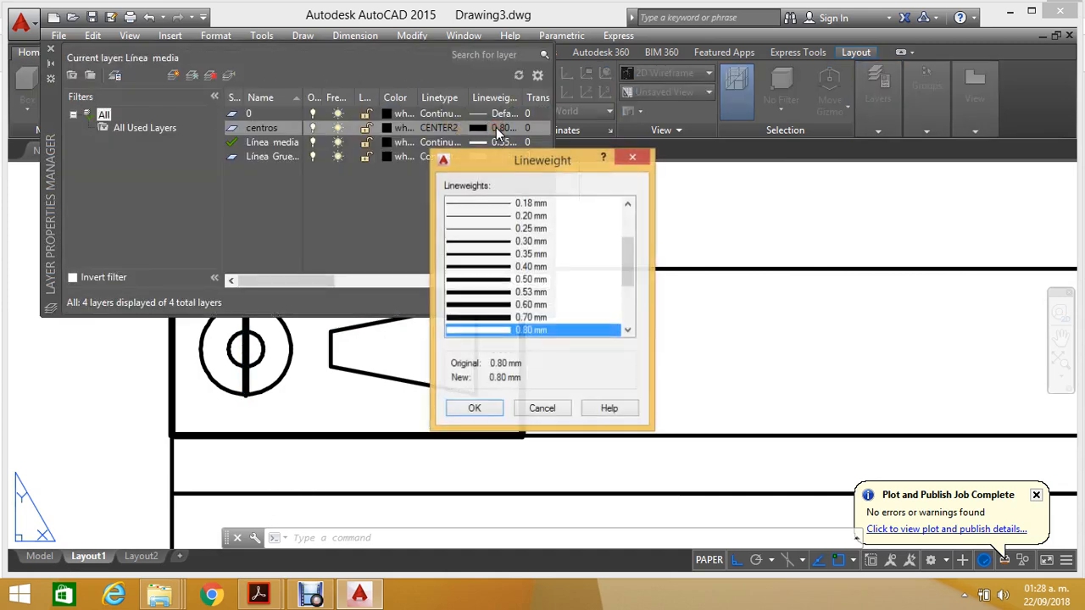
click(532, 229)
click(474, 409)
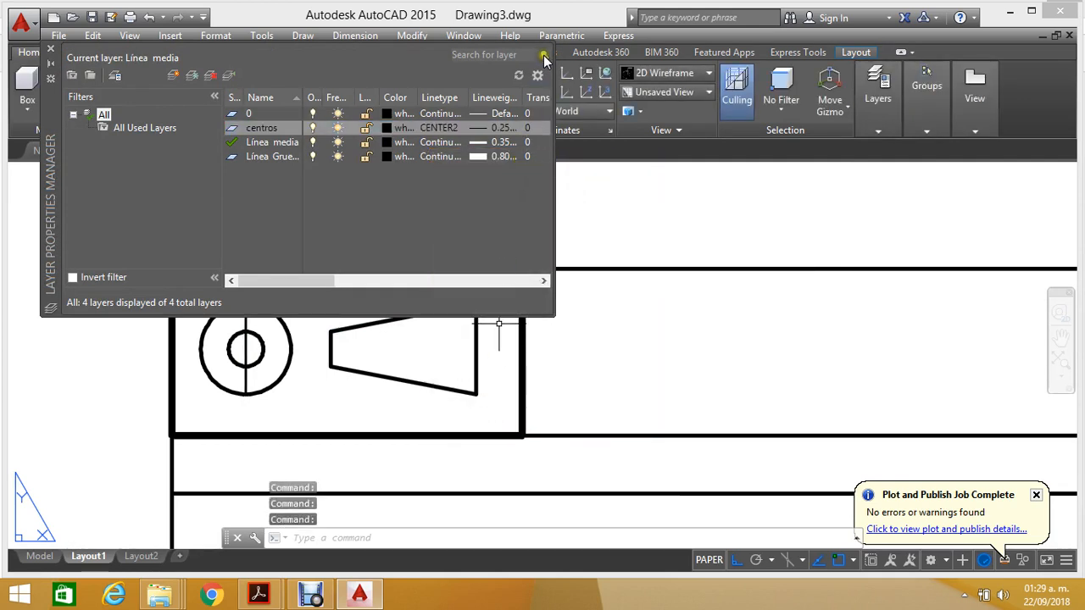
click(49, 54)
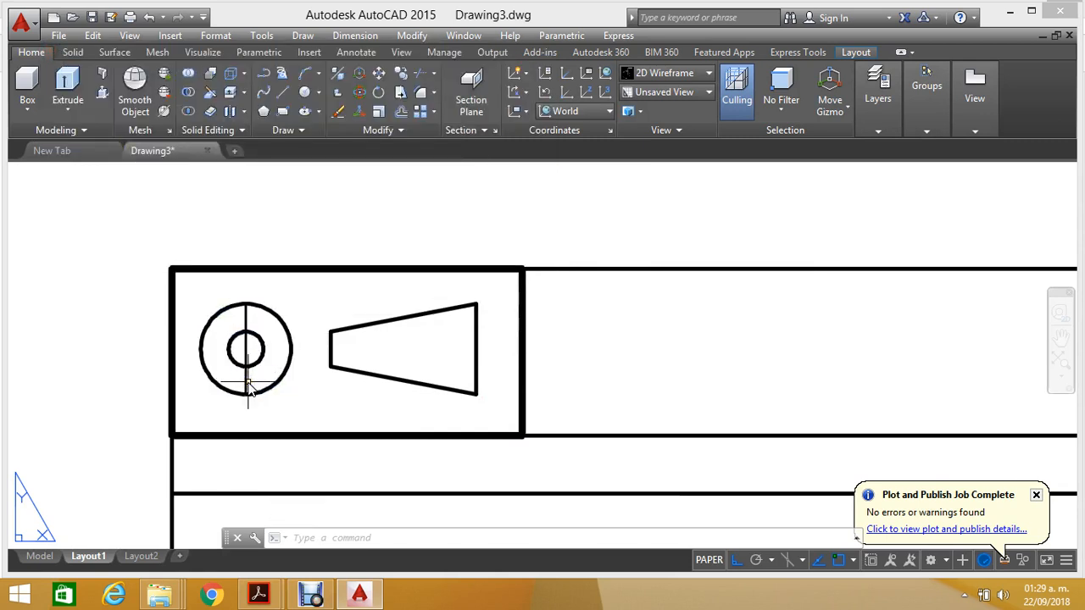
Step: Set the linetype scale of the circles' vertical centre line to 0.2 in its properties
right_click(245, 388)
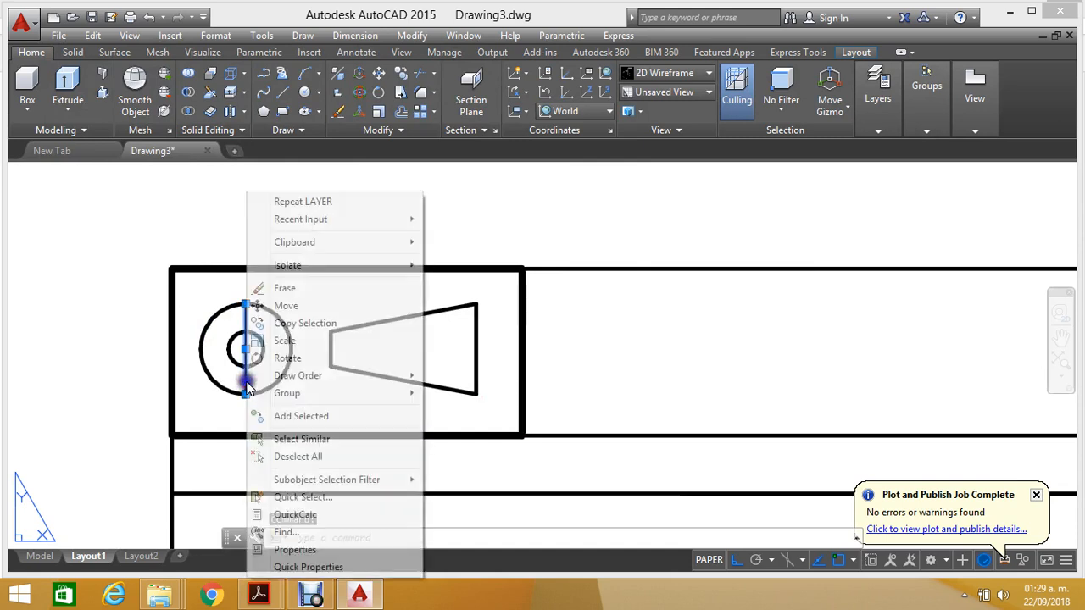
click(292, 549)
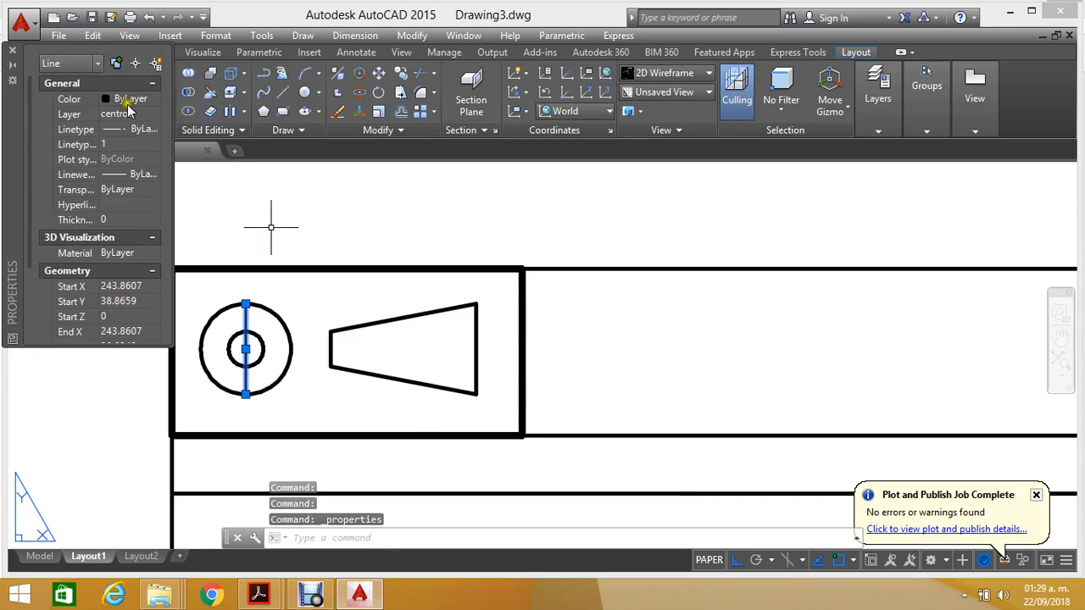
drag(16, 123, 602, 219)
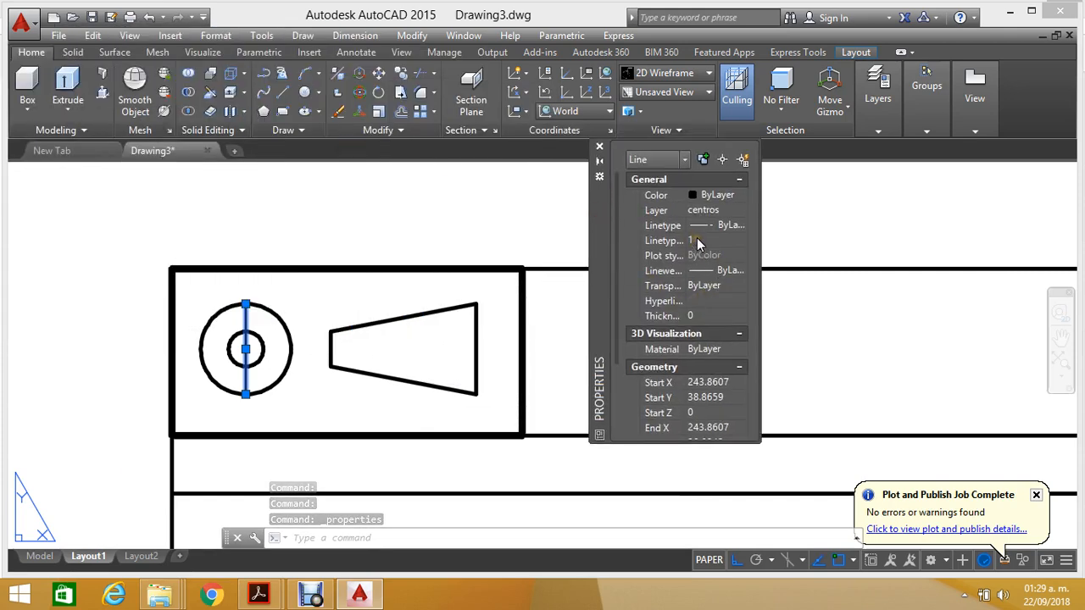
drag(759, 188, 949, 212)
click(806, 243)
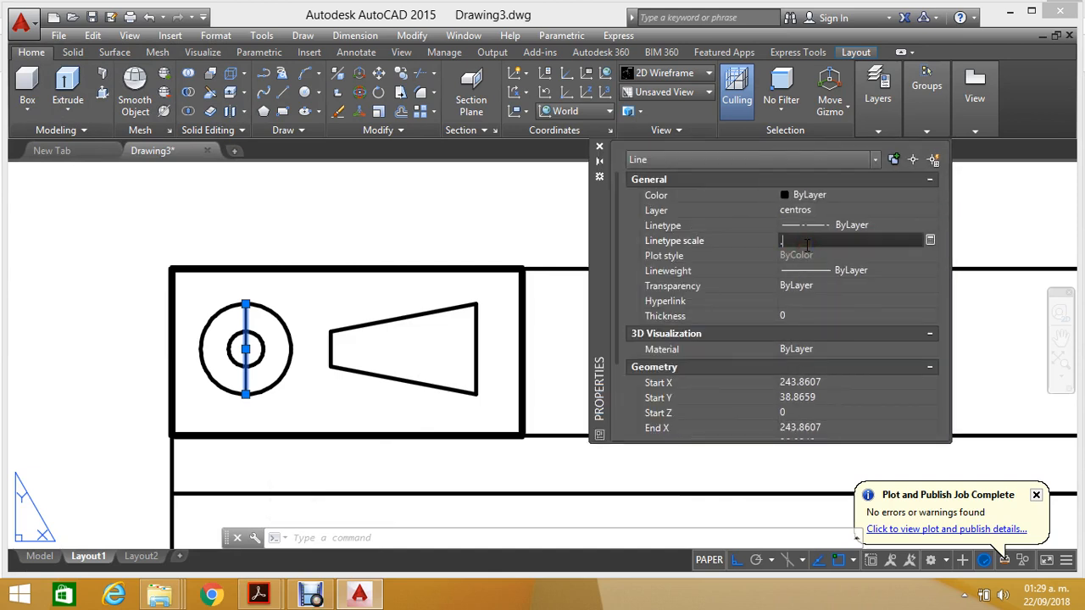
key(Return)
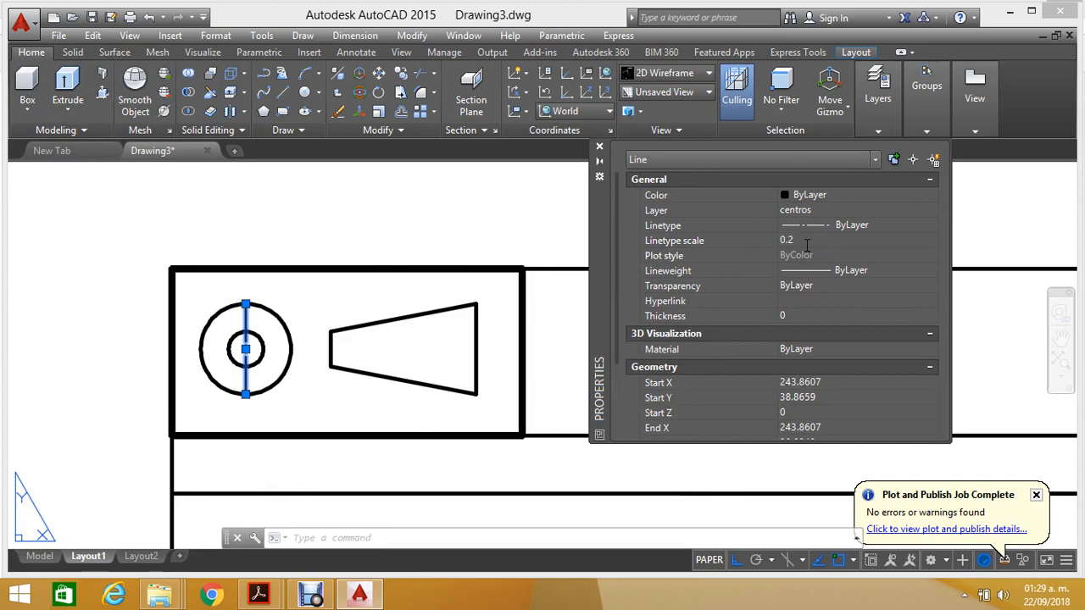
Step: Reduce the circles' vertical centre line to a linetype scale of 0.1 and close its properties
click(806, 243)
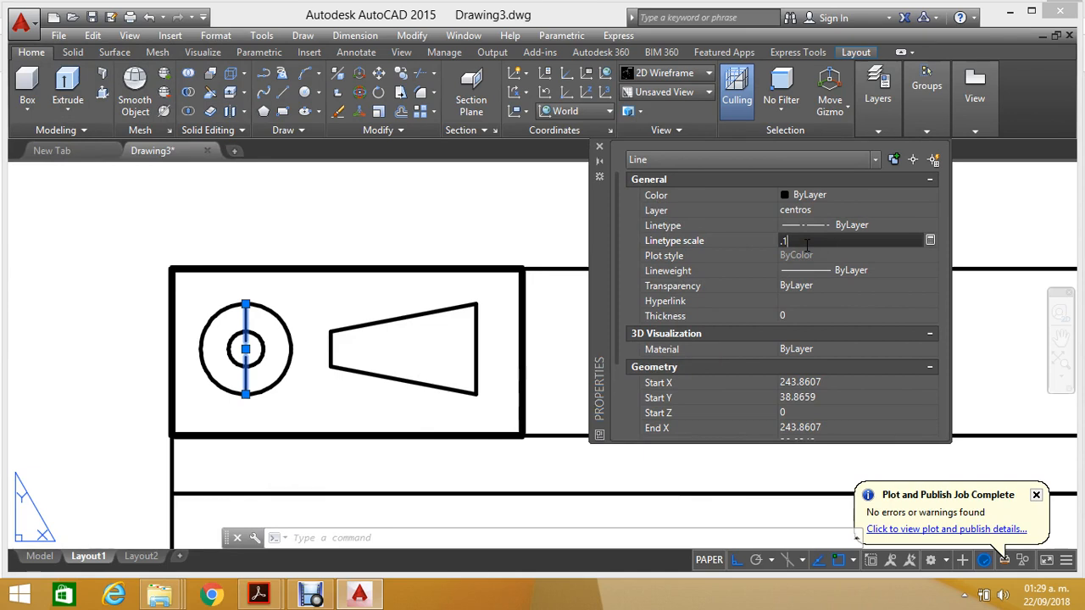
key(Return)
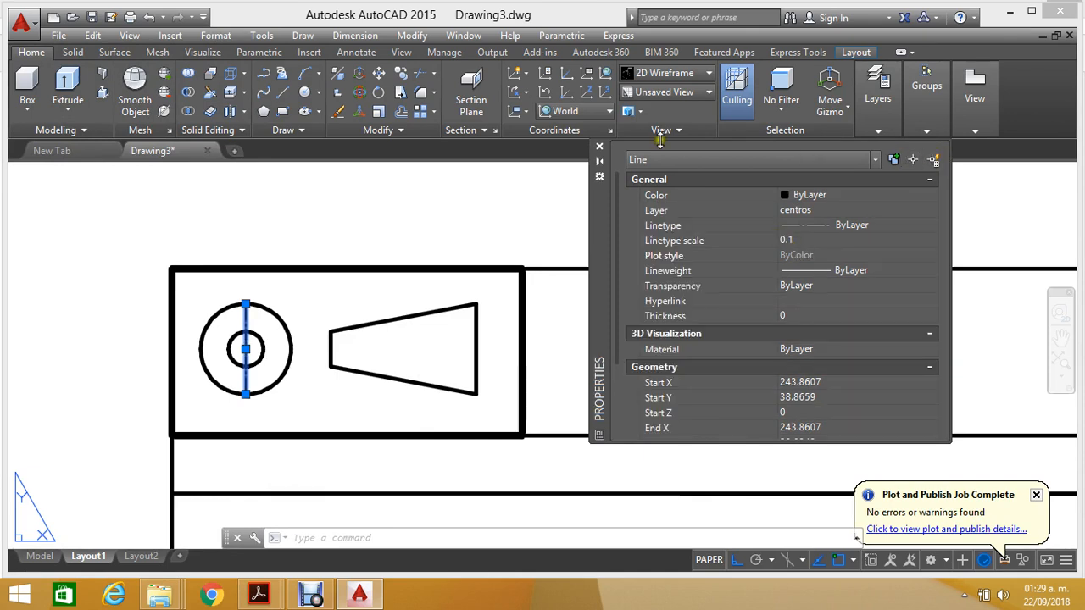
click(597, 153)
key(Escape)
Step: Set the linetype scale of the circles' vertical centre line to 0.15
scroll(238, 373, up, 4)
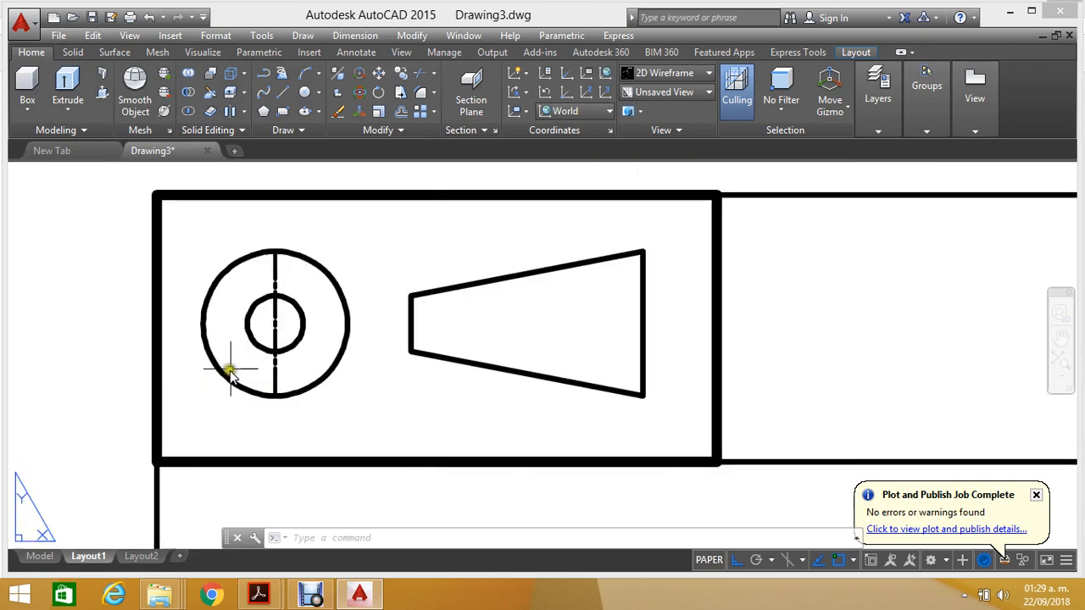
click(271, 337)
click(275, 329)
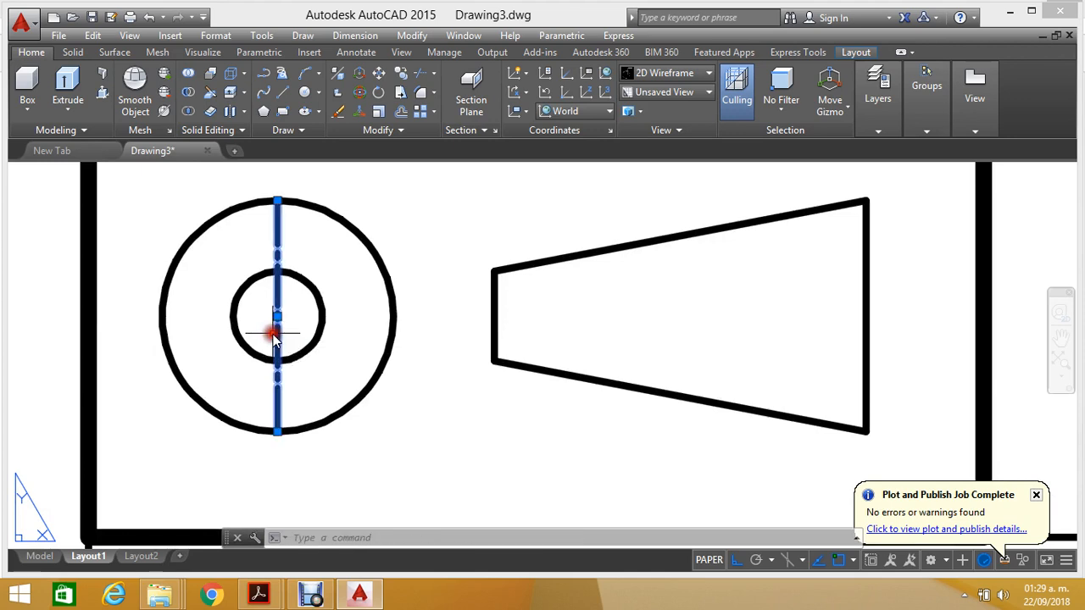
right_click(273, 338)
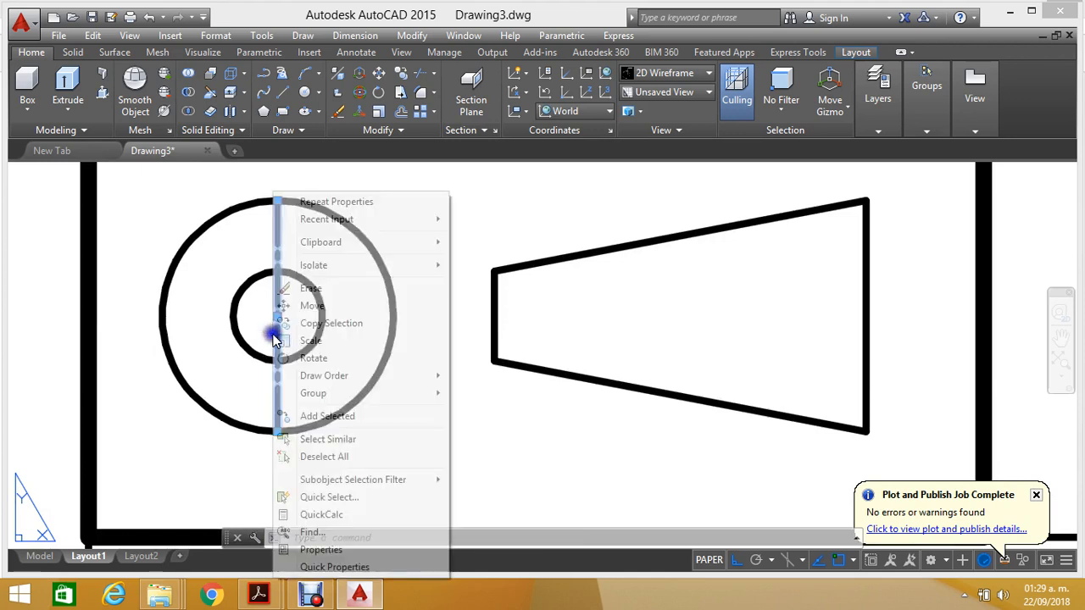
click(339, 551)
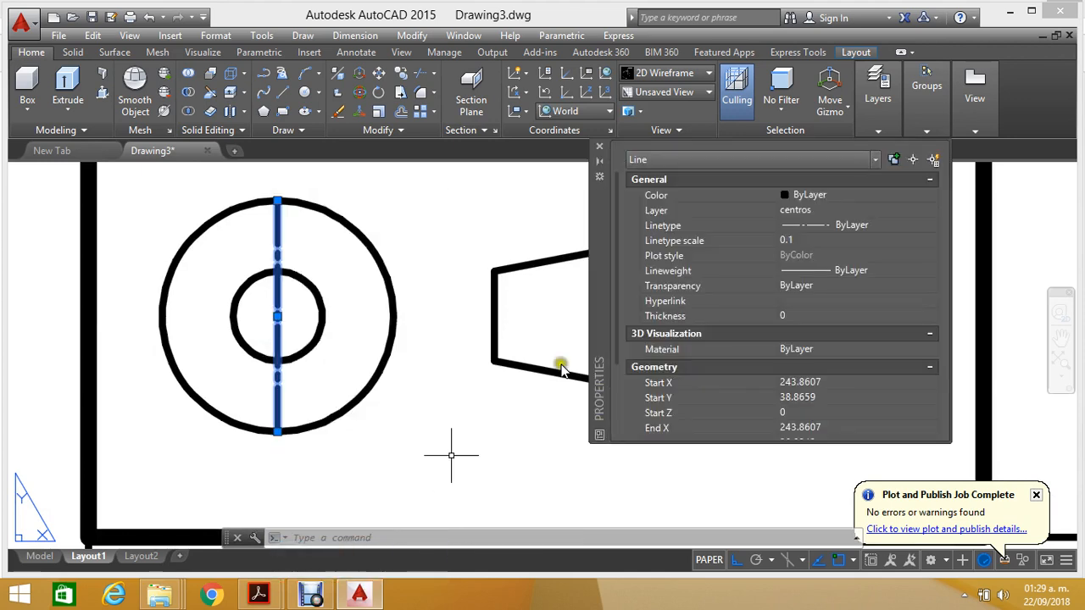
click(802, 241)
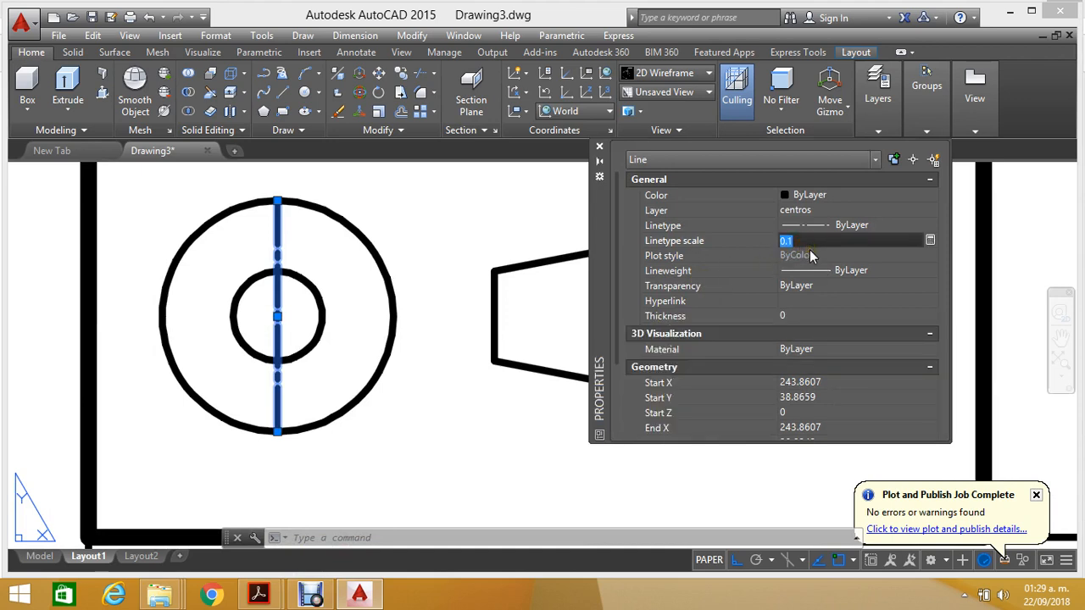
text(.15)
key(Return)
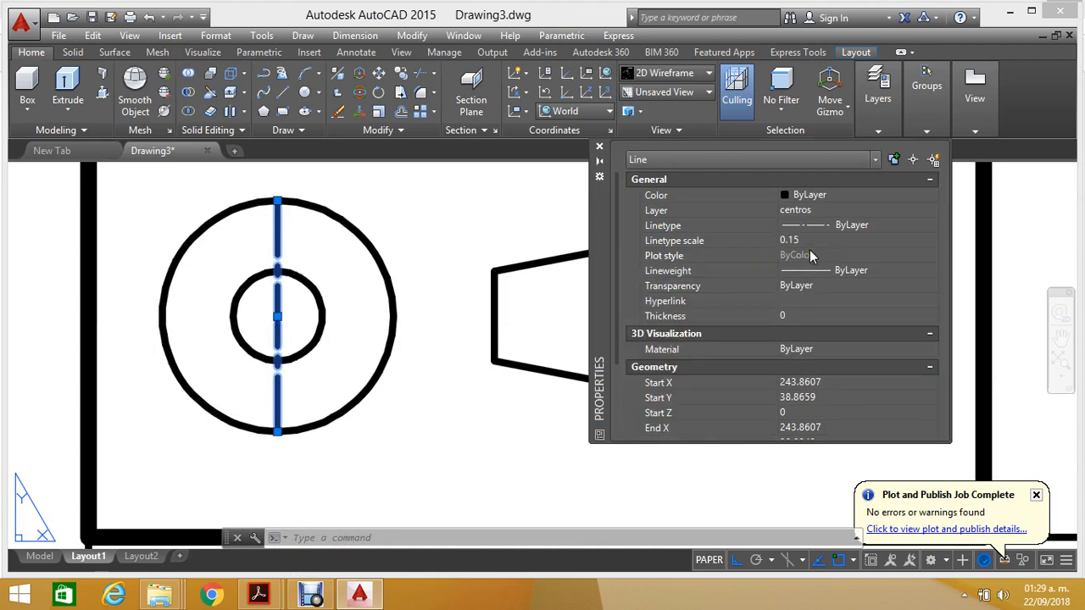
Step: Stretch the upper end of the circles' vertical centre line about 2.8 mm beyond the outer circle
click(599, 147)
key(Escape)
scroll(339, 279, down, 2)
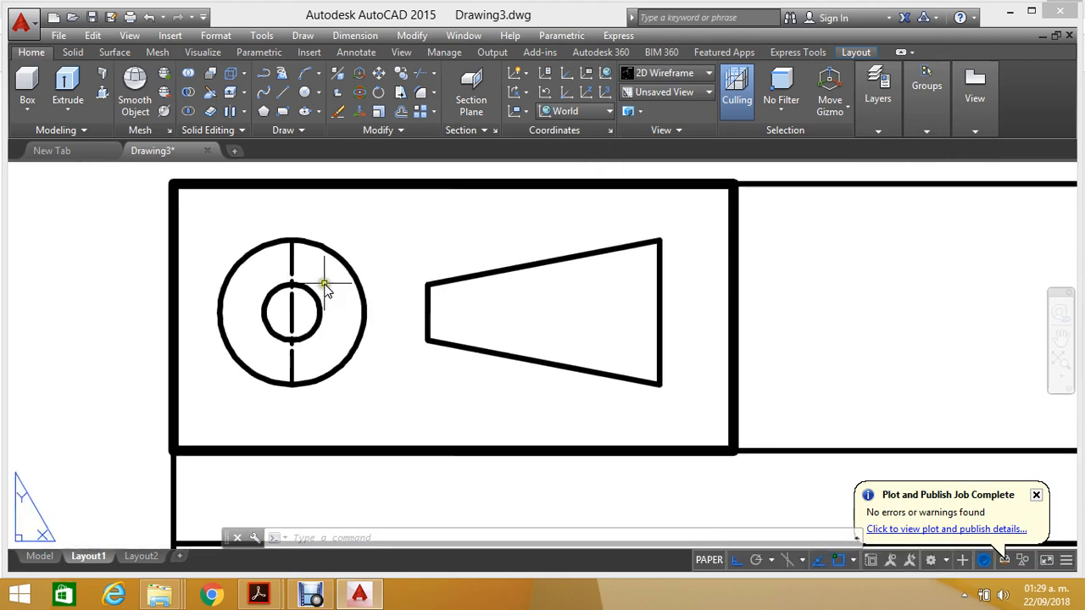
click(291, 254)
scroll(293, 240, up, 2)
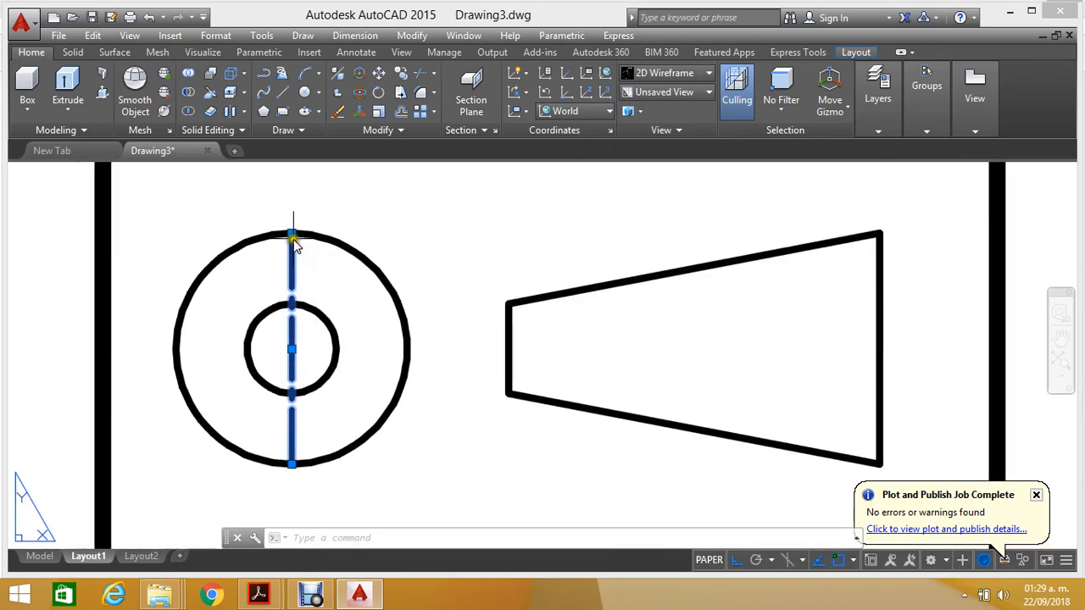
click(292, 235)
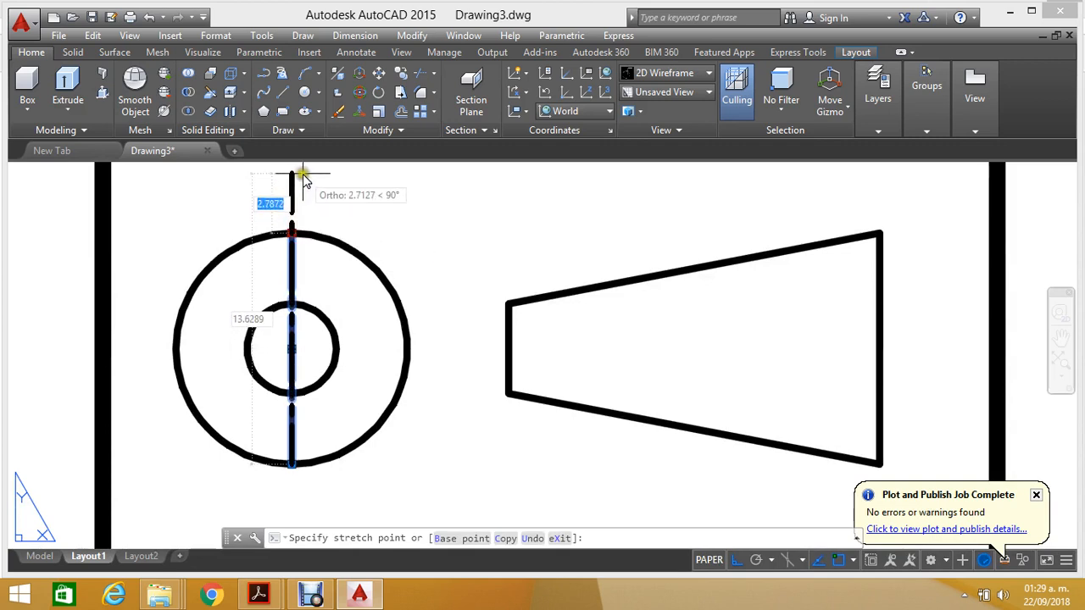
click(303, 180)
key(Escape)
Step: Move the extended vertical centre line so that its midpoint lies on the circles' centre
click(376, 80)
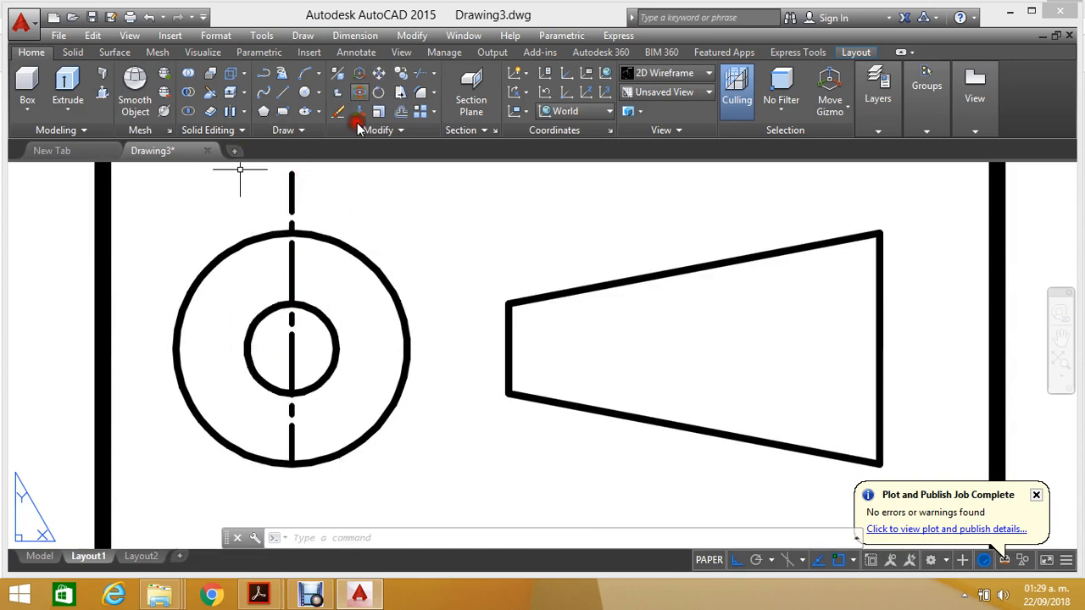
click(323, 202)
click(261, 213)
right_click(260, 214)
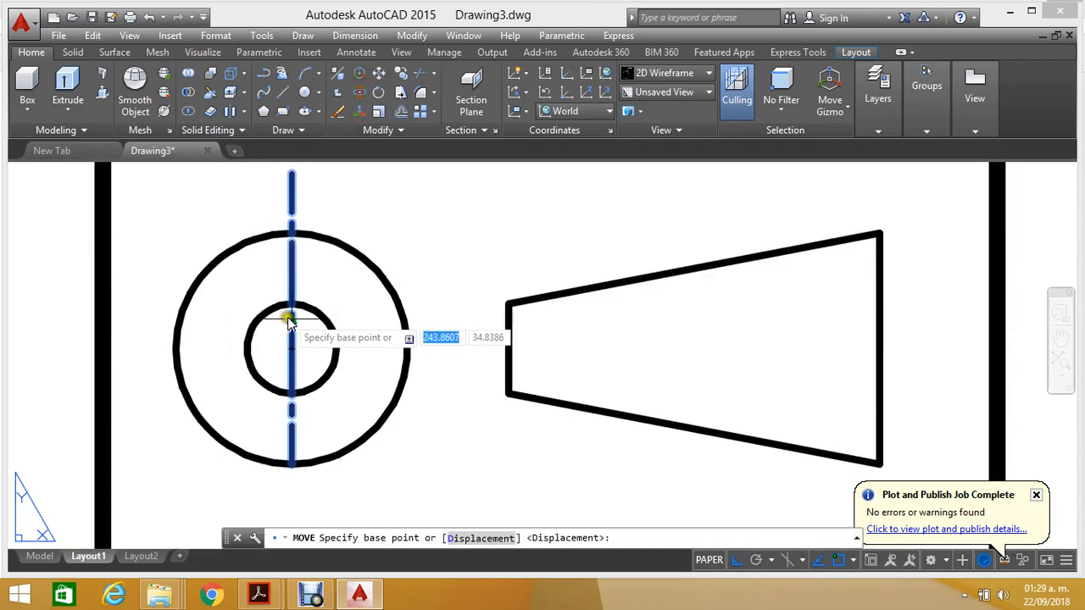
click(291, 305)
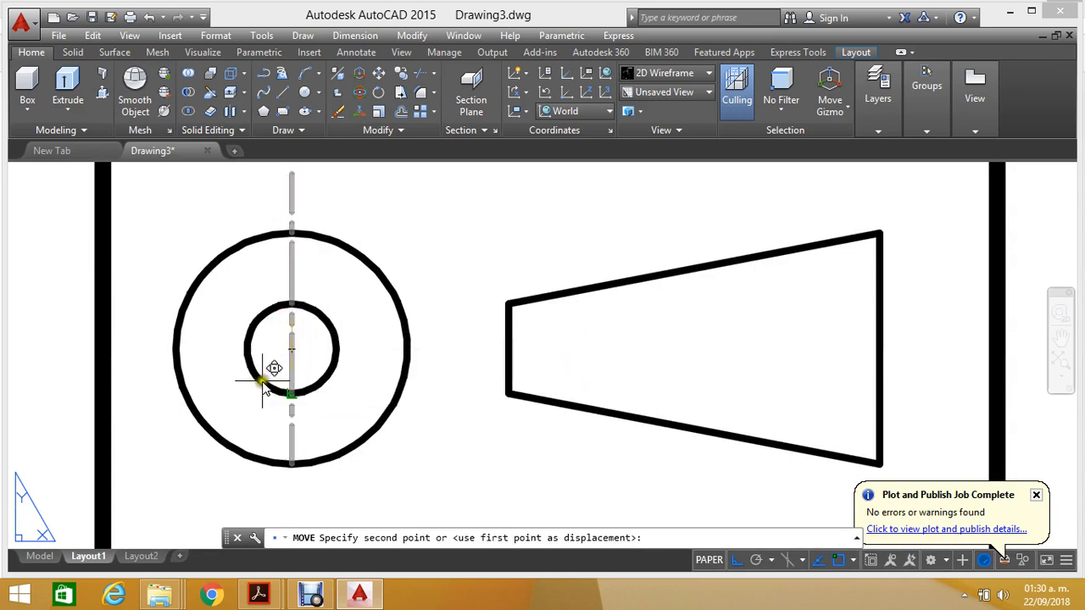
click(292, 350)
scroll(291, 355, down, 5)
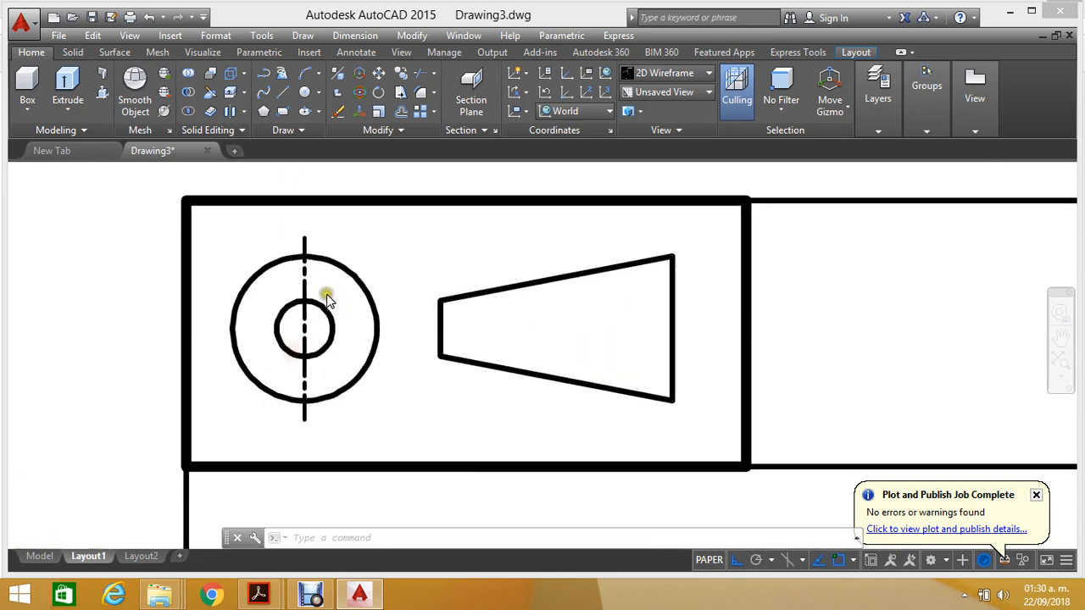
Step: Copy the vertical centre line from its midpoint to the empty area left of the projection symbol's box
scroll(238, 300, up, 2)
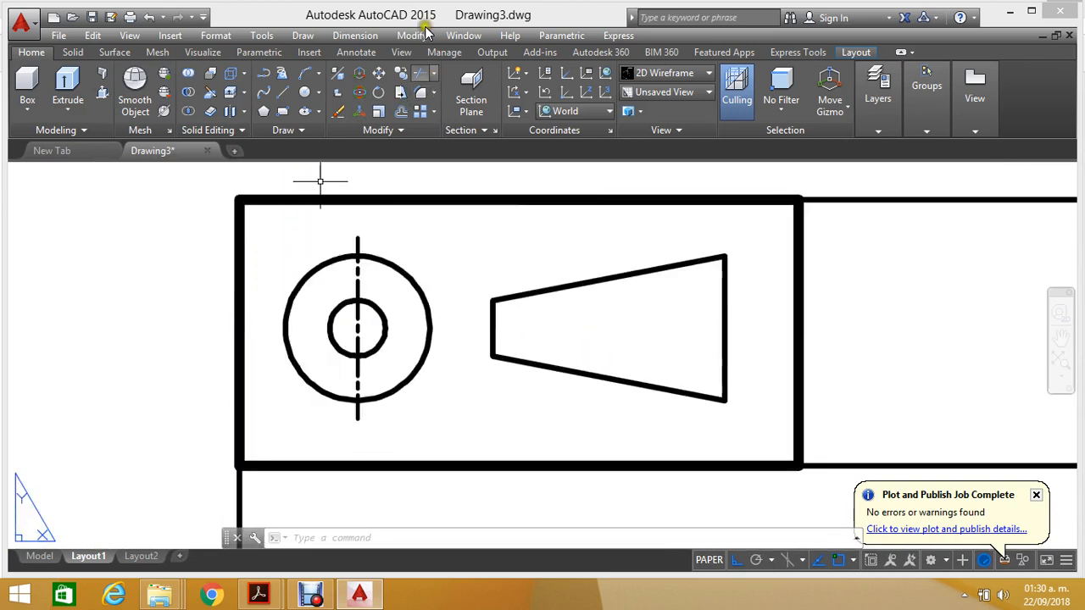
click(400, 75)
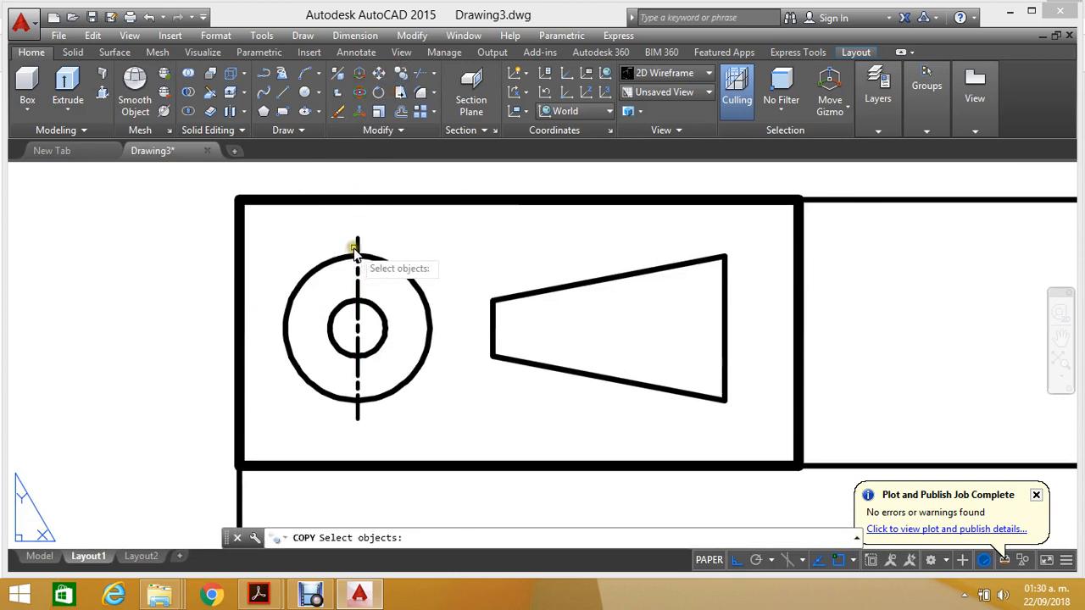
click(354, 251)
click(361, 235)
click(357, 234)
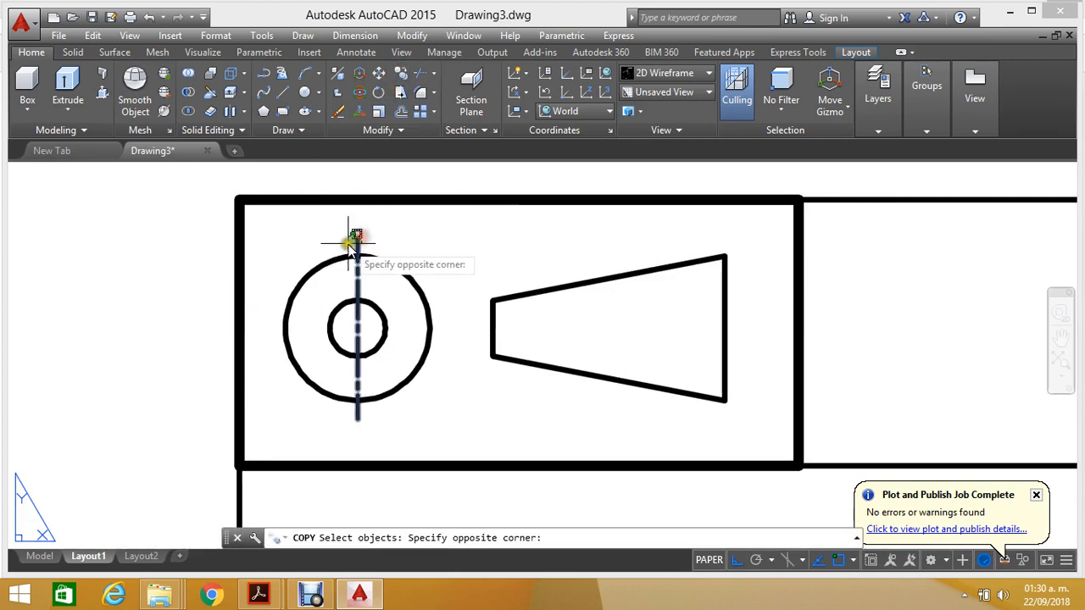
click(351, 243)
key(Return)
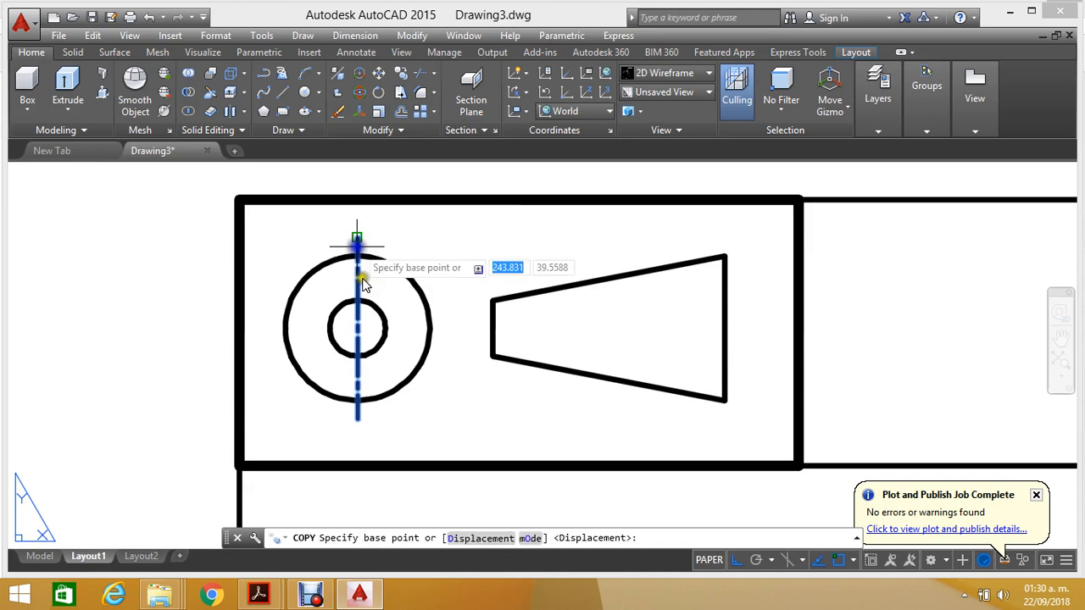
click(358, 329)
click(132, 327)
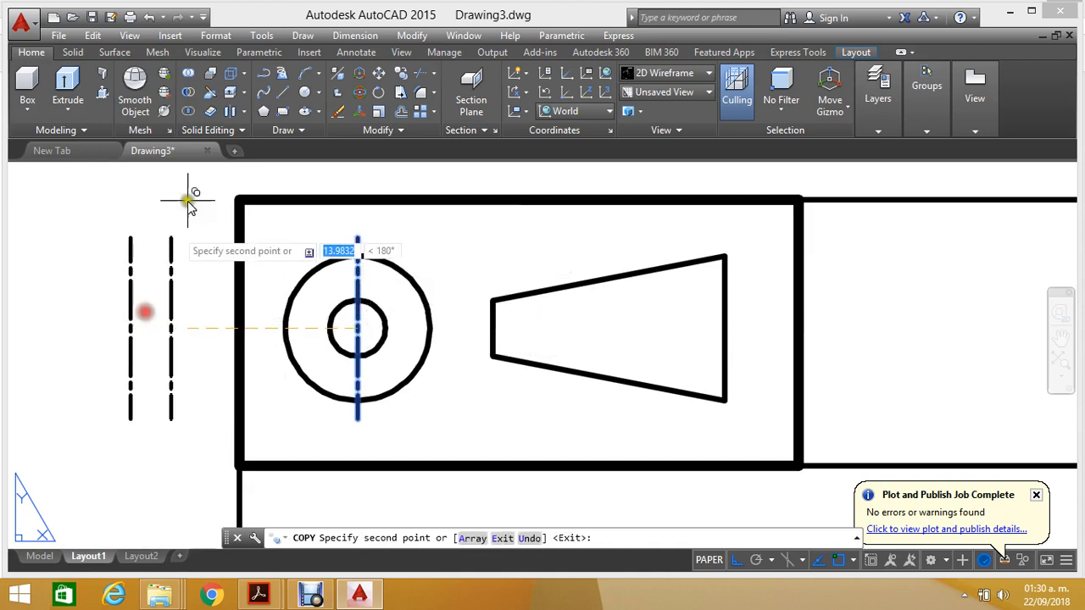
key(Escape)
Step: Rotate the copied centre line 90° about its midpoint so that it runs horizontally
click(377, 94)
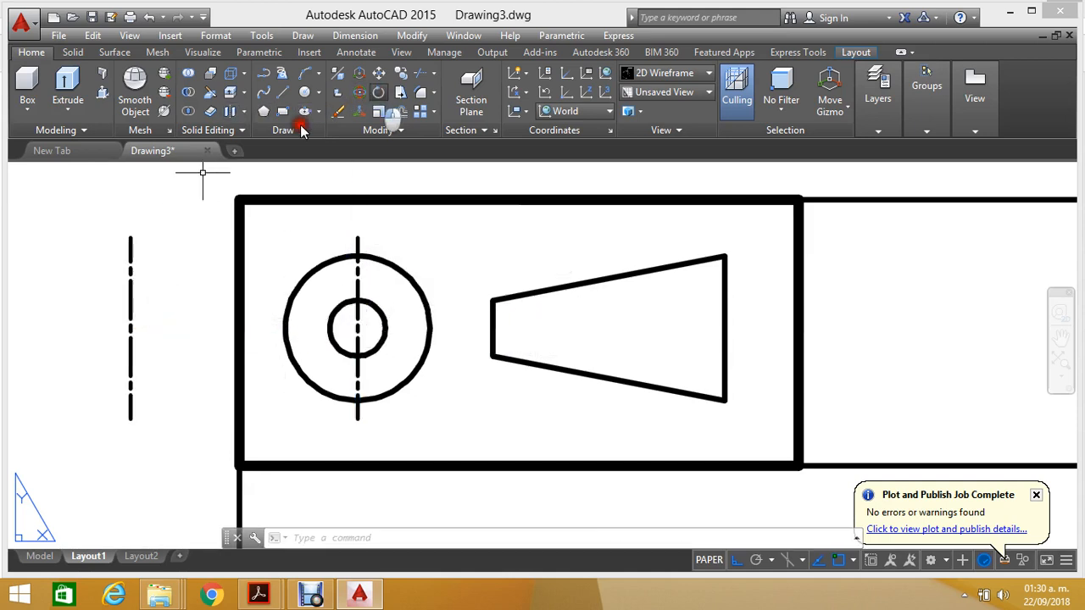
click(147, 276)
click(106, 331)
key(Return)
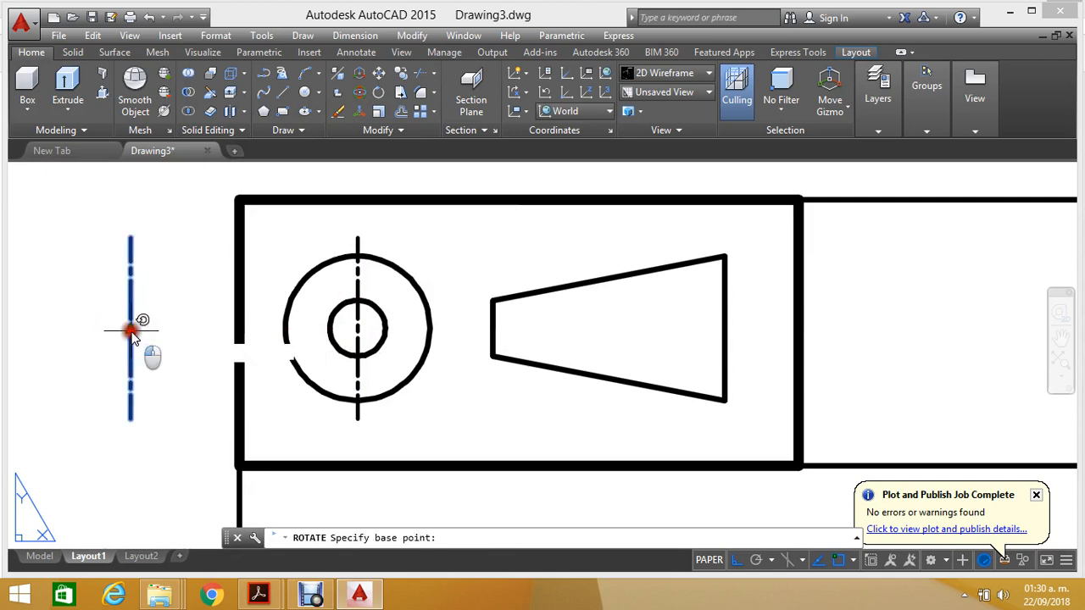
click(132, 331)
click(117, 243)
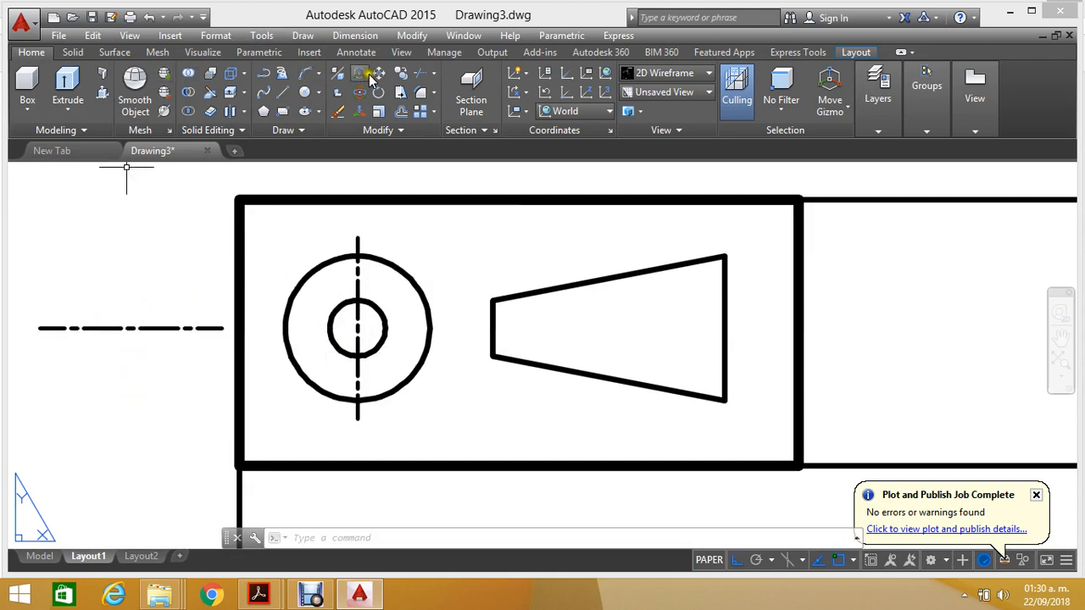
Step: Move the horizontal centre line by its midpoint onto the common centre of the two circles
click(369, 76)
click(161, 263)
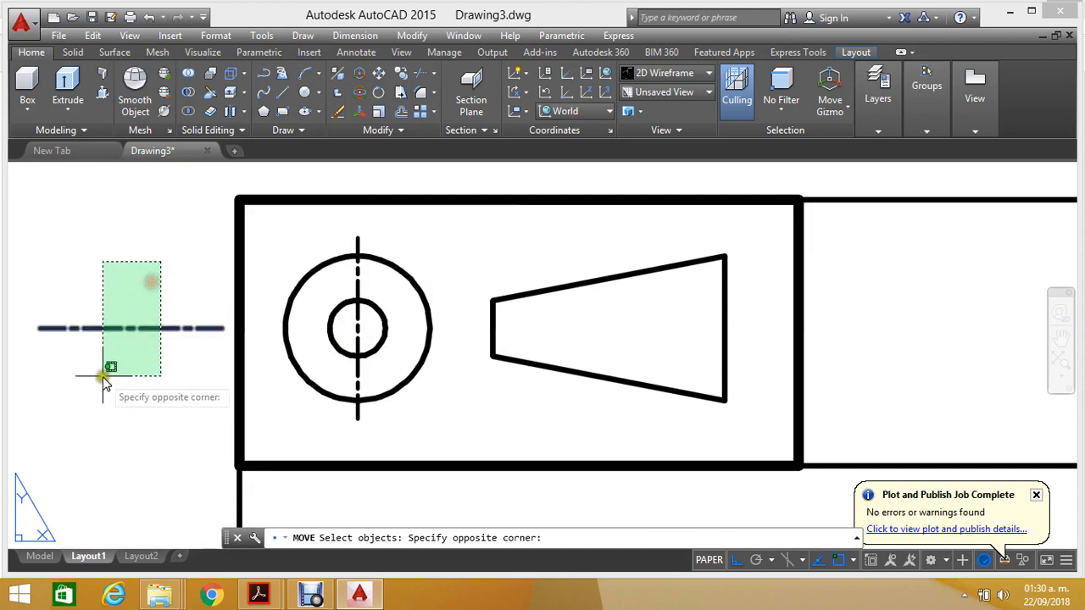
click(102, 379)
key(Return)
click(132, 329)
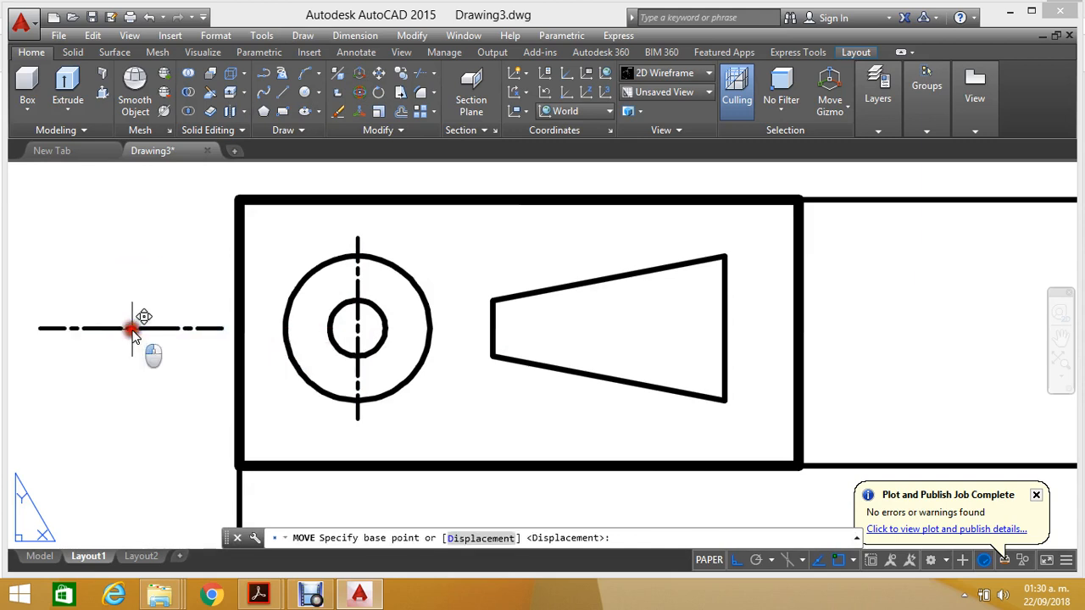
click(358, 329)
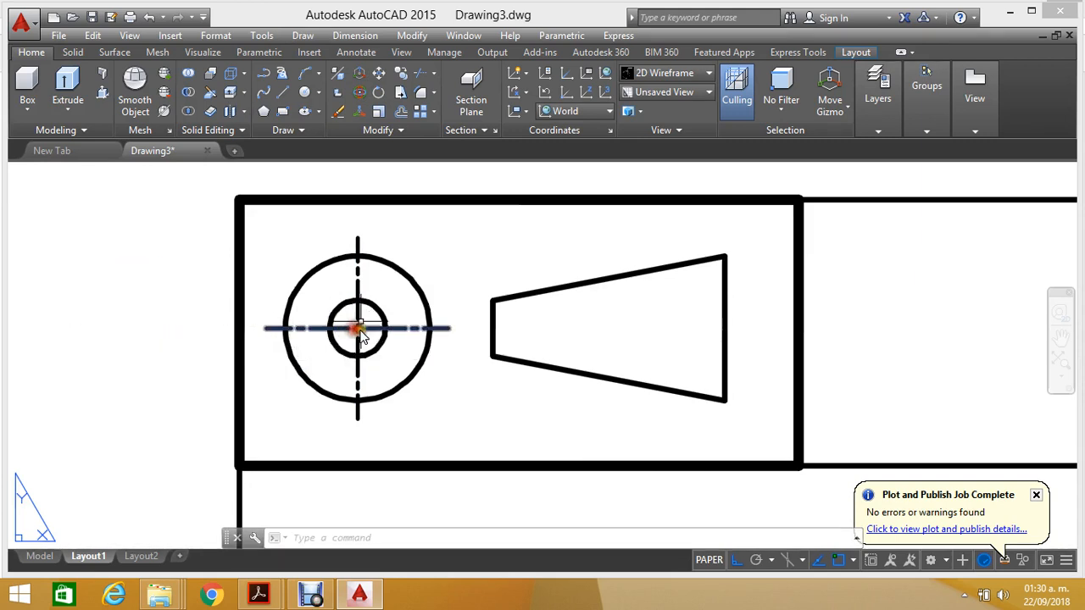
scroll(360, 335, down, 2)
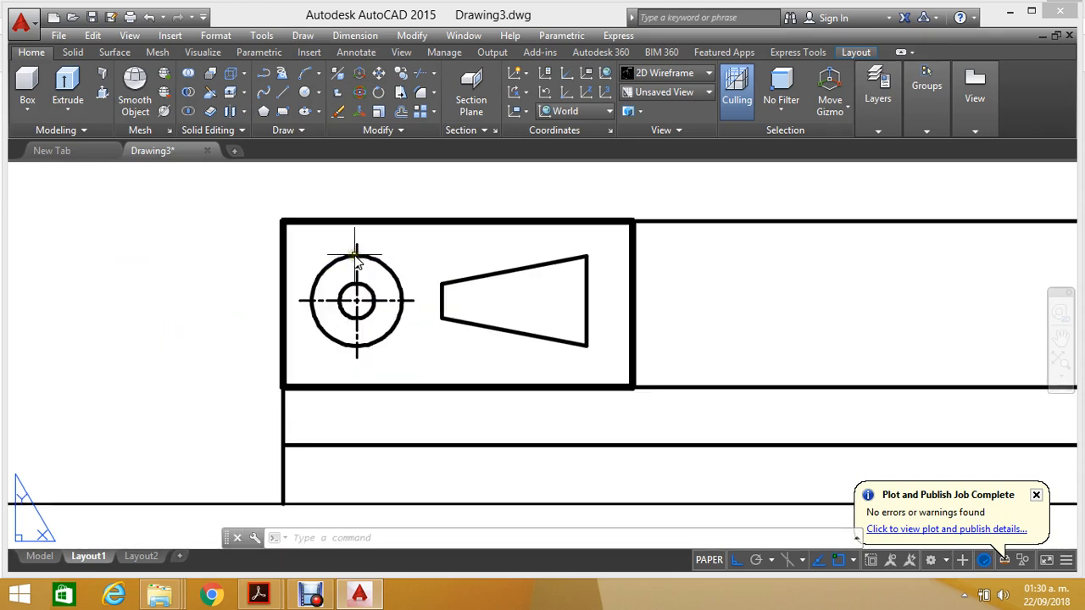
Step: Compare the drawn symbol with the first-angle and third-angle projection types in the Drafting Standard settings, leaving them unchanged
click(981, 132)
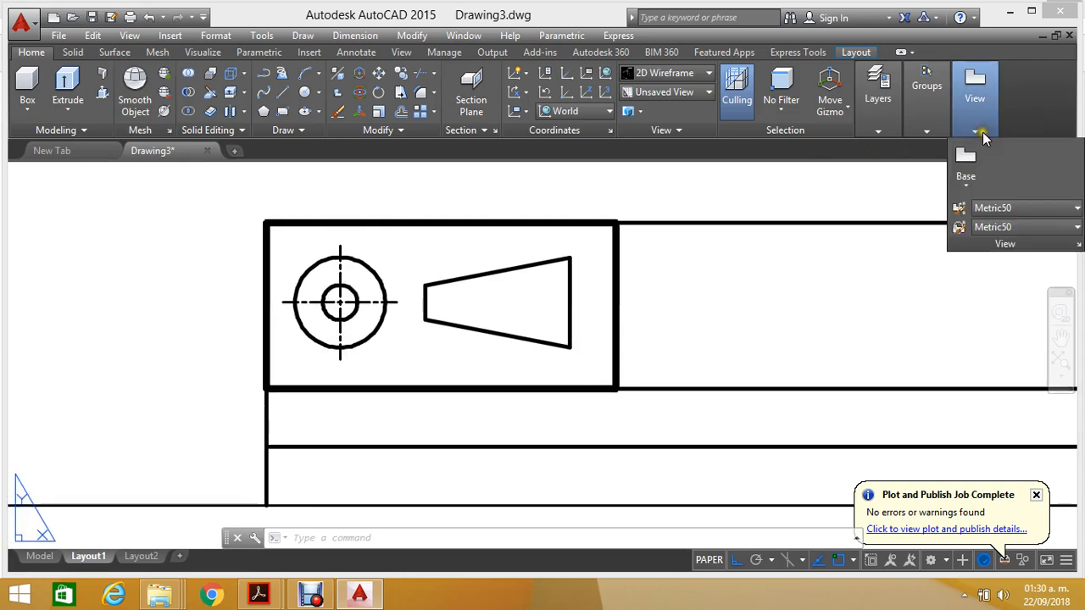
click(966, 188)
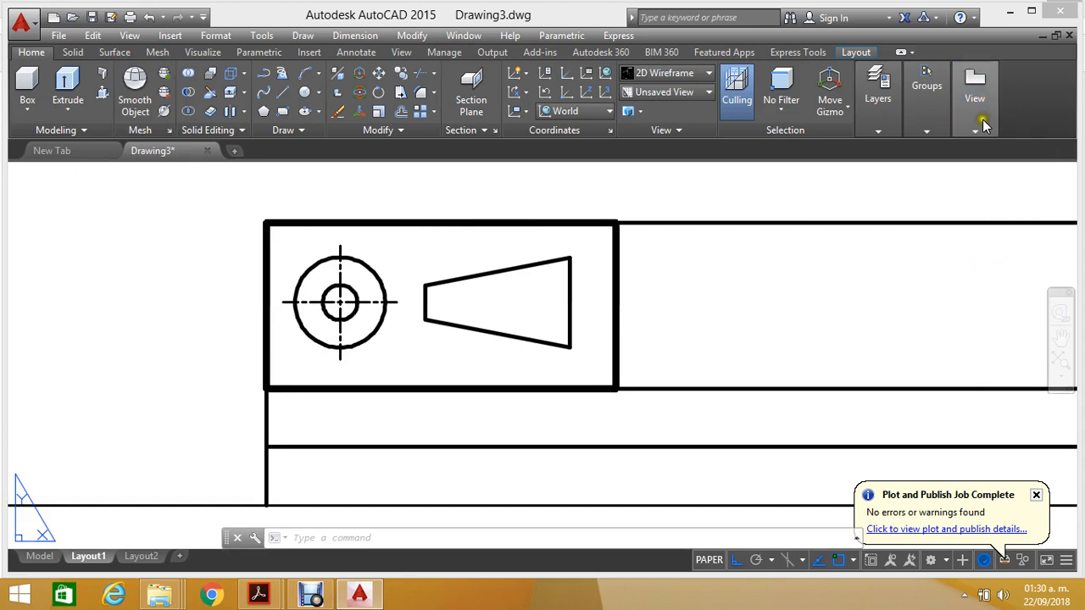
click(979, 132)
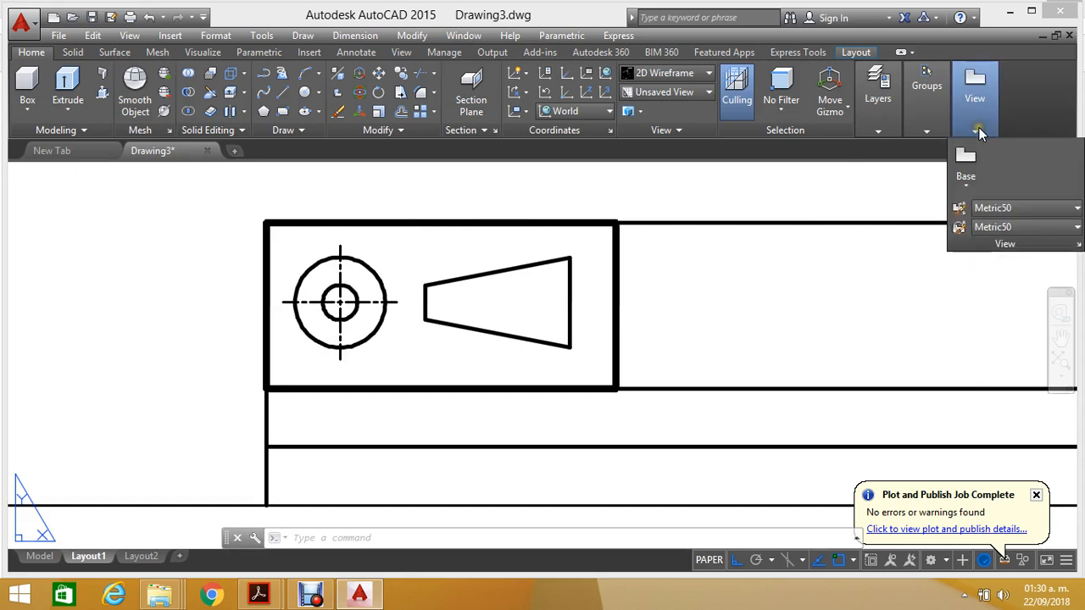
click(1079, 245)
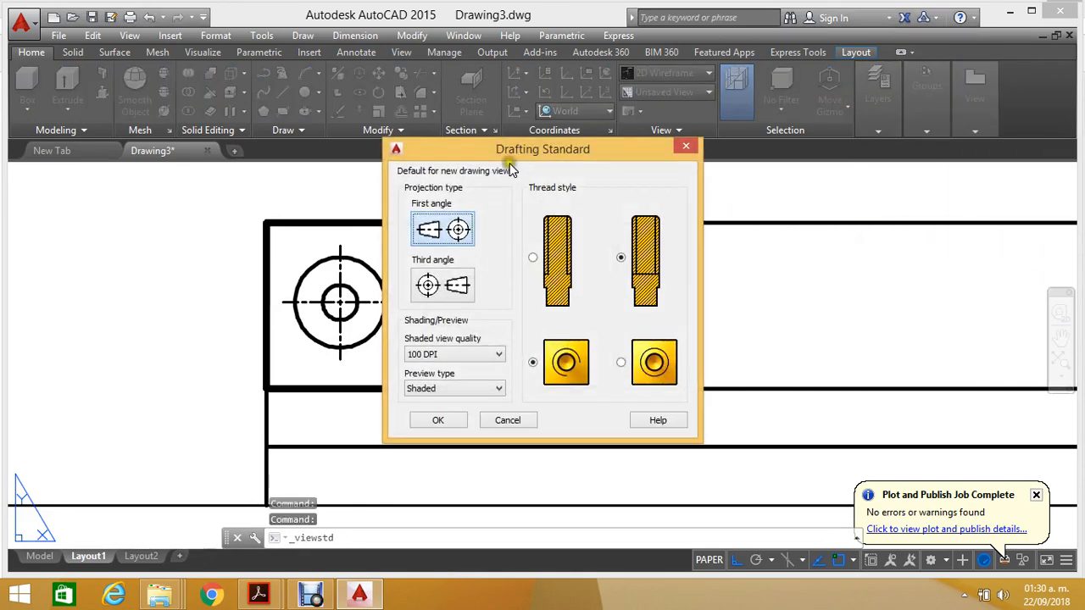
drag(487, 154, 719, 133)
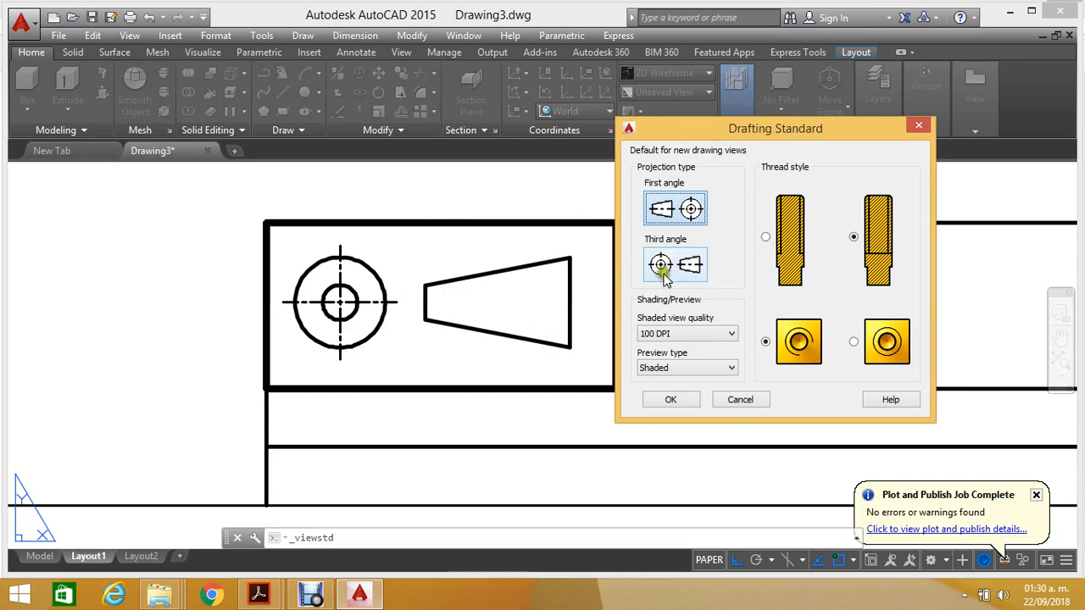
click(915, 128)
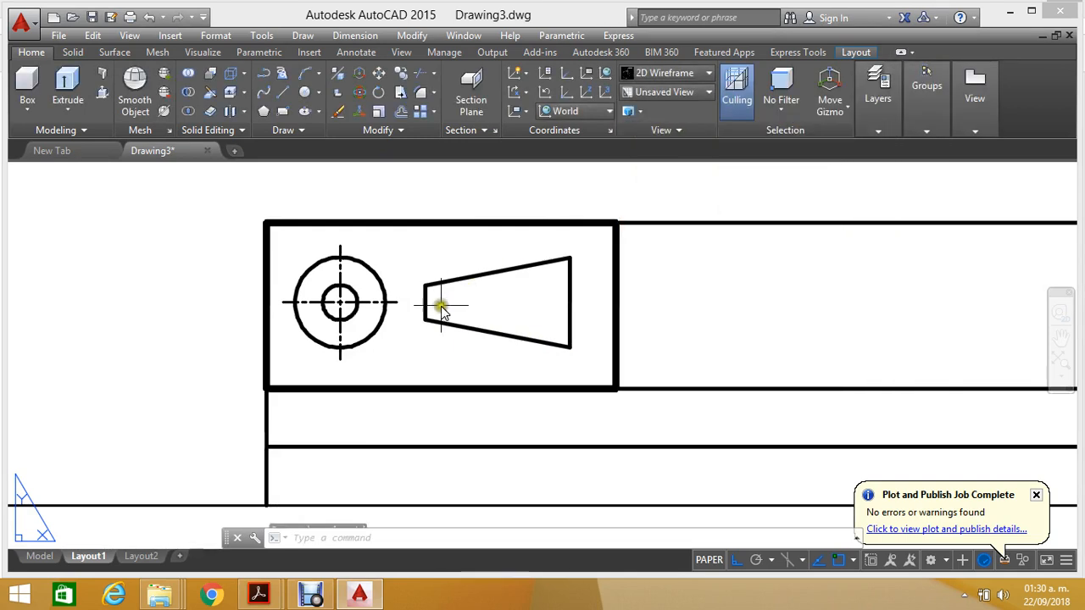
Step: Stretch the right end of the horizontal centre line through the cone view to just past its wide end
click(396, 303)
click(396, 304)
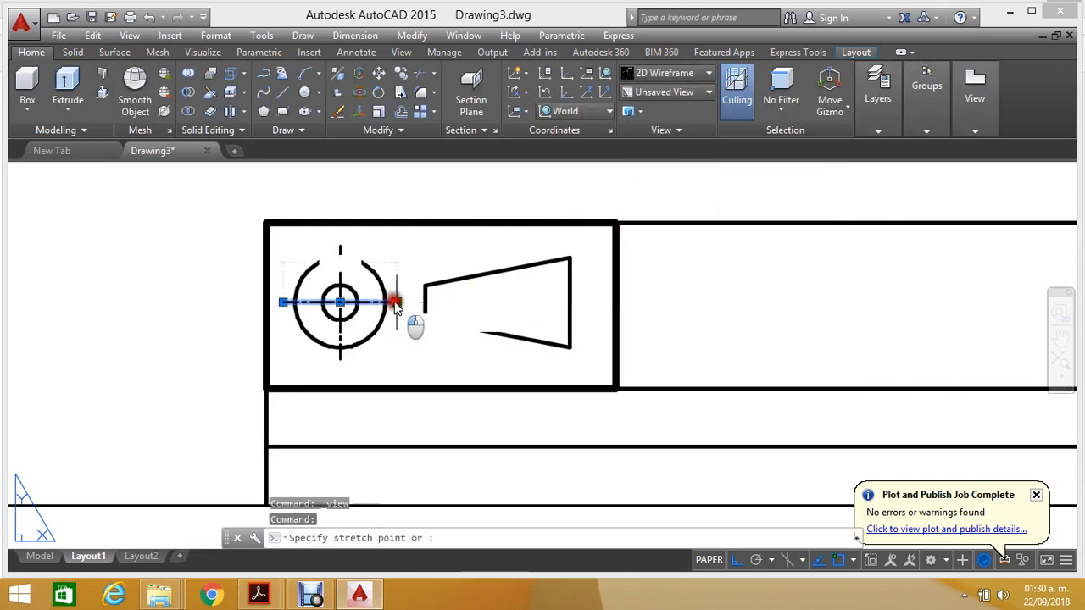
click(582, 303)
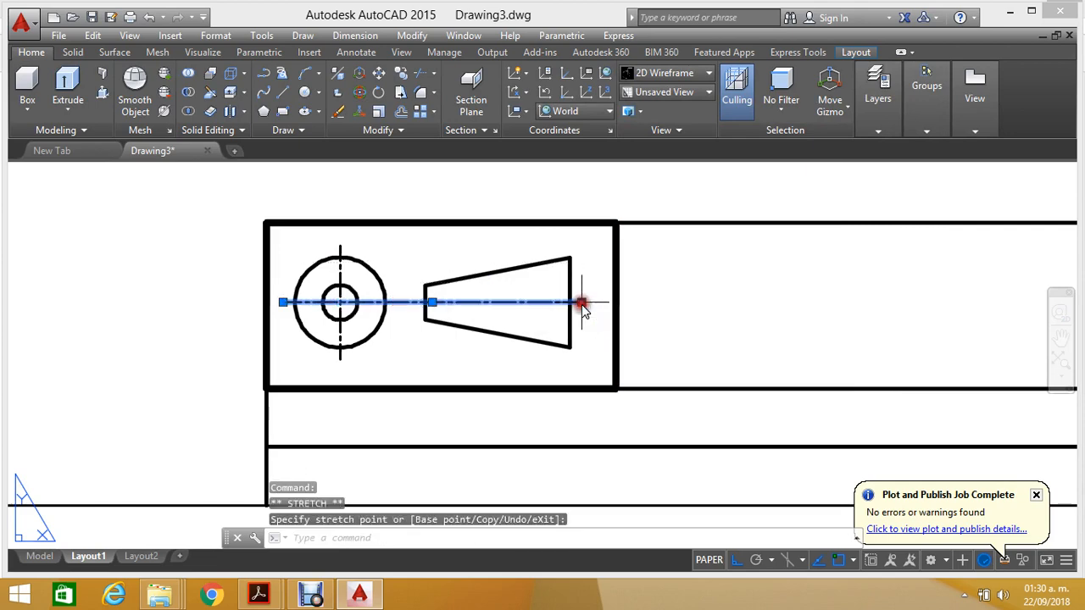
key(Escape)
scroll(445, 249, down, 5)
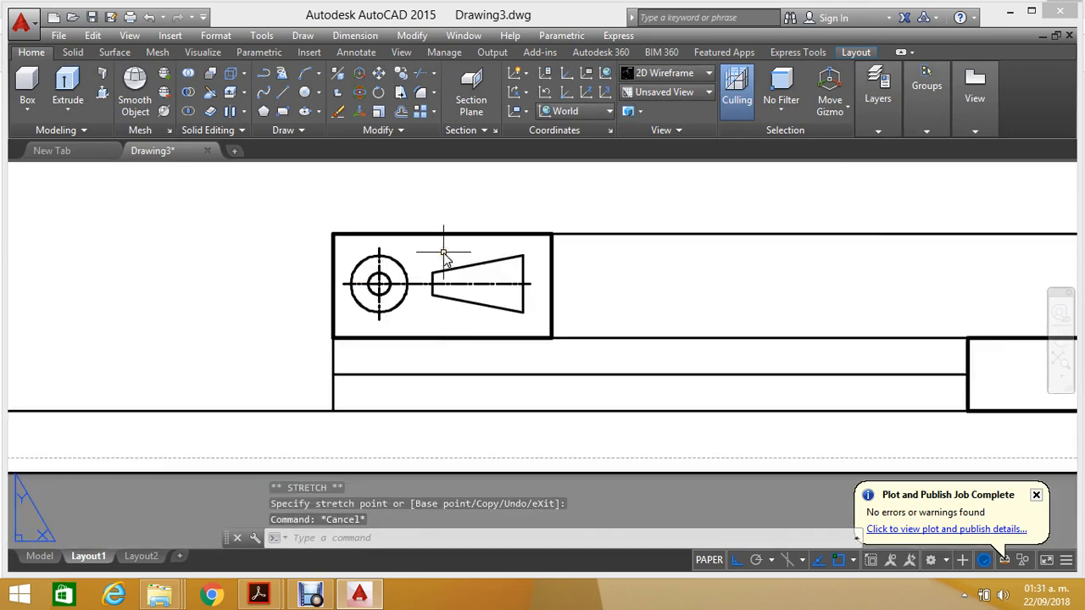
Step: Add the multiline text "UNIVERSIDAD NACIONAL" at height 2.5 in the wide title block cell beside the projection symbol
scroll(521, 265, up, 4)
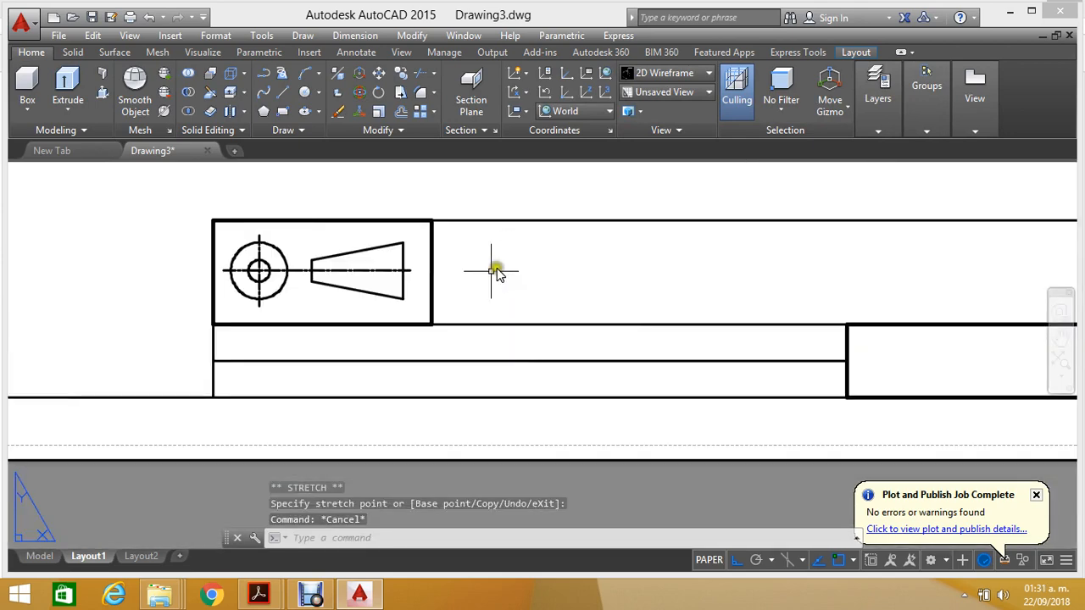
middle_drag(492, 272, 426, 310)
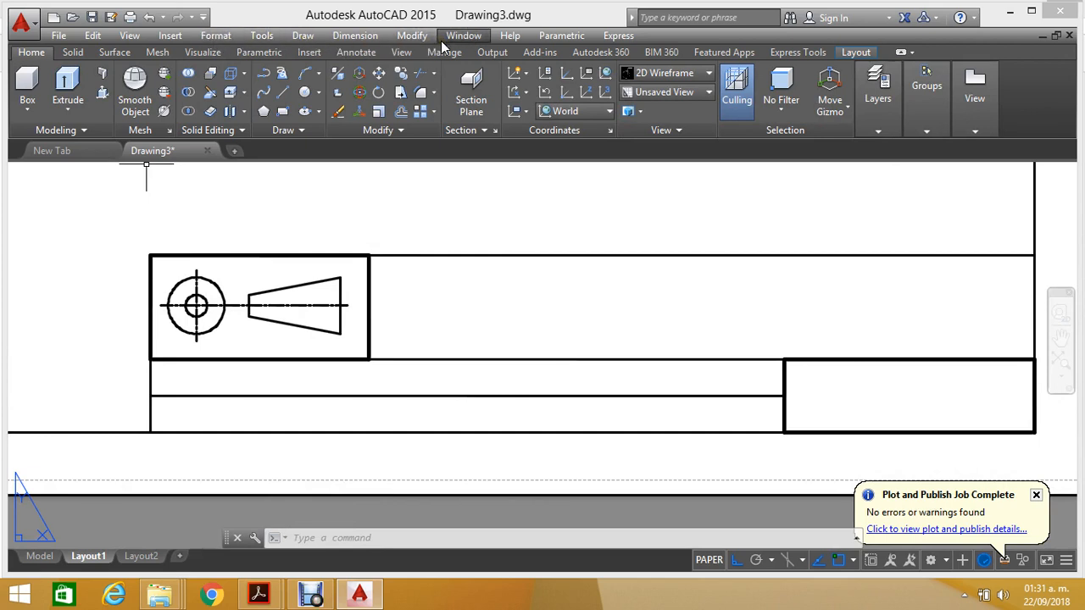
click(347, 51)
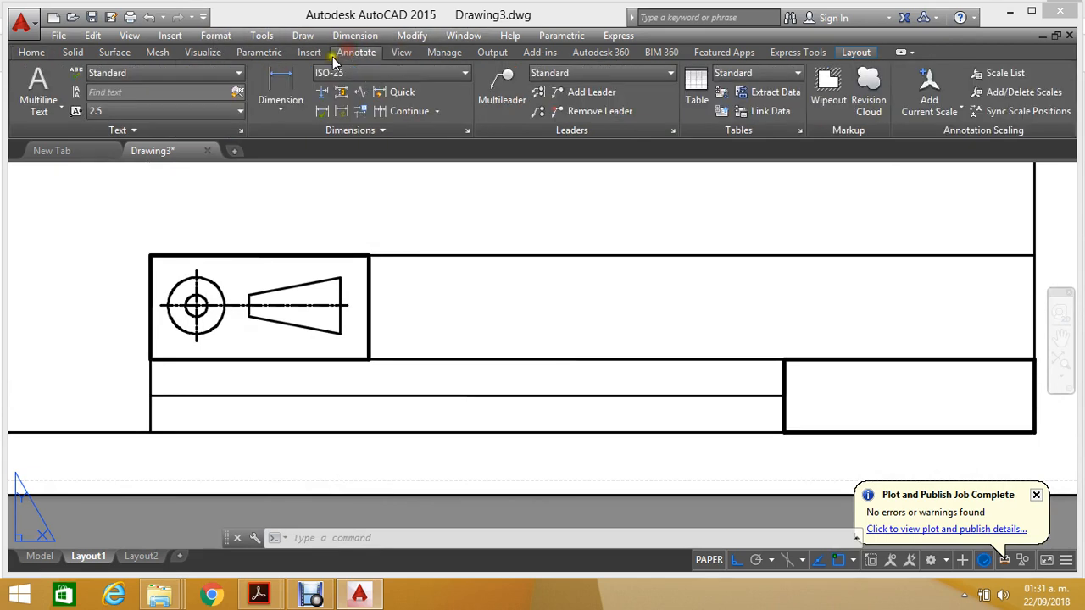
click(39, 81)
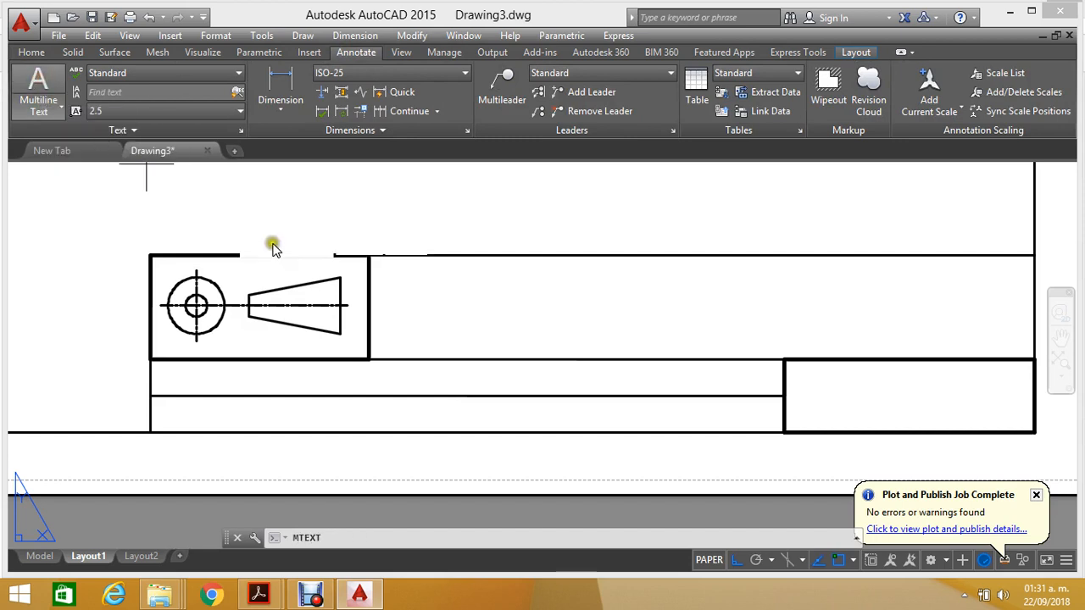
click(399, 273)
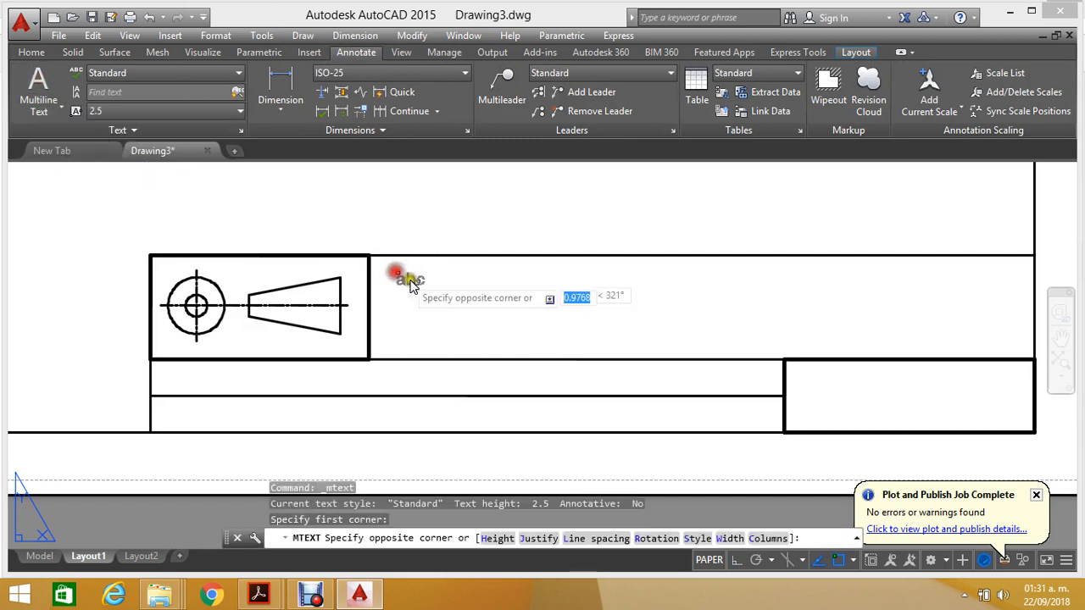
click(903, 325)
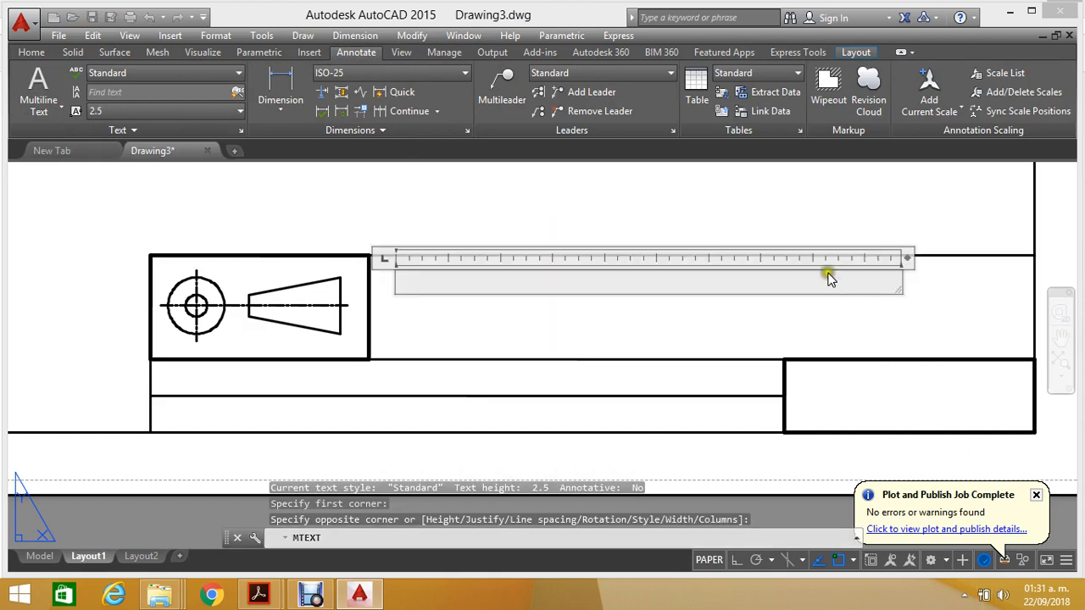
click(684, 268)
click(620, 291)
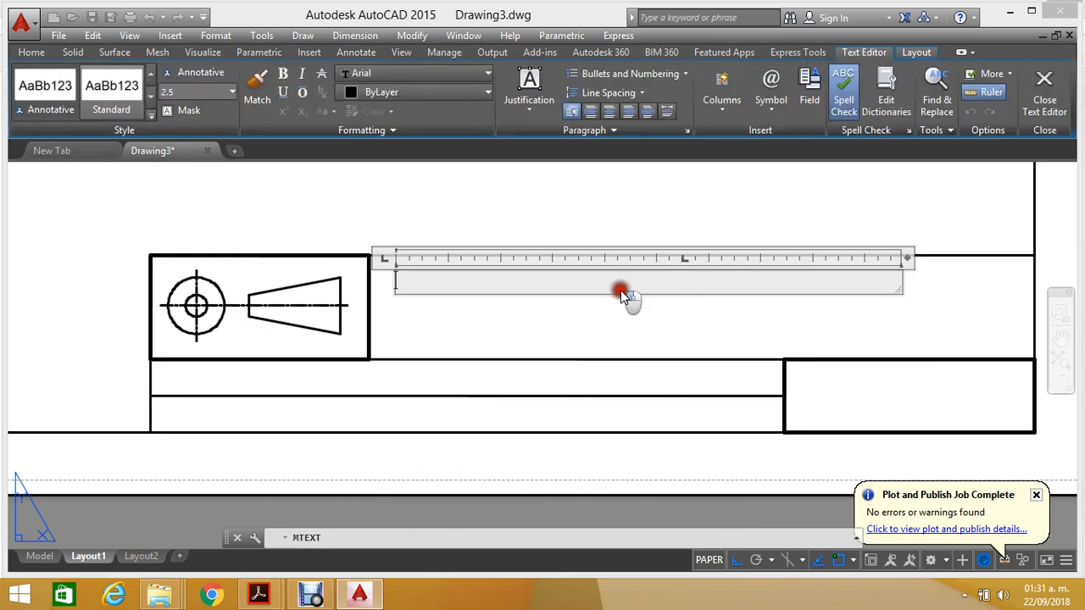
click(917, 450)
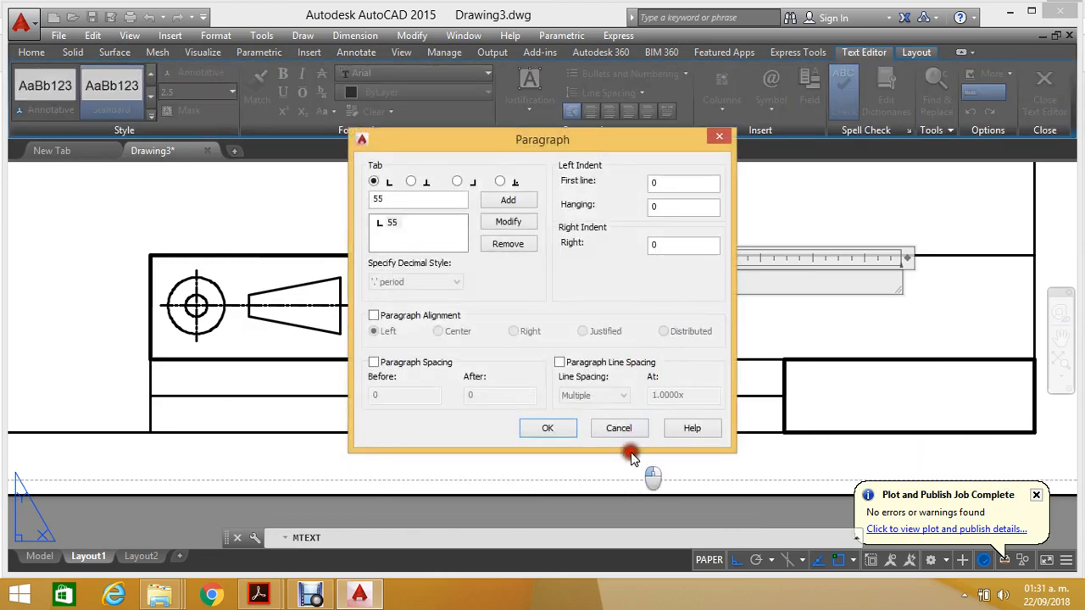
click(619, 429)
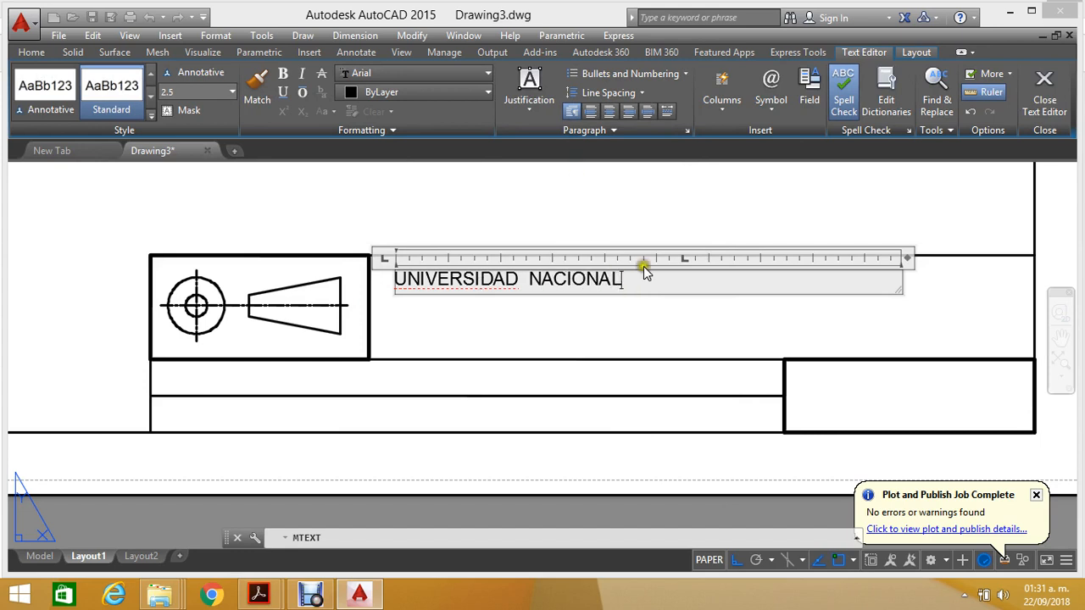
click(645, 312)
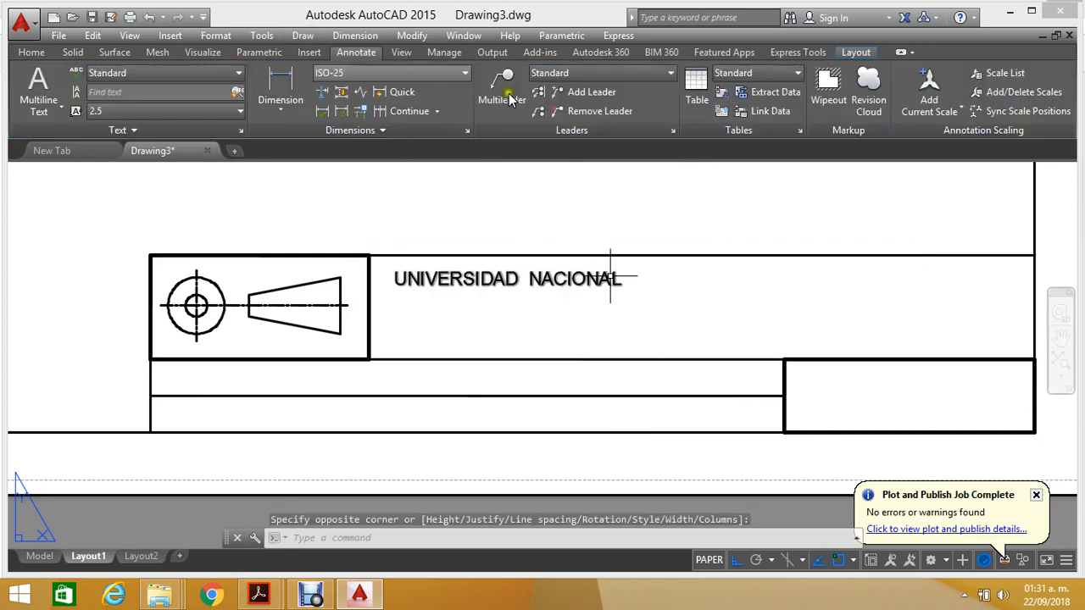
Step: Move the "UNIVERSIDAD NACIONAL" text slightly to the right within its title block cell
click(35, 52)
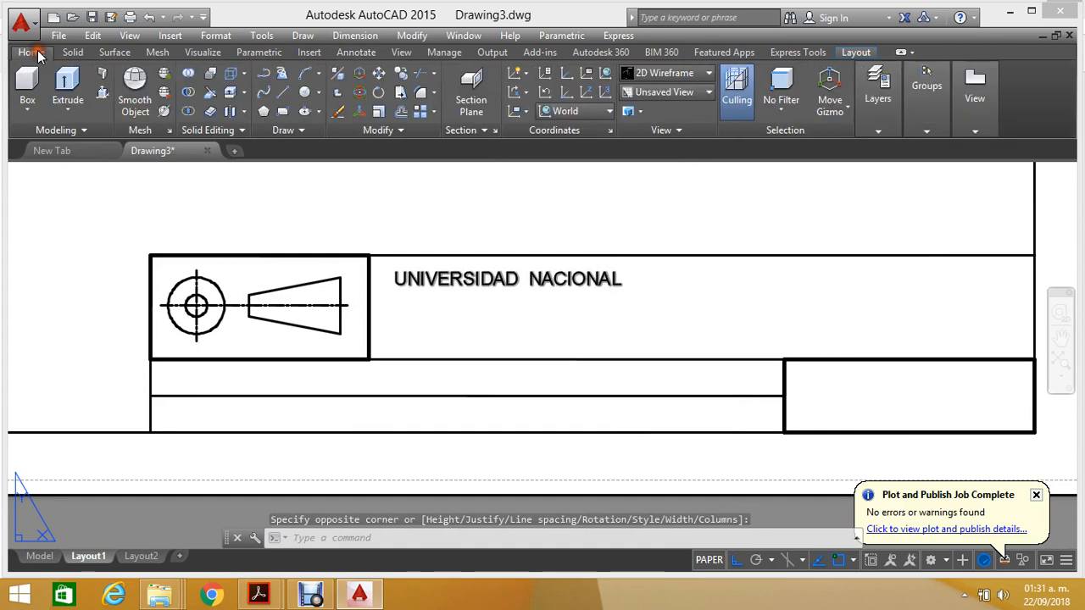
click(380, 74)
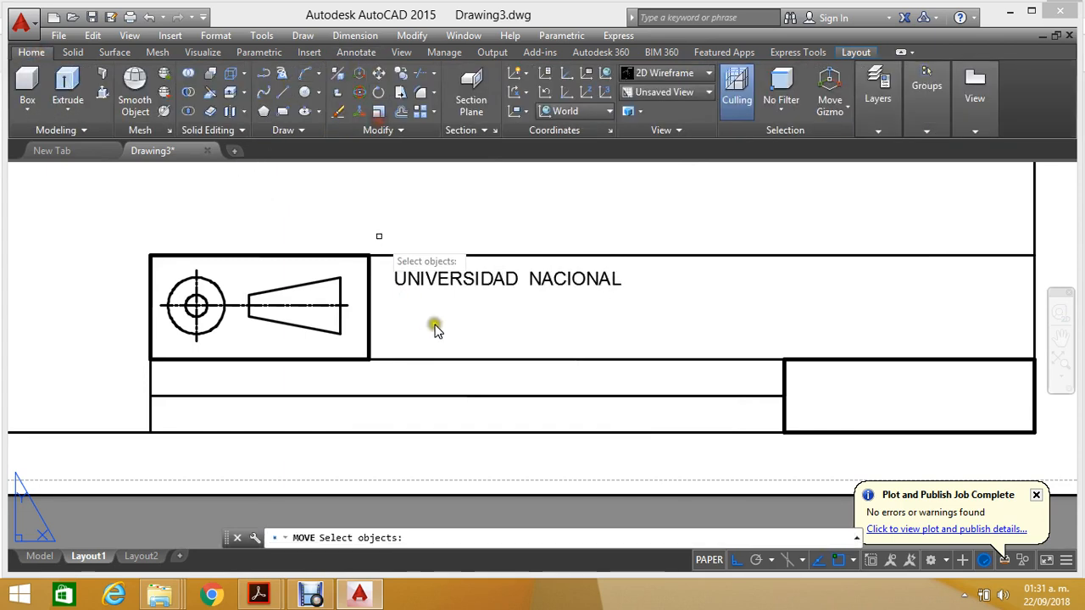
click(479, 289)
key(Return)
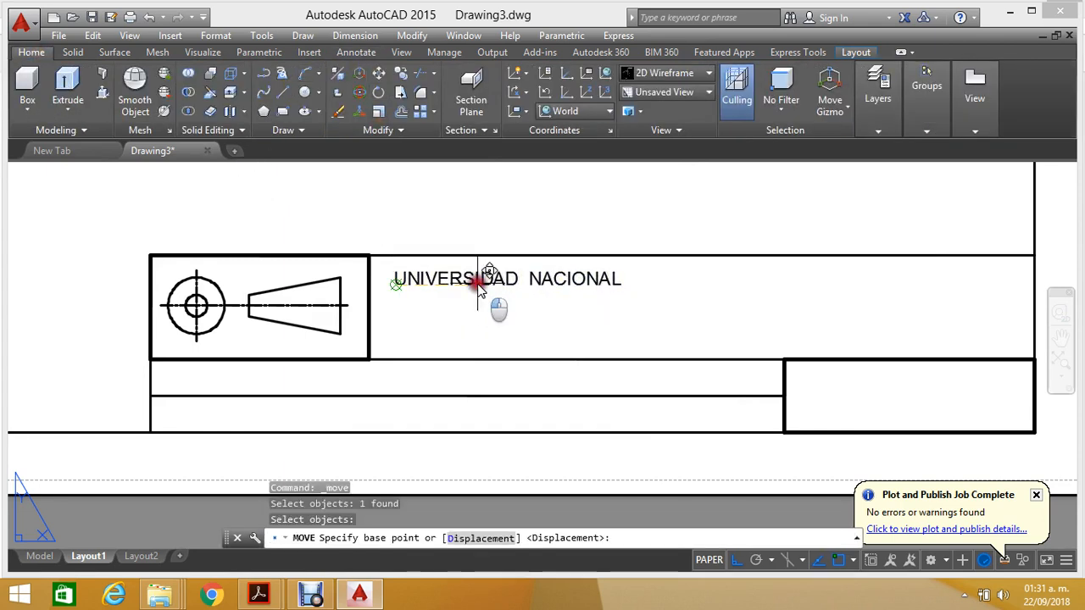
click(477, 286)
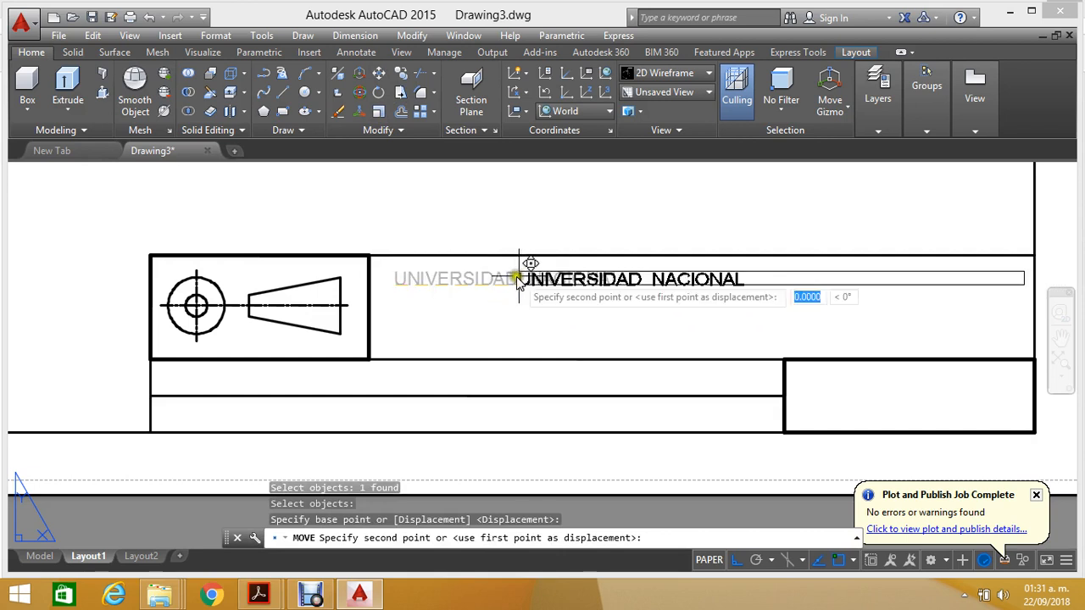
click(420, 279)
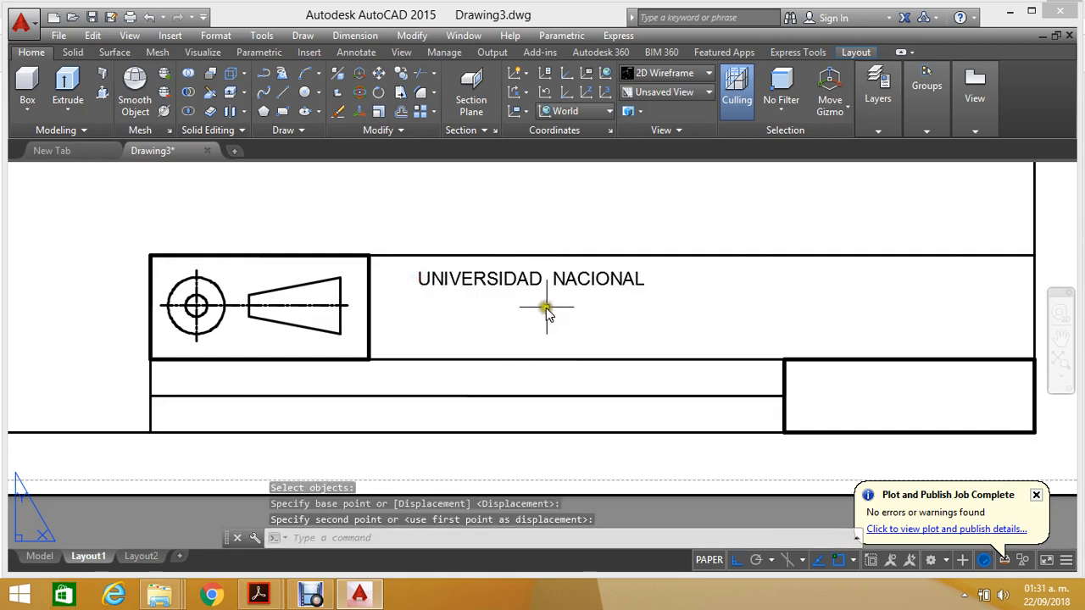
click(573, 280)
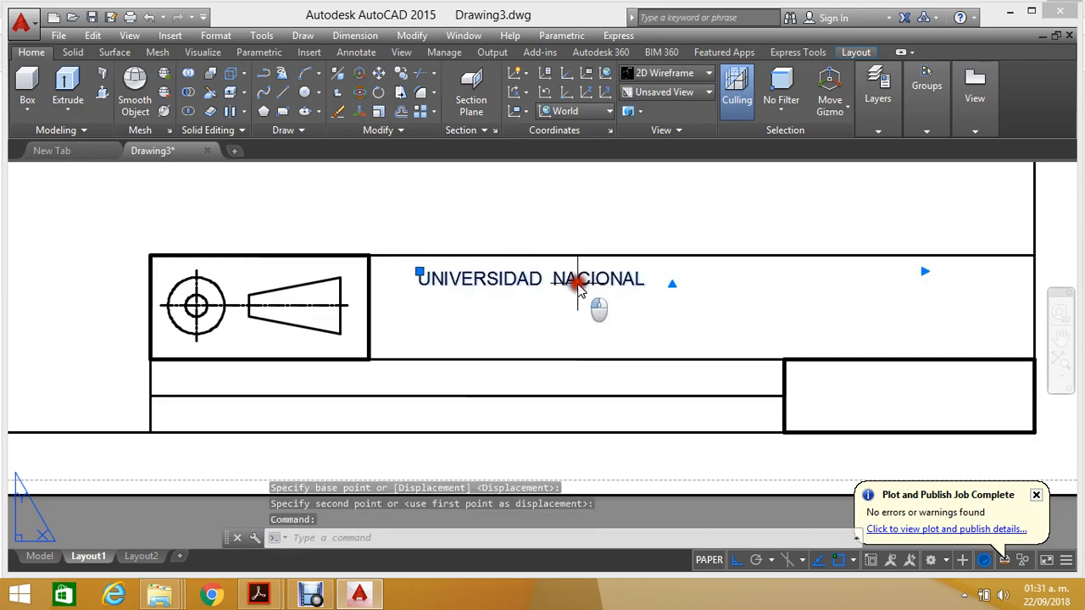
scroll(533, 230, down, 2)
scroll(547, 276, up, 2)
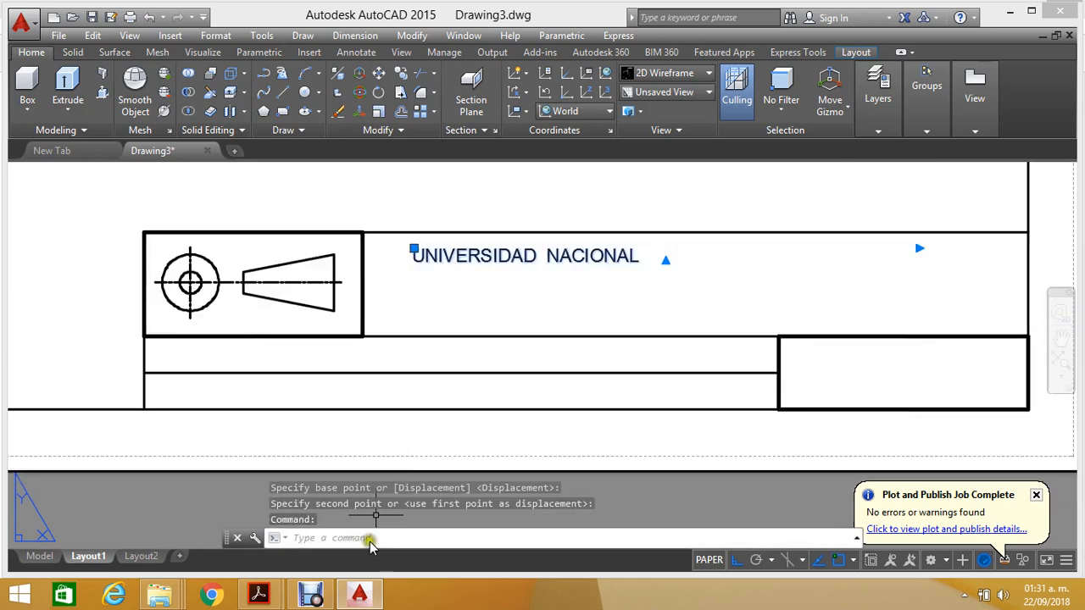
Step: Switch to Publicacion CAD -14.pdf in Acrobat, examine which fields belong in each cell of the NOM title block, and return to AutoCAD
mouse_move(273, 597)
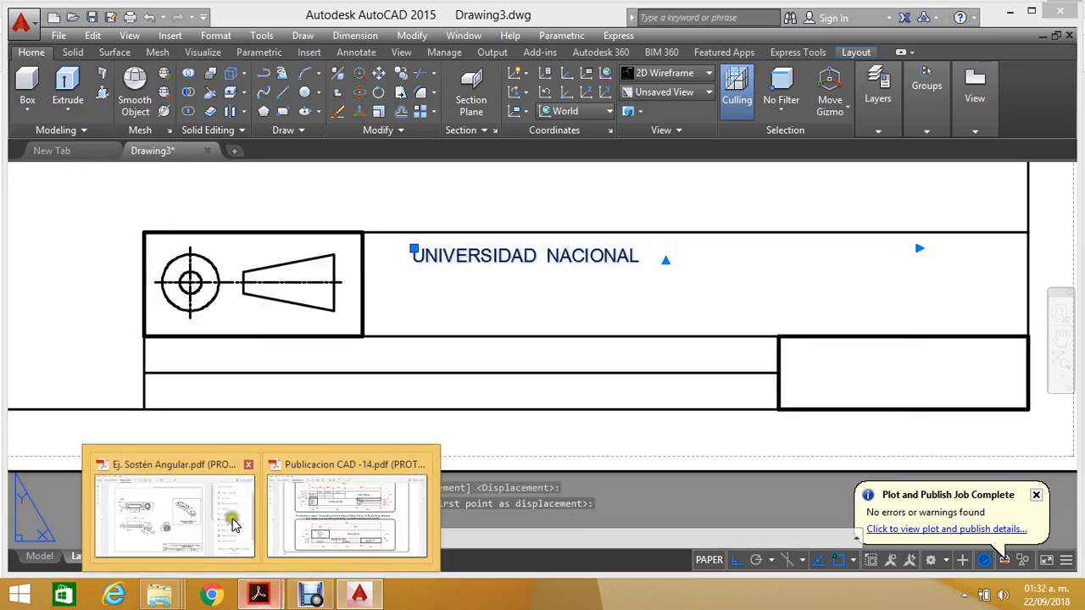
mouse_move(233, 521)
mouse_move(280, 526)
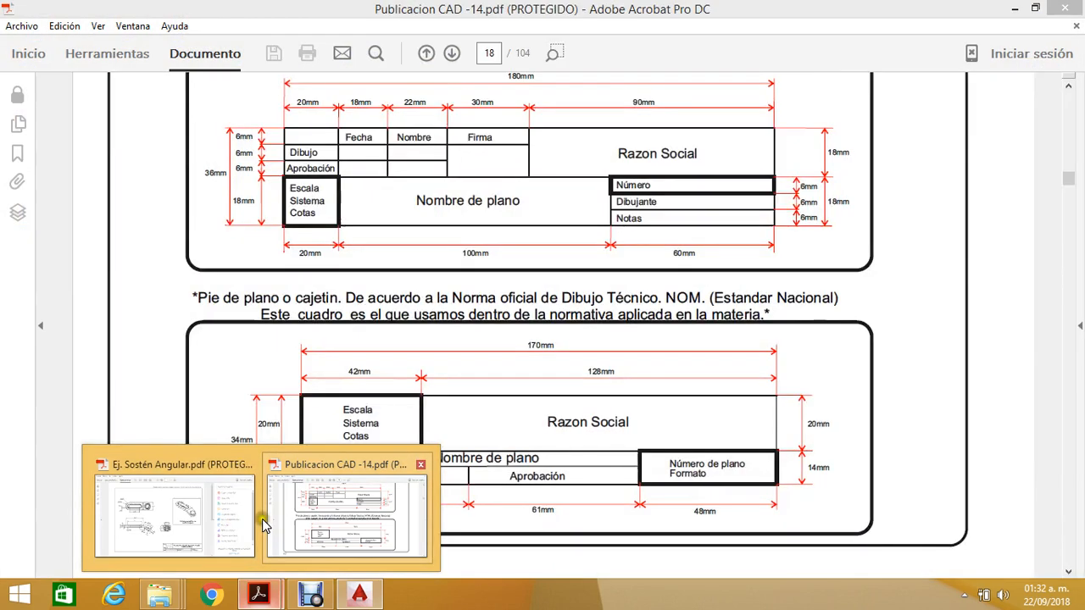
click(281, 517)
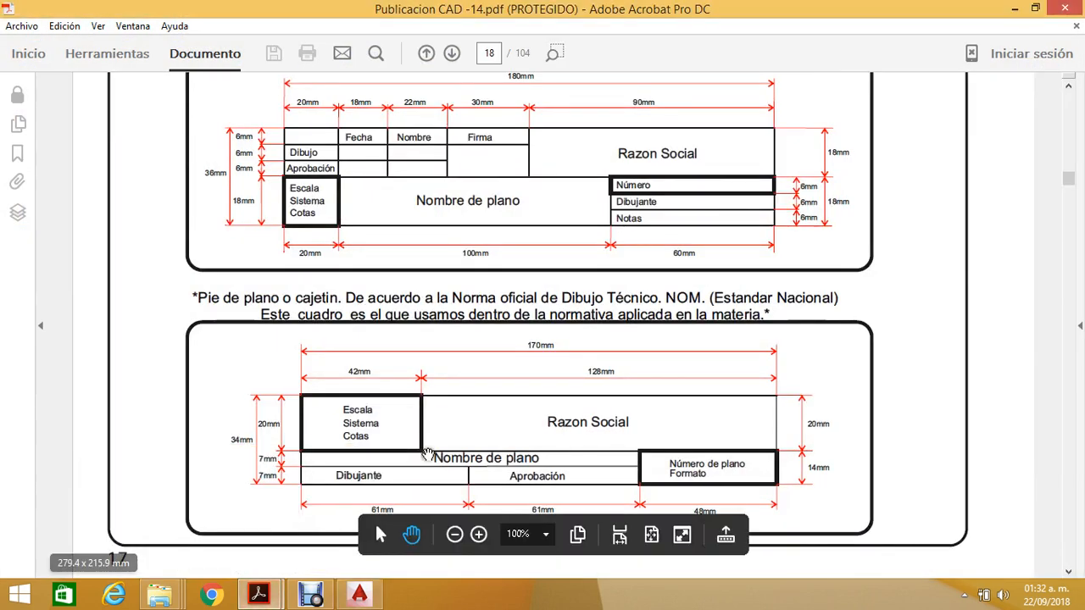
drag(545, 440, 545, 410)
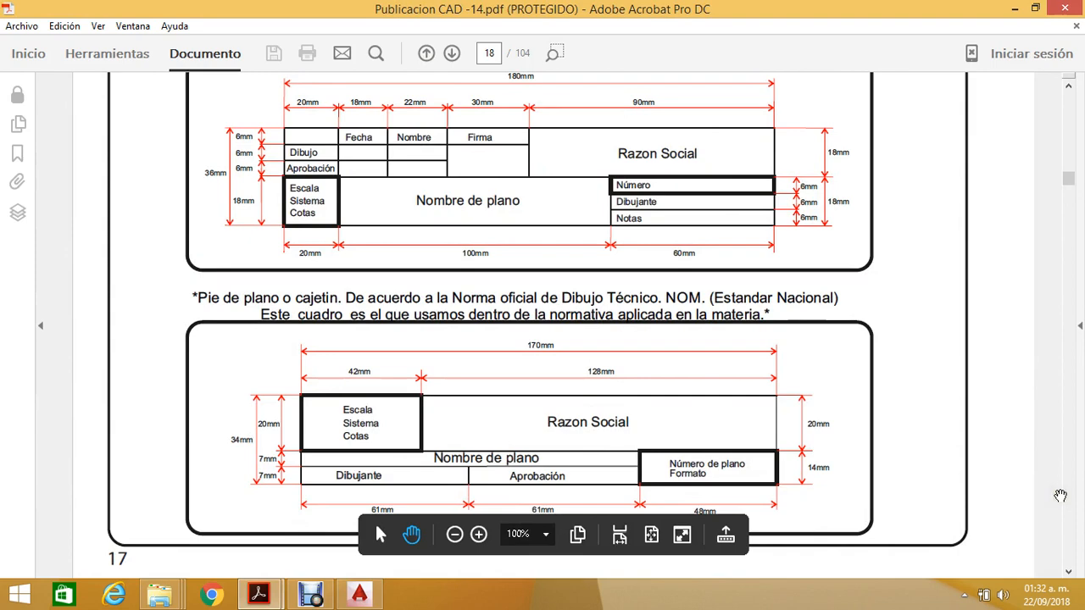
click(361, 594)
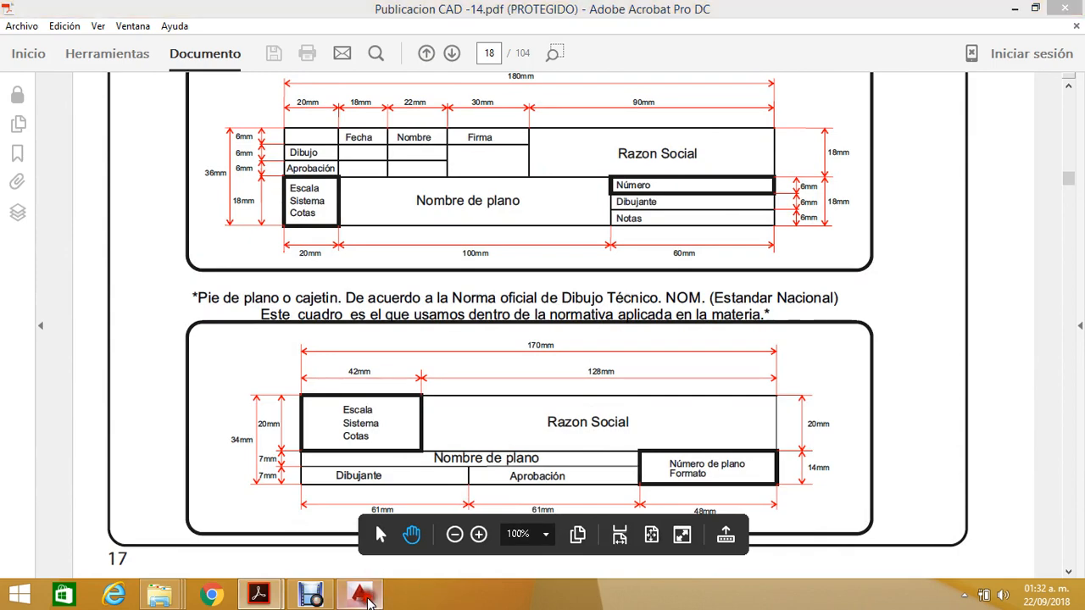
Step: Save the drawing as an AutoCAD drawing template named "Plantilla Normalizada" in the Template folder, accepting the metric template options
scroll(486, 357, down, 3)
scroll(488, 354, down, 8)
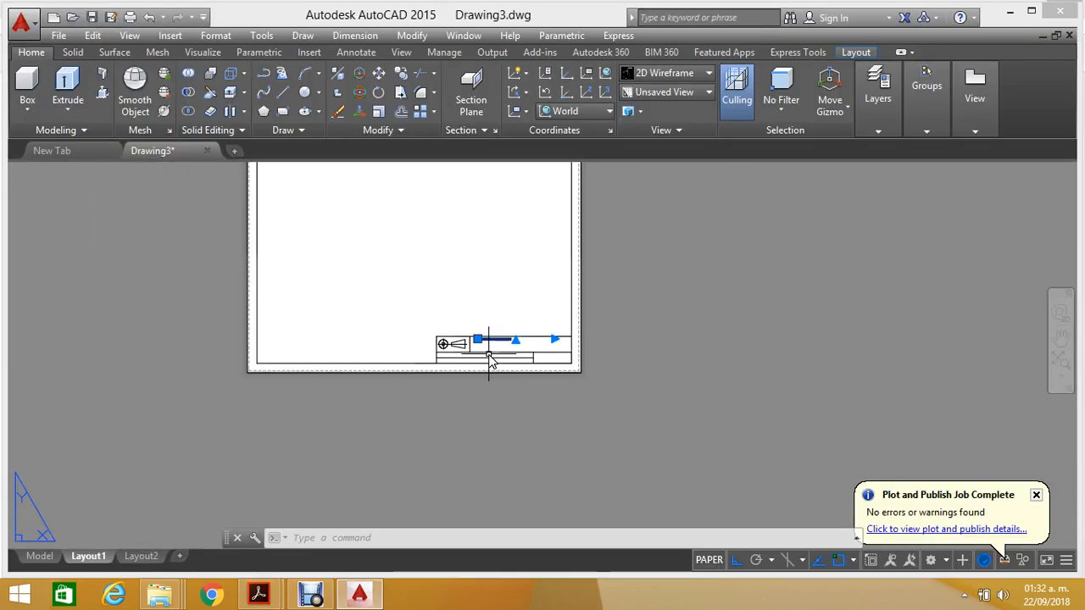
scroll(455, 305, up, 2)
scroll(450, 305, up, 2)
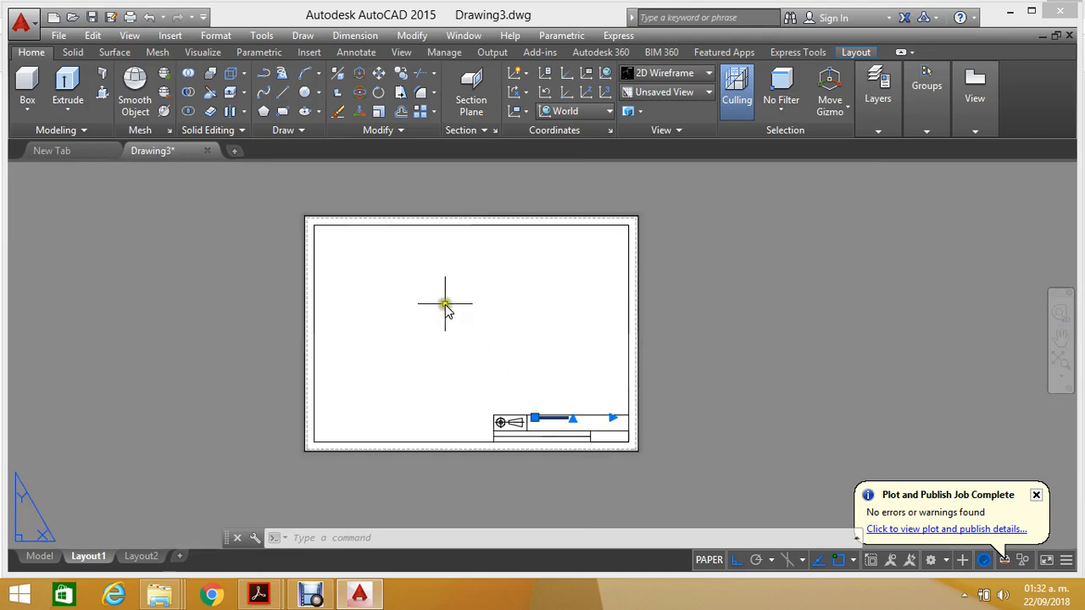
scroll(445, 304, up, 2)
scroll(445, 304, down, 2)
scroll(445, 303, up, 2)
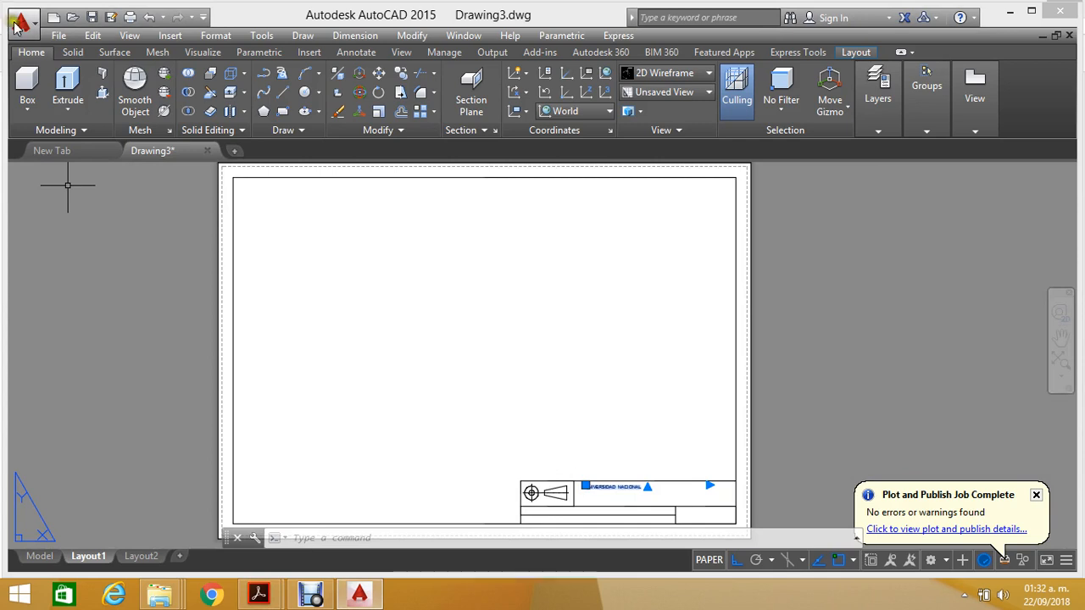
click(27, 32)
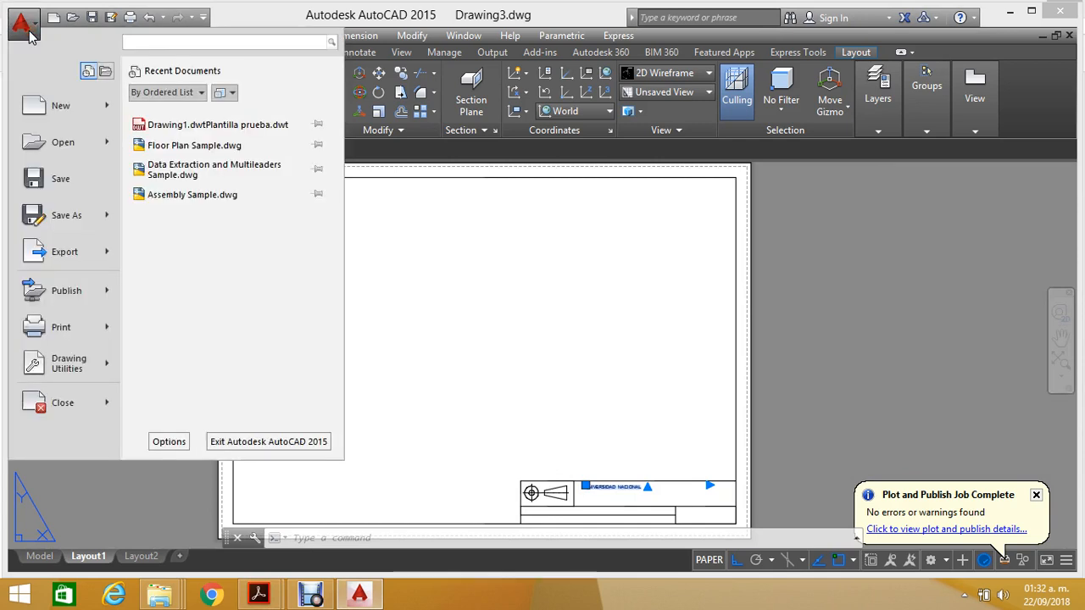
mouse_move(61, 231)
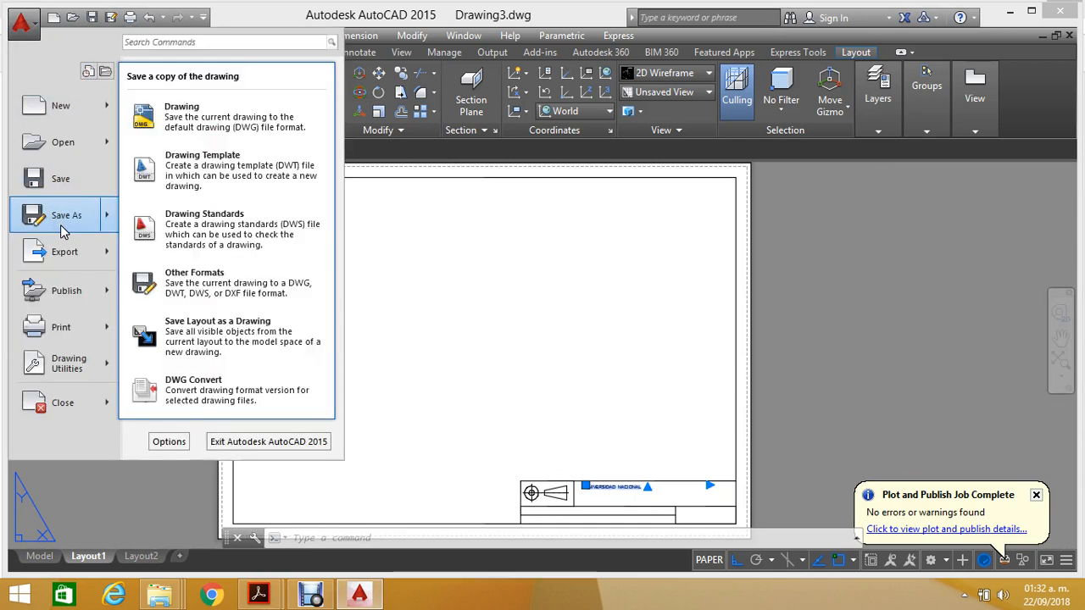
click(216, 176)
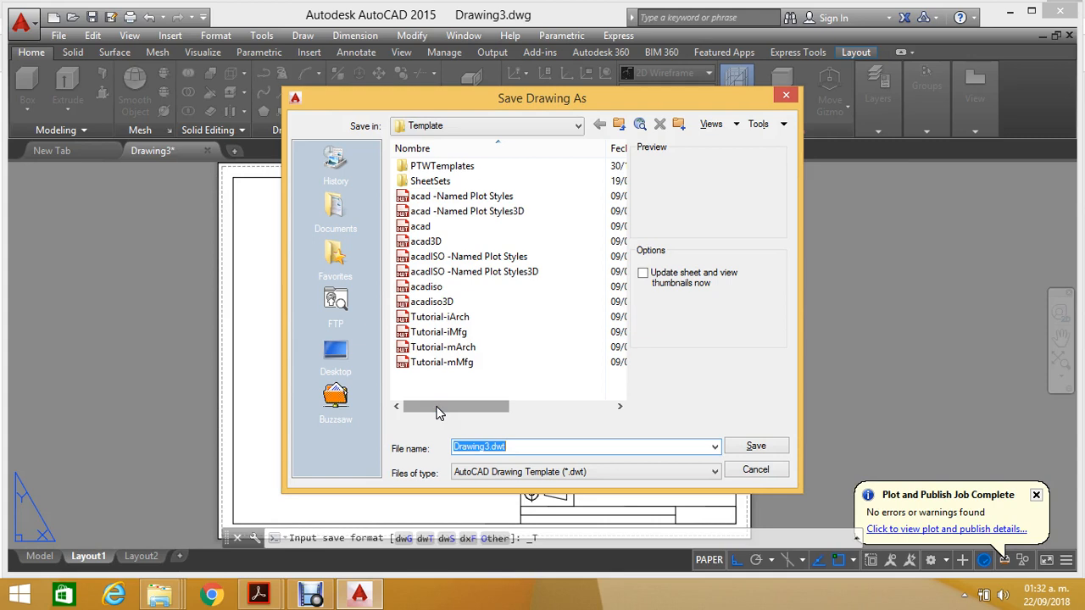
text(Plantilla Normalizada)
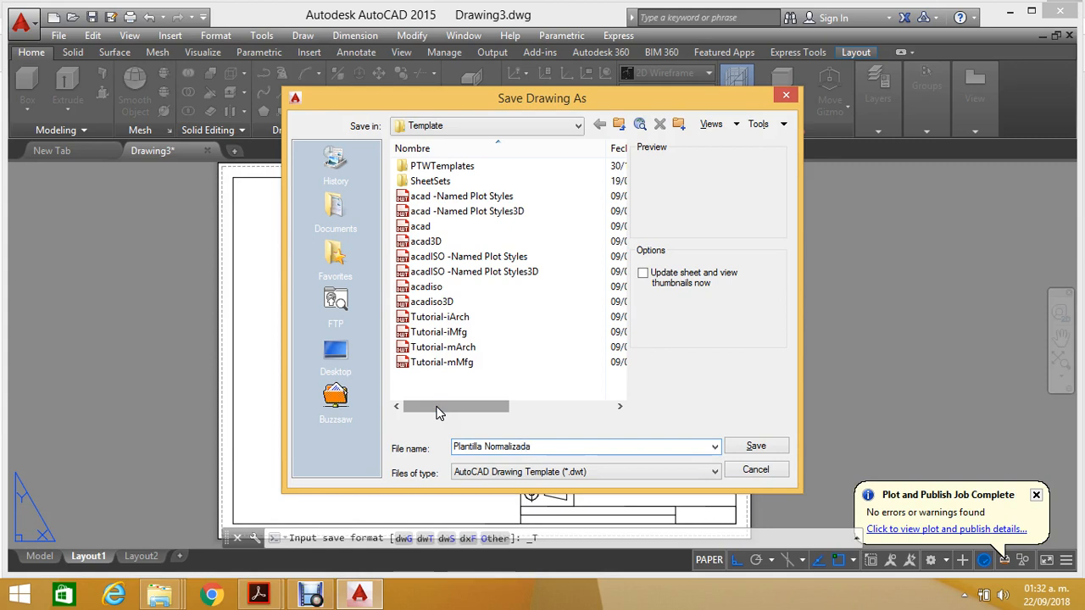
click(761, 447)
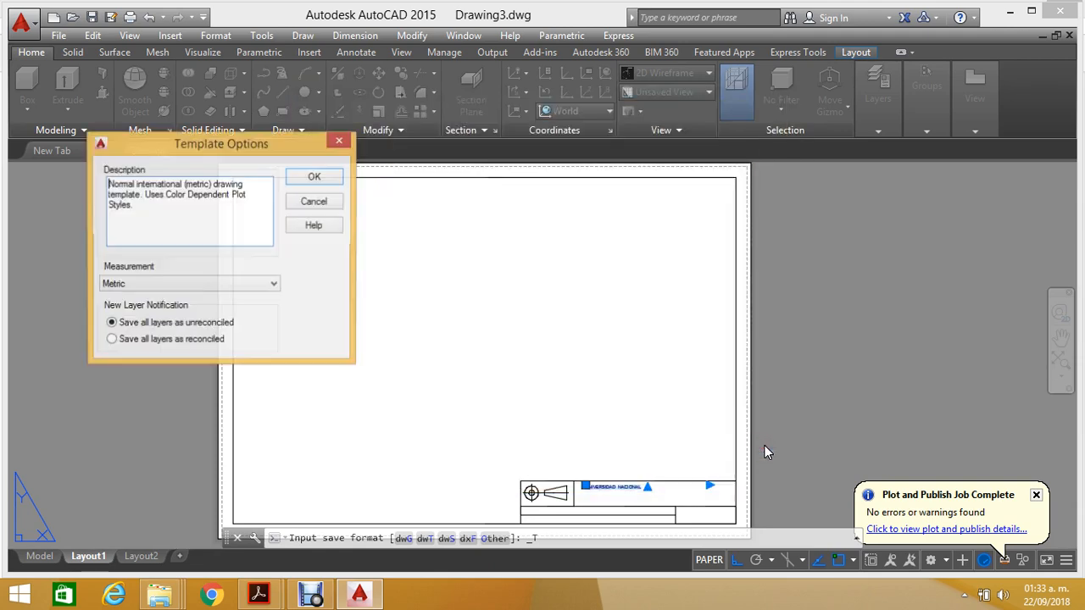
click(315, 179)
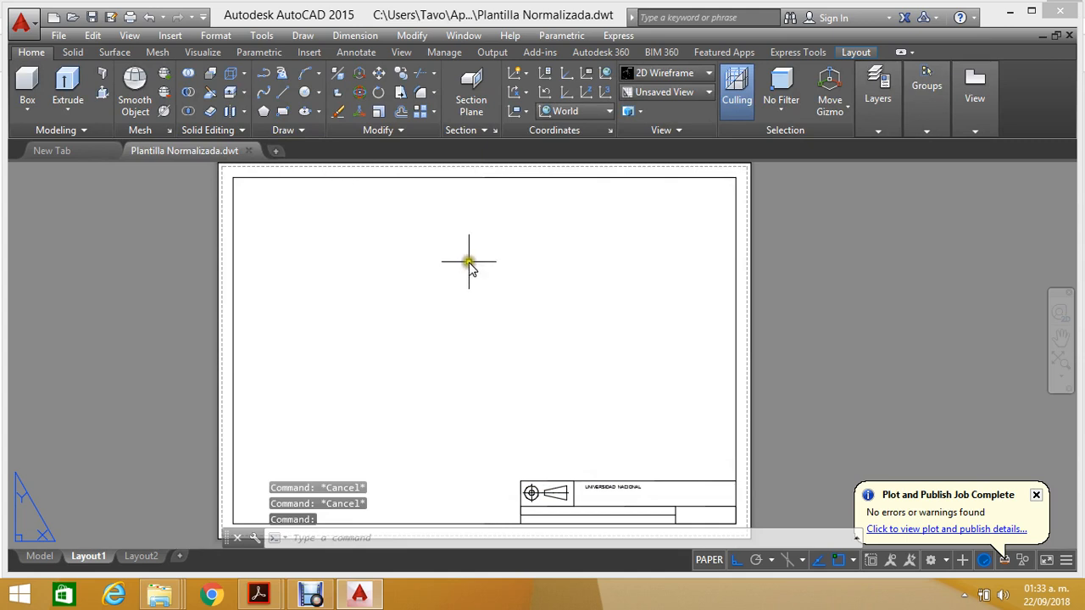
Step: Close the template drawing and start a new drawing from the "Plantilla Normalizada" template
click(53, 17)
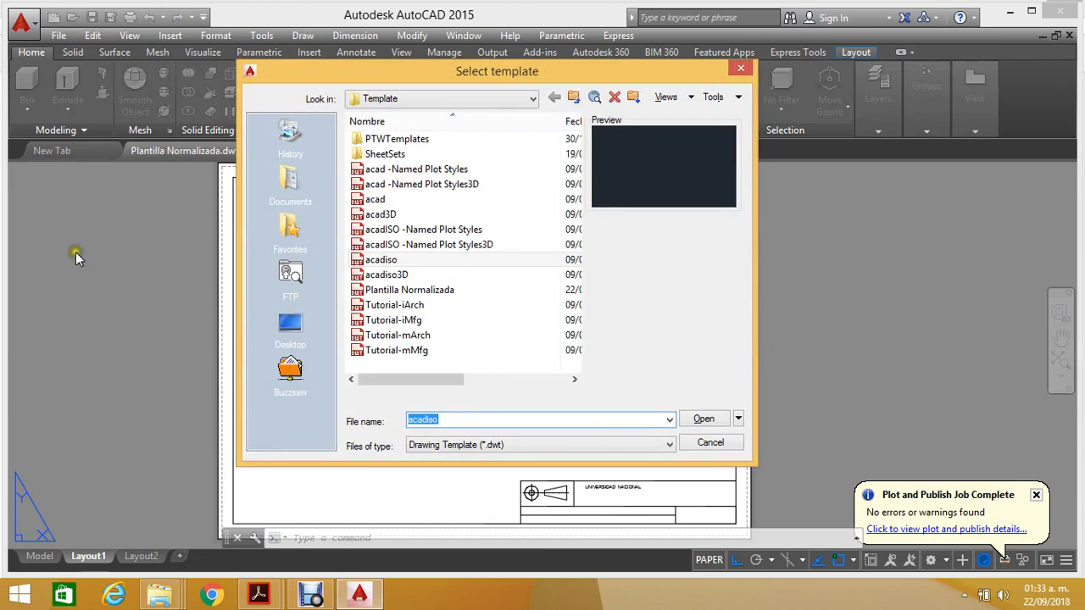
key(Return)
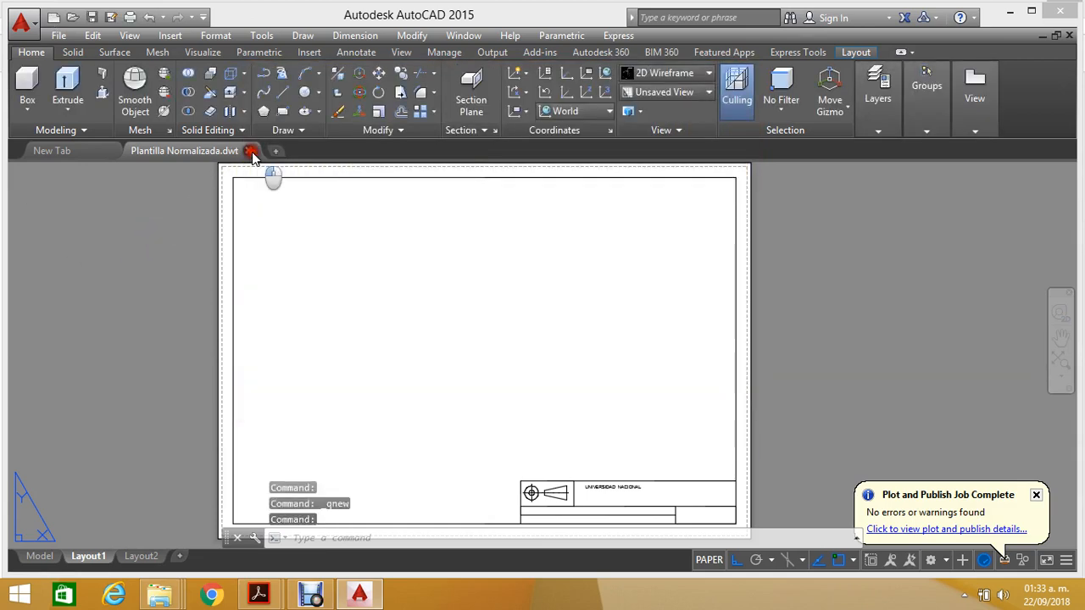
click(249, 152)
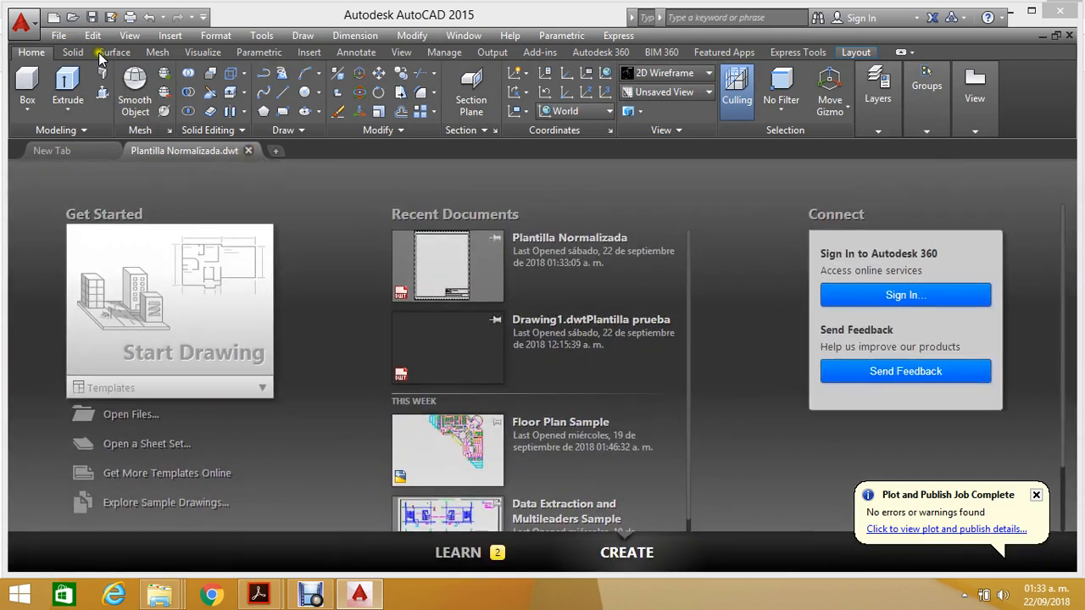
click(53, 17)
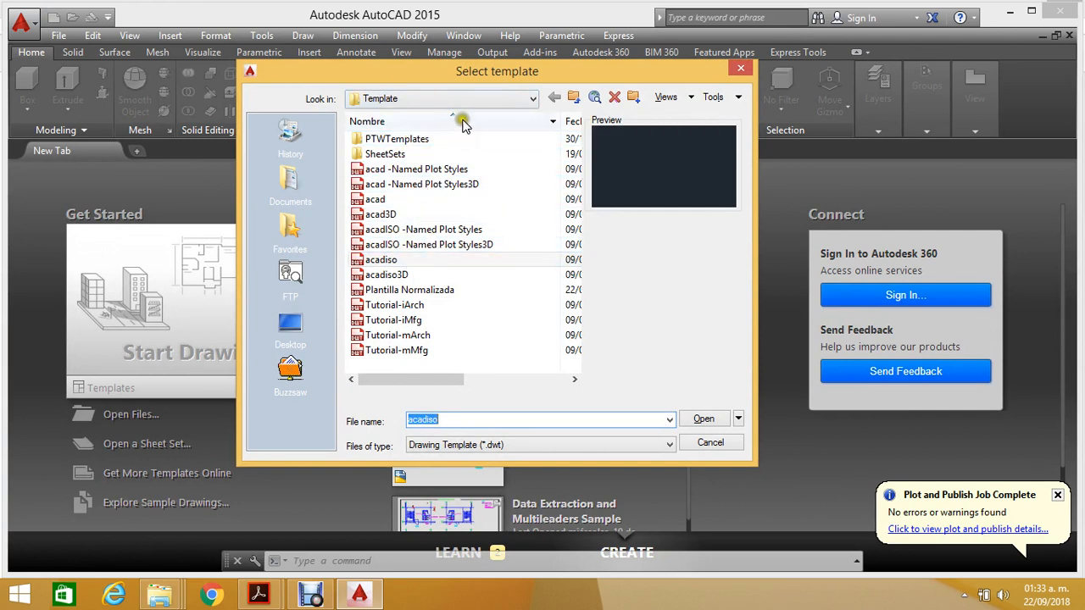
double_click(415, 292)
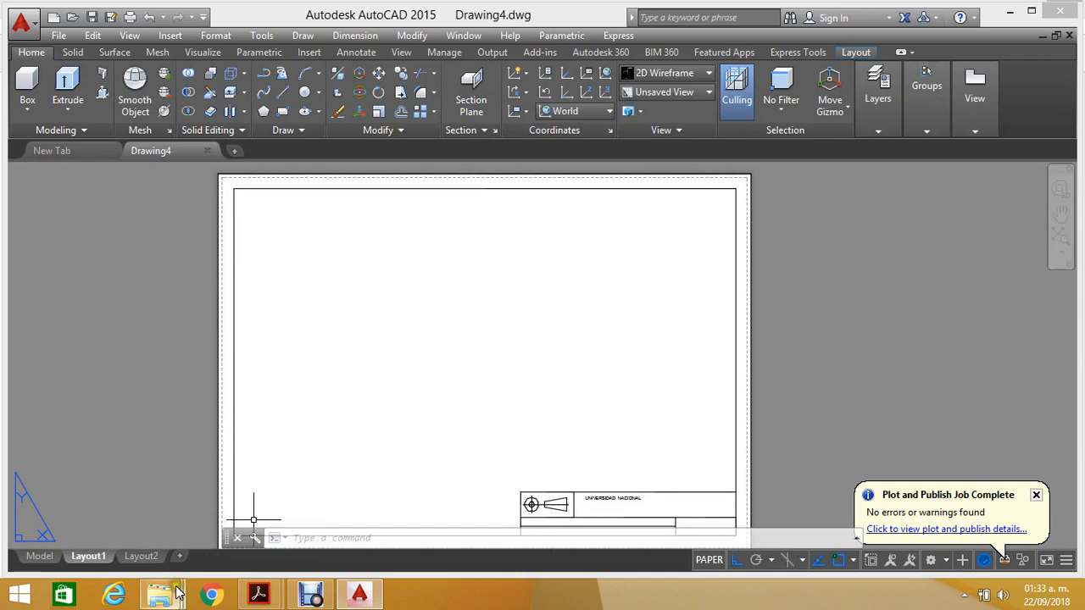
mouse_move(174, 596)
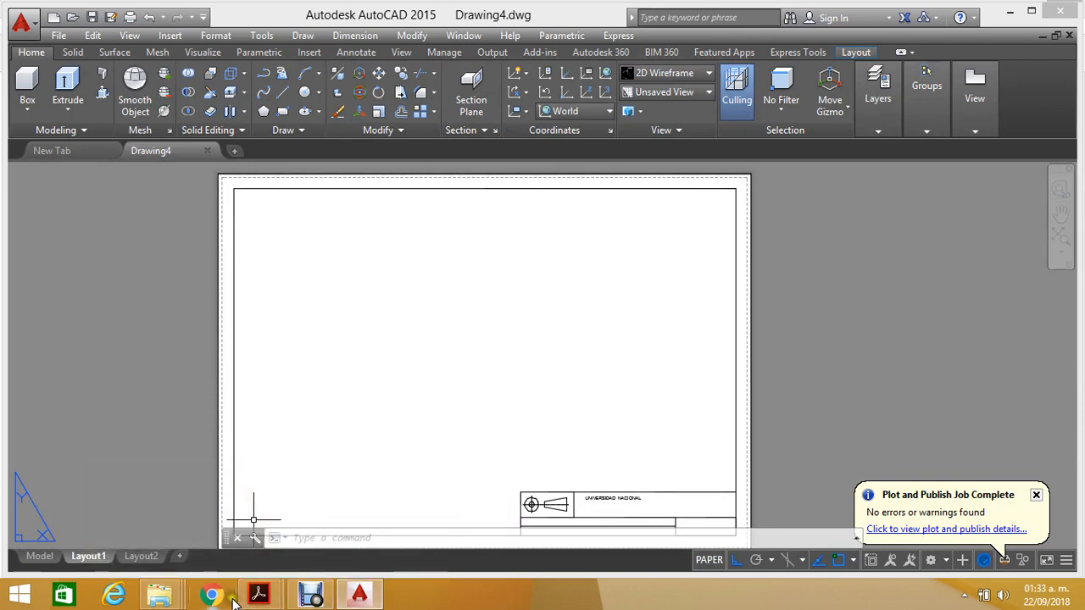
Step: Erase the whole sheet frame and title block from model space in the new drawing
click(40, 556)
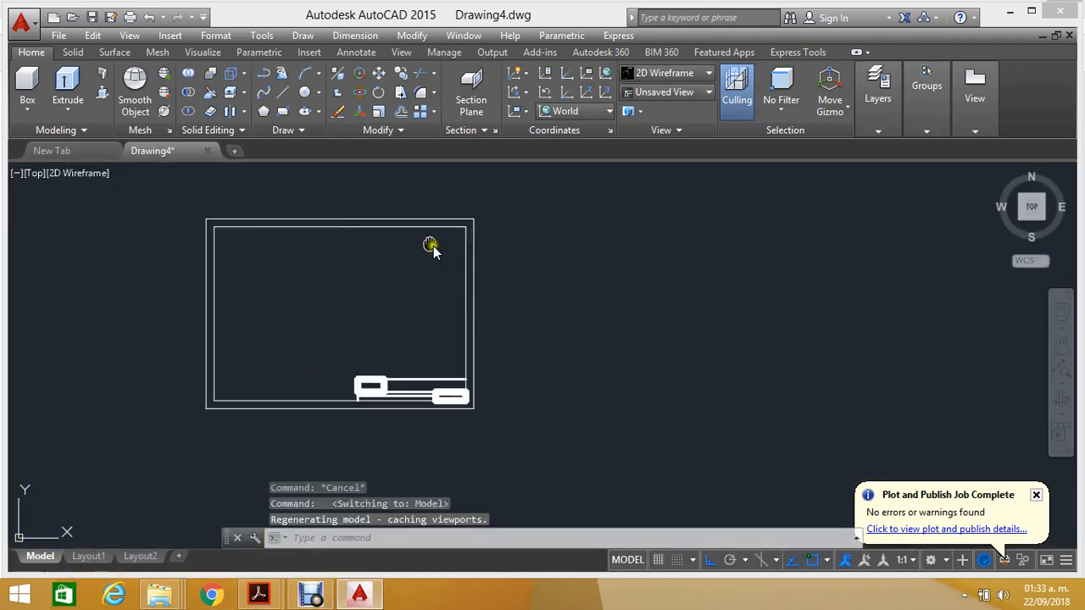
middle_drag(433, 248, 472, 274)
scroll(475, 276, down, 4)
scroll(472, 269, up, 2)
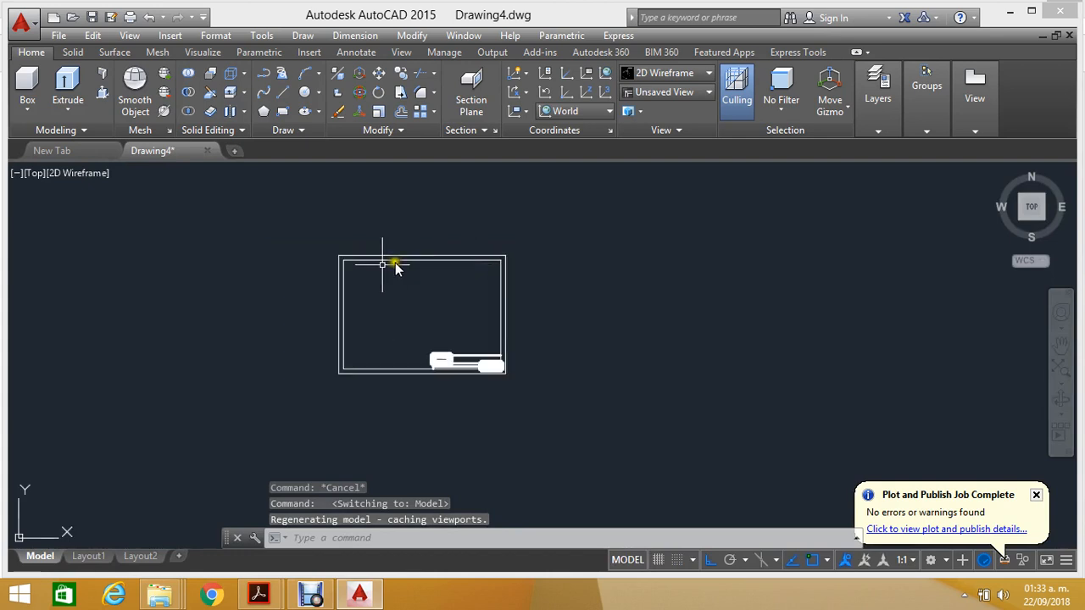
click(279, 213)
click(552, 431)
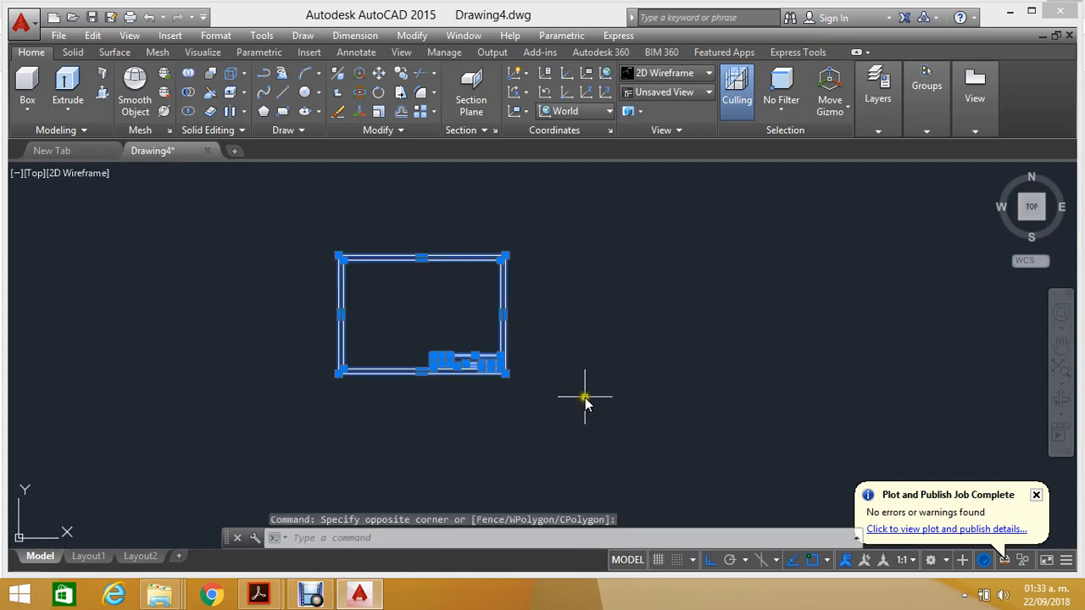
key(Delete)
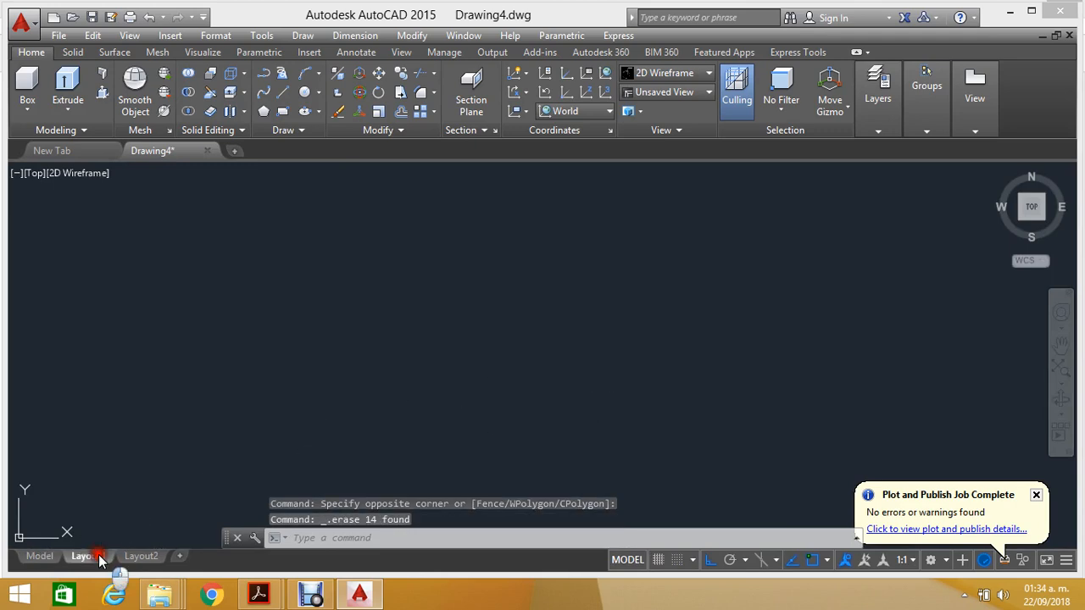
Step: Return to Layout1 and examine the sheet with its frame and title block
click(93, 556)
scroll(572, 296, up, 2)
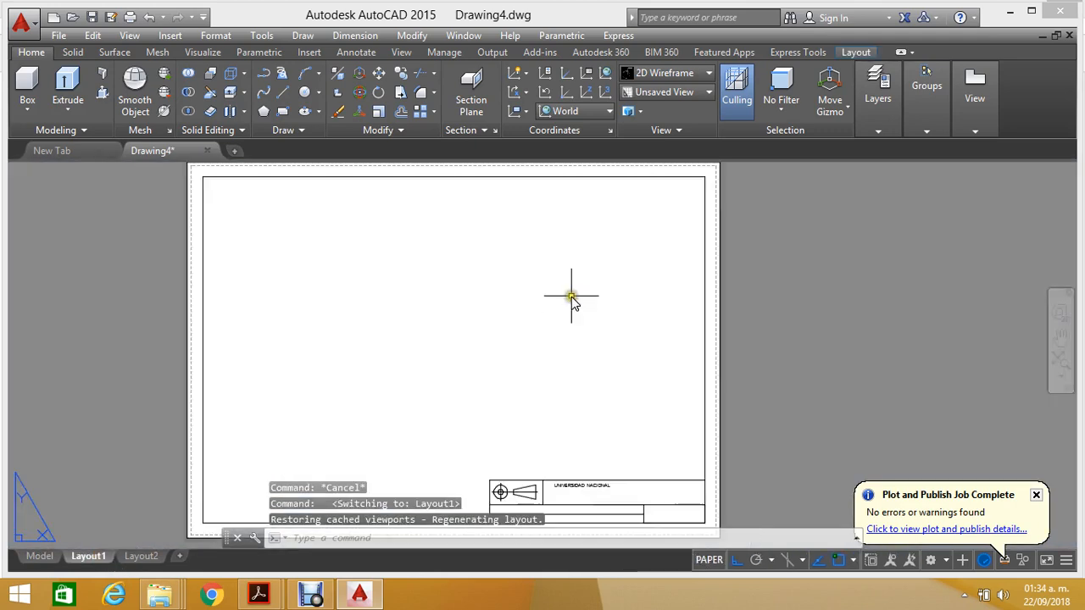
scroll(555, 297, down, 2)
scroll(554, 298, up, 2)
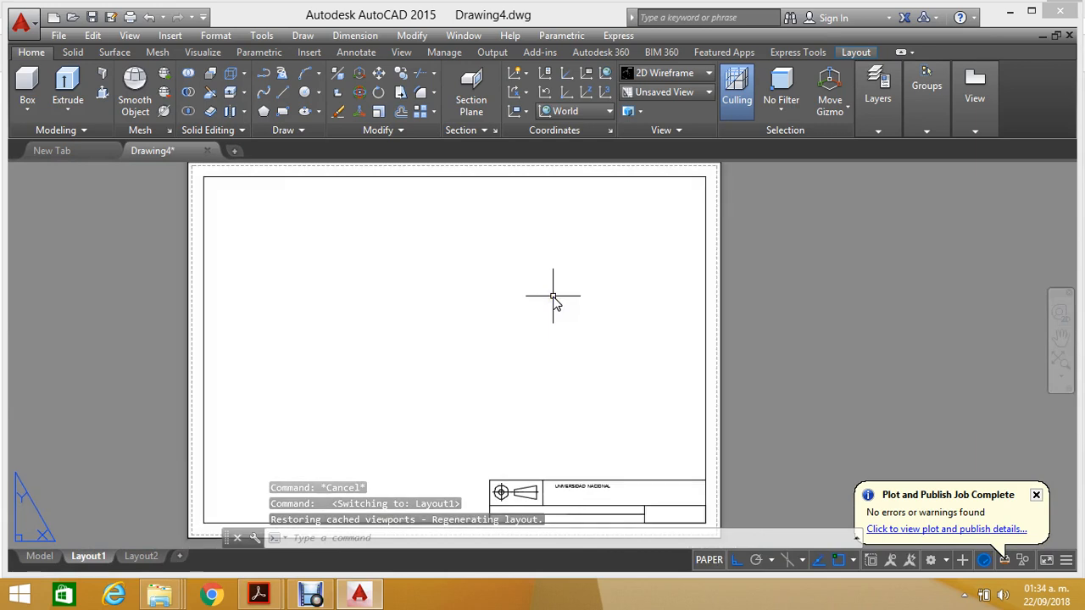
scroll(489, 289, down, 2)
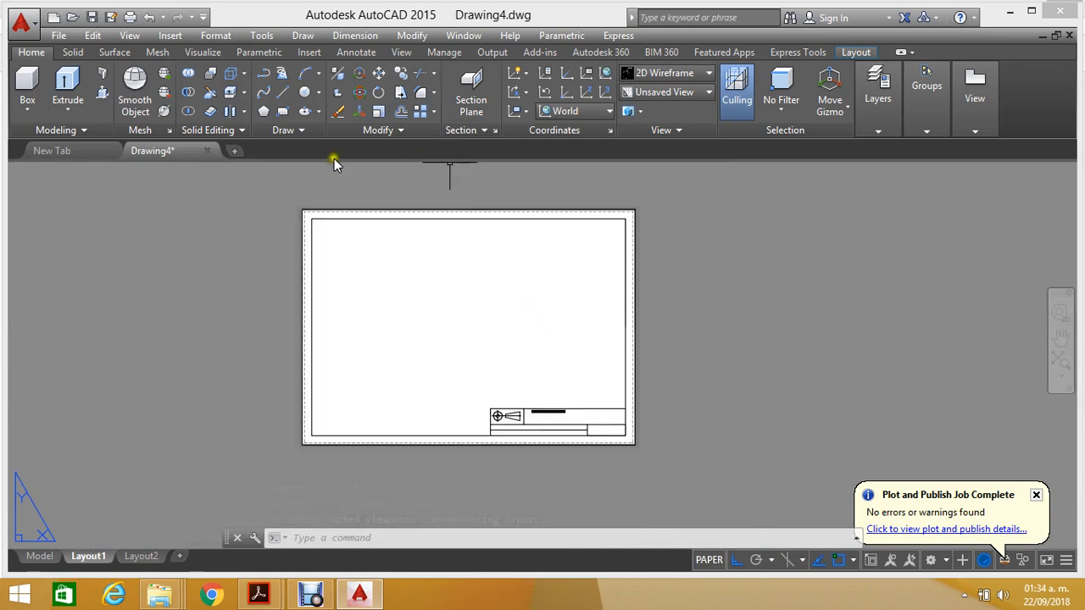
click(232, 189)
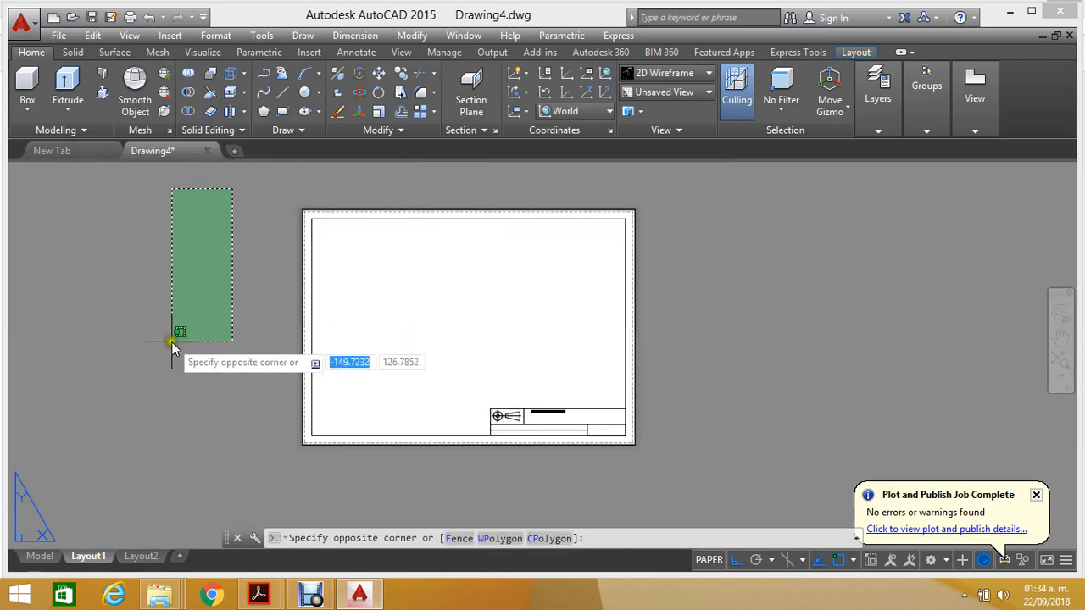
click(170, 348)
key(Escape)
Step: Delete the default viewport from Layout2
click(144, 556)
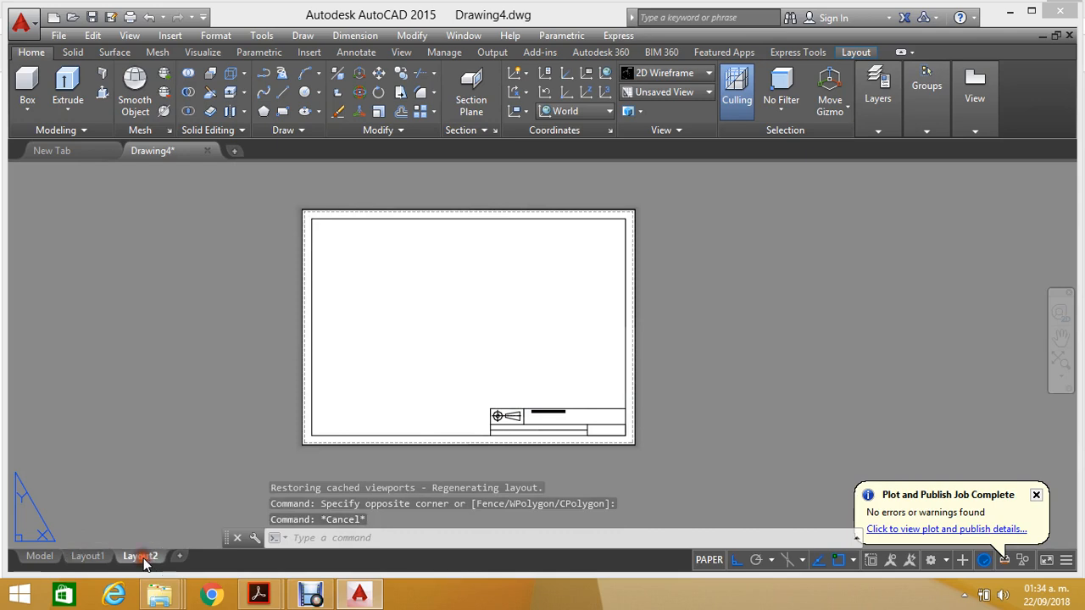
click(279, 179)
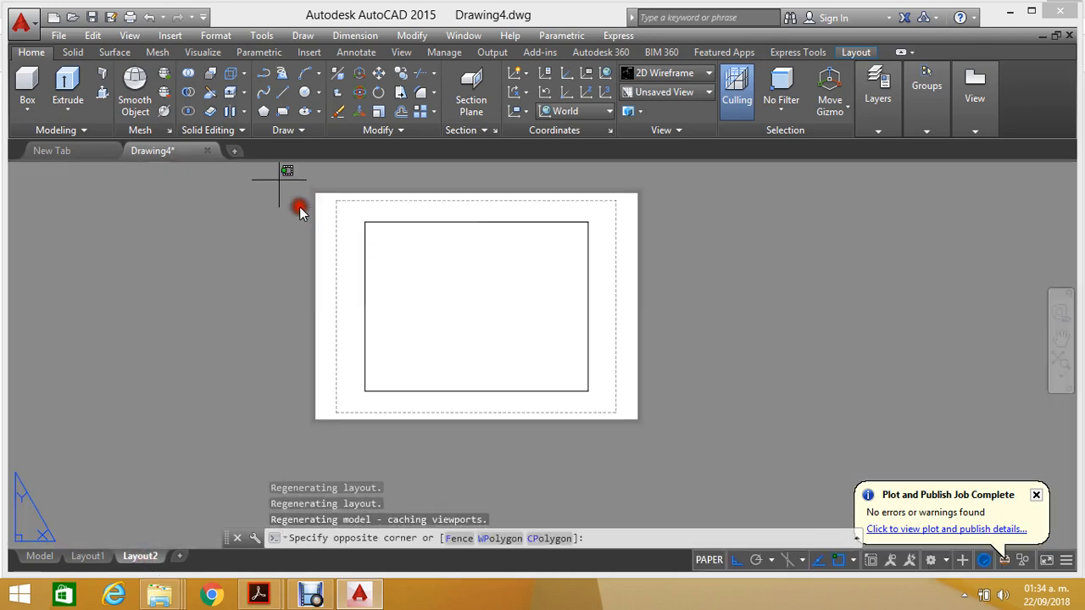
click(692, 451)
key(Delete)
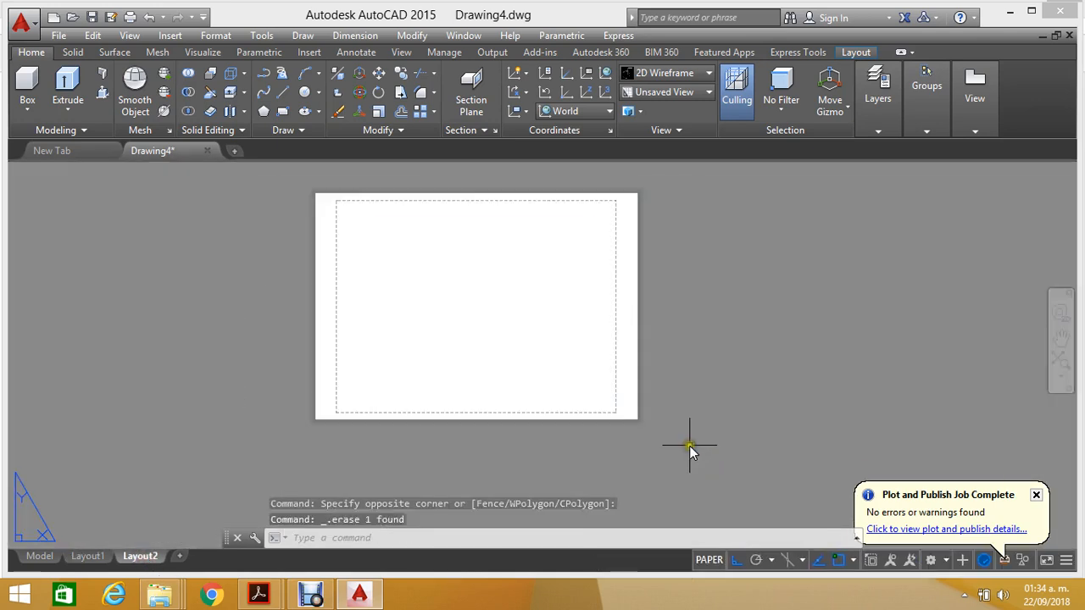
Step: Set Layout2 to plot with Adobe PDF on A3 paper, apply this to the layout, and cancel saving the PDF file
click(130, 17)
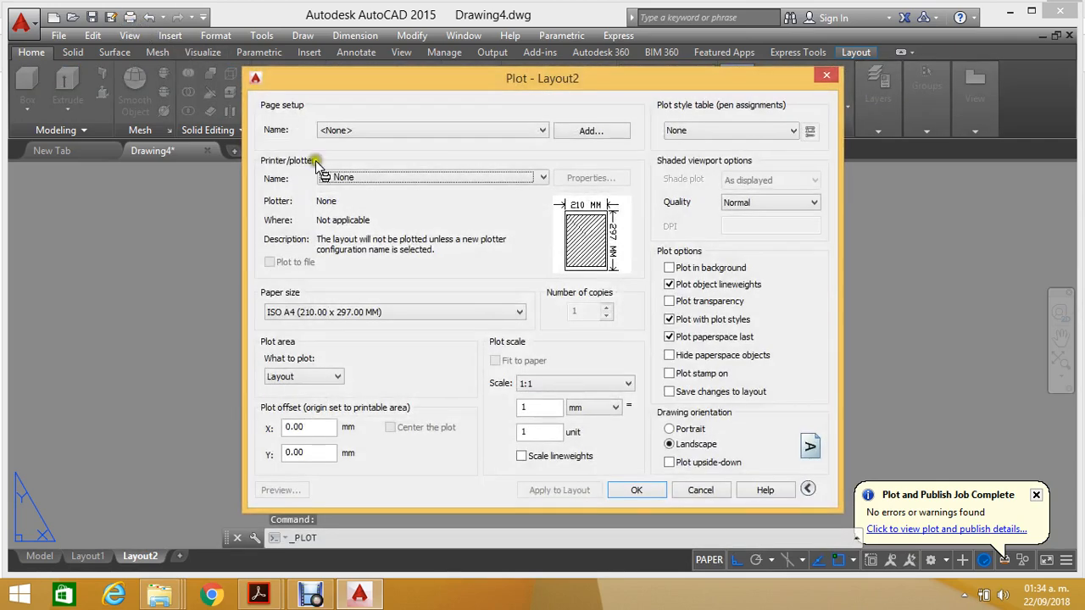
click(541, 178)
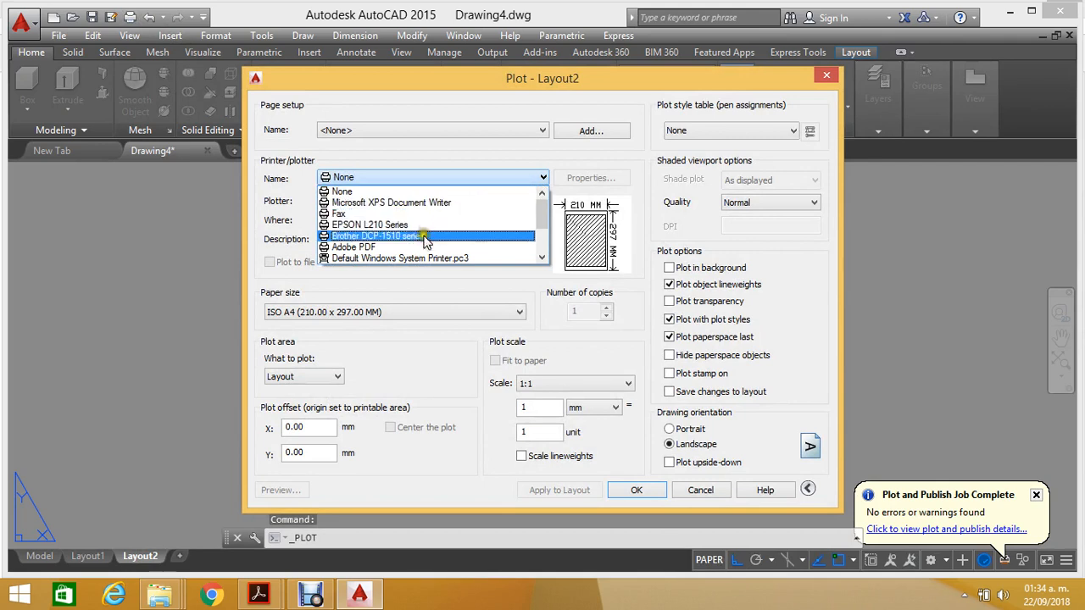
click(412, 248)
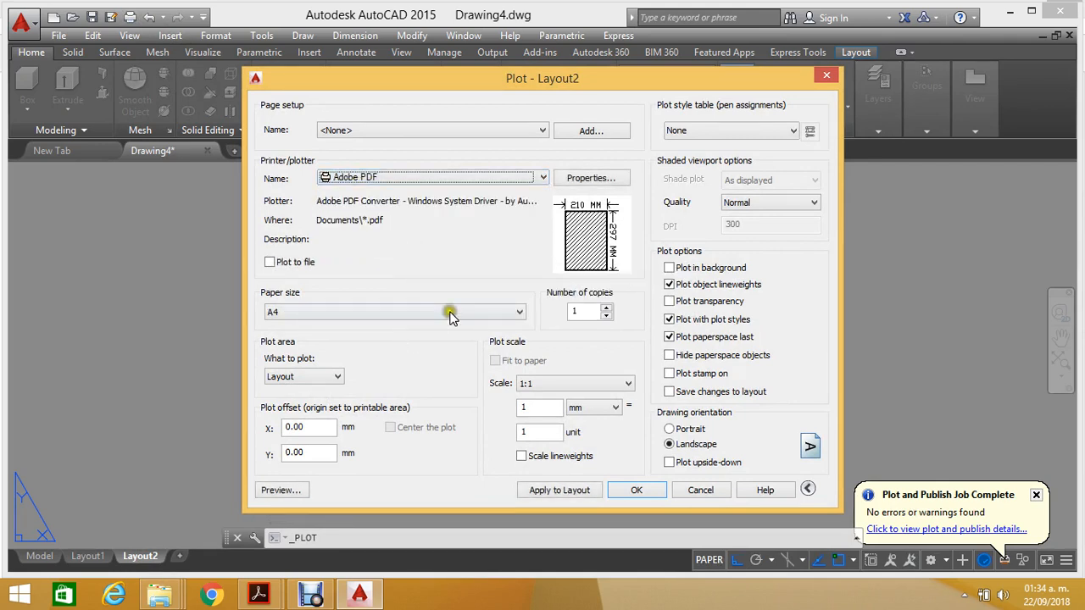
click(515, 313)
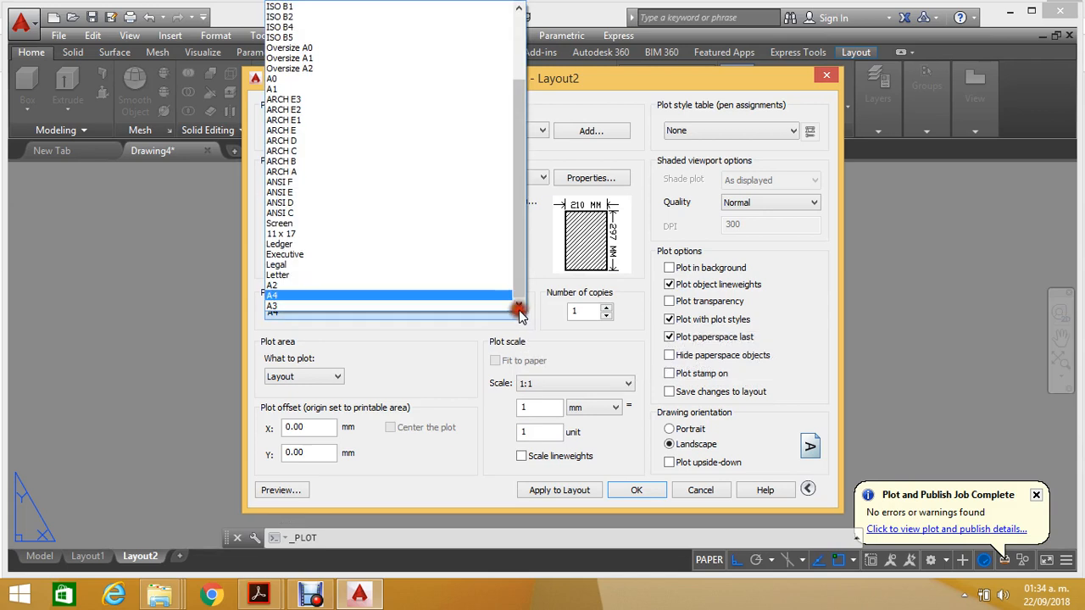
click(401, 305)
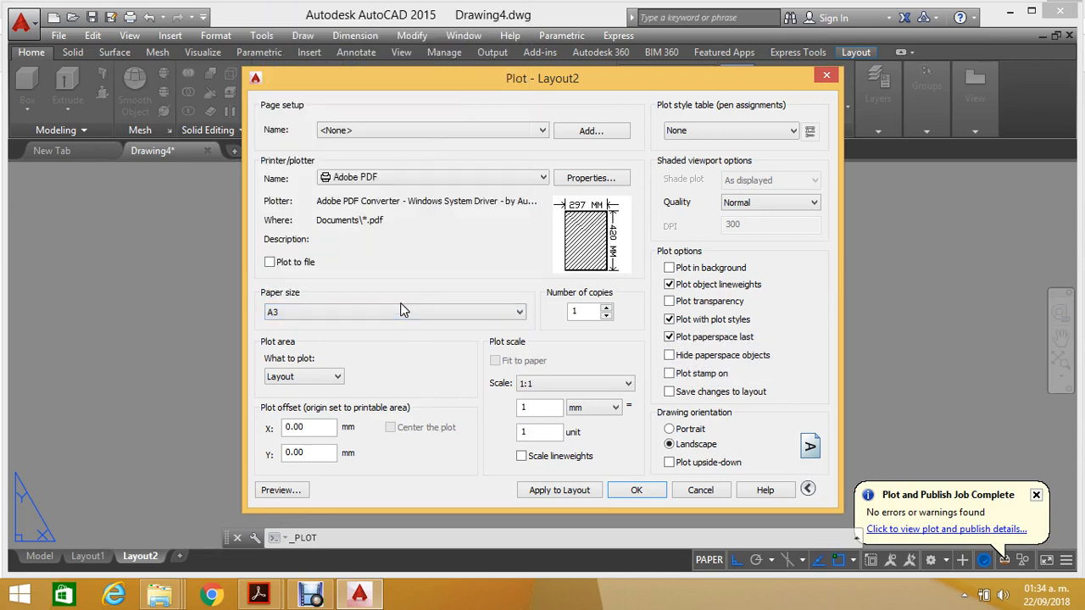
click(549, 491)
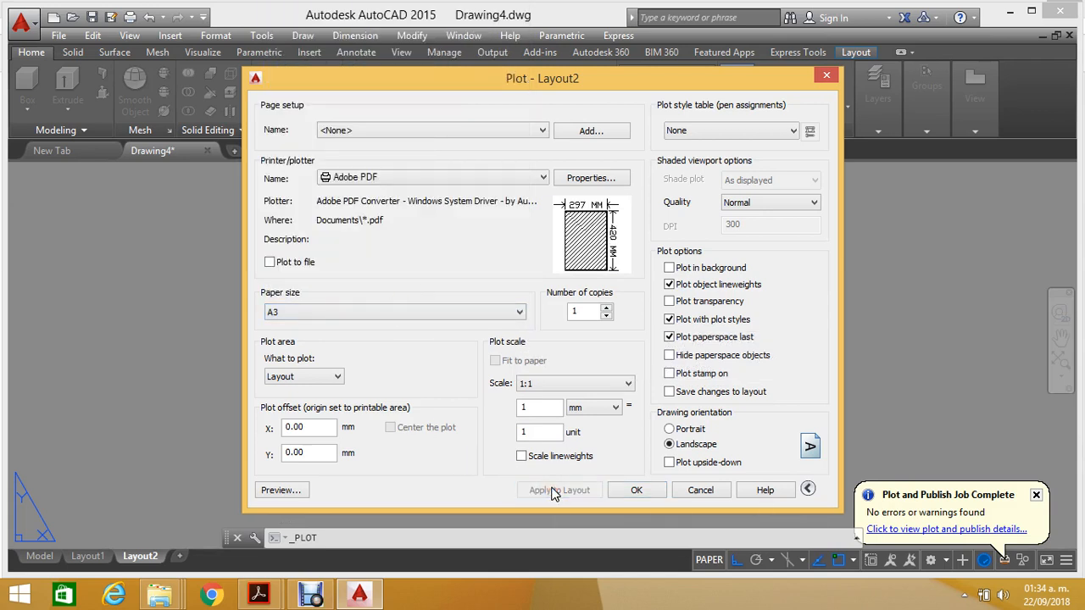
click(634, 491)
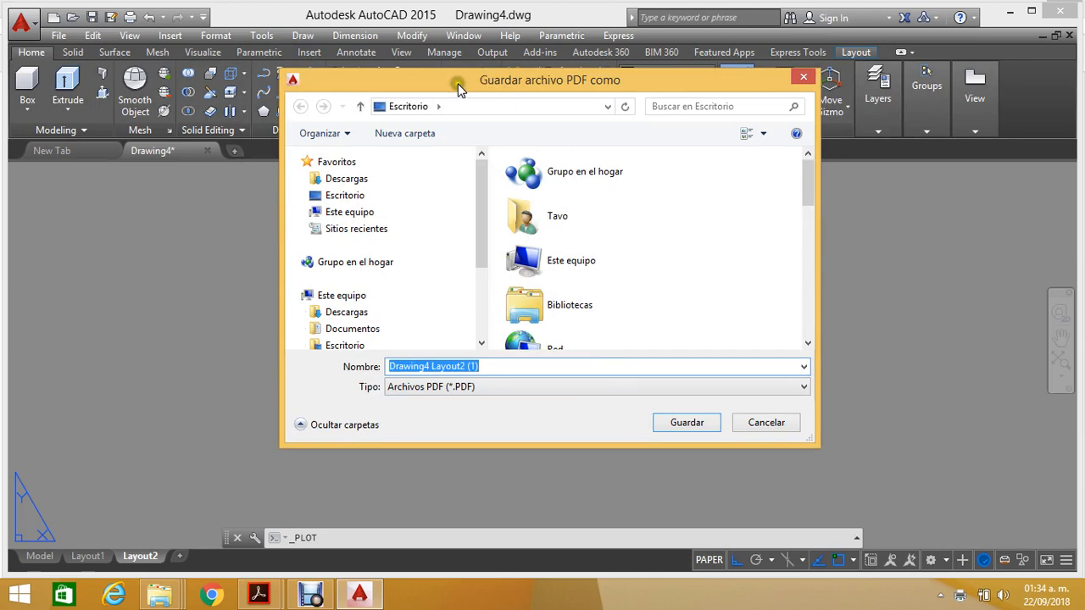
drag(457, 89, 575, 94)
click(890, 432)
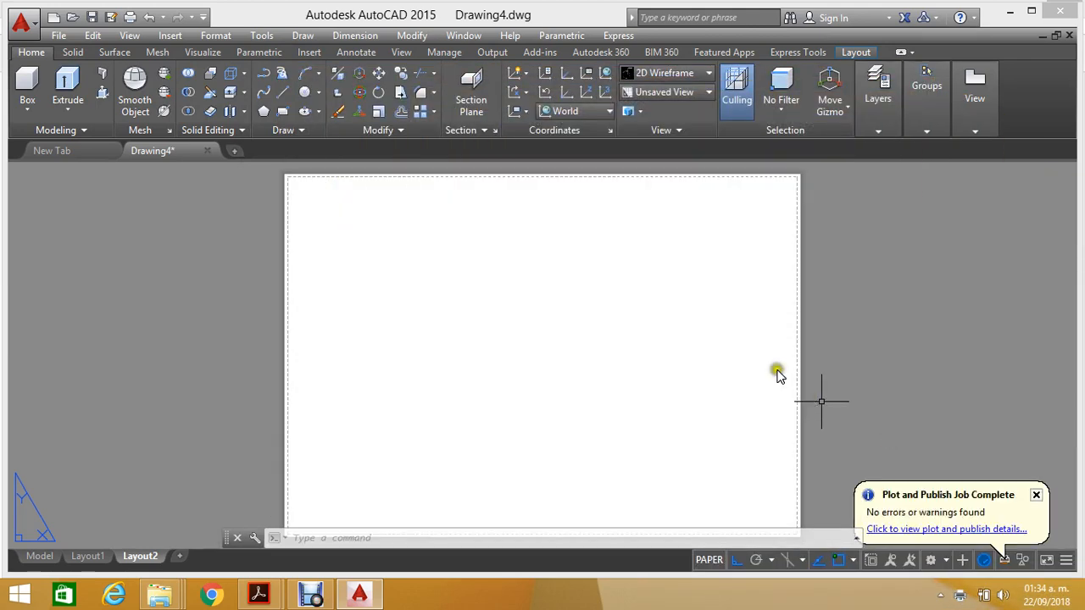
Step: Copy the complete sheet frame and title block from Layout1
scroll(465, 246, down, 2)
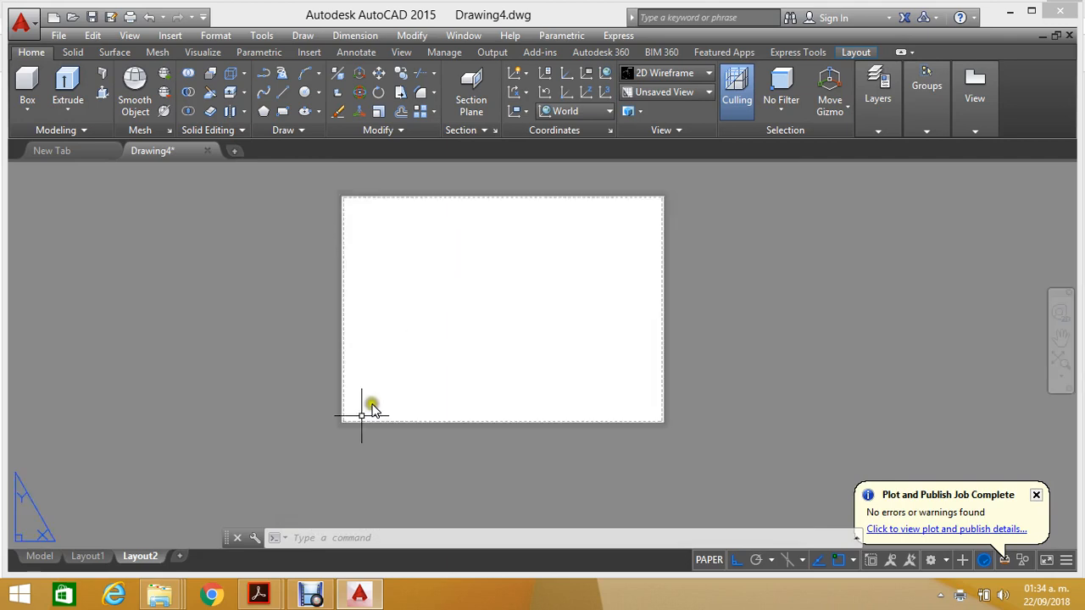
click(96, 560)
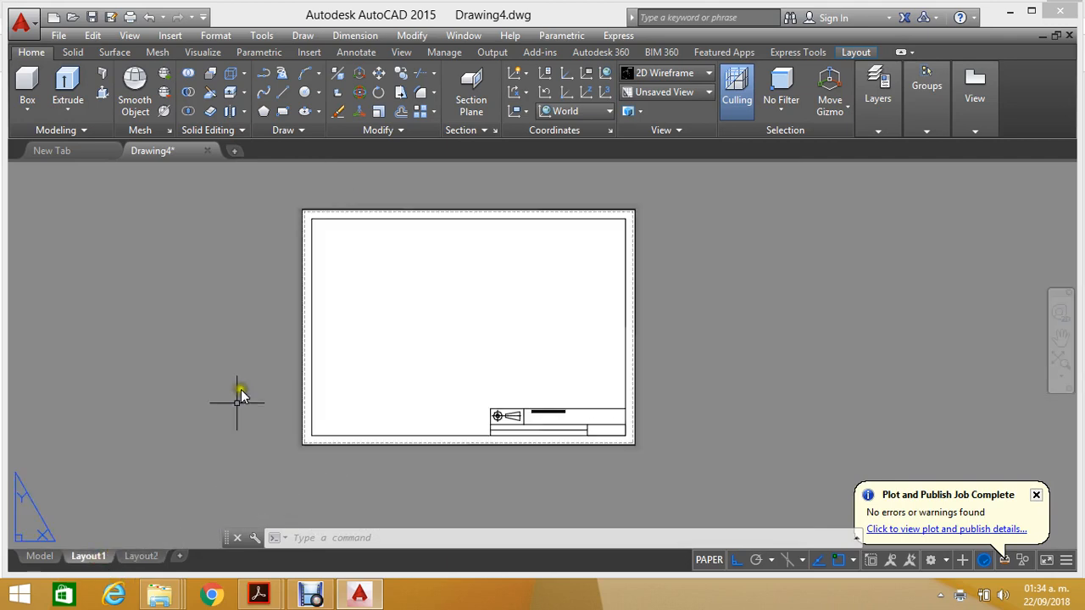
click(250, 185)
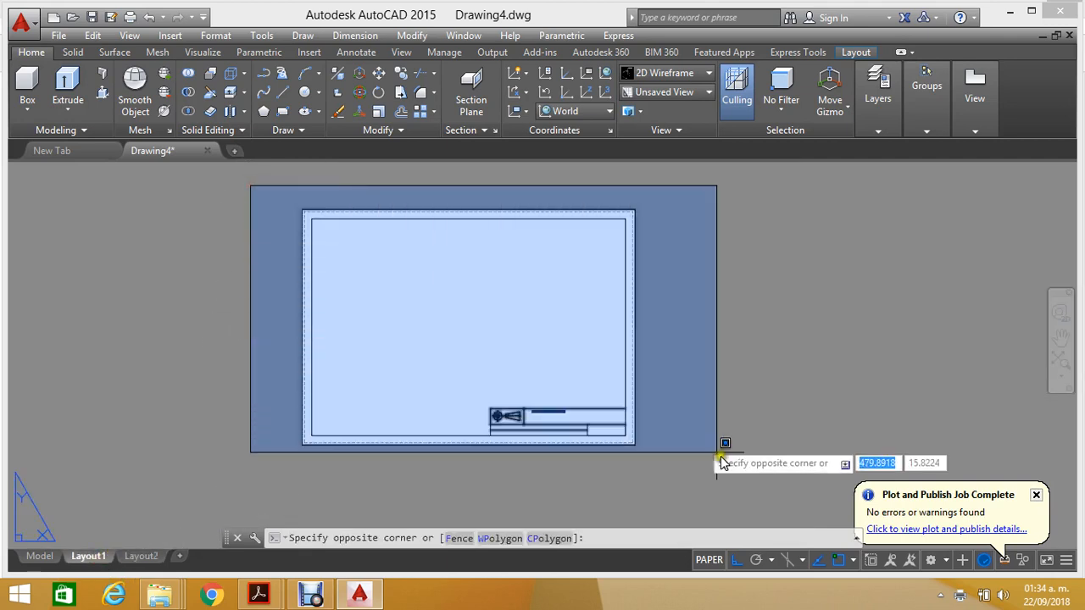
click(744, 481)
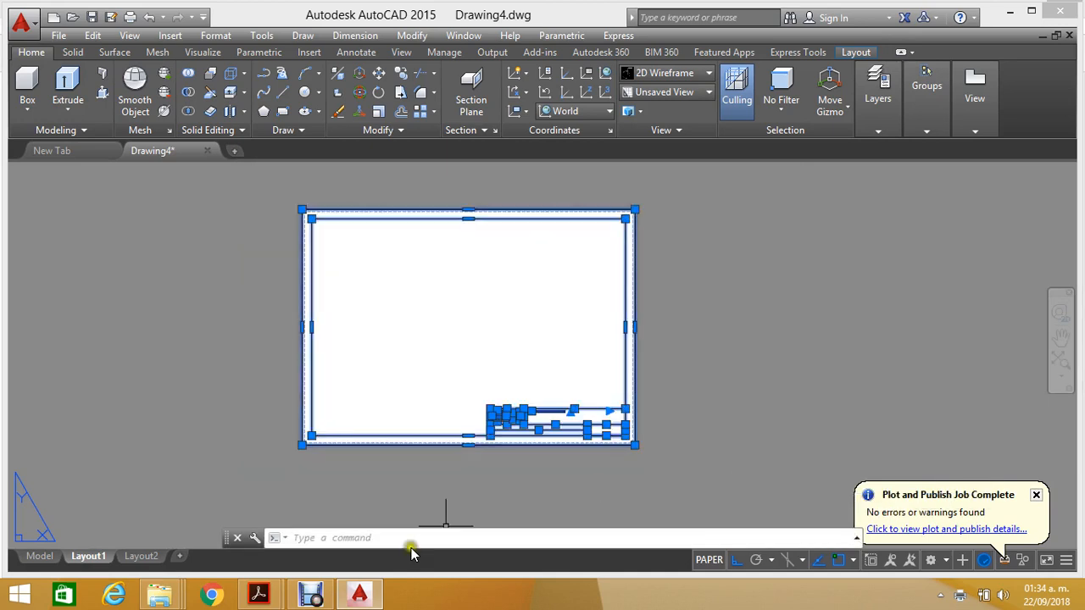
Step: Paste the copied frame and title block into Layout2, placed at the lower-left corner of the sheet
click(137, 556)
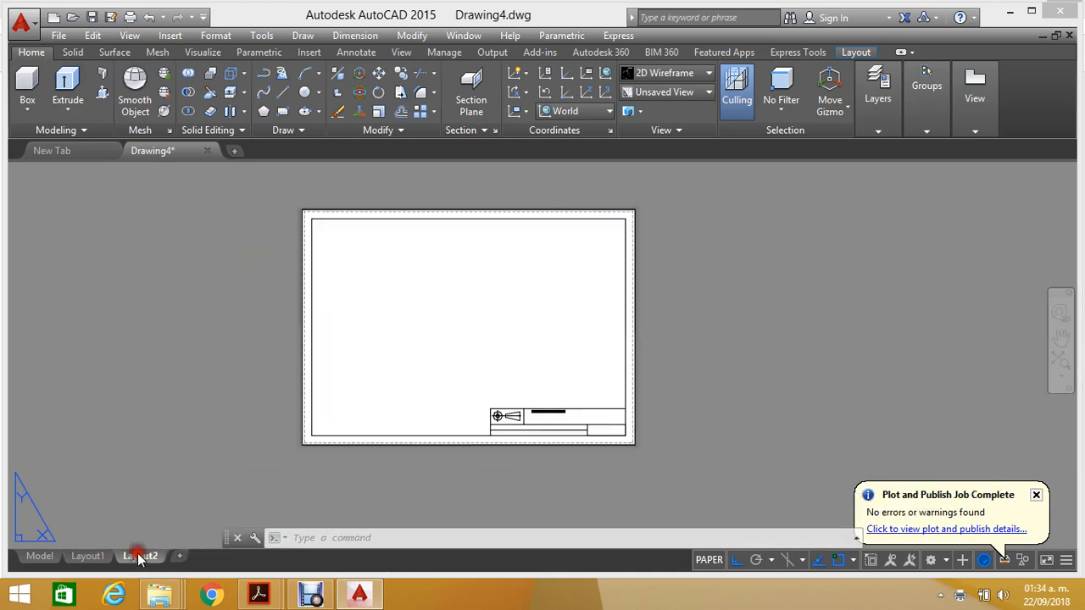
key(ctrl+v)
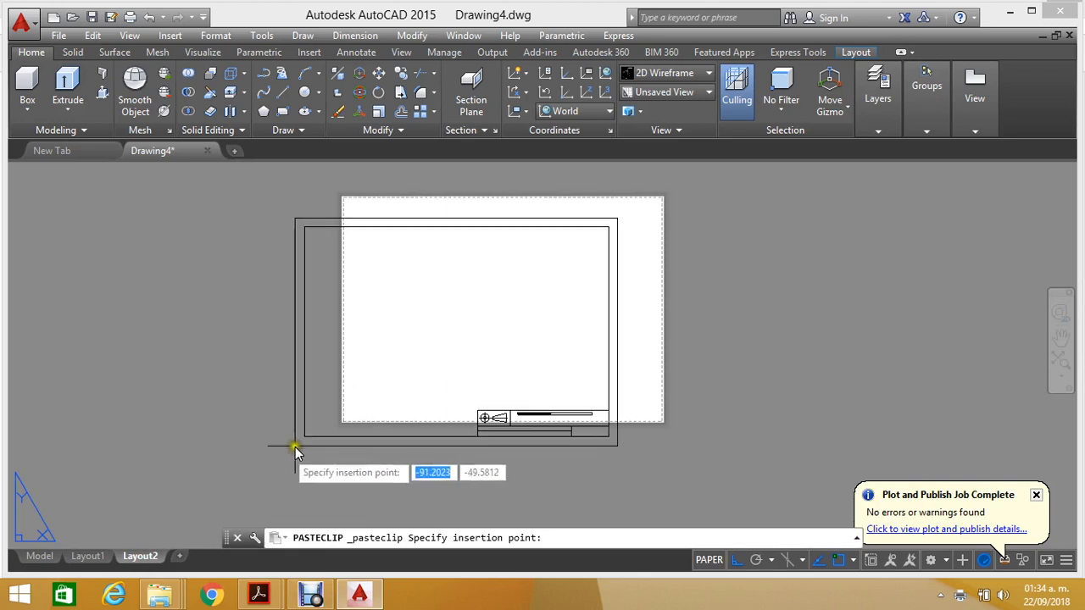
scroll(347, 430, up, 6)
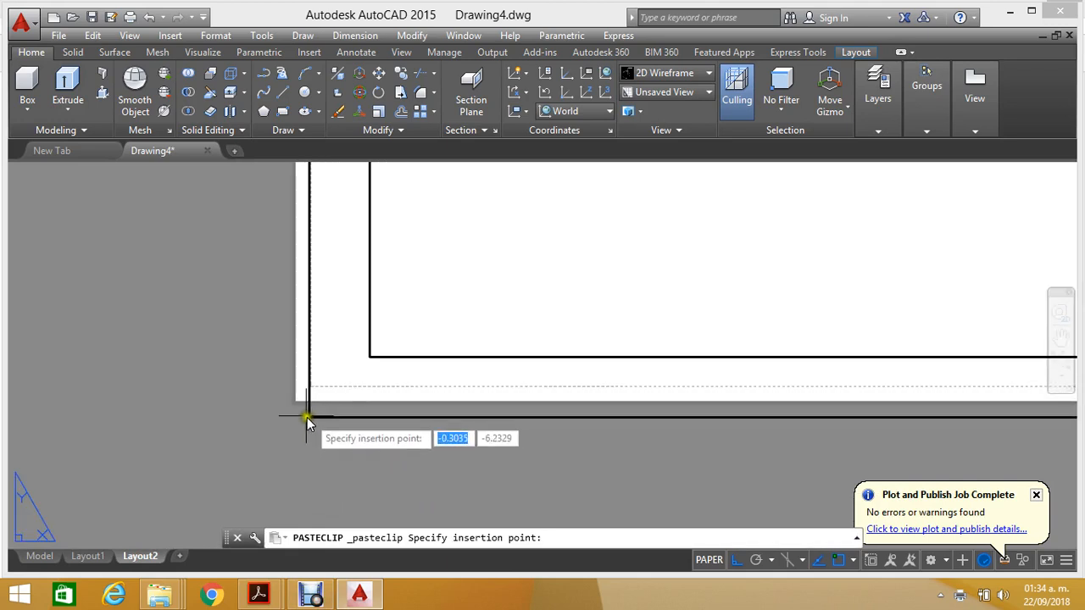
click(297, 397)
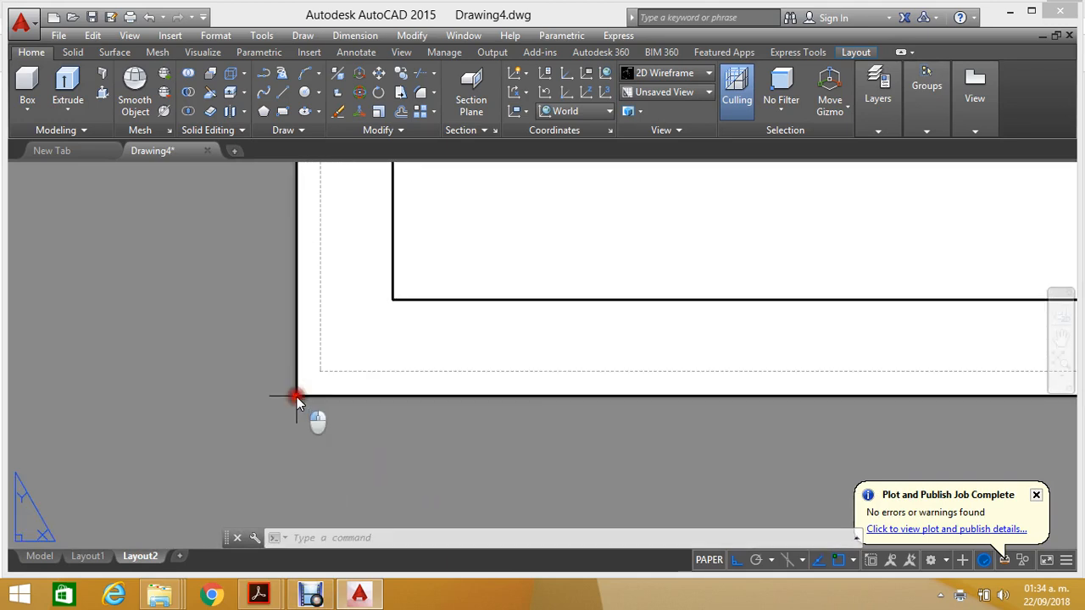
scroll(297, 397, down, 4)
scroll(298, 396, down, 4)
scroll(448, 323, up, 4)
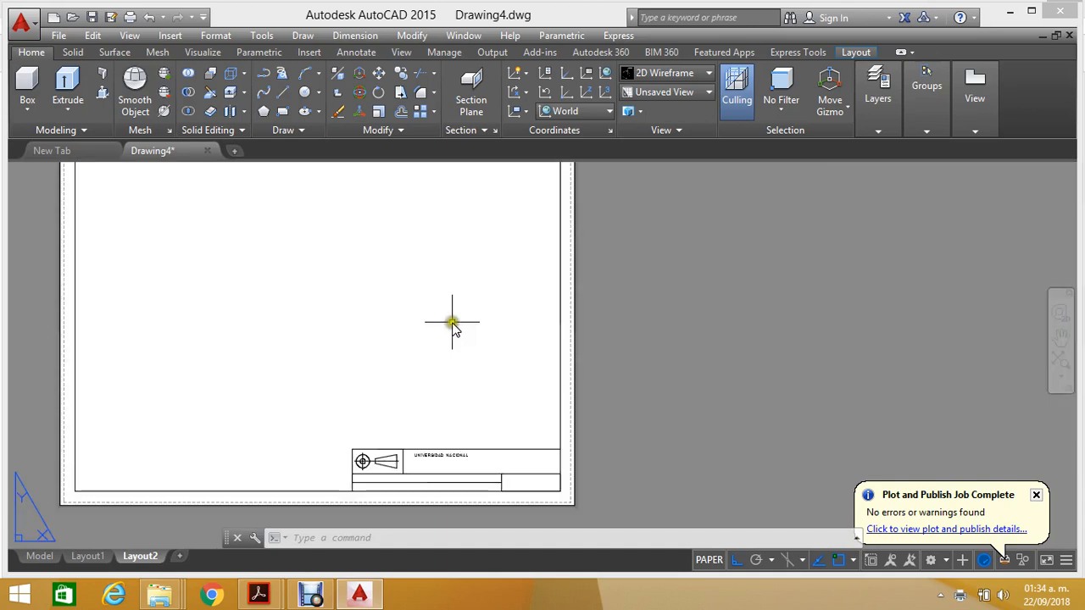
scroll(641, 337, down, 2)
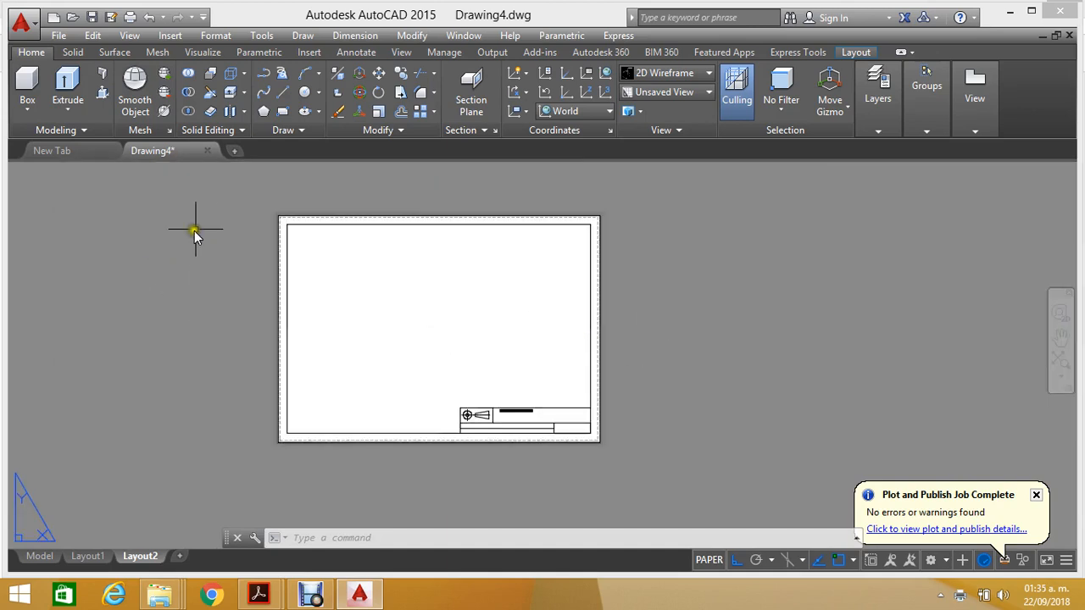
Step: Compare the sheet formats in Layout1 and Layout2 and return to model space
click(88, 556)
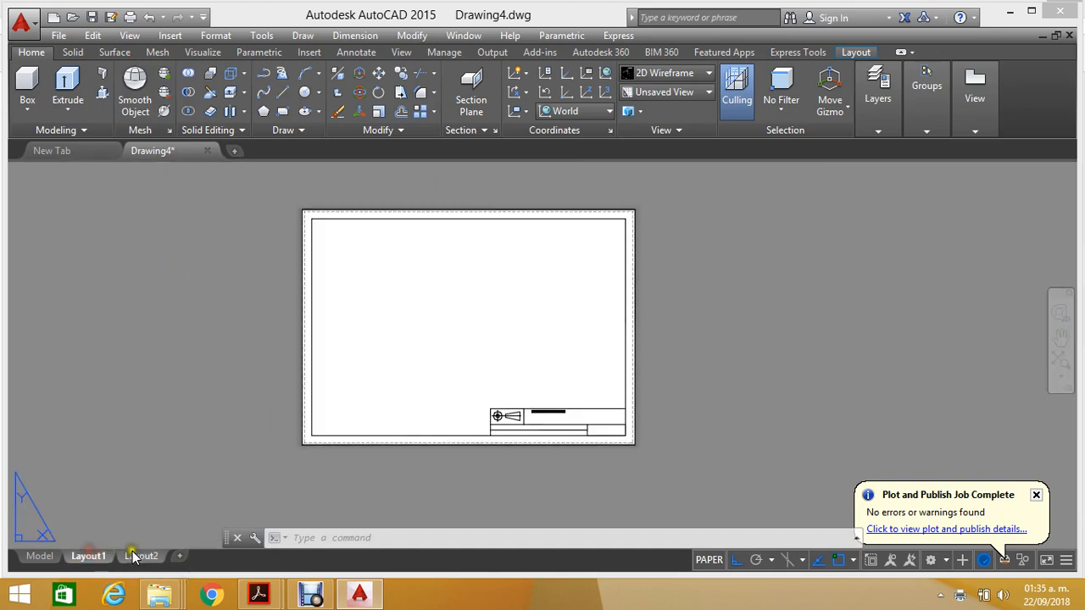
click(134, 556)
click(88, 556)
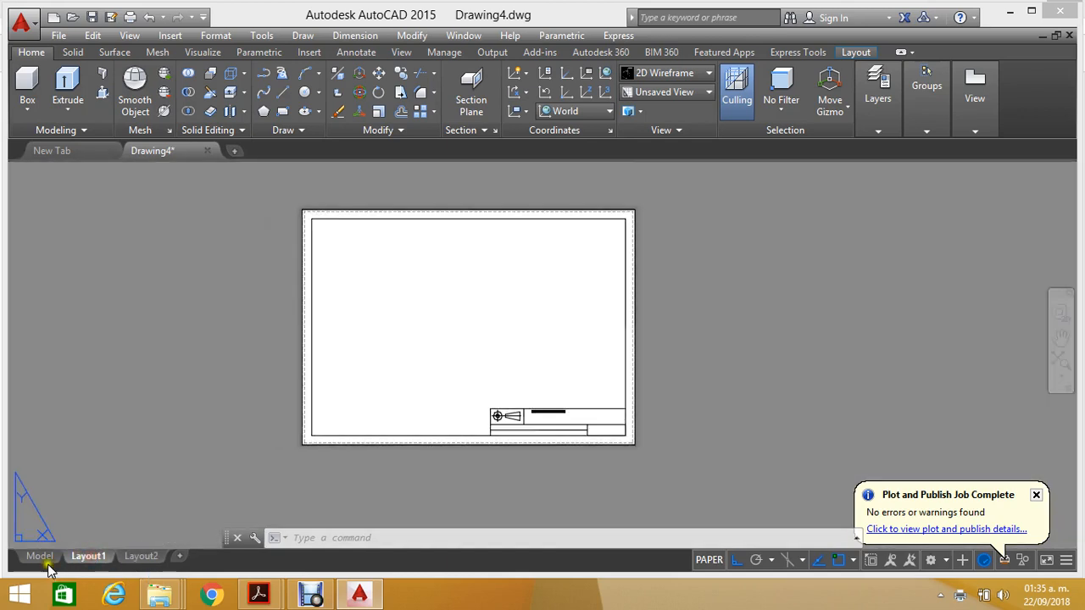
click(41, 557)
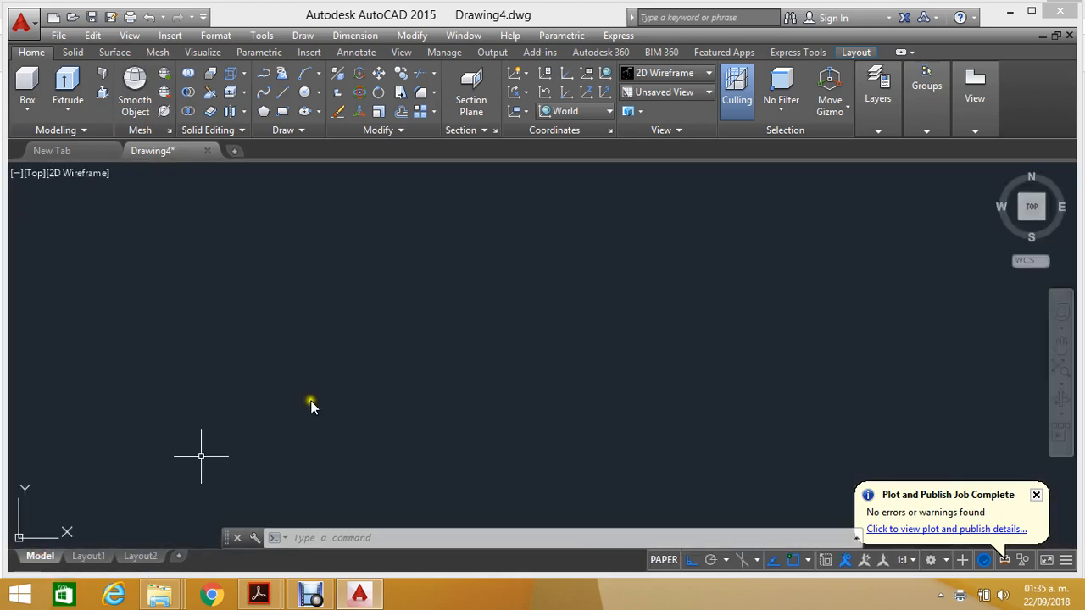
scroll(376, 291, down, 2)
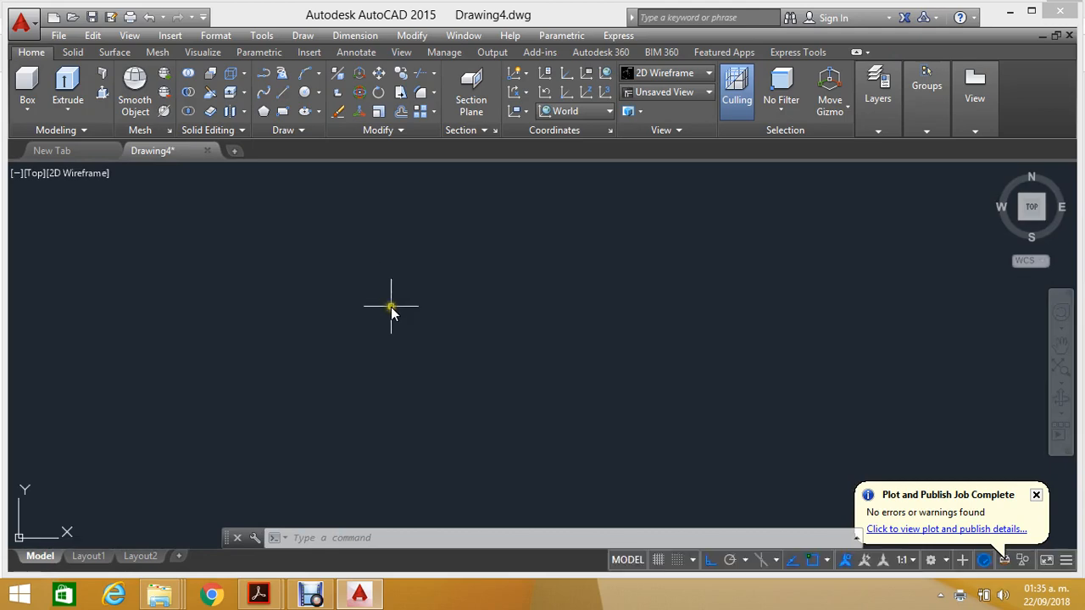
Step: Switch to the Ej. Sostén Angular.pdf drawing in Acrobat and enlarge it to 100% to examine the part's dimensions
mouse_move(262, 592)
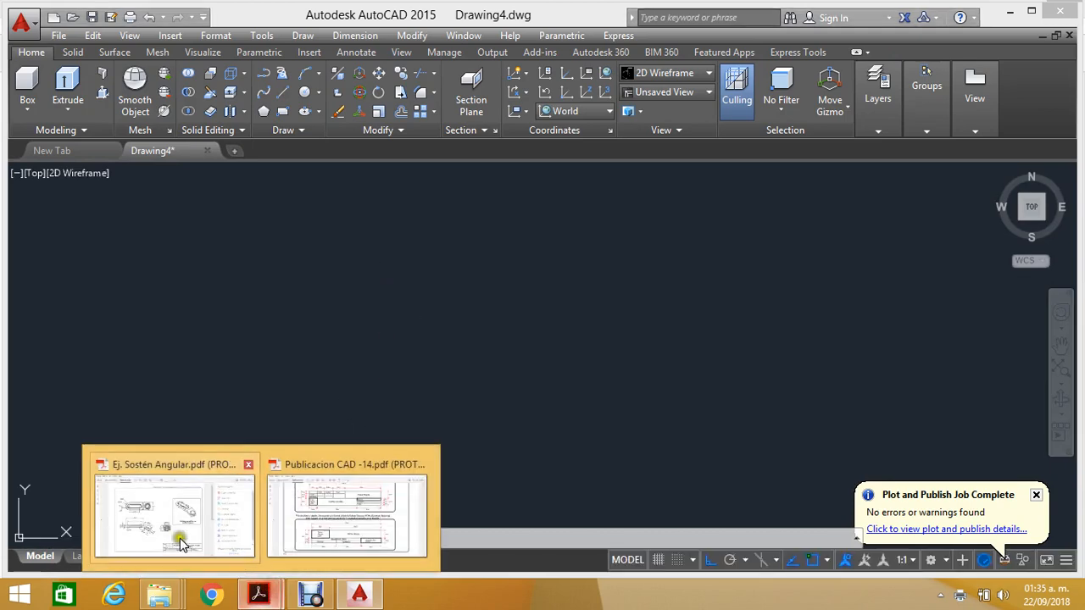
click(182, 543)
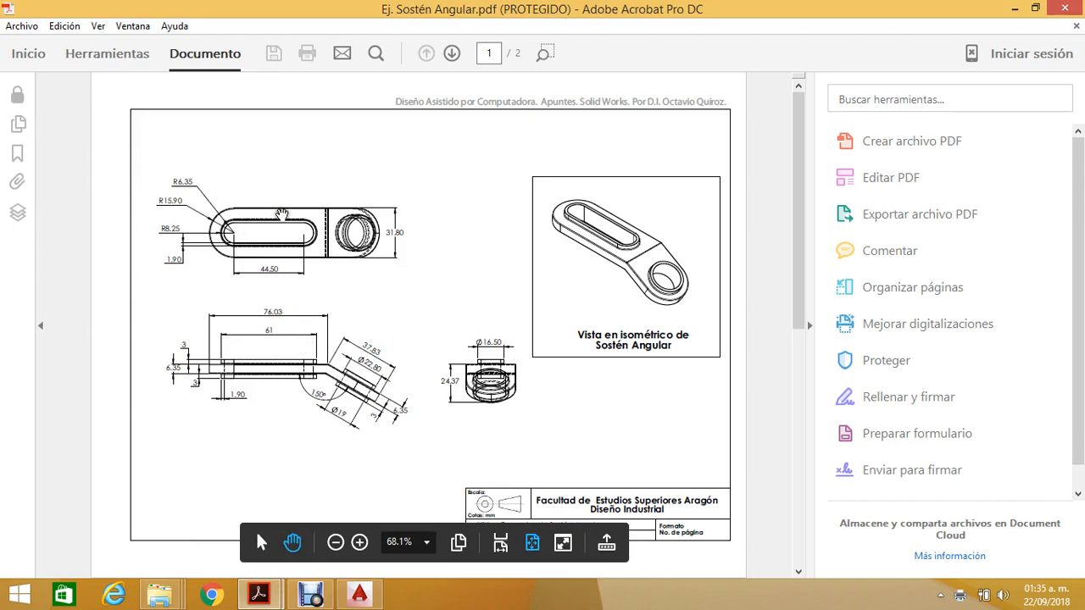
click(357, 543)
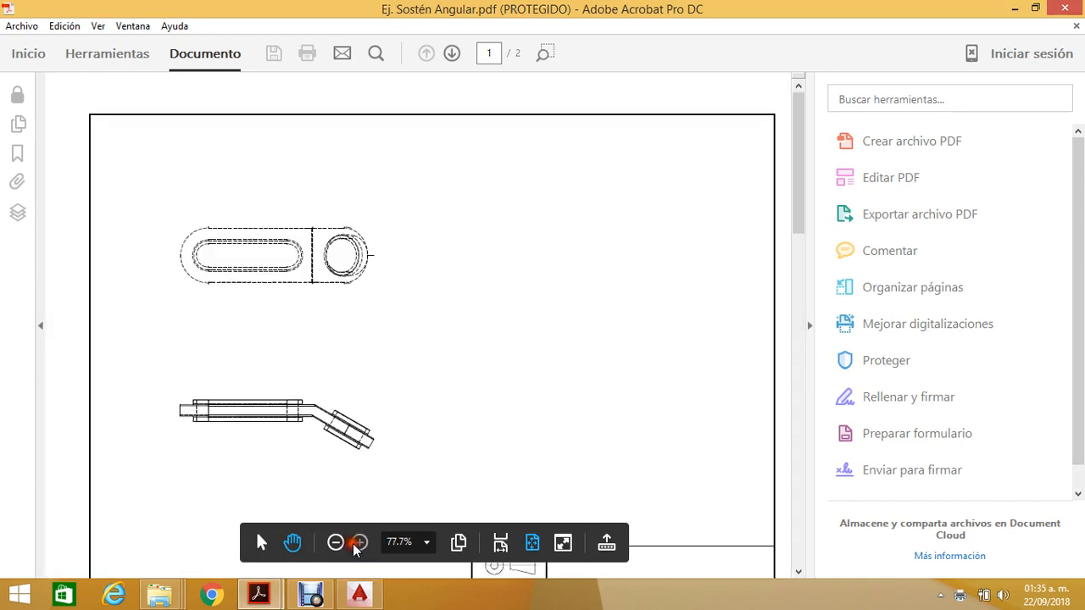
click(357, 542)
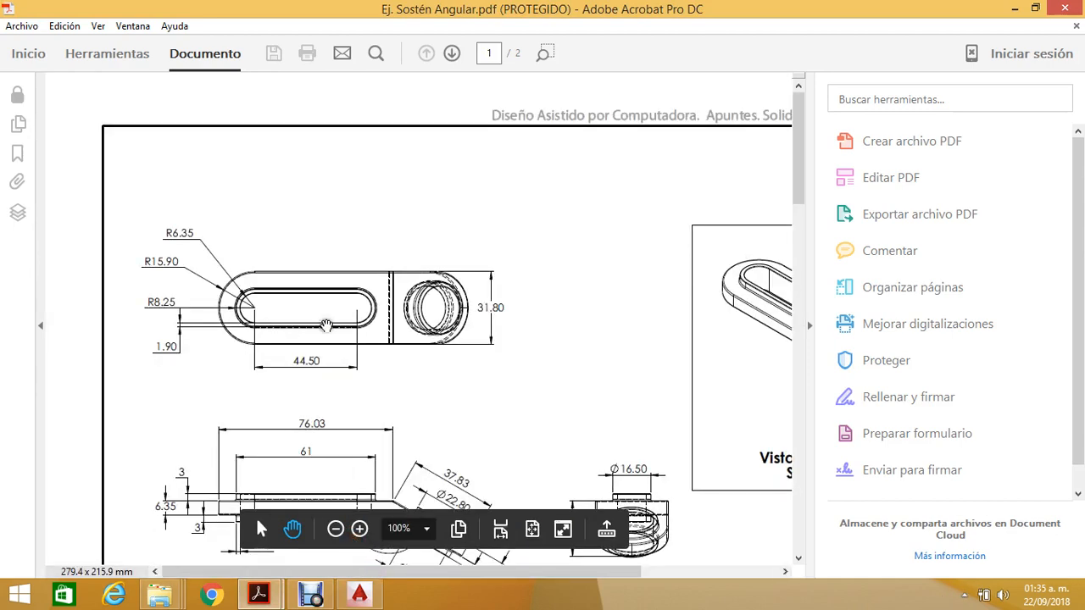
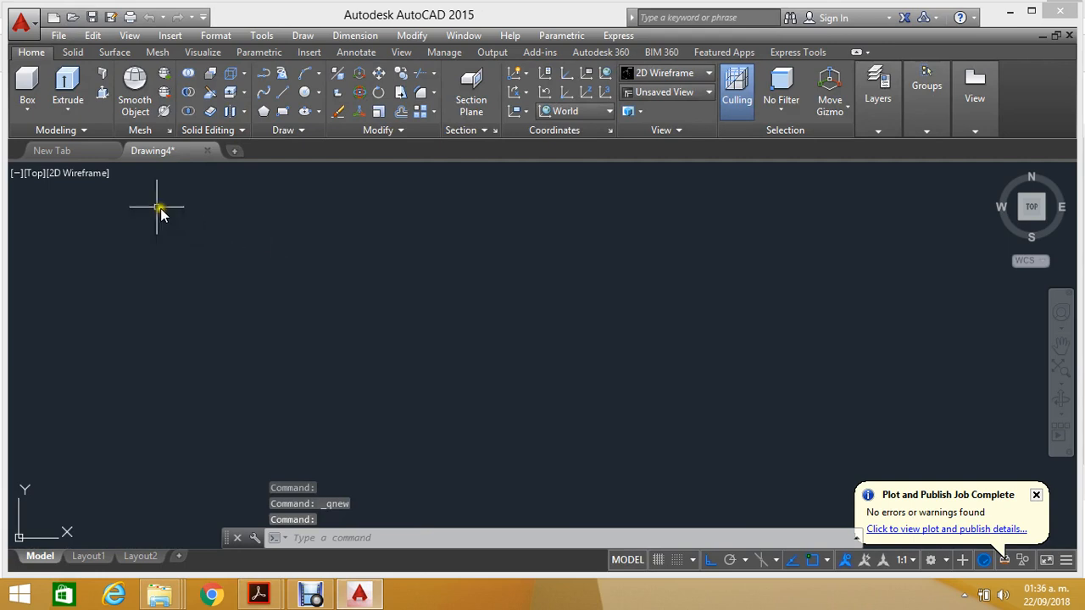
Step: Set the model space view to SW Isometric
click(34, 100)
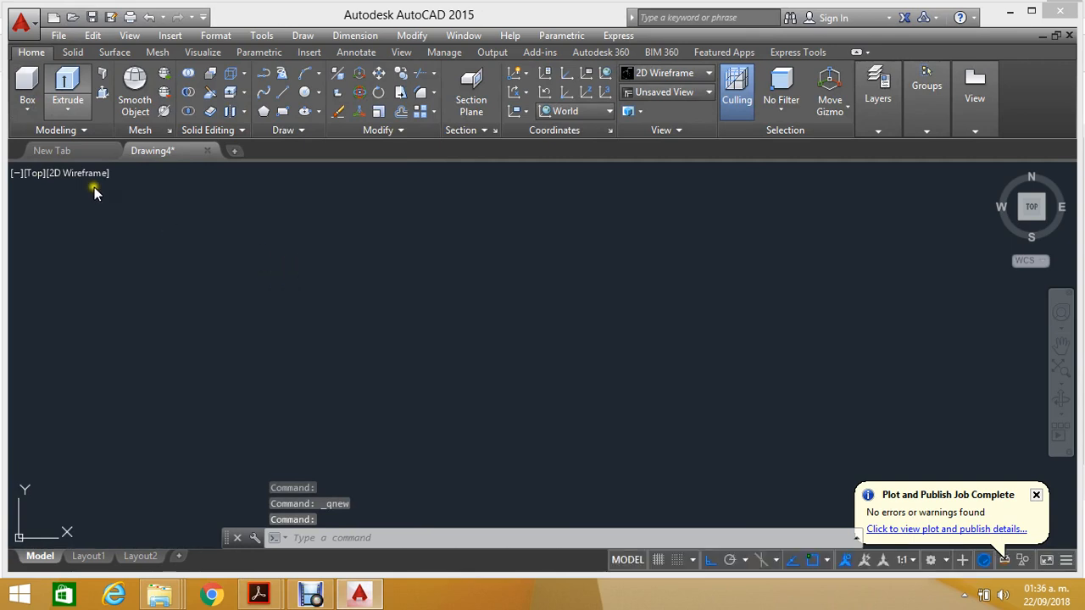
click(37, 88)
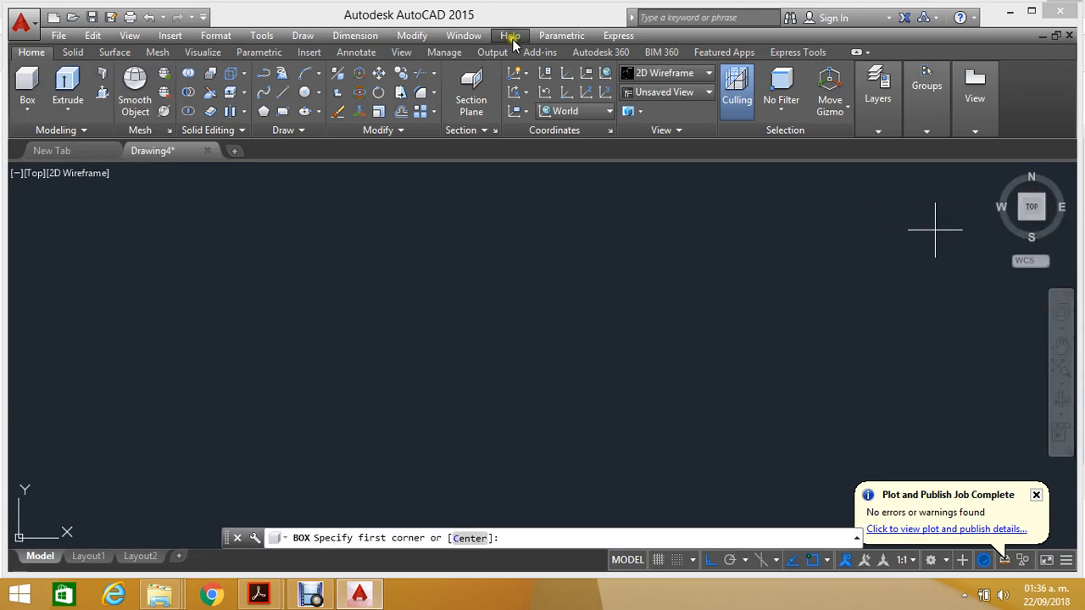
click(479, 35)
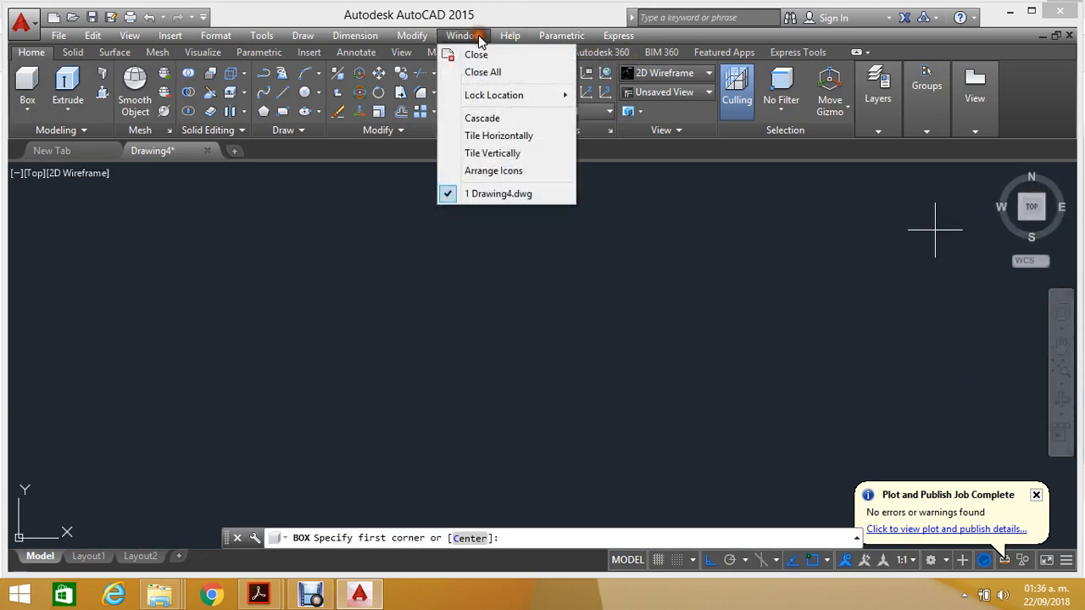
click(409, 56)
click(409, 56)
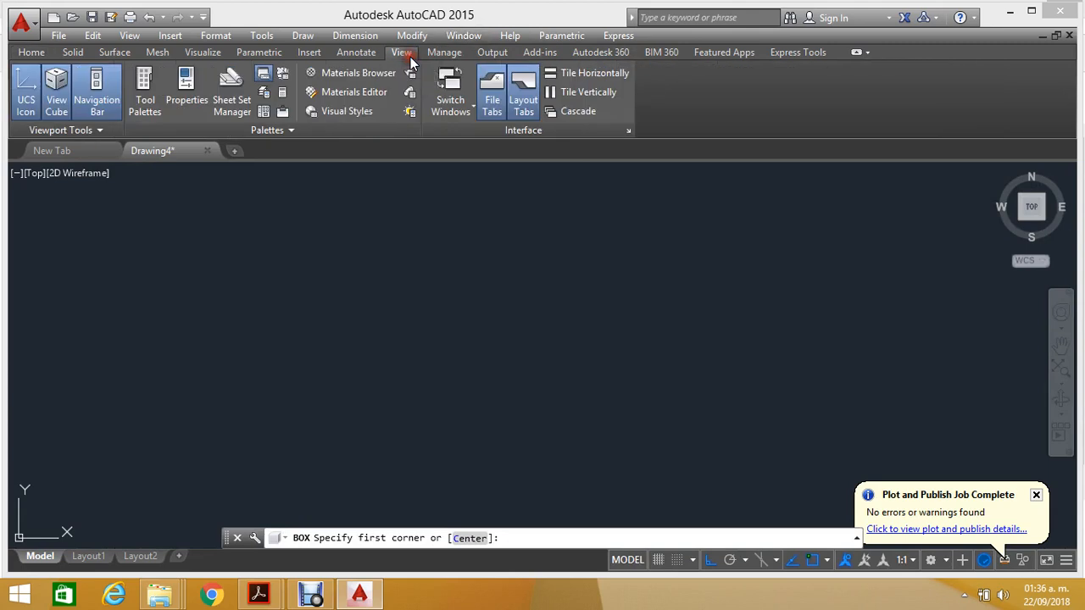
click(205, 52)
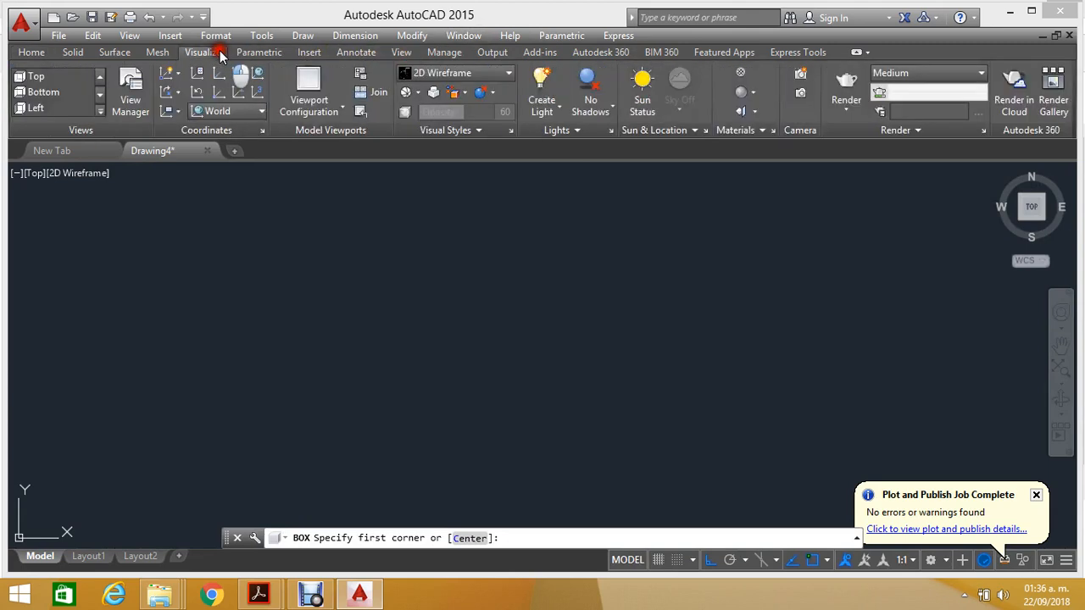
click(99, 112)
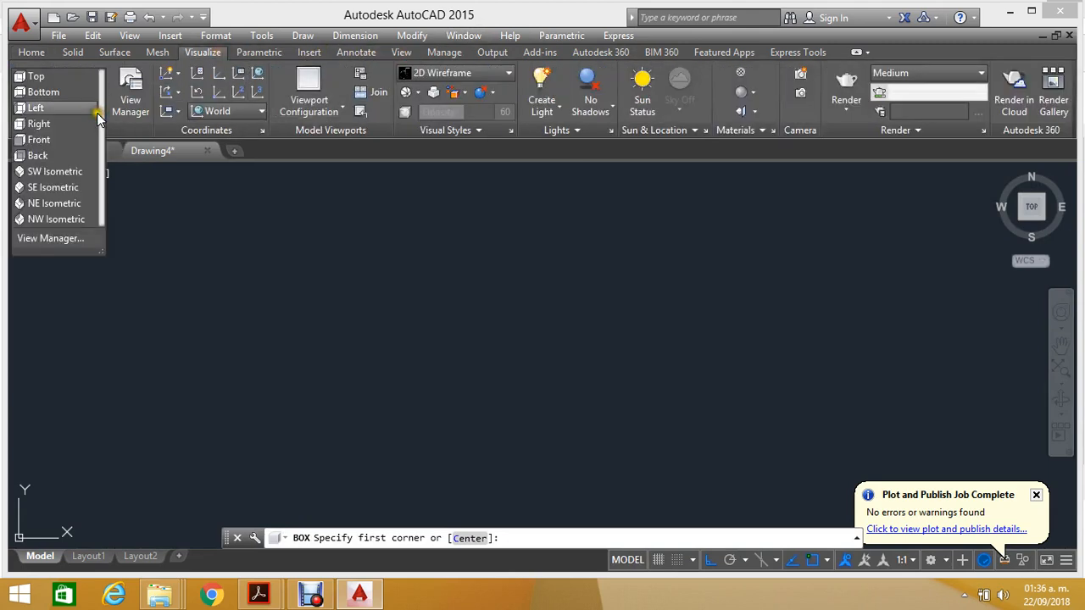
click(67, 175)
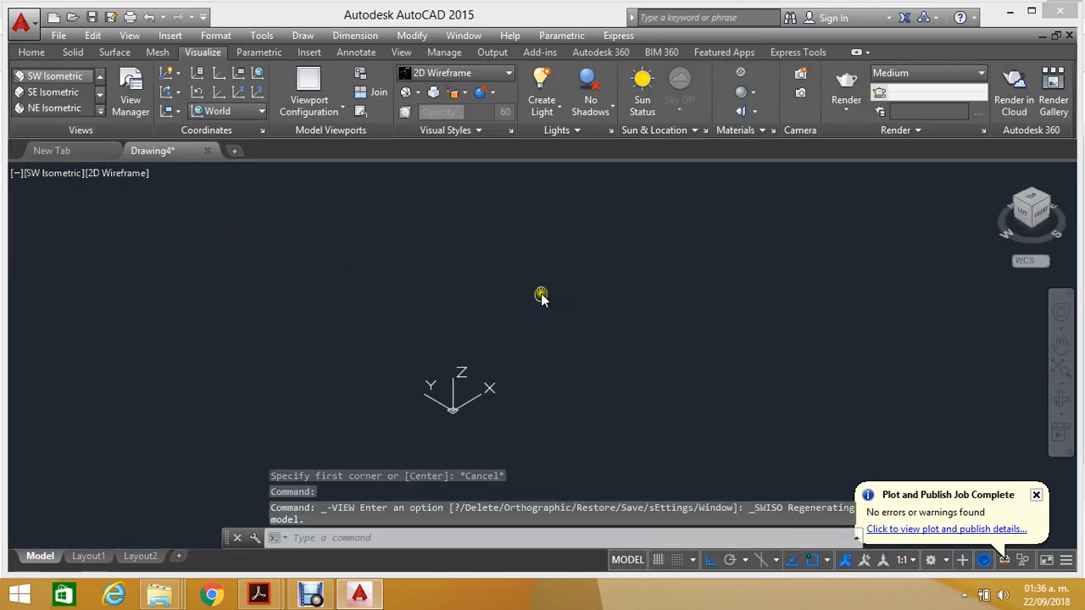
Step: Model a flat, elongated solid box of freehand size near the origin, with its long side along the X axis
click(35, 56)
click(28, 85)
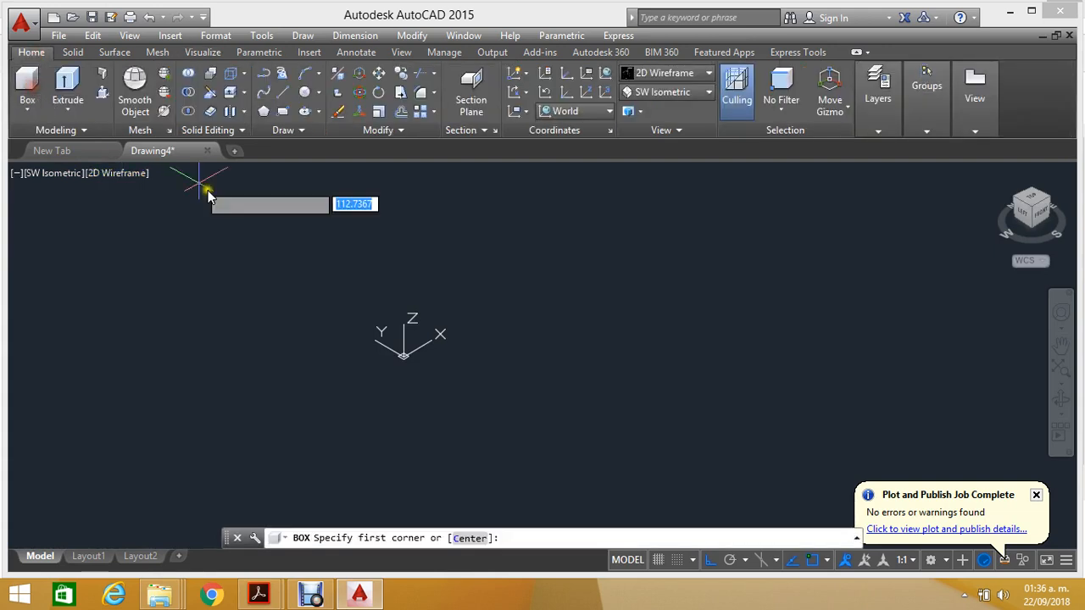
click(449, 361)
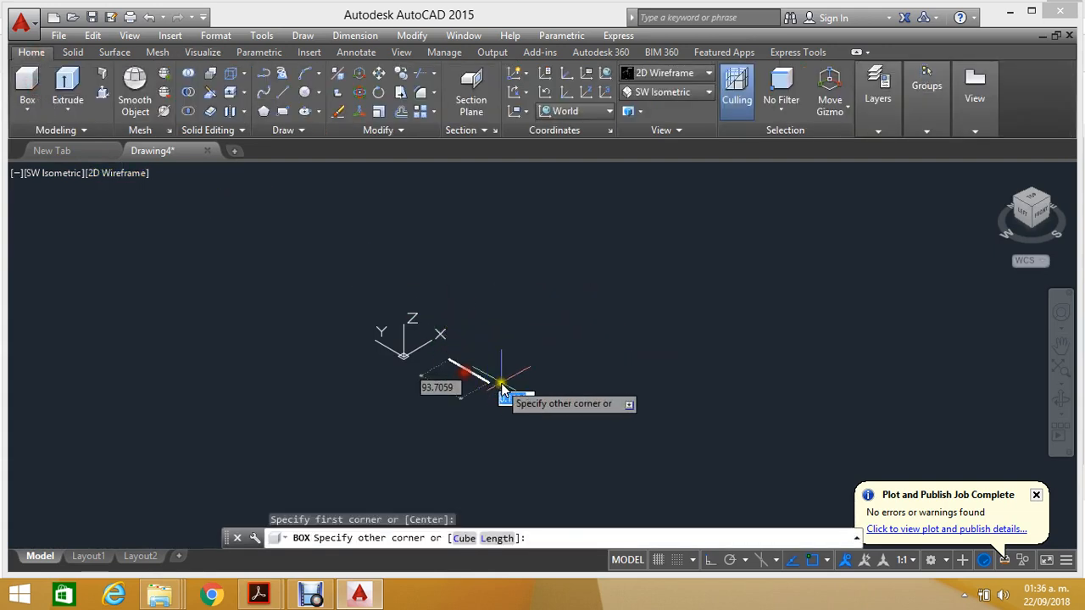
click(636, 303)
click(651, 300)
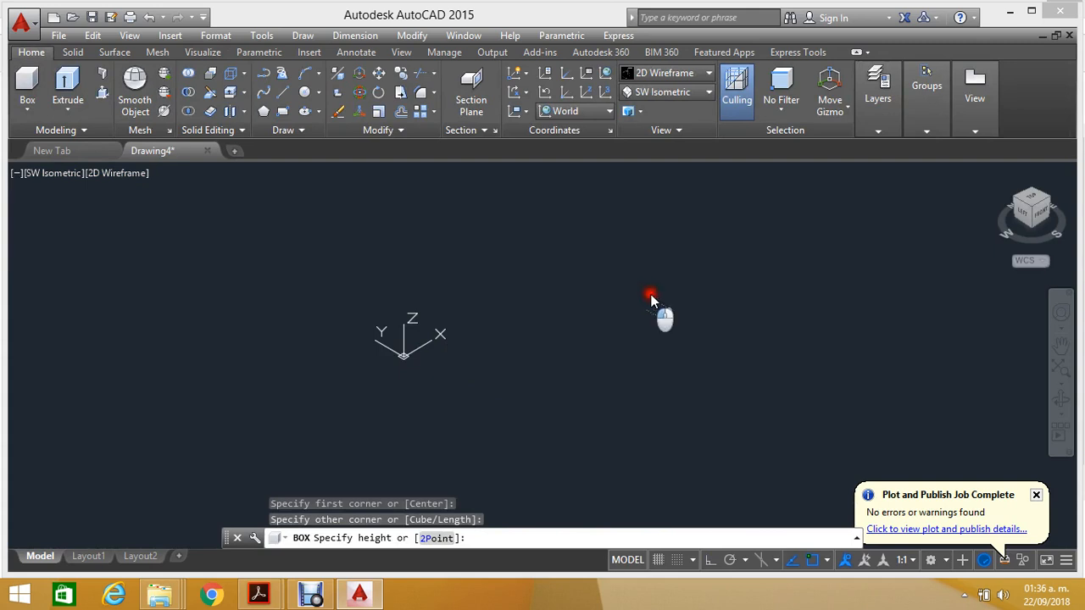
Step: Copy the box once along the Y axis so the copy lies parallel beside the original
click(379, 73)
middle_drag(564, 213, 382, 242)
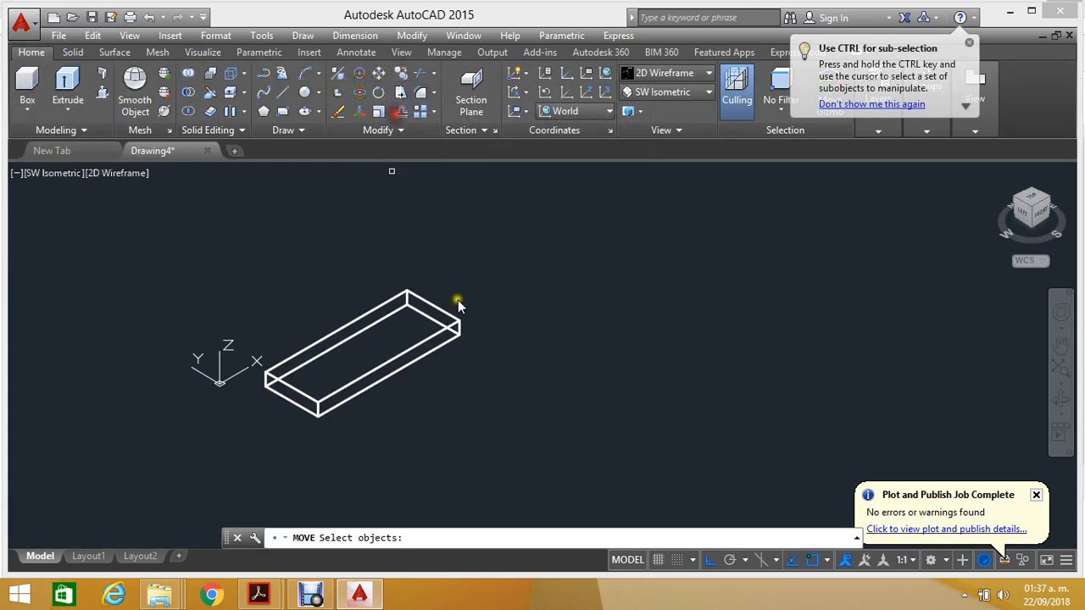
click(482, 309)
click(405, 388)
key(Return)
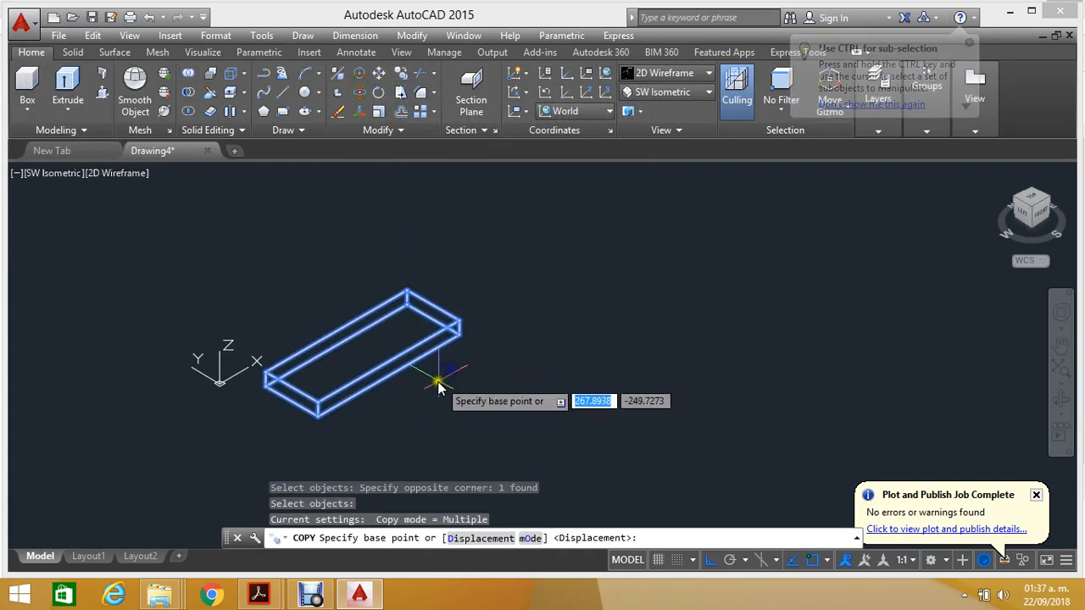
click(439, 381)
click(607, 383)
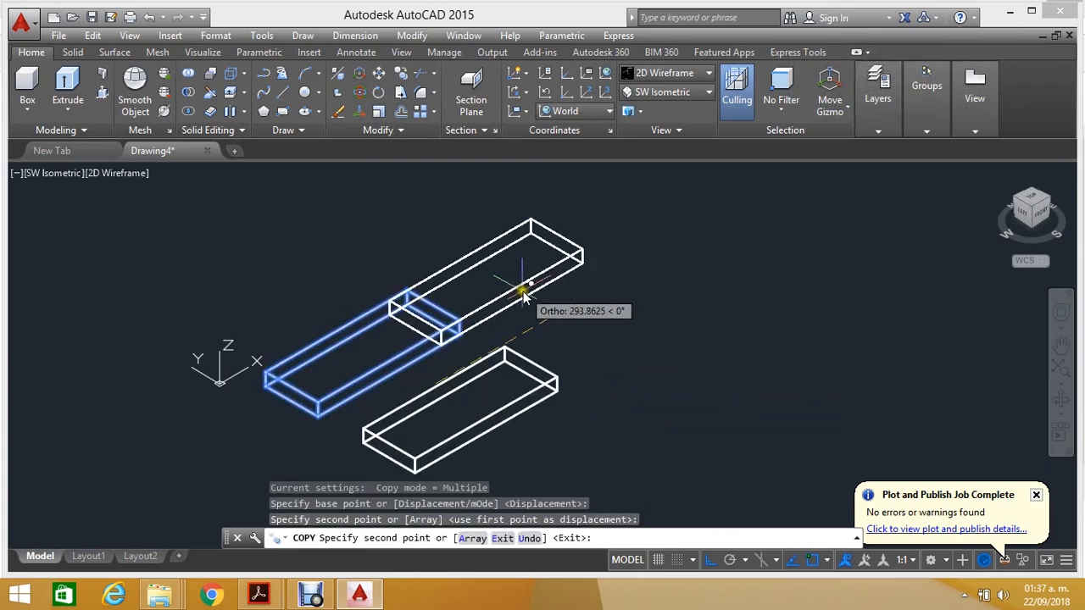
key(Escape)
Step: Set the coordinate system to the Front UCS
middle_drag(482, 297, 418, 206)
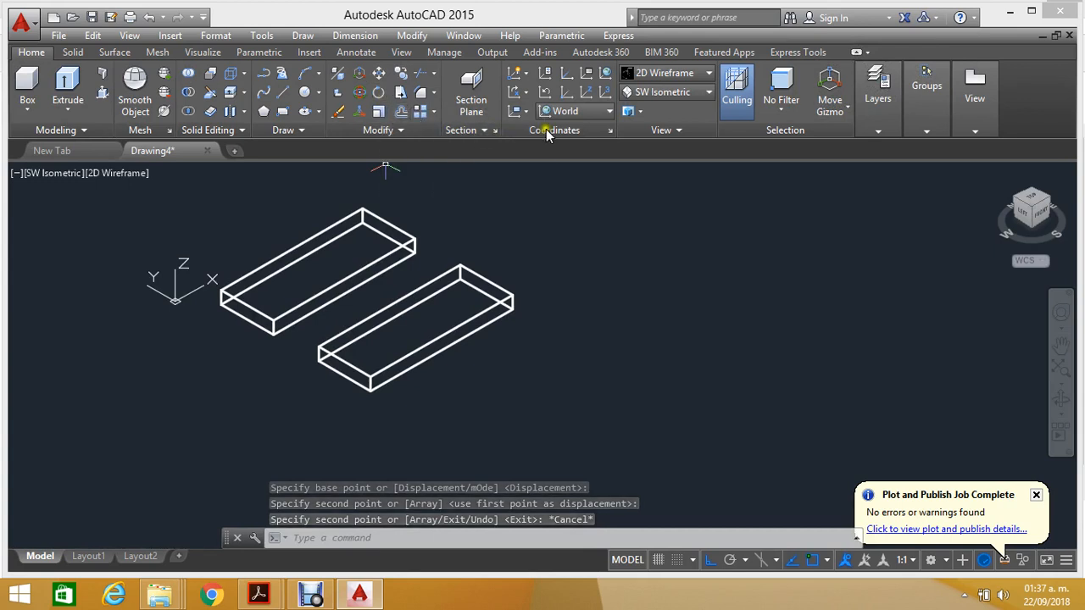
click(609, 112)
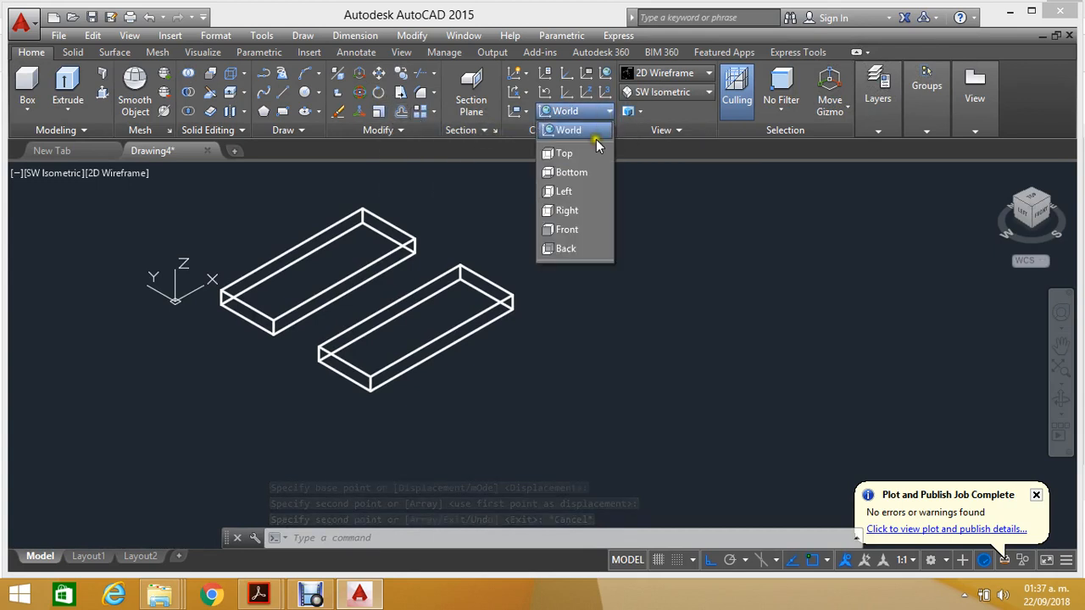
click(568, 230)
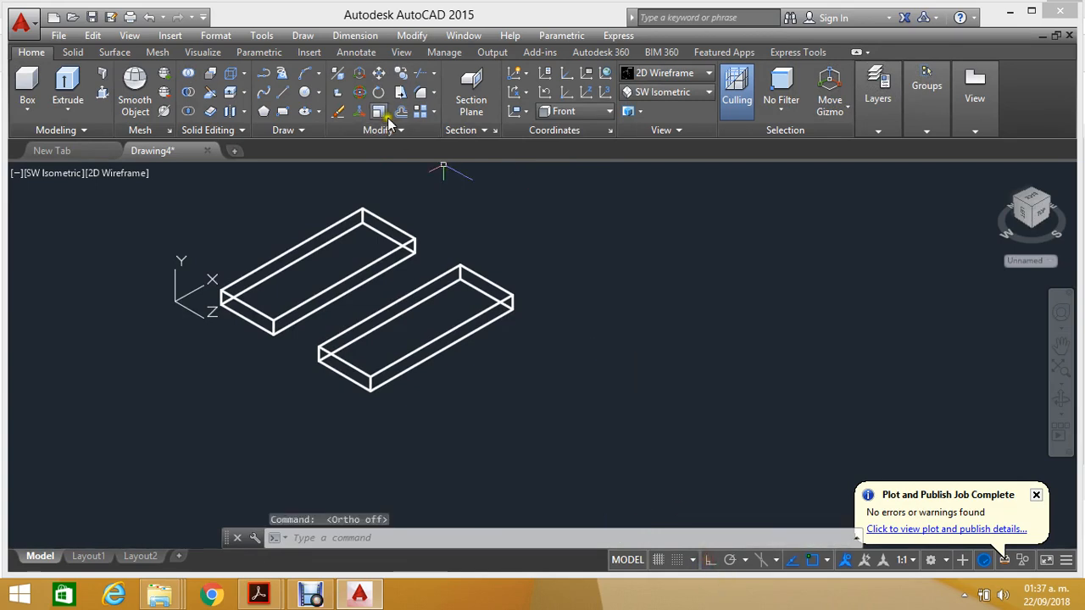
click(378, 92)
click(407, 413)
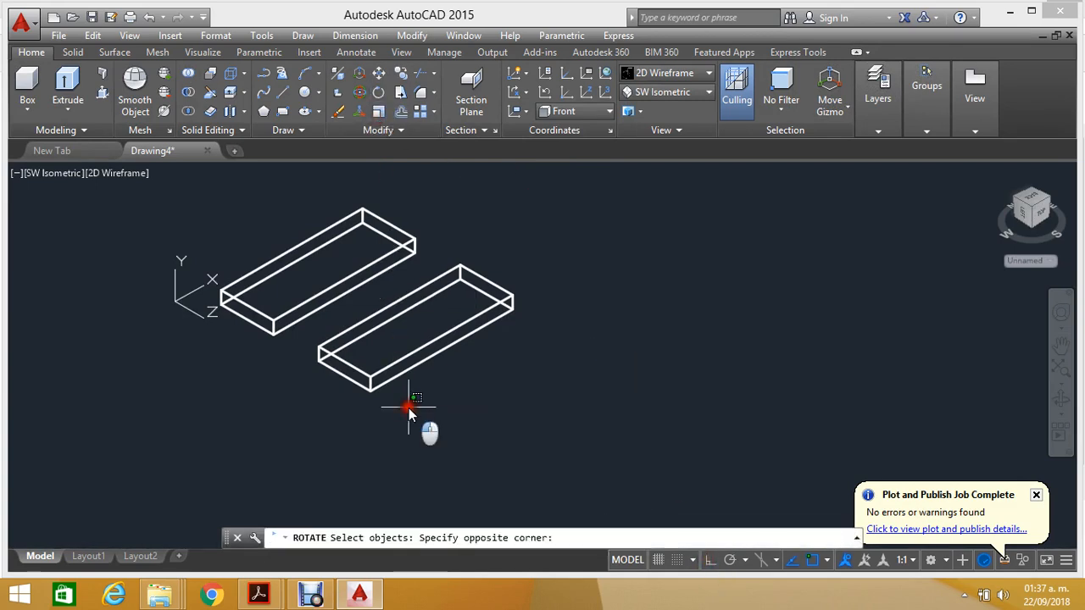
click(373, 355)
key(Return)
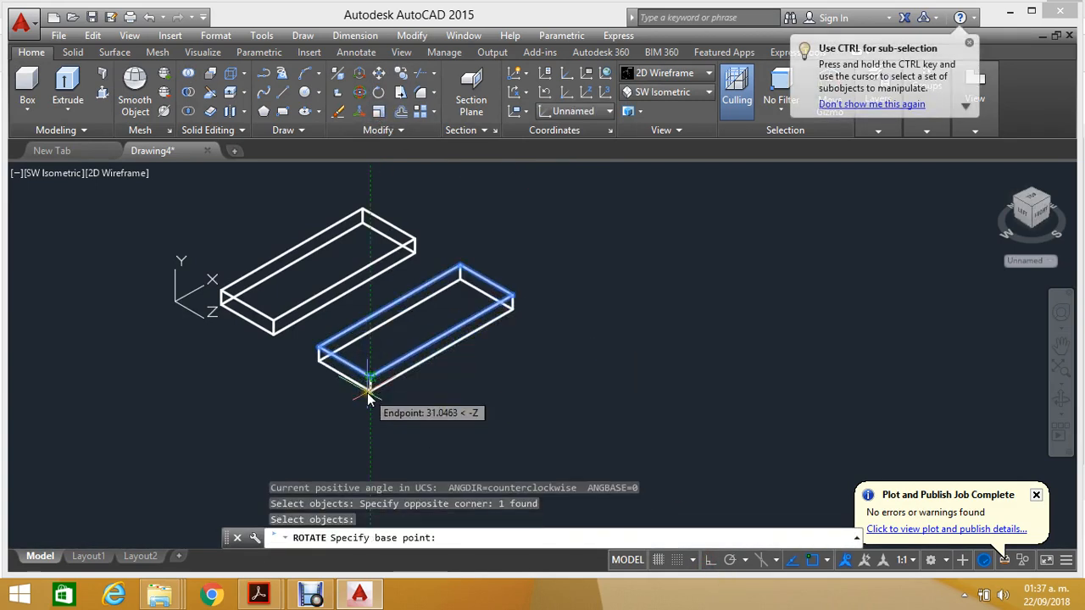
click(374, 381)
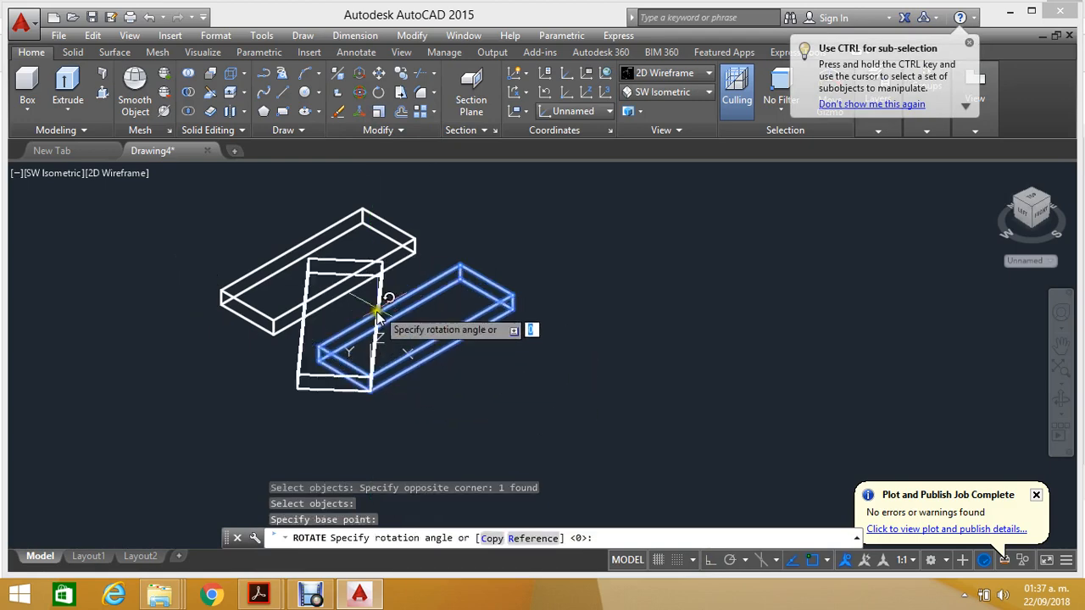
key(Escape)
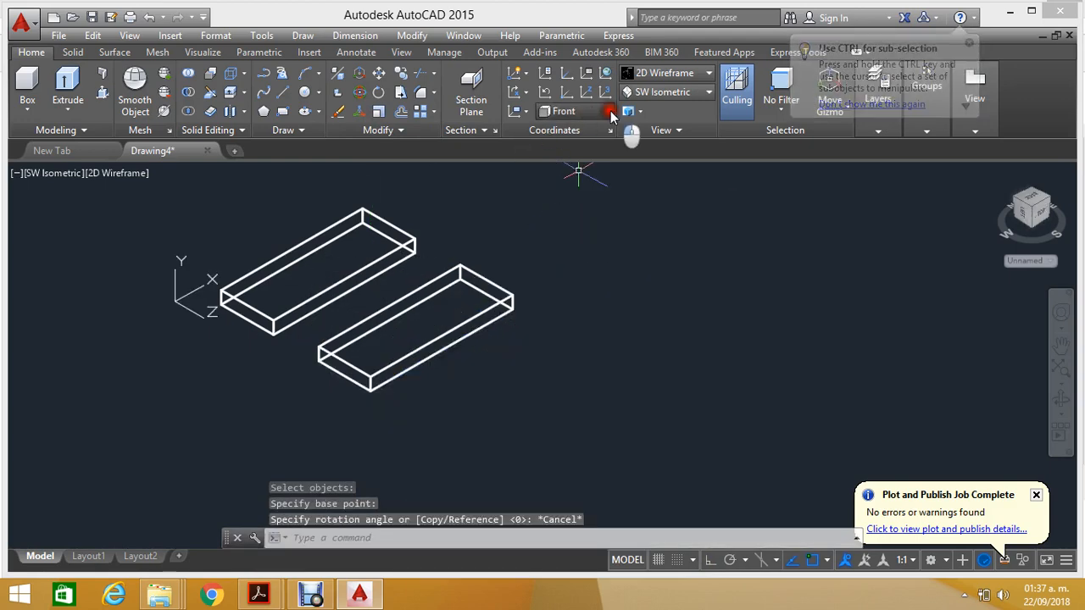
Step: Try the Right UCS and restore the Front UCS
click(573, 111)
click(576, 210)
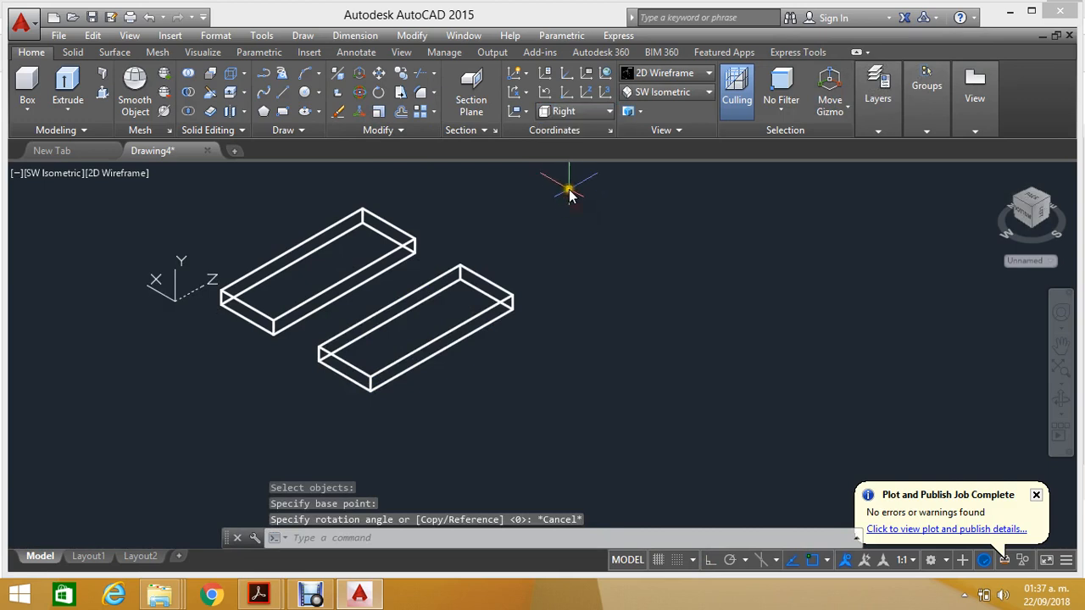
click(590, 115)
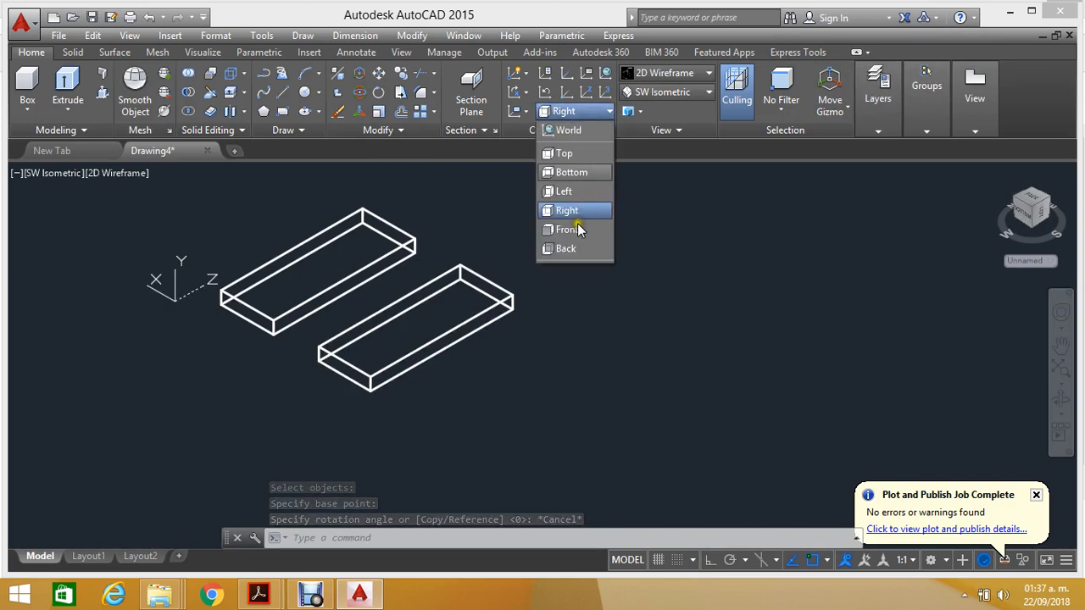
click(576, 229)
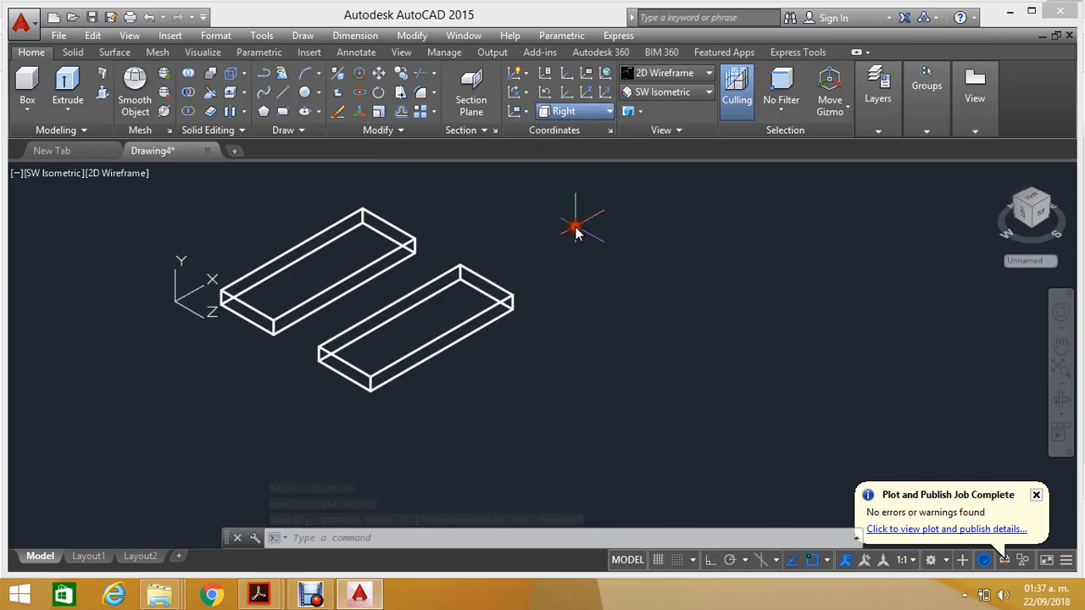
Step: Rotate the copied box freehand in the Front plane about the upper corner of its far end, tilting it downward
click(379, 94)
click(497, 267)
click(475, 315)
key(Return)
click(514, 297)
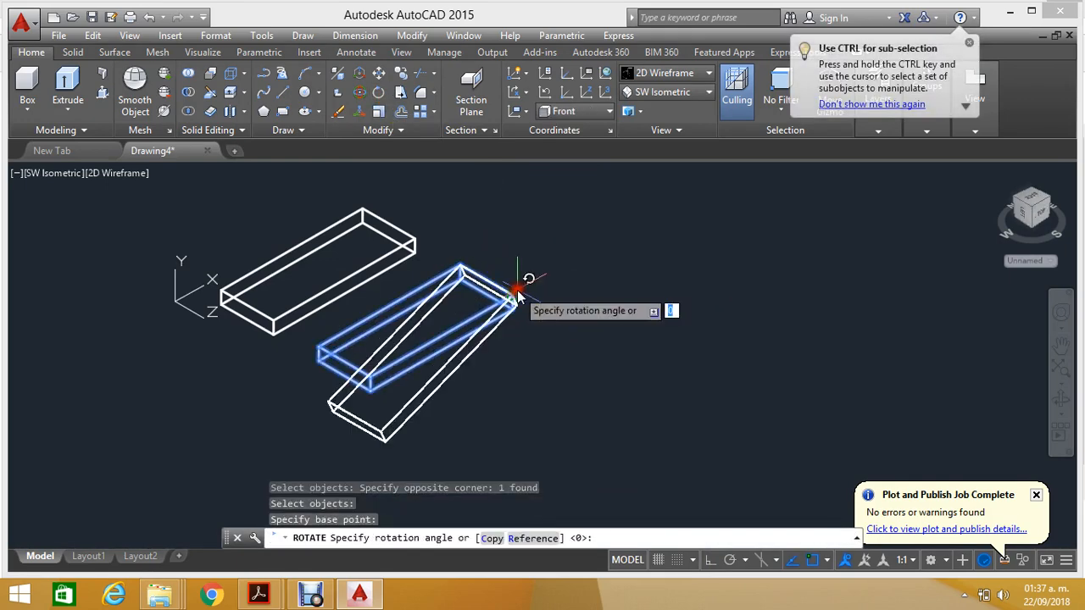
click(527, 244)
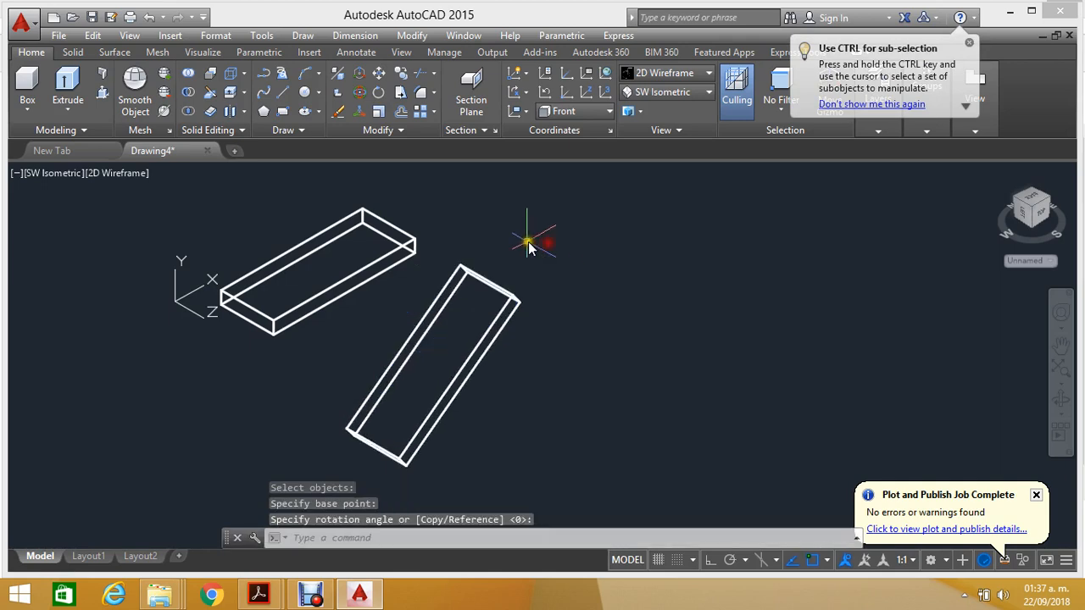
Step: Move the tilted box by its upper-end corner onto the upper near-end corner of the horizontal box
click(378, 73)
click(539, 296)
click(474, 333)
scroll(497, 279, up, 8)
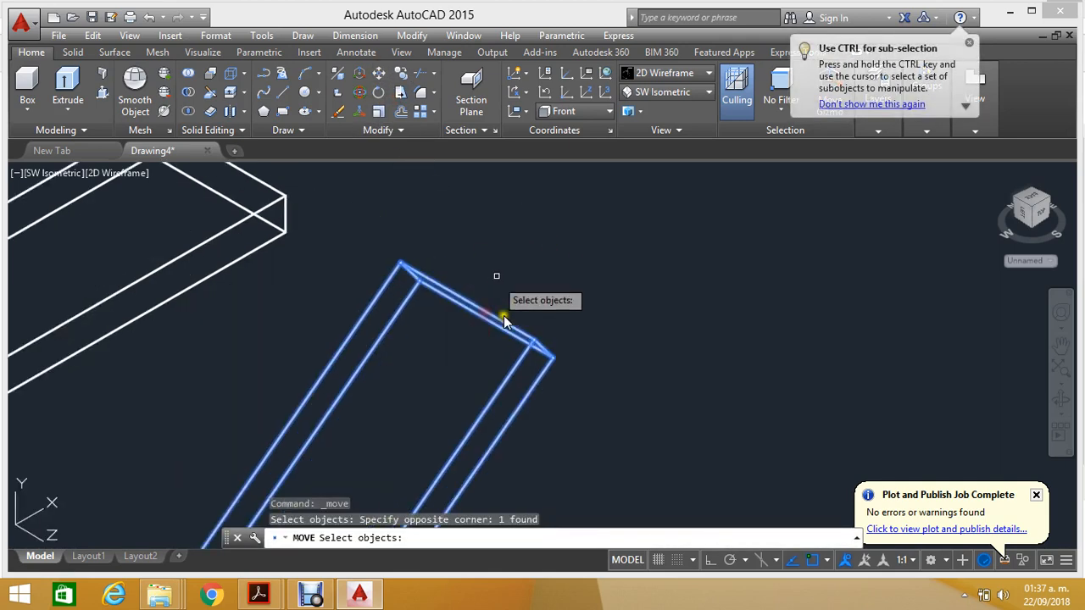
key(Return)
click(559, 367)
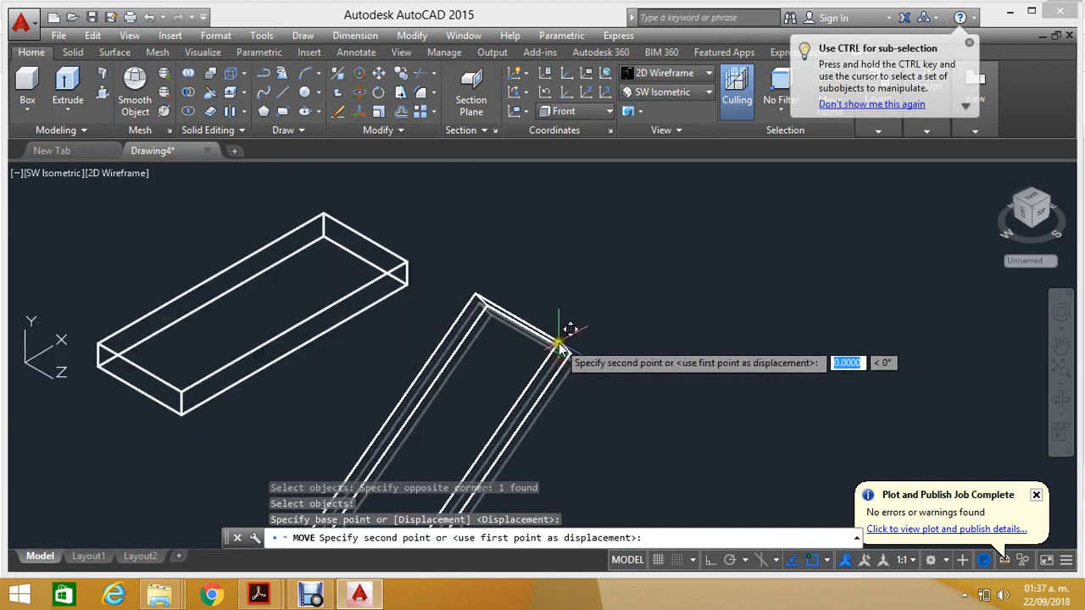
scroll(518, 335, down, 6)
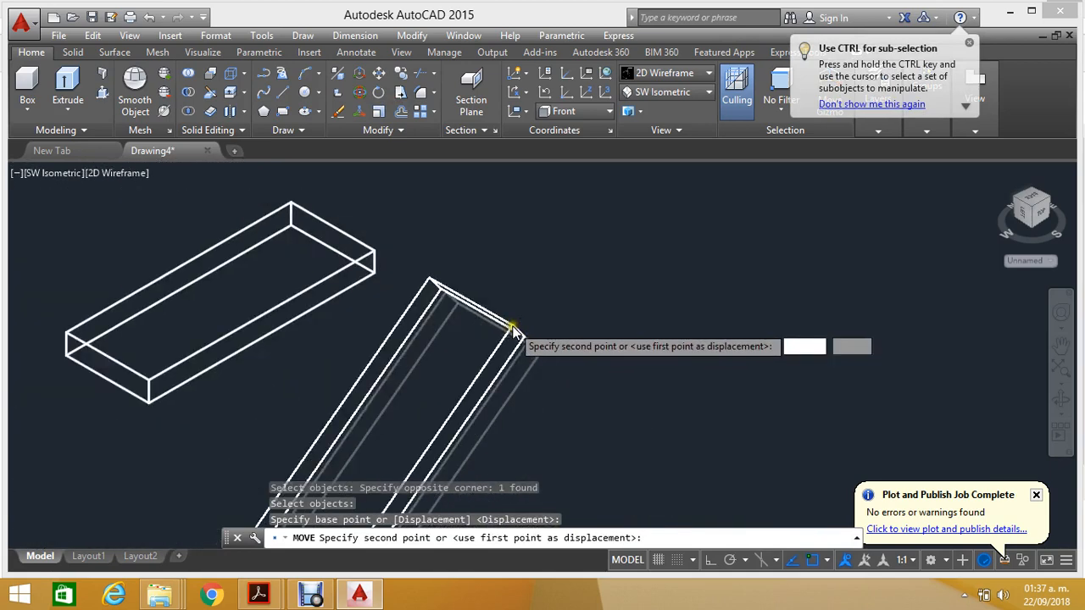
scroll(295, 378, up, 5)
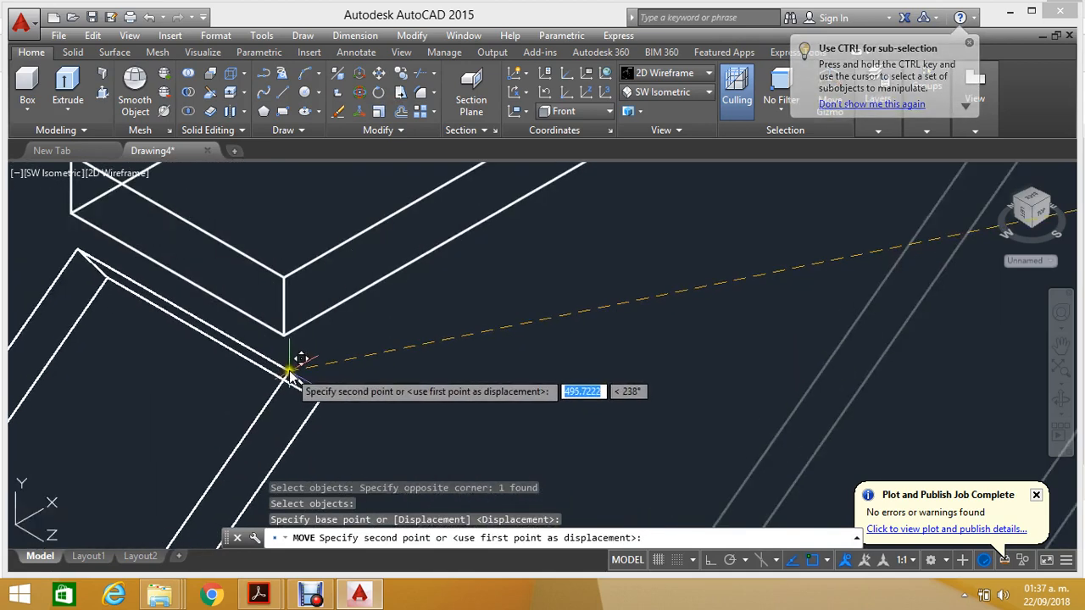
click(285, 283)
scroll(327, 254, down, 5)
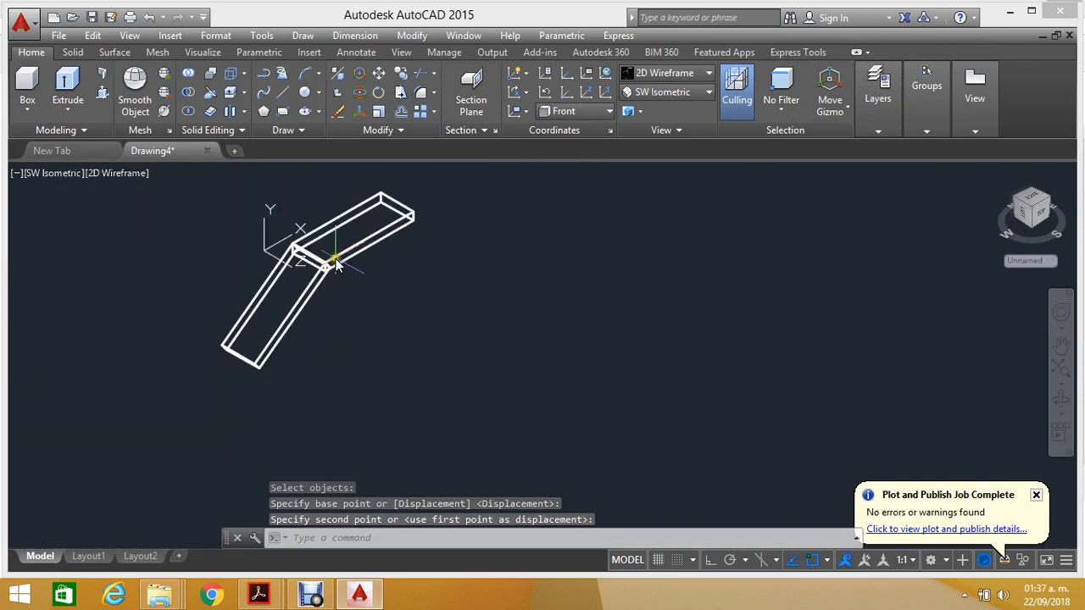
scroll(355, 287, up, 3)
middle_drag(355, 286, 379, 315)
middle_drag(247, 174, 273, 220)
scroll(322, 288, up, 2)
click(405, 299)
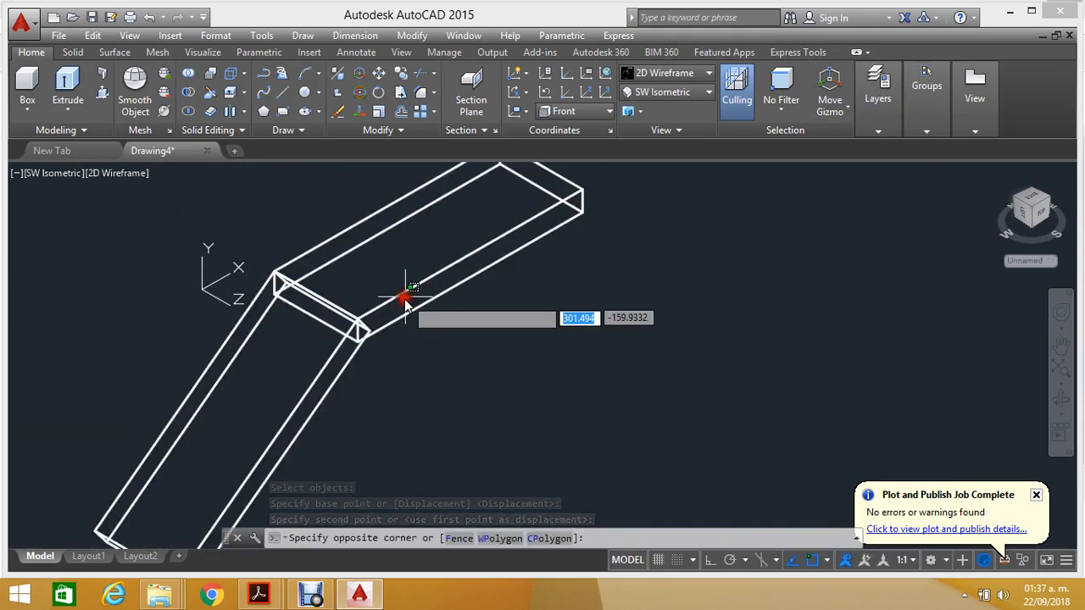
key(Escape)
click(455, 315)
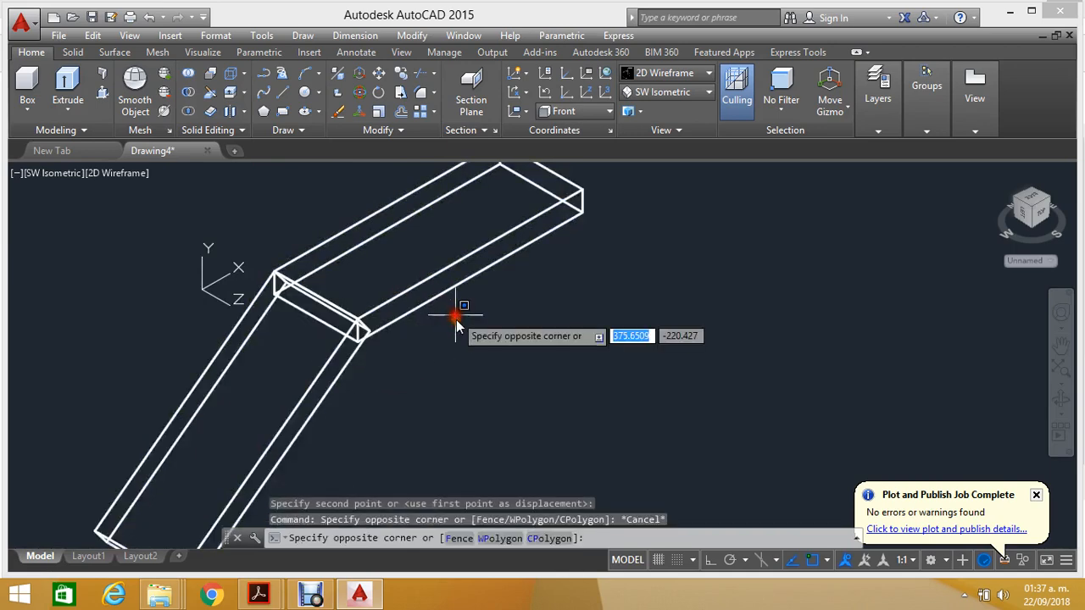
click(500, 315)
click(433, 260)
click(412, 303)
key(Escape)
click(368, 399)
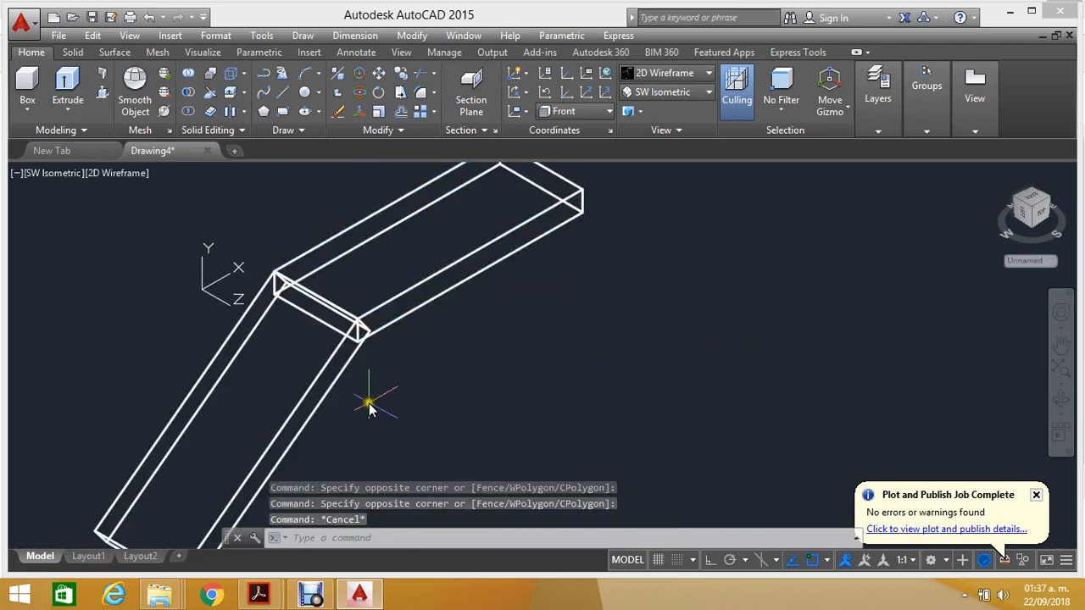
click(286, 400)
key(Escape)
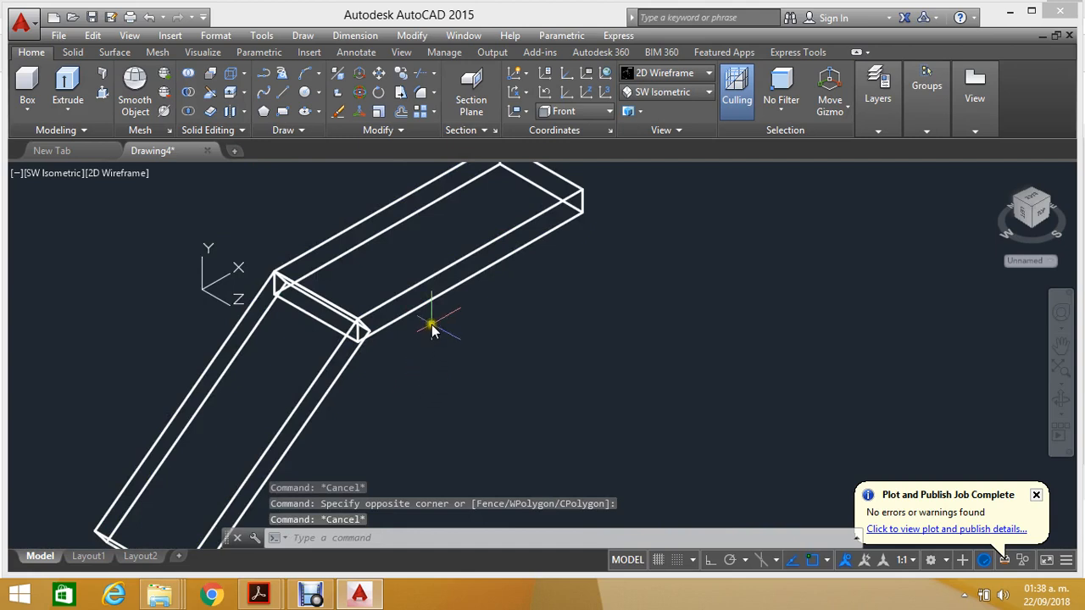
Step: Select both boxes and assign them to layer 0
scroll(432, 329, down, 3)
click(441, 364)
click(325, 291)
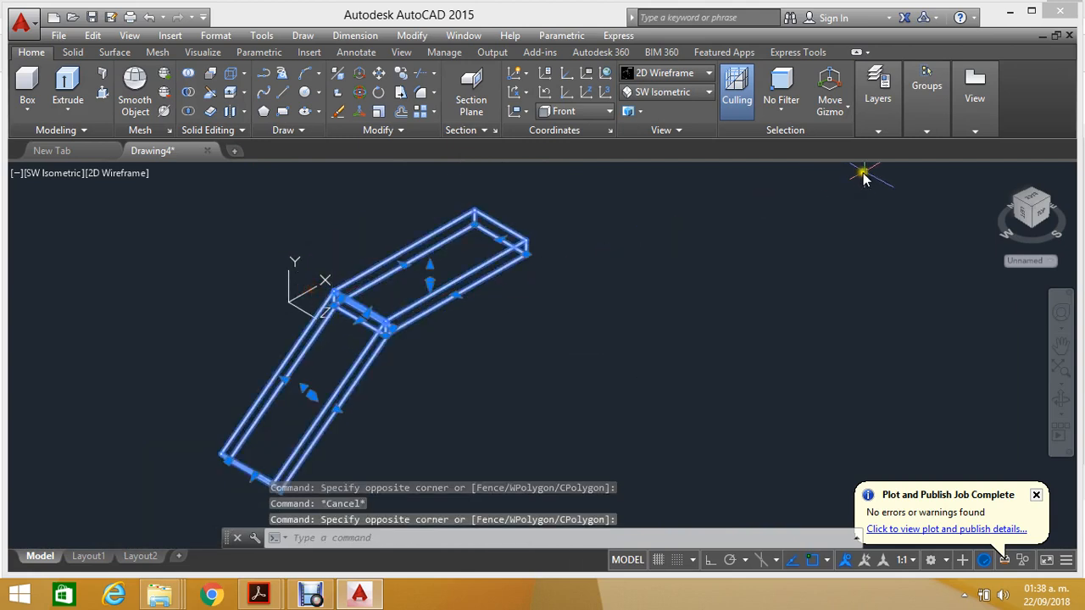
click(879, 133)
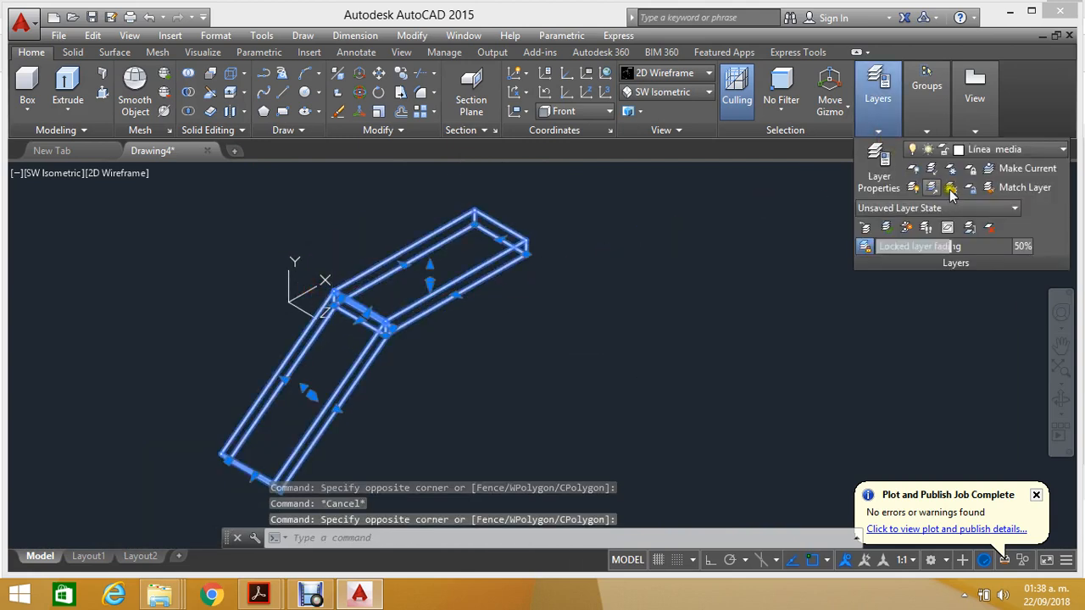
click(1017, 151)
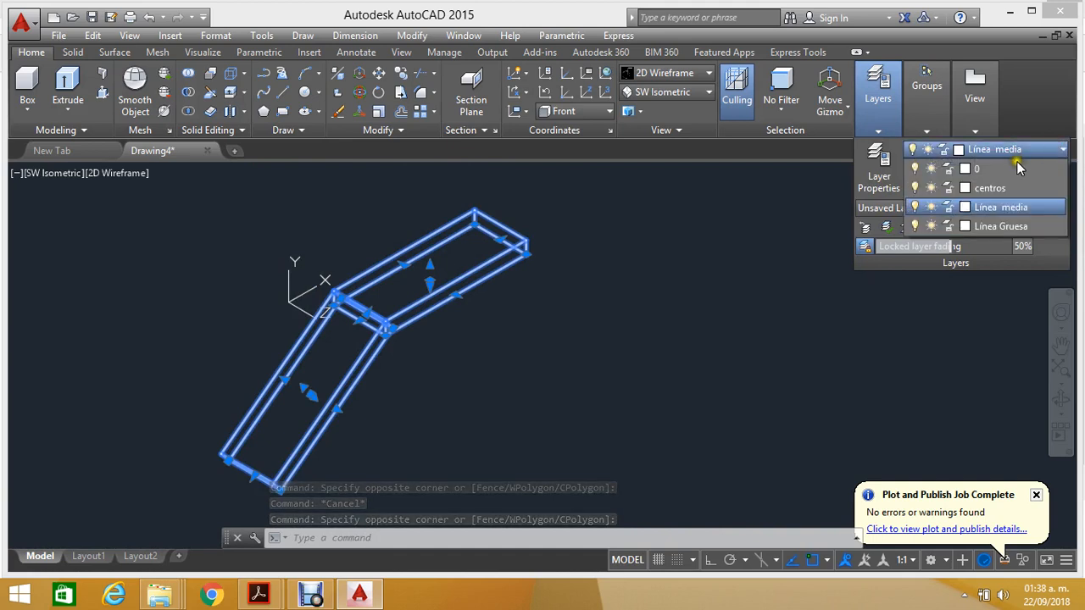
click(1014, 169)
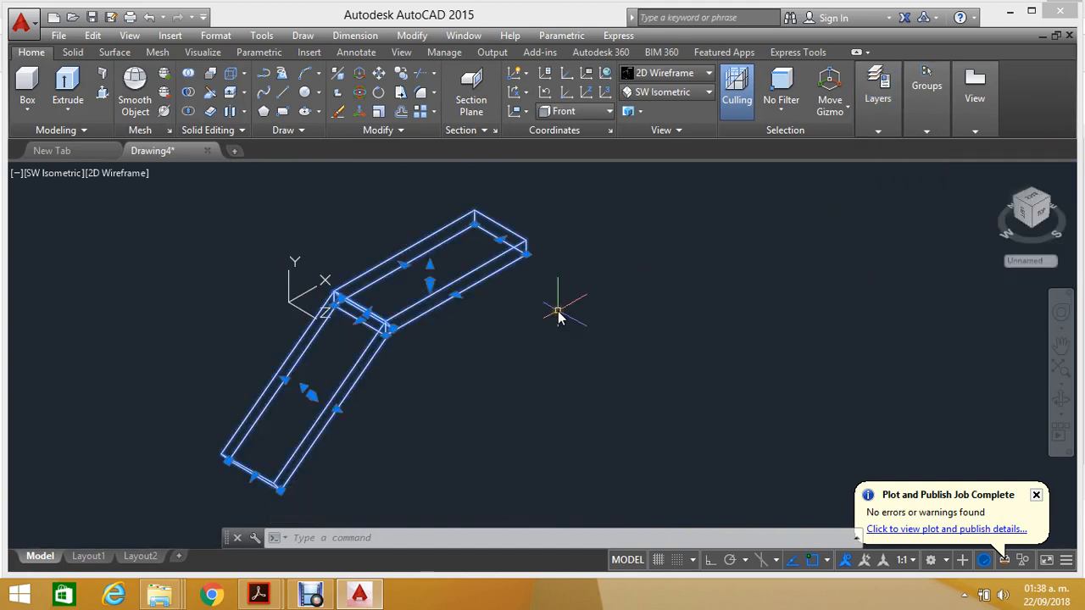
key(Escape)
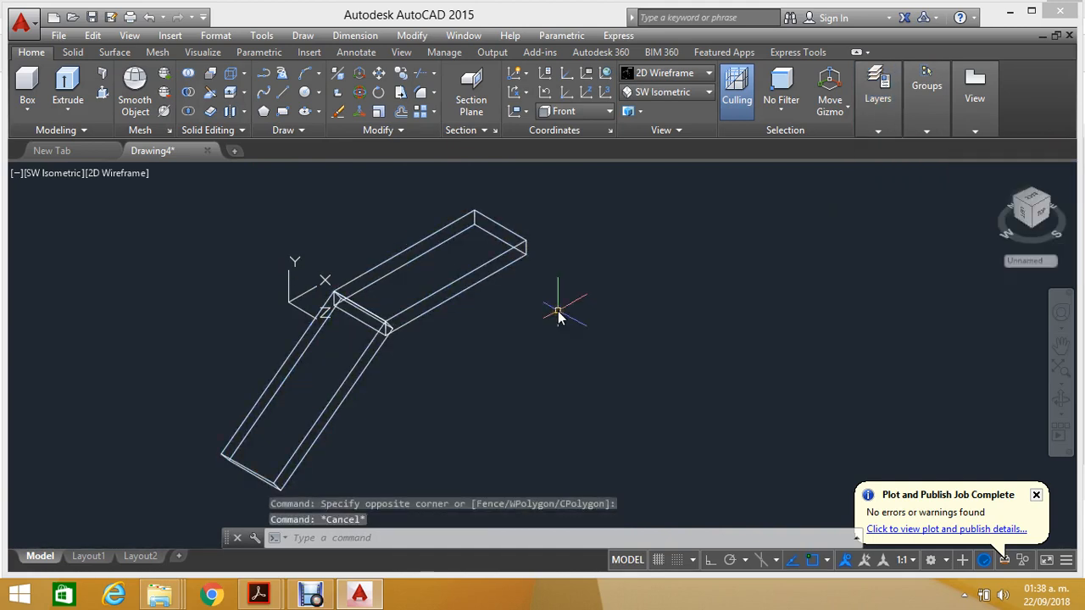
click(509, 363)
click(305, 280)
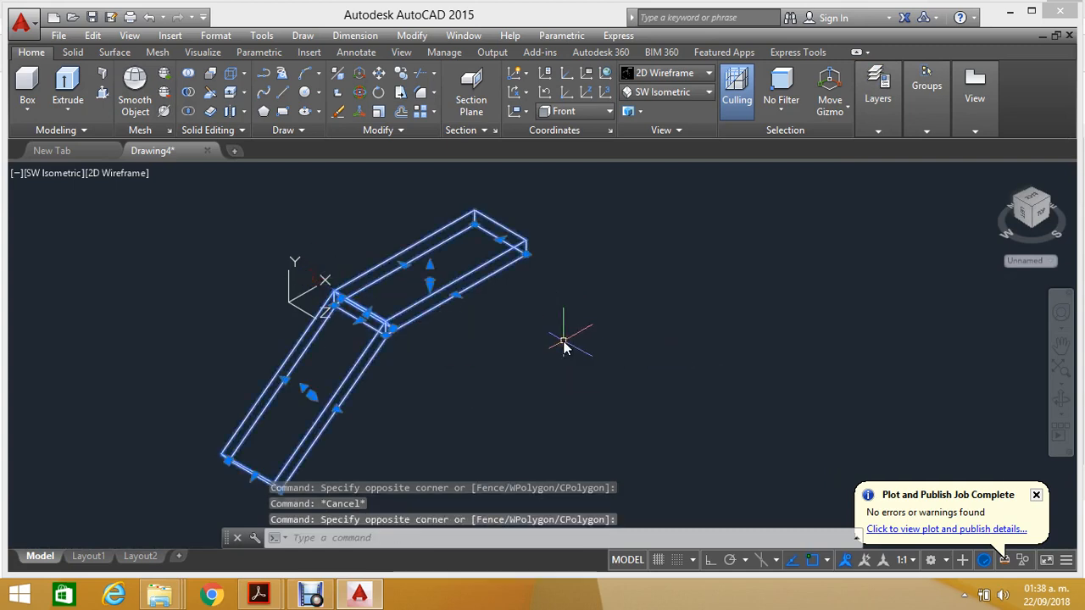
click(509, 360)
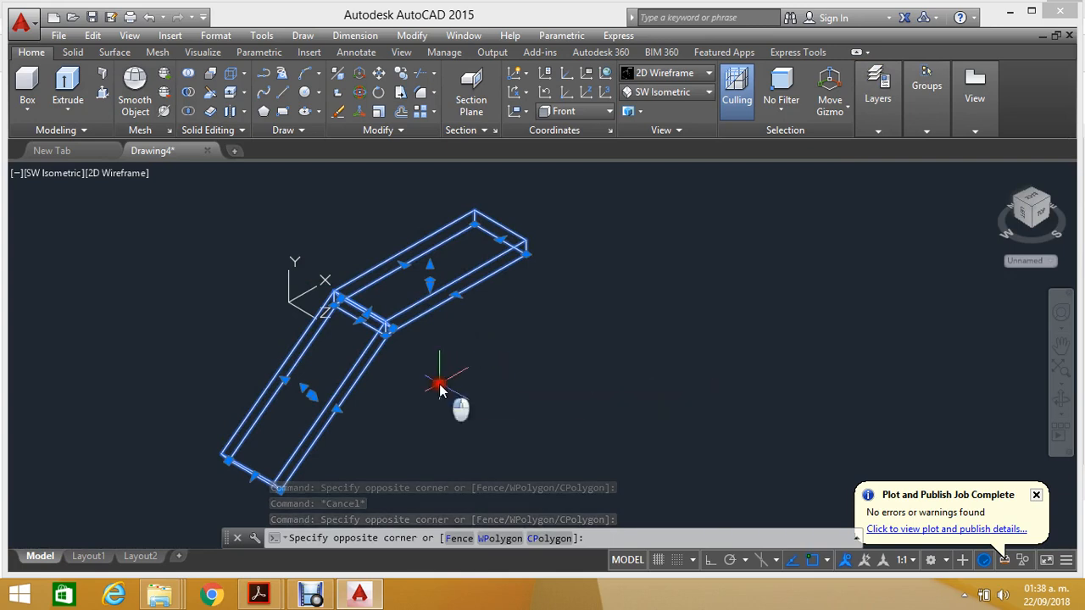
key(Escape)
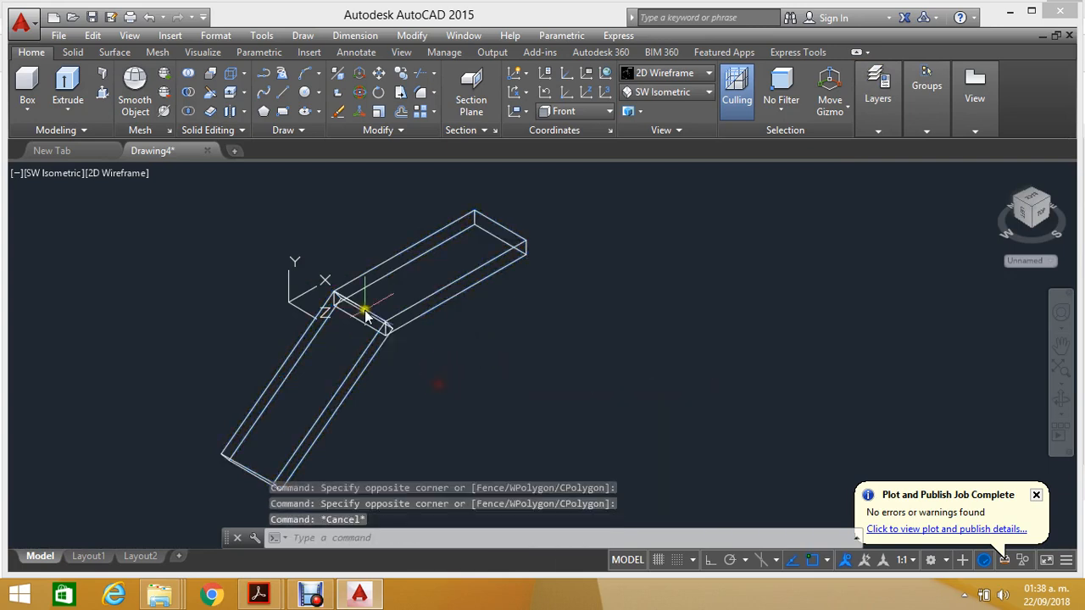
Step: Join the horizontal and tilted boxes into a single solid with Union and inspect the joint
click(188, 75)
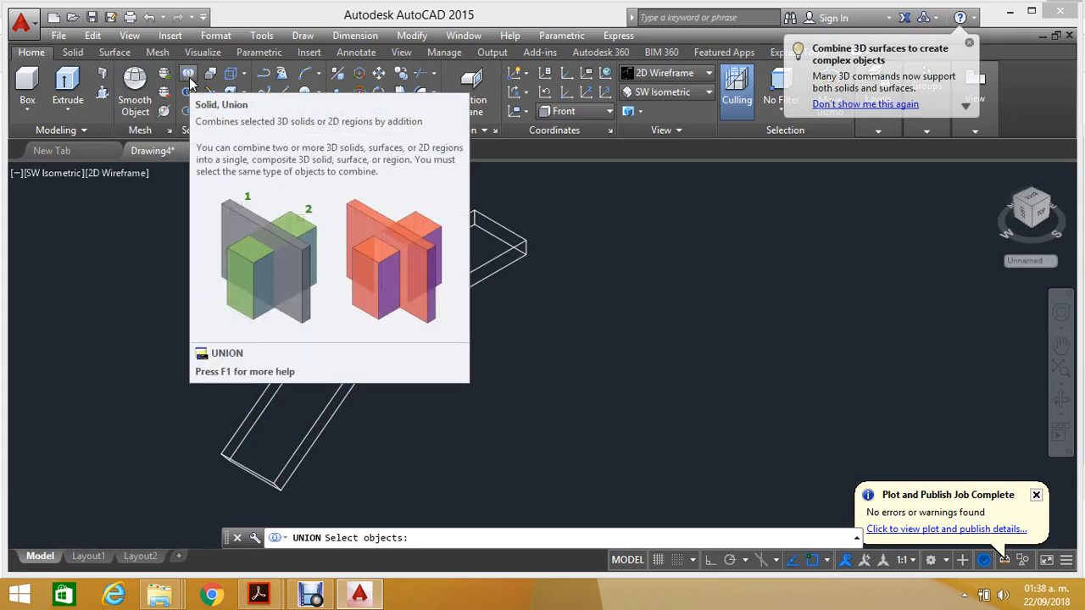
click(188, 75)
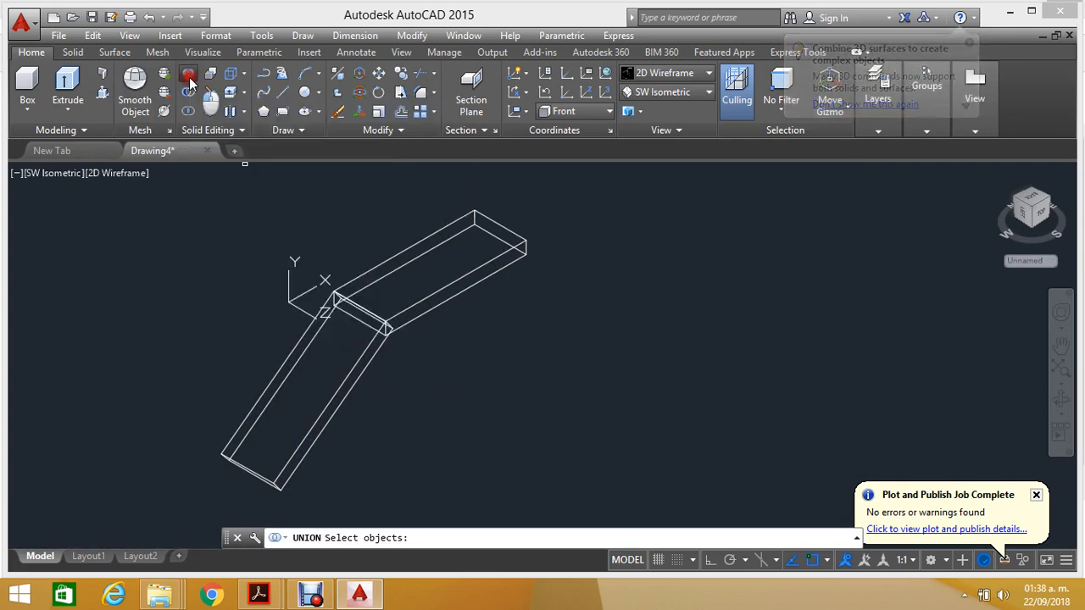
click(462, 286)
click(345, 373)
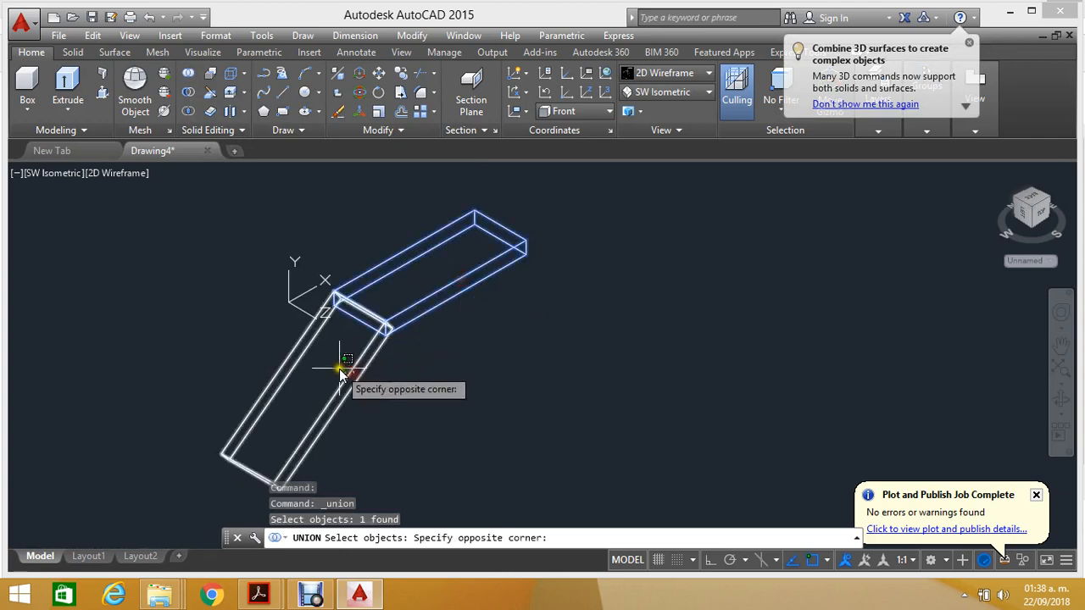
click(339, 373)
key(Return)
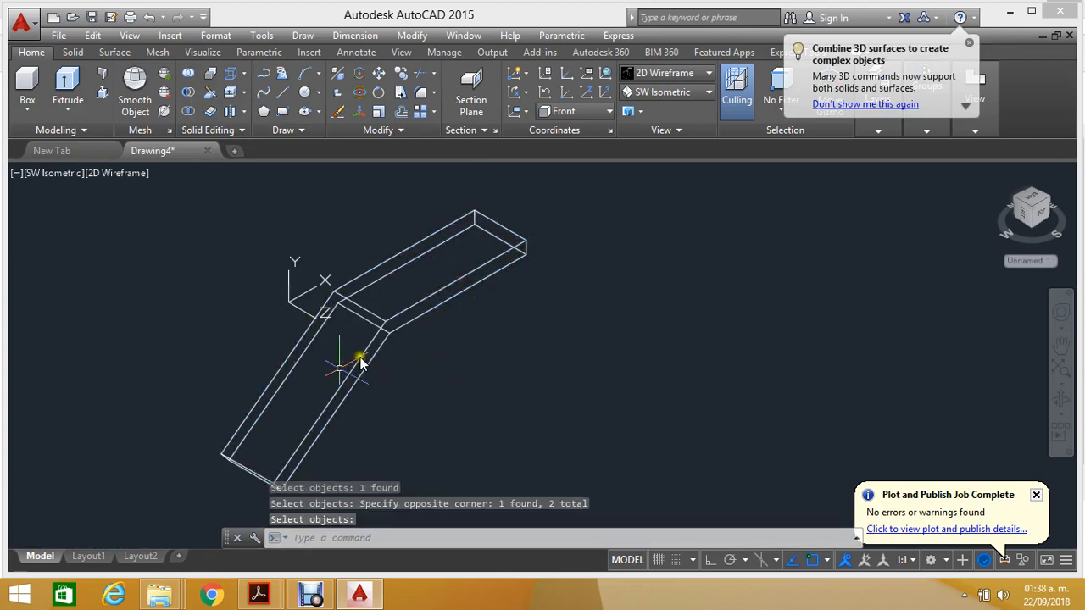
middle_drag(380, 310, 393, 291)
scroll(352, 301, up, 5)
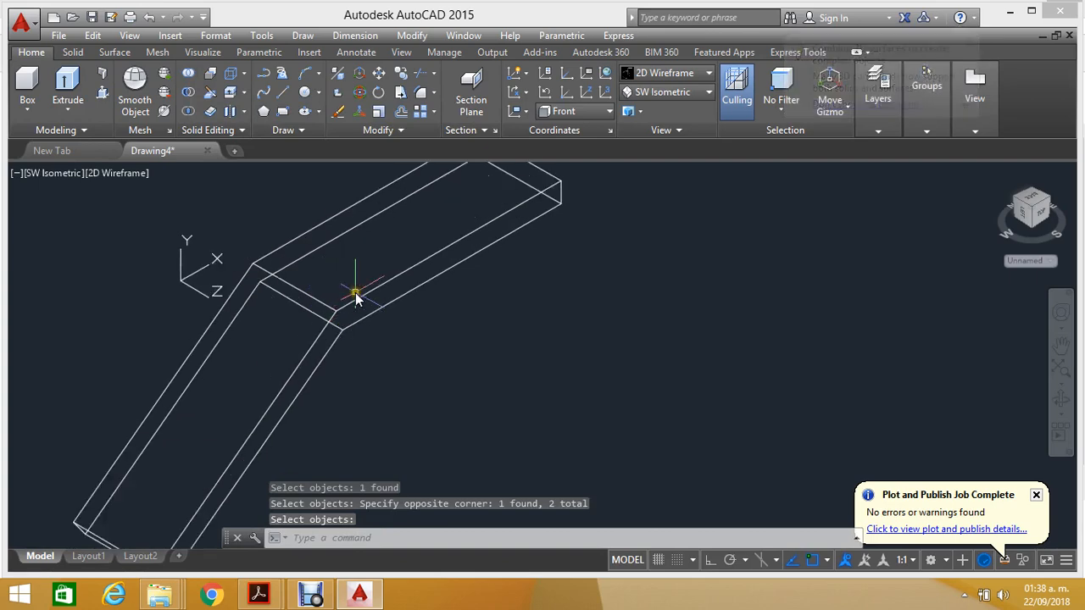
scroll(348, 303, down, 5)
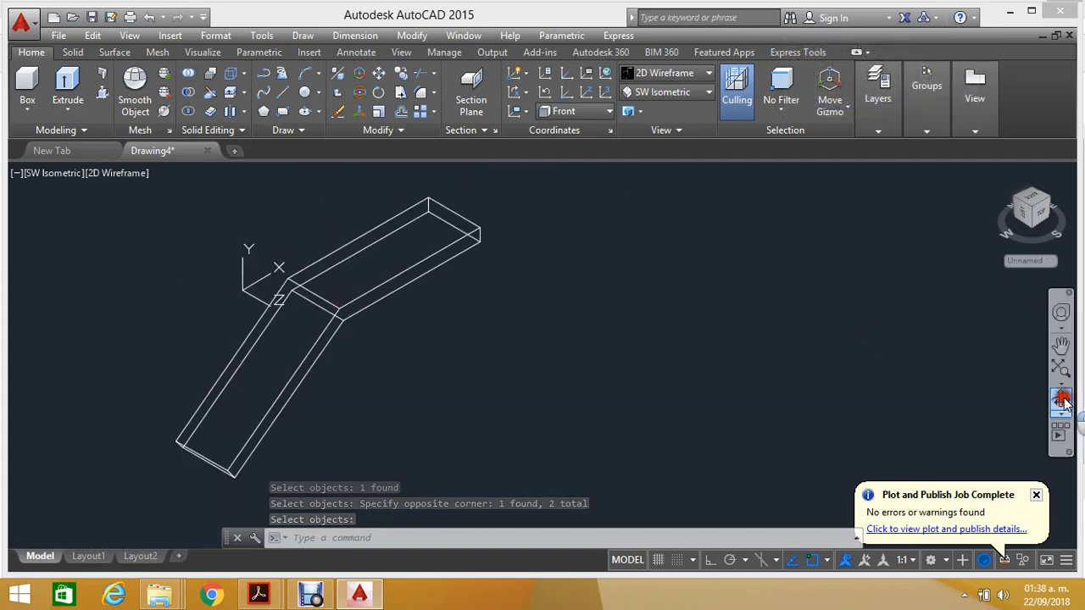
drag(499, 318, 491, 281)
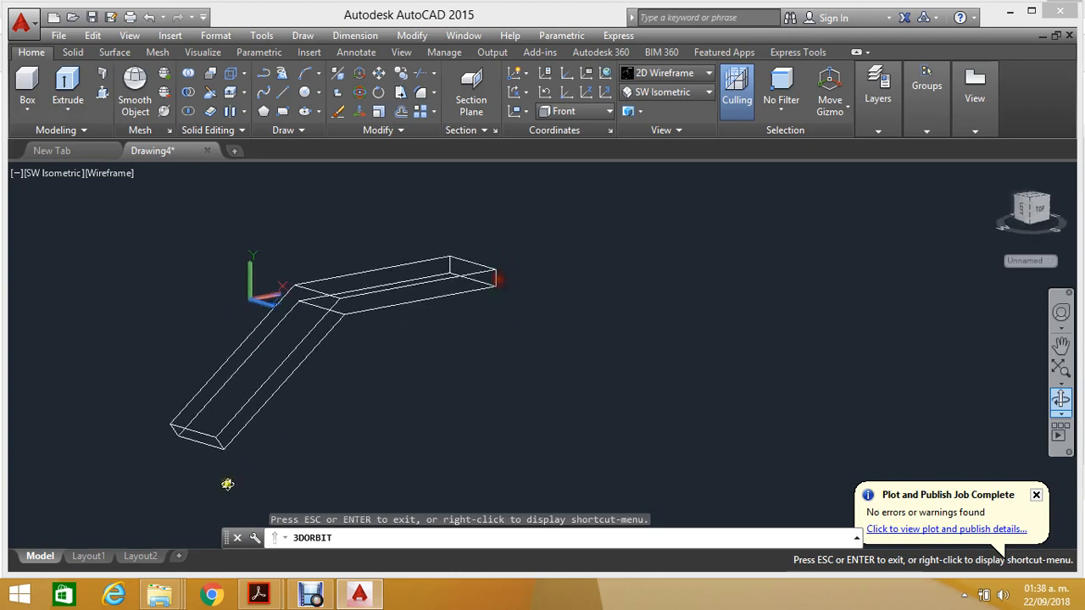
Step: Switch to Layout1 and bring the whole sheet with its title block into view
mouse_move(99, 557)
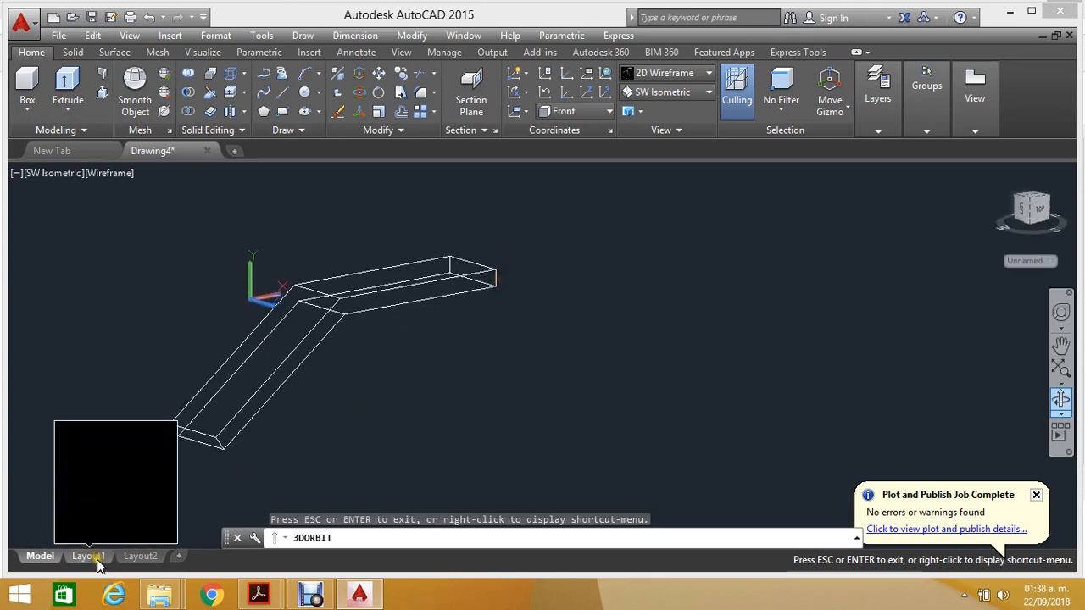
click(96, 561)
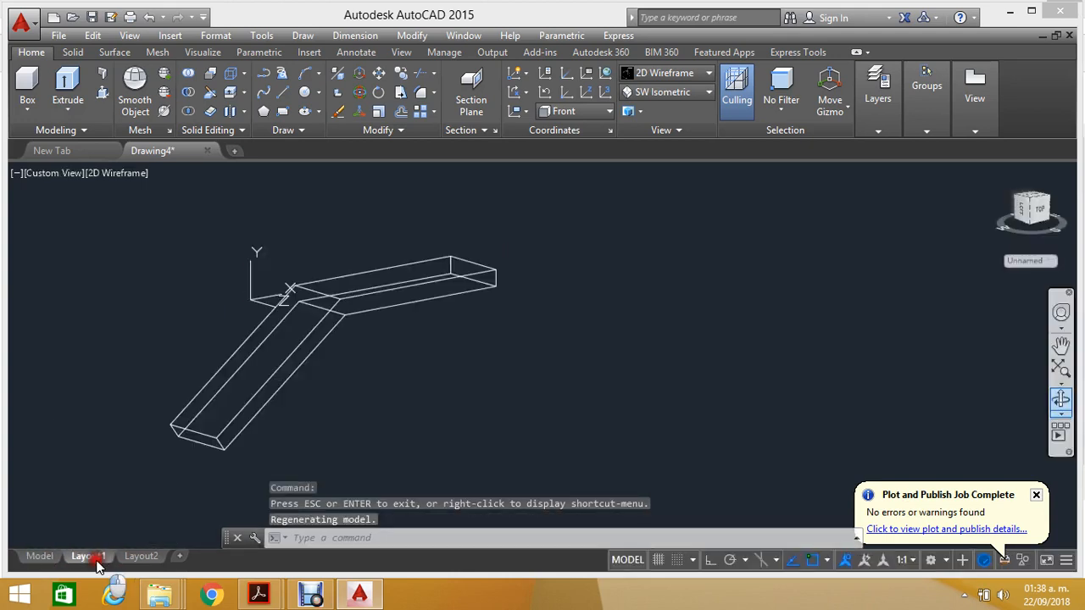
scroll(503, 321, up, 2)
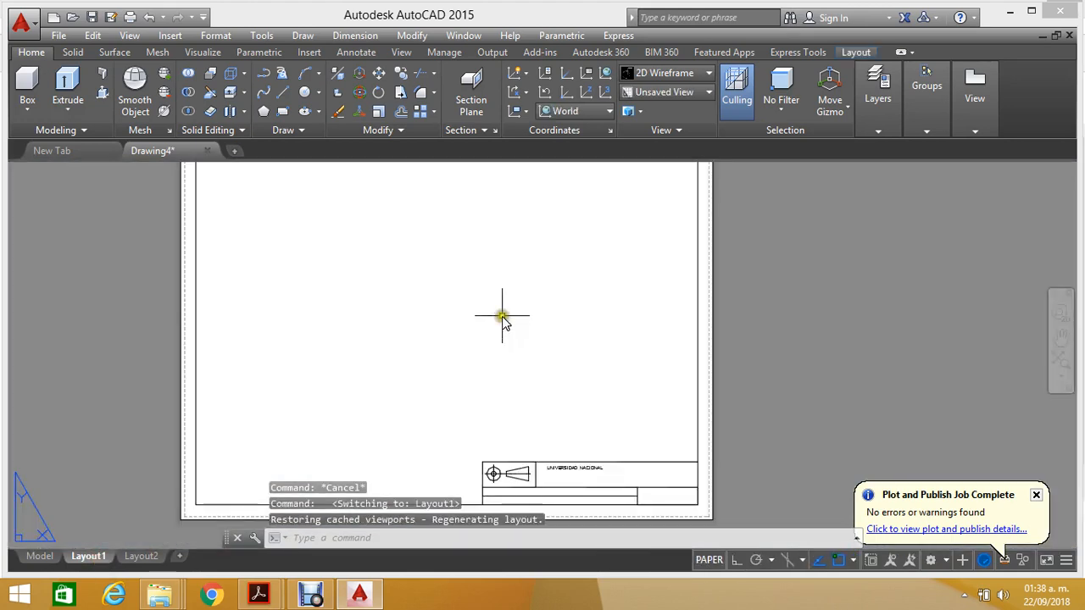
scroll(503, 321, down, 4)
scroll(561, 344, up, 2)
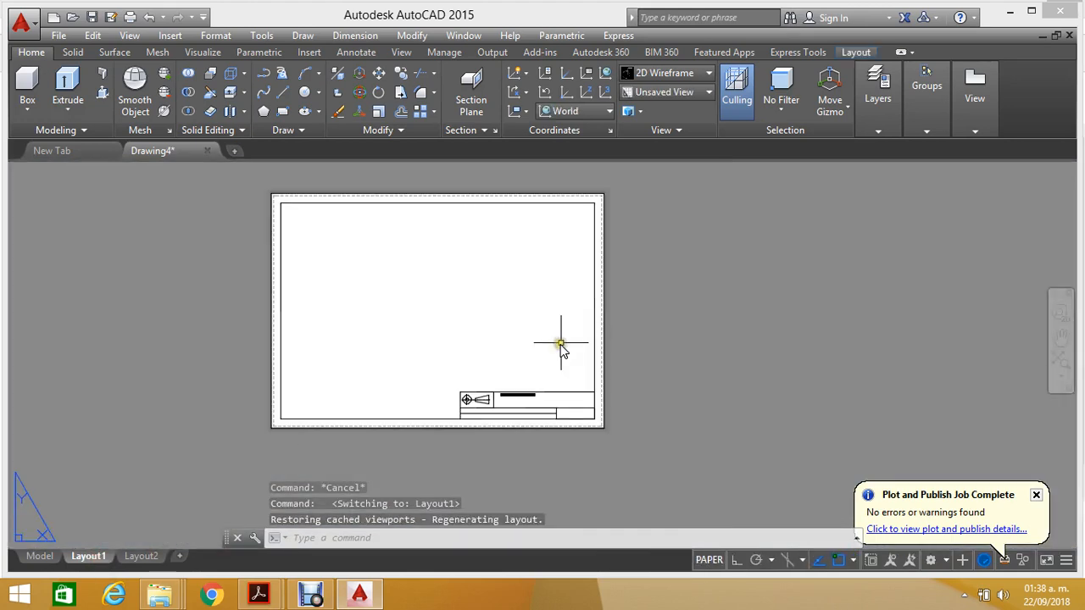
click(979, 134)
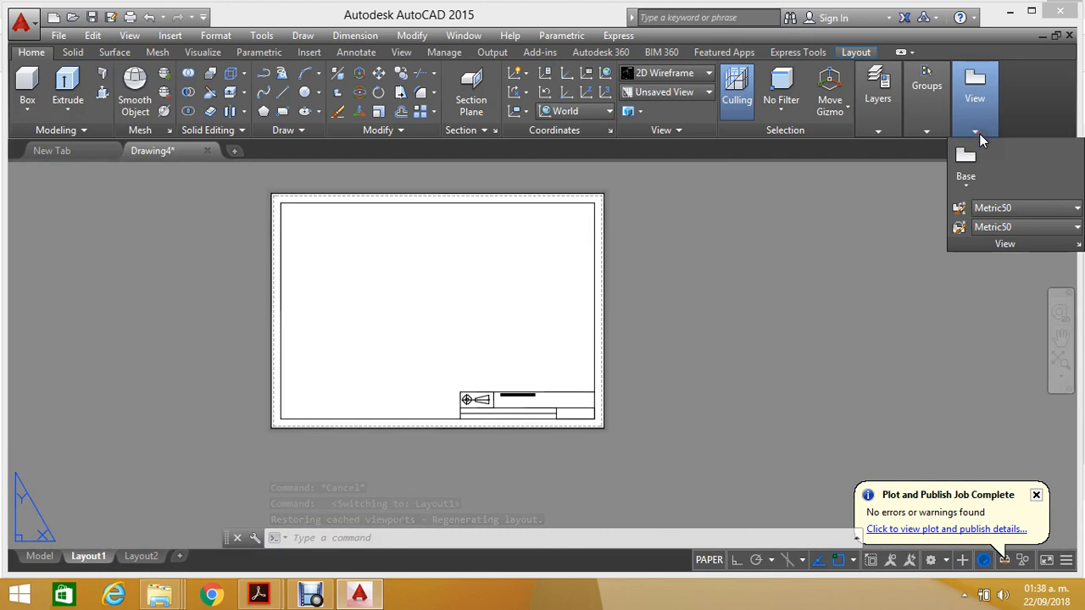
click(964, 188)
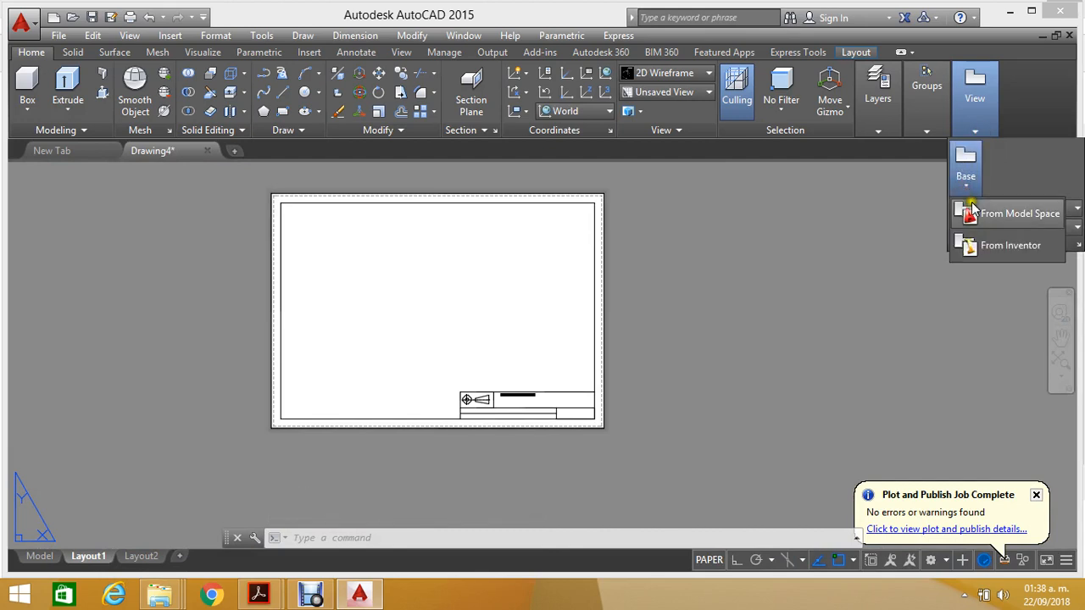
click(42, 560)
click(89, 558)
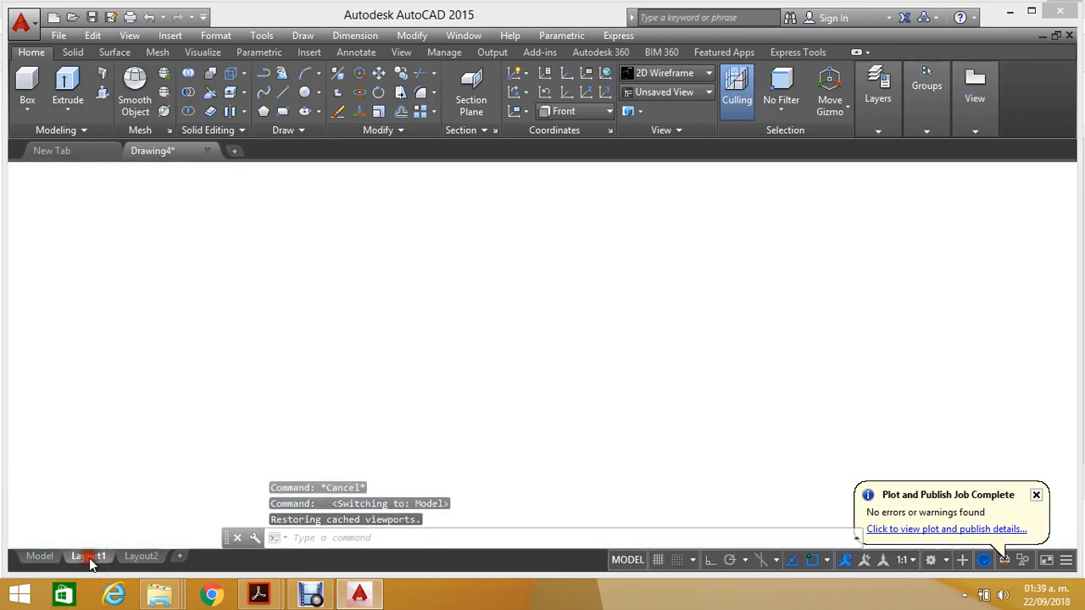
Step: Create a Front base view of the solid from model space at 1:5 and place it in the left half of the Layout1 sheet
click(974, 130)
click(965, 170)
click(973, 213)
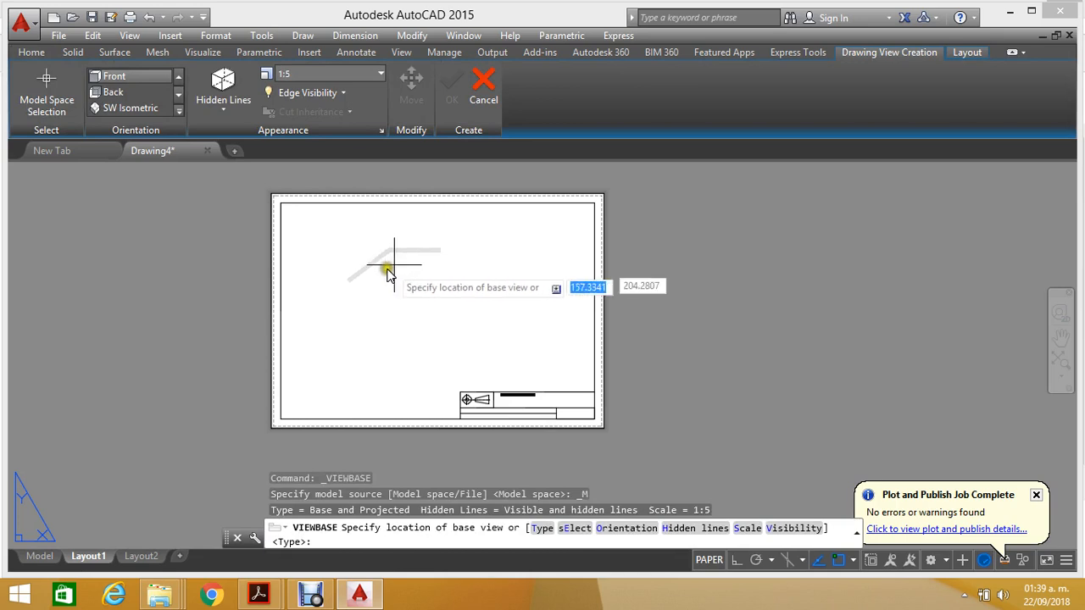
scroll(373, 279, up, 3)
scroll(373, 282, down, 3)
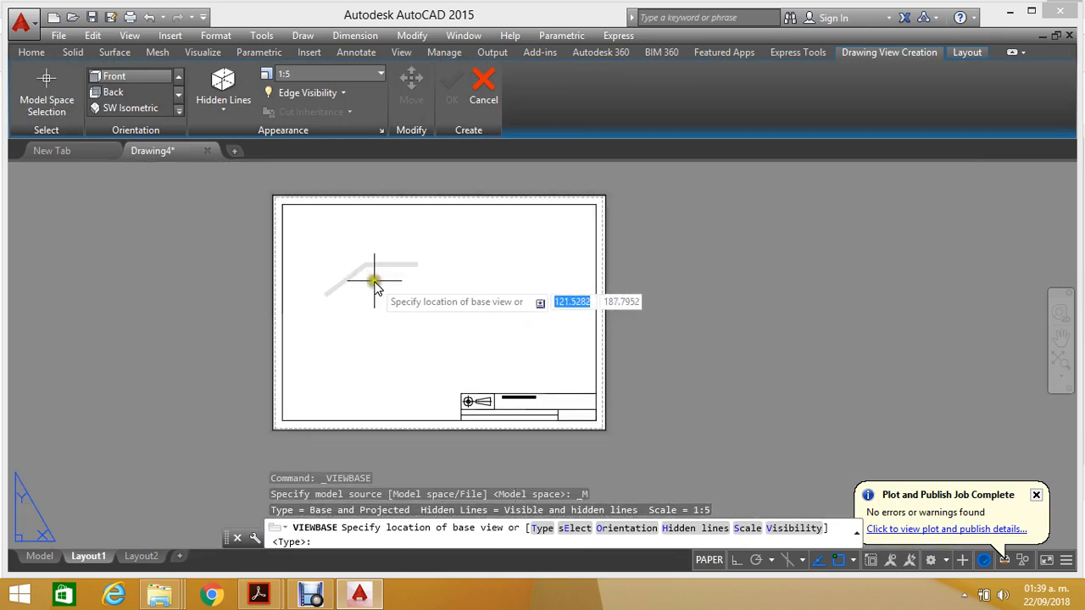
click(374, 301)
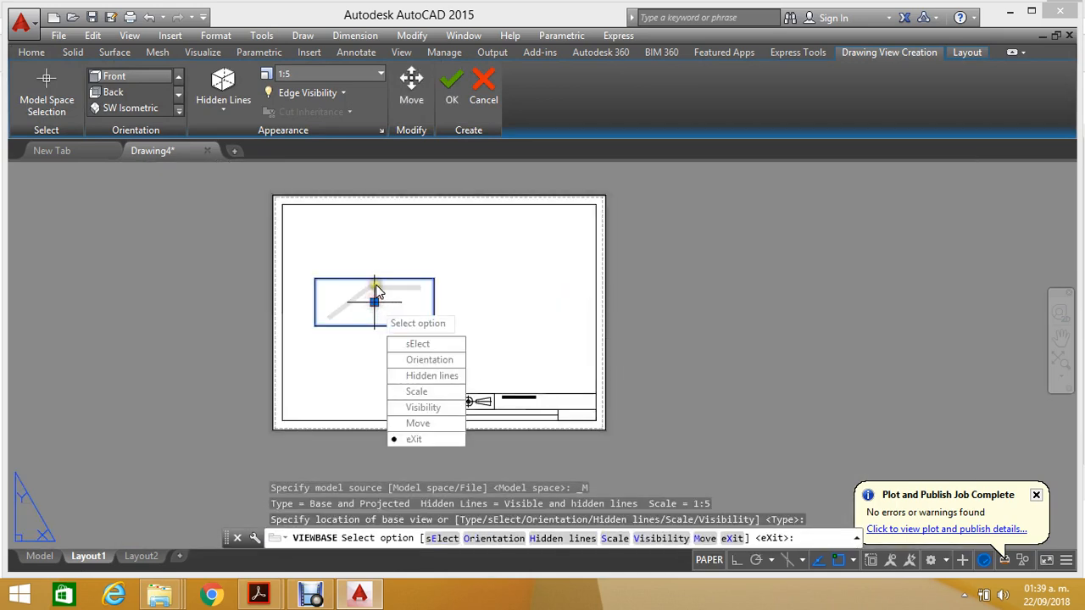
key(Return)
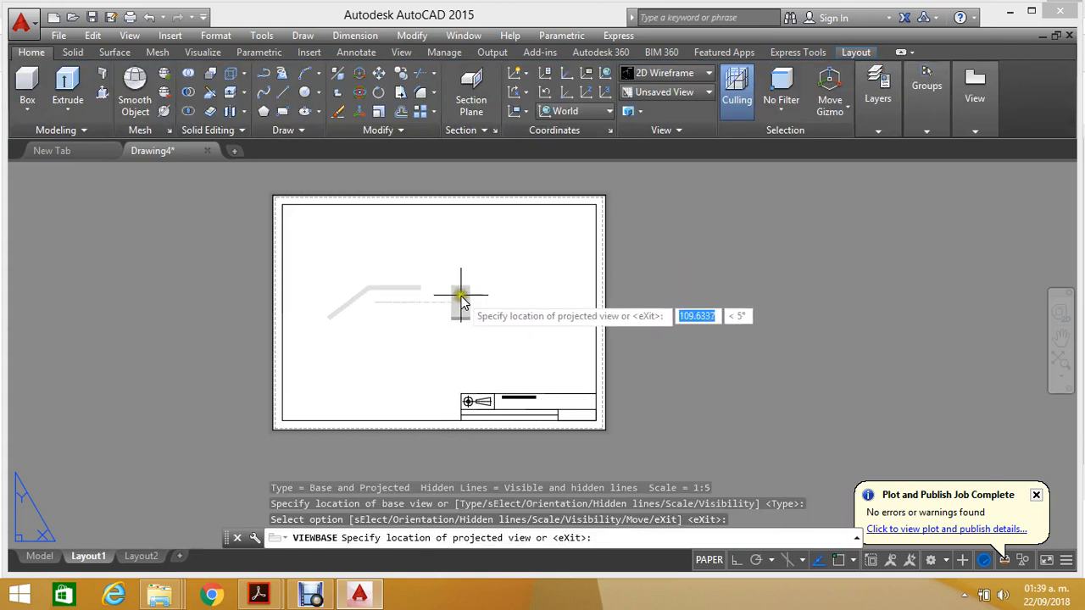
Step: Place a side view, a top view and two isometric views projected from the front view, one isometric overlapping the sheet's lower-left edge
click(461, 303)
click(406, 239)
click(553, 236)
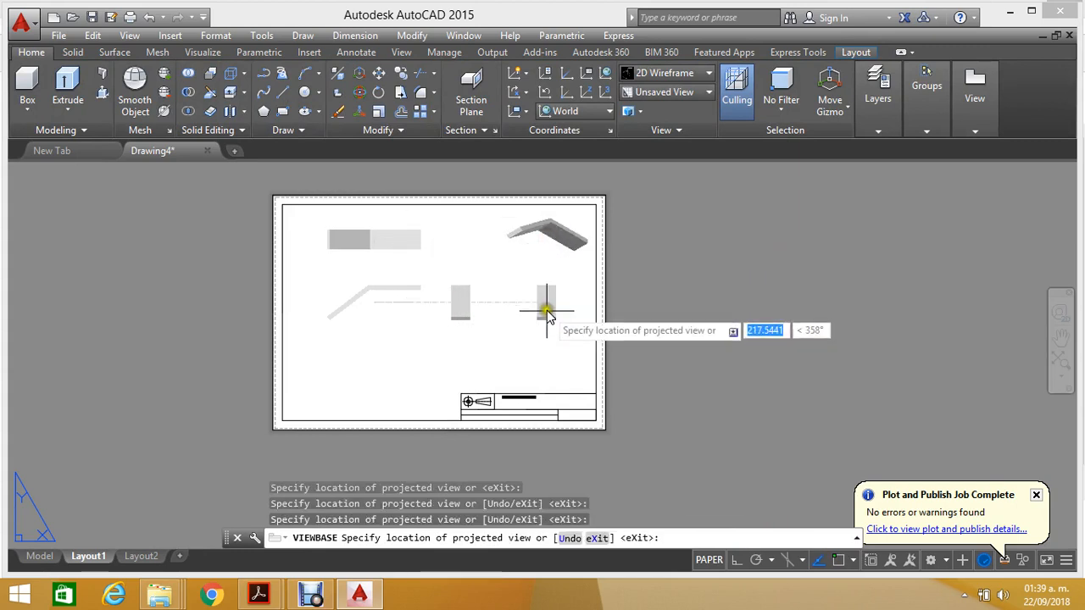
click(266, 379)
key(Return)
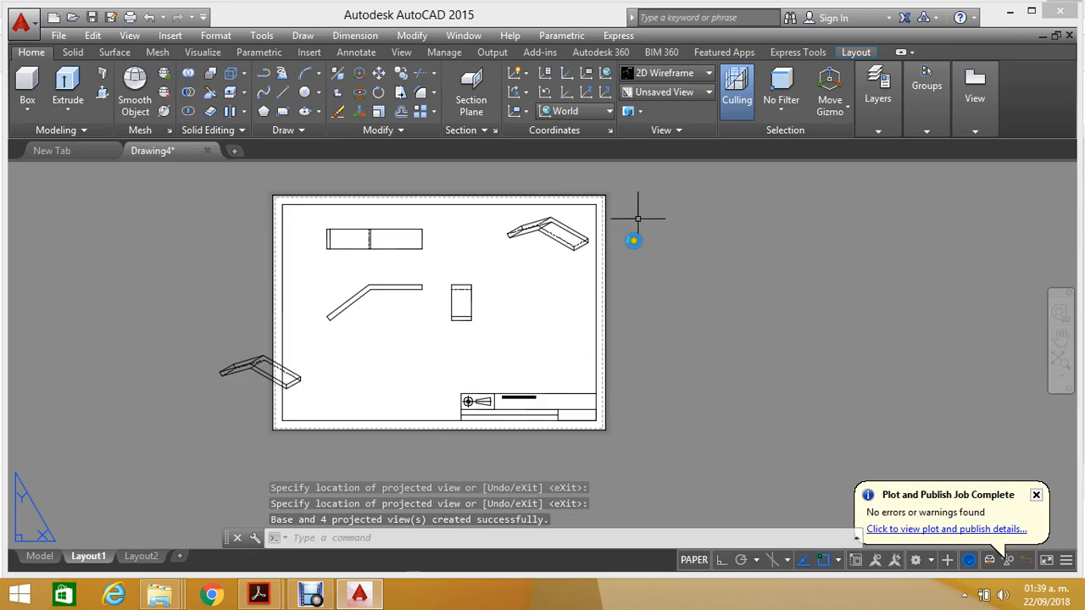
Step: Move the isometric view that overhangs the sheet's lower-left edge to the free area above the title block
scroll(433, 274, up, 2)
scroll(401, 285, down, 2)
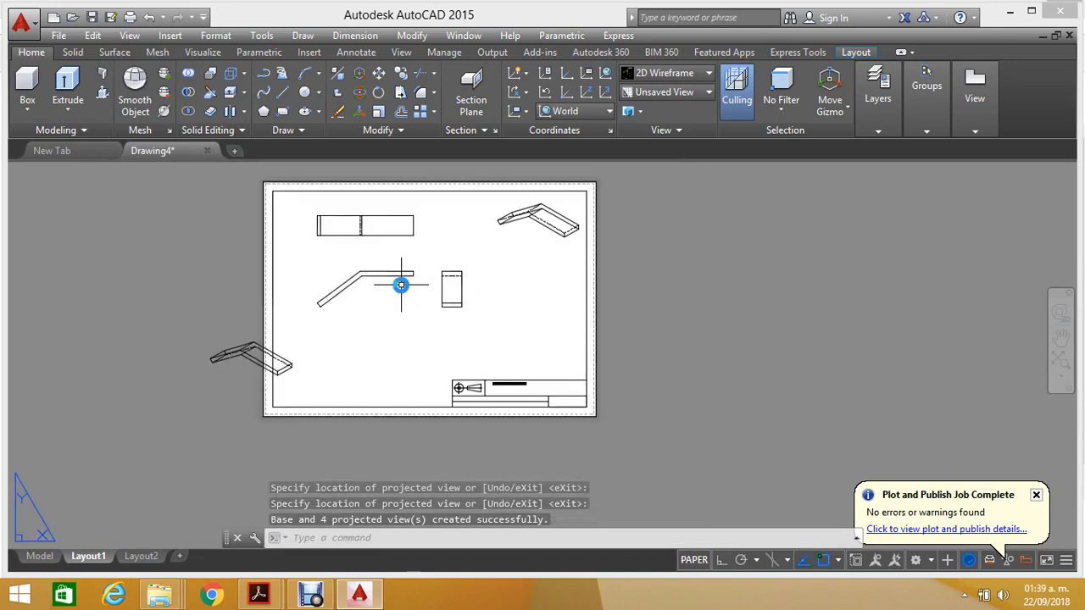
scroll(404, 262, up, 2)
middle_drag(401, 274, 400, 280)
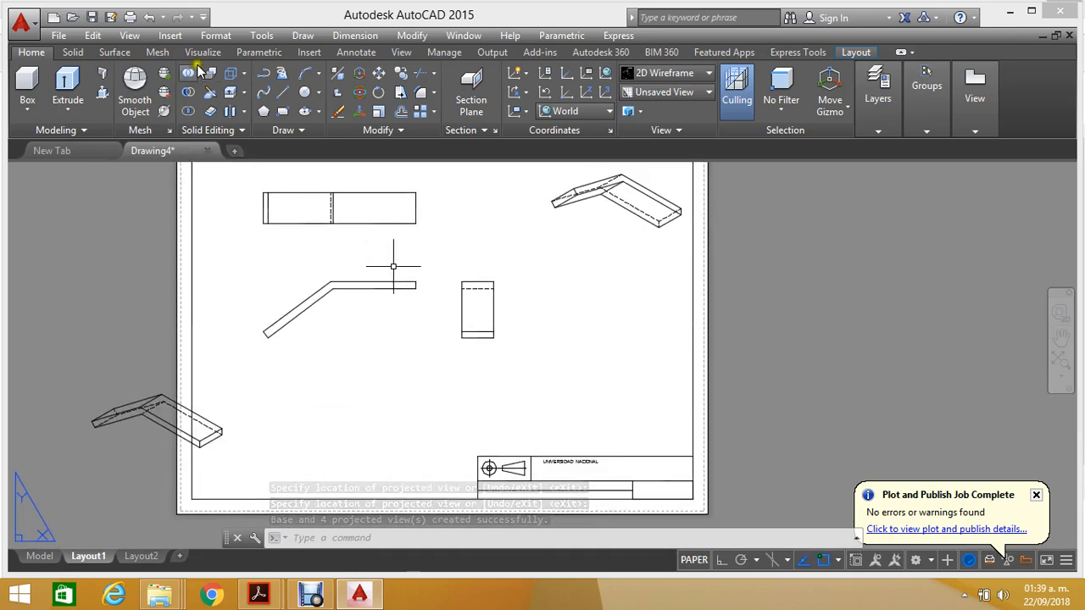
click(379, 73)
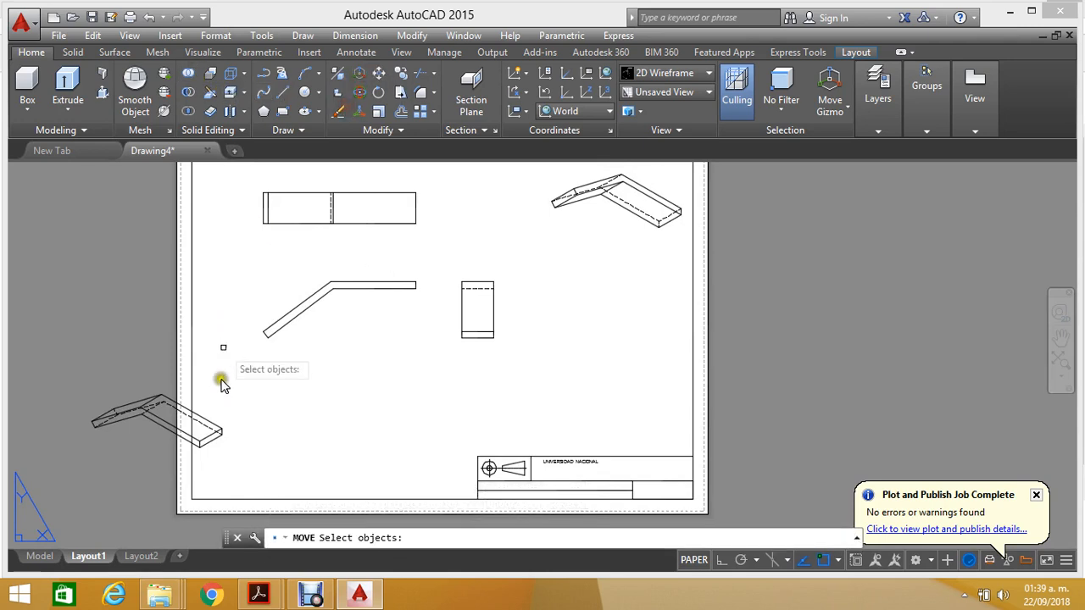
click(216, 434)
key(Return)
click(220, 433)
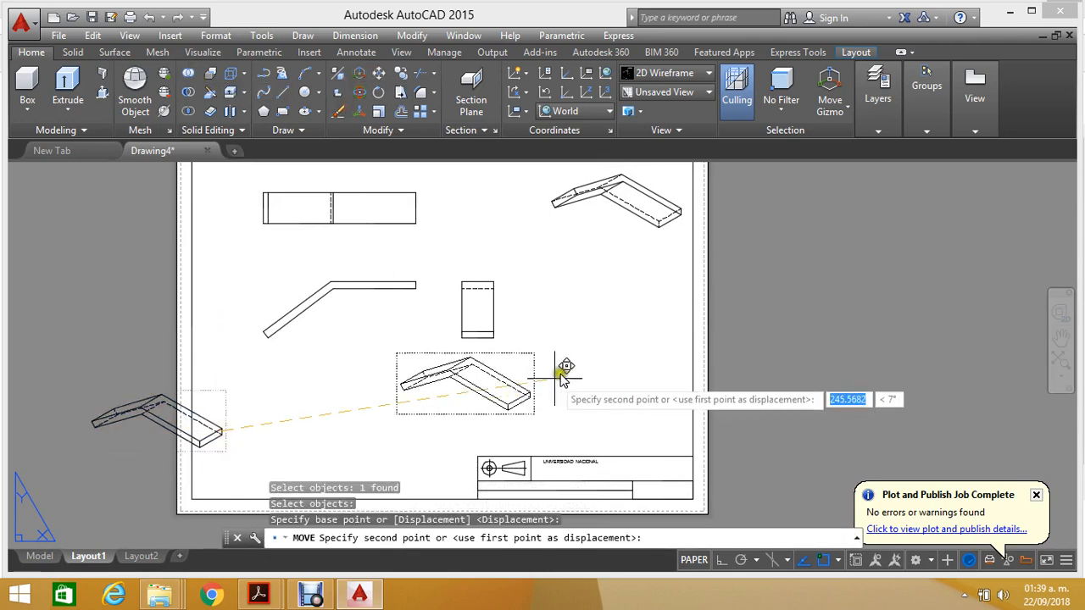
click(666, 407)
middle_drag(559, 292, 514, 316)
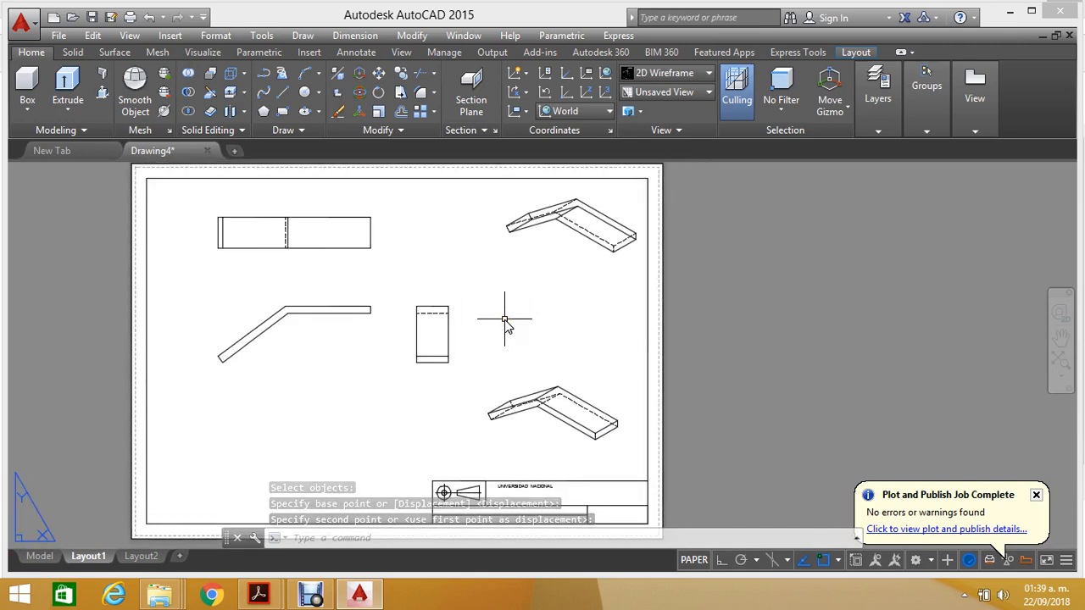
Step: Preview the A3 plot of Layout1 and send it to the Adobe PDF printer
middle_drag(474, 242, 467, 277)
scroll(442, 257, down, 2)
scroll(442, 257, up, 2)
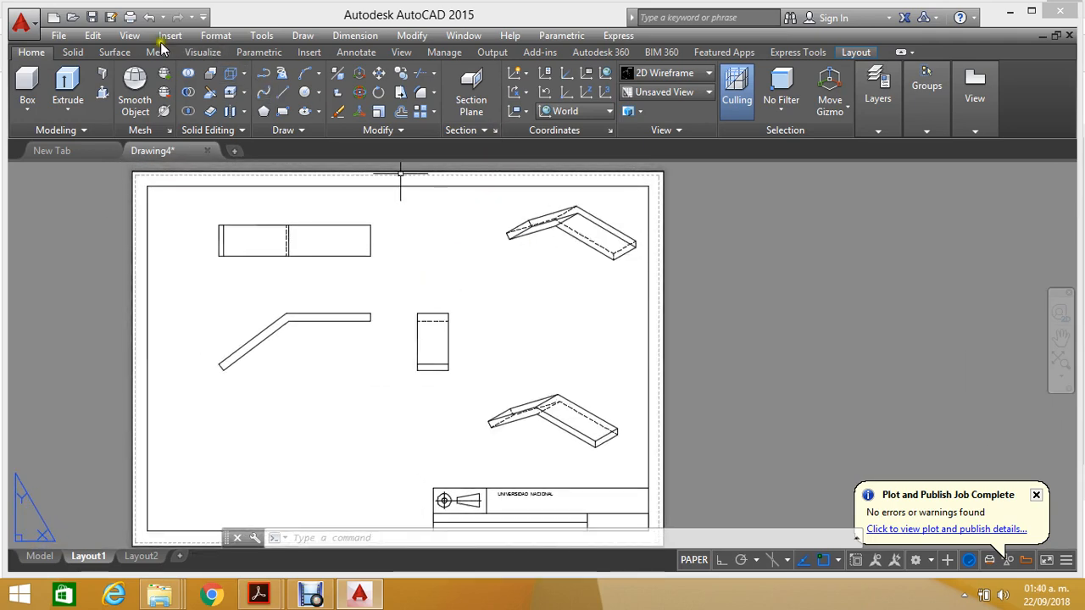
click(130, 17)
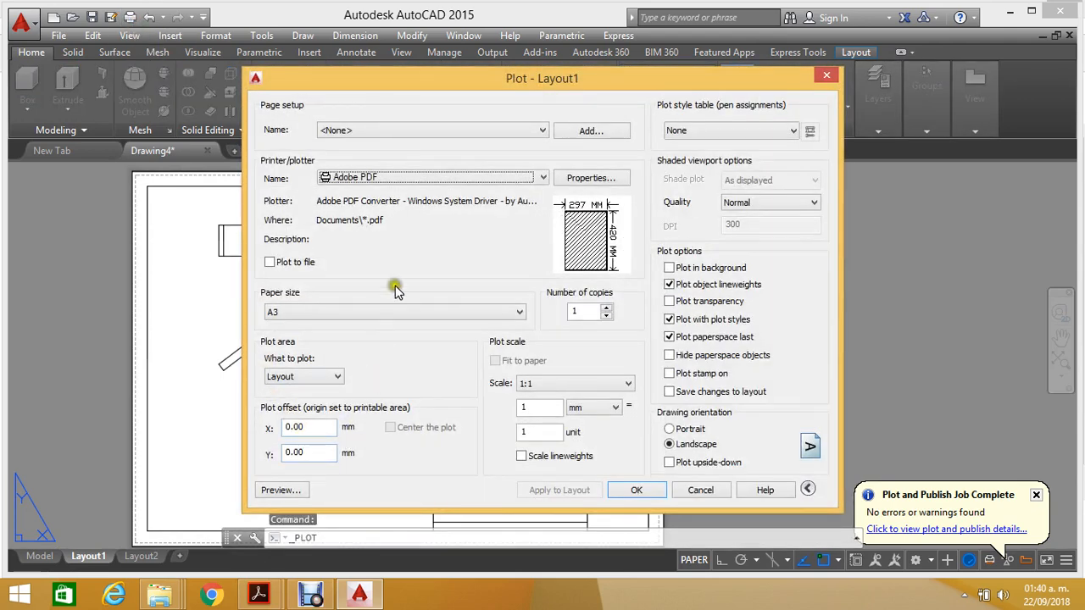
click(301, 492)
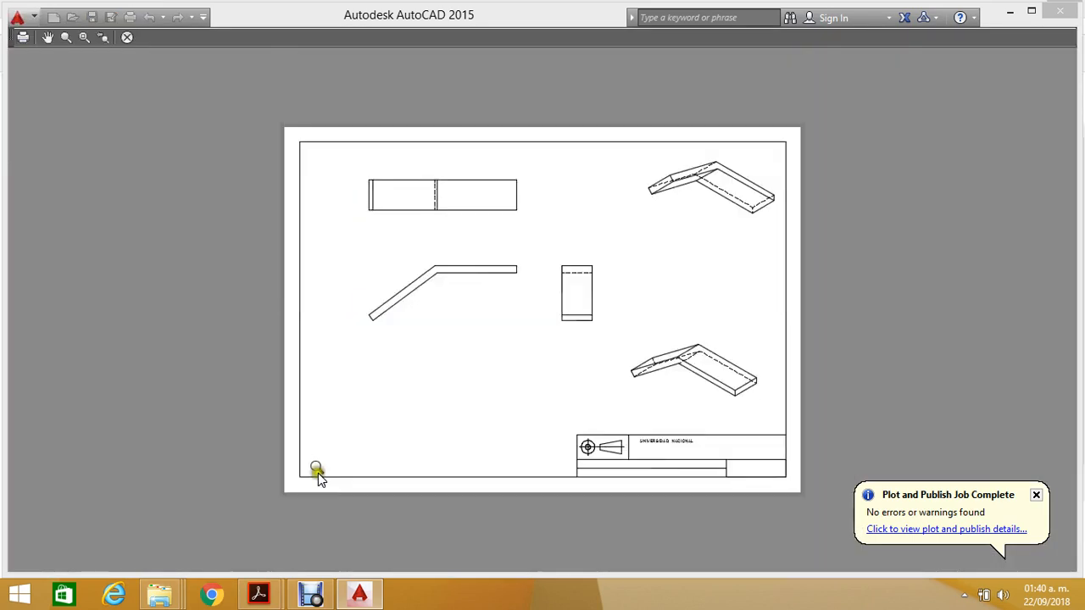
right_click(580, 227)
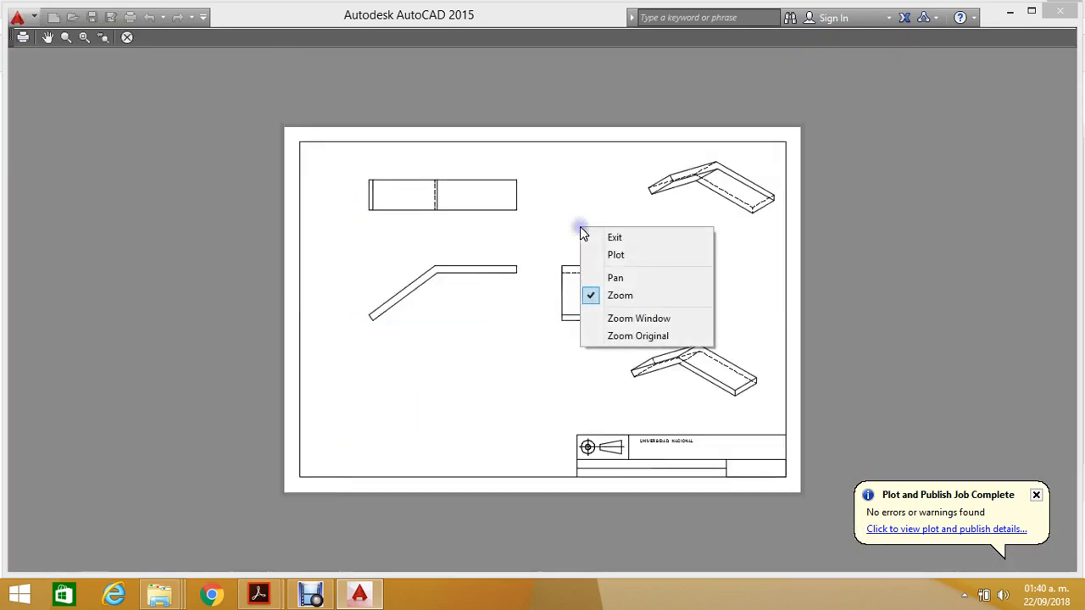
click(631, 256)
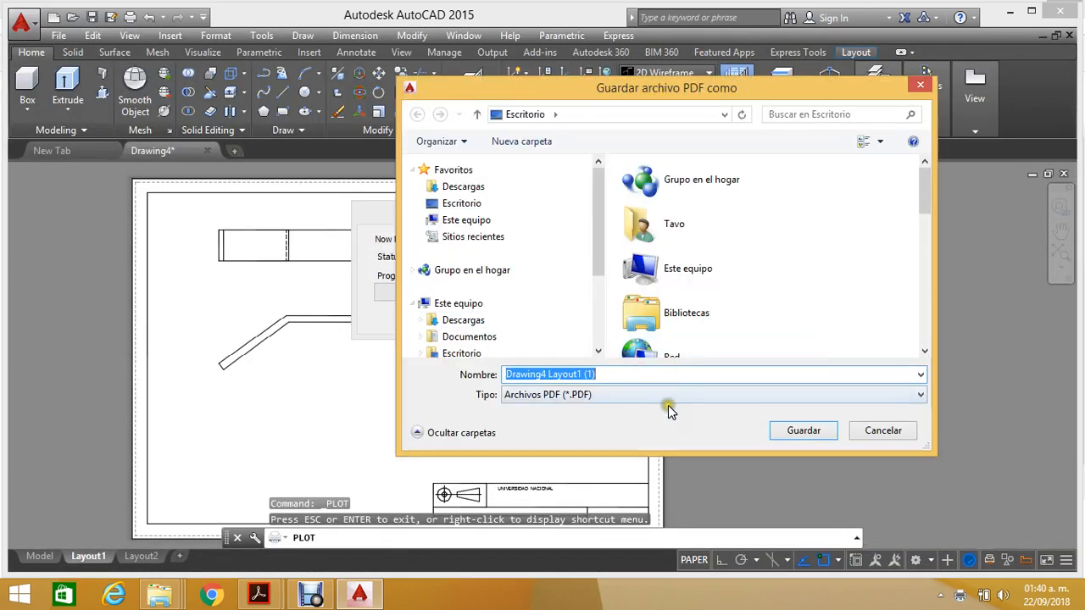
Step: Save the plotted PDF to the Escritorio folder under the name prueba plot
text(prueba pl)
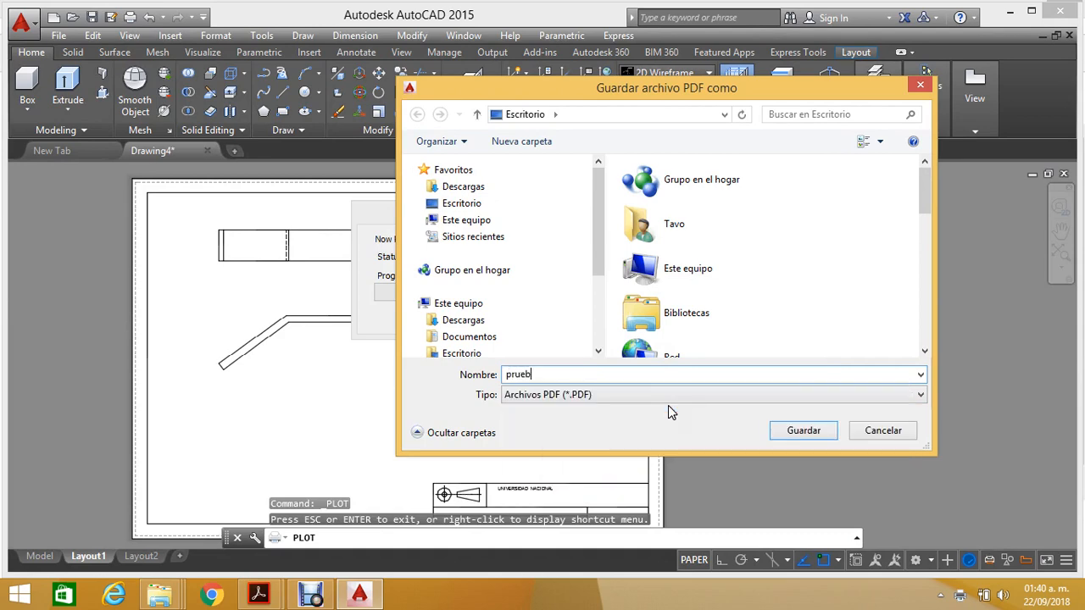
text(ot)
key(Return)
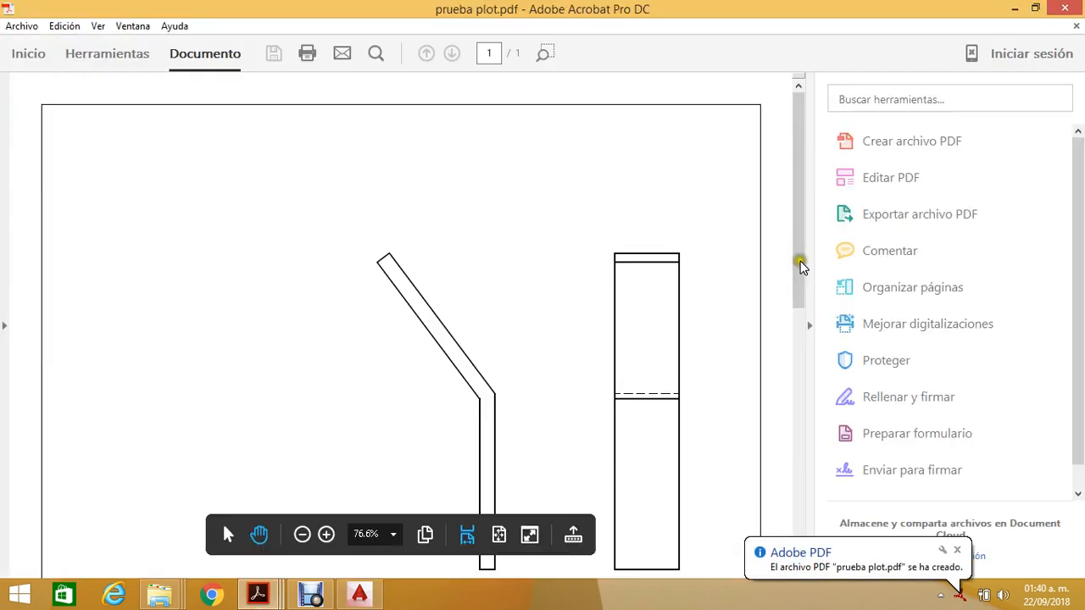
Step: Collapse the tools pane in Adobe Acrobat and reduce the plotted PDF to 25% to examine the whole sheet
click(807, 331)
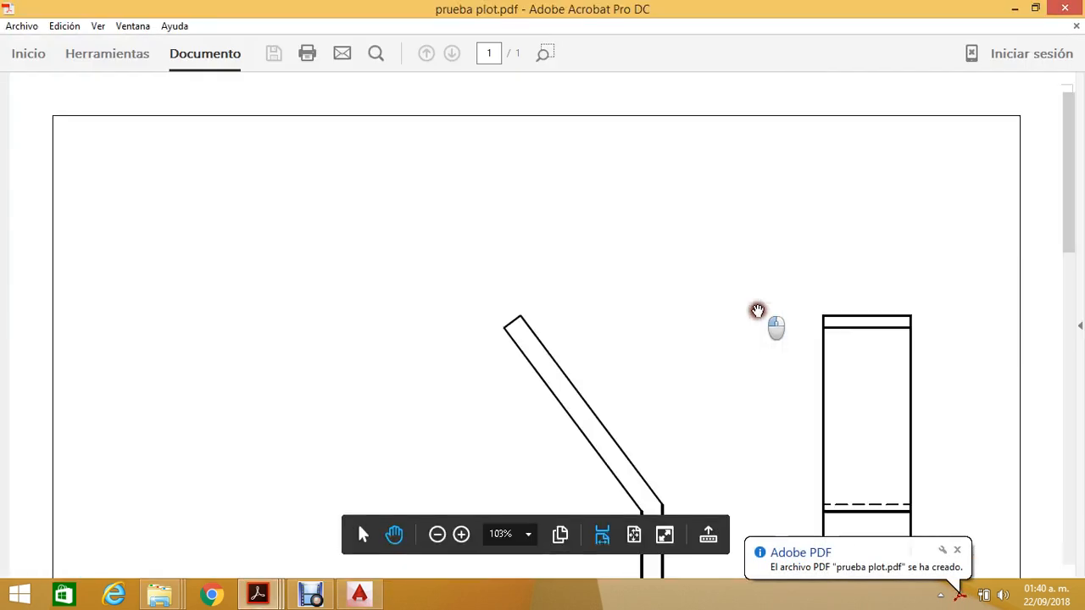
scroll(750, 306, down, 5)
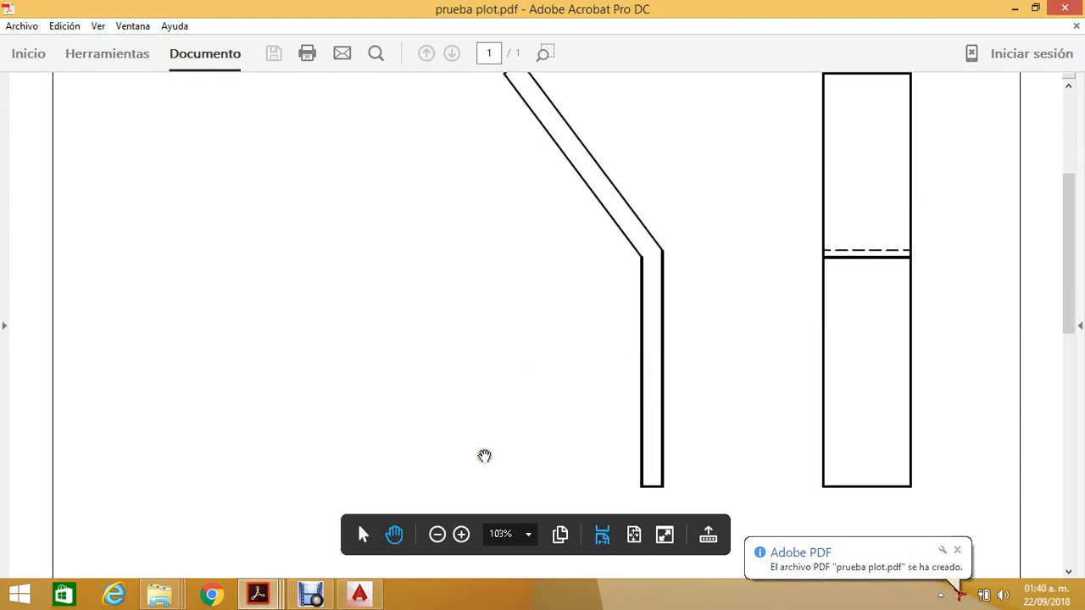
click(437, 534)
click(437, 534)
click(437, 534)
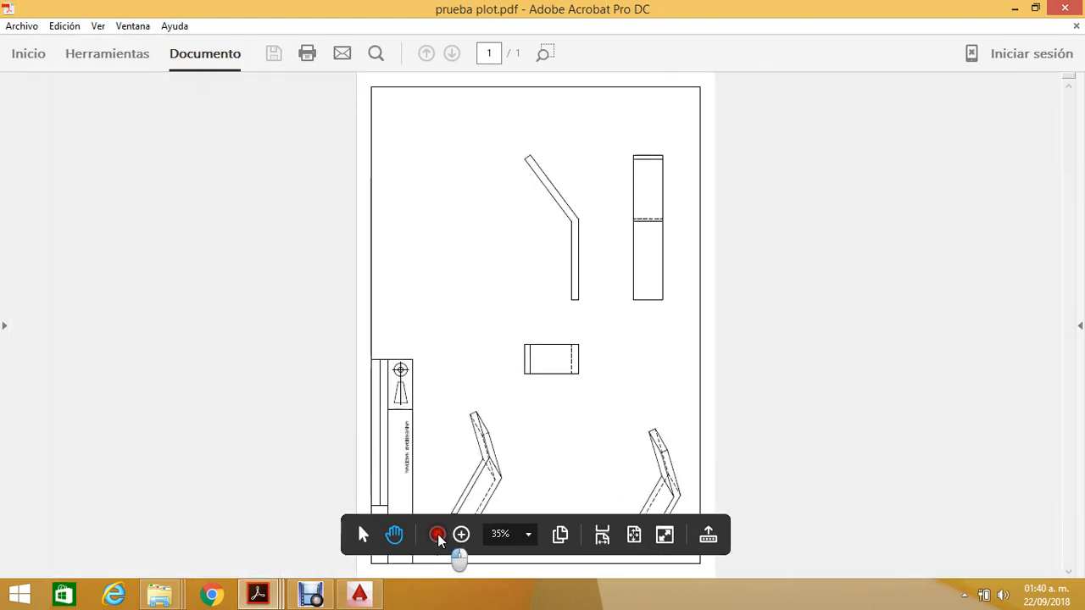
click(437, 534)
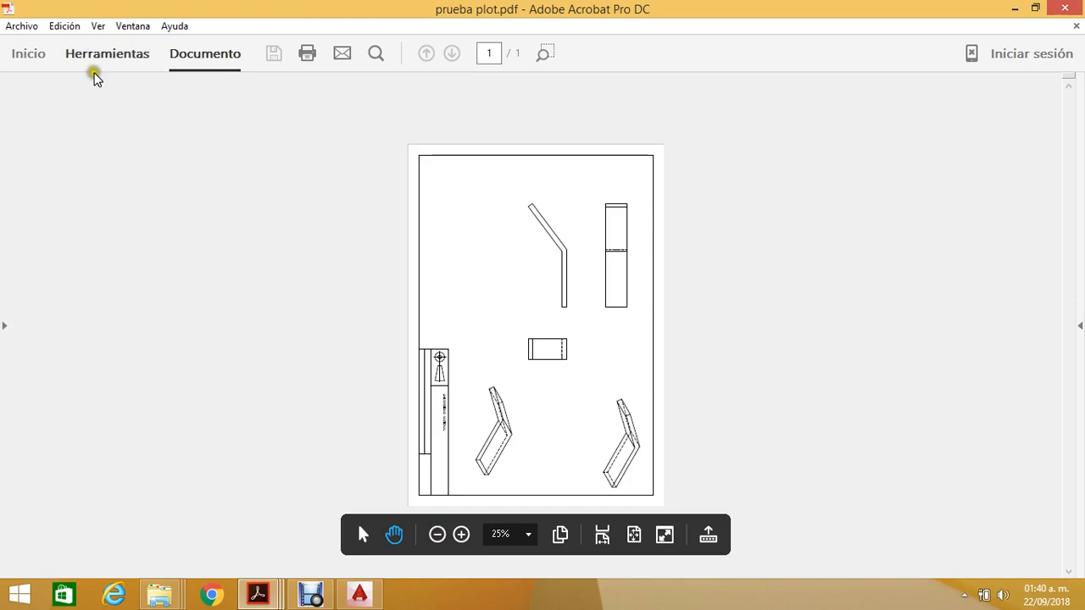
Step: Rotate the PDF page view counterclockwise to landscape and enlarge it to 49.5% to examine the drawing views
click(97, 27)
mouse_move(150, 50)
click(385, 75)
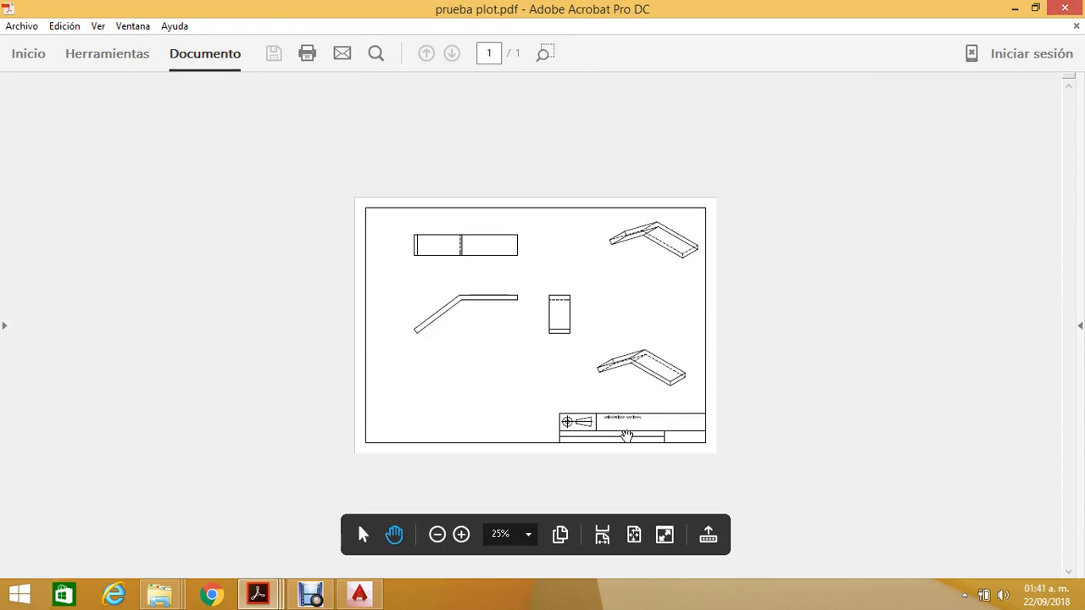
click(461, 535)
click(461, 535)
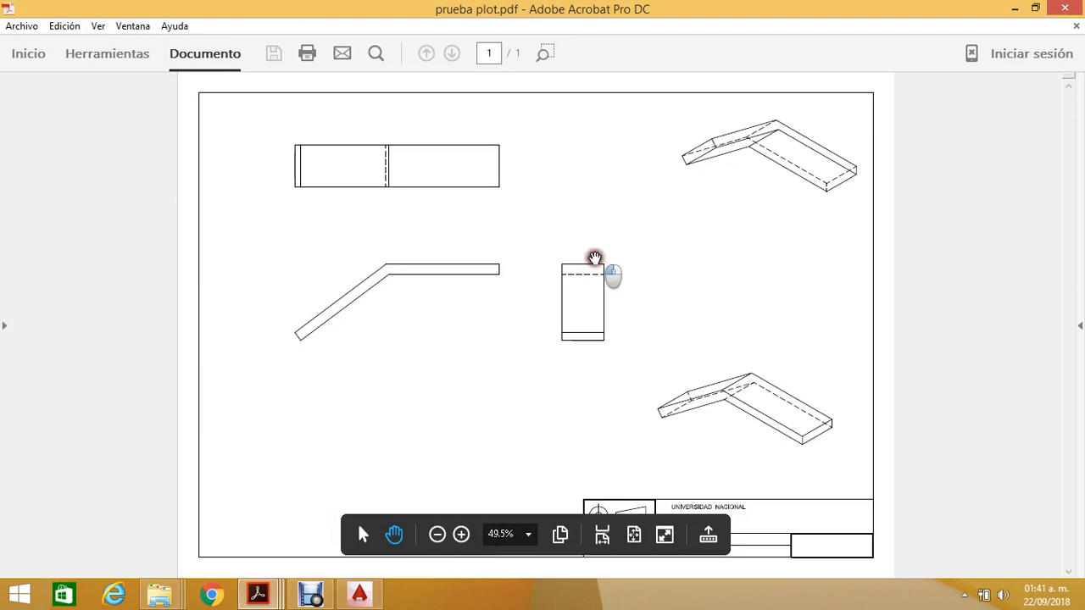